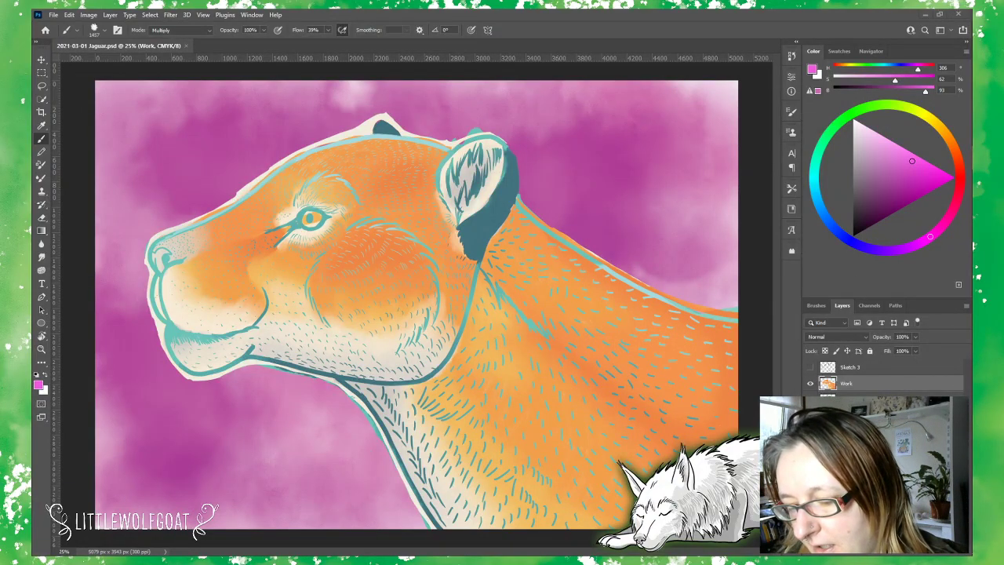
Step: Step back three history states, then briefly show and hide the Sketch 3 lines
key("ctrl+alt+z")
key("ctrl+alt+z")
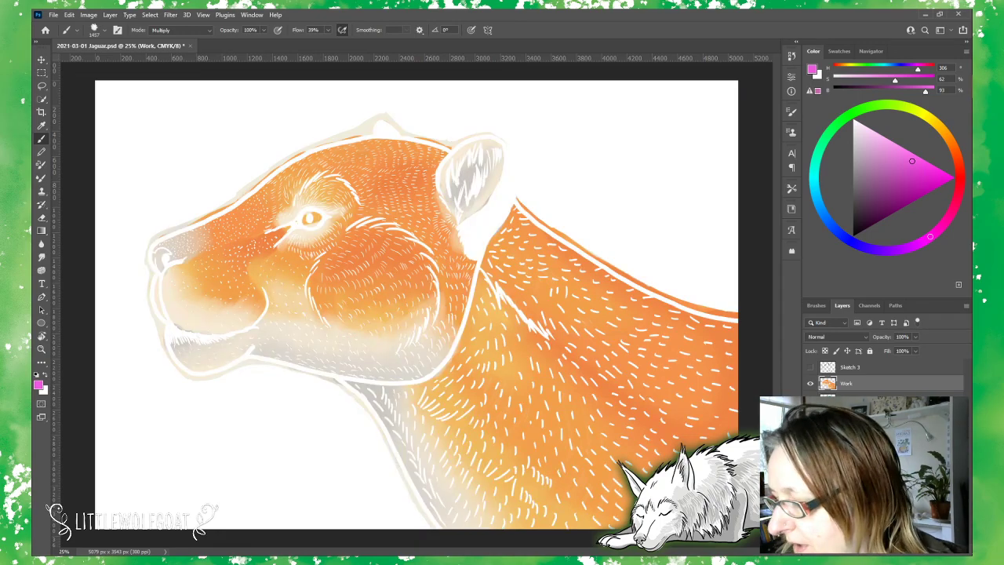
key("ctrl+alt+z")
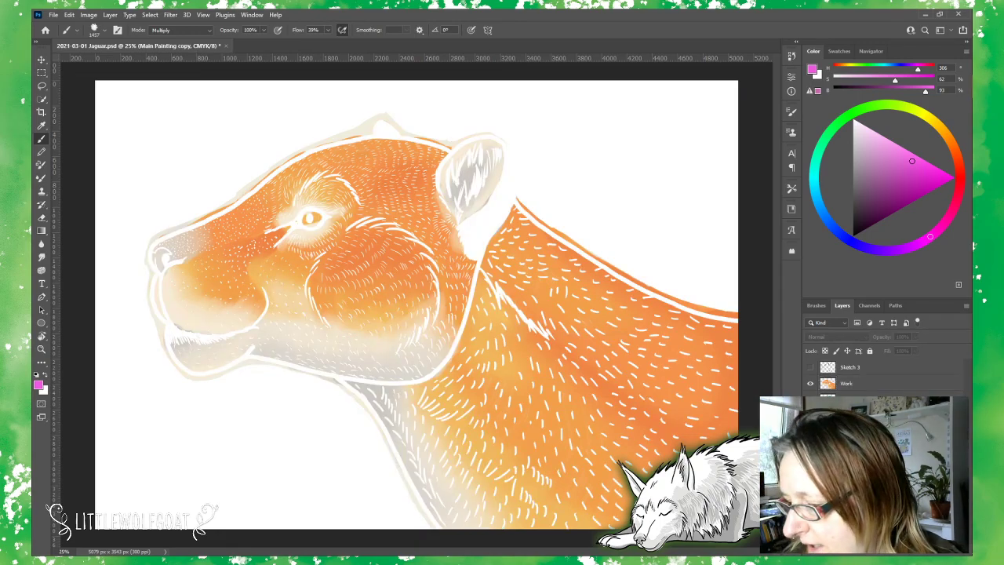
key("ctrl+alt+z")
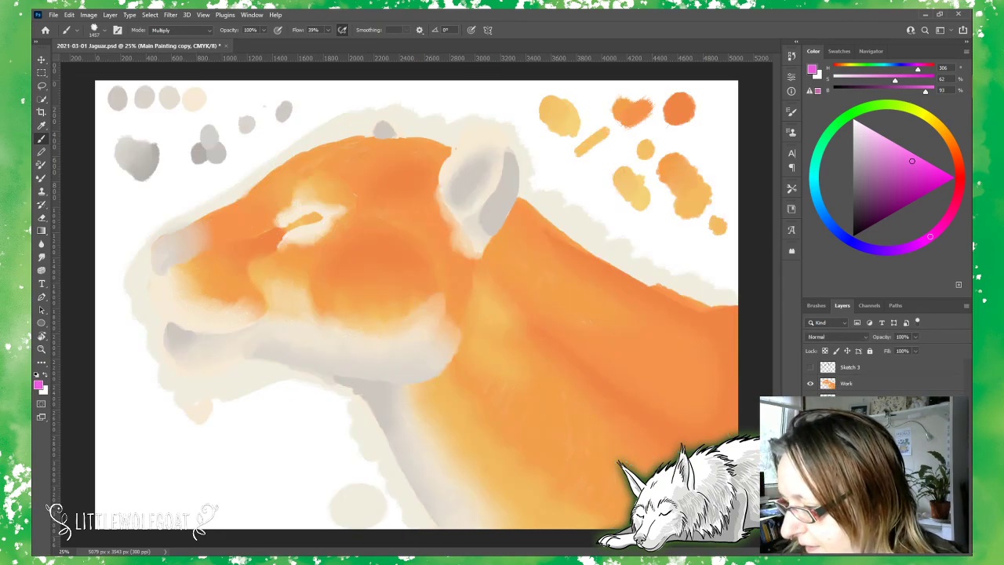
left_click(810, 367)
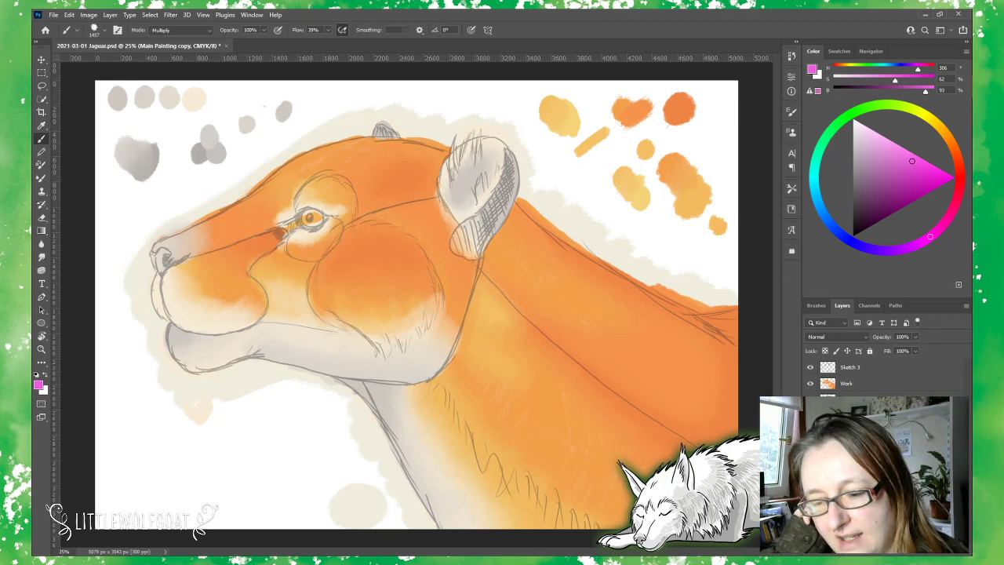
left_click(810, 367)
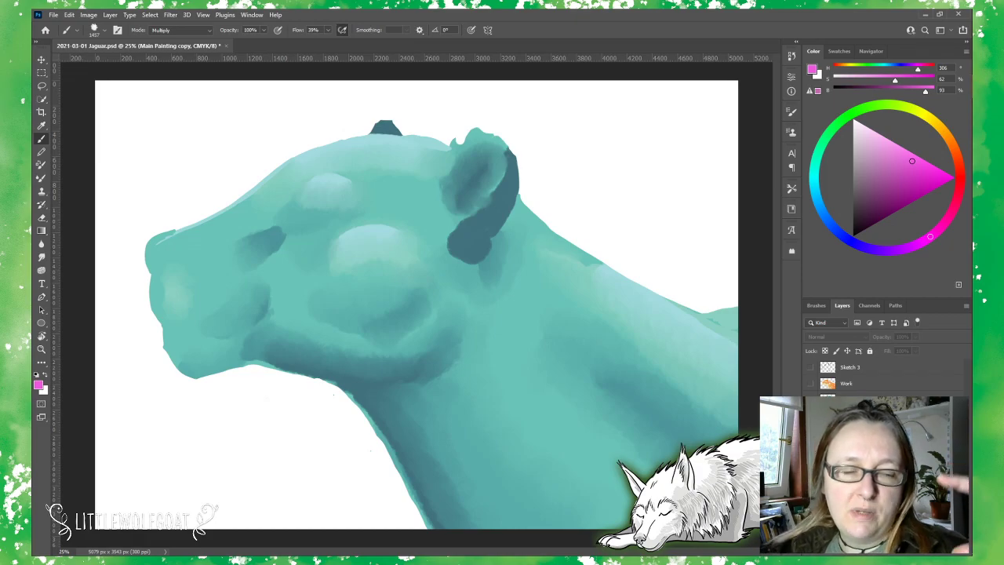
Step: Make the Work layer visible again to restore the orange puma
left_click(811, 383)
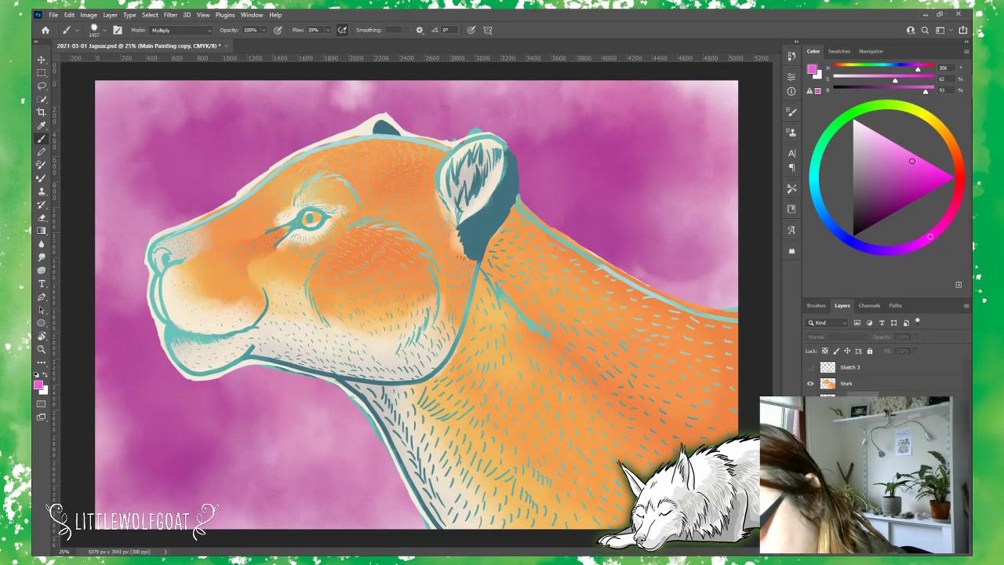
Step: Select the Under colours layer and choose KYLE Ultimate Inking Thick 'n Thin from Wet Media Brushes
left_click(886, 392)
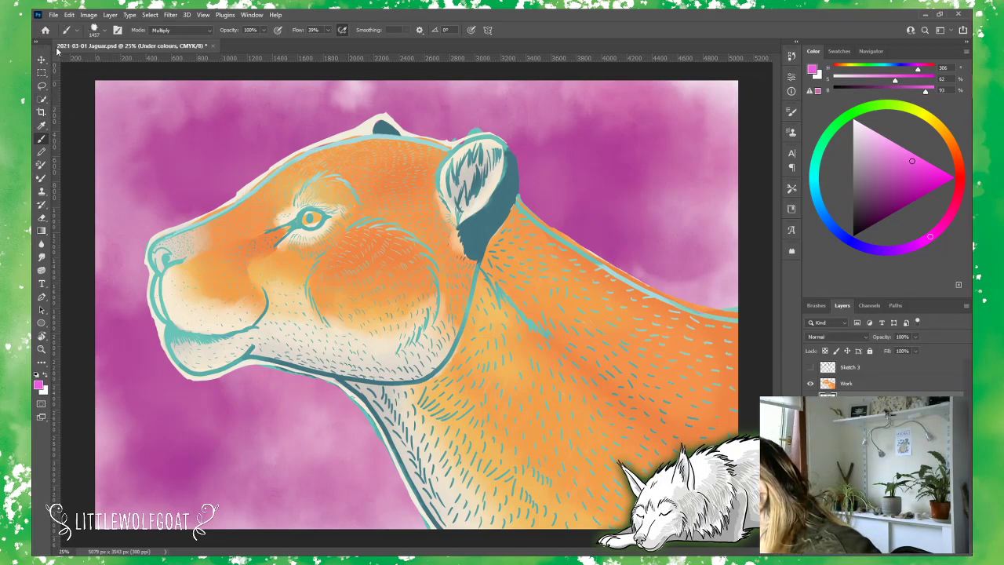
left_click(104, 30)
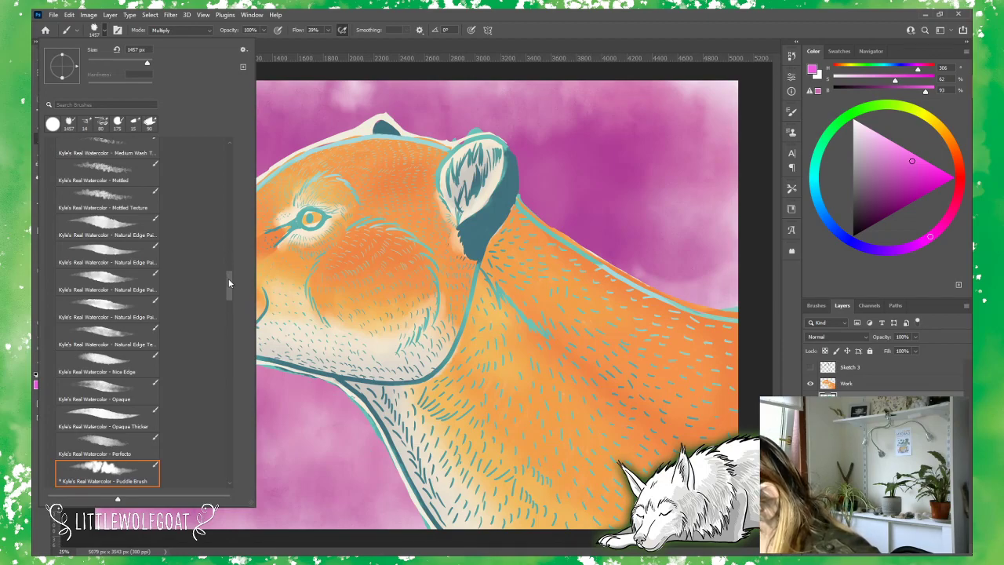
left_click_drag(230, 281, 227, 147)
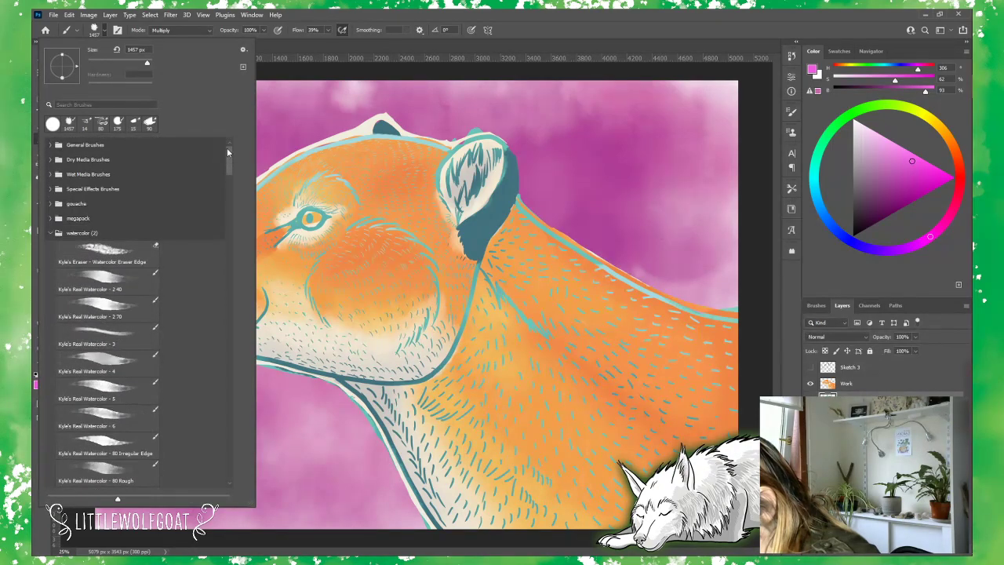
left_click(47, 233)
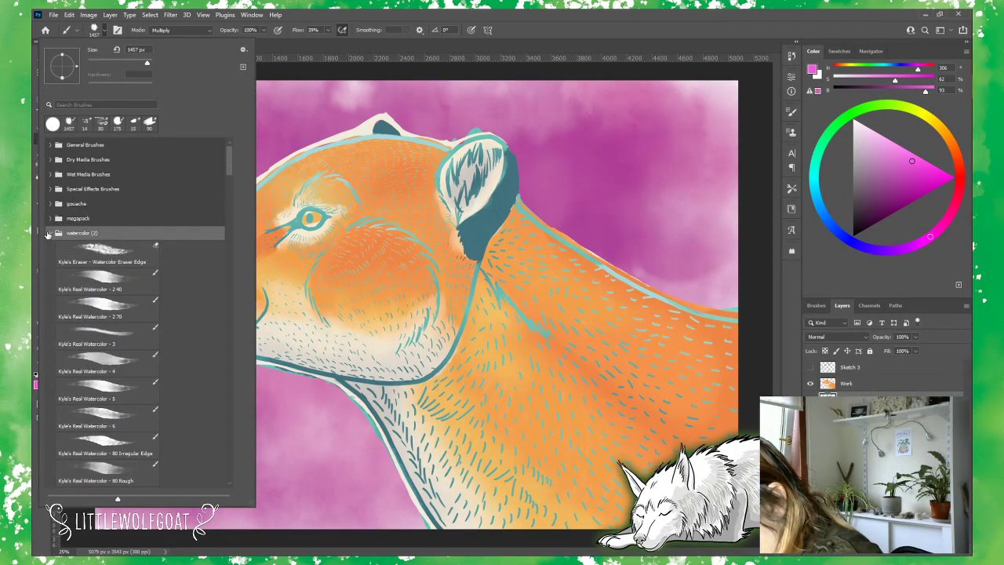
left_click(49, 234)
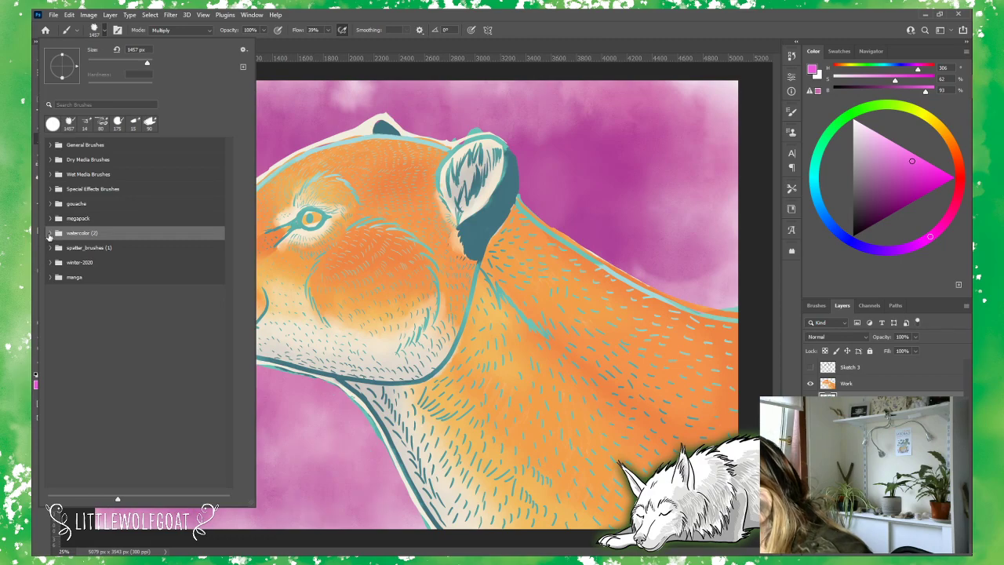
left_click(51, 174)
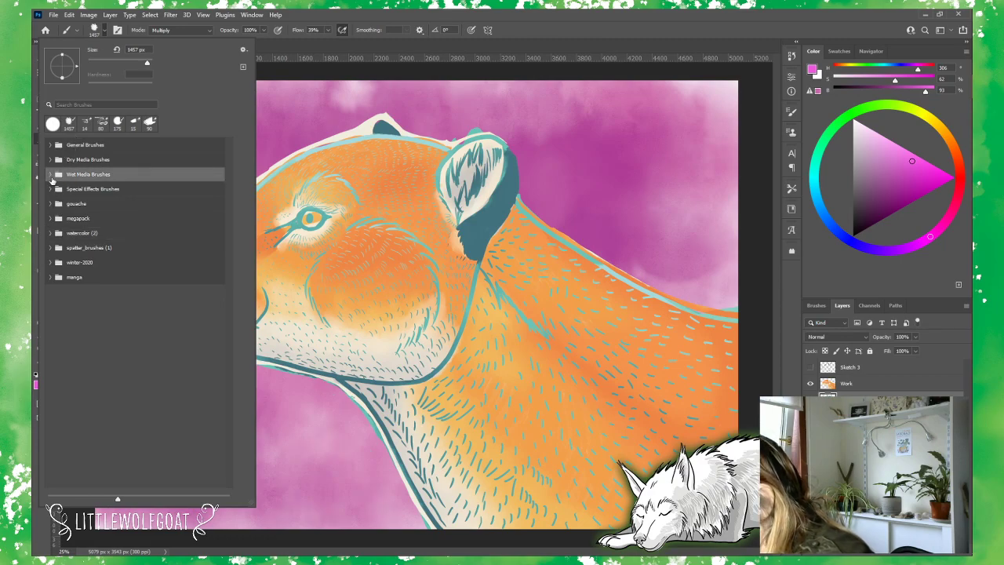
left_click(50, 173)
left_click(118, 192)
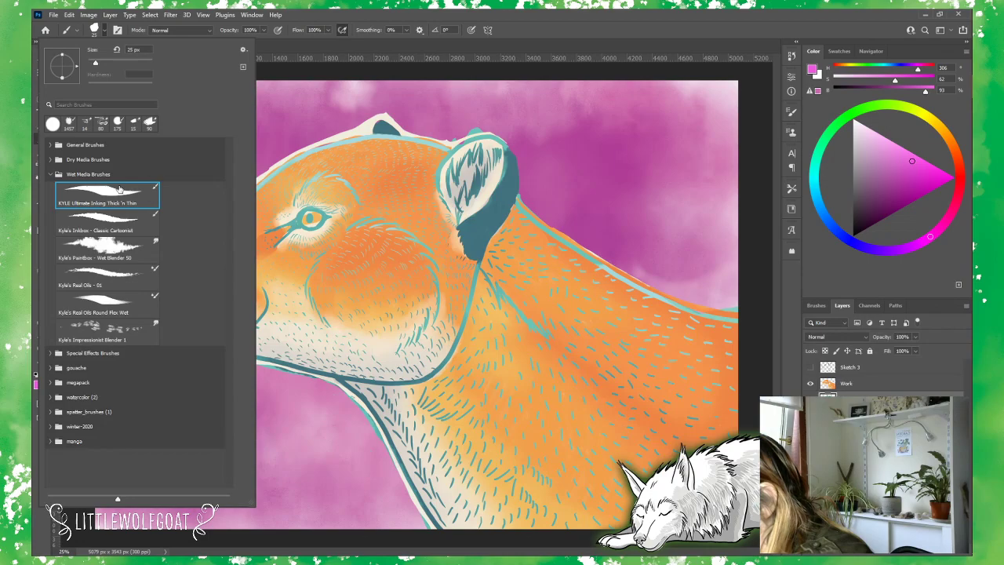
left_click(316, 69)
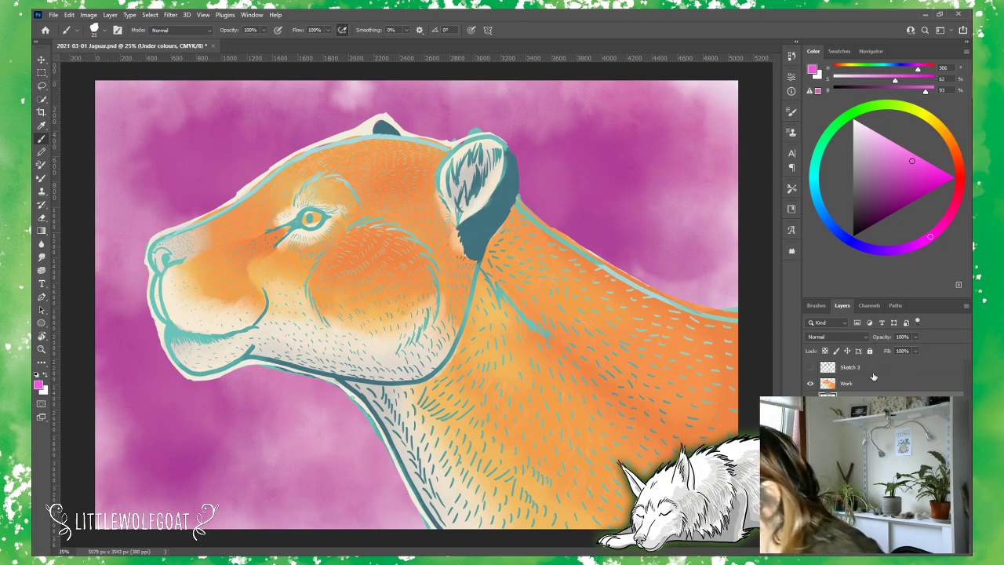
Step: Eyedrop the dark teal from the ear and shift its hue to 173
left_click(42, 125)
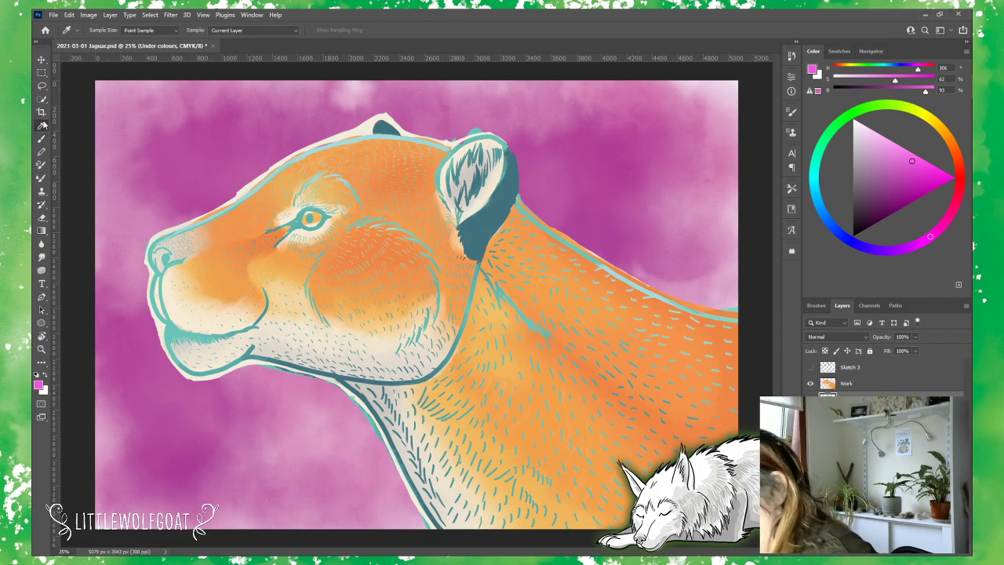
left_click(493, 211)
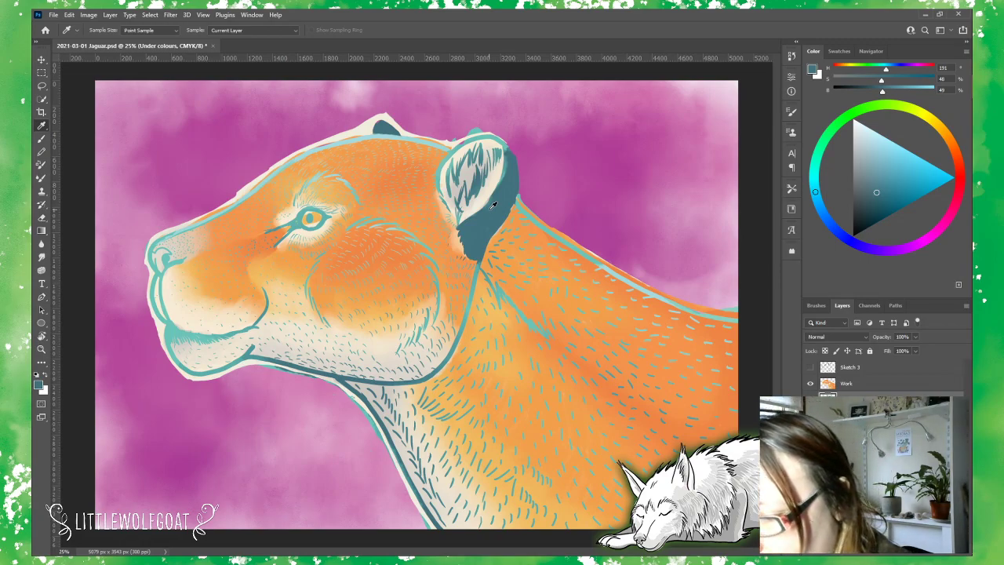
left_click(814, 181)
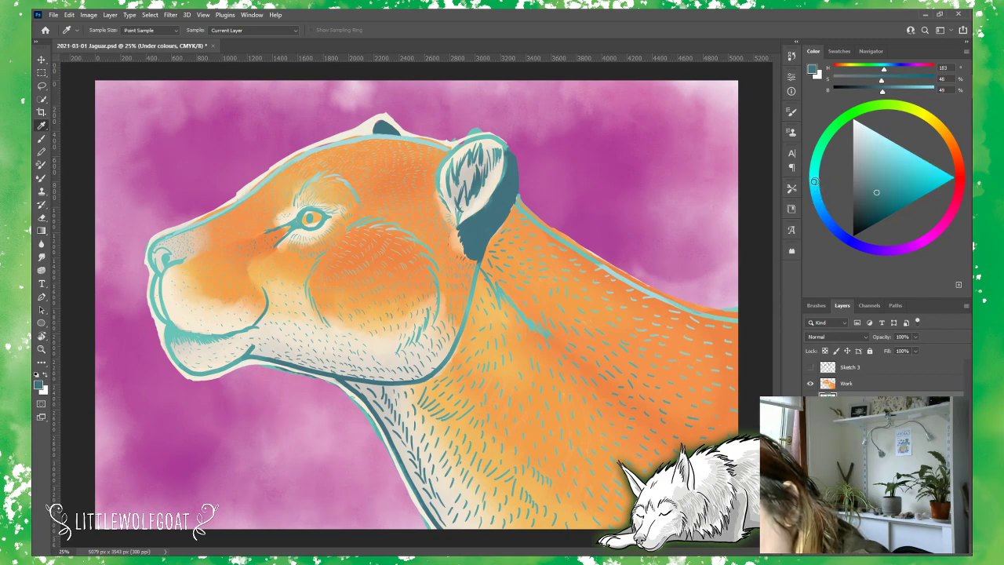
left_click_drag(814, 181, 813, 174)
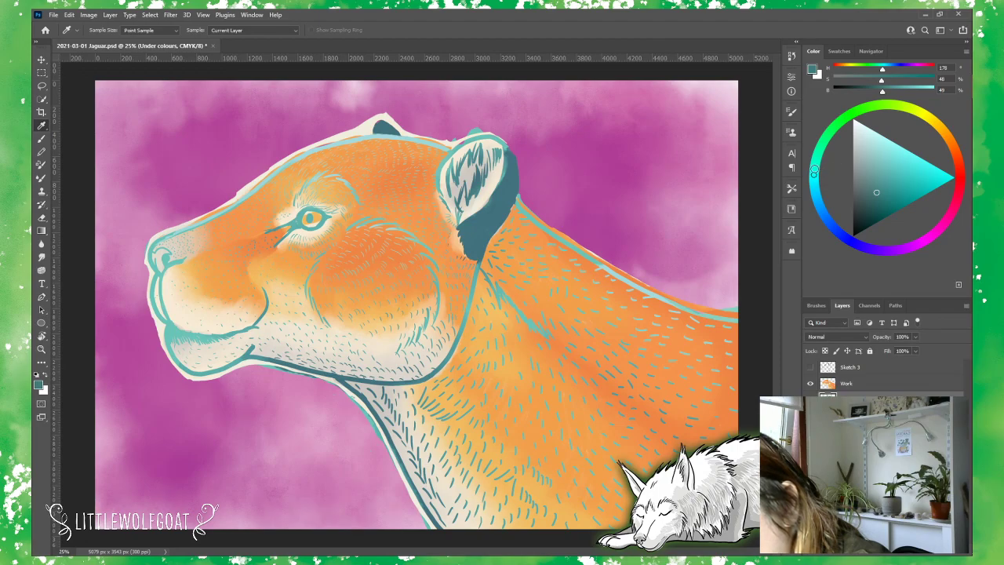
left_click(815, 169)
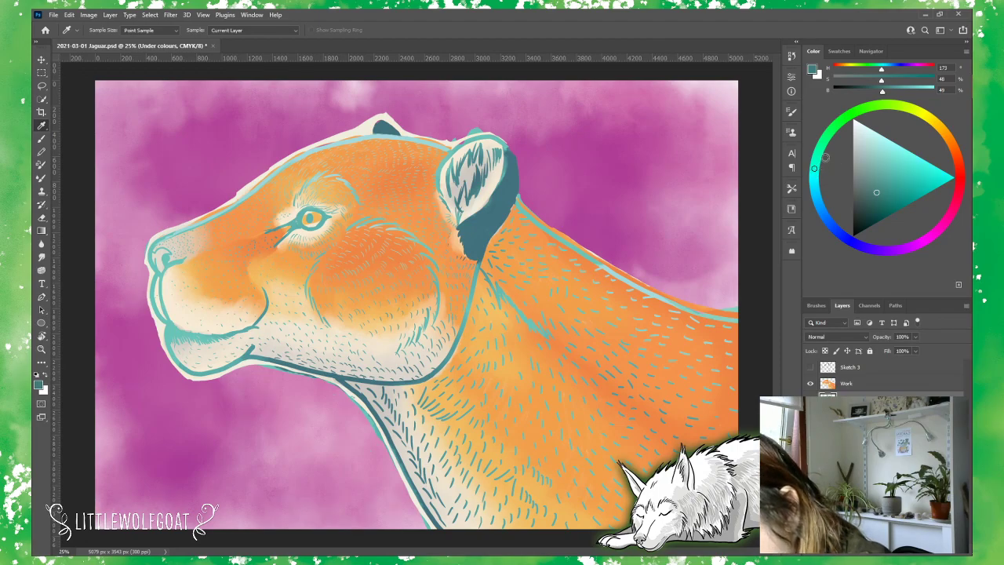
Step: Create a new layer named 'outline' via Layer > New > Layer
left_click(110, 14)
mouse_move(180, 29)
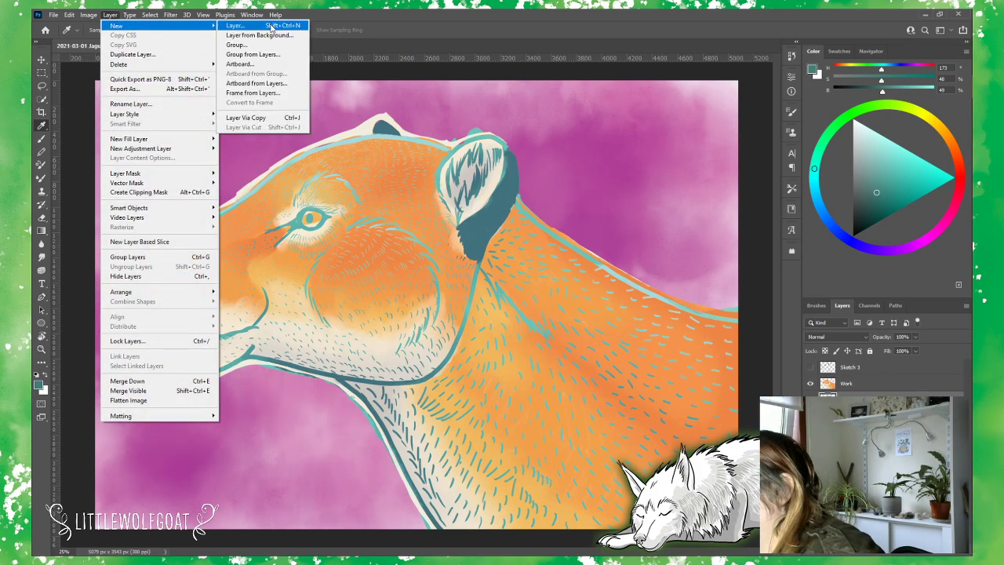
left_click(262, 26)
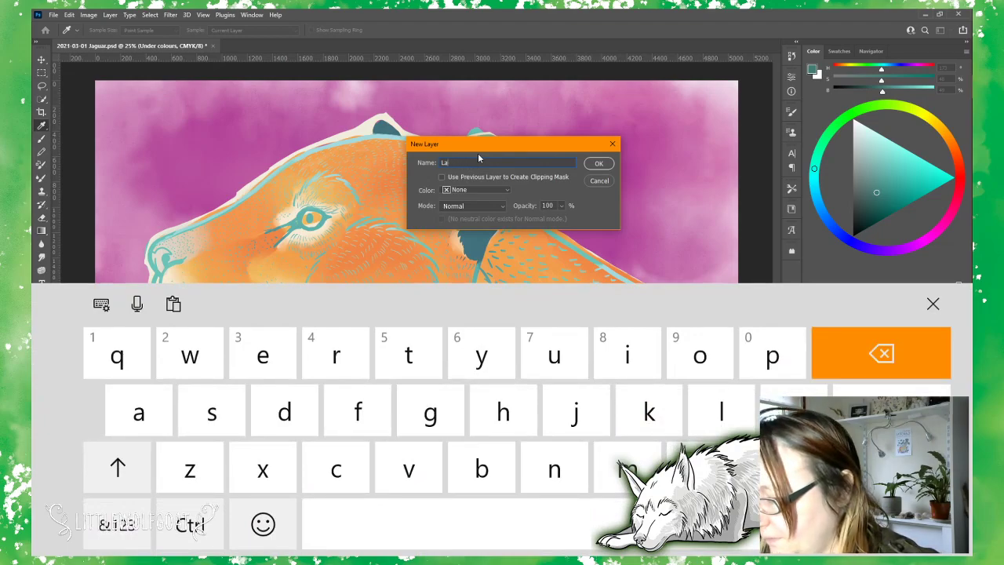
key("BackSpace")
type("ou")
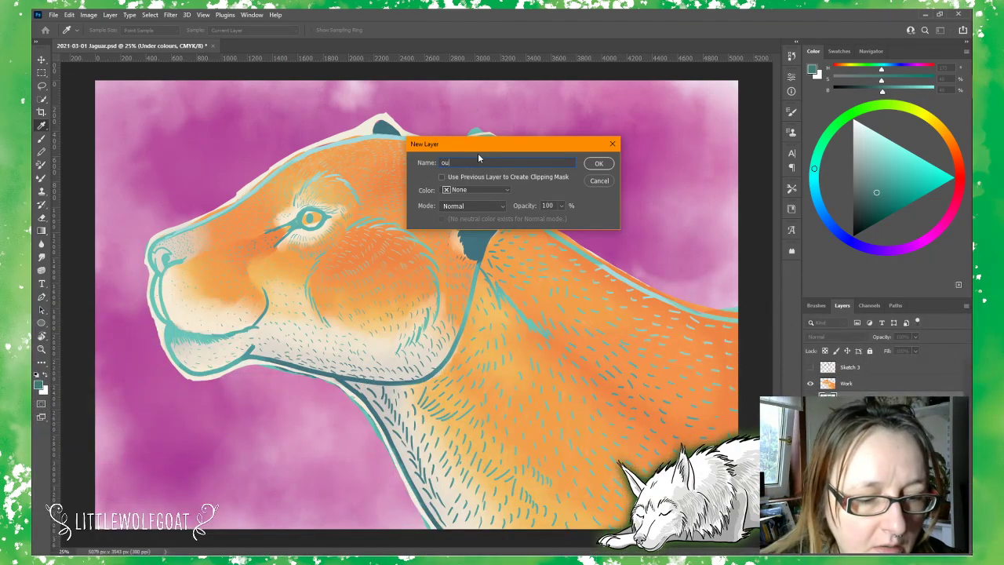
type("t")
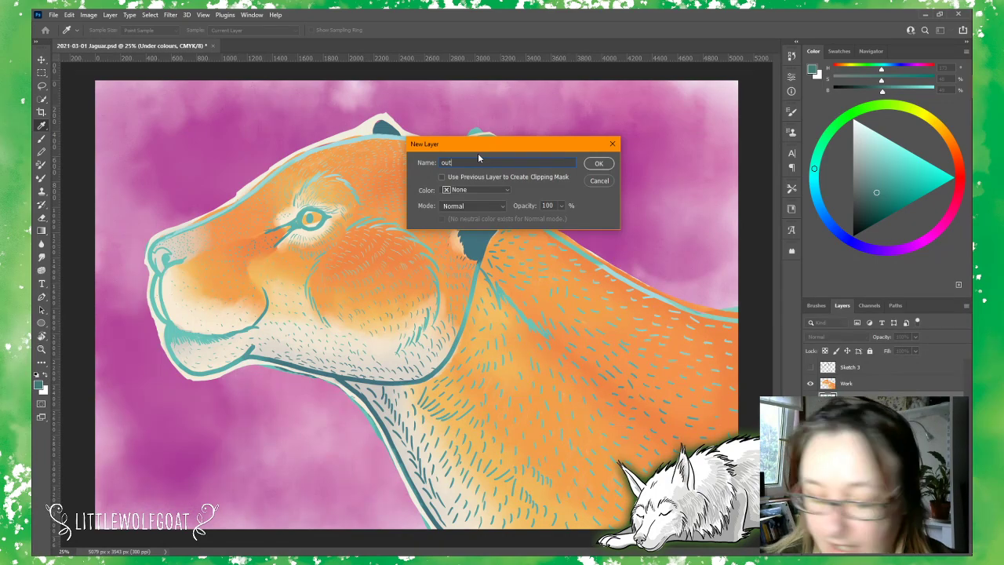
type("lin")
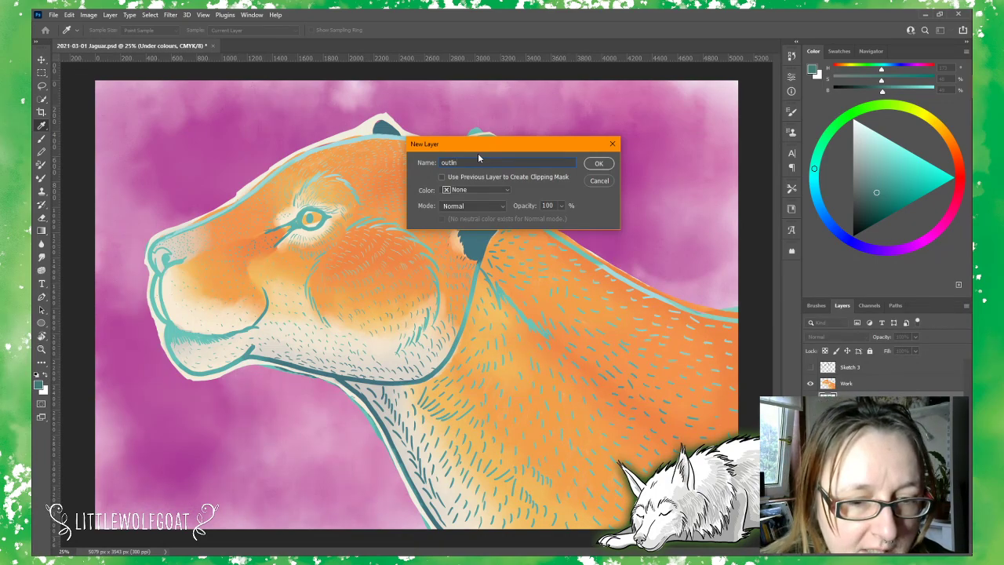
type("e")
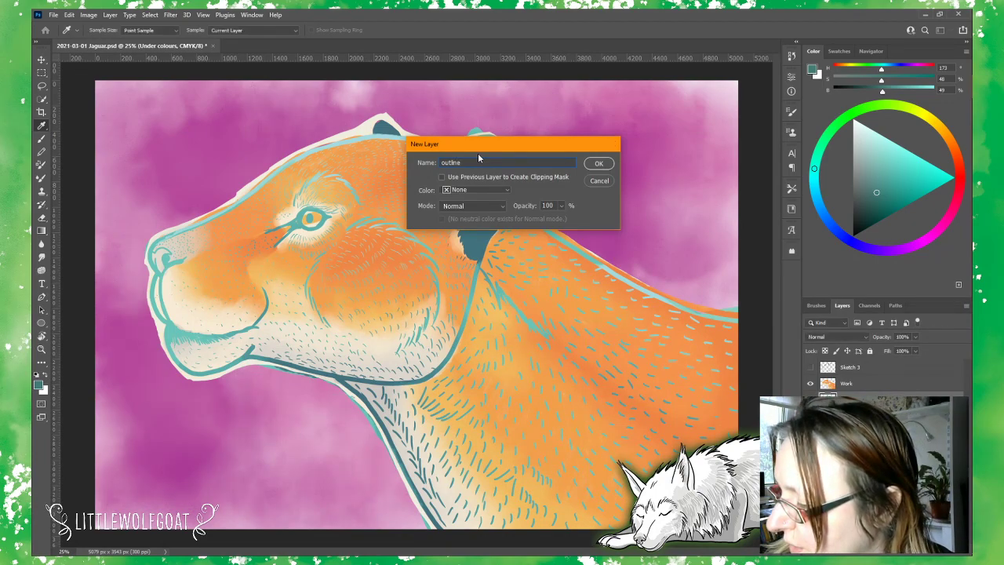
key("Return")
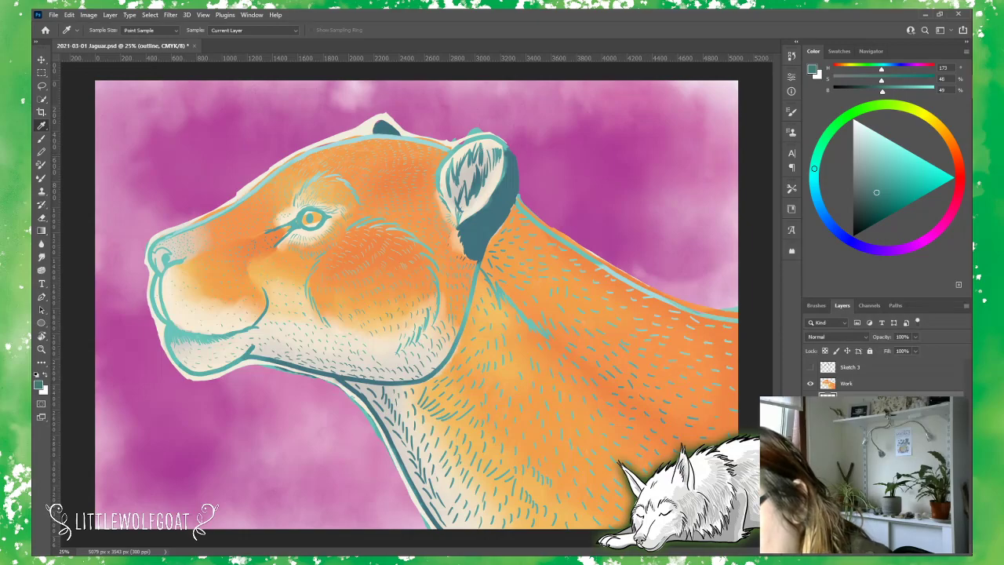
Step: Tweak the teal saturation, pick the Brush, then undo twice, removing the outline layer
left_click(877, 192)
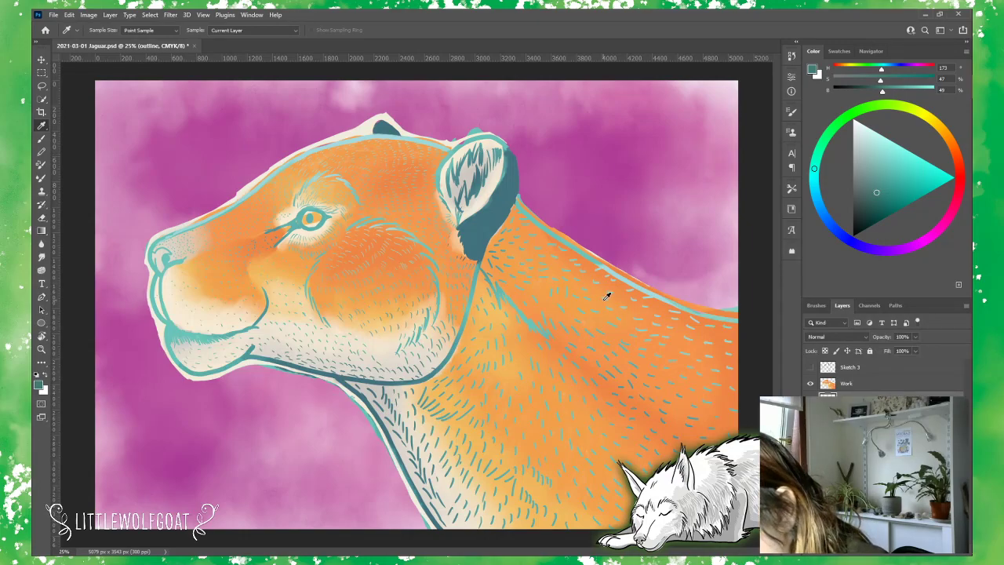
key("b")
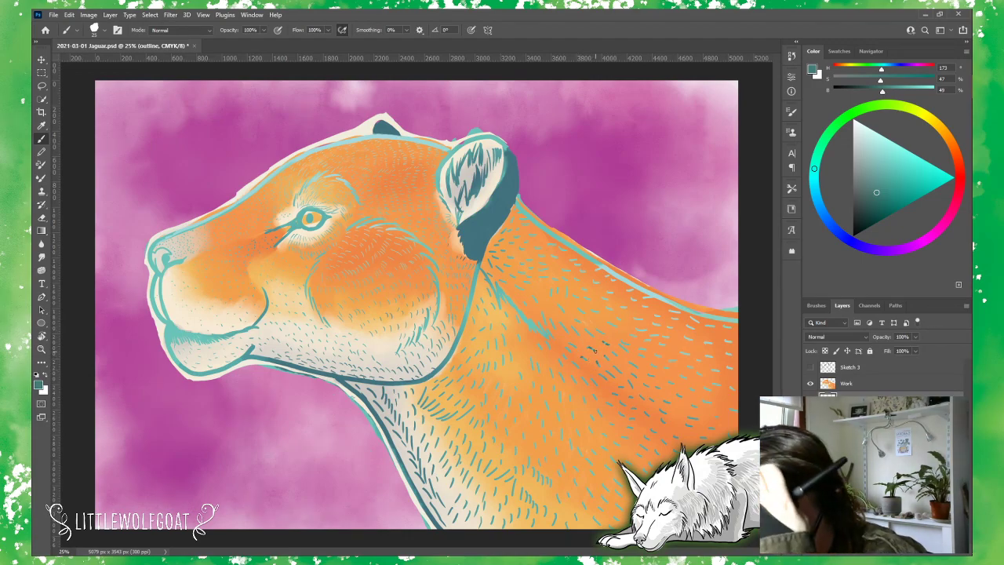
left_click(69, 14)
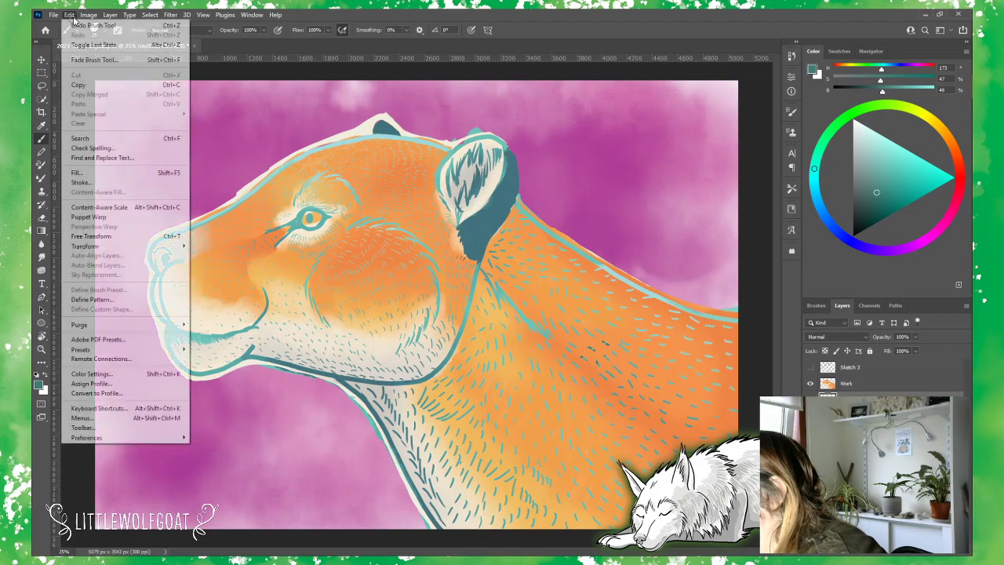
left_click(76, 26)
left_click(69, 14)
left_click(77, 25)
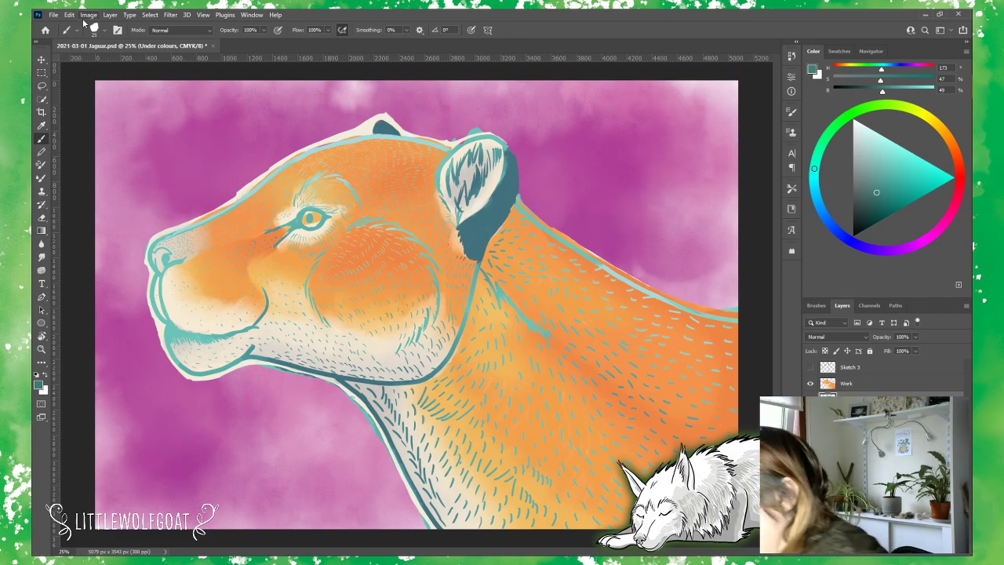
Step: Recreate the new layer and name it 'outline'
left_click(110, 15)
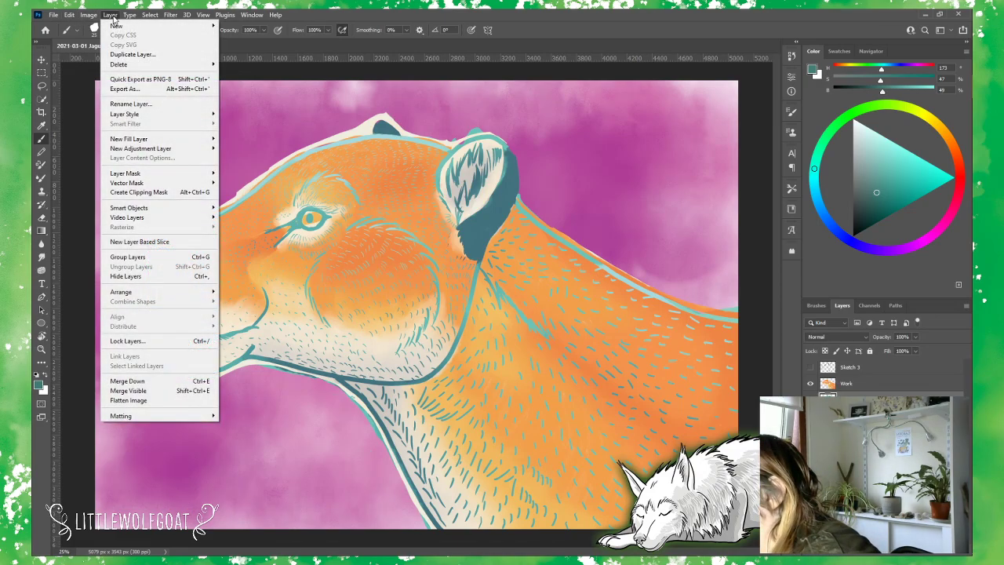
mouse_move(117, 25)
left_click(235, 26)
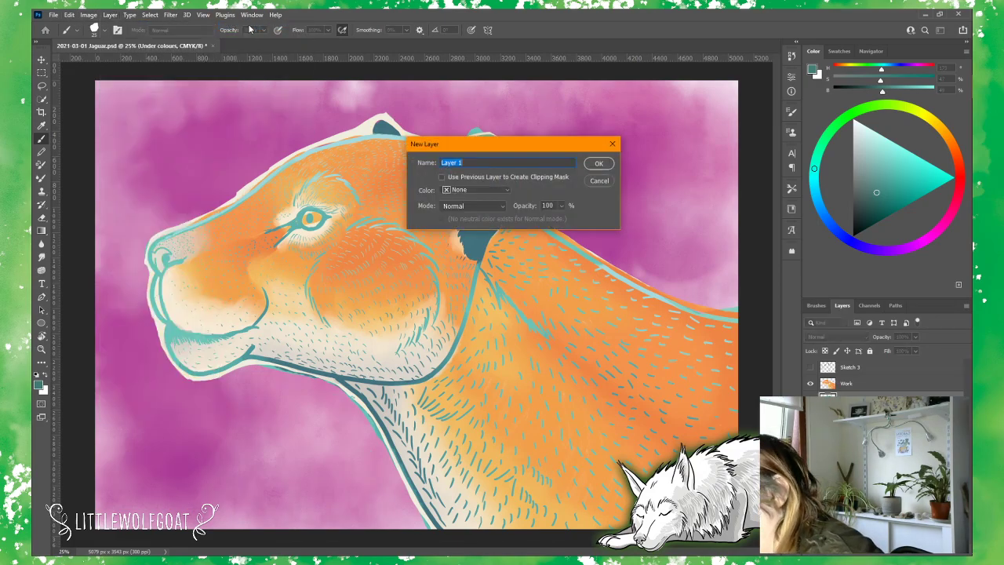
left_click(474, 162)
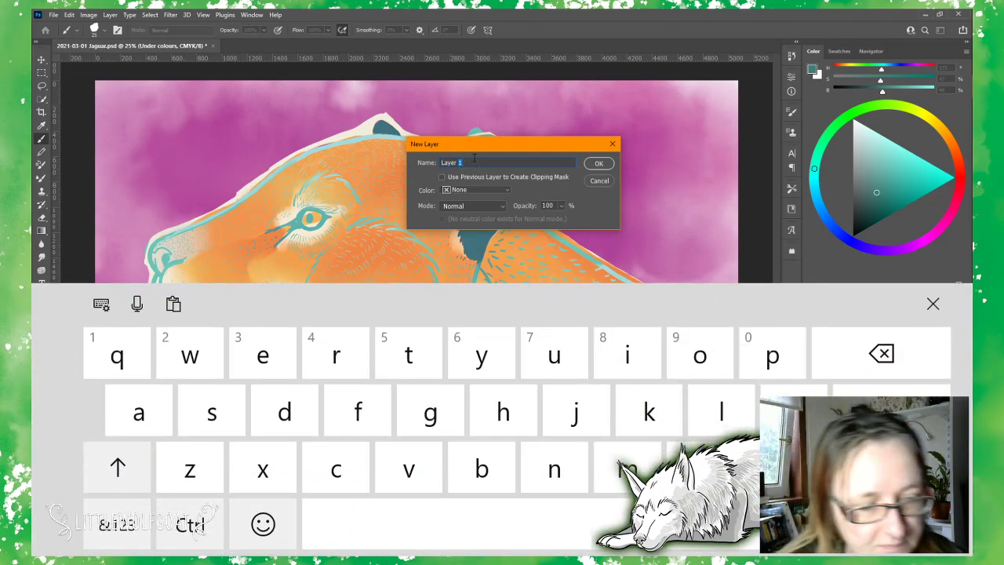
key("BackSpace")
key("BackSpace")
key("BackSpace")
key("BackSpace")
key("BackSpace")
key("BackSpace")
key("BackSpace")
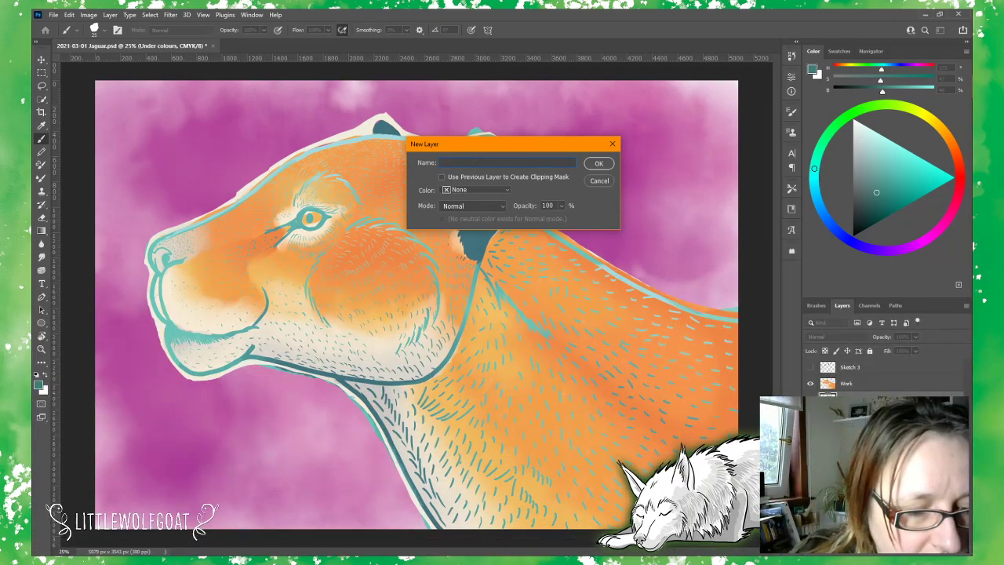
type("outlin")
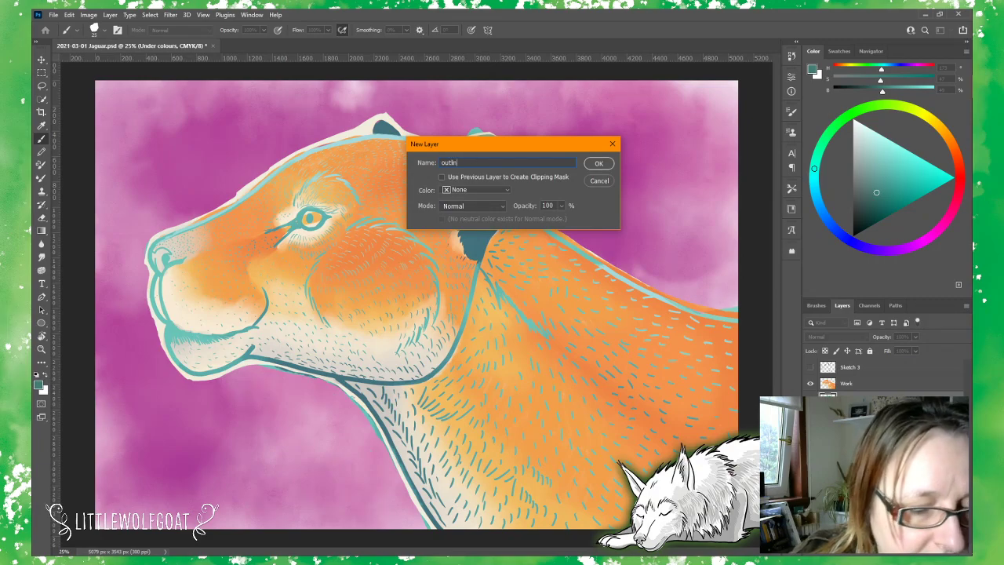
type("e")
key("Return")
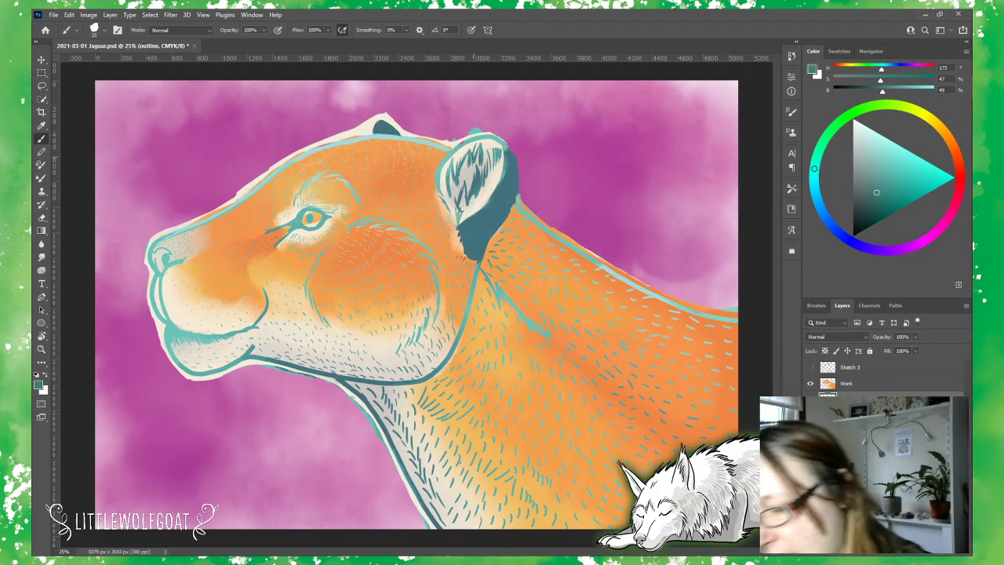
Step: Move outline below Sketch 3, show Sketch 3, and paint then erase a shoulder hatch test
left_click_drag(890, 377, 882, 380)
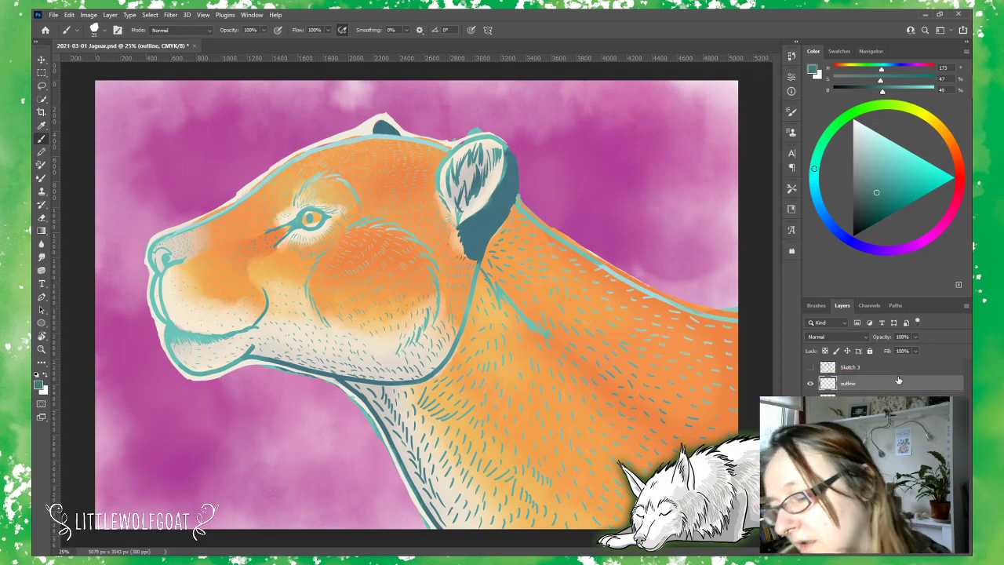
left_click(810, 367)
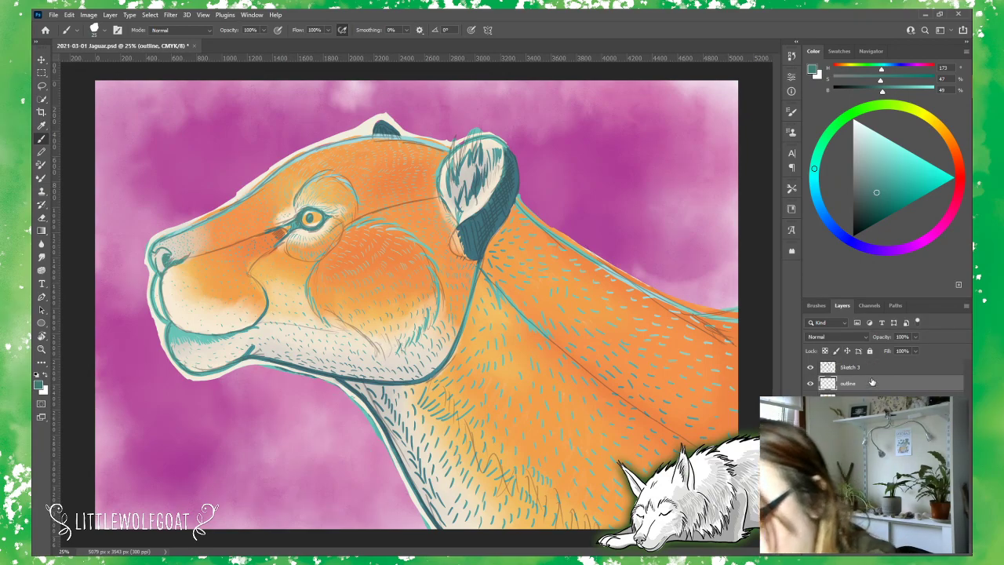
mouse_move(608, 339)
left_mouse_down()
mouse_move(632, 317)
mouse_move(634, 341)
left_mouse_up()
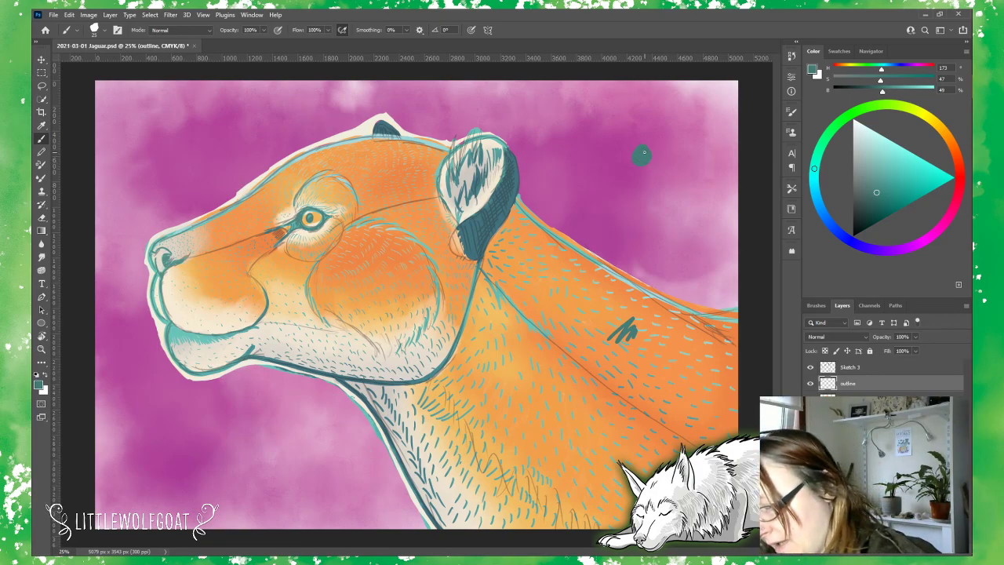
key("e")
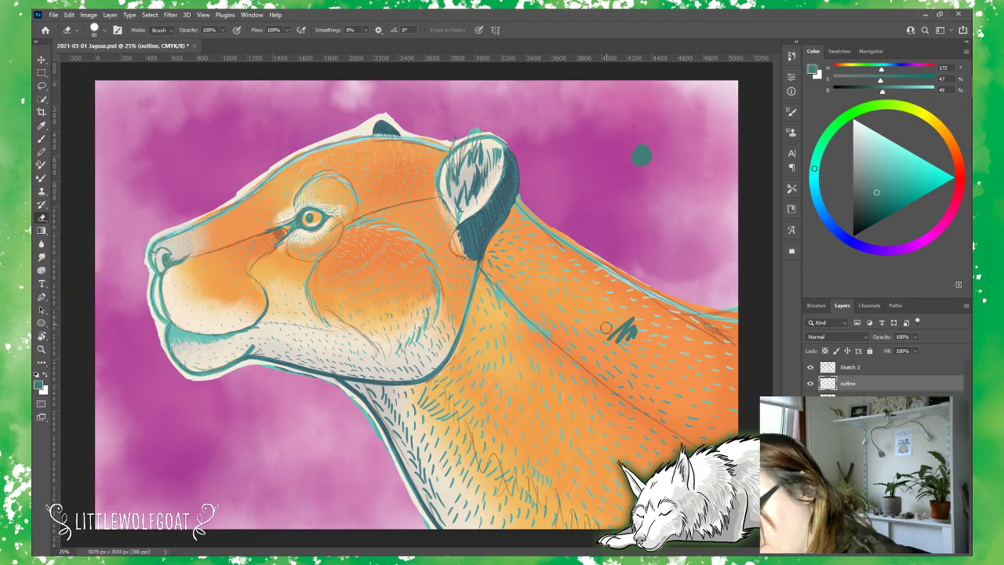
left_click_drag(606, 328, 637, 340)
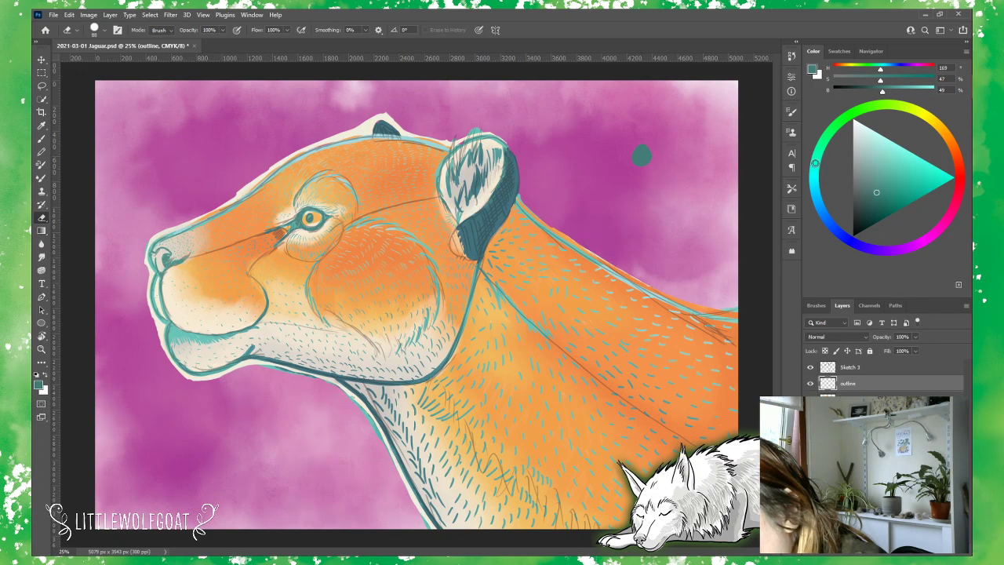
Step: With a brighter teal, dab a blob on the background and scribble a zigzag on the neck
left_click(882, 191)
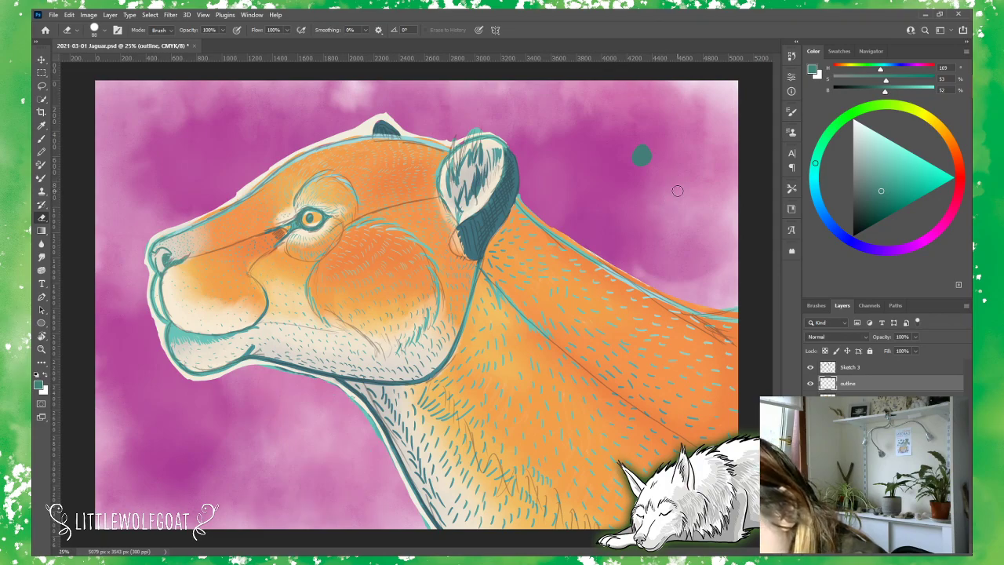
left_click(42, 139)
left_click(660, 210)
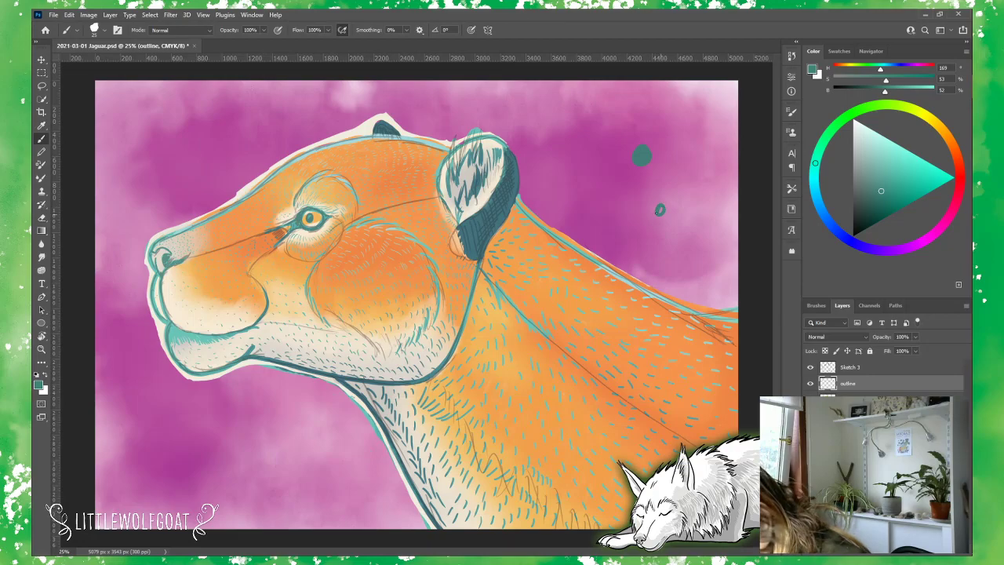
left_click_drag(660, 209, 654, 216)
mouse_move(583, 348)
left_mouse_down()
mouse_move(620, 317)
mouse_move(605, 345)
mouse_move(624, 348)
left_mouse_up()
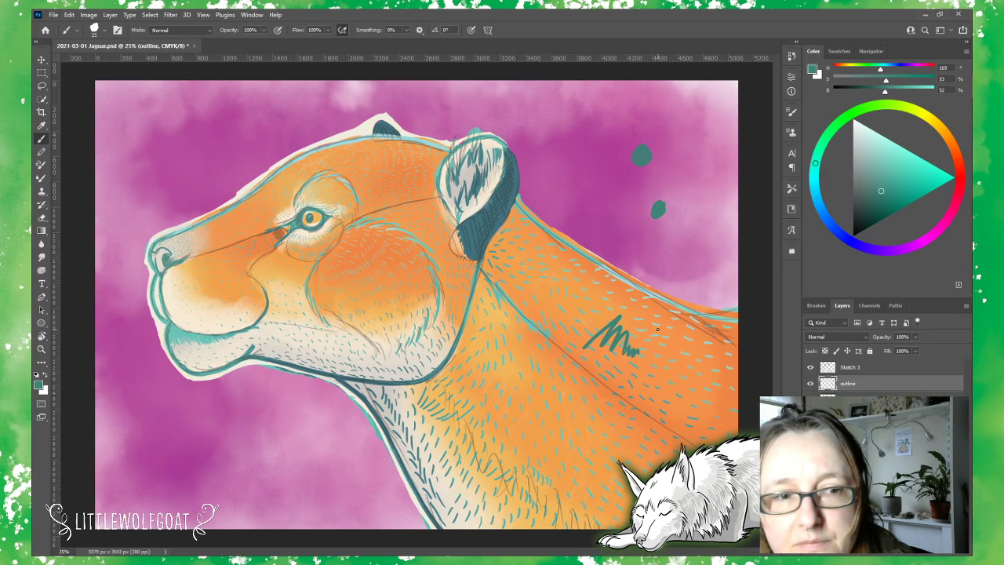
Step: Undo two scribble strokes, pick a brighter teal, and paint a neck hatch and neck-edge outline
left_click(74, 17)
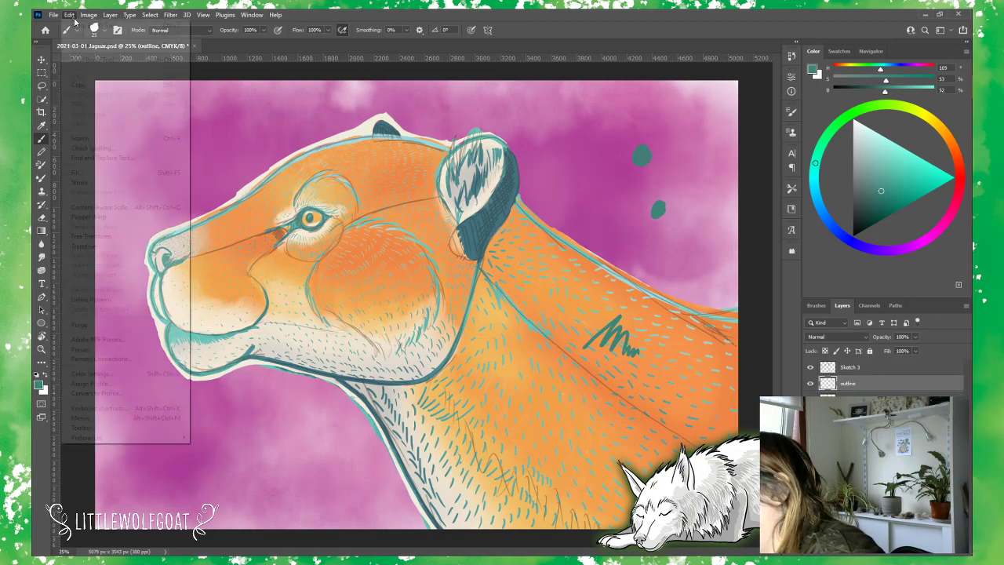
left_click(85, 35)
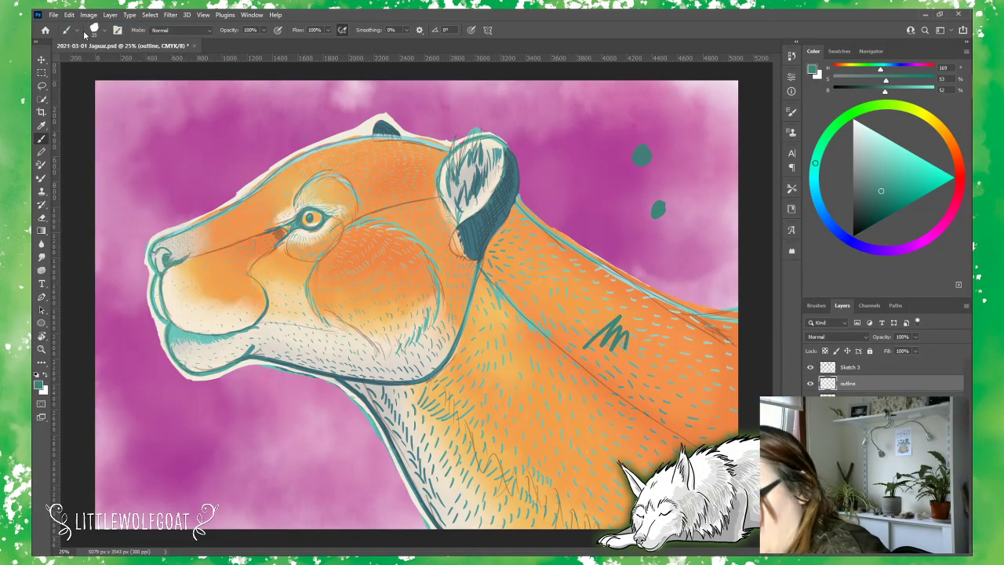
left_click(70, 14)
left_click(78, 25)
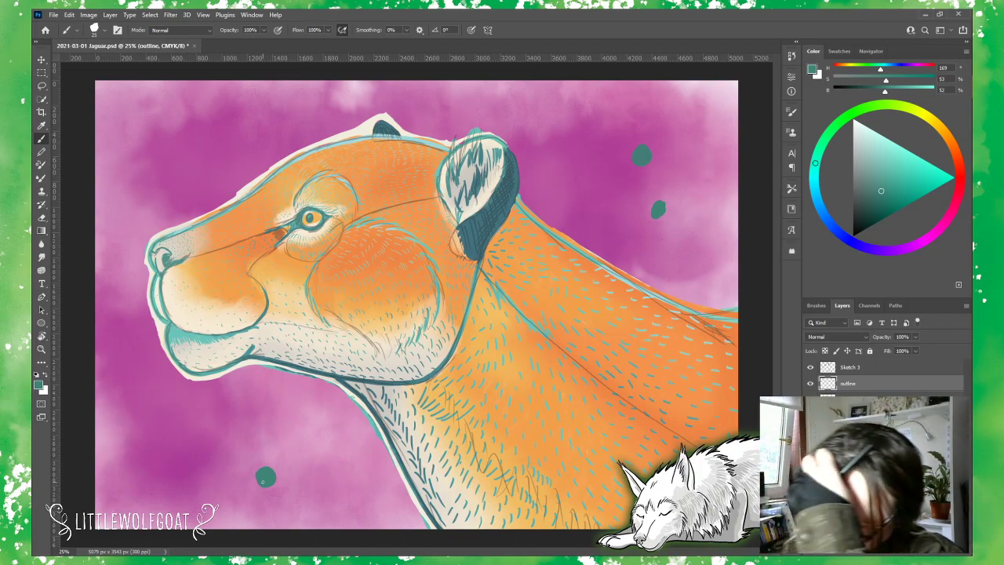
left_click(912, 183)
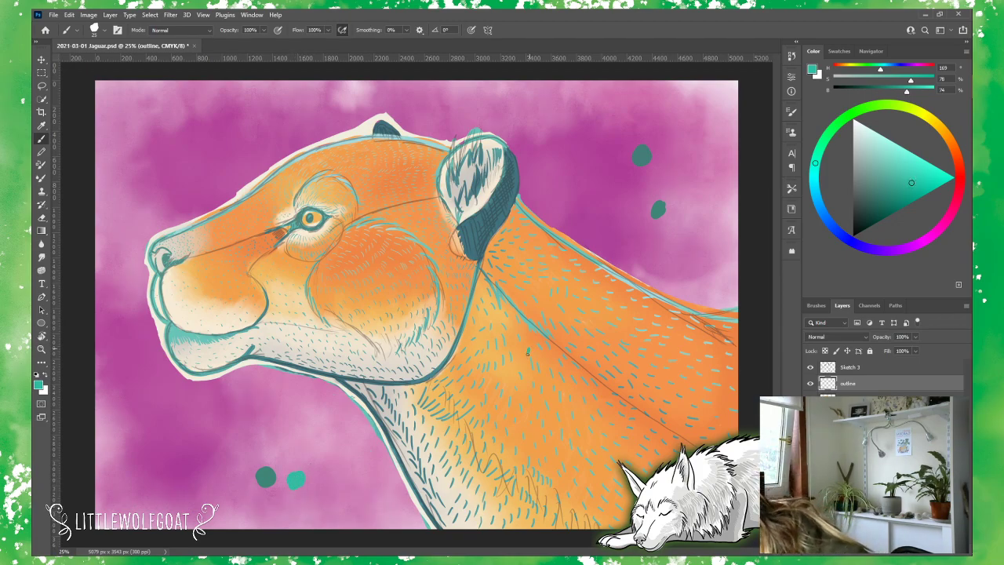
mouse_move(528, 353)
left_mouse_down()
mouse_move(534, 385)
mouse_move(556, 363)
left_mouse_up()
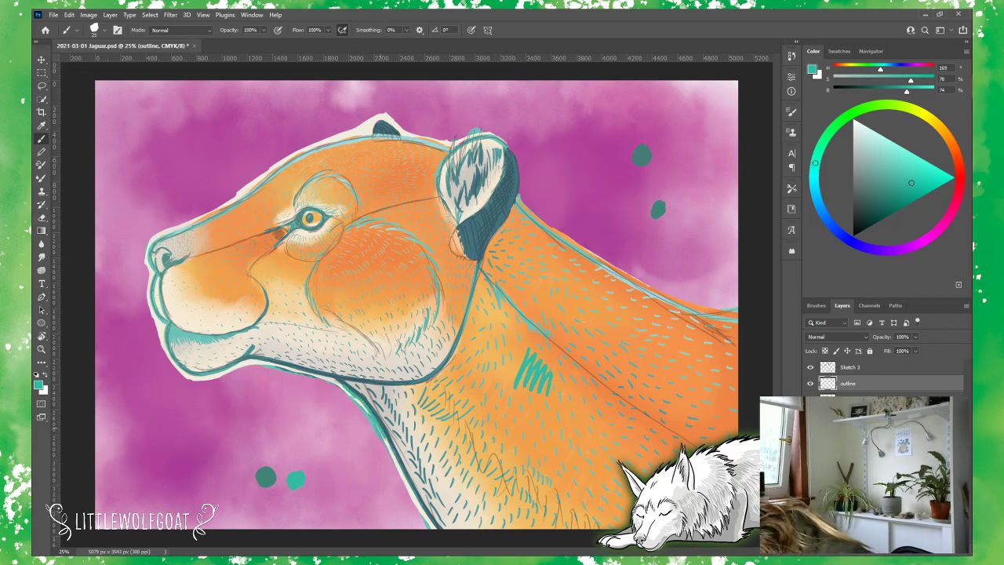
left_click_drag(394, 464, 433, 530)
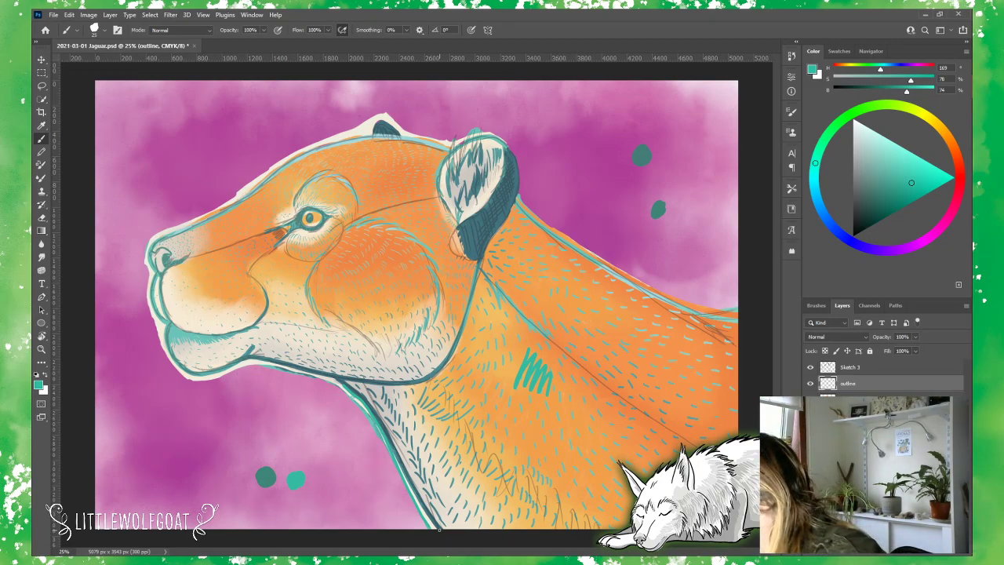
Step: Erase the neck-edge line, shoulder zigzag and most background and lower-left teal dots
left_click(43, 220)
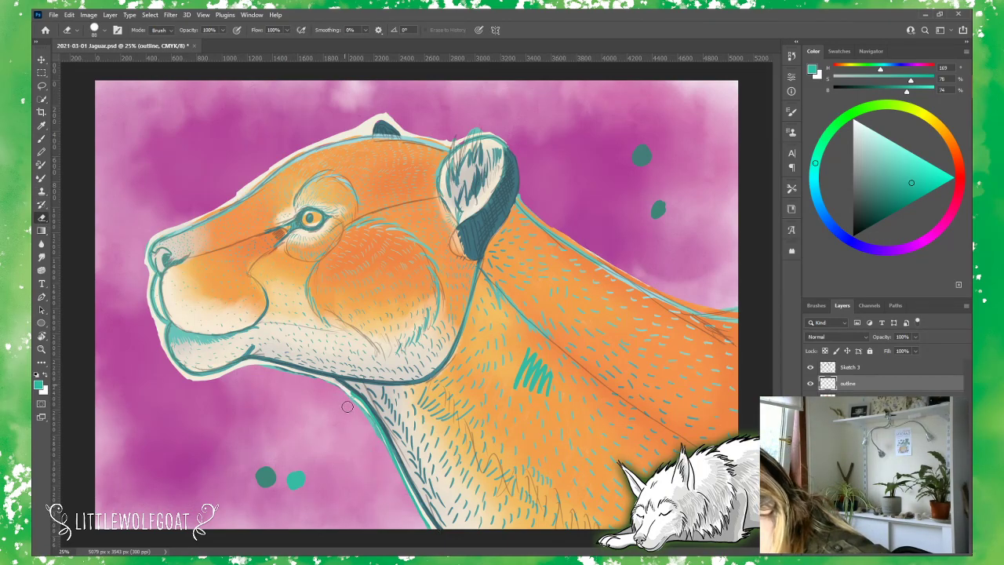
mouse_move(346, 414)
left_mouse_down()
mouse_move(407, 455)
mouse_move(437, 530)
left_mouse_up()
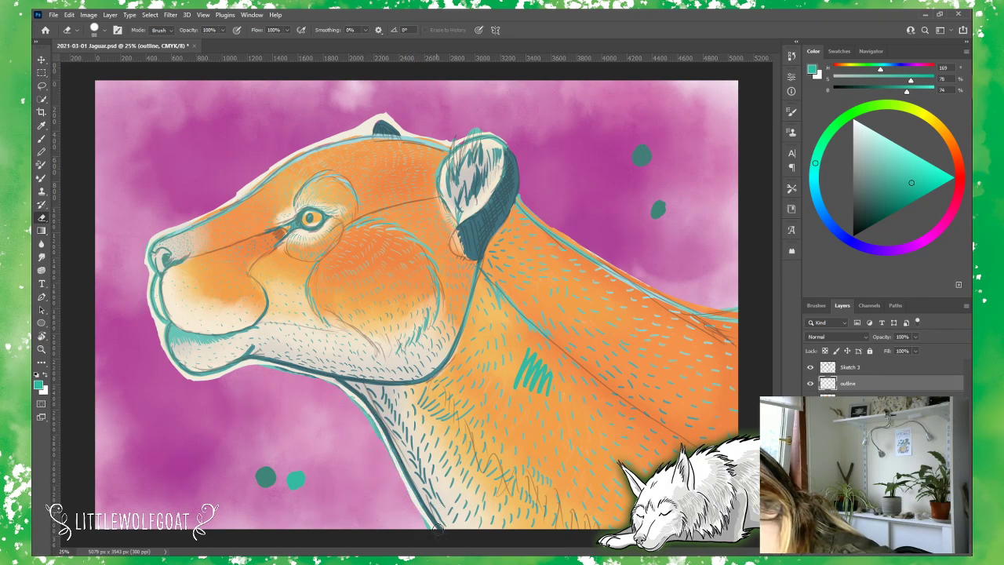
mouse_move(522, 384)
left_mouse_down()
mouse_move(533, 333)
mouse_move(552, 346)
mouse_move(559, 377)
left_mouse_up()
left_click_drag(671, 198, 648, 213)
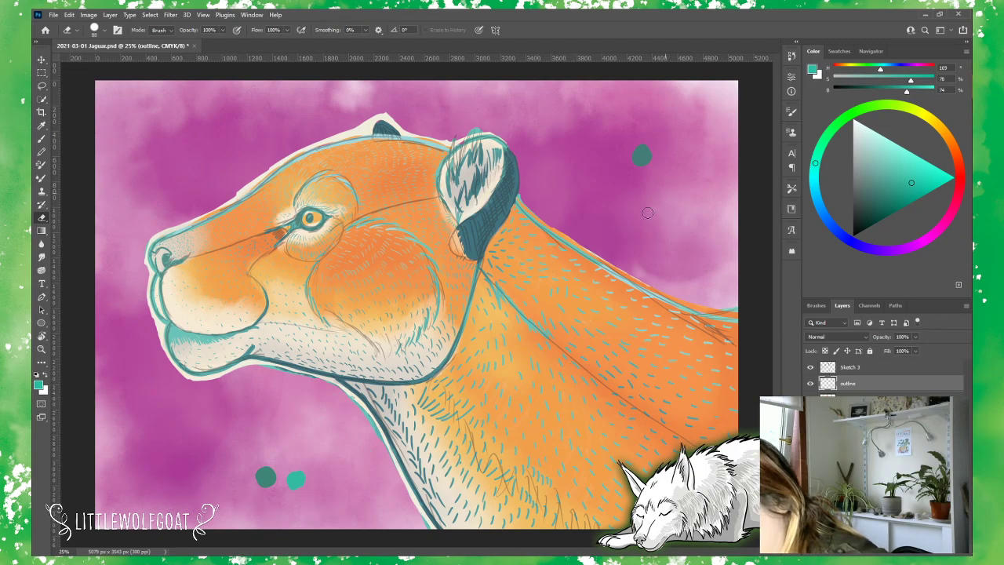
left_click_drag(644, 160, 640, 148)
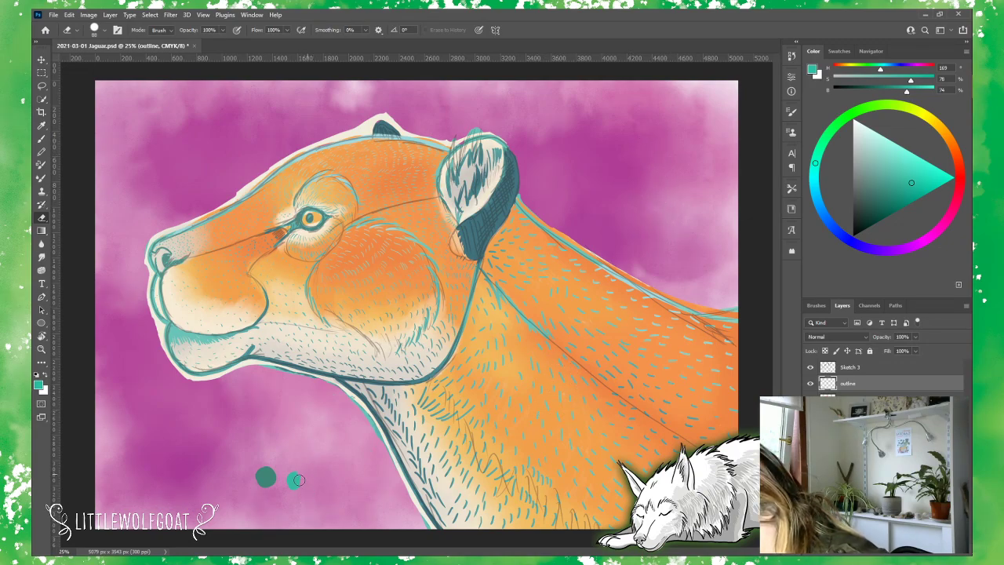
left_click_drag(303, 478, 290, 494)
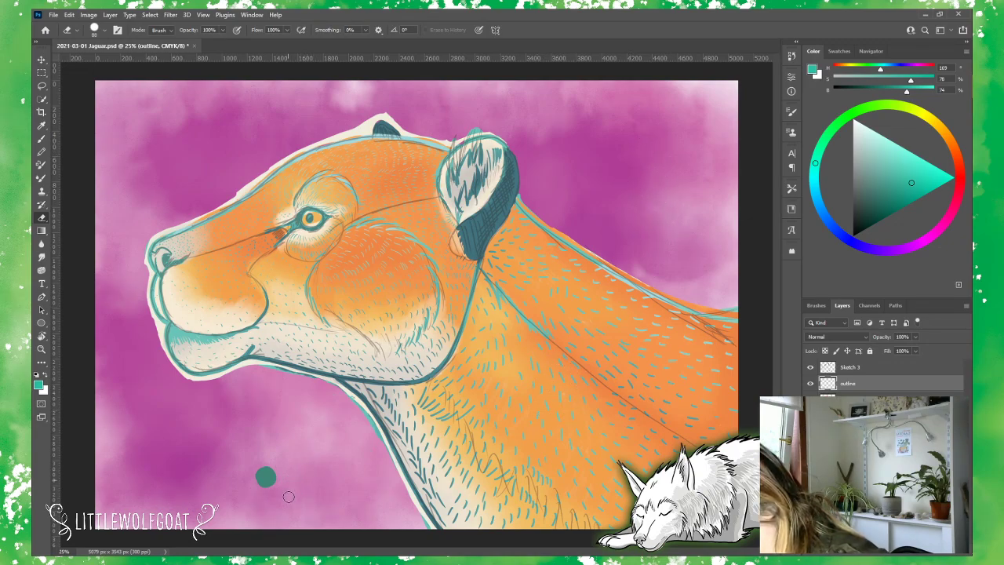
Step: Sample the darker teal (169/53/52) from the remaining dot and return to the Brush
left_click(43, 127)
left_click(270, 473)
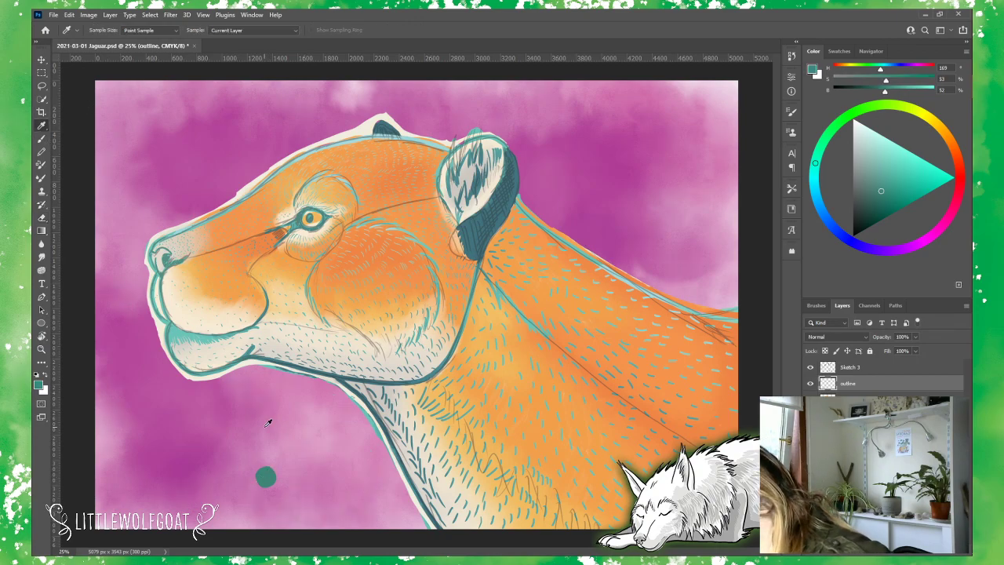
left_click(41, 140)
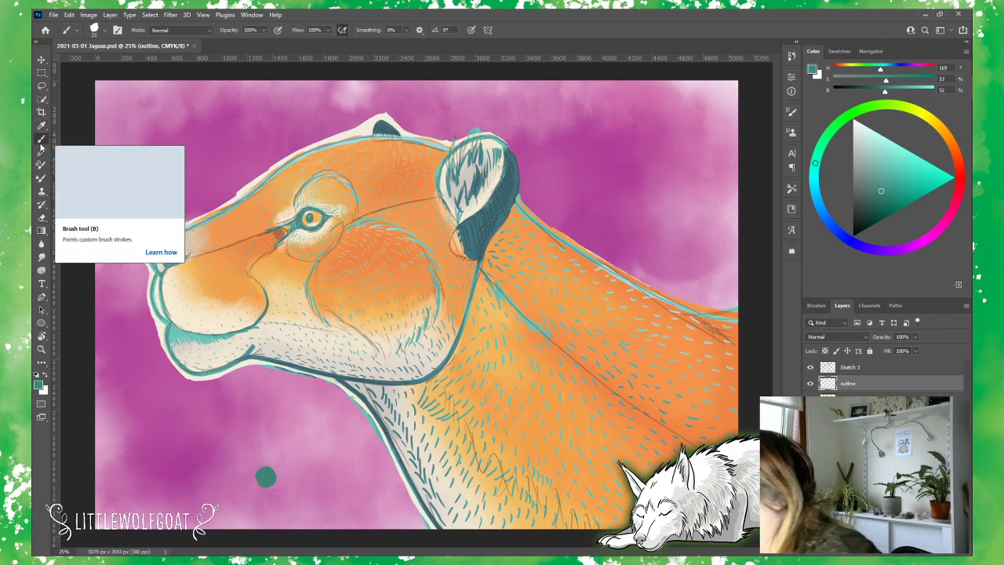
left_click(203, 15)
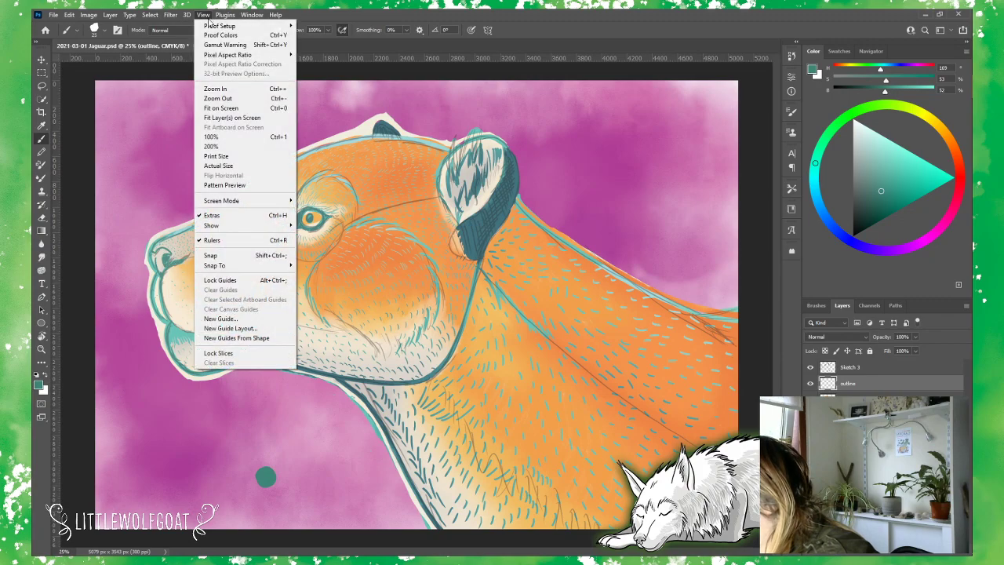
Step: Zoom in, reduce the brush size slightly, and paint a dark teal outline along the fur edge
left_click(230, 89)
left_click(203, 15)
left_click(225, 90)
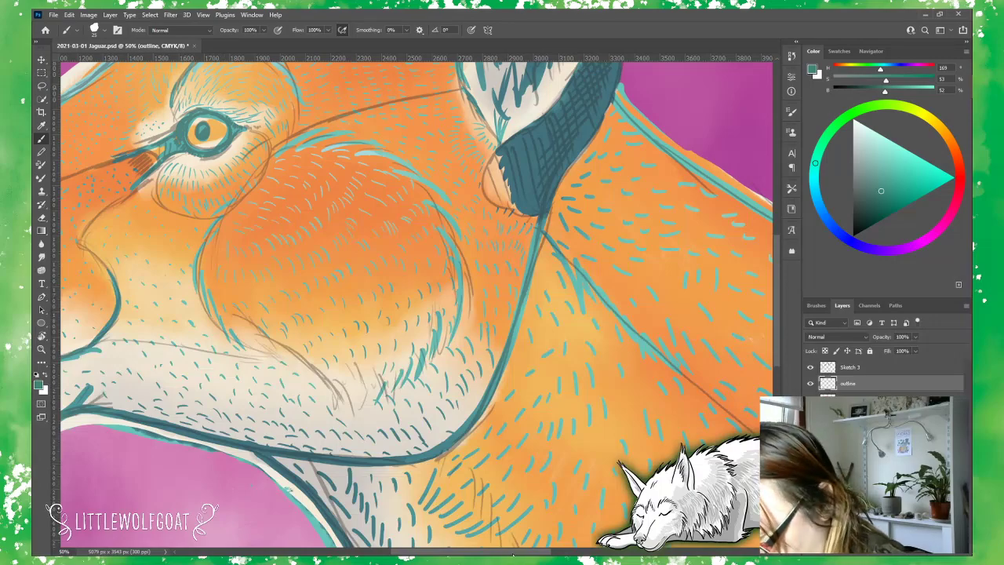
left_click_drag(514, 553, 611, 553)
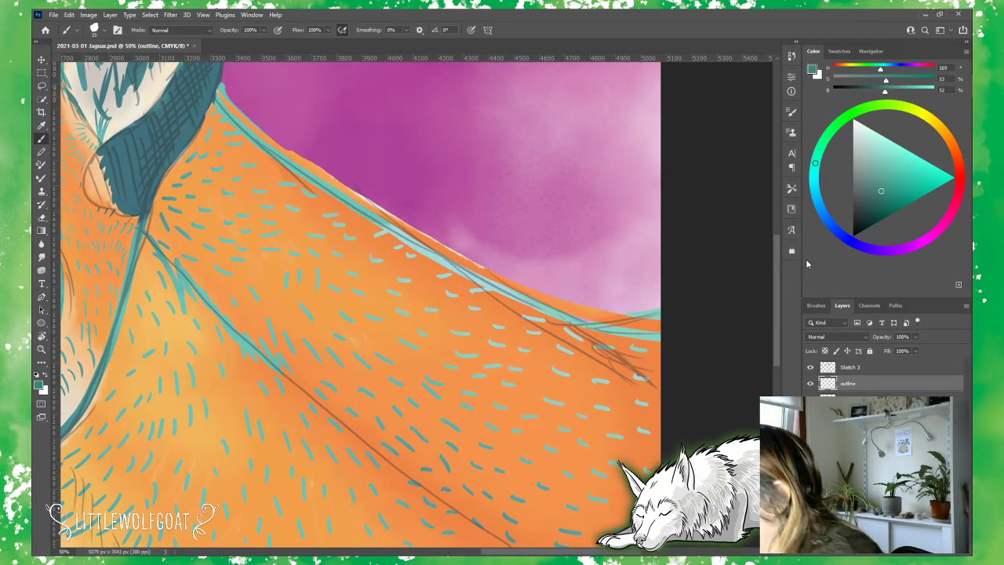
left_click(98, 30)
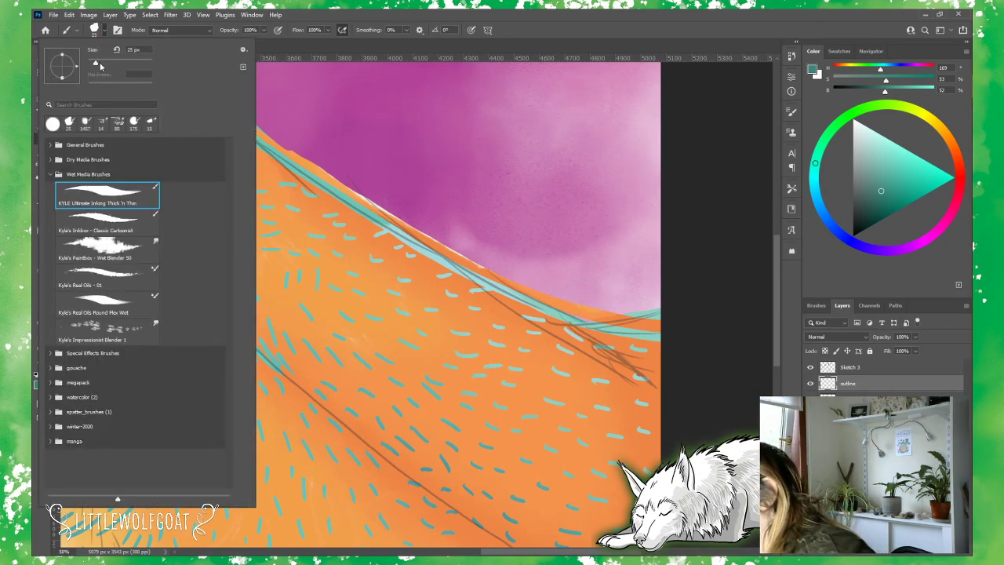
left_click_drag(101, 67, 102, 66)
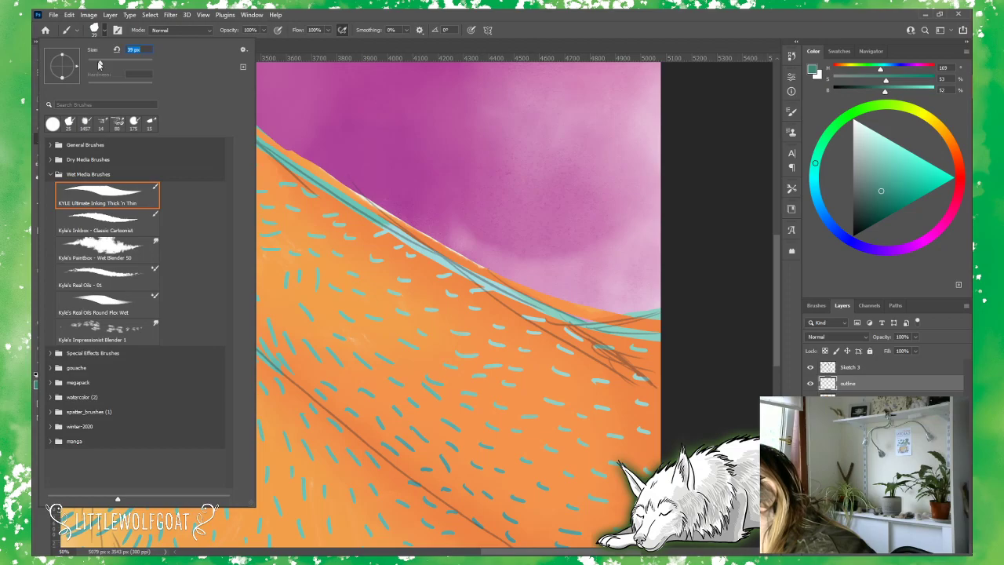
left_click_drag(99, 65, 98, 66)
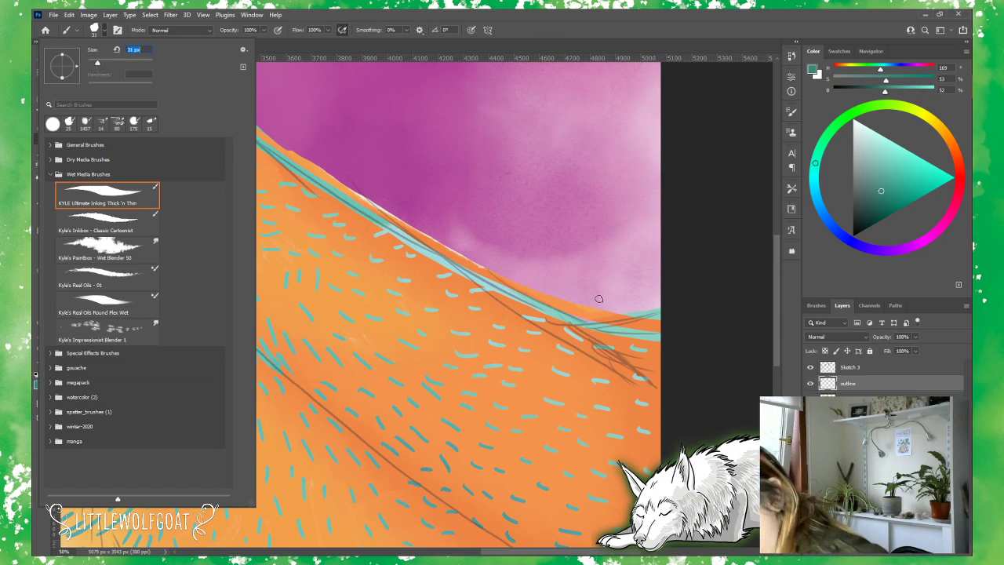
left_click(434, 47)
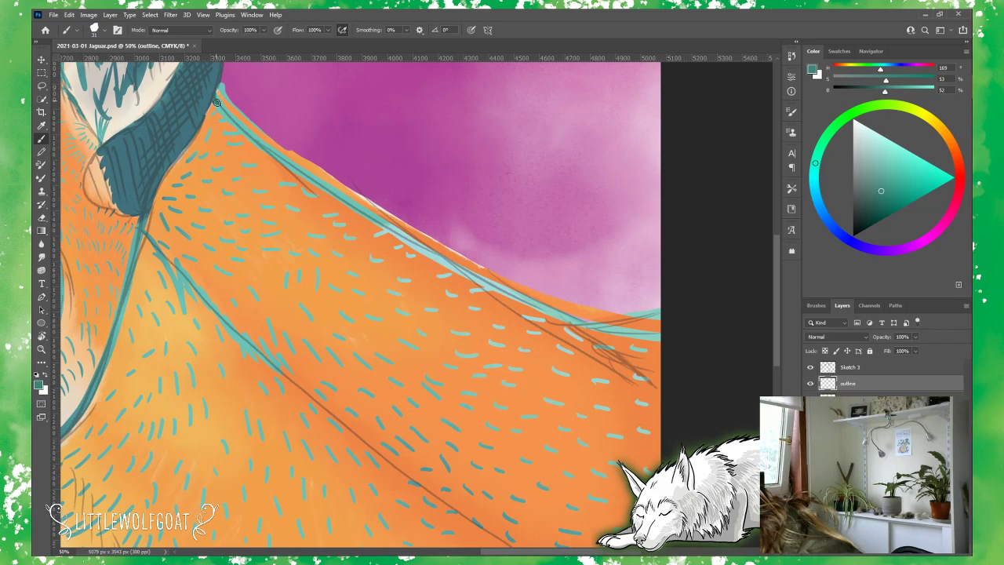
mouse_move(217, 103)
left_mouse_down()
mouse_move(255, 143)
mouse_move(355, 207)
left_mouse_up()
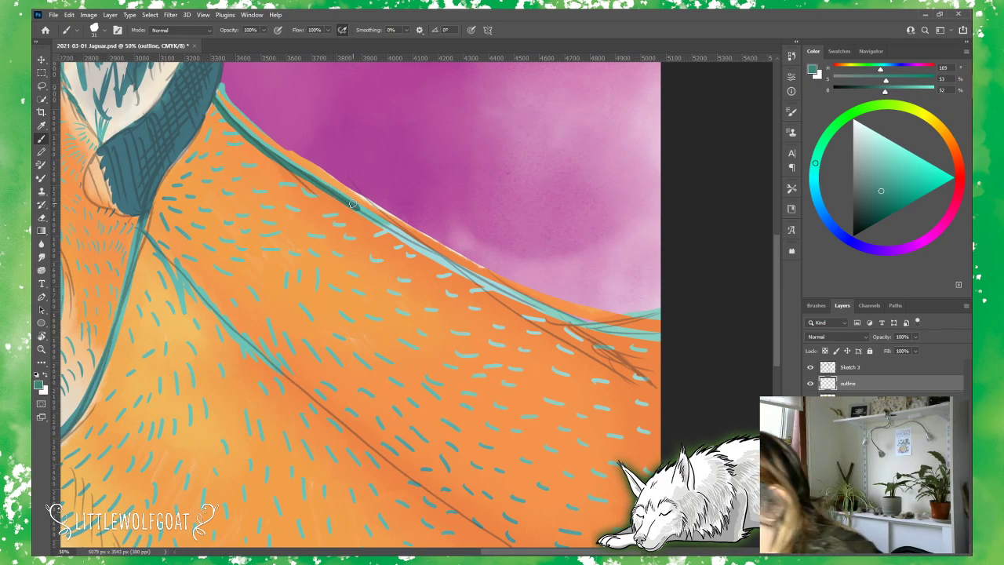
Step: Undo the outline stroke, adjust the brush size, and paint then undo a short trial stroke
left_click(69, 15)
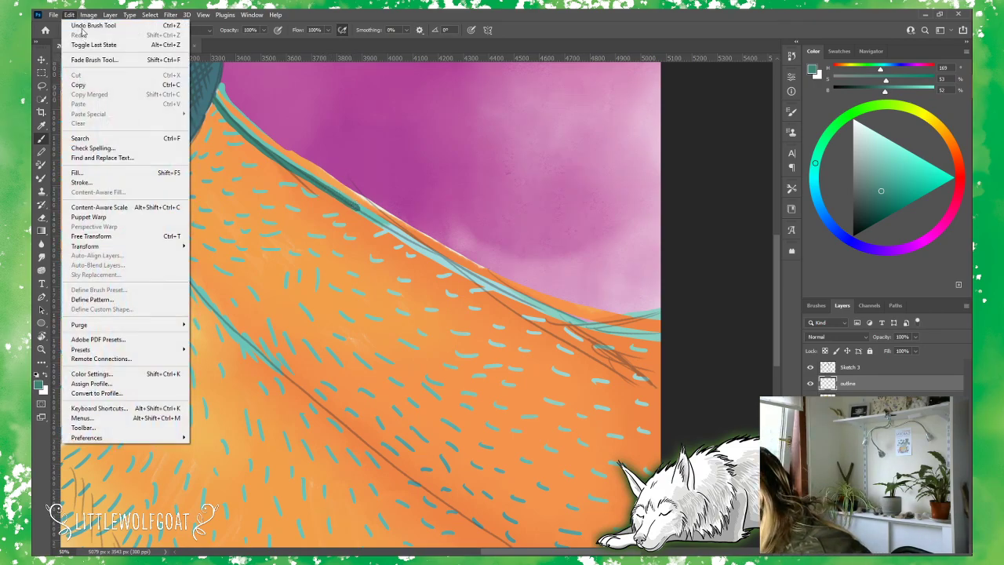
left_click(82, 29)
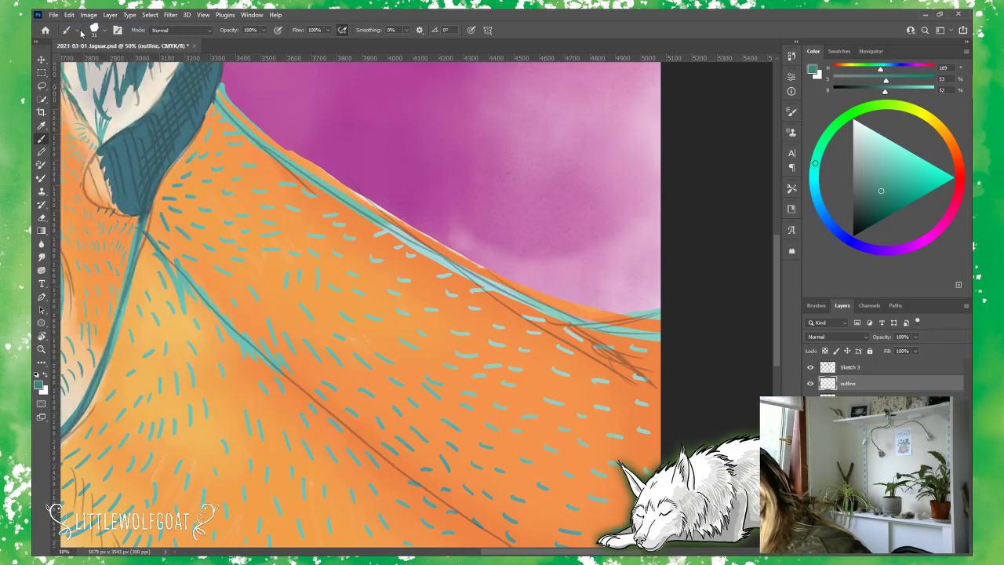
left_click(103, 32)
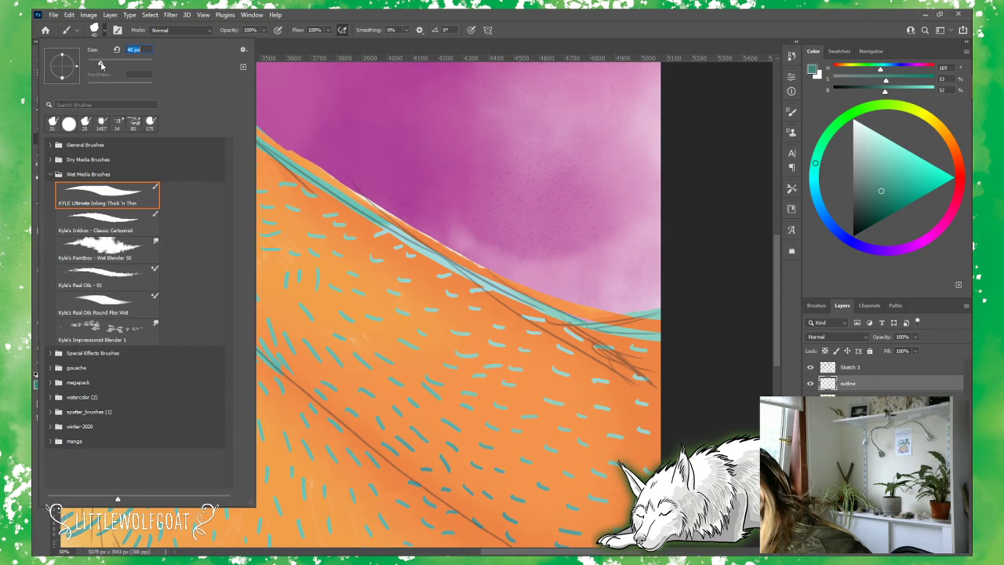
left_click(273, 48)
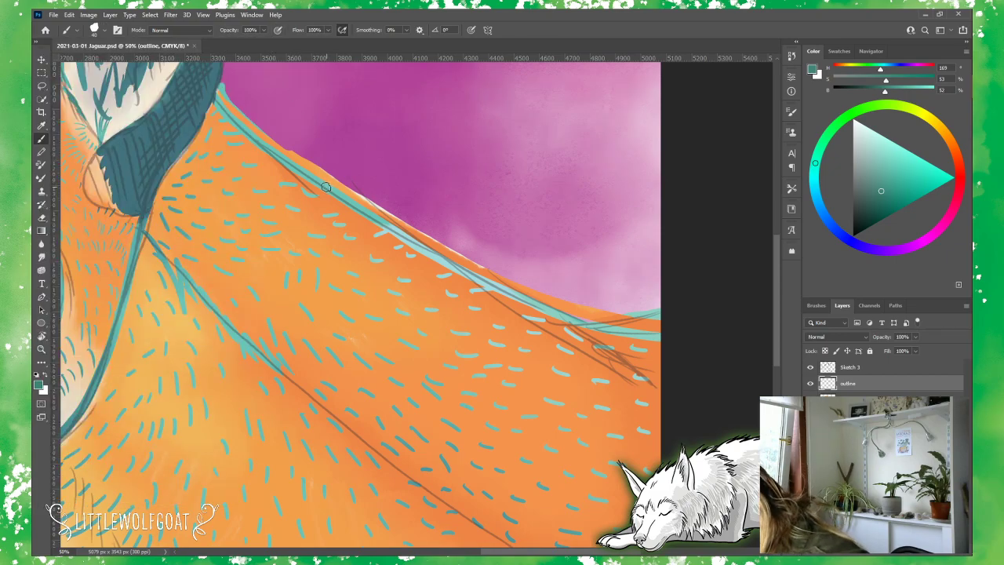
left_click_drag(324, 185, 347, 197)
left_click(69, 14)
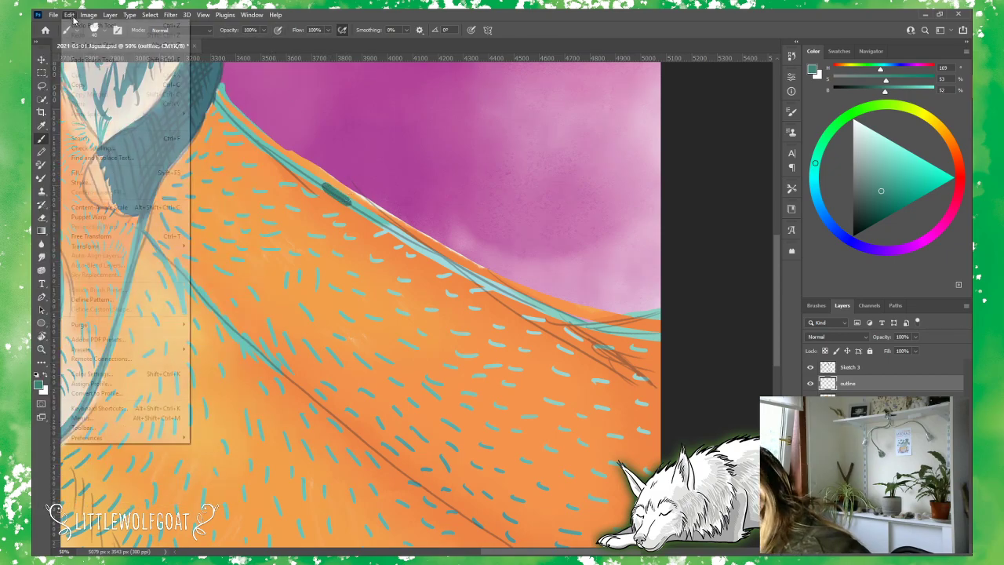
left_click(92, 28)
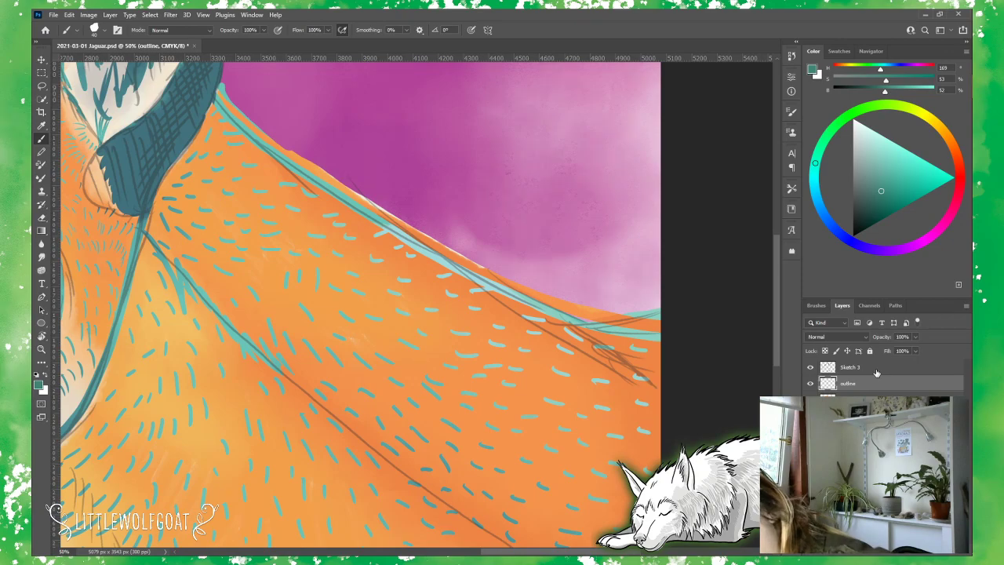
Step: Set the outline layer to Multiply, then paint and erase a dark teal test stroke along the edge
left_click(865, 336)
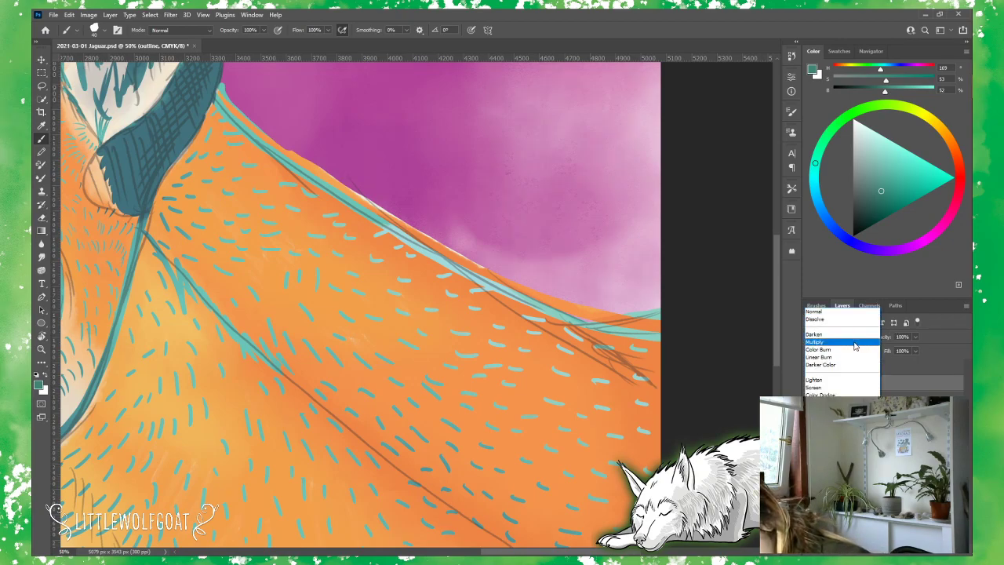
left_click(833, 343)
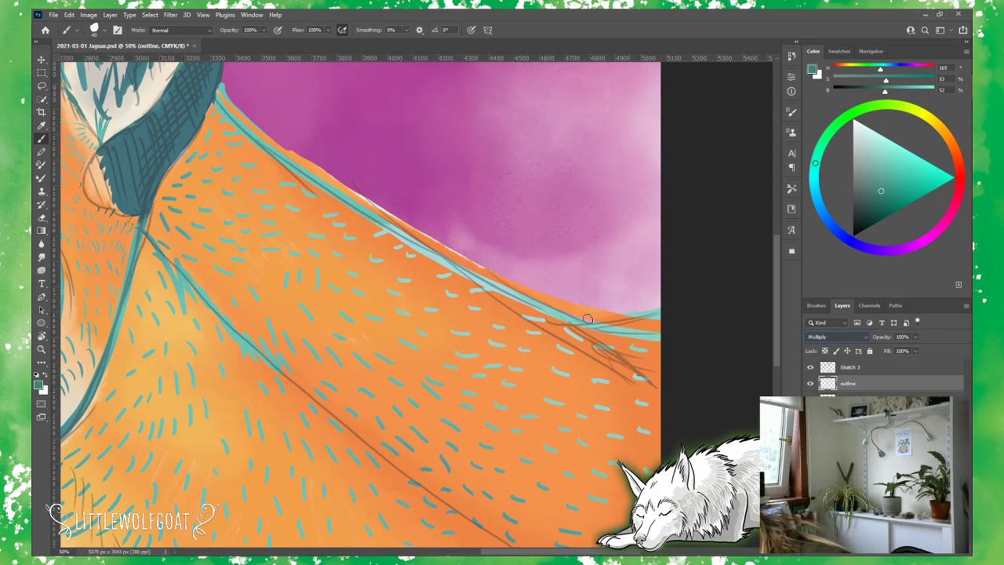
left_click_drag(586, 316, 660, 329)
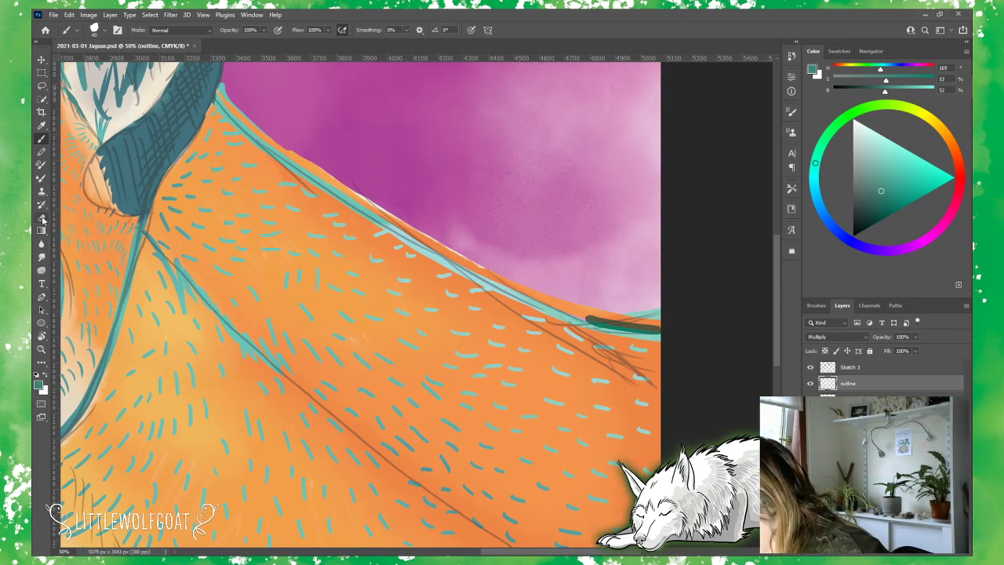
key("e")
mouse_move(578, 313)
left_mouse_down()
mouse_move(637, 344)
mouse_move(650, 346)
mouse_move(659, 324)
left_mouse_up()
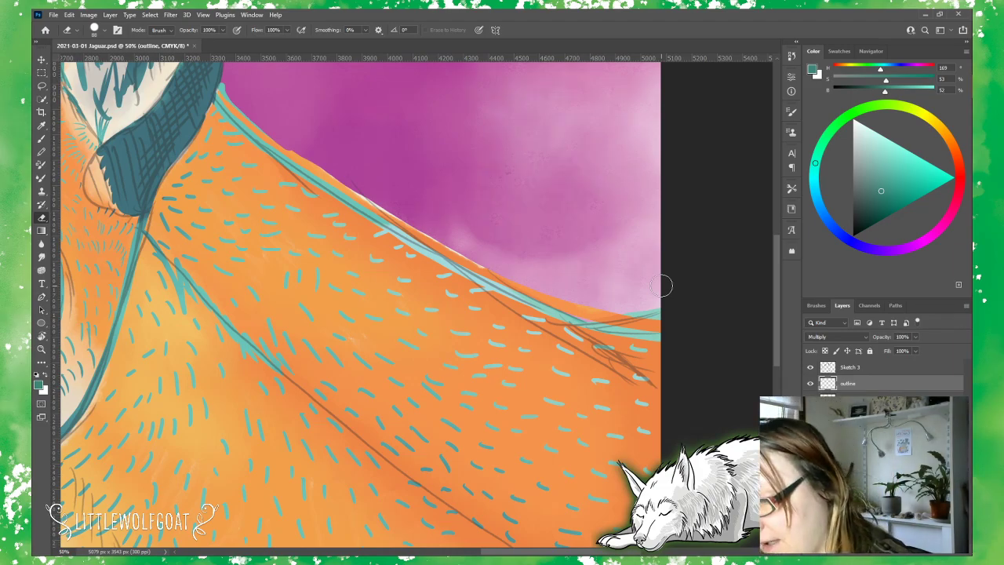
scroll(775, 294, "up", 2)
scroll(775, 294, "up", 3)
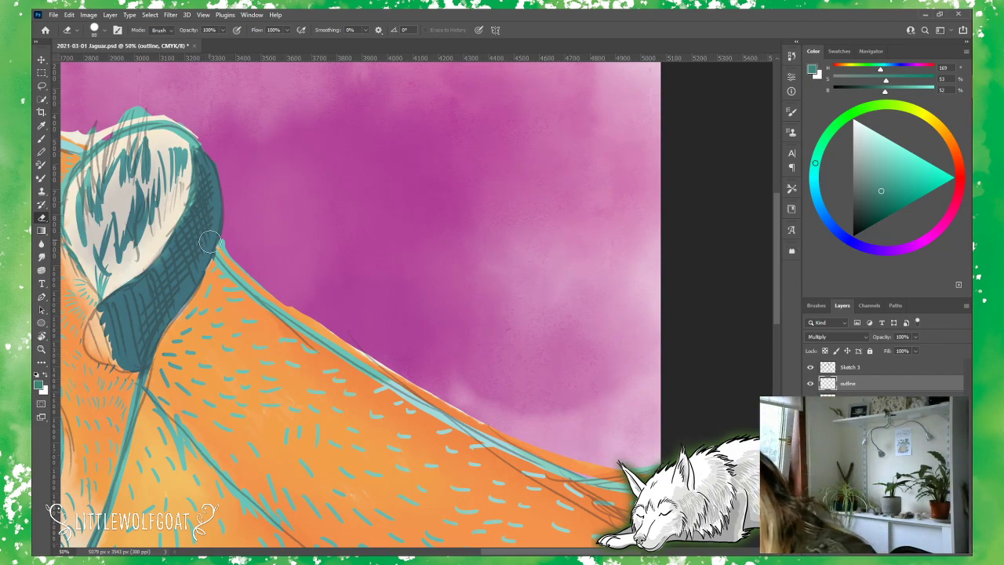
left_click(41, 138)
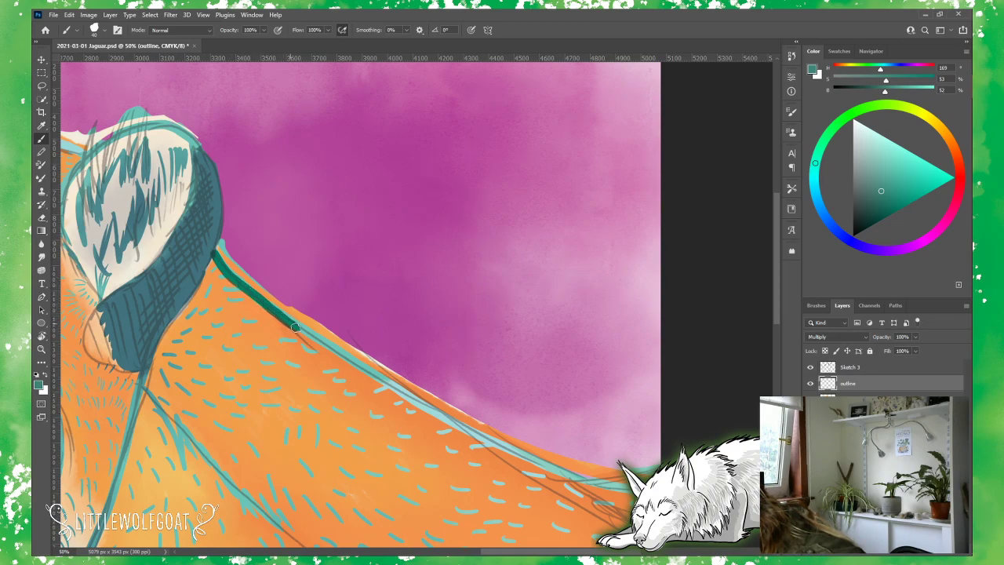
left_click_drag(295, 326, 439, 419)
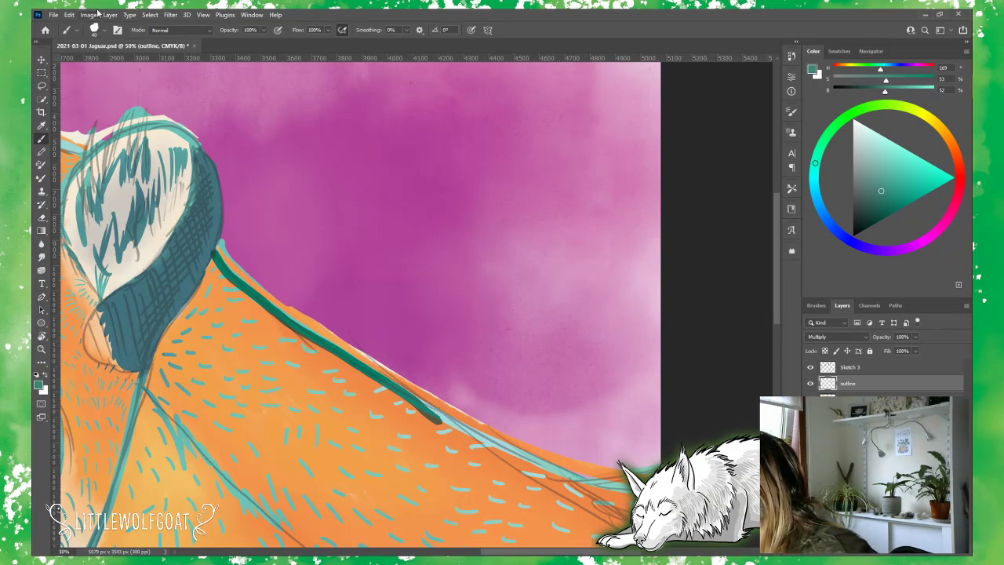
left_click(42, 218)
mouse_move(223, 249)
left_mouse_down()
mouse_move(261, 321)
mouse_move(338, 371)
mouse_move(388, 386)
mouse_move(447, 430)
left_mouse_up()
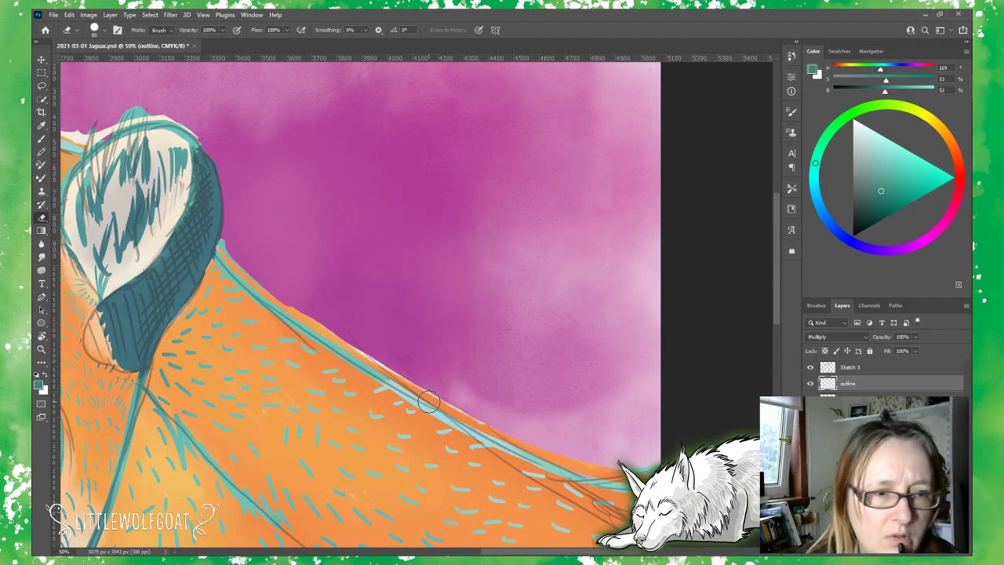
Step: Set the outline layer to Darken, then paint and erase a dark teal test stroke along the neck
left_click(864, 338)
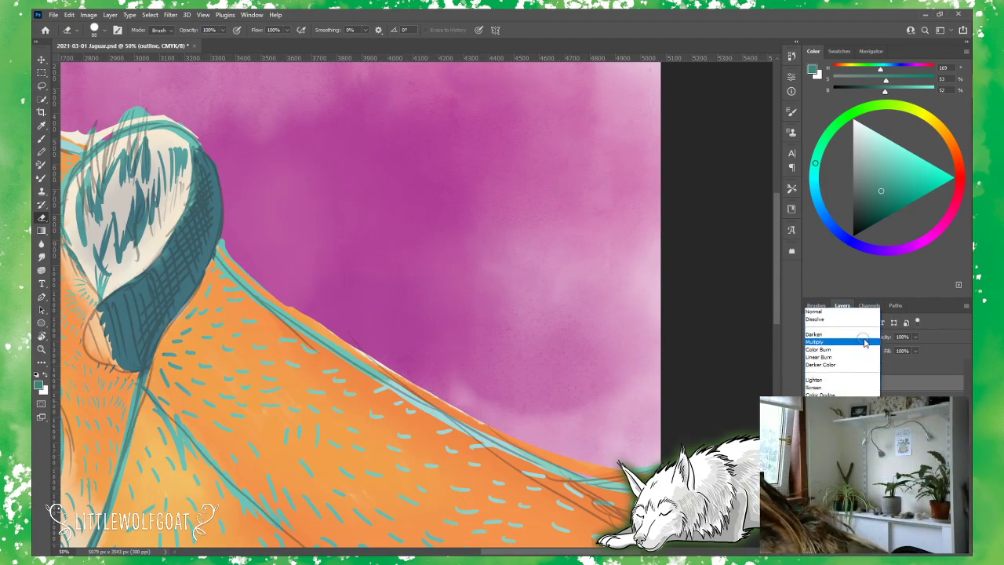
left_click(833, 334)
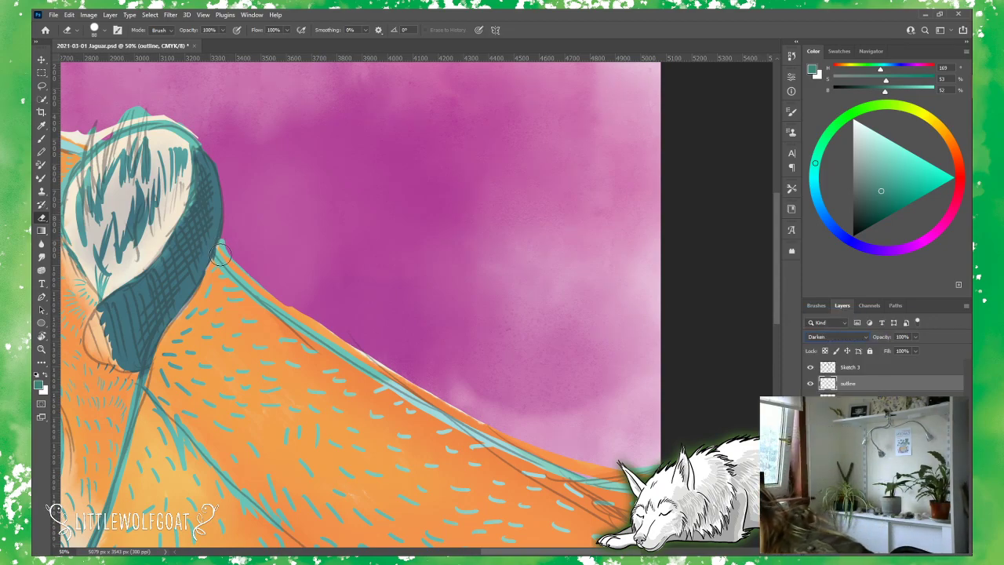
left_click(42, 138)
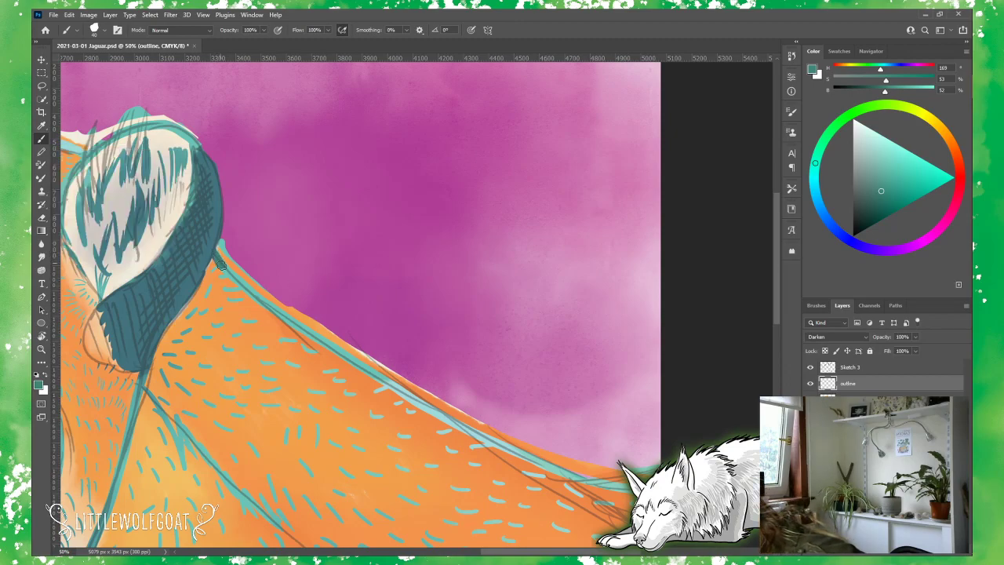
mouse_move(230, 277)
left_mouse_down()
mouse_move(270, 304)
mouse_move(275, 319)
mouse_move(287, 311)
mouse_move(307, 339)
mouse_move(373, 374)
left_mouse_up()
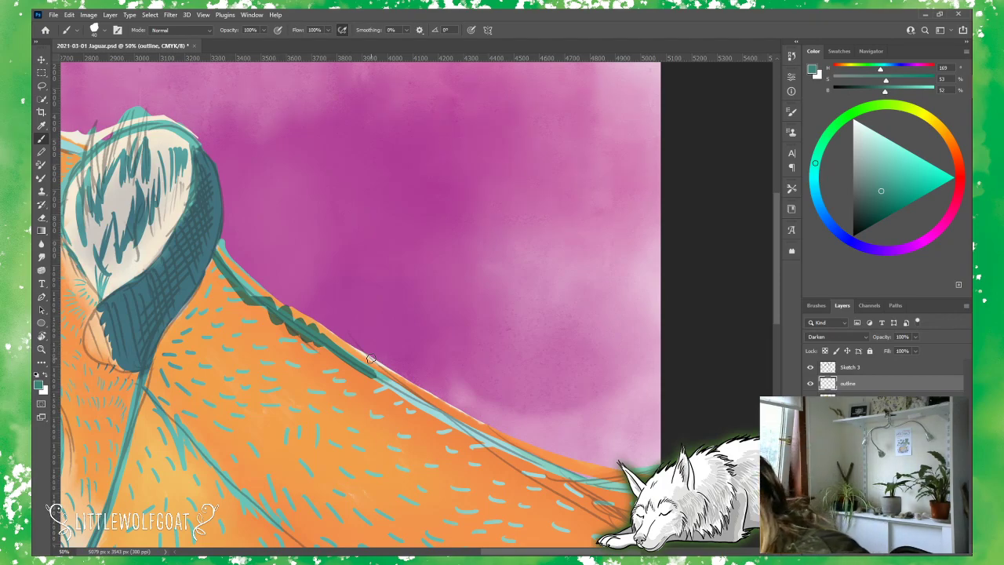
left_click(42, 218)
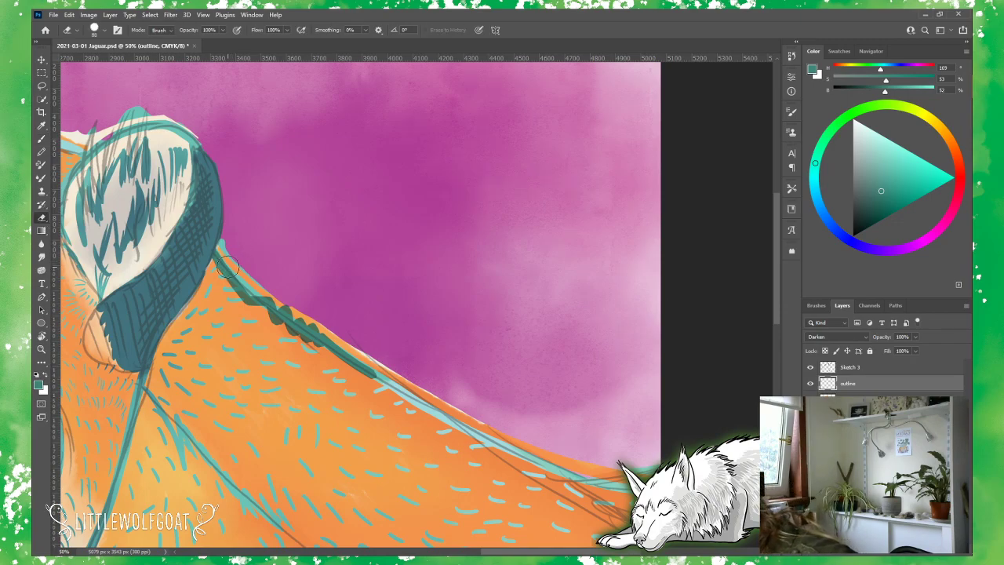
mouse_move(223, 251)
left_mouse_down()
mouse_move(343, 326)
mouse_move(386, 411)
left_mouse_up()
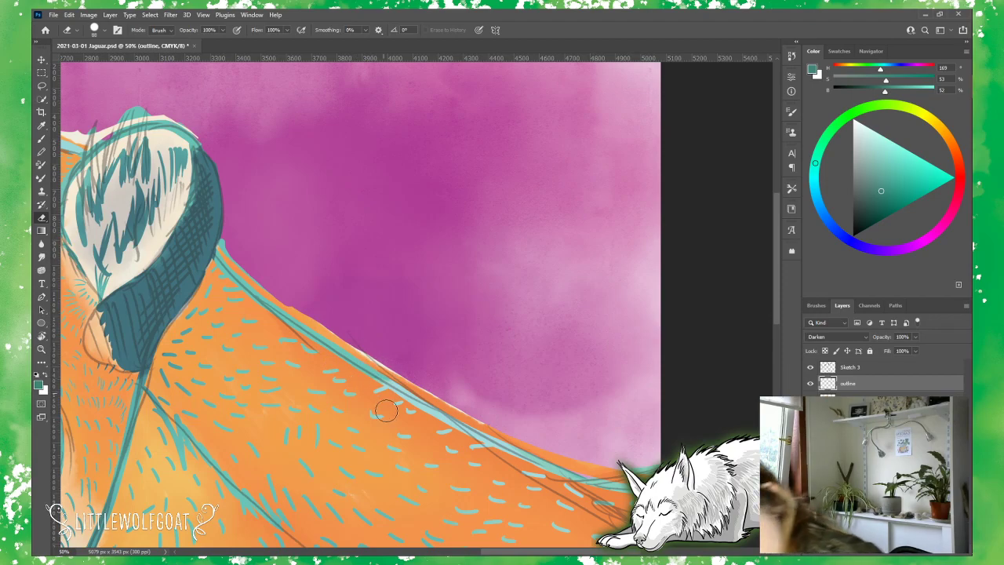
Step: Pan to the chest, return the outline layer to Normal blending, and pick the Eyedropper
left_click(866, 337)
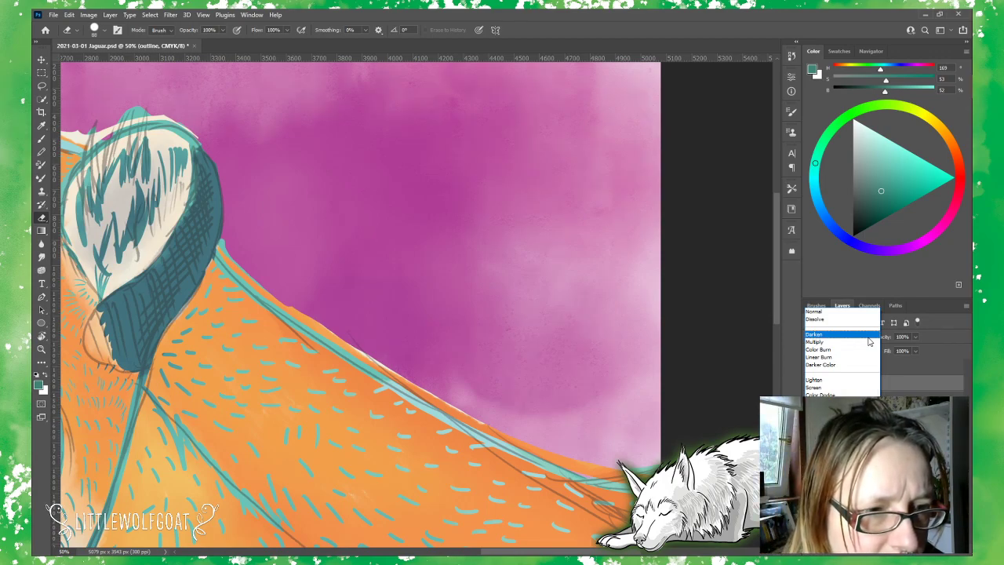
left_click(796, 337)
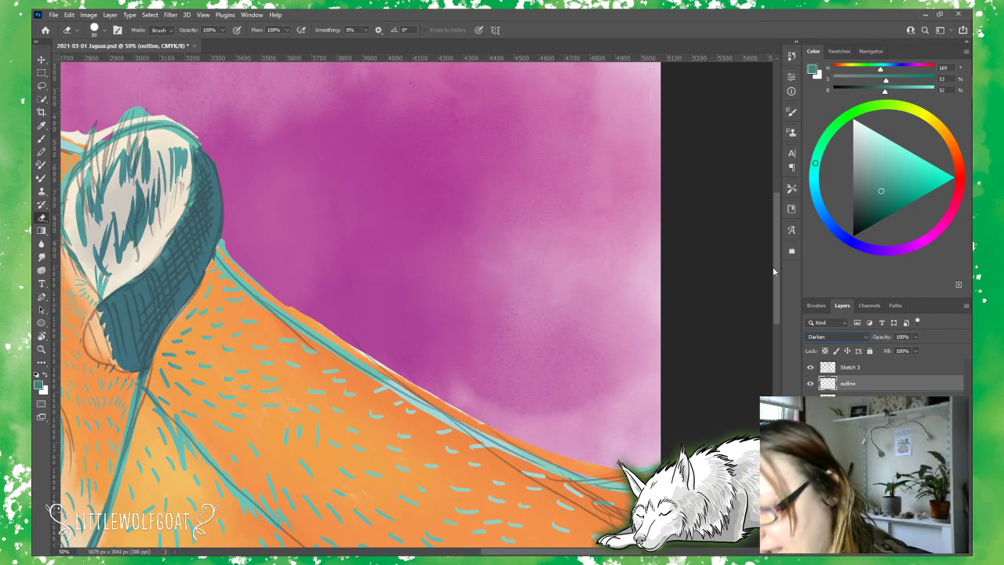
scroll(294, 293, "down", 10)
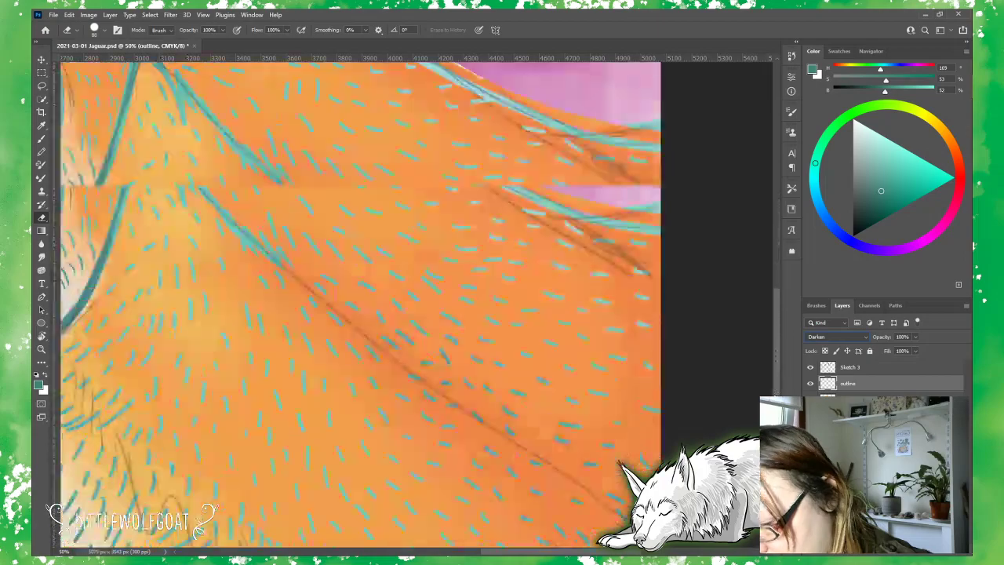
scroll(294, 294, "left", 10)
scroll(294, 293, "left", 2)
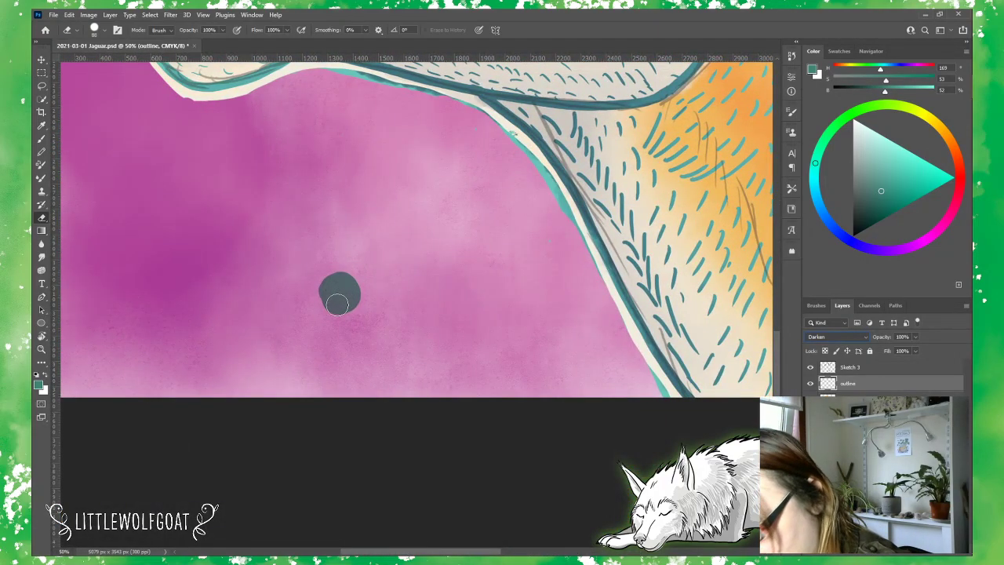
left_click(864, 337)
left_click(837, 313)
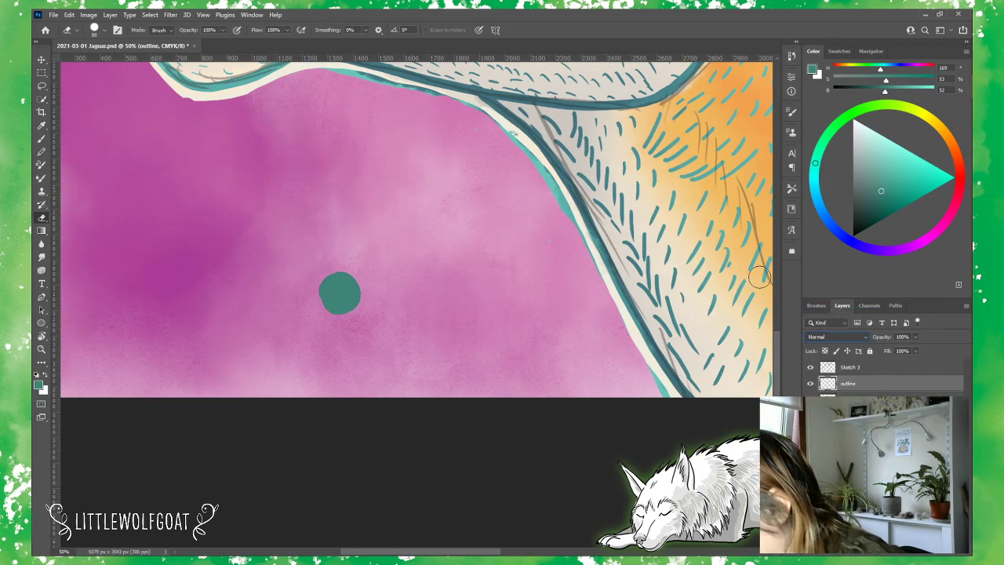
left_click(45, 127)
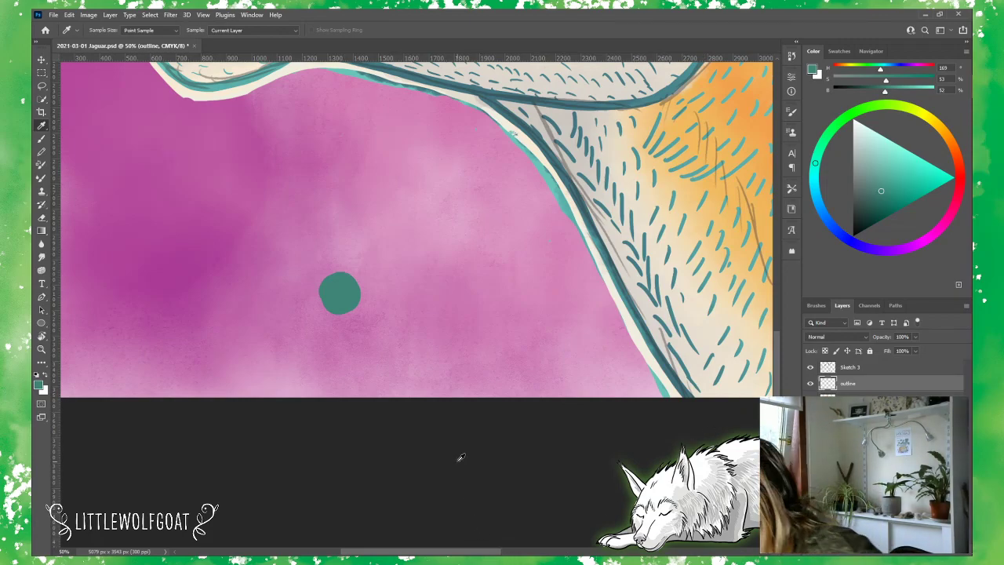
Step: Trace over the puma's back outline in dark teal with the Brush, panning along the canvas
key("b")
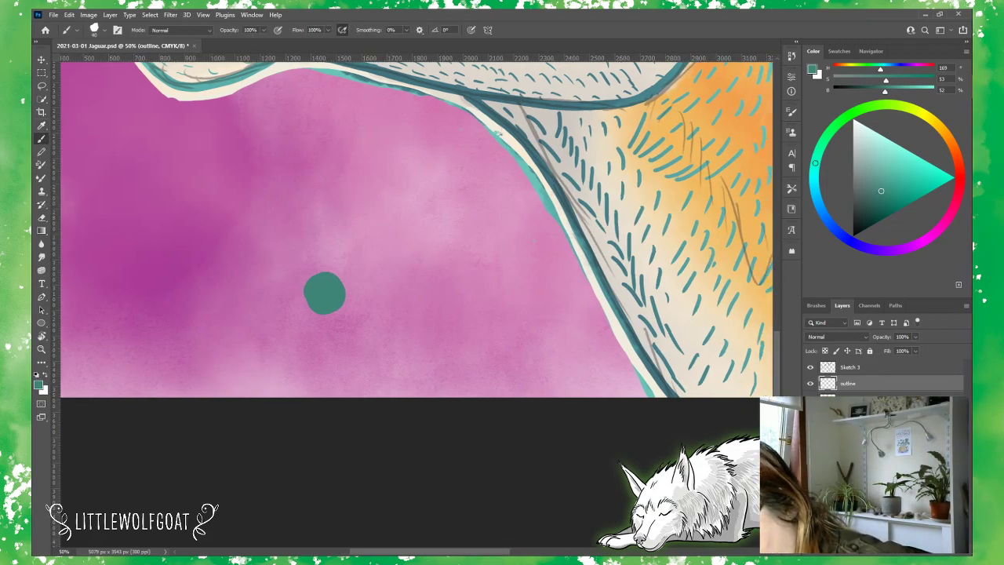
scroll(767, 343, "right", 5)
left_click_drag(774, 345, 777, 249)
scroll(416, 306, "right", 5)
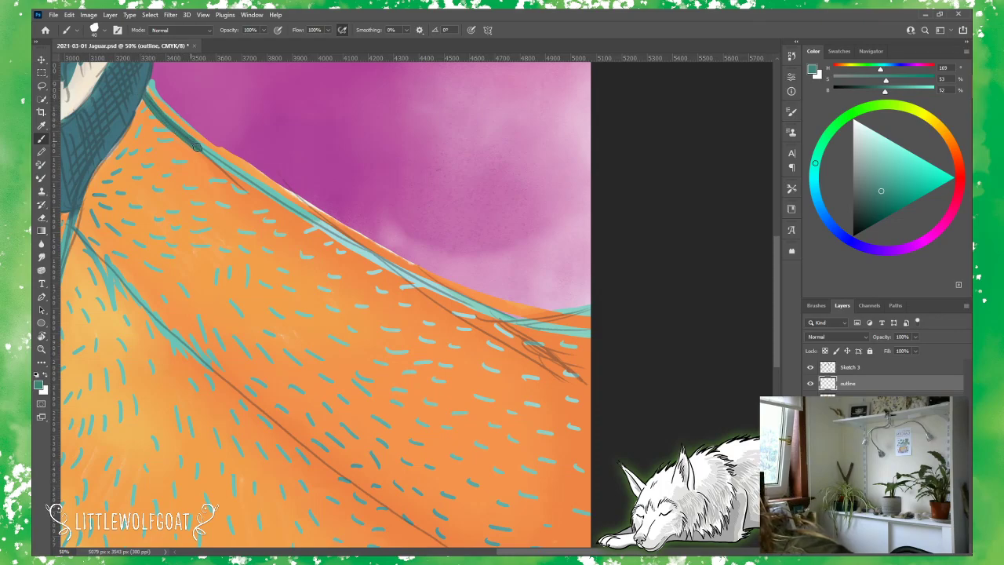
mouse_move(212, 158)
left_mouse_down()
mouse_move(412, 278)
mouse_move(502, 317)
mouse_move(583, 332)
left_mouse_up()
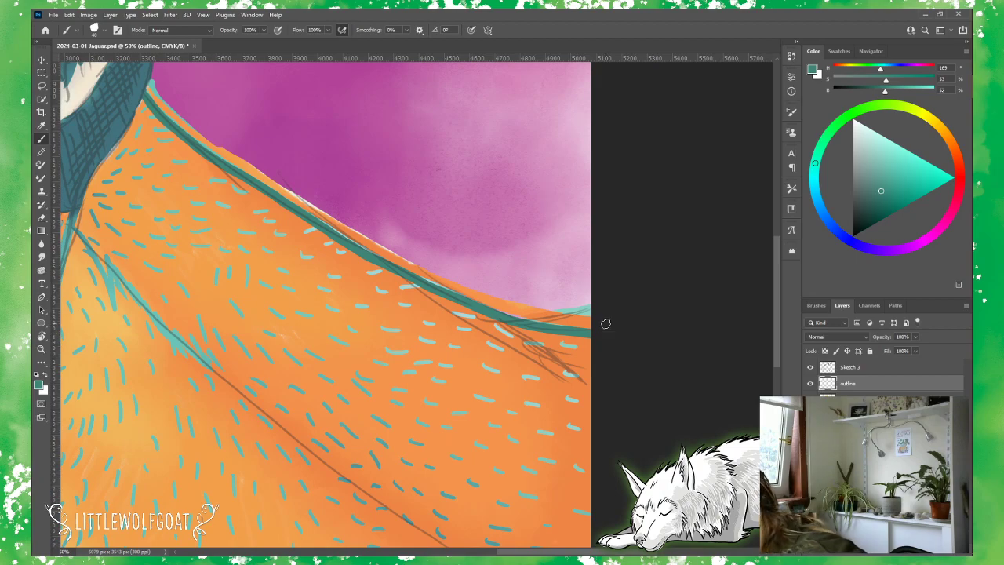
left_click_drag(775, 308, 779, 258)
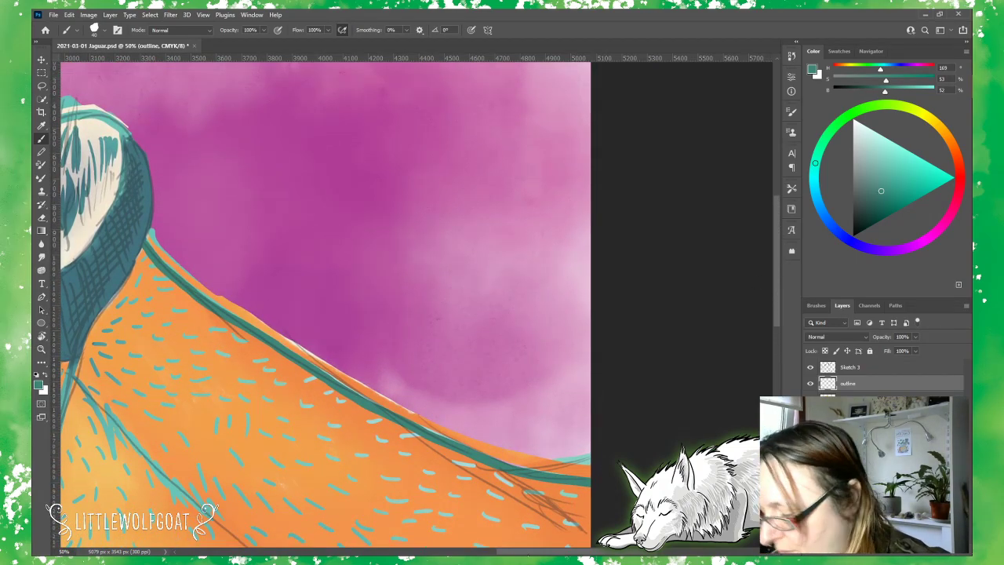
left_click_drag(569, 551, 480, 554)
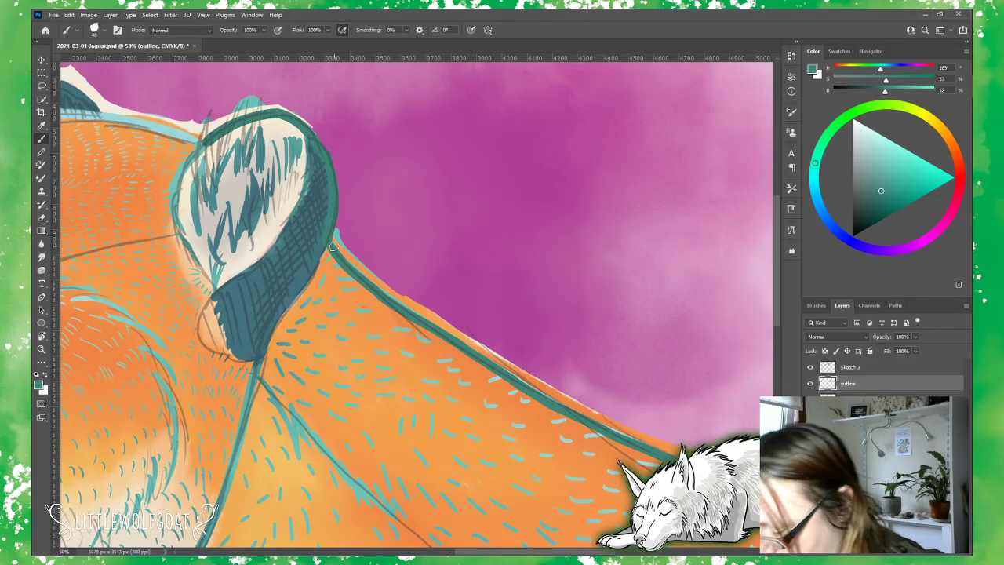
Step: Darken the left side of the ear tip and part of the head's top outline
left_click_drag(332, 246, 375, 245)
scroll(416, 305, "left", 2)
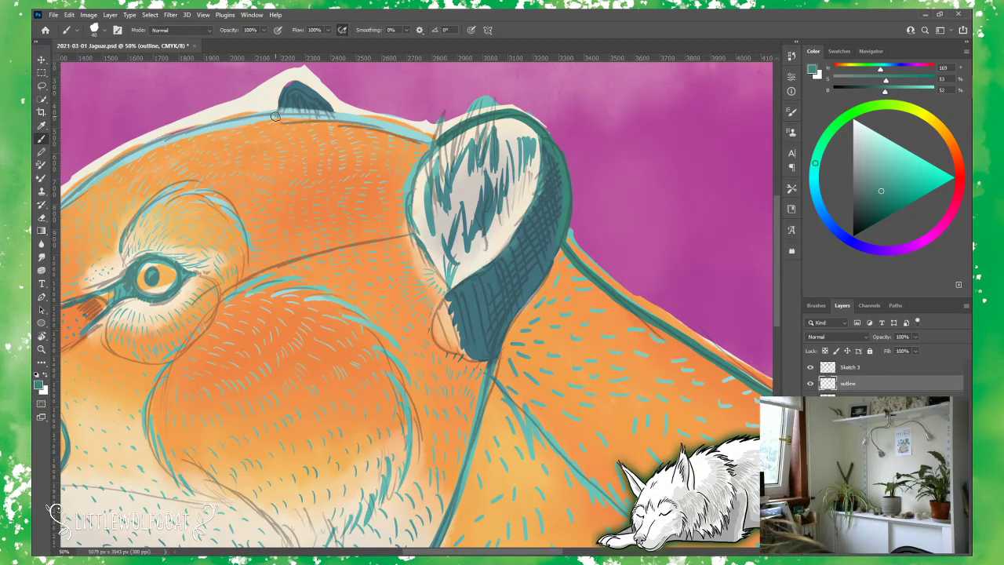
mouse_move(275, 116)
left_mouse_down()
mouse_move(288, 82)
mouse_move(303, 81)
mouse_move(342, 117)
mouse_move(430, 140)
left_mouse_up()
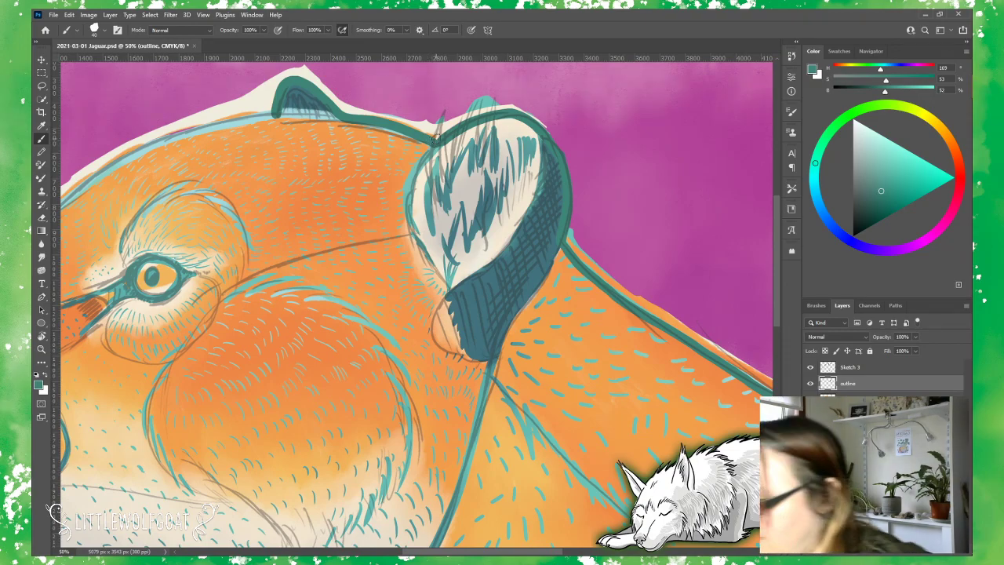
left_click_drag(492, 552, 324, 552)
mouse_move(439, 143)
left_mouse_down()
mouse_move(424, 154)
mouse_move(505, 126)
mouse_move(646, 115)
mouse_move(631, 119)
left_mouse_up()
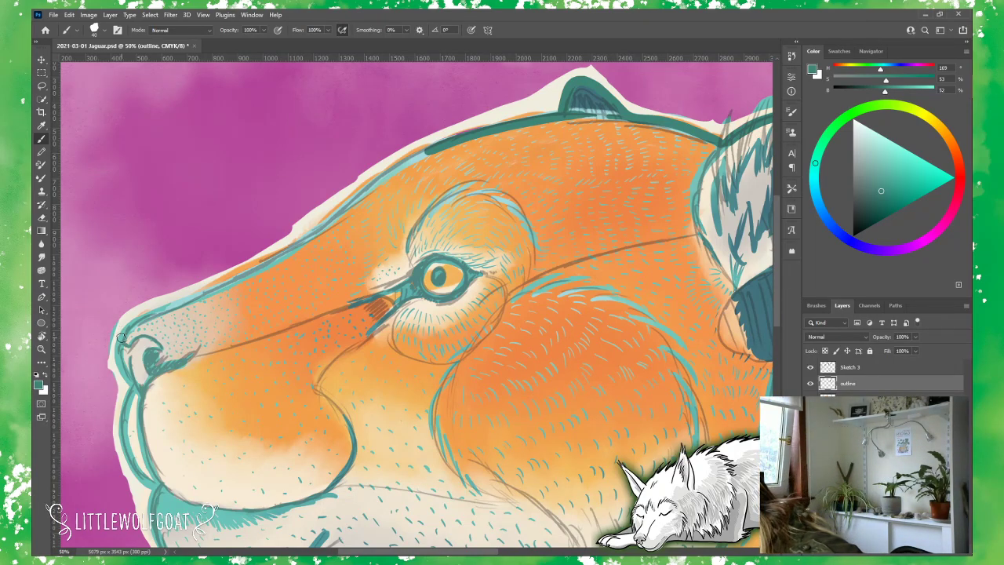
Step: Repaint the nose and upper lip outlines in dark teal, from nostril down to the lip corner
mouse_move(123, 338)
left_mouse_down()
mouse_move(269, 265)
mouse_move(472, 124)
left_mouse_up()
left_click_drag(332, 541, 459, 541)
scroll(774, 310, "down", 5)
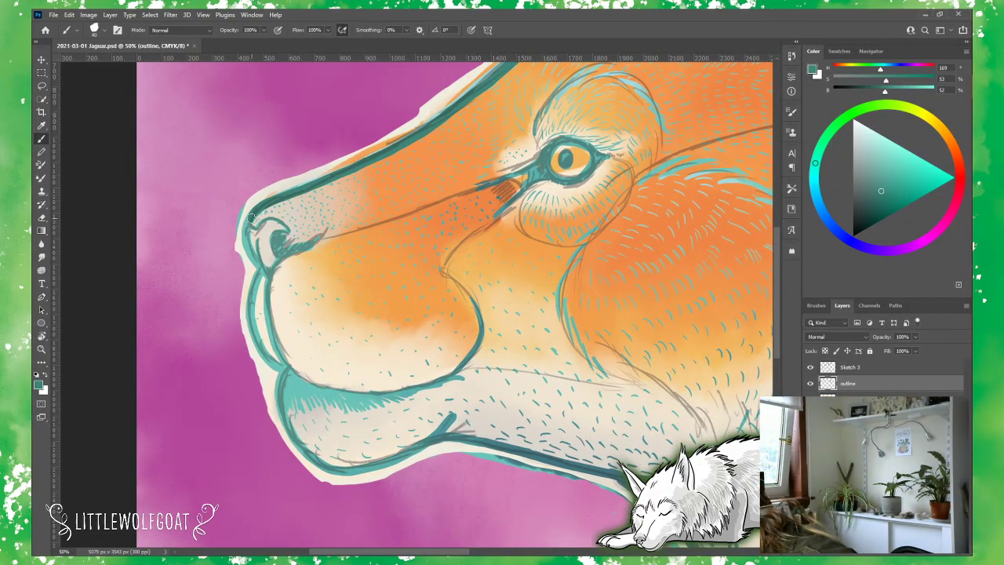
left_click_drag(247, 223, 263, 273)
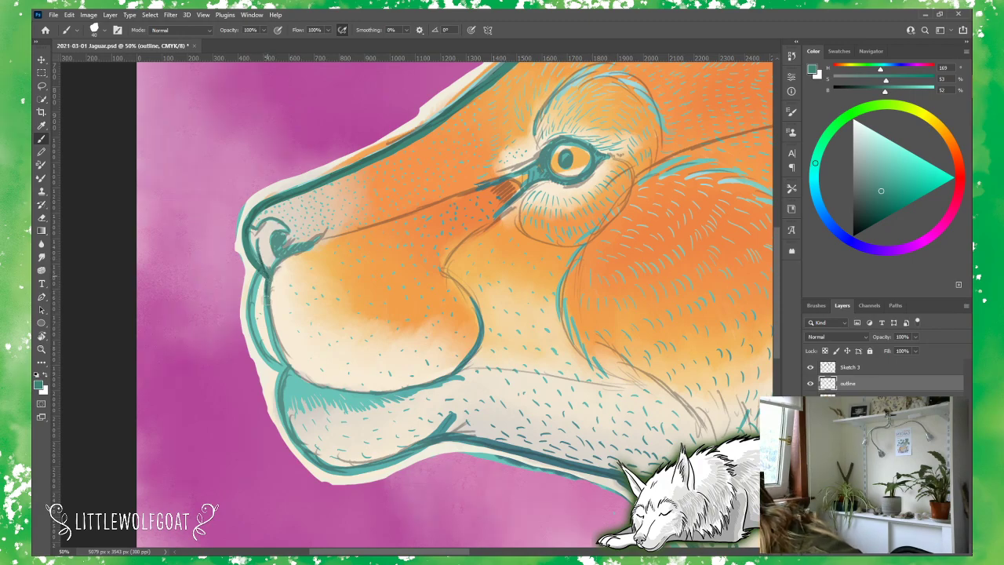
mouse_move(259, 271)
left_mouse_down()
mouse_move(258, 340)
mouse_move(280, 375)
mouse_move(285, 364)
mouse_move(277, 408)
left_mouse_up()
left_click_drag(276, 343, 281, 359)
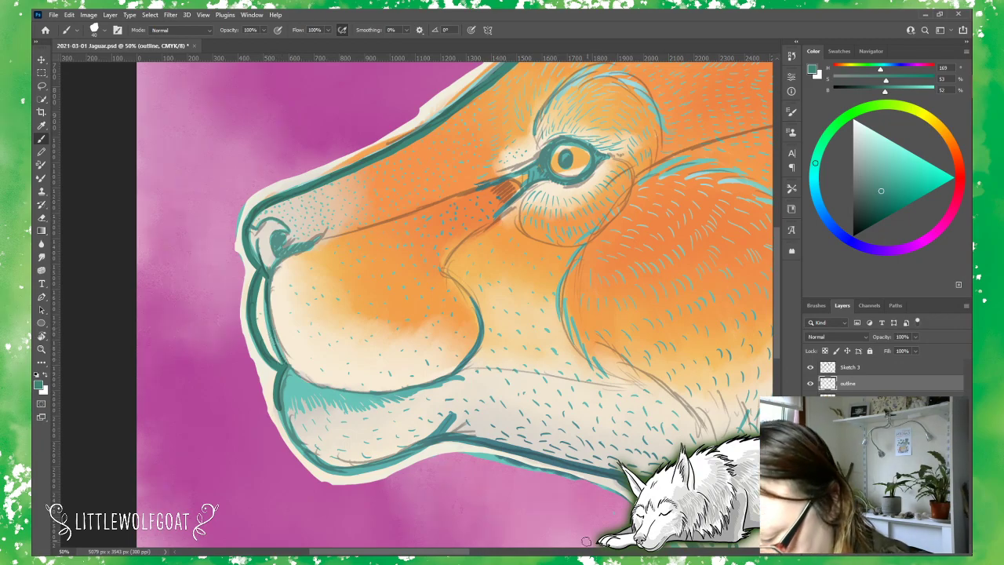
scroll(475, 538, "right", 2)
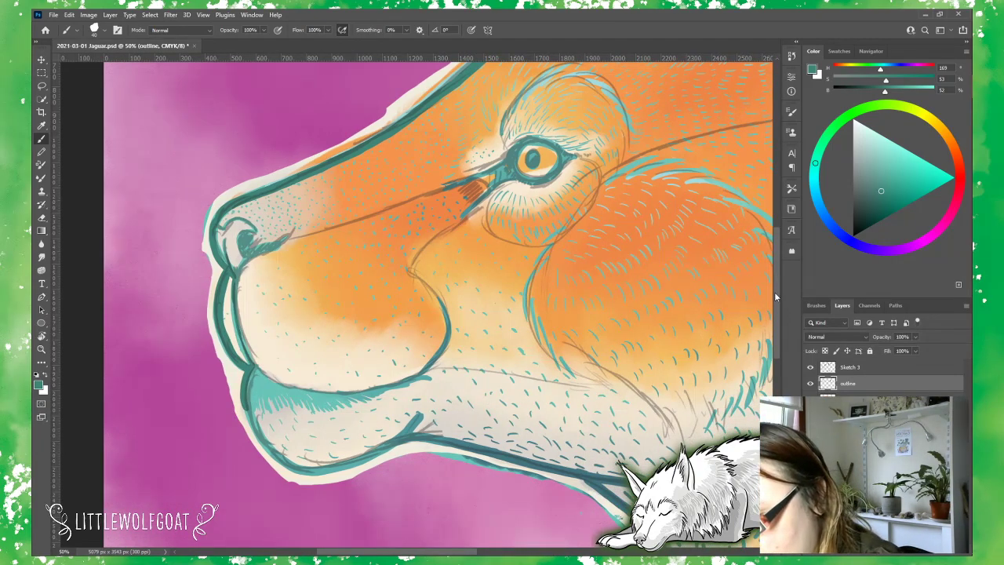
Step: Paint dark teal strokes over the chin edge and along the lower jaw outline
scroll(774, 292, "down", 5)
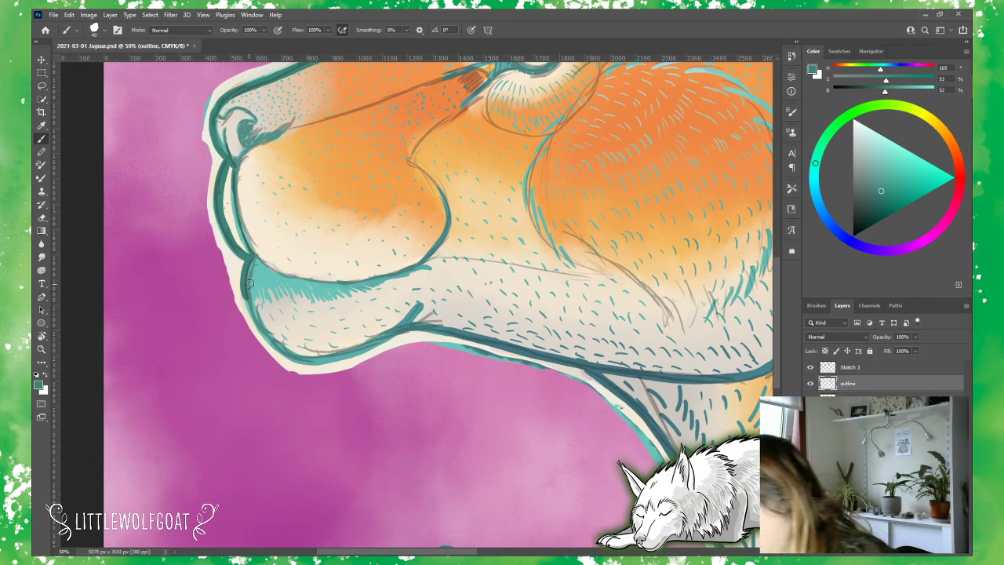
mouse_move(245, 289)
left_mouse_down()
mouse_move(268, 341)
mouse_move(317, 362)
mouse_move(390, 332)
mouse_move(446, 267)
left_mouse_up()
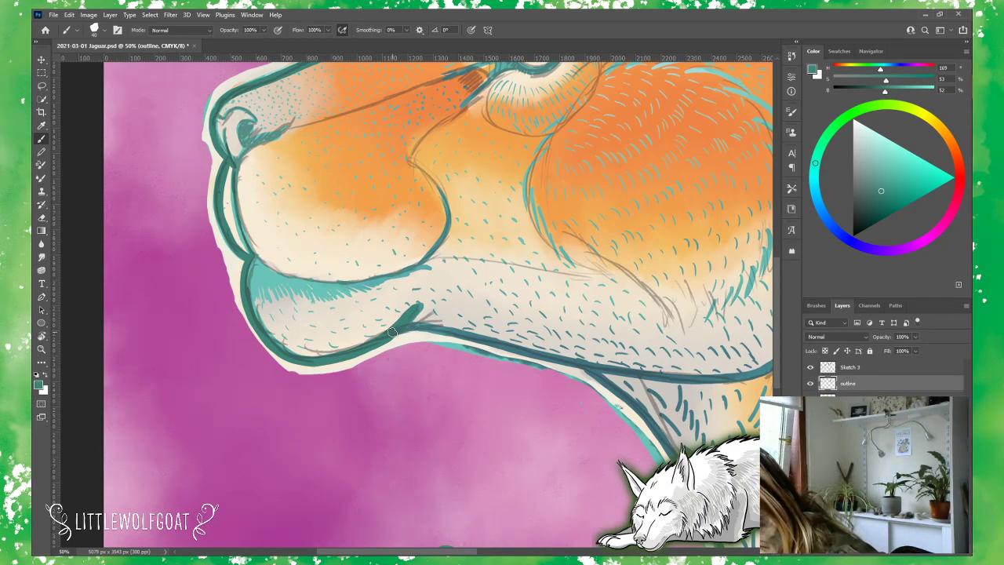
mouse_move(392, 332)
left_mouse_down()
mouse_move(435, 326)
mouse_move(642, 374)
mouse_move(722, 368)
left_mouse_up()
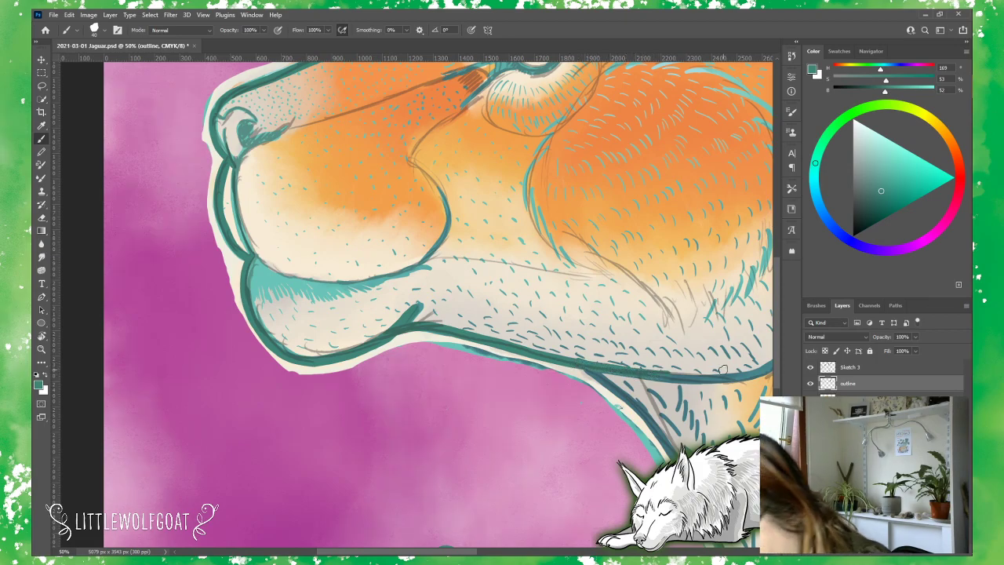
left_click_drag(473, 554, 521, 554)
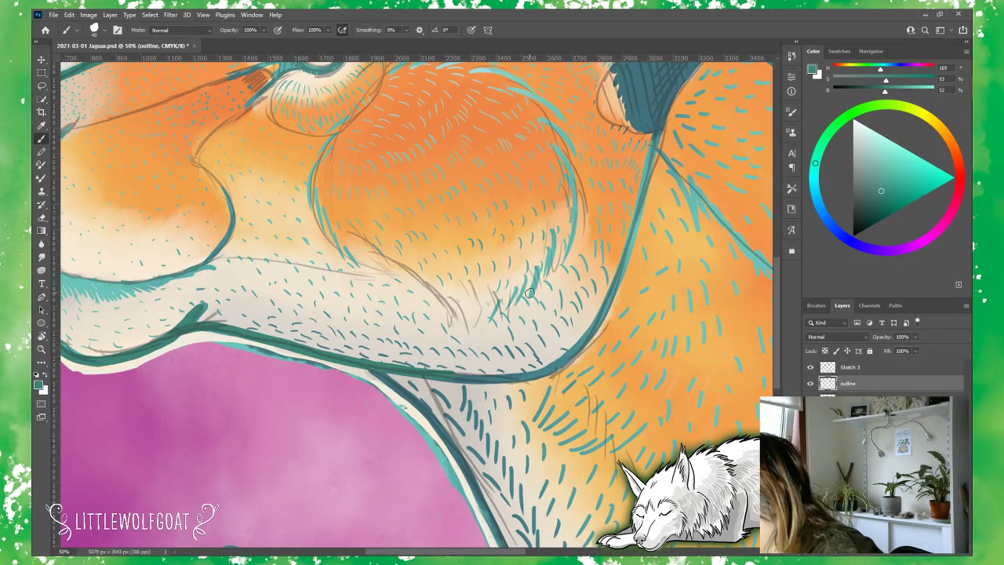
Step: Thicken the dark teal outline along the jaw's lower edge and down the front of the neck
key("e")
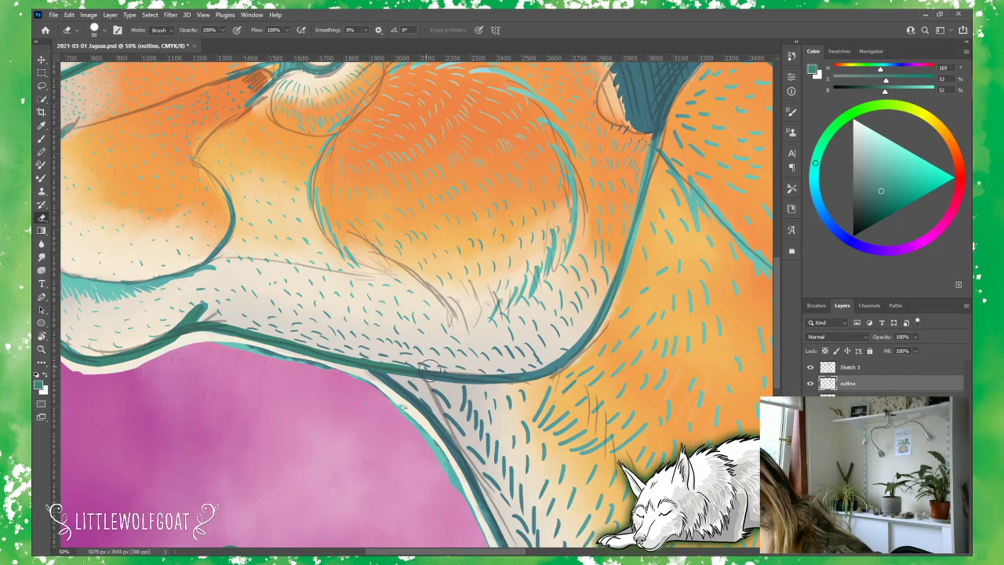
left_click(42, 138)
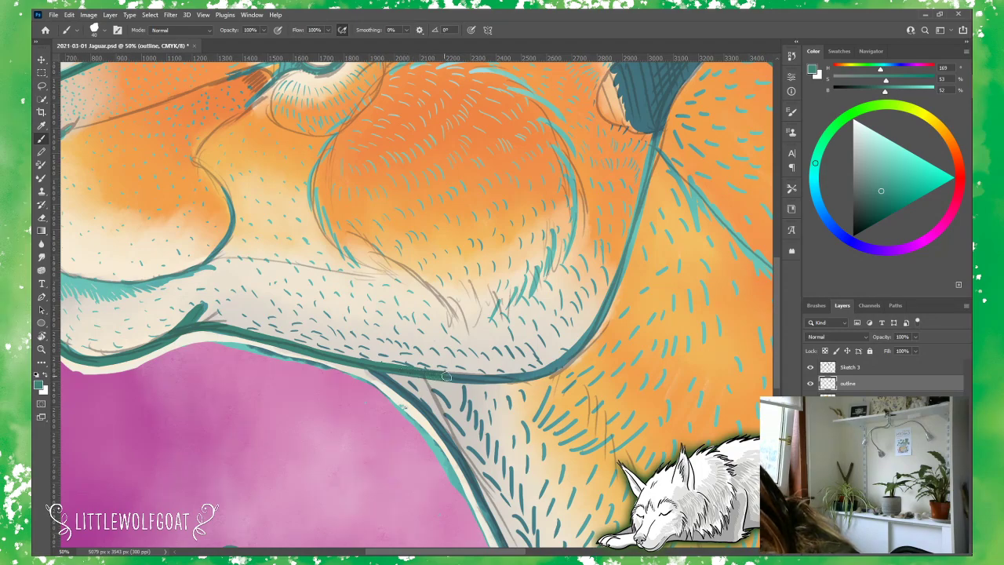
mouse_move(470, 376)
left_mouse_down()
mouse_move(556, 362)
mouse_move(600, 315)
mouse_move(572, 351)
mouse_move(536, 370)
left_mouse_up()
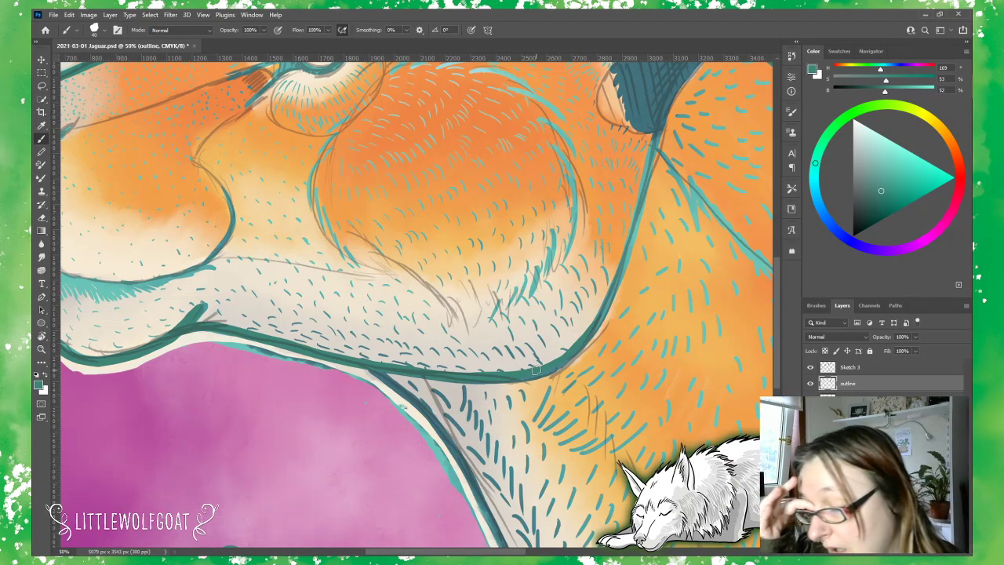
scroll(777, 322, "down", 1)
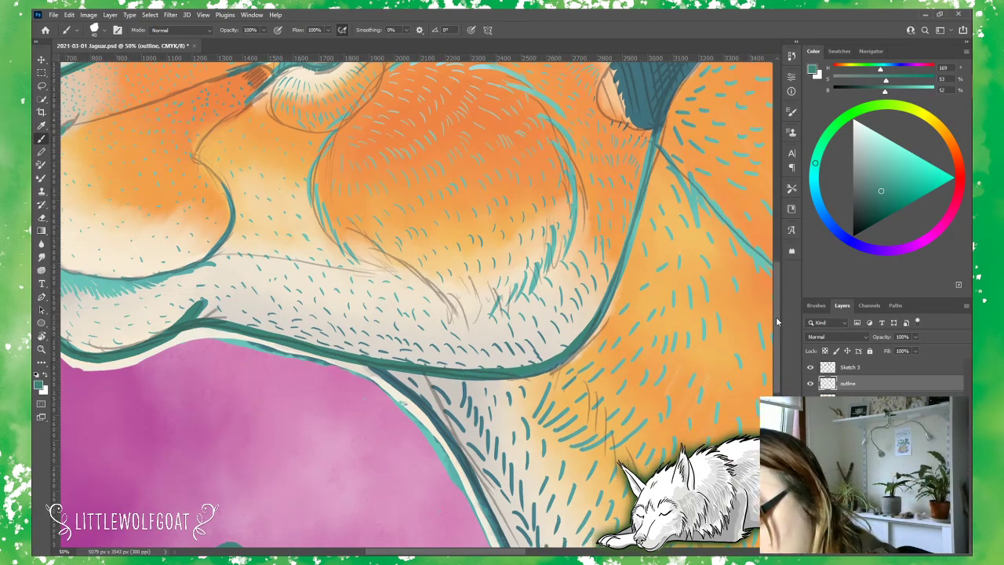
scroll(777, 321, "down", 3)
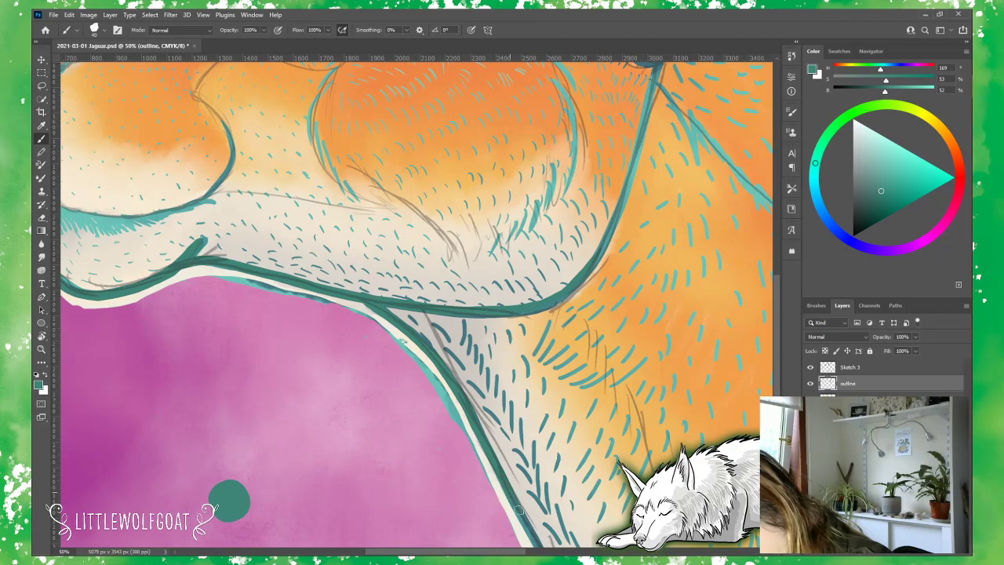
scroll(774, 378, "down", 3)
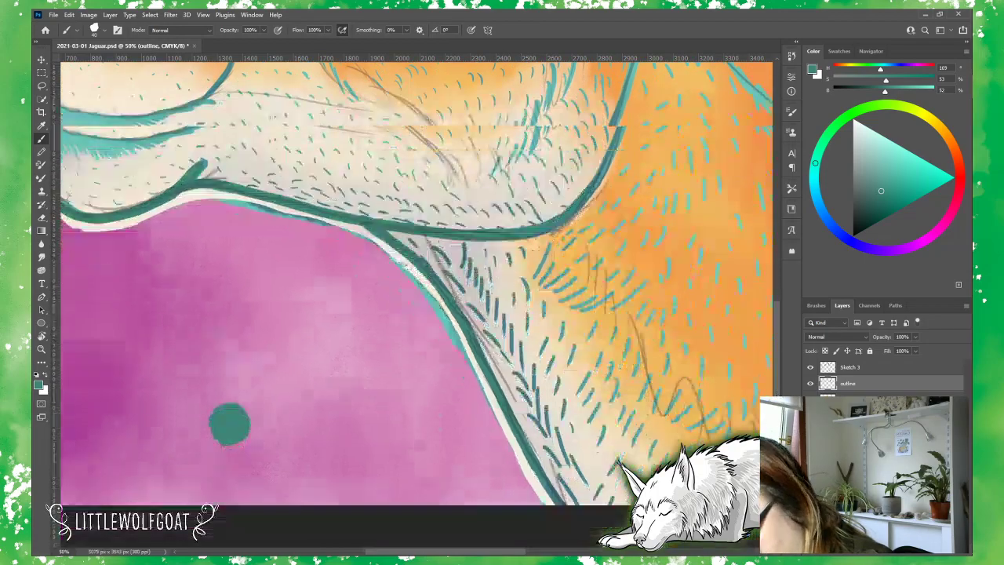
left_click_drag(527, 411, 578, 491)
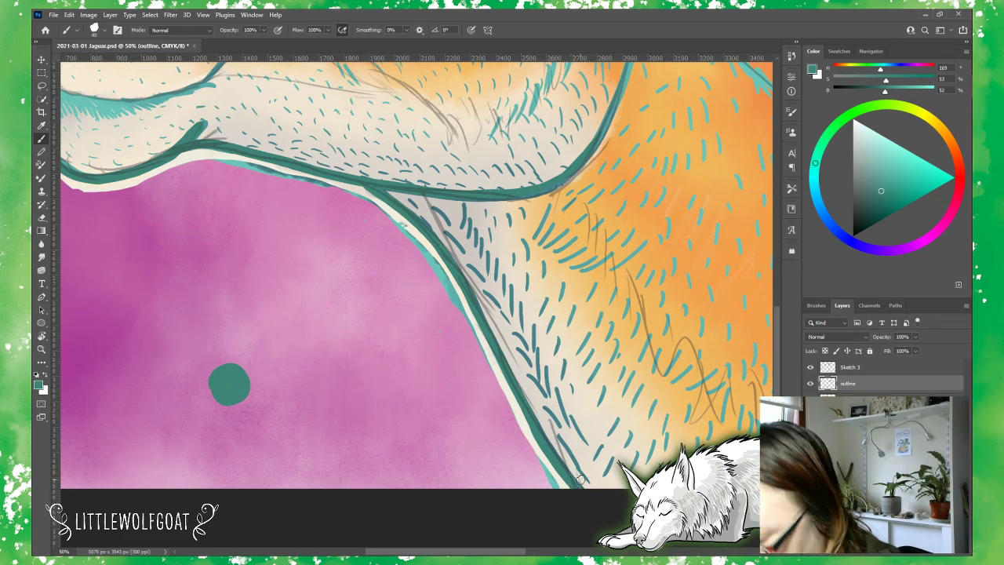
scroll(522, 552, "right", 5)
scroll(549, 533, "up", 1)
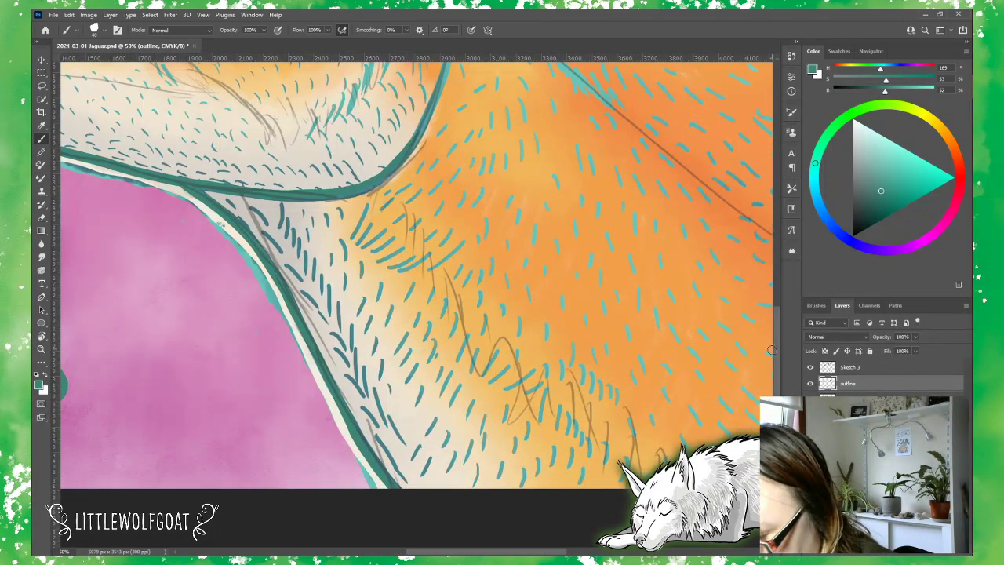
scroll(776, 335, "up", 3)
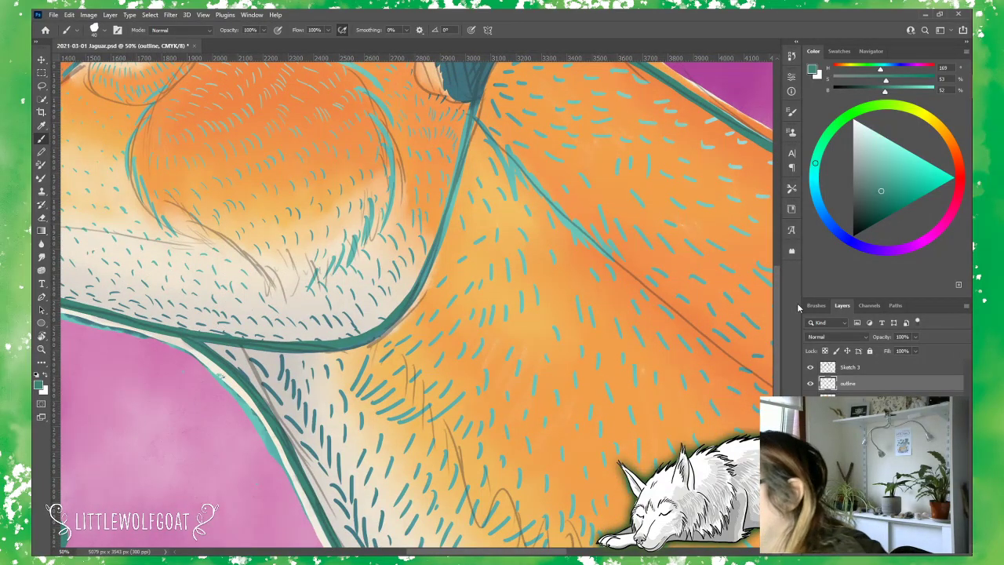
Step: Fit the painting on screen and hide the Sketch 3 layer's pencil lines
left_click(208, 16)
left_click(205, 16)
left_click(204, 16)
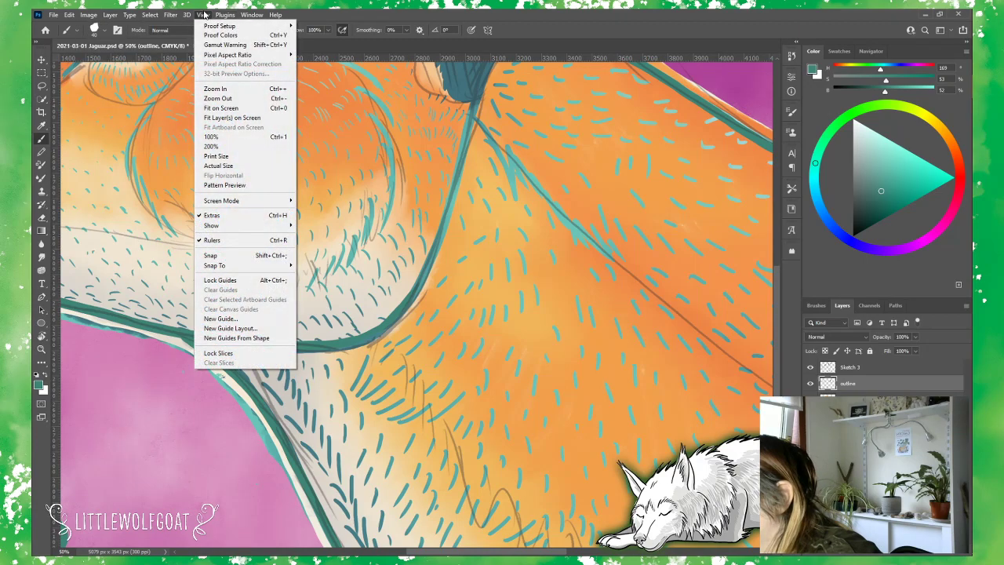
left_click(221, 108)
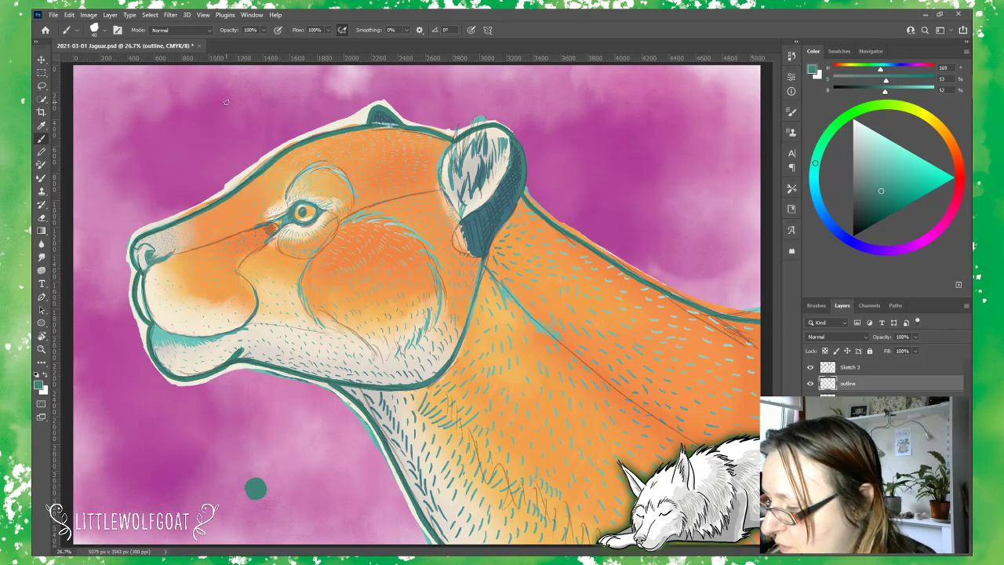
left_click(810, 366)
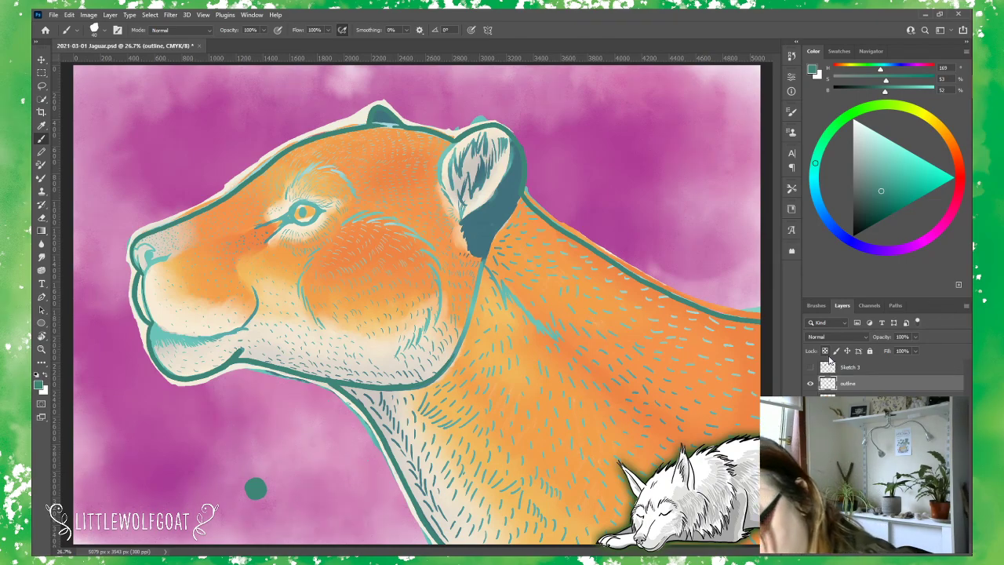
Step: Zoom in twice, fill a small dark teal patch in the neck outline, then fit on screen again
left_click(203, 15)
left_click(233, 91)
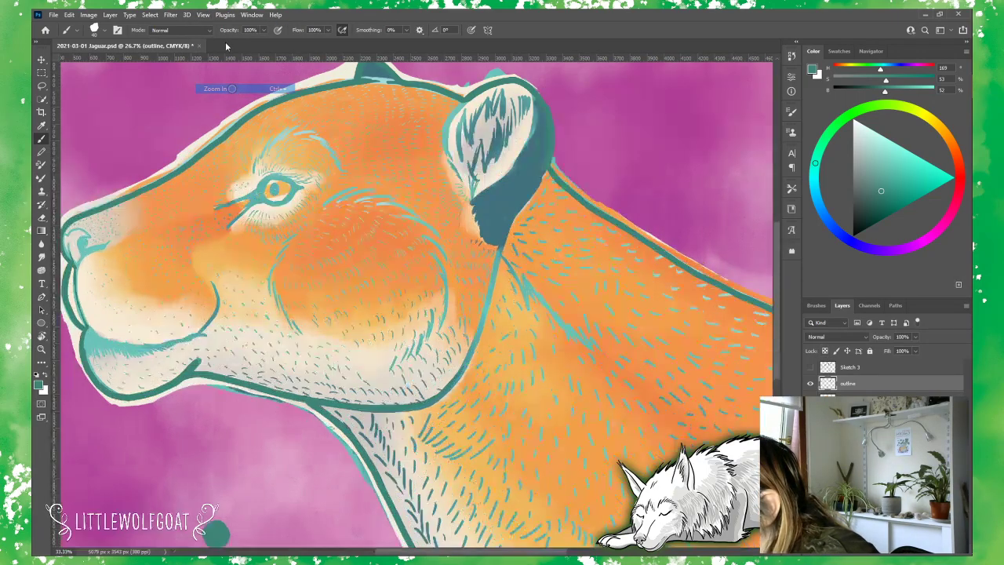
left_click(203, 15)
left_click(215, 88)
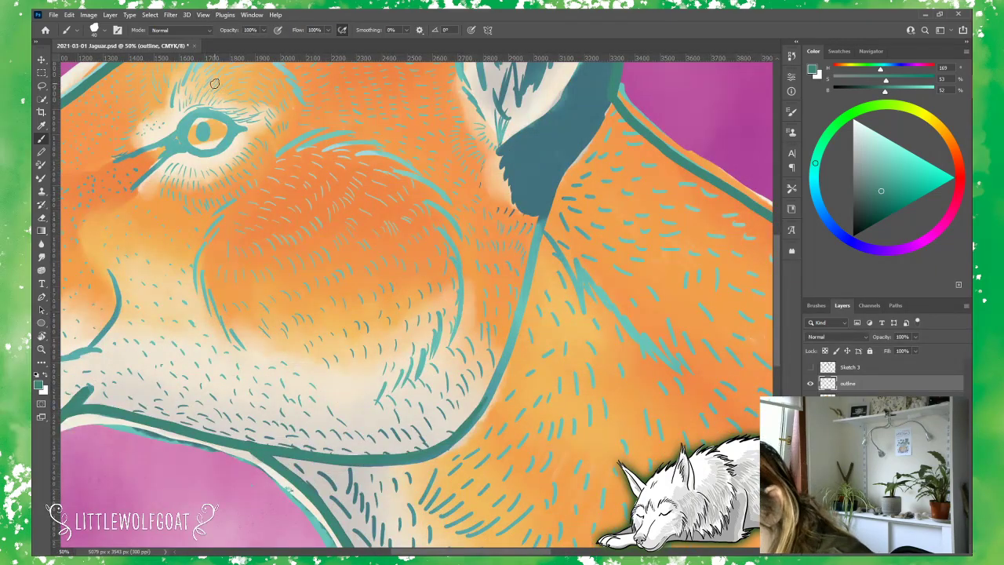
mouse_move(614, 84)
left_mouse_down()
mouse_move(611, 91)
mouse_move(595, 136)
mouse_move(566, 163)
mouse_move(591, 137)
mouse_move(617, 72)
mouse_move(597, 122)
left_mouse_up()
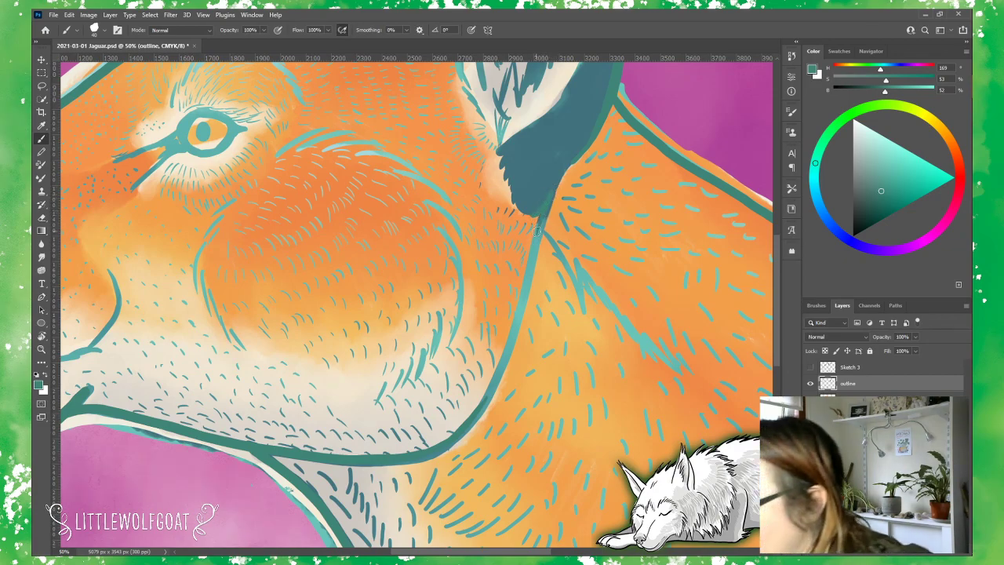
left_click(225, 14)
mouse_move(209, 13)
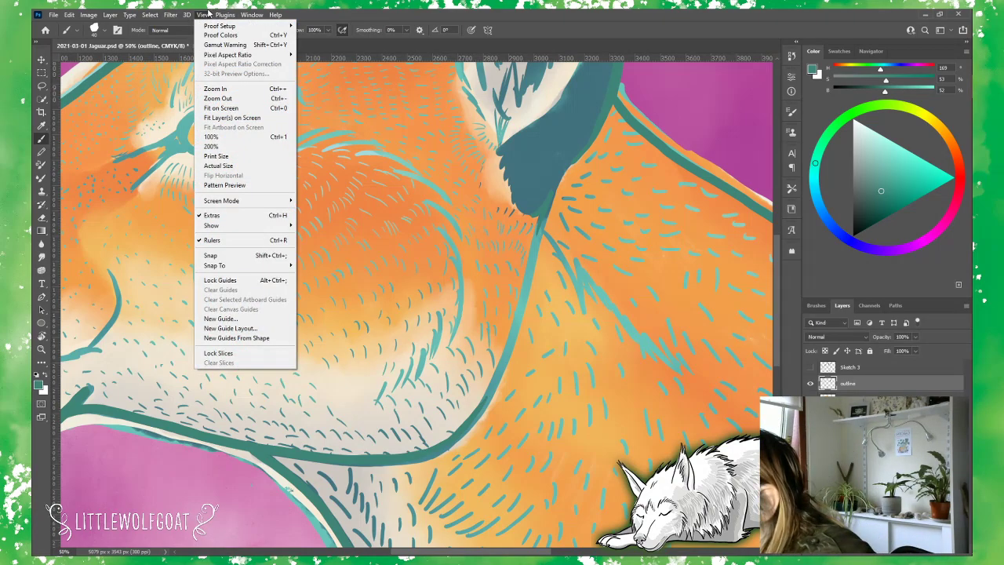
left_click(224, 108)
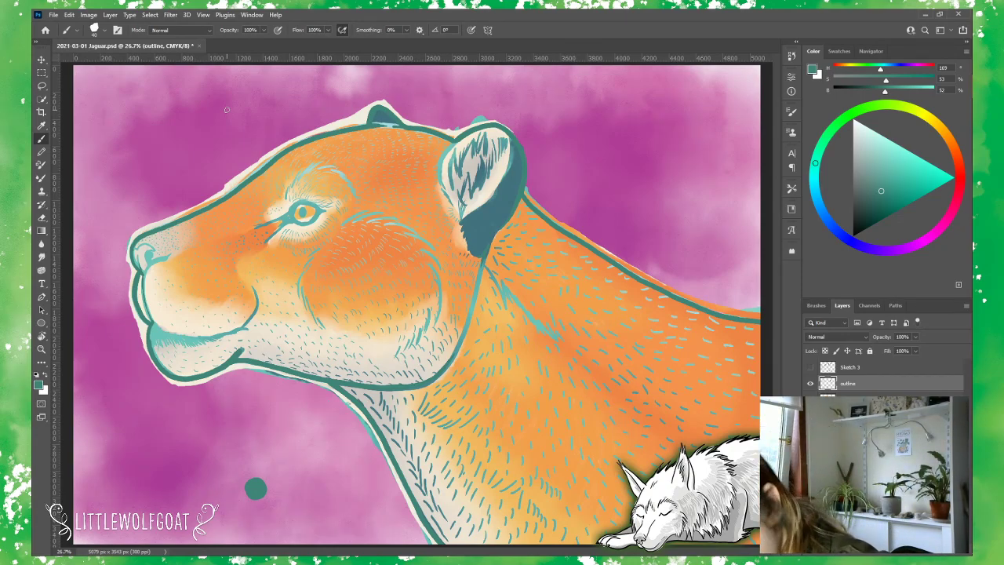
Step: Zoom to 50% on the top of the puma's head and reduce the brush size to 25 px
left_click(204, 15)
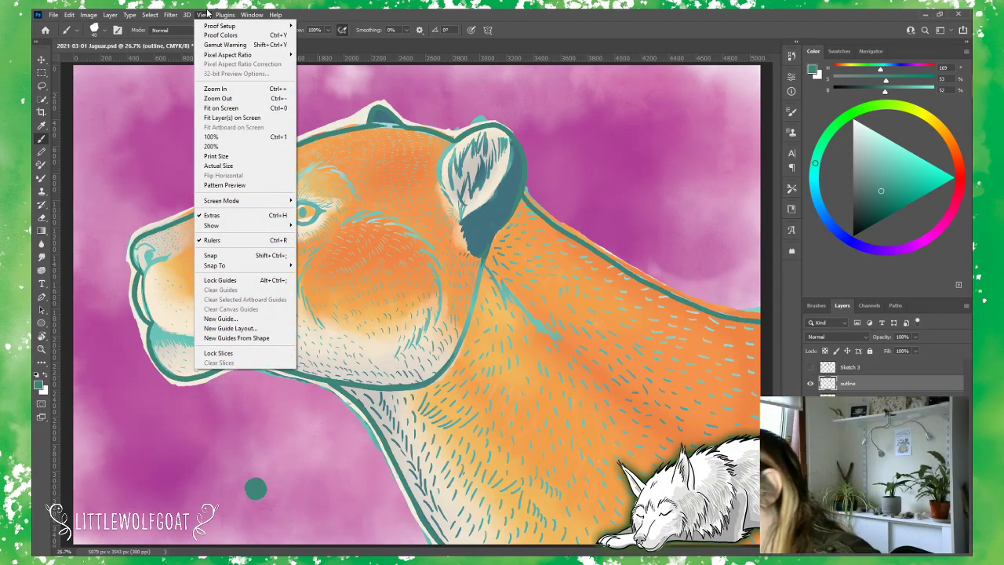
left_click(232, 92)
left_click(203, 15)
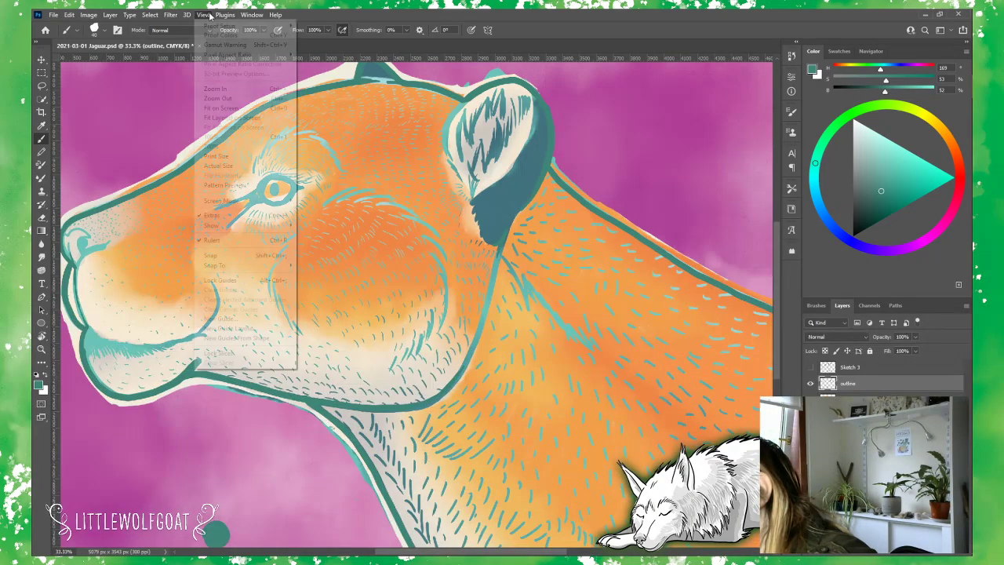
left_click(216, 88)
left_click(204, 15)
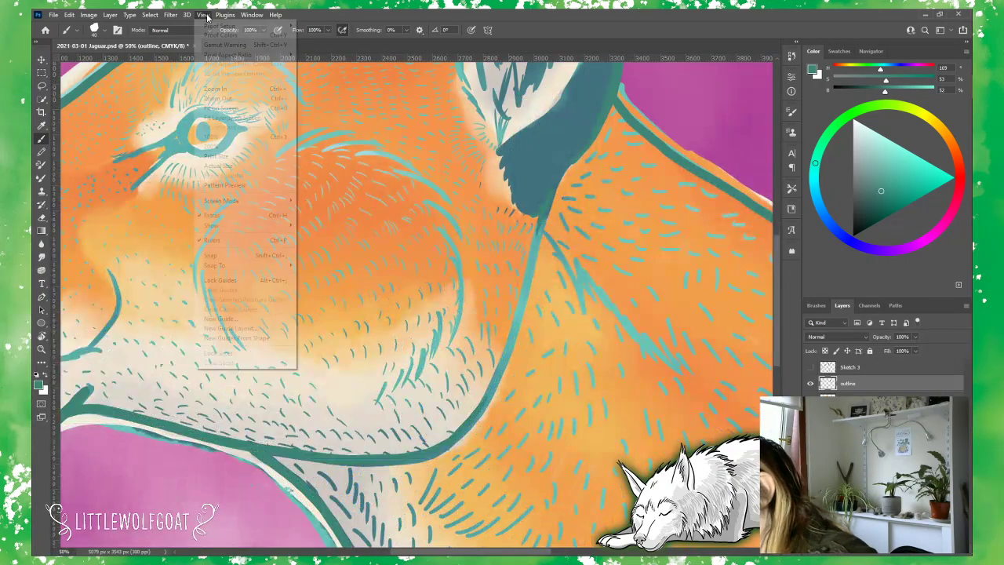
left_click(775, 256)
left_click_drag(775, 255, 790, 174)
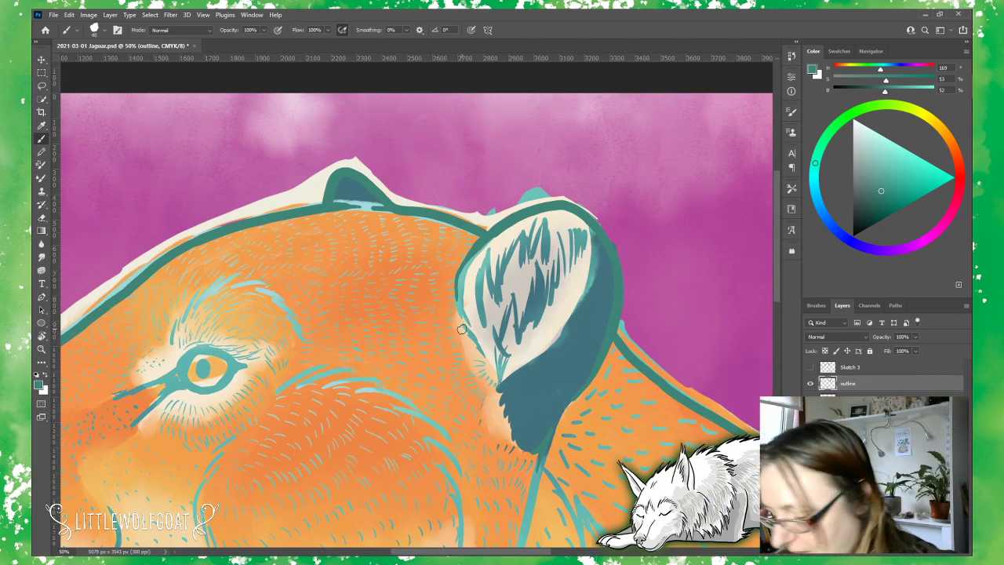
scroll(462, 329, "left", 5)
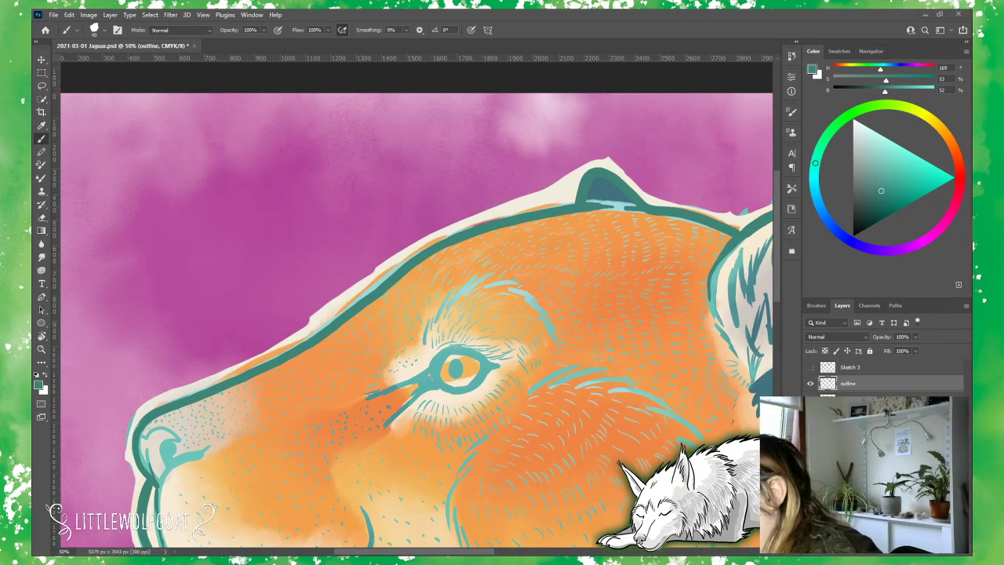
left_click(103, 31)
left_click_drag(100, 63, 98, 66)
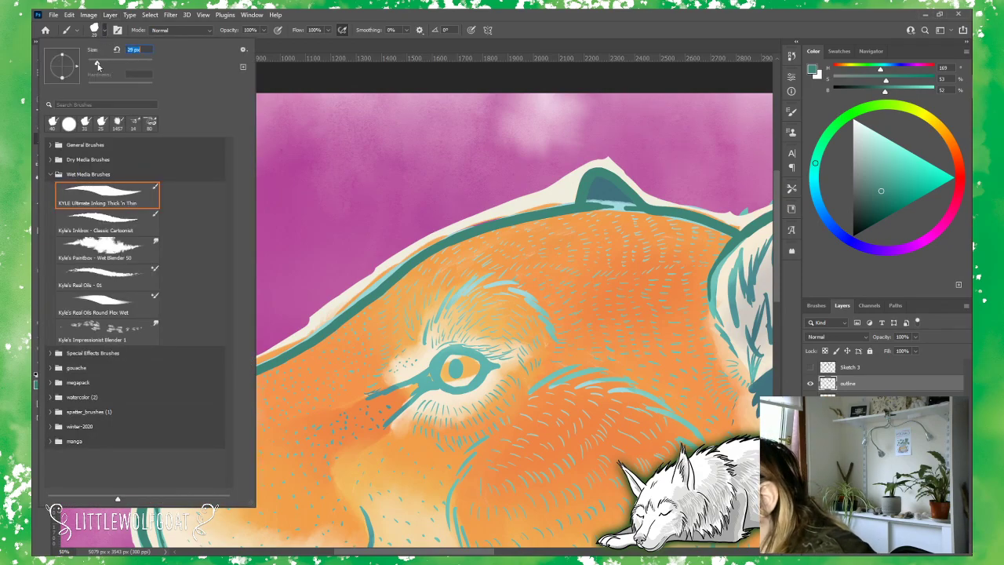
Step: Dismiss the Brush Preset picker to clear the view of the puma's eye
left_click(333, 74)
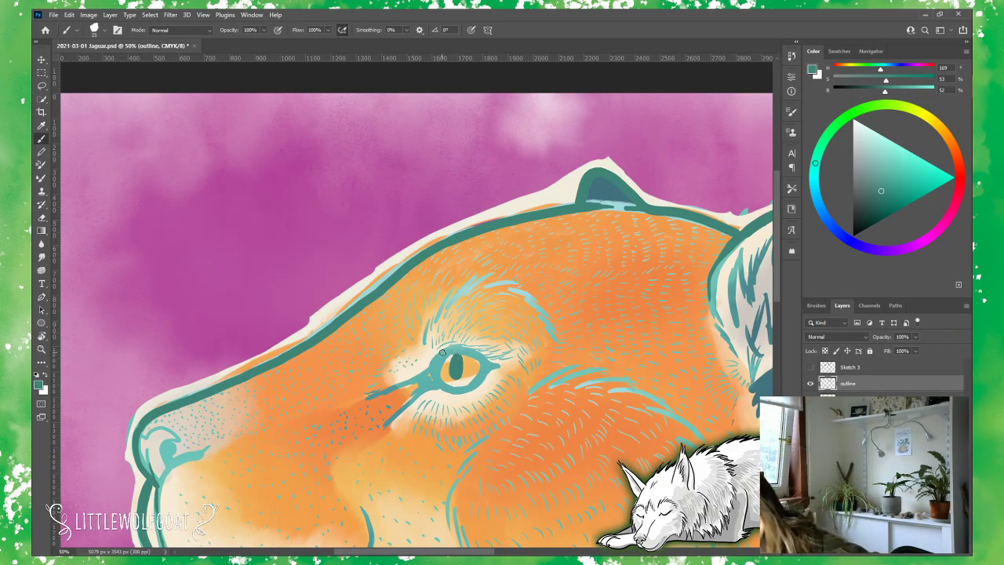
Step: Paint dark teal strokes along the eye's upper edge and its inner corner
left_click_drag(443, 351, 502, 364)
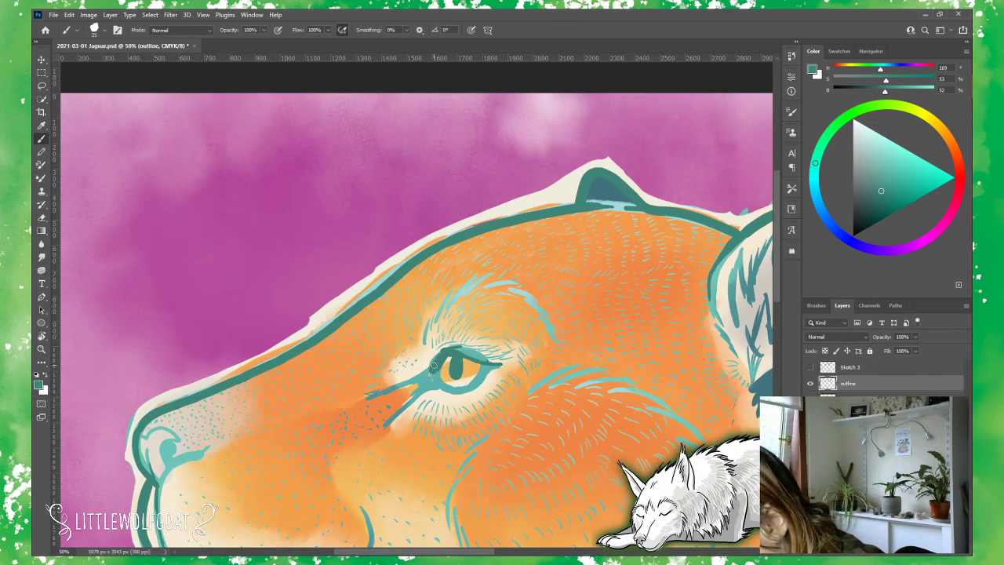
mouse_move(434, 365)
left_mouse_down()
mouse_move(428, 378)
mouse_move(439, 366)
left_mouse_up()
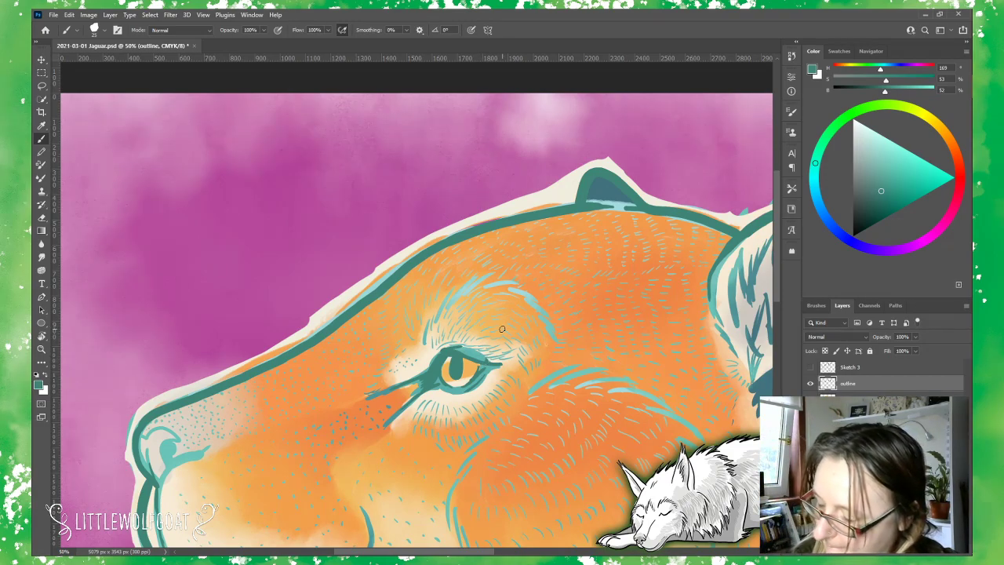
left_click(204, 15)
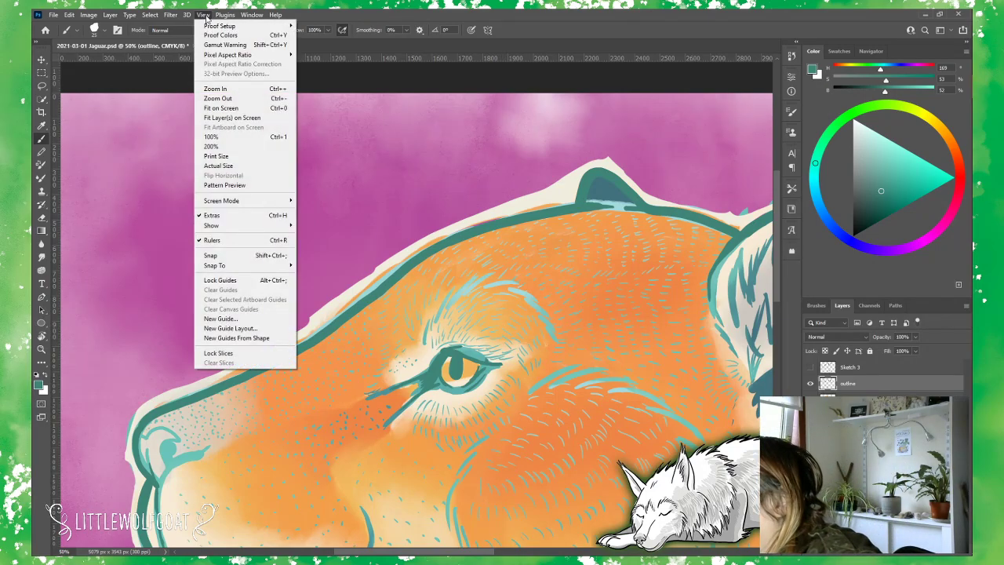
Step: Fit the whole painting on screen, then zoom in one step to 33.3%
left_click(236, 109)
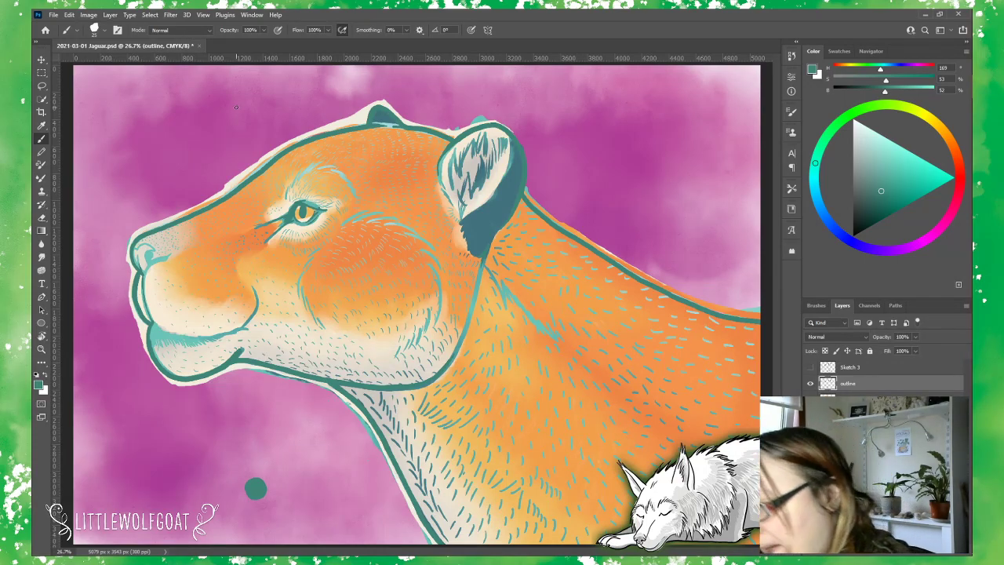
left_click(203, 15)
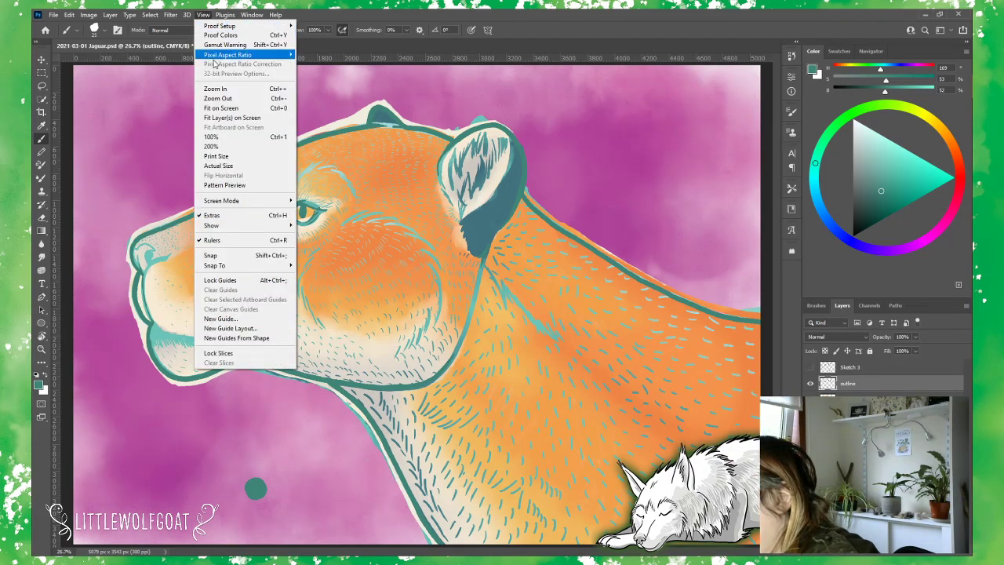
left_click(235, 113)
left_click(206, 16)
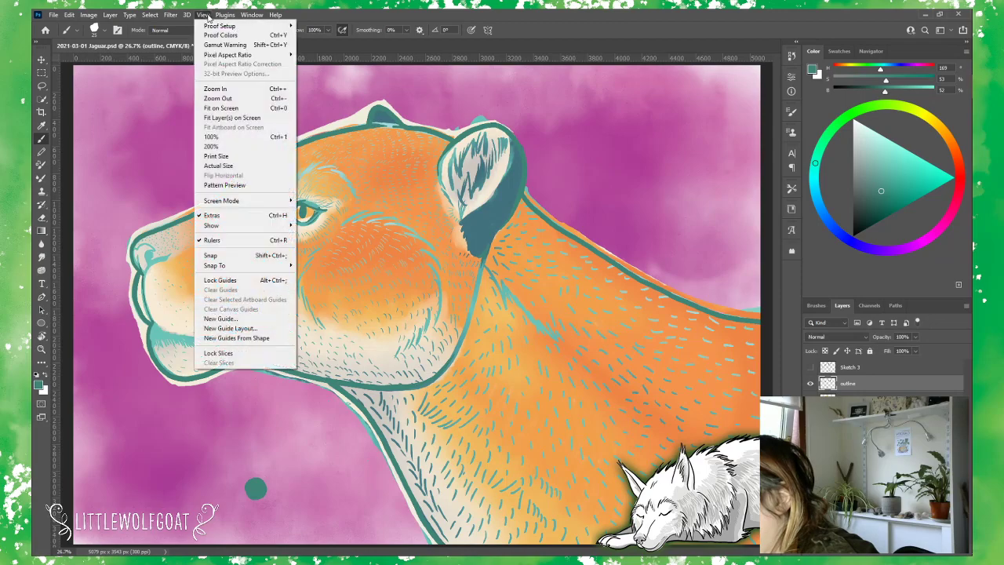
left_click(227, 87)
left_click(225, 15)
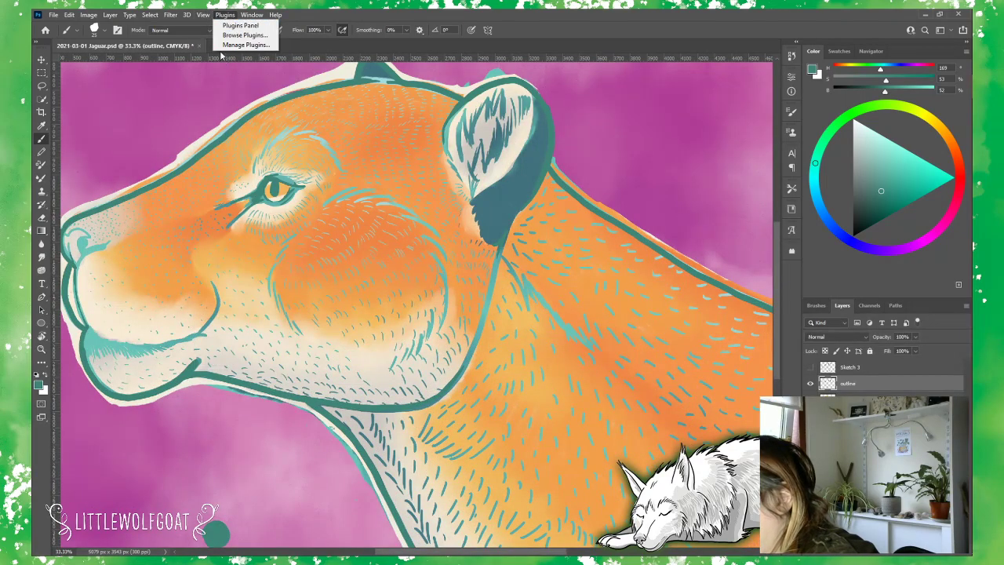
Step: Zoom in to 50% on the puma's head and pan to the snout
mouse_move(203, 15)
left_click(216, 89)
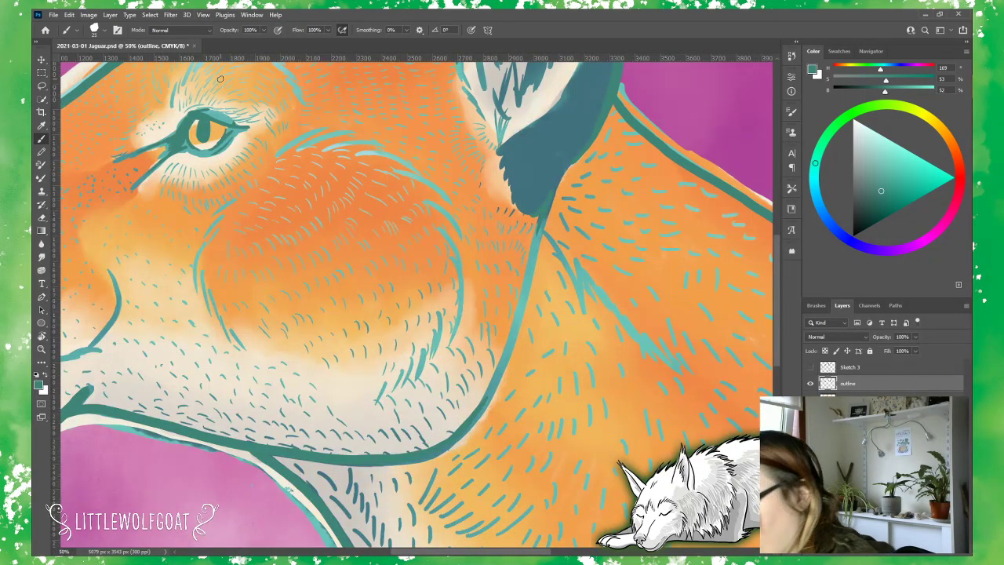
left_click_drag(779, 278, 774, 243)
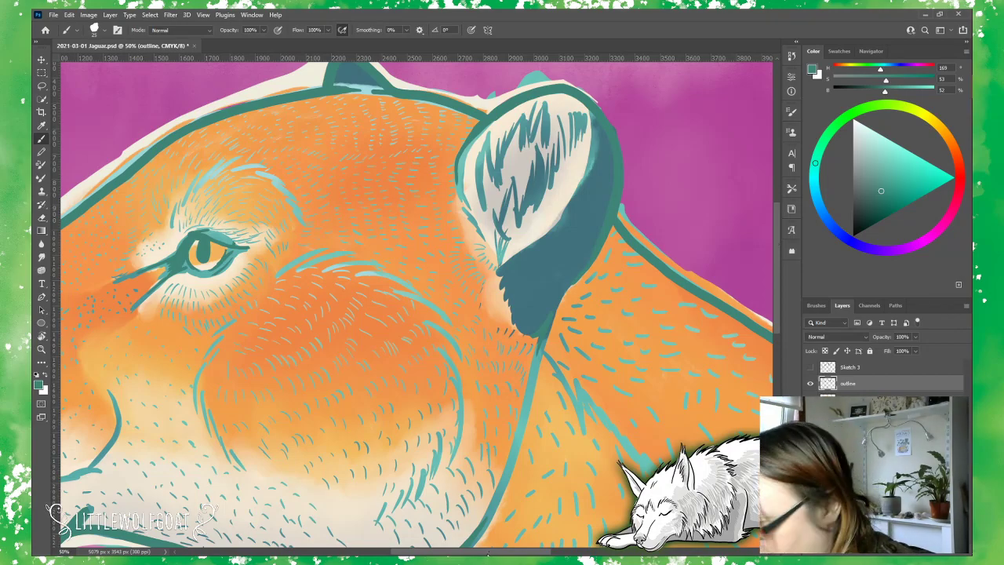
left_click_drag(488, 552, 451, 552)
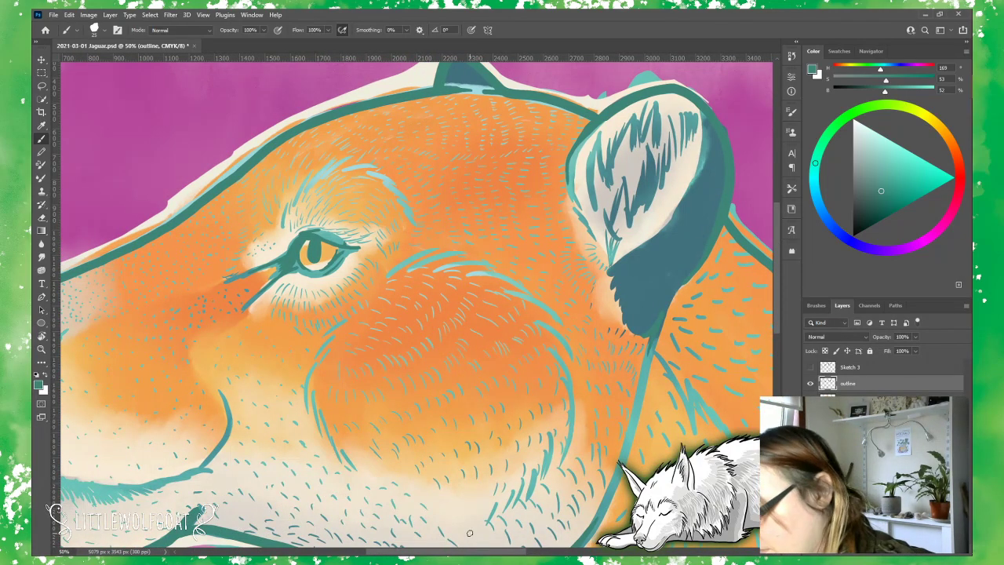
left_click_drag(506, 553, 465, 552)
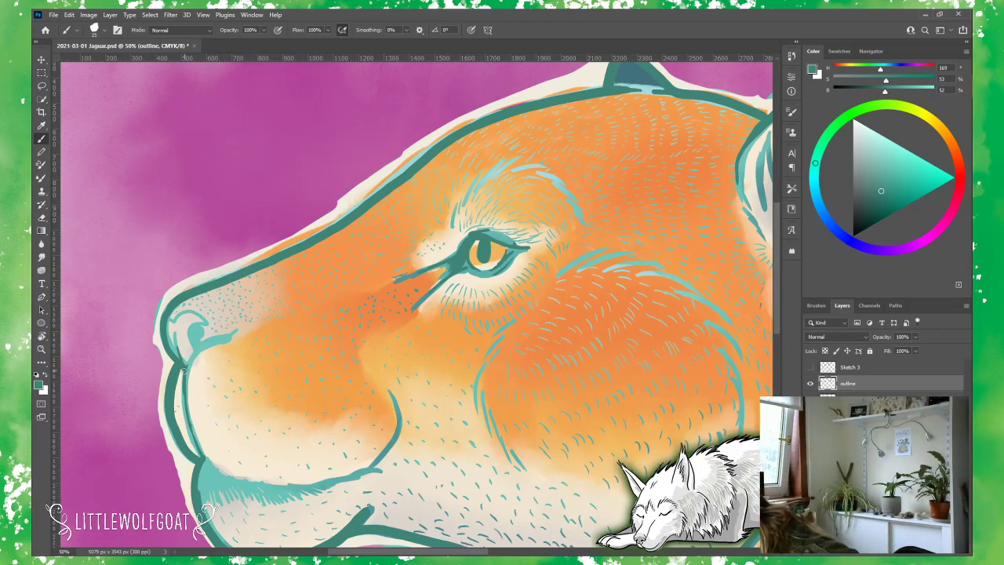
Step: Paint teal strokes under and inside the nostril and along the lower jaw outline
left_click_drag(192, 354, 225, 337)
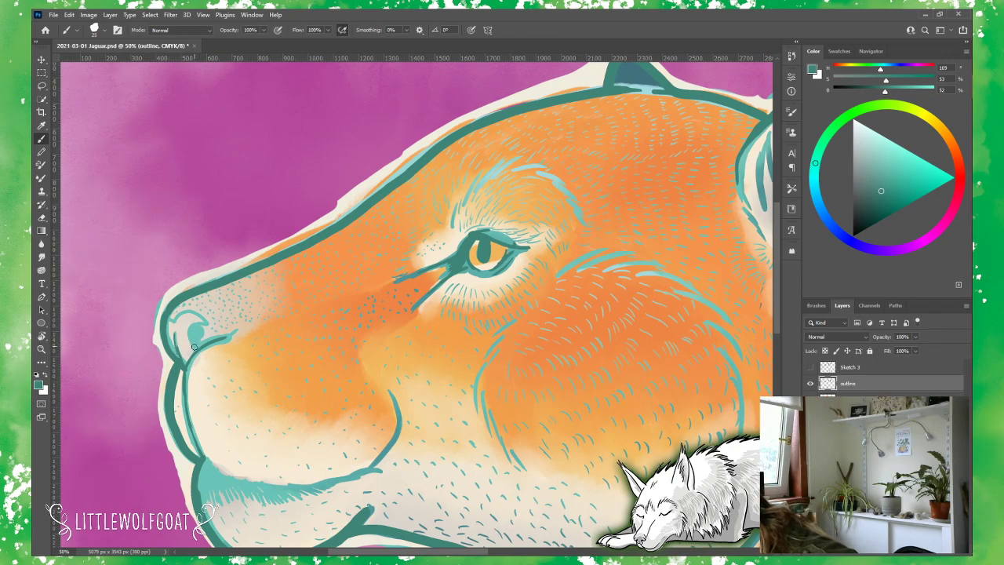
mouse_move(193, 351)
left_mouse_down()
mouse_move(188, 337)
mouse_move(203, 330)
mouse_move(194, 346)
mouse_move(202, 326)
left_mouse_up()
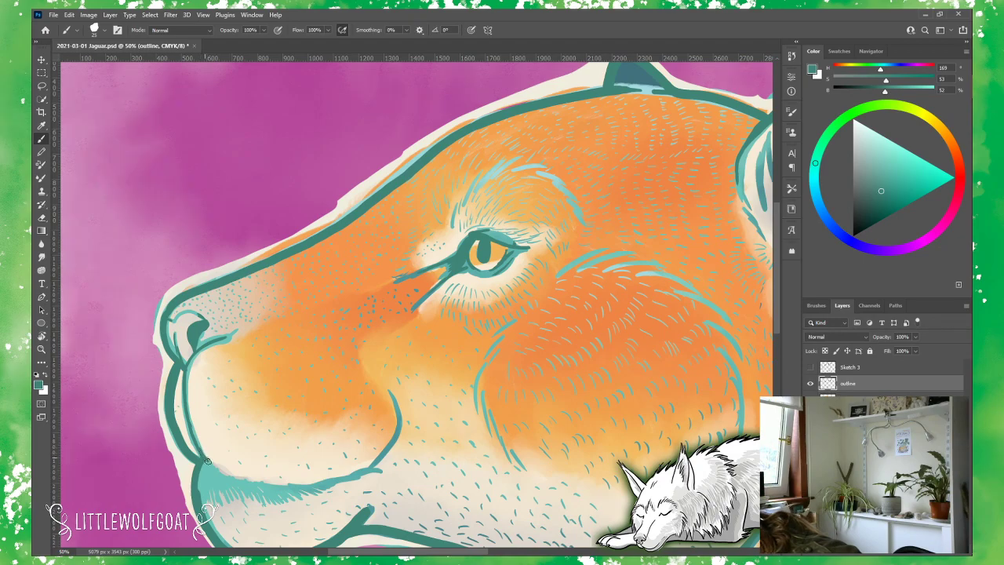
mouse_move(239, 480)
left_mouse_down()
mouse_move(303, 489)
mouse_move(370, 467)
left_mouse_up()
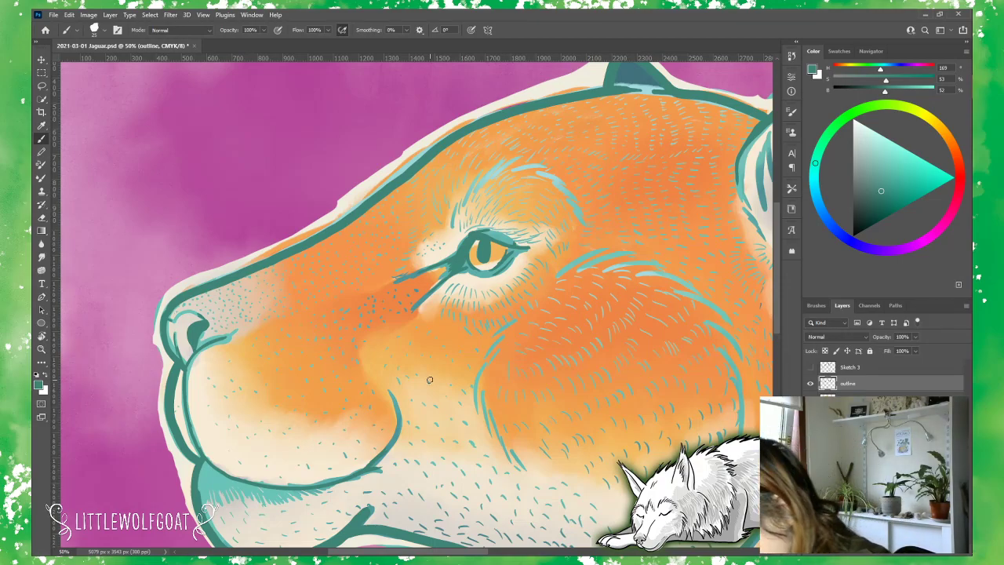
Step: Add teal fur strokes above the eye, across the cheek and along the inner cheek line
mouse_move(462, 206)
left_mouse_down()
mouse_move(492, 161)
mouse_move(478, 190)
mouse_move(524, 146)
mouse_move(498, 173)
mouse_move(512, 162)
mouse_move(531, 163)
mouse_move(511, 172)
mouse_move(568, 163)
mouse_move(542, 175)
mouse_move(578, 187)
mouse_move(561, 192)
mouse_move(584, 225)
left_mouse_up()
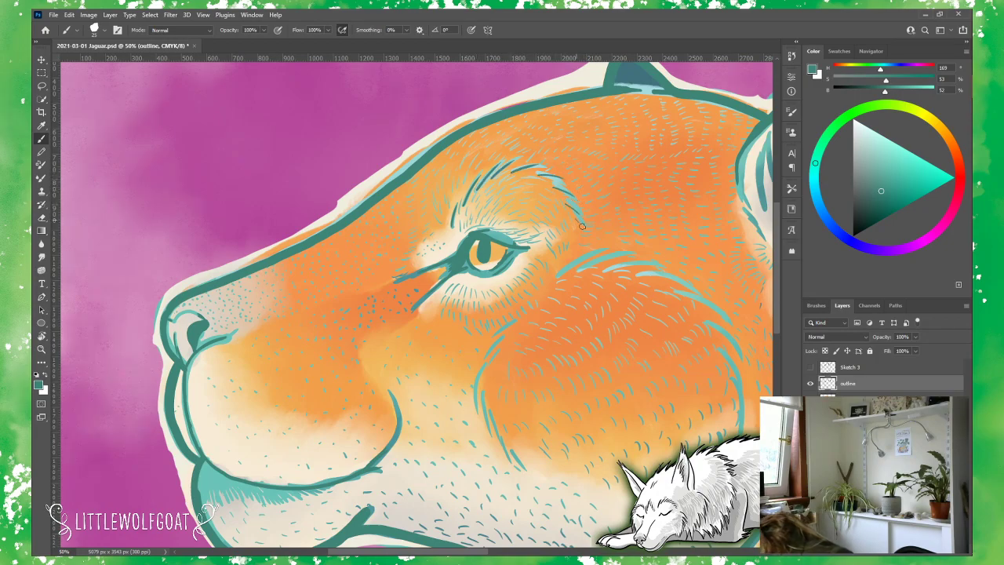
mouse_move(559, 272)
left_mouse_down()
mouse_move(596, 254)
mouse_move(672, 264)
mouse_move(726, 317)
mouse_move(746, 371)
mouse_move(741, 424)
left_mouse_up()
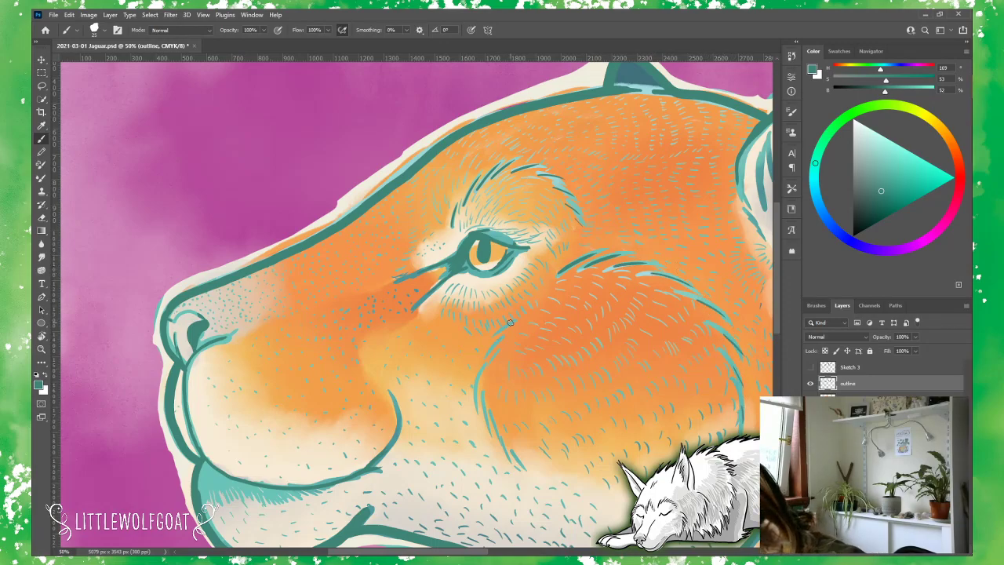
mouse_move(509, 321)
left_mouse_down()
mouse_move(485, 343)
mouse_move(501, 337)
mouse_move(470, 400)
left_mouse_up()
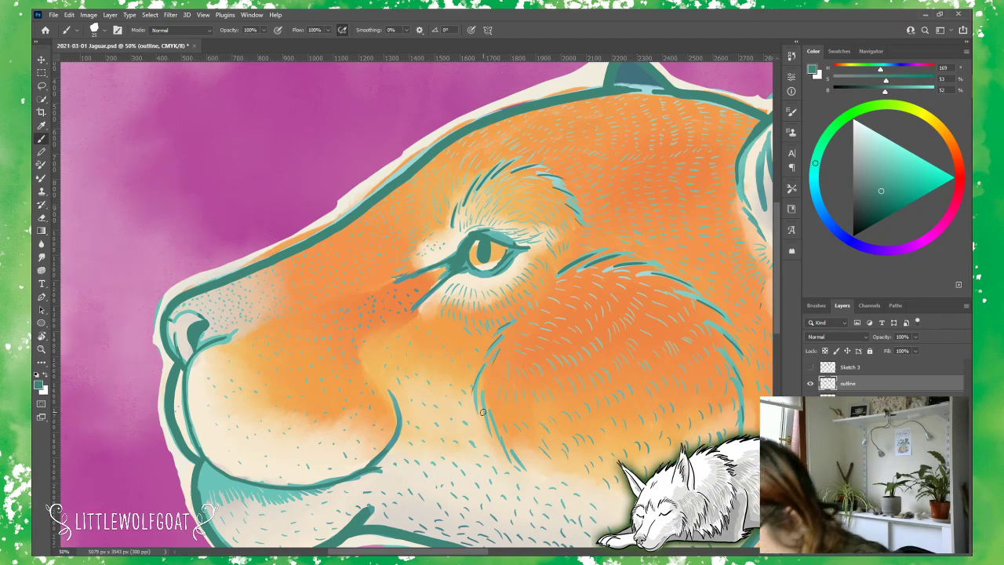
Step: Fit the whole puma painting on screen and bring up the Layer > New commands
left_click(204, 16)
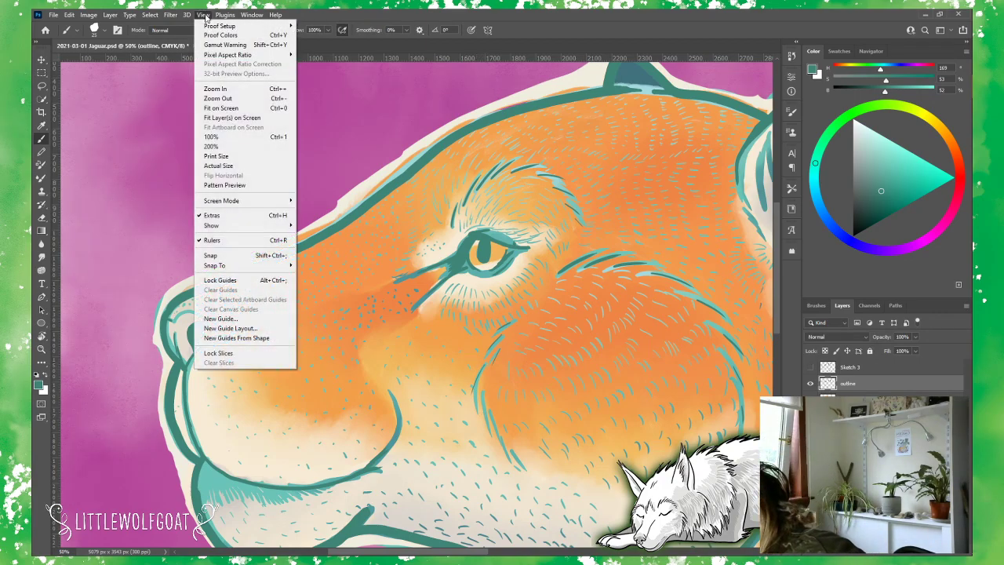
left_click(224, 105)
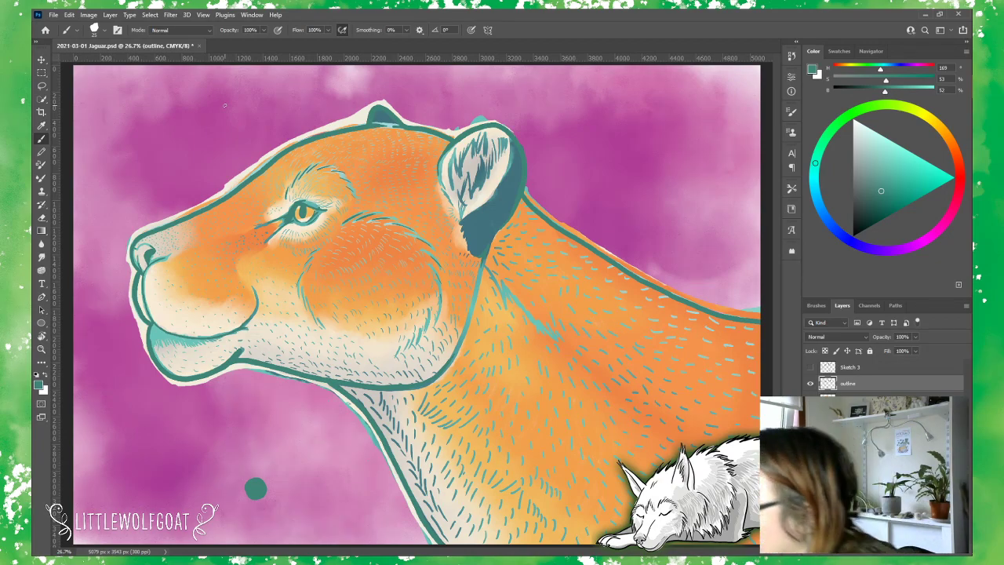
left_click(109, 14)
mouse_move(117, 26)
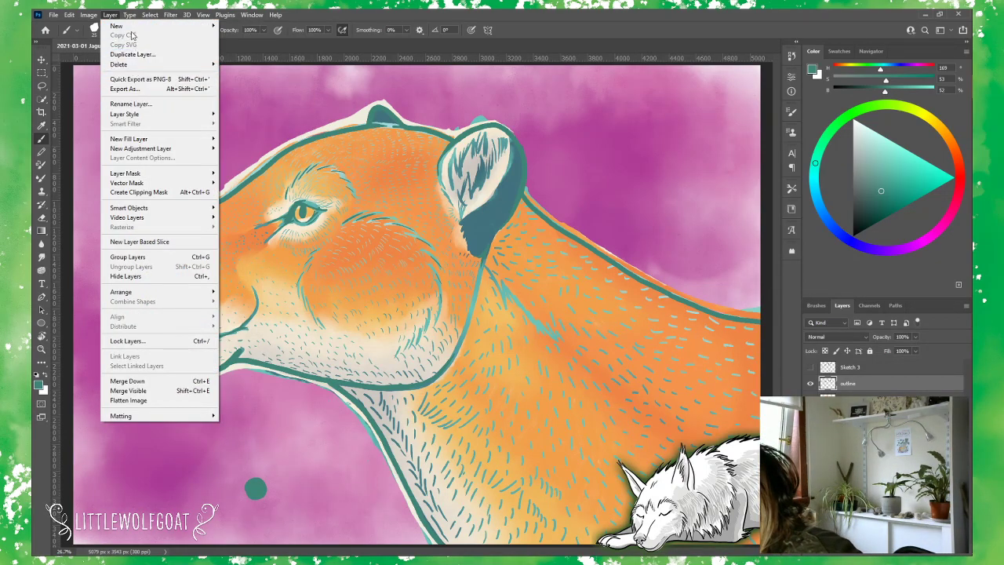
Step: Create a new empty layer named 'Rosette' through the New Layer dialog
left_click(239, 29)
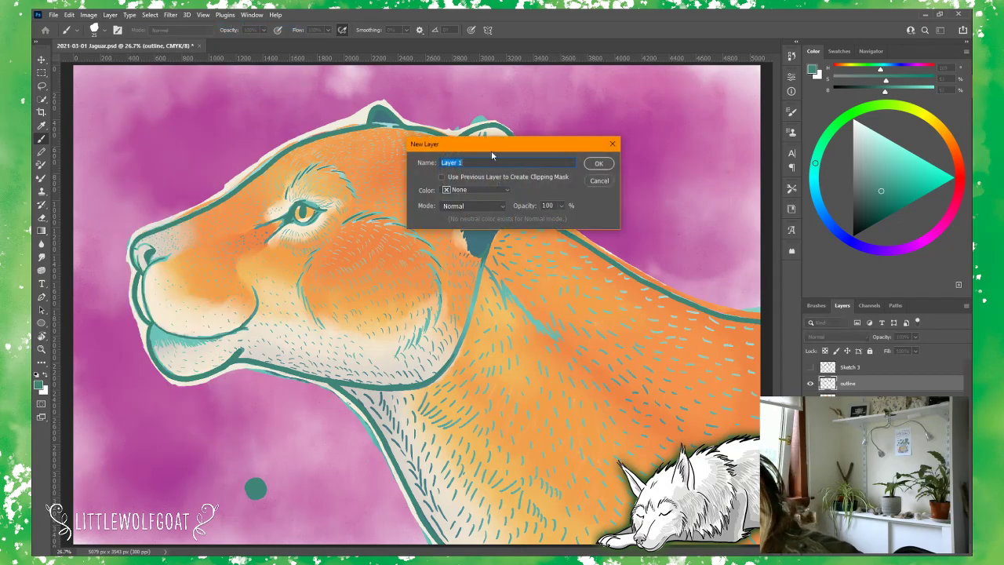
left_click(468, 164)
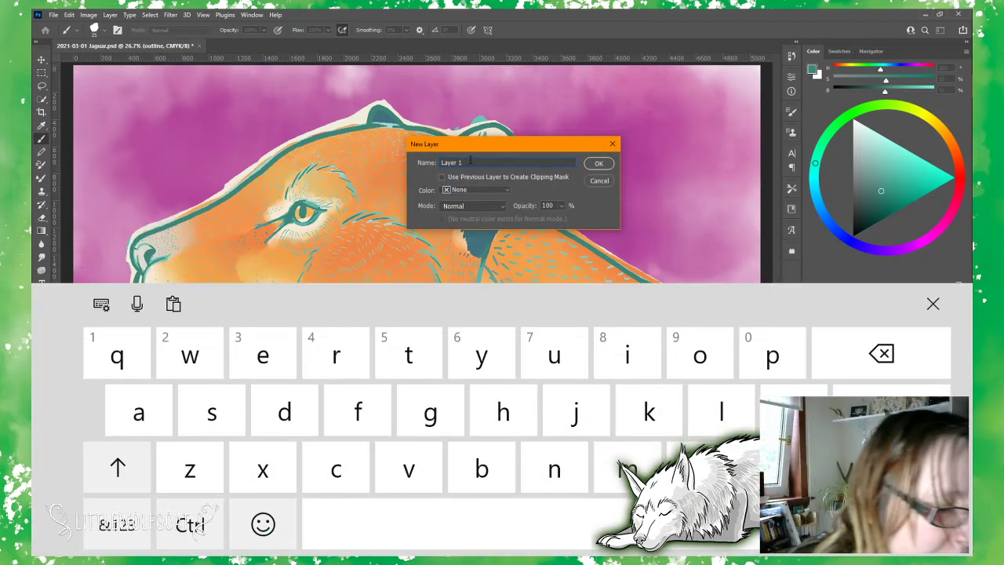
key("BackSpace")
key("BackSpace")
key("BackSpace")
key("BackSpace")
key("BackSpace")
key("BackSpace")
key("BackSpace")
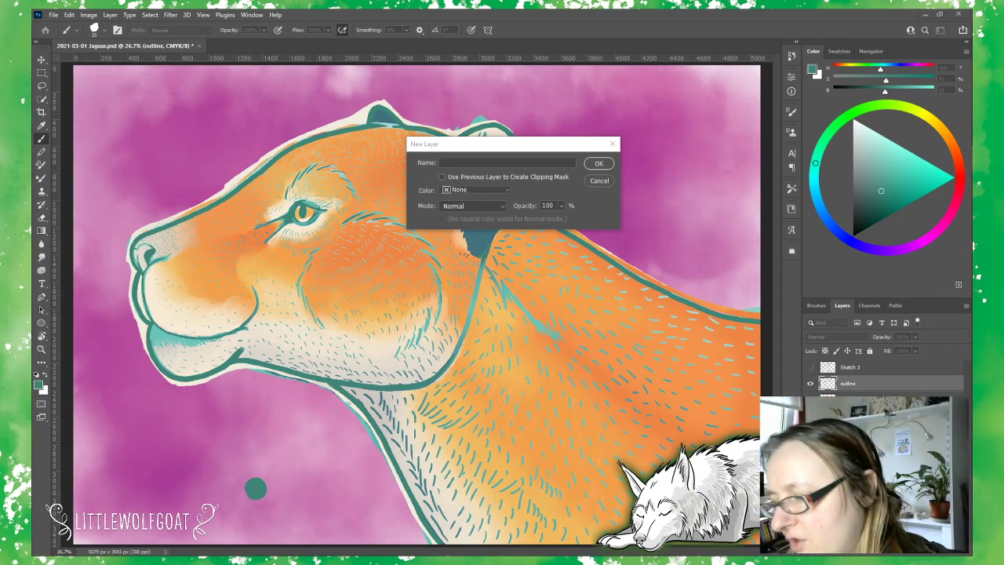
left_click(459, 150)
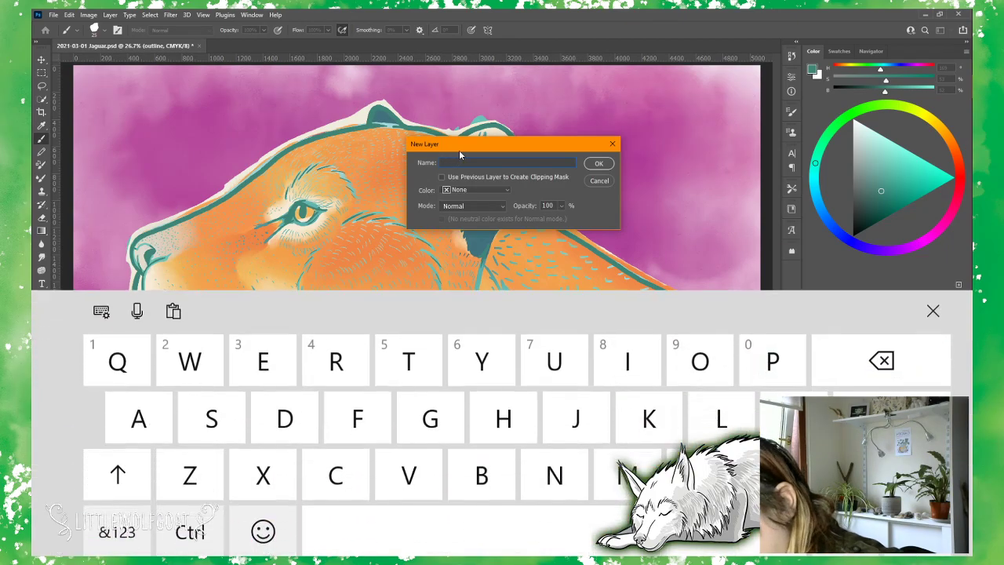
type("R")
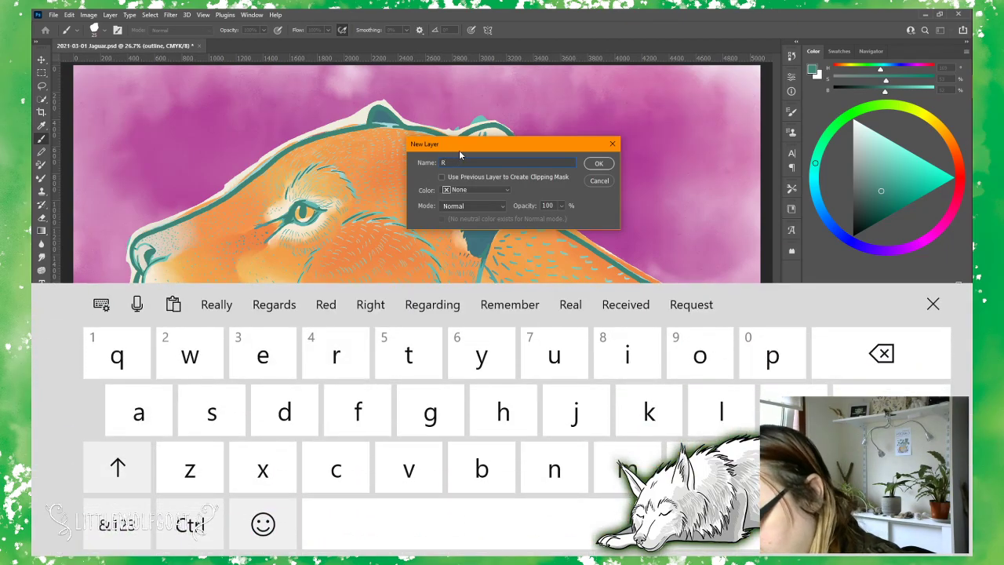
type("osette")
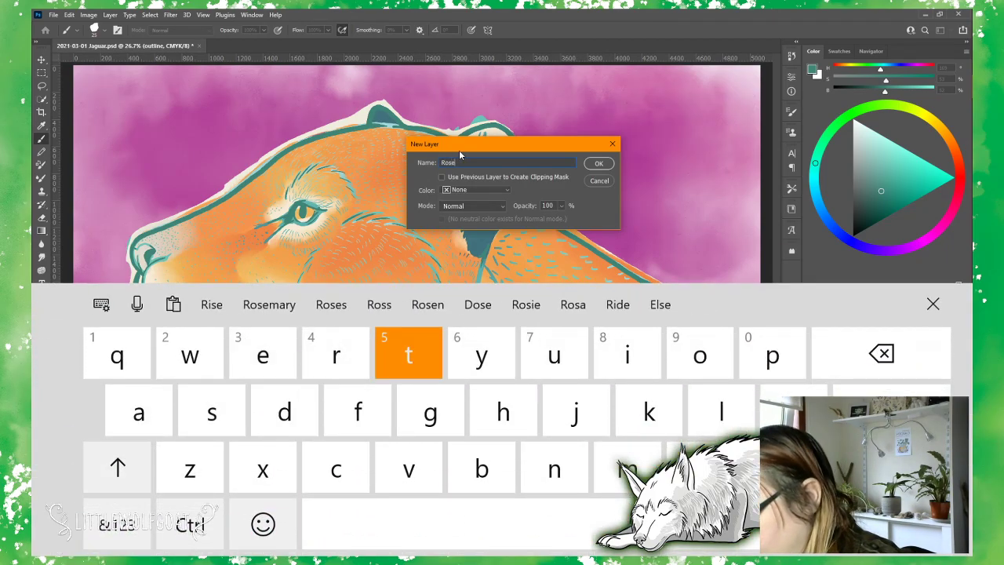
left_click(603, 163)
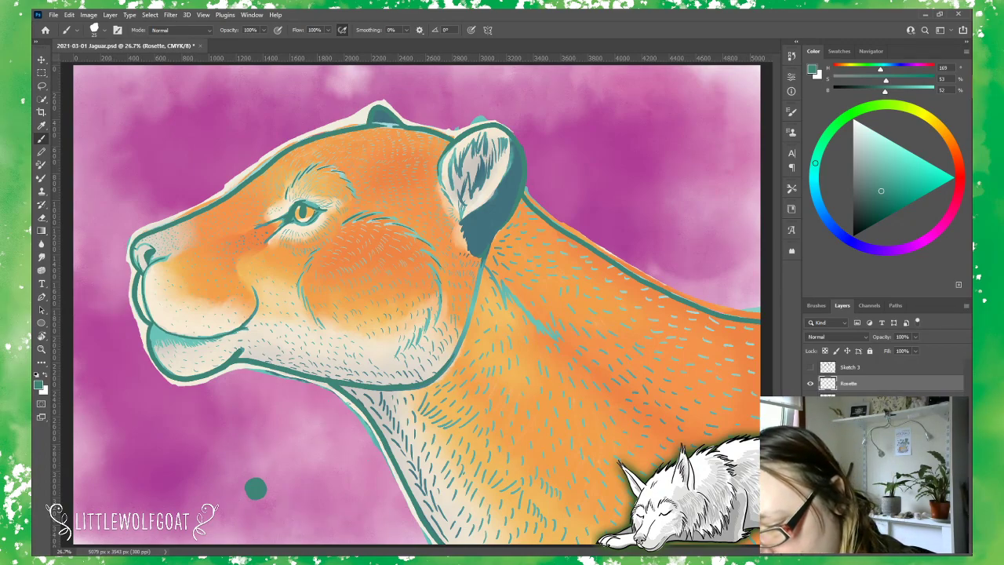
Step: Reselect the Rosette layer and send it one place down beneath outline with Ctrl+[
key("alt+bracketleft")
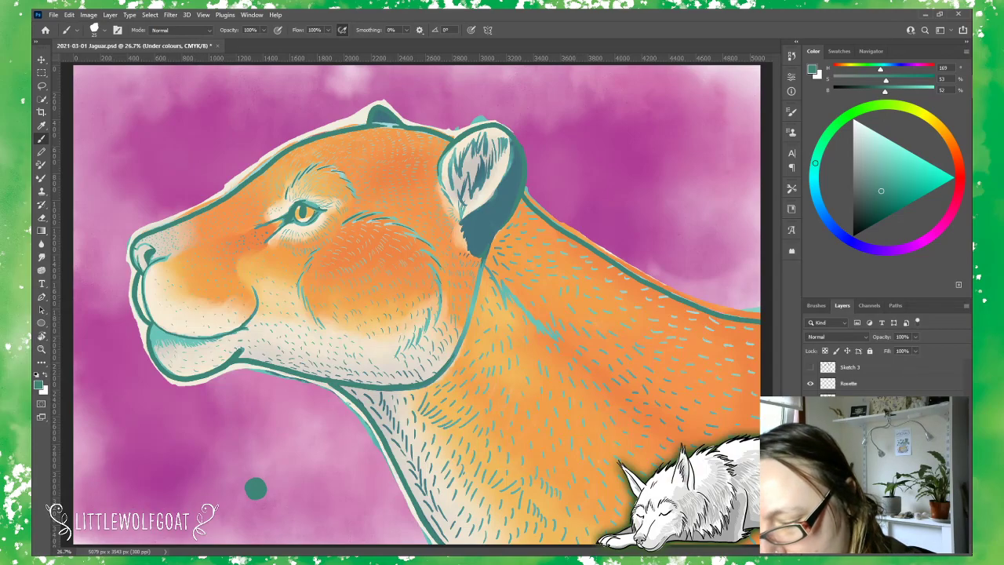
left_click(206, 15)
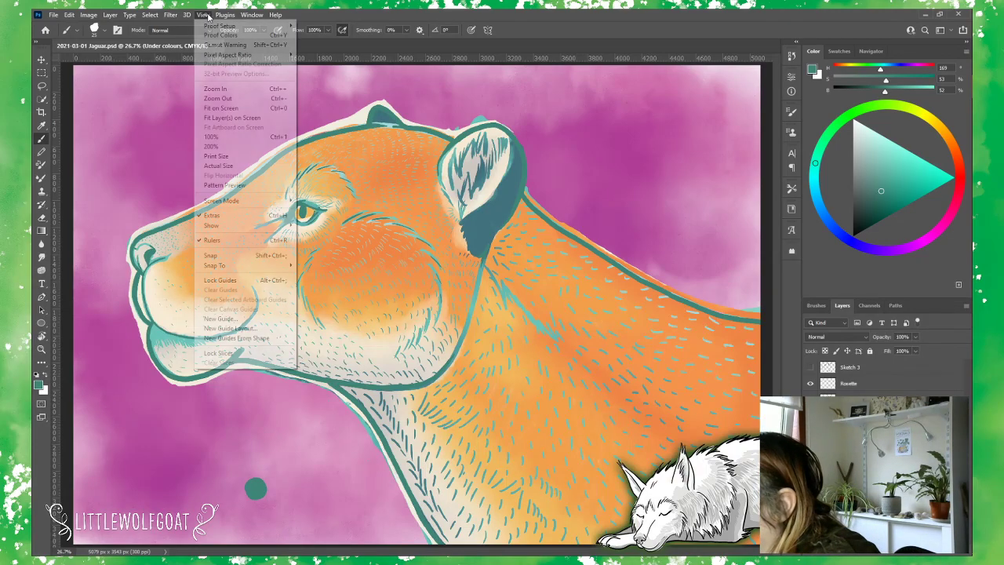
mouse_move(151, 17)
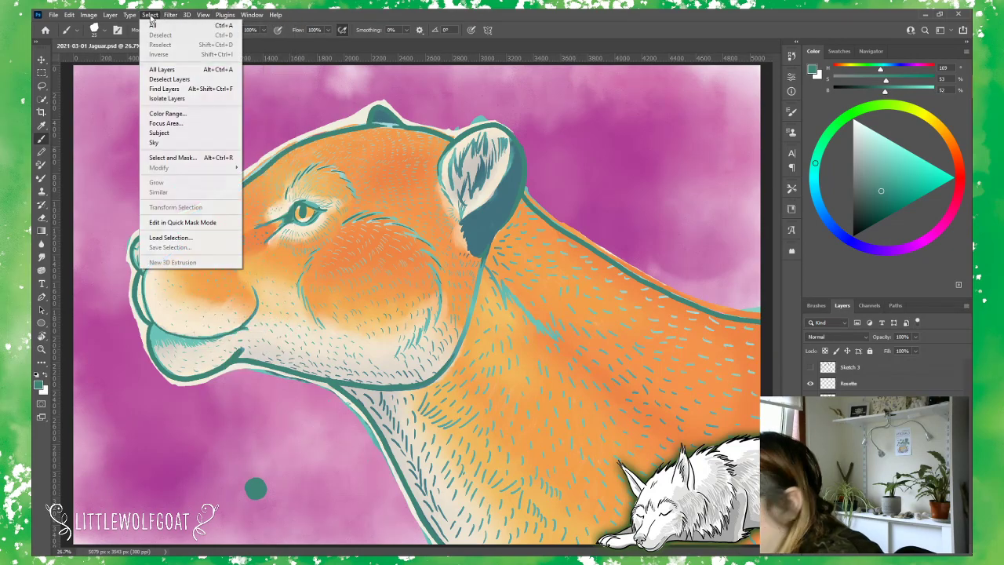
left_click(152, 17)
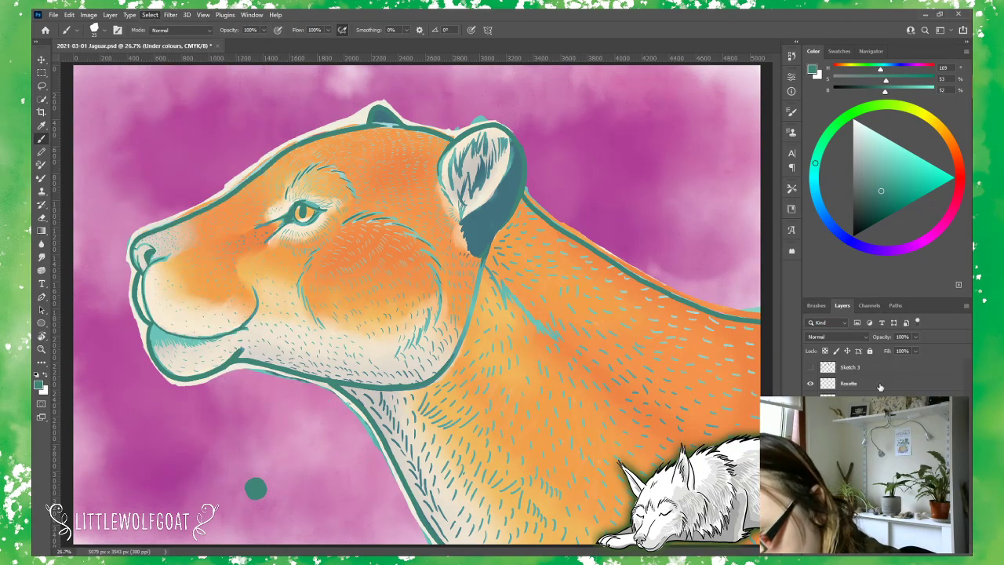
left_click(886, 384)
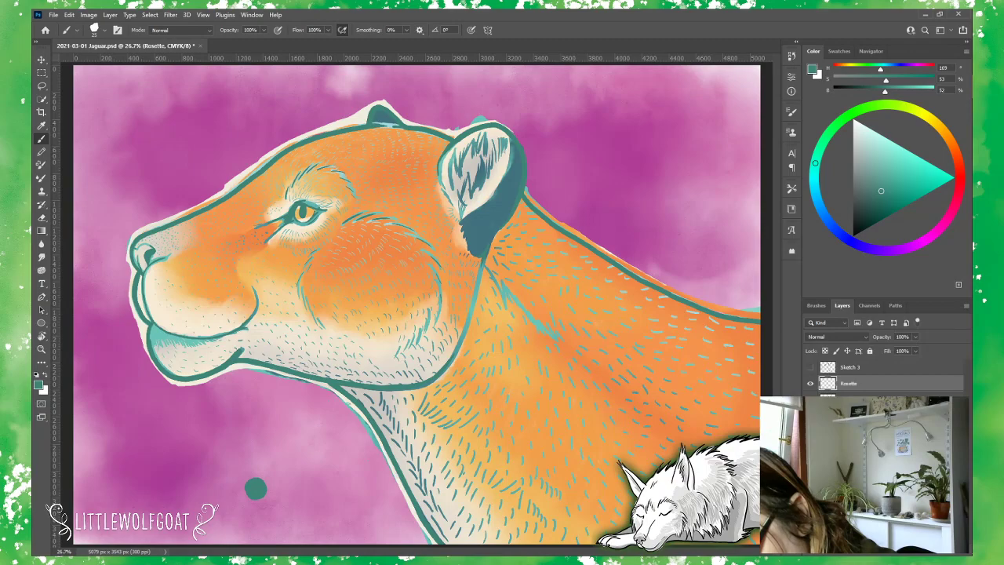
key("ctrl+bracketleft")
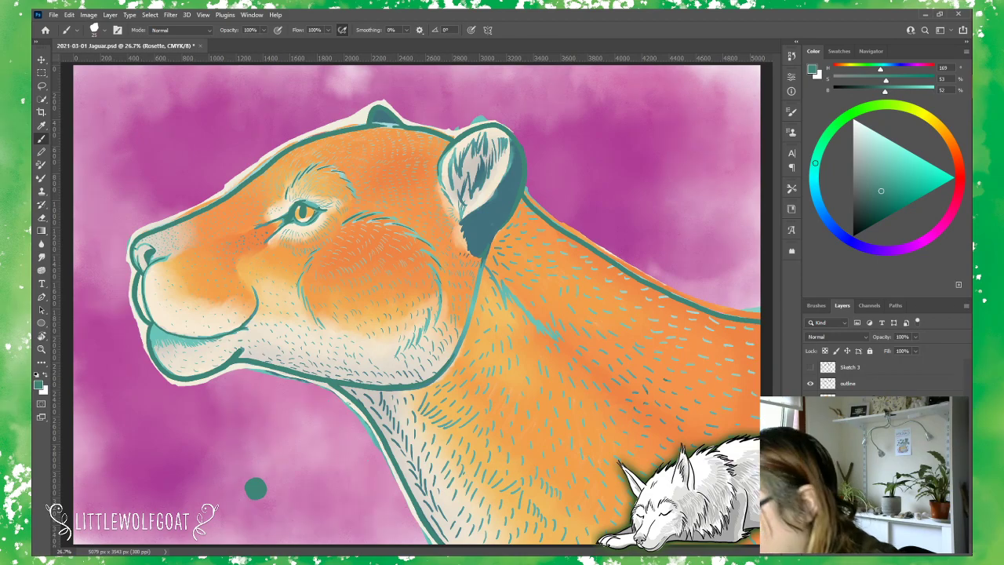
left_click(69, 14)
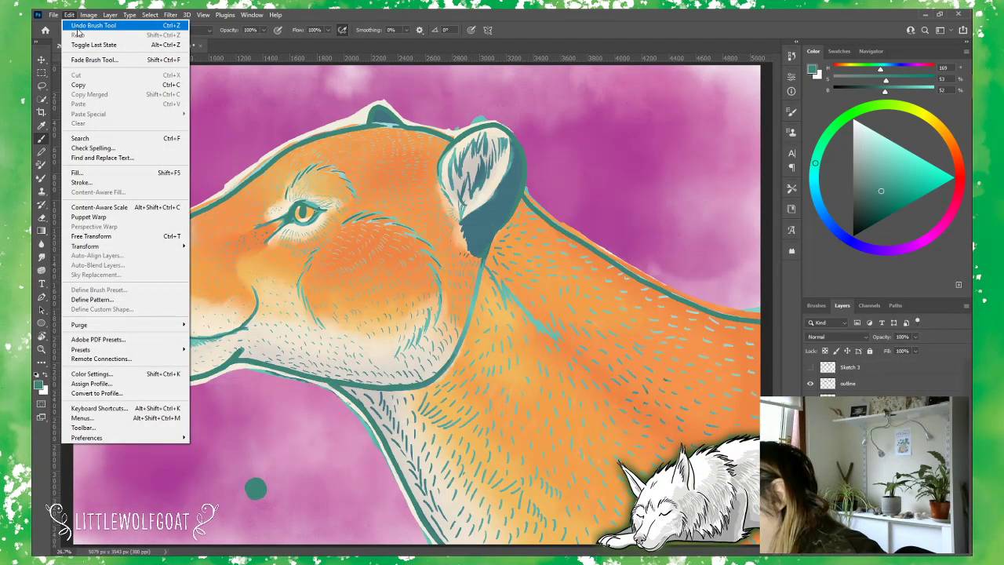
Step: Change the Rosette layer's blend mode from Normal to Multiply
left_click(78, 30)
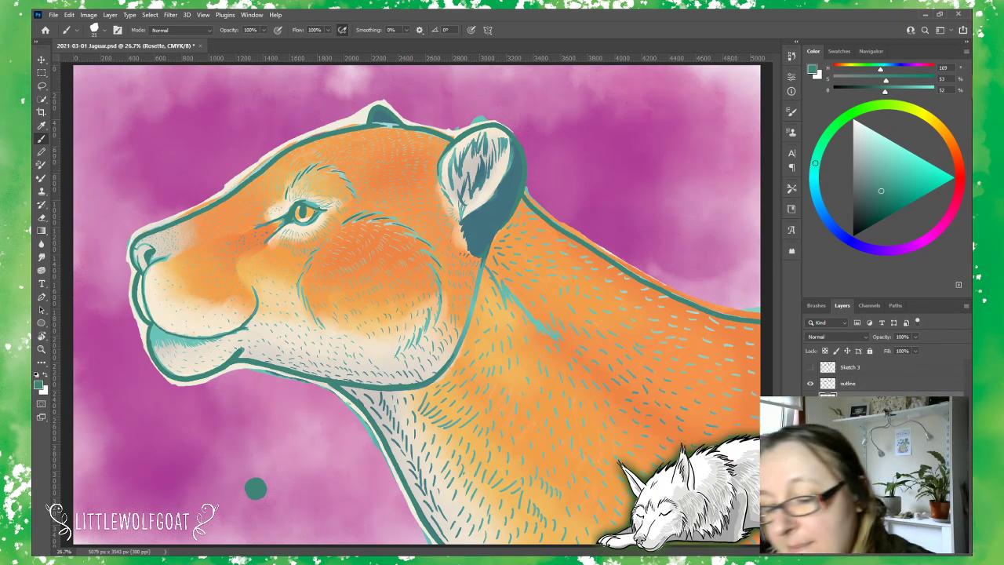
left_click(860, 337)
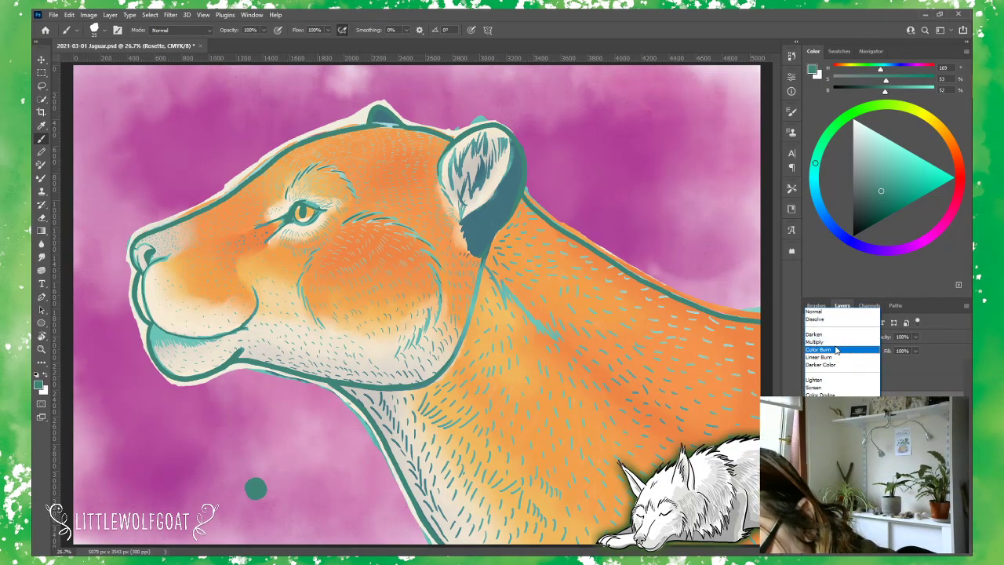
left_click(836, 346)
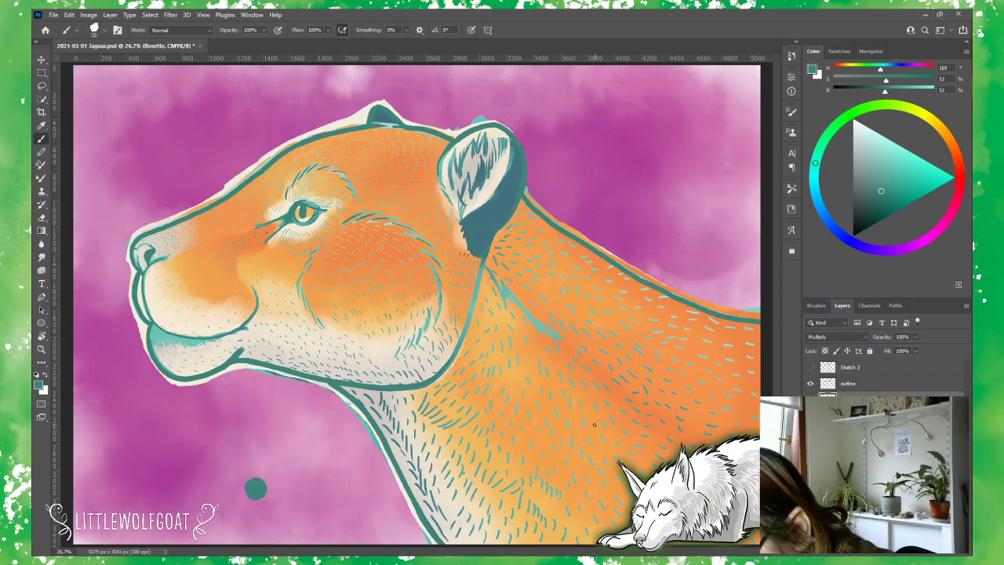
Step: Undo a test zigzag stroke on the shoulder and select the Work layer with Alt+[
mouse_move(593, 425)
left_mouse_down()
mouse_move(639, 402)
mouse_move(605, 426)
mouse_move(661, 407)
mouse_move(668, 447)
left_mouse_up()
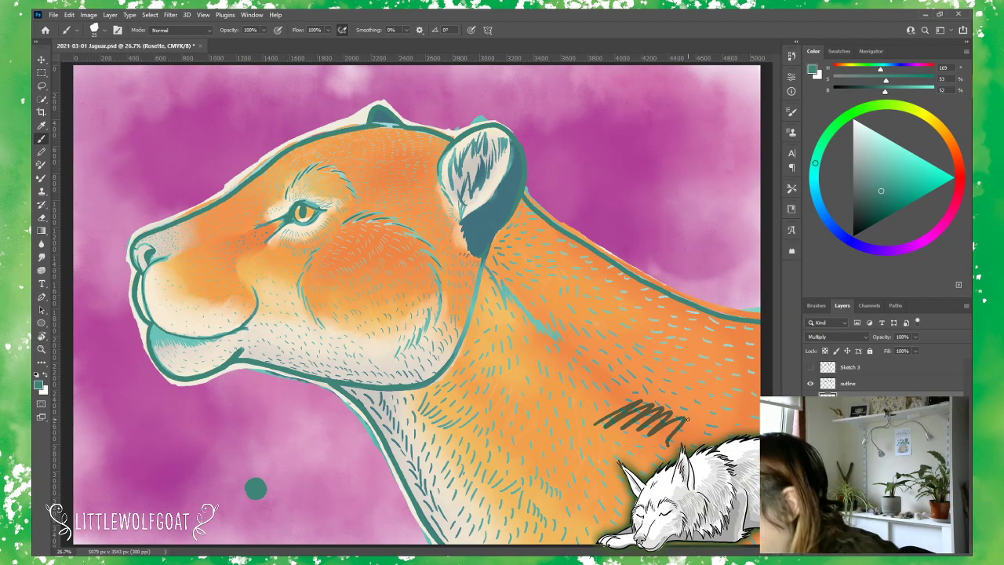
left_click(74, 15)
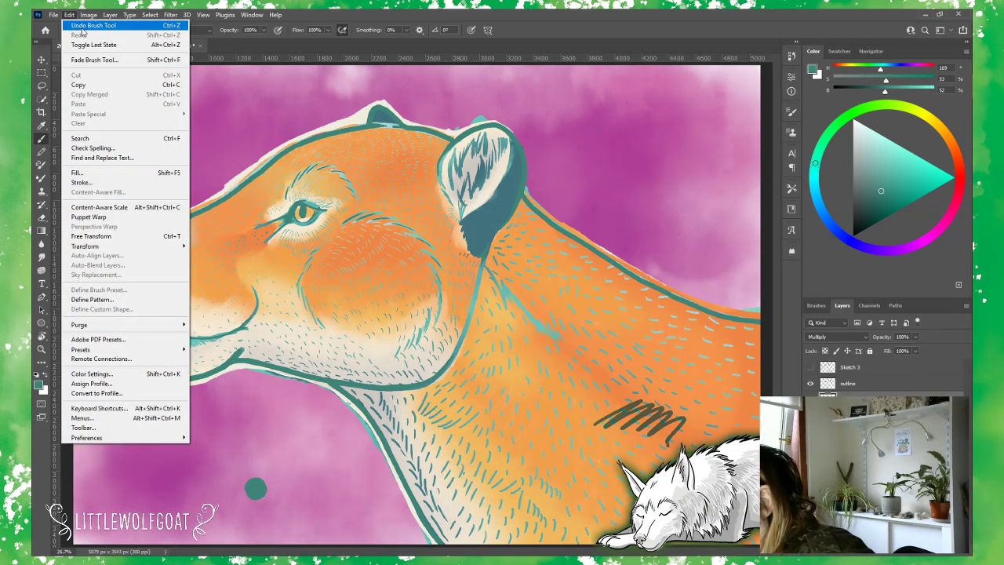
left_click(85, 27)
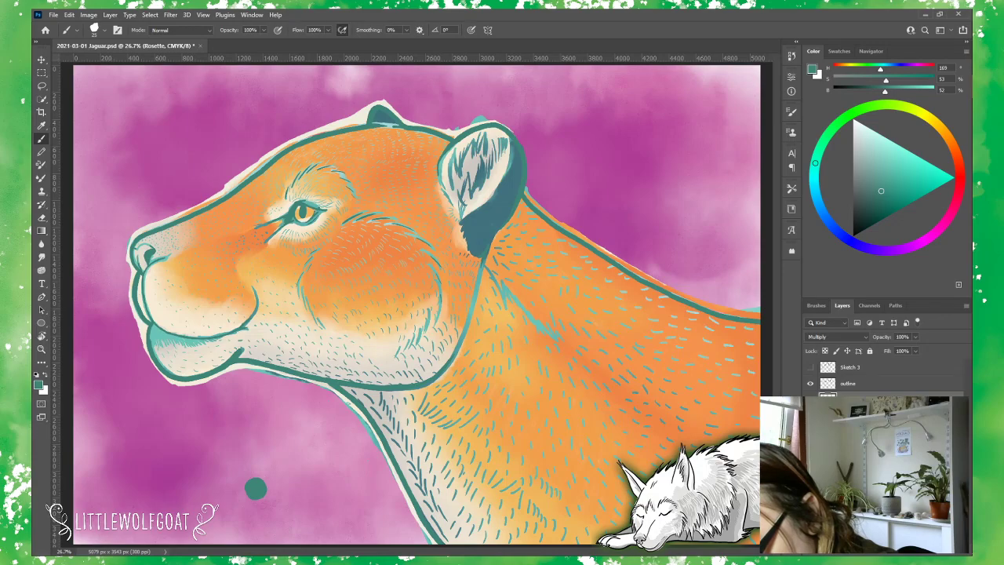
key("alt+bracketleft")
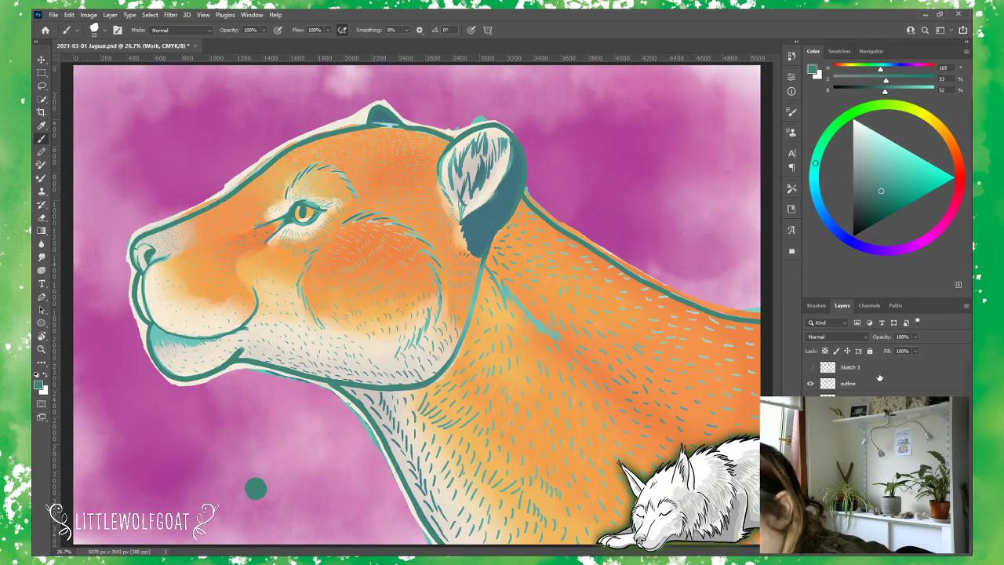
Step: Duplicate the Work layer, keeping the default name 'Work copy'
left_click(112, 16)
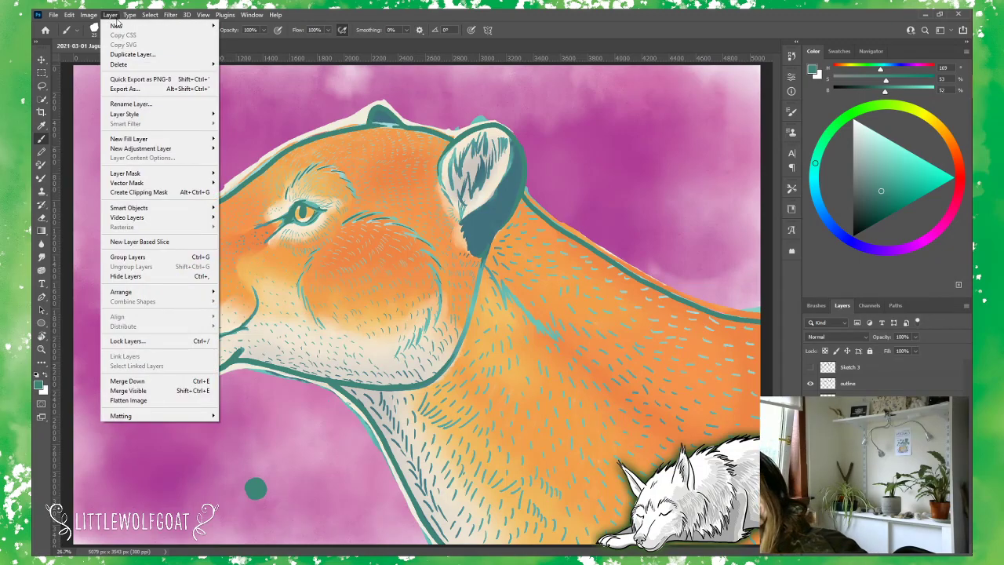
left_click(134, 57)
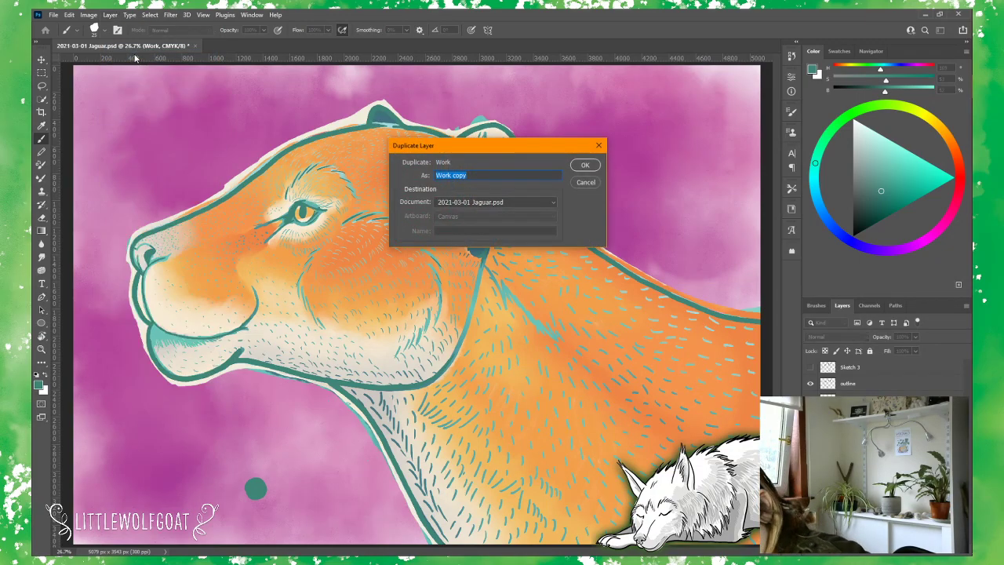
left_click(586, 167)
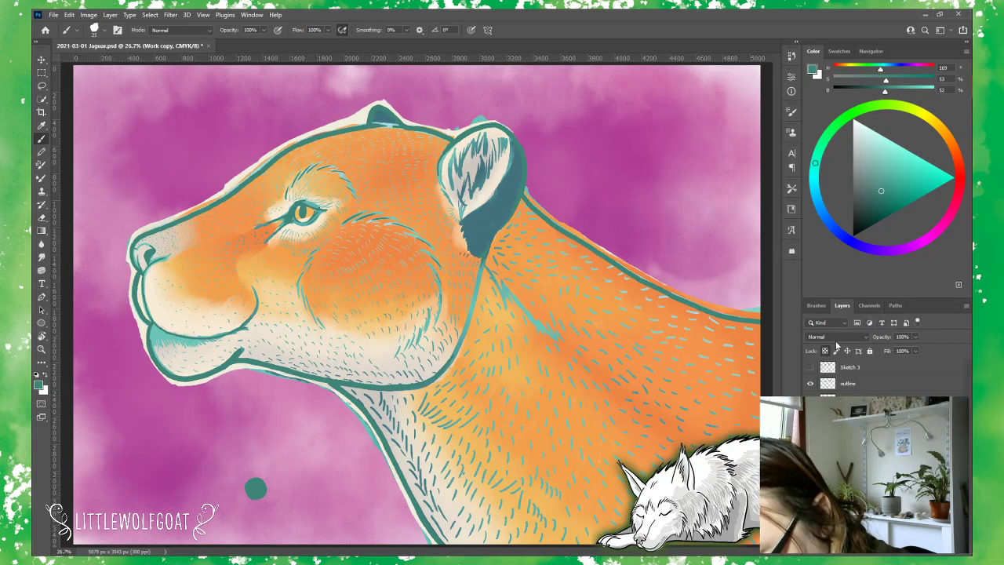
mouse_move(609, 428)
left_mouse_down()
mouse_move(655, 394)
mouse_move(610, 432)
mouse_move(668, 398)
mouse_move(670, 437)
left_mouse_up()
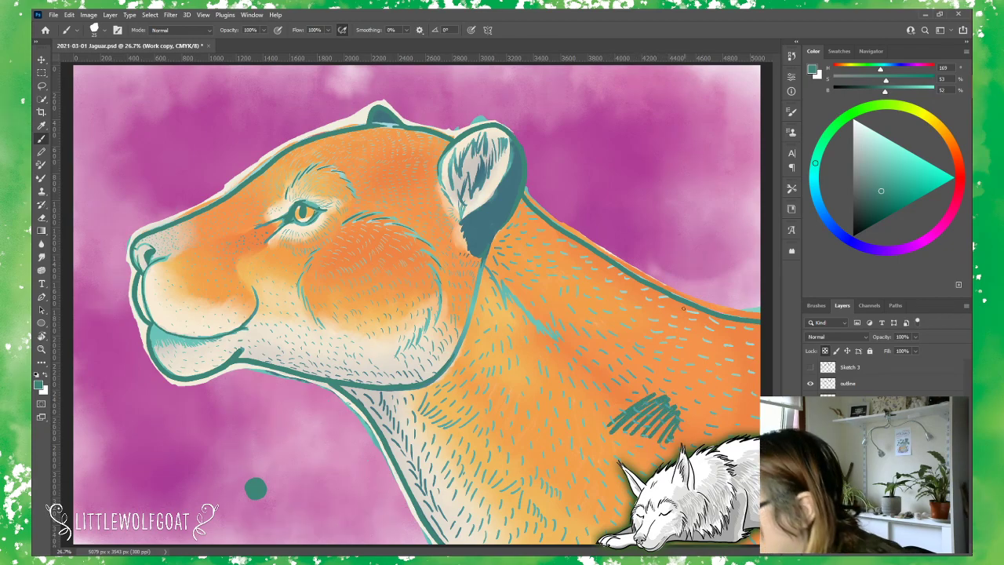
left_click(69, 14)
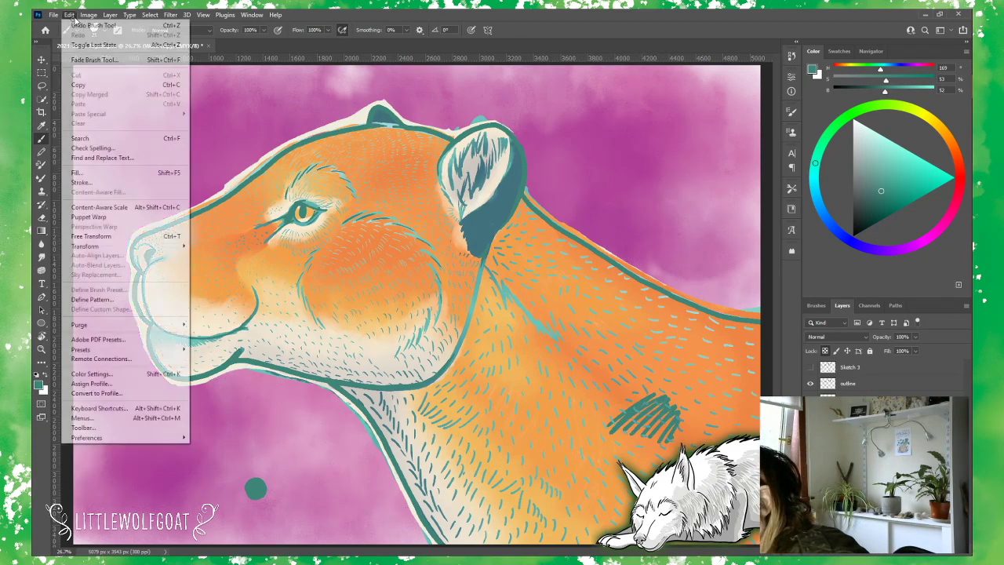
mouse_move(89, 14)
left_click(89, 14)
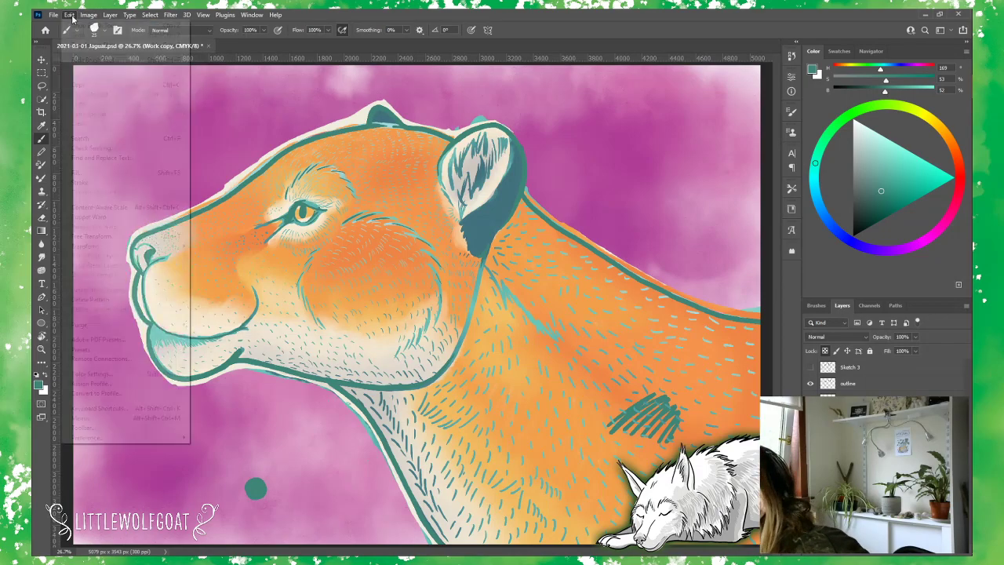
left_click(69, 14)
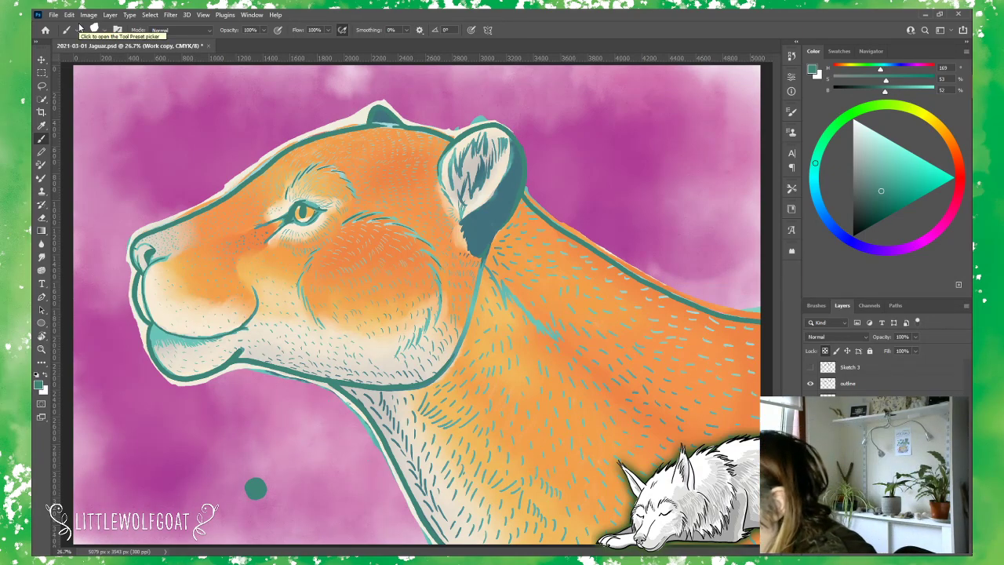
Step: Pick the Gouache Blair 70 brush at 70 px from the Gouache_Master preset set
left_click(95, 31)
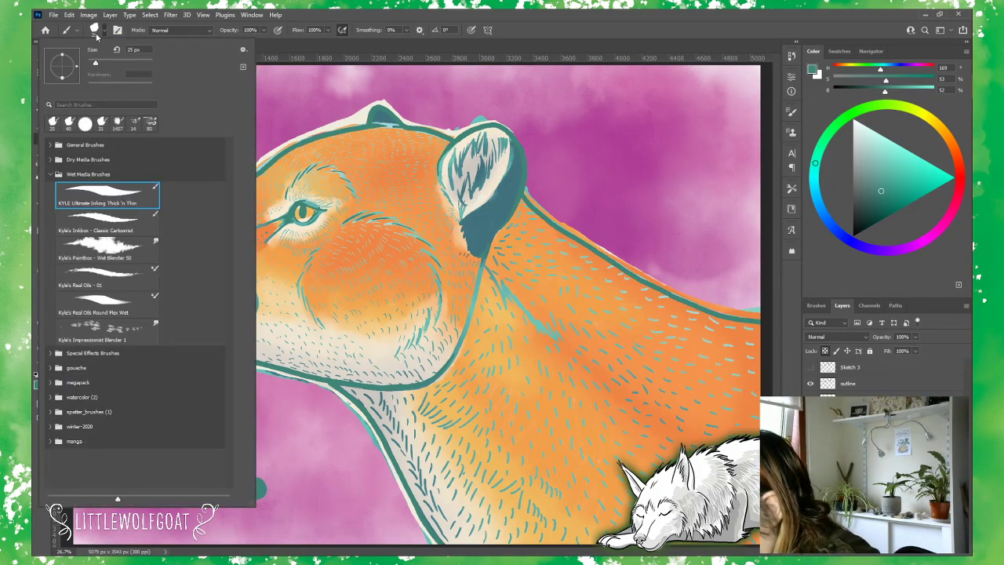
left_click(52, 172)
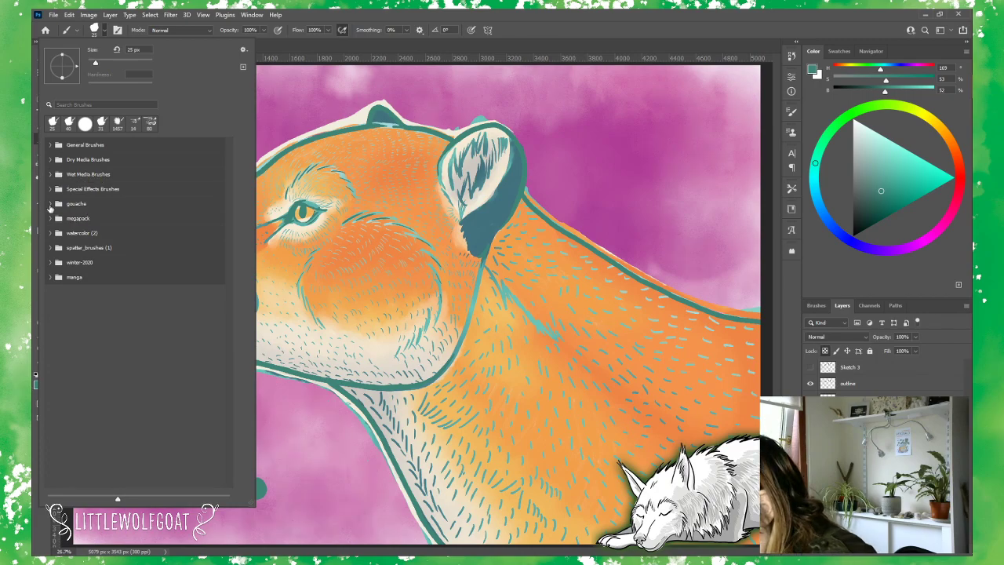
left_click(51, 203)
left_click(60, 218)
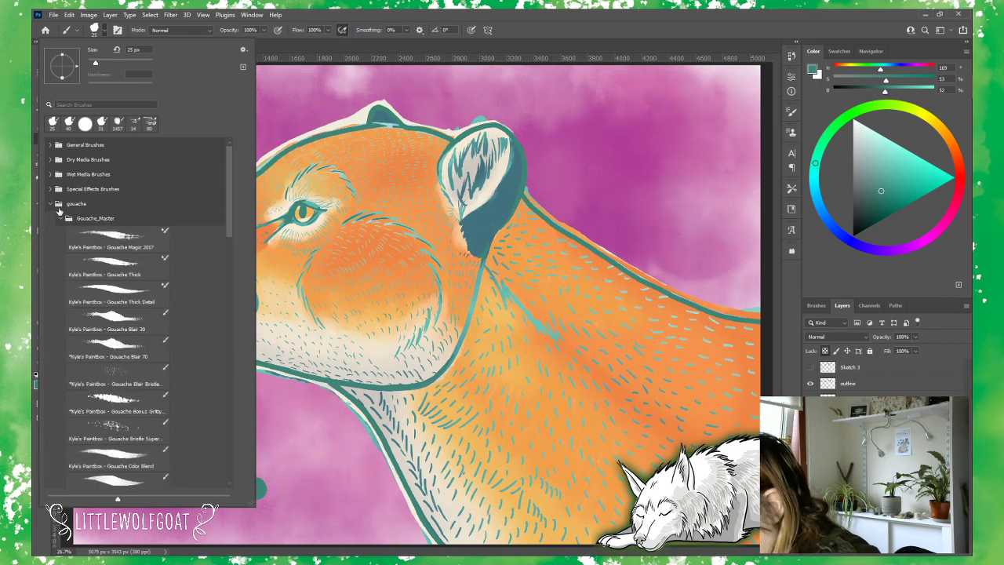
left_click_drag(231, 225, 232, 234)
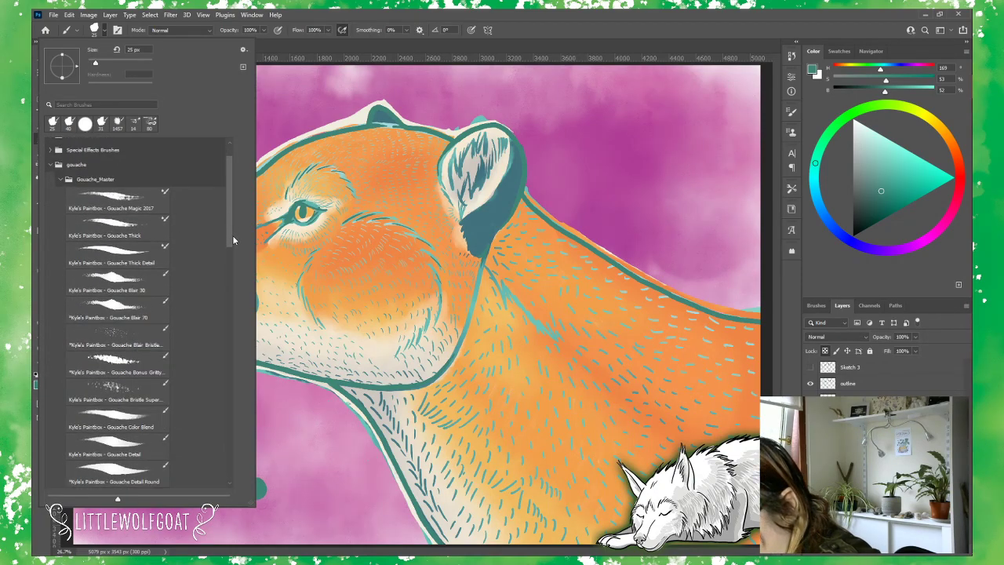
left_click(124, 307)
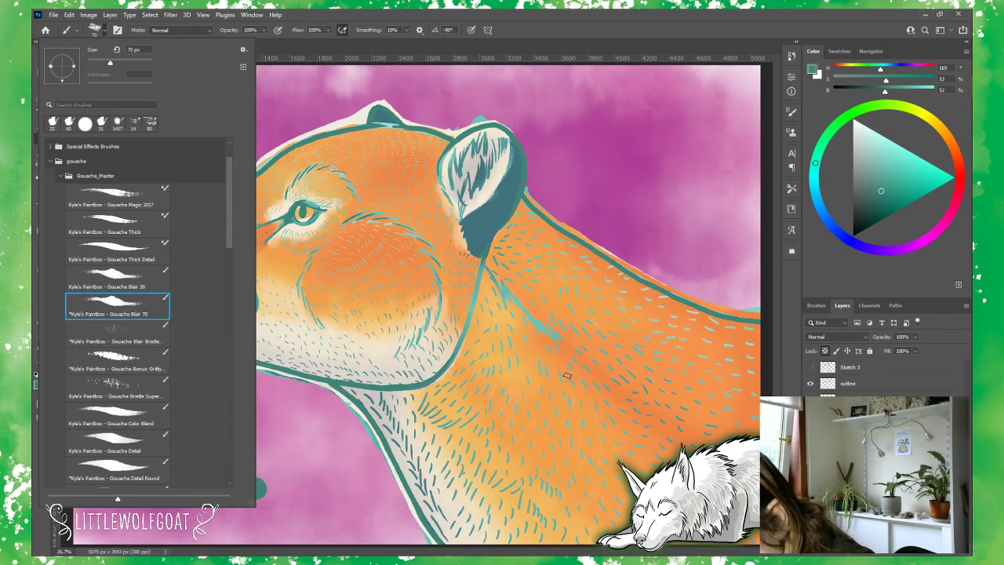
Step: Paint a test gouache stroke on the neck, then undo the neck strokes twice
left_click(568, 376)
mouse_move(572, 367)
left_mouse_down()
mouse_move(562, 395)
mouse_move(587, 378)
mouse_move(594, 430)
mouse_move(613, 413)
mouse_move(621, 436)
mouse_move(621, 423)
mouse_move(642, 411)
mouse_move(659, 432)
left_mouse_up()
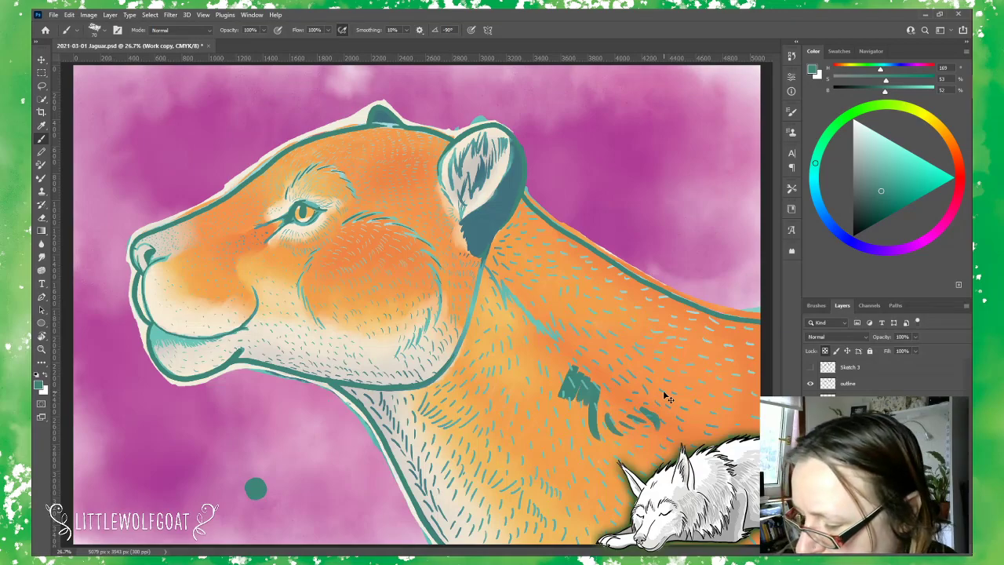
key("ctrl+z")
key("ctrl+z")
key("ctrl+z")
key("ctrl+z")
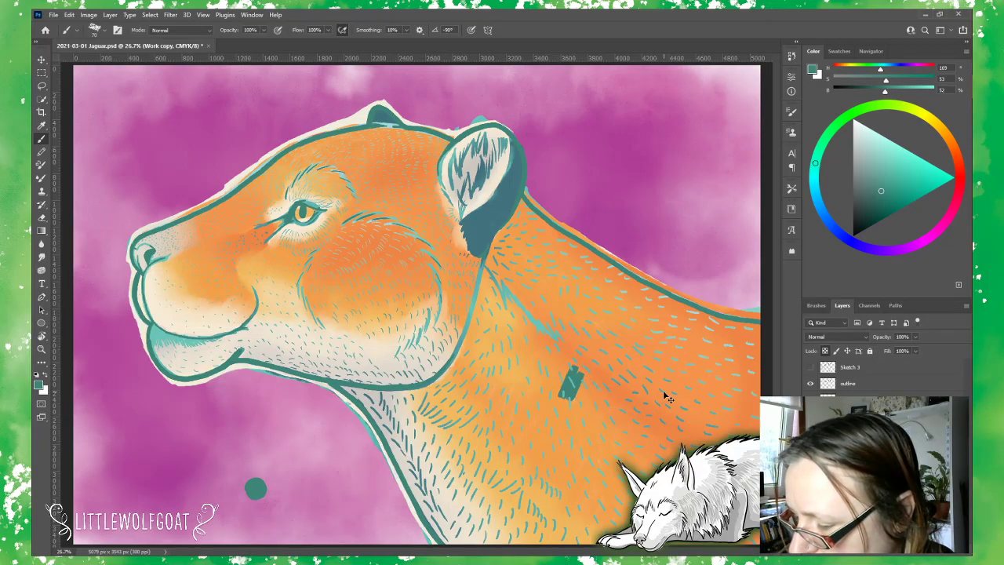
key("ctrl+z")
key("ctrl+z")
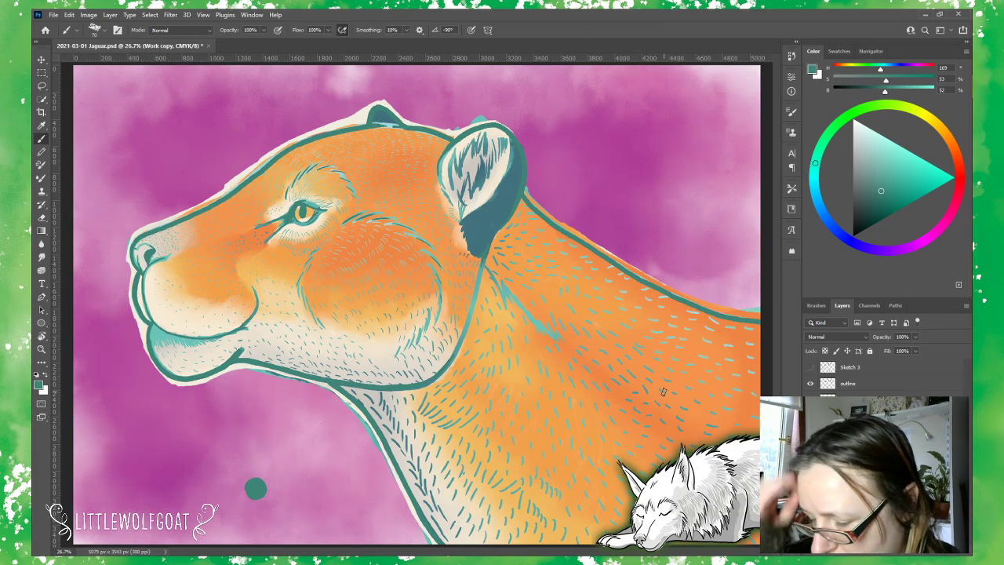
left_click(104, 32)
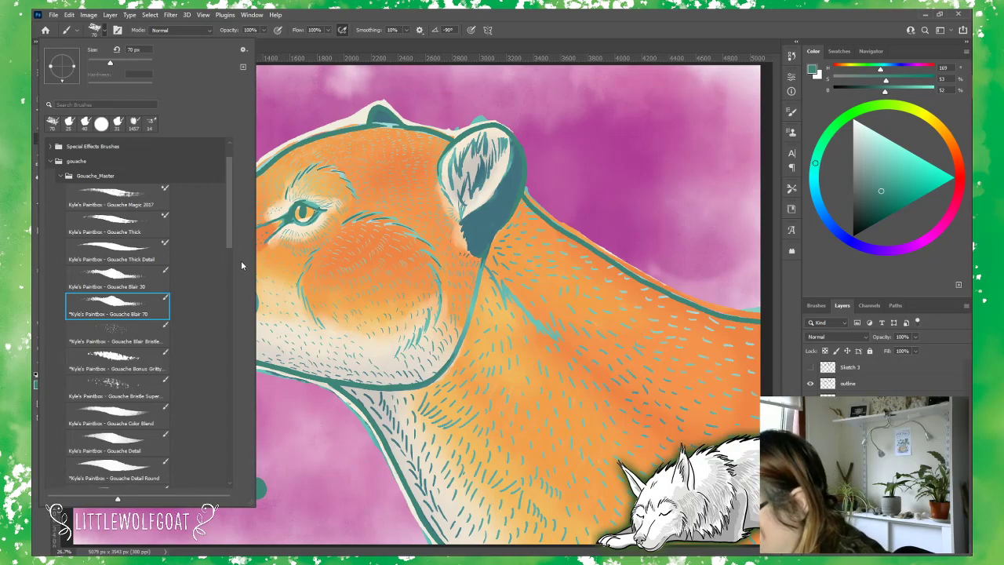
Step: Switch to the Gouache Bonus Gritty brush, test a stroke on the neck, and undo it
left_click_drag(232, 242, 234, 259)
left_click(144, 294)
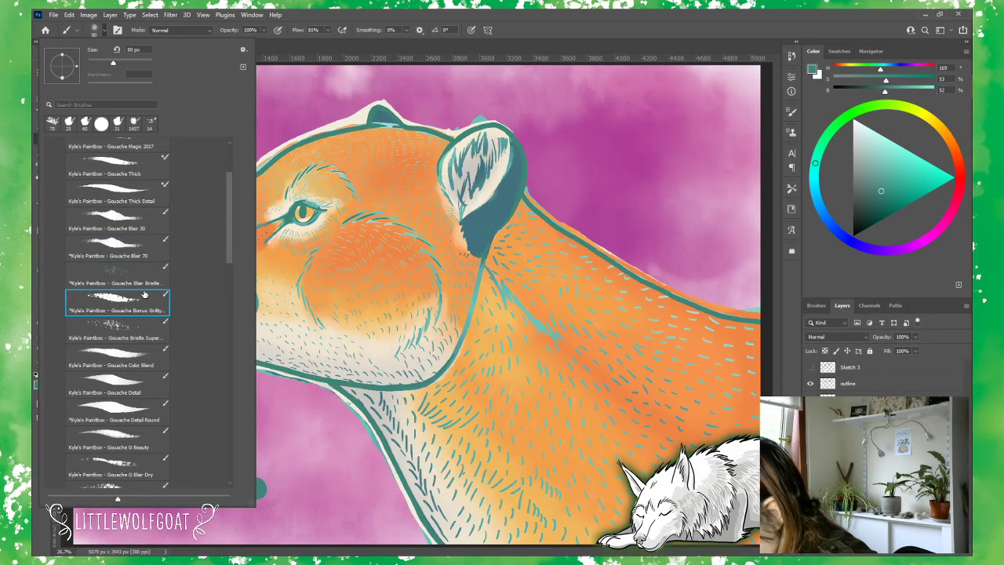
left_click(517, 402)
mouse_move(519, 398)
left_mouse_down()
mouse_move(513, 421)
mouse_move(521, 413)
mouse_move(554, 456)
left_mouse_up()
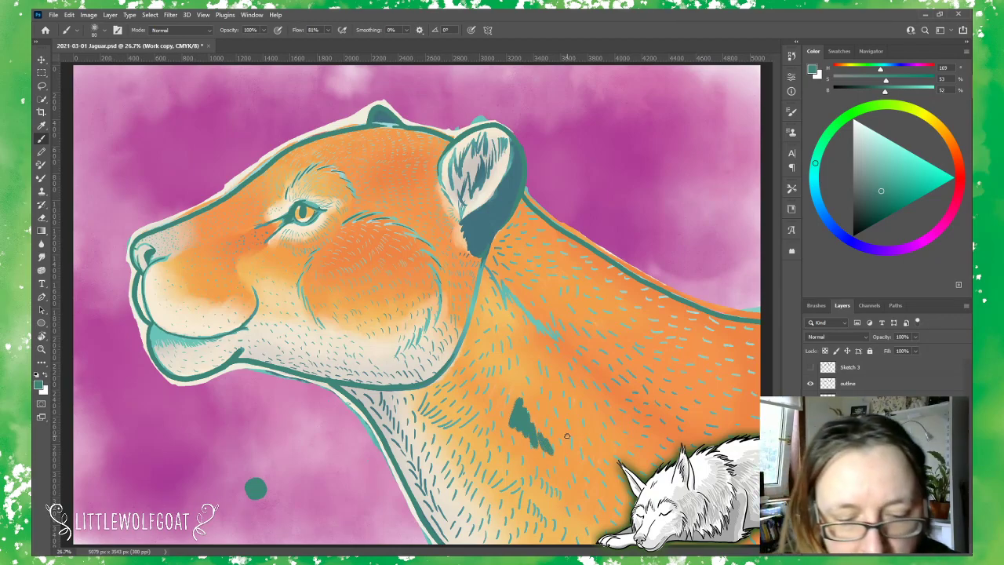
key("ctrl+z")
key("ctrl+z")
key("ctrl+z")
key("ctrl+z")
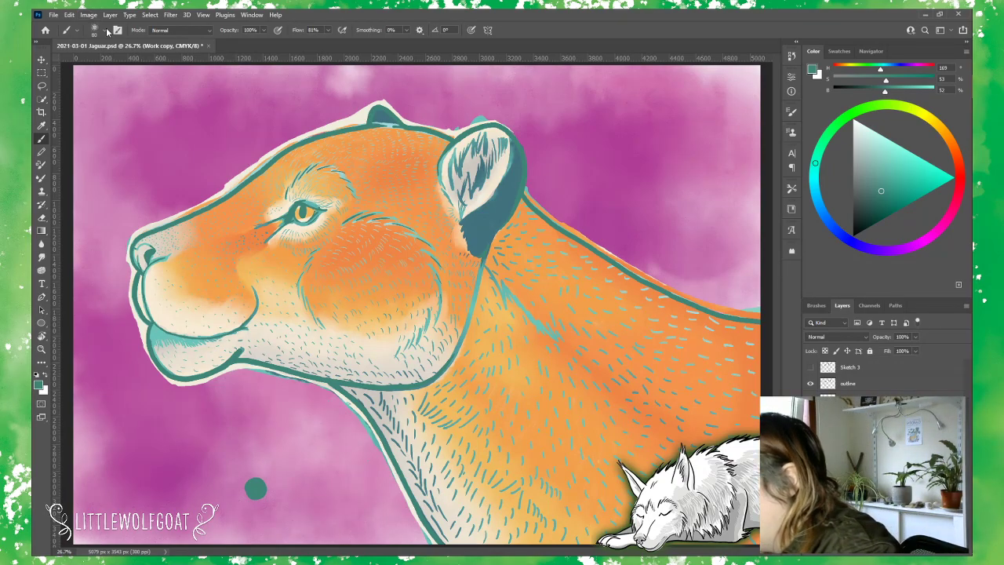
Step: Choose the Gouache G Roundup brush from the brush presets
left_click(101, 34)
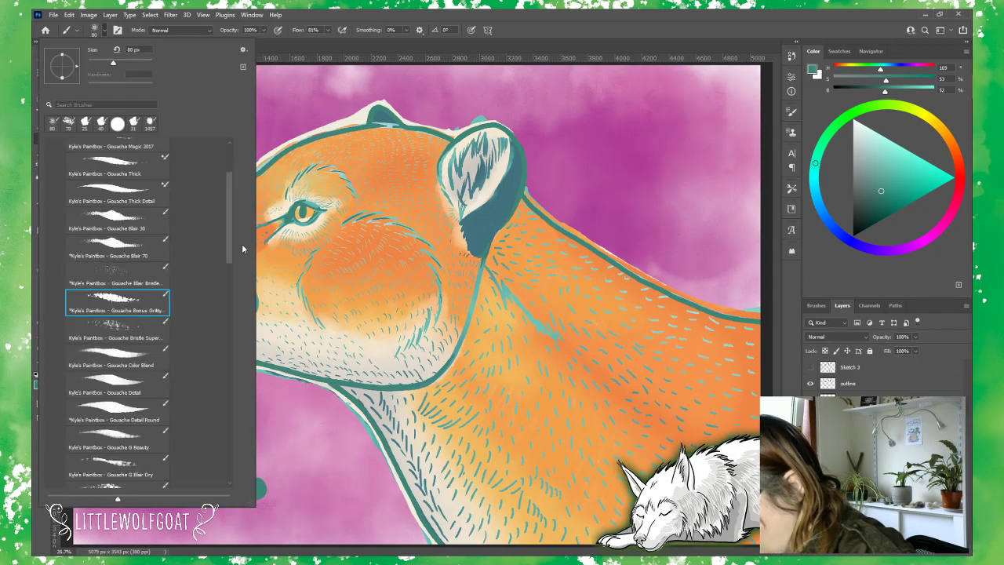
left_click_drag(230, 254, 237, 366)
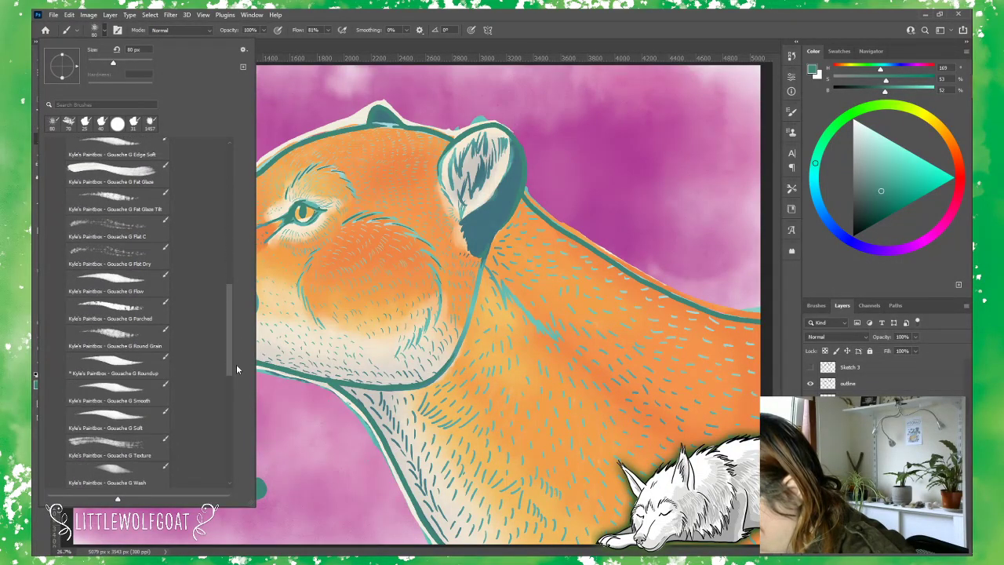
left_click(142, 361)
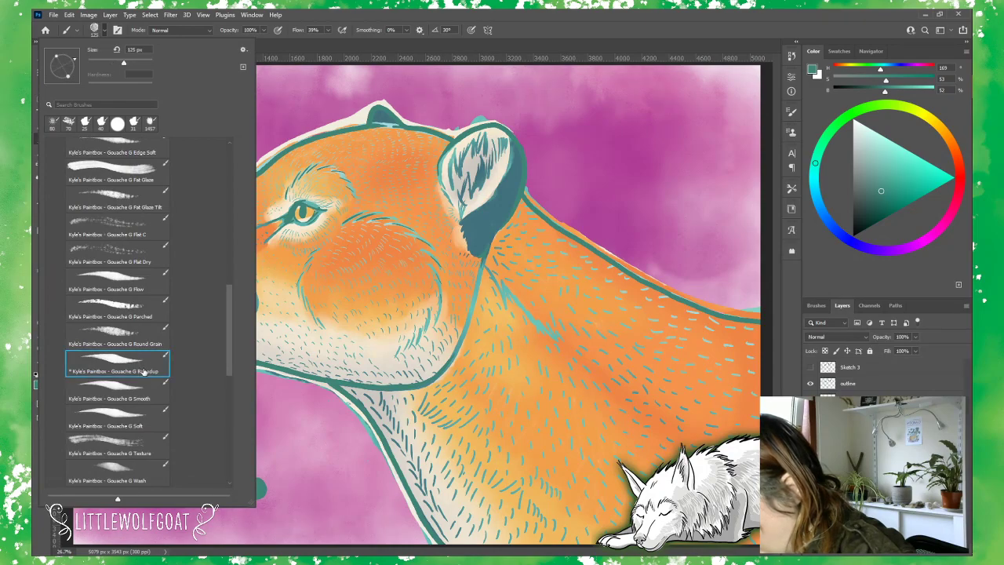
left_click(416, 49)
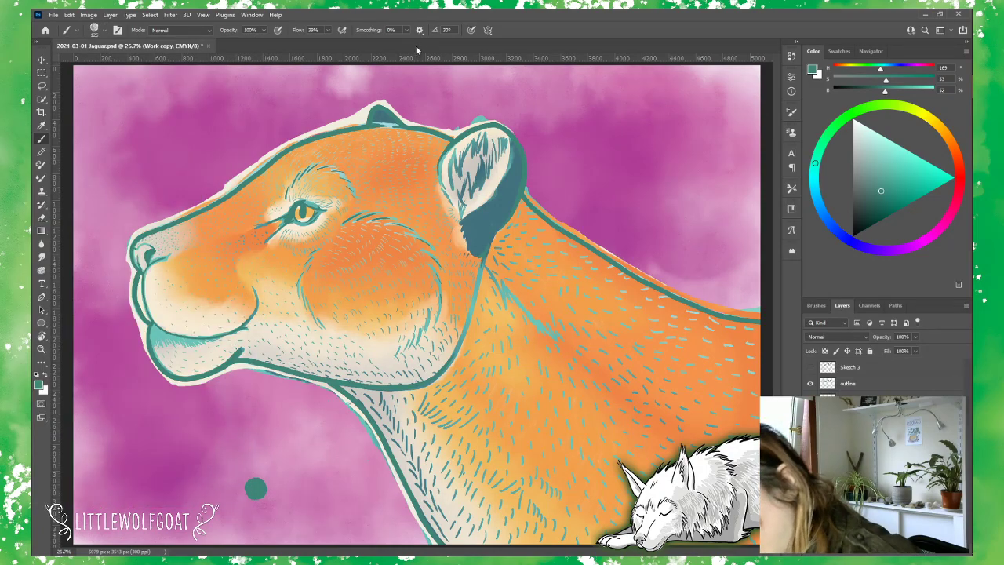
Step: Paint a teal test stroke on the chest, then undo, redo and fully undo it
mouse_move(557, 359)
left_mouse_down()
mouse_move(541, 394)
mouse_move(553, 392)
mouse_move(555, 420)
mouse_move(557, 401)
left_mouse_up()
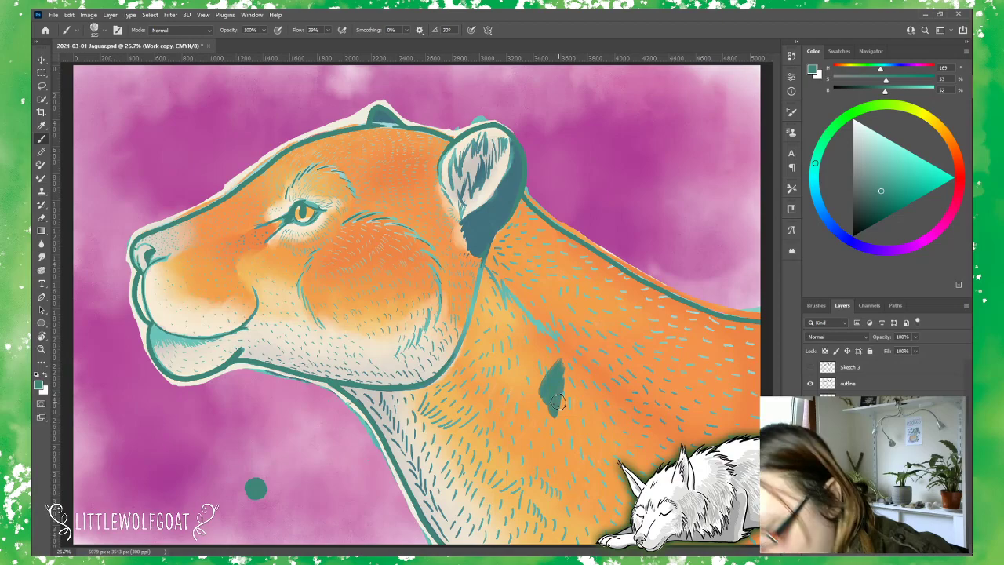
left_click(69, 15)
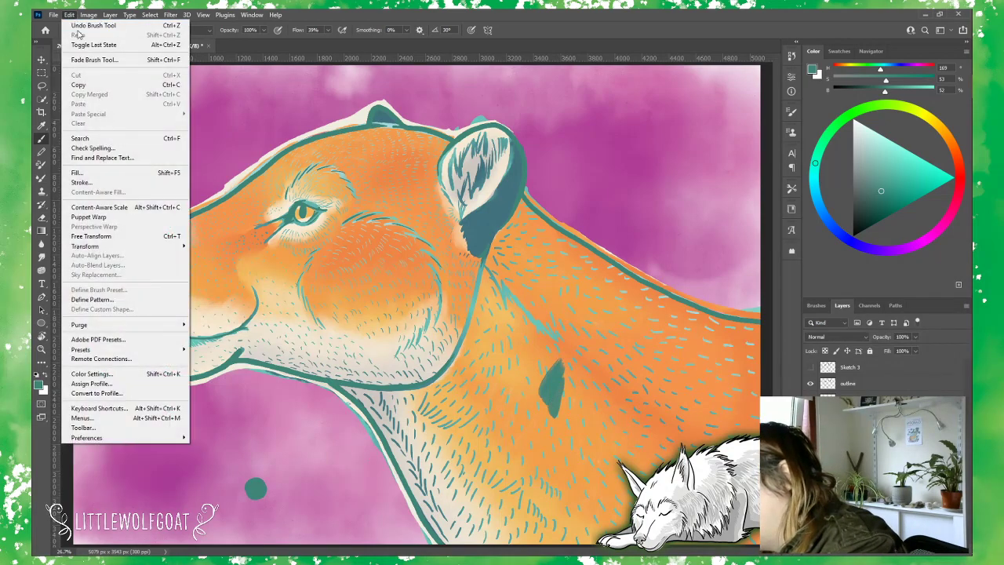
left_click(81, 25)
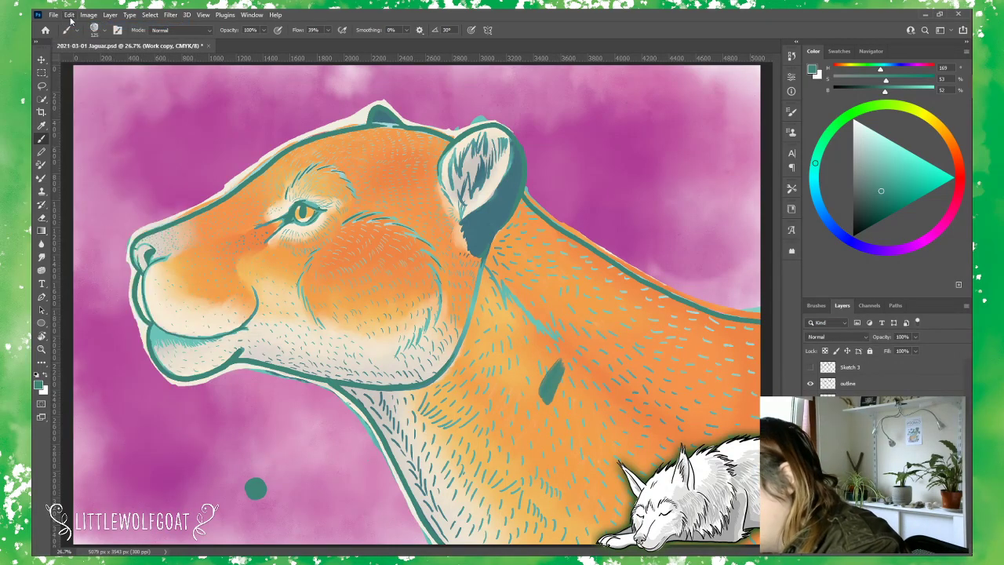
left_click(69, 14)
left_click(81, 35)
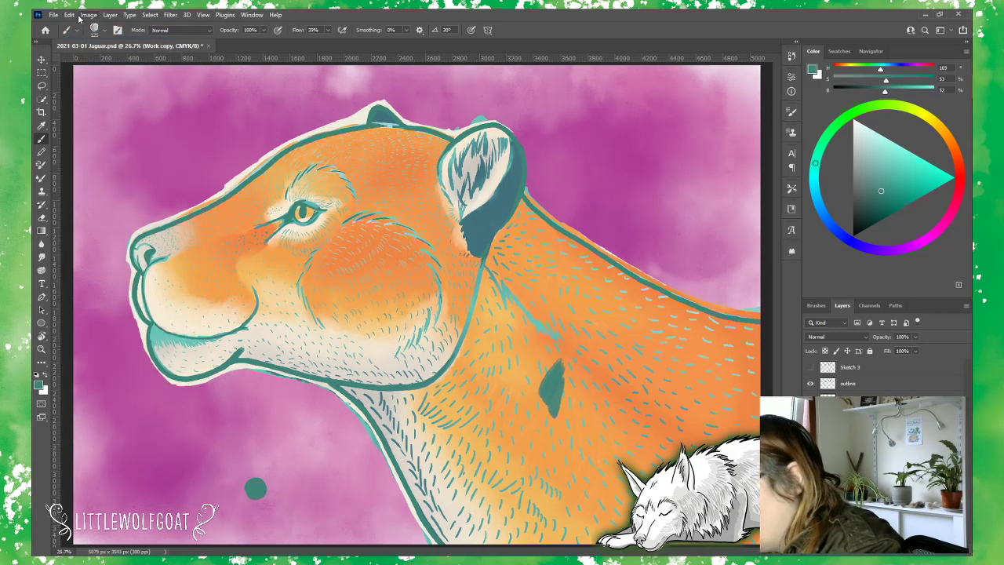
left_click(77, 16)
left_click(82, 25)
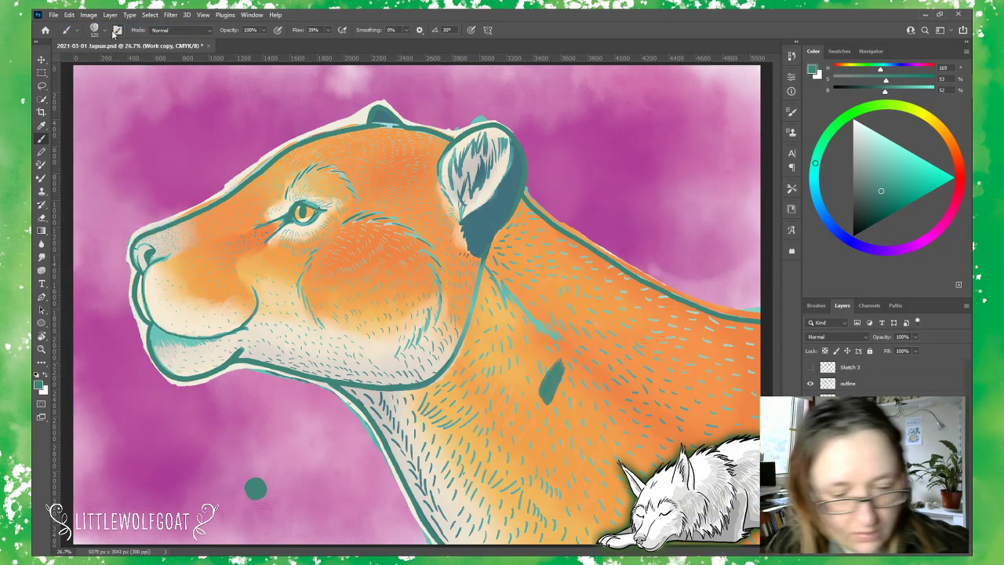
key("ctrl+z")
key("ctrl+z")
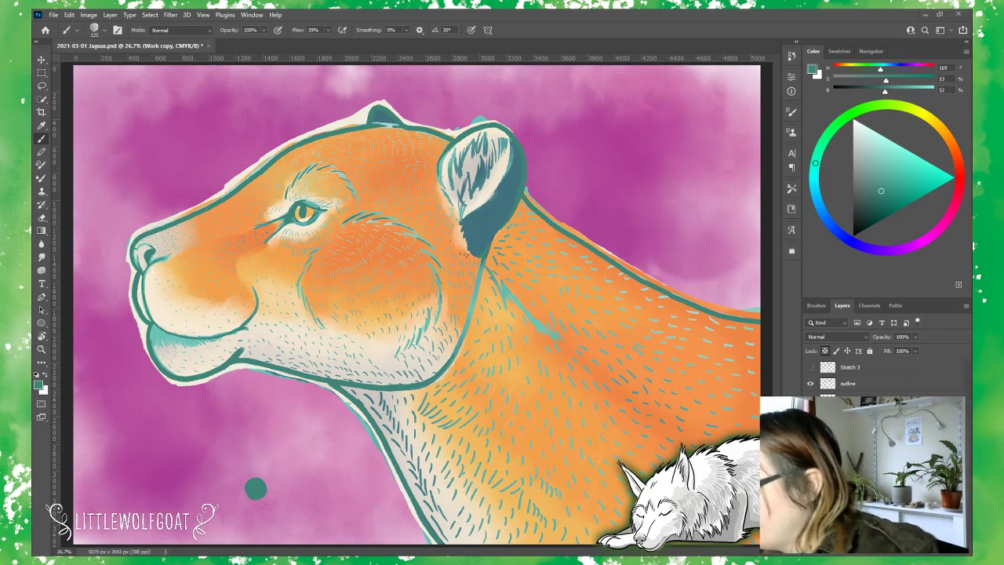
Step: Set the Gouache G Roundup brush size to 20 px in the Brush Preset picker
left_click(102, 32)
left_click_drag(107, 66, 95, 65)
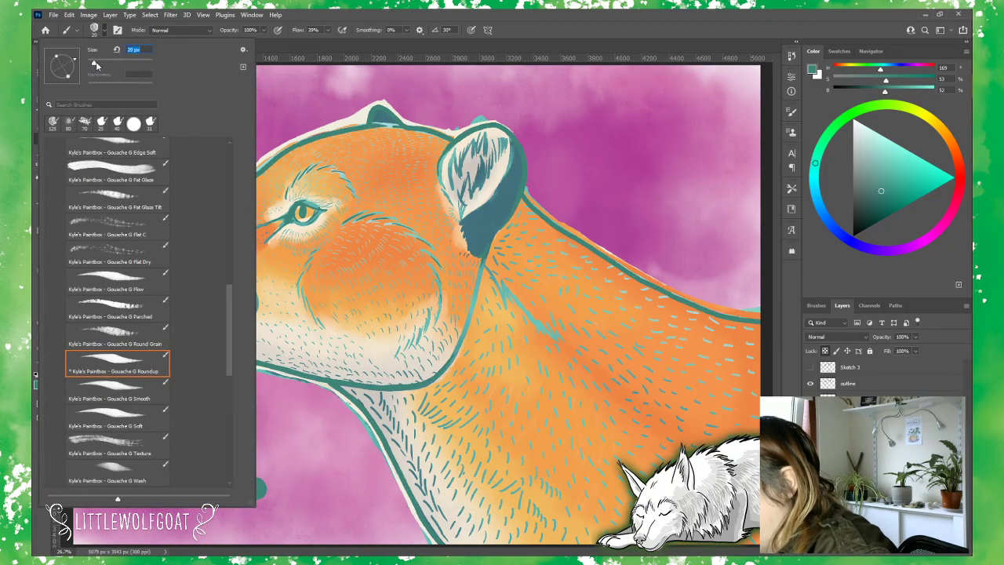
left_click(305, 48)
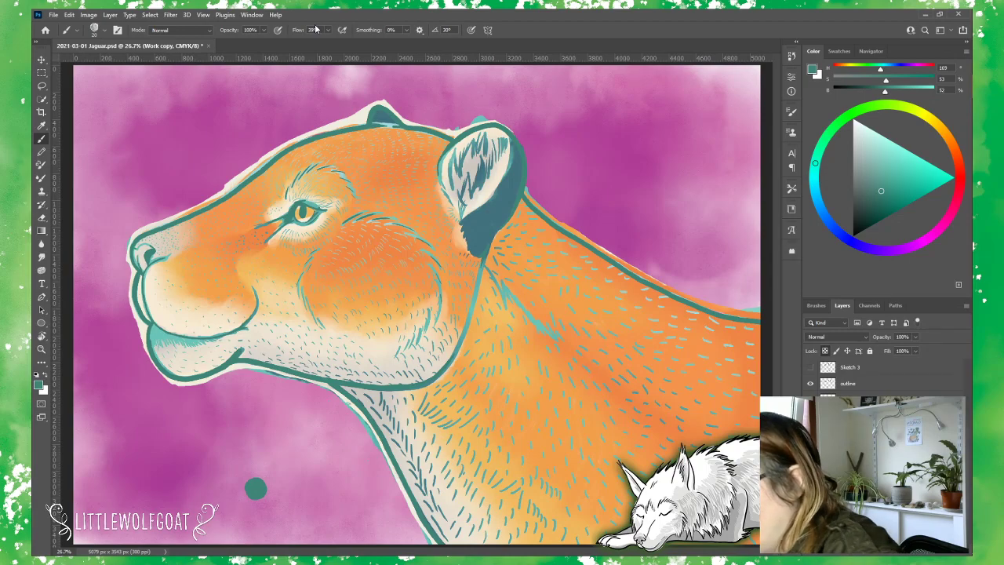
Step: Zoom to 50% on the puma's head and ear, then make Under colours the active layer
left_click(206, 15)
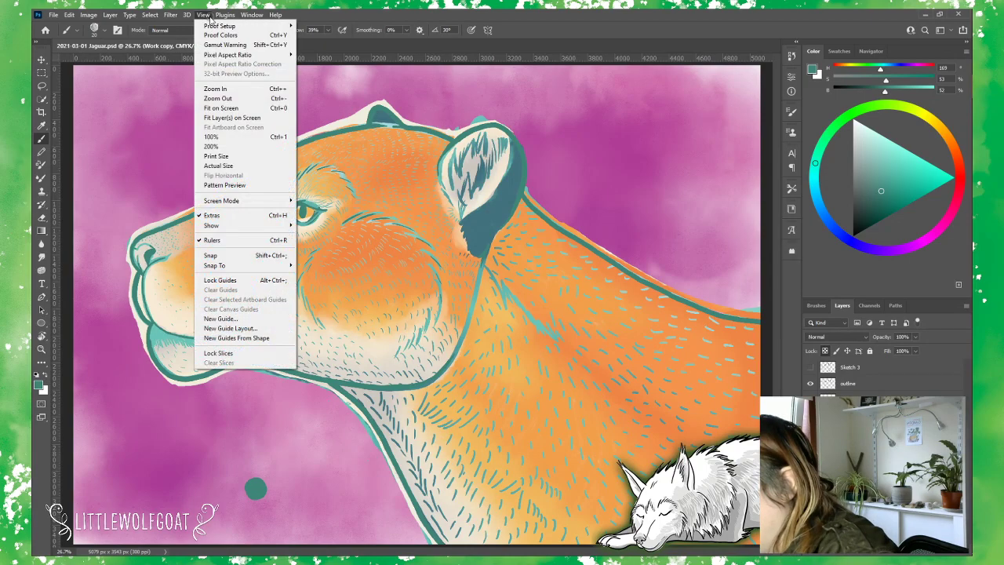
left_click(230, 89)
left_click(205, 15)
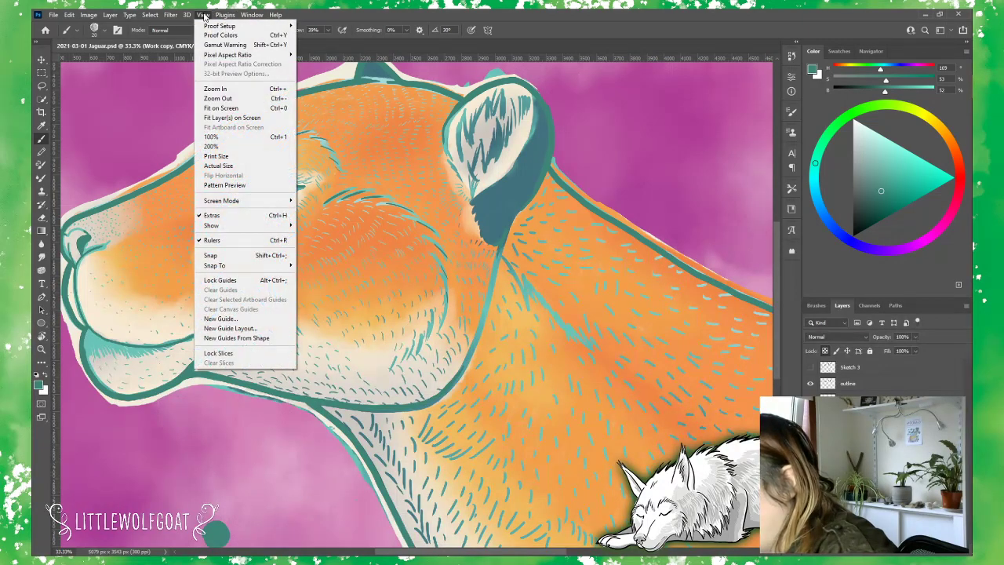
left_click(216, 89)
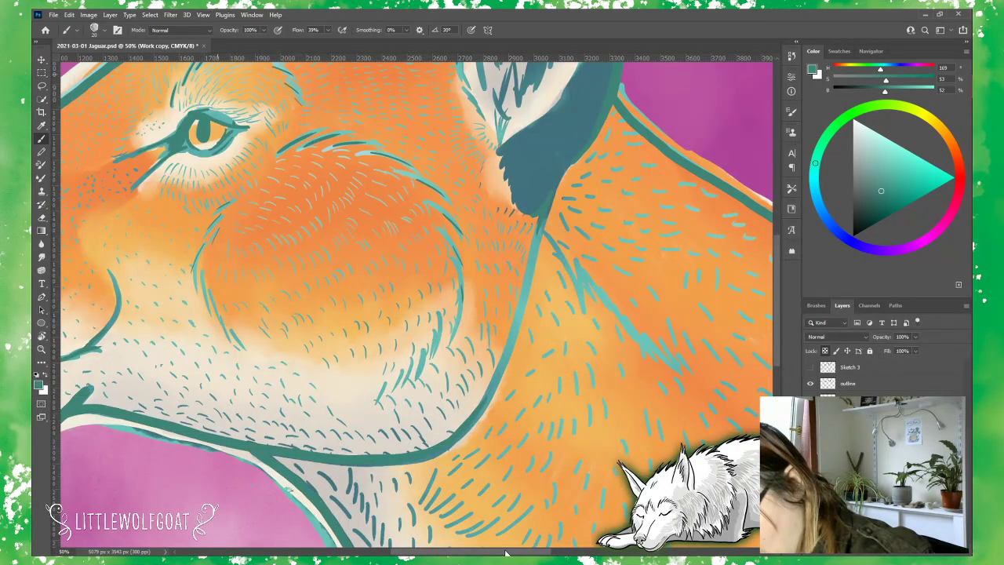
scroll(506, 552, "left", 5)
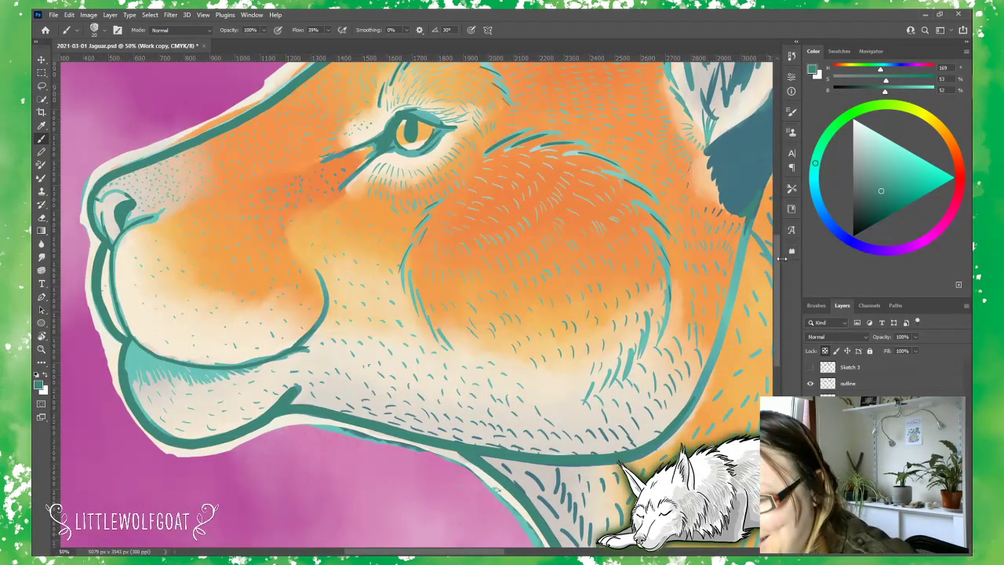
scroll(779, 243, "up", 4)
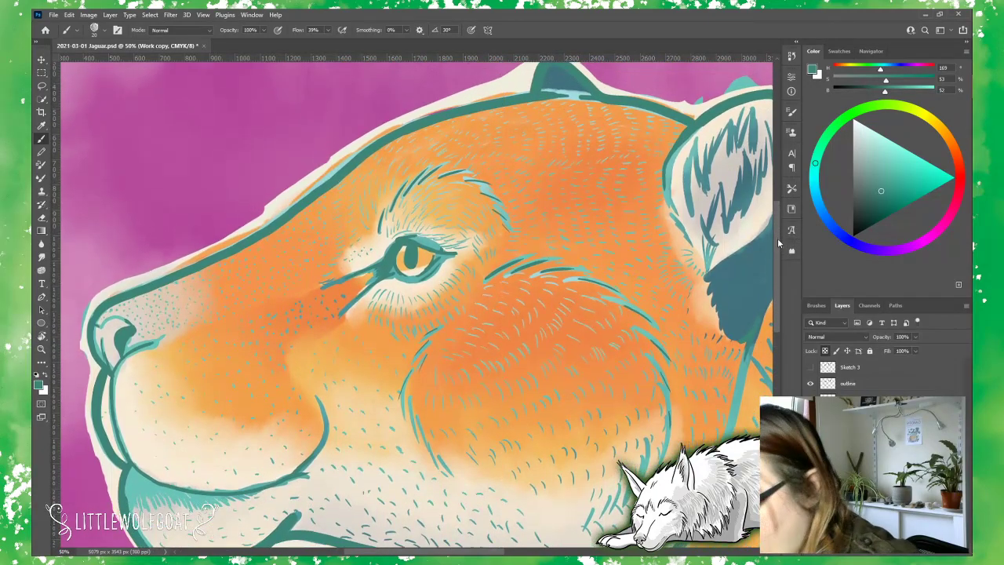
scroll(502, 554, "right", 6)
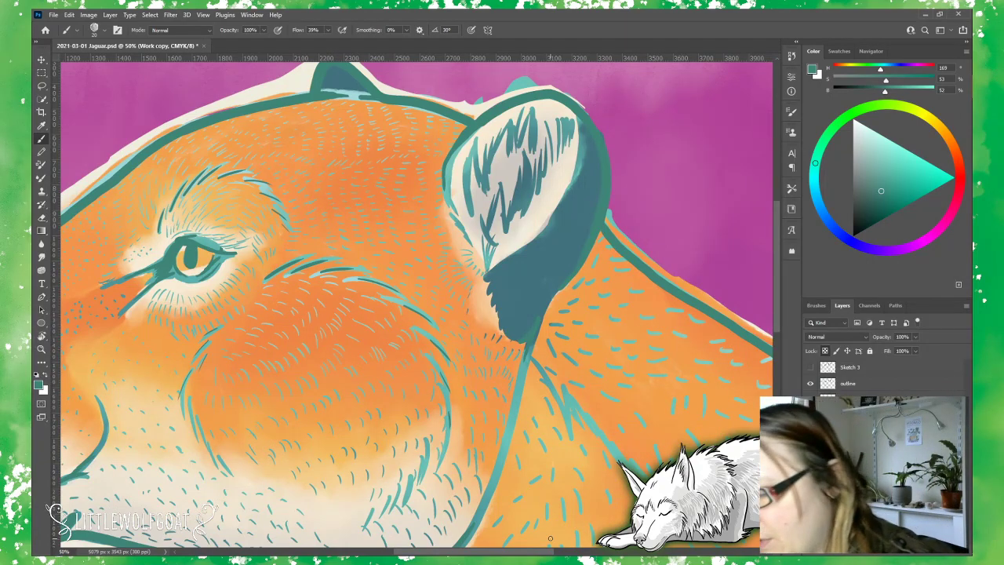
scroll(776, 280, "up", 2)
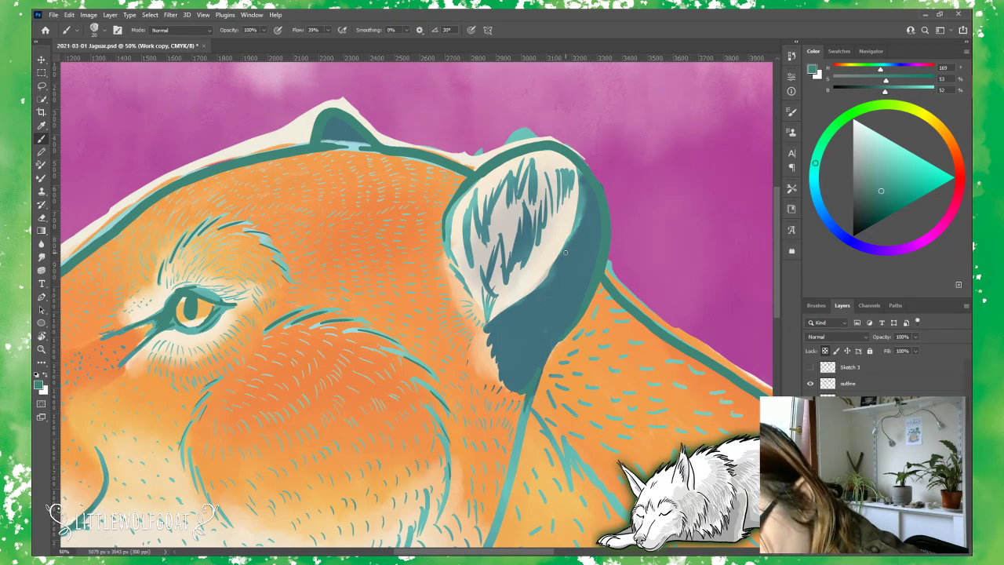
key("alt+bracketleft")
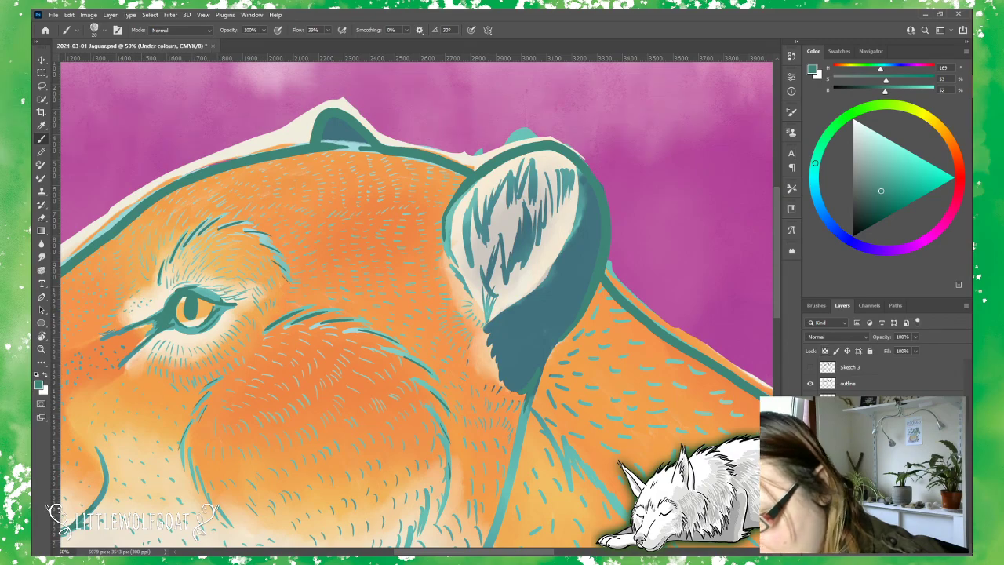
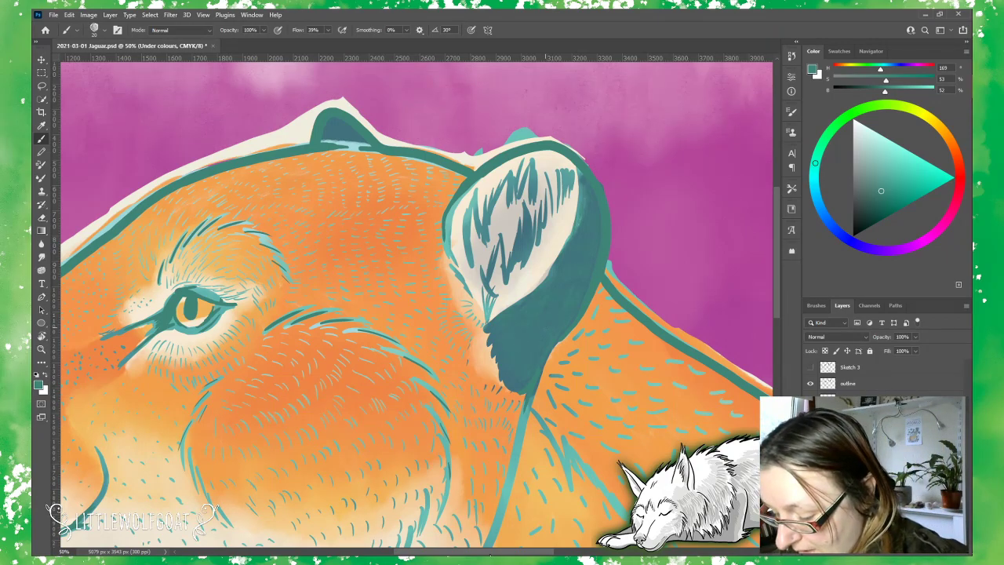
Step: Move the active layer up from Under colours to Work copy with Alt+]
left_click_drag(545, 327, 631, 326)
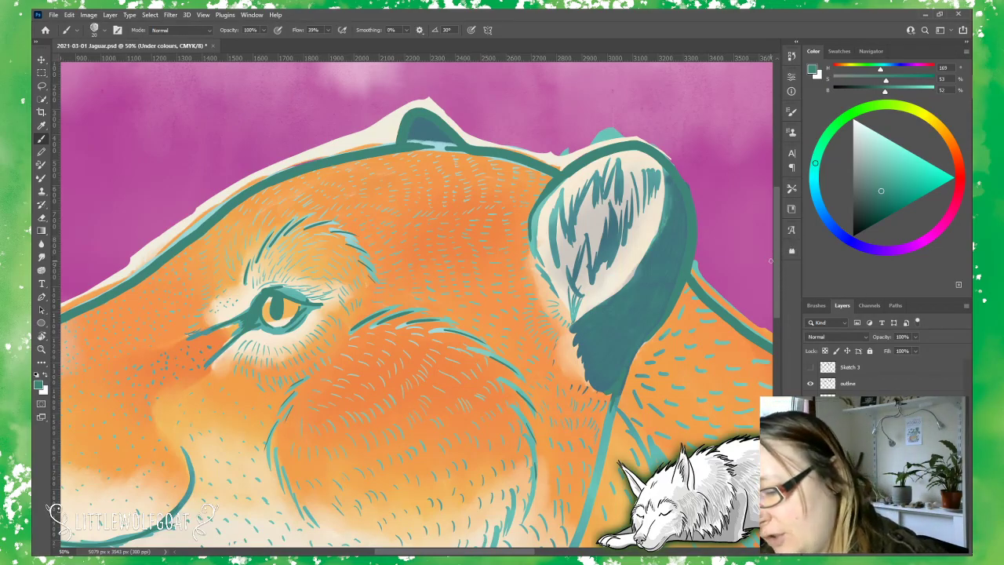
left_click_drag(775, 267, 773, 275)
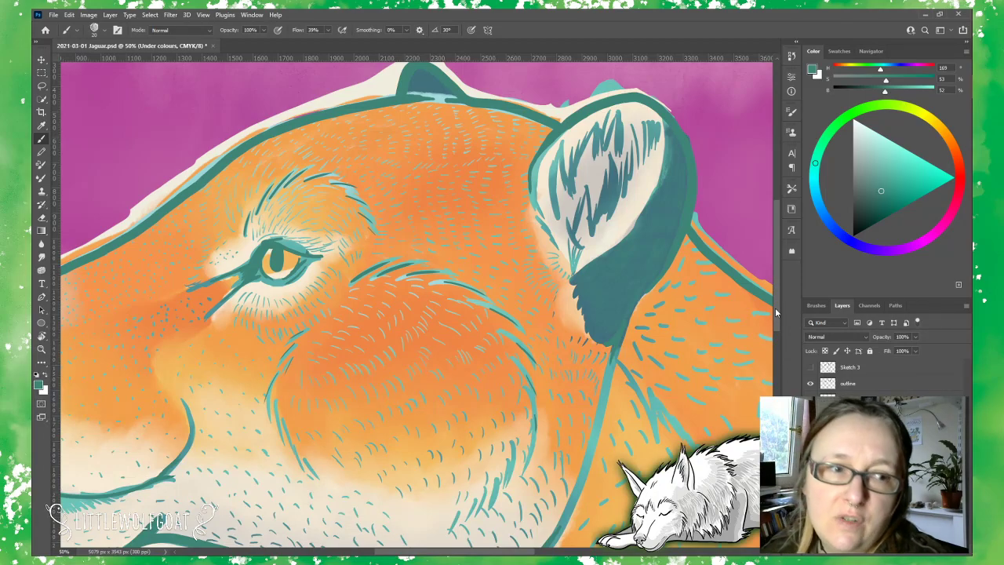
scroll(776, 314, "down", 1)
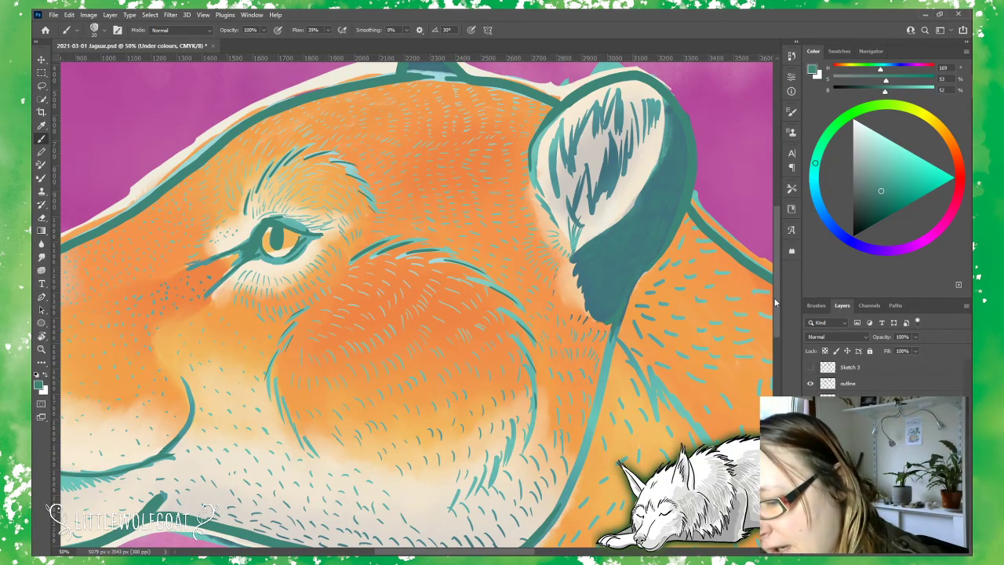
scroll(775, 301, "down", 4)
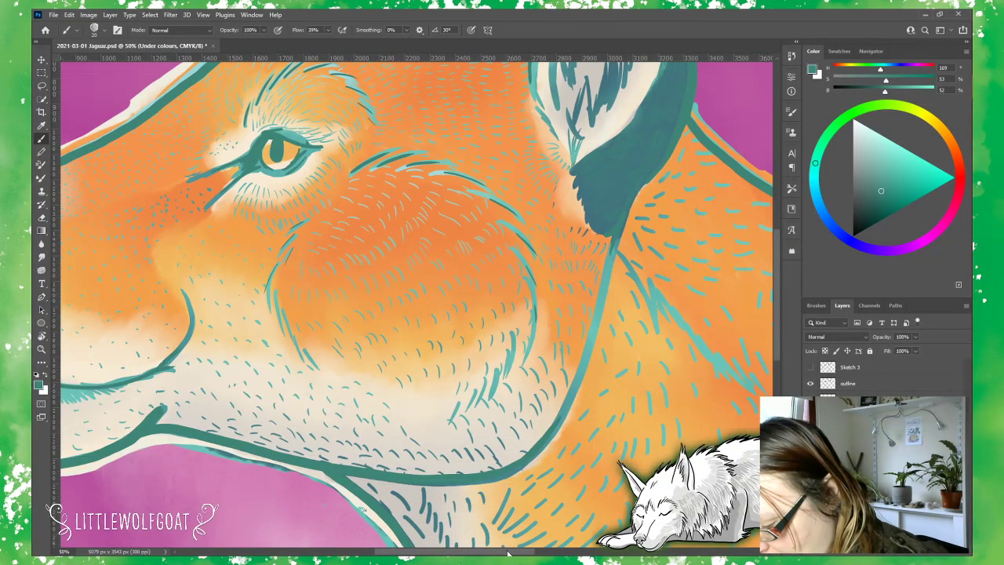
scroll(776, 312, "left", 5)
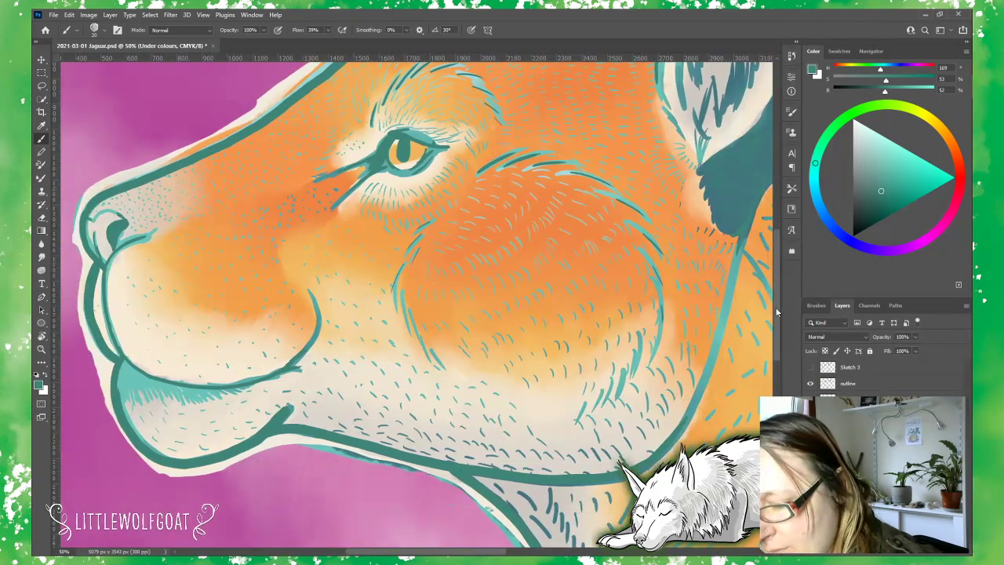
scroll(776, 305, "up", 4)
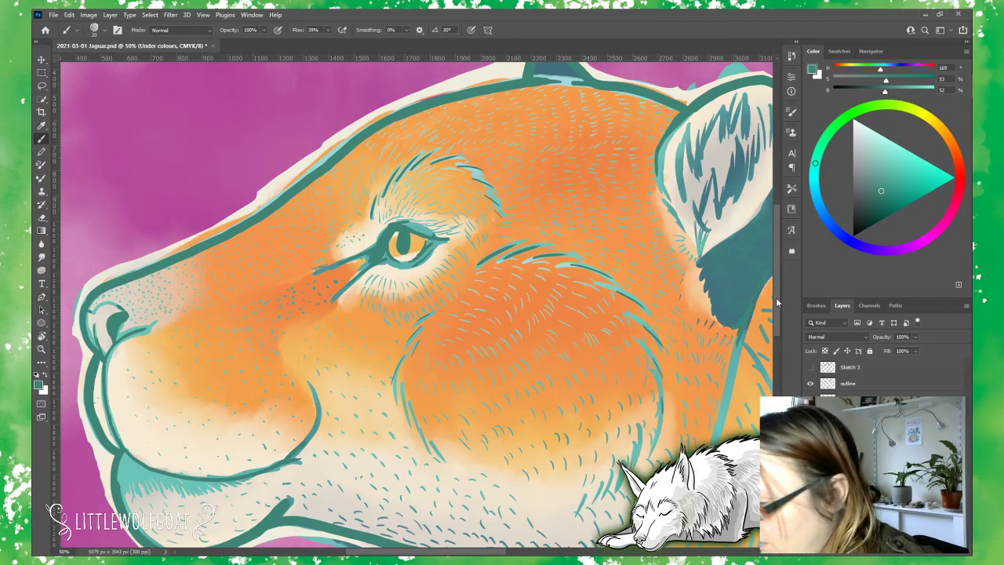
scroll(775, 305, "up", 2)
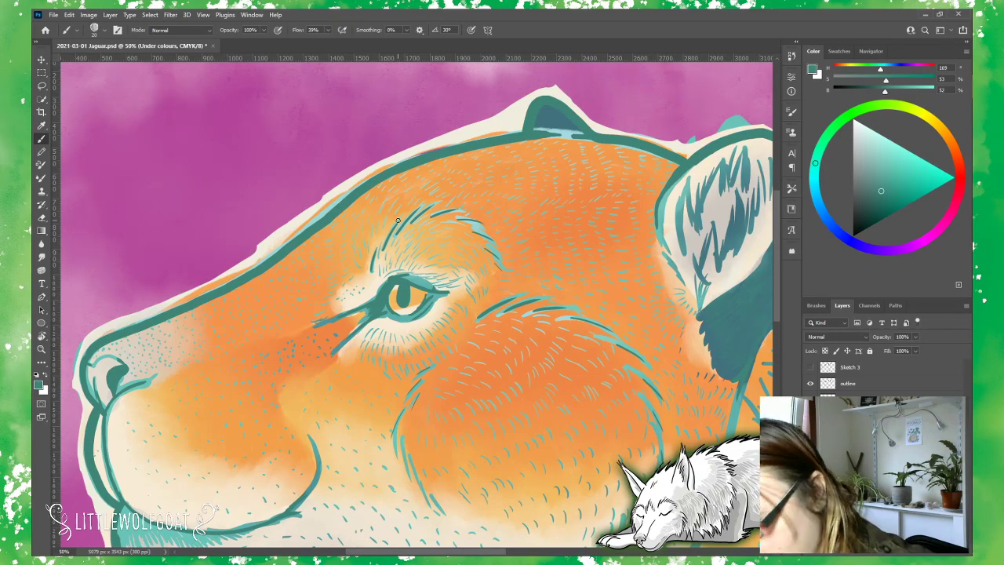
key("alt+]")
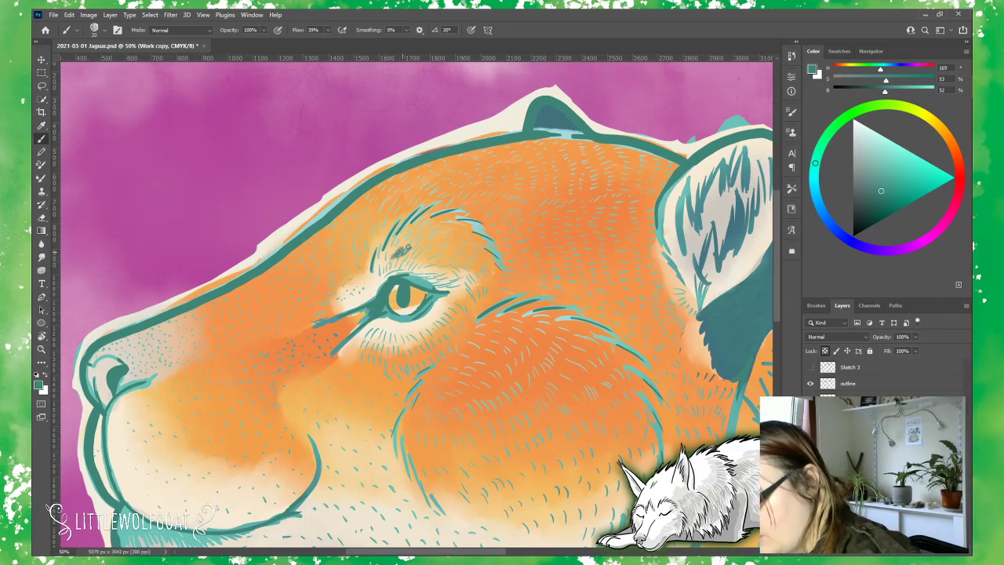
left_click(69, 15)
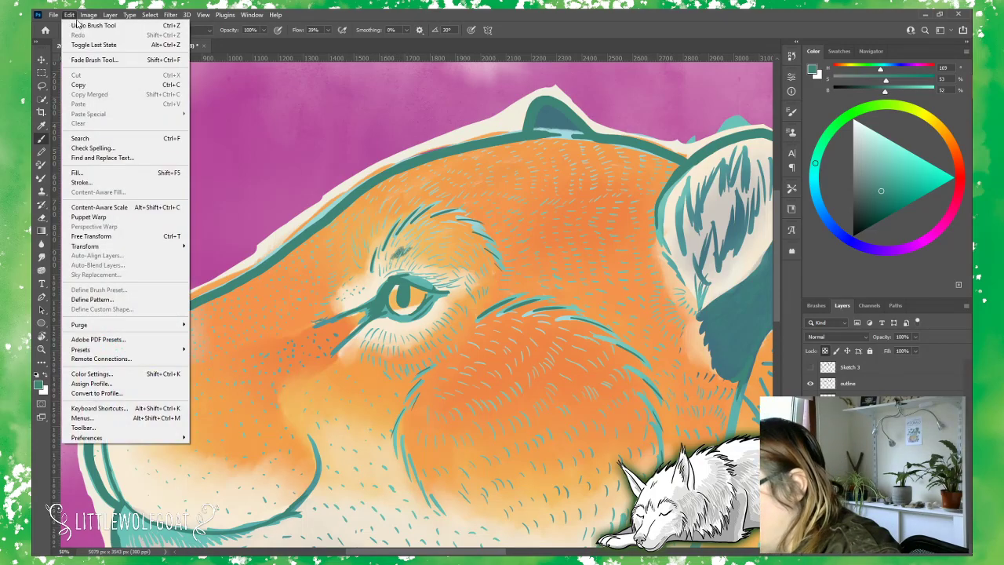
mouse_move(88, 14)
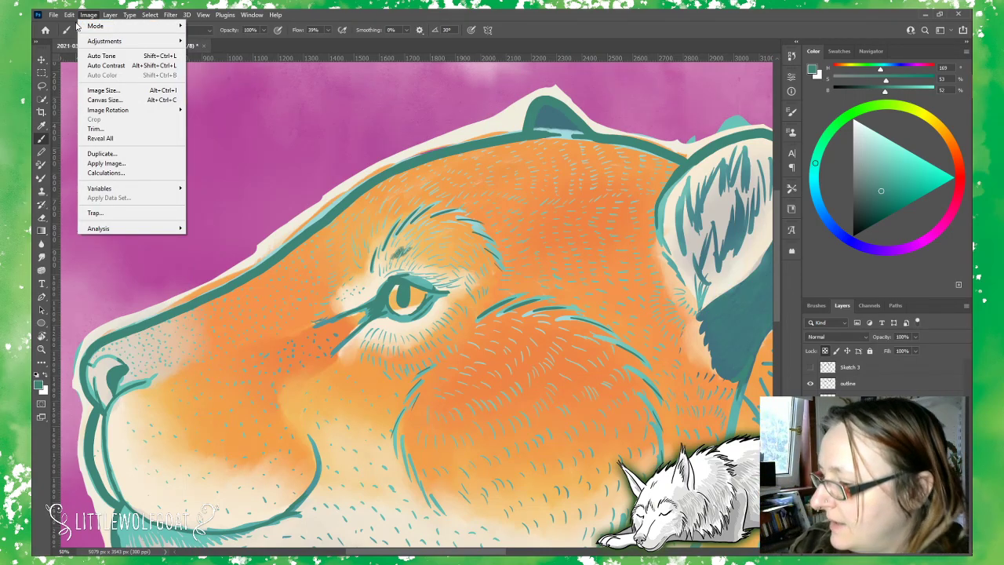
left_click(590, 47)
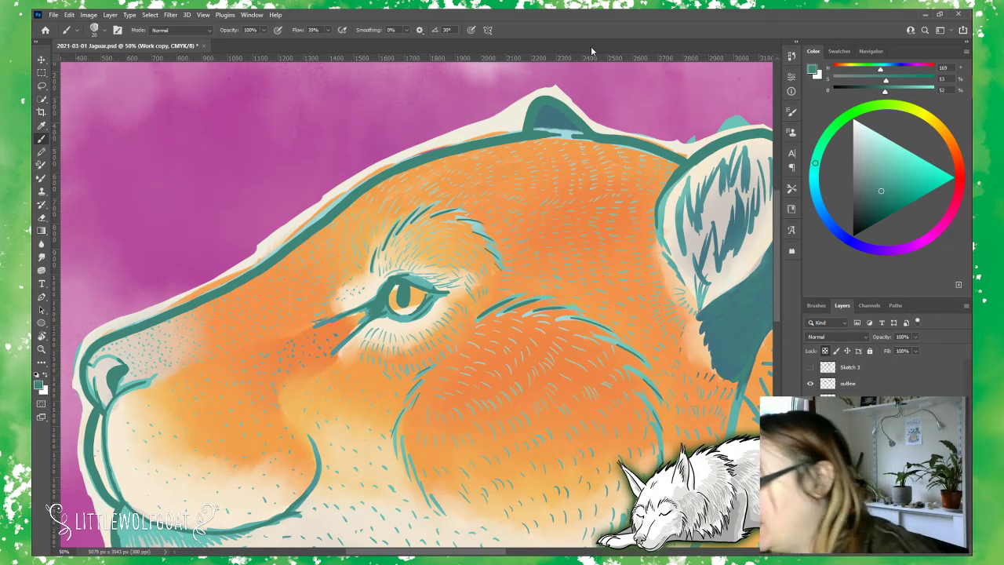
Step: Select Kyle's Paintbox Gouache Detail Round at 26 px and paint a teal stroke on the cheek
left_click(100, 31)
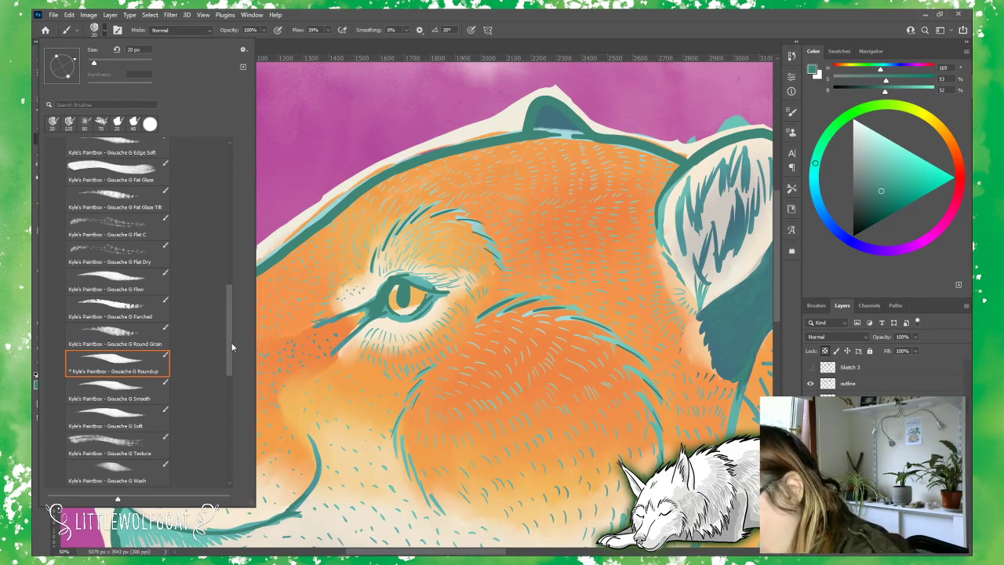
mouse_move(230, 343)
left_mouse_down()
mouse_move(233, 440)
mouse_move(233, 223)
left_mouse_up()
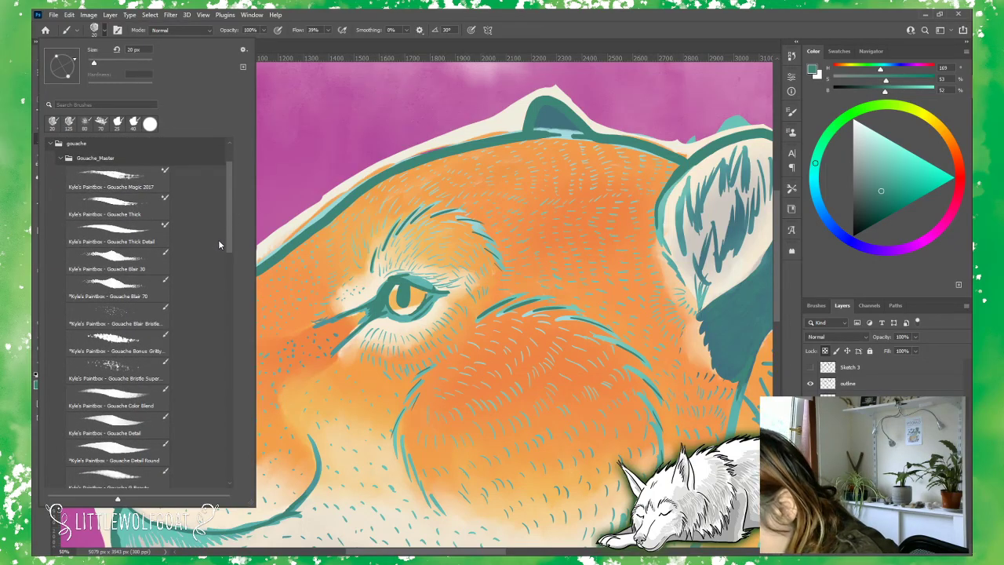
left_click_drag(230, 242, 230, 269)
left_click(113, 358)
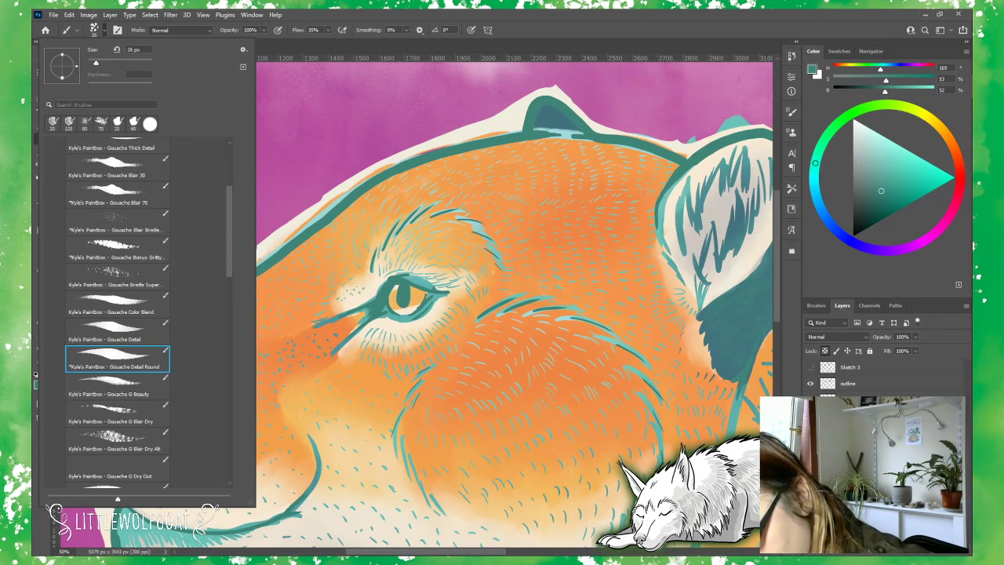
left_click(469, 456)
mouse_move(462, 464)
left_mouse_down()
mouse_move(507, 432)
mouse_move(489, 455)
mouse_move(514, 441)
left_mouse_up()
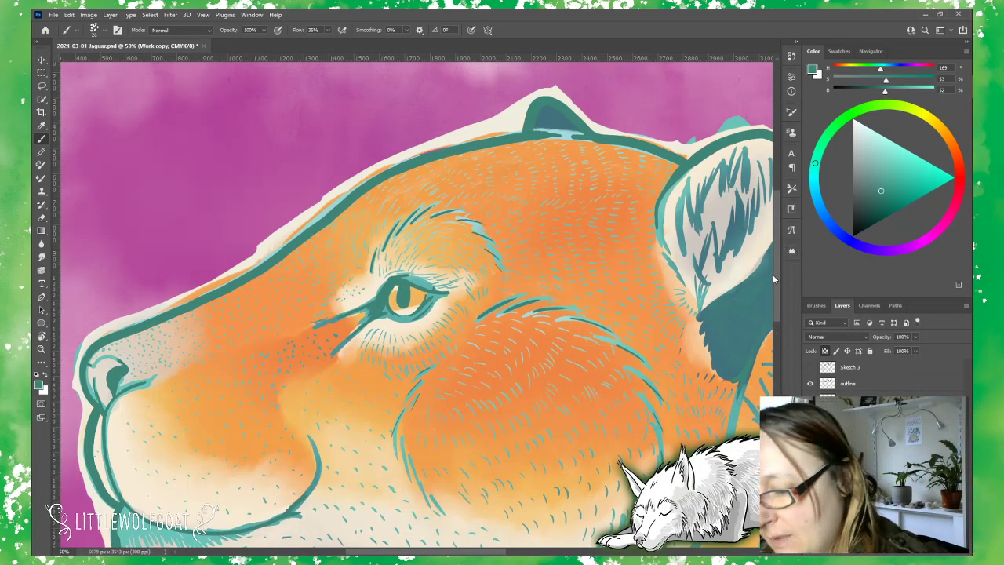
scroll(773, 278, "down", 3)
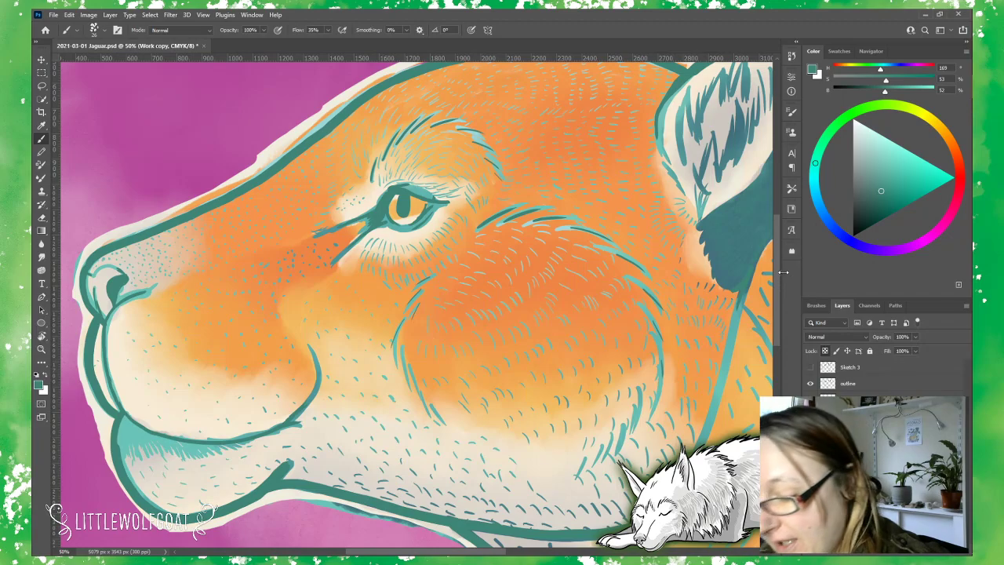
scroll(775, 295, "down", 3)
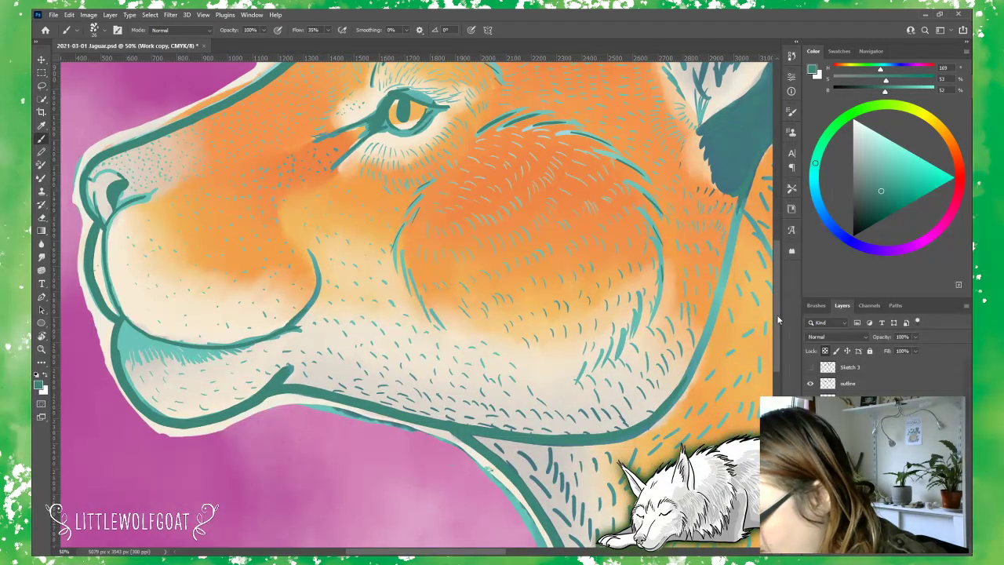
left_click_drag(777, 312, 777, 284)
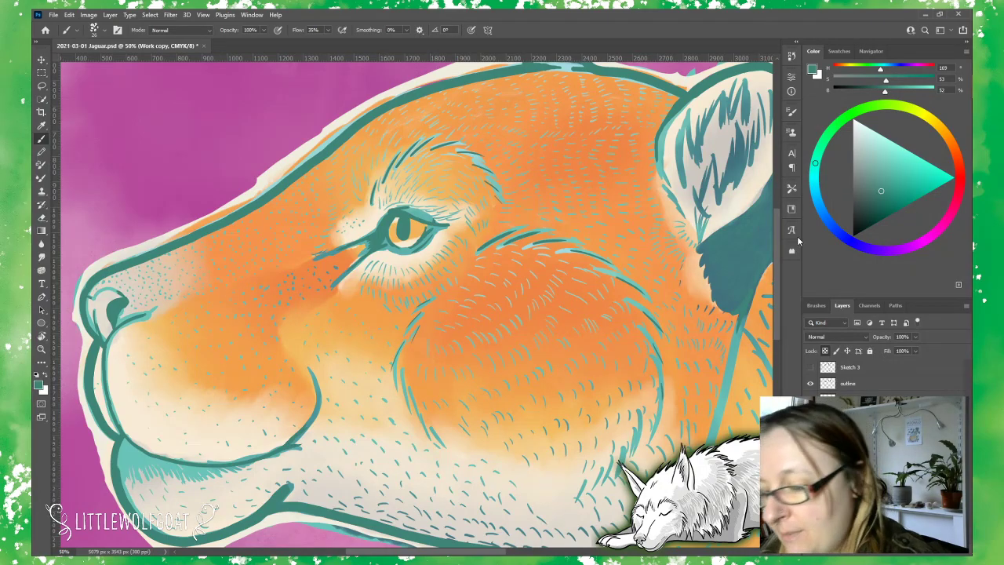
scroll(777, 224, "up", 2)
scroll(779, 229, "up", 1)
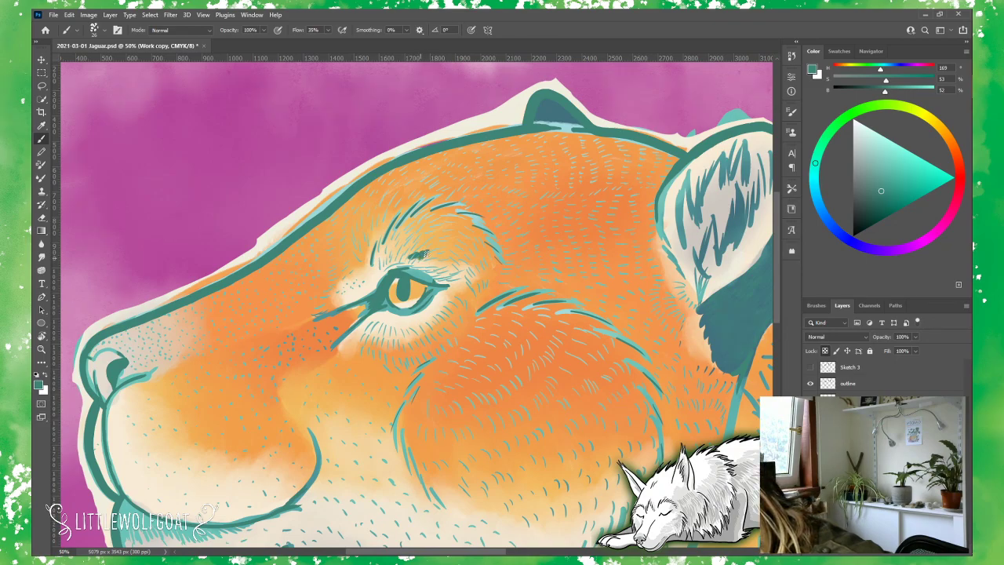
Step: Paint dark teal spots up the brow and beside the eye's outer corner
left_click_drag(422, 255, 440, 261)
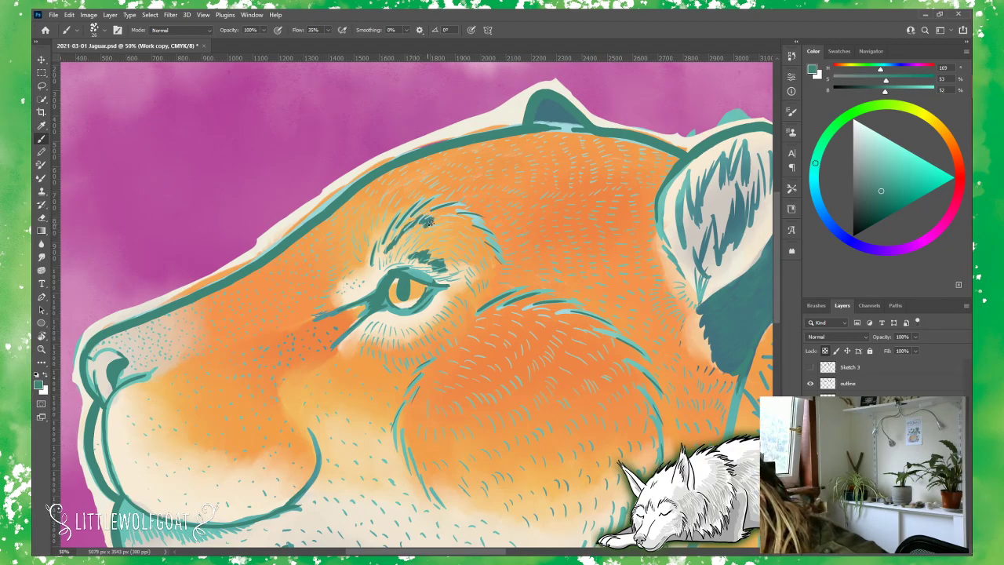
left_click_drag(429, 231, 436, 234)
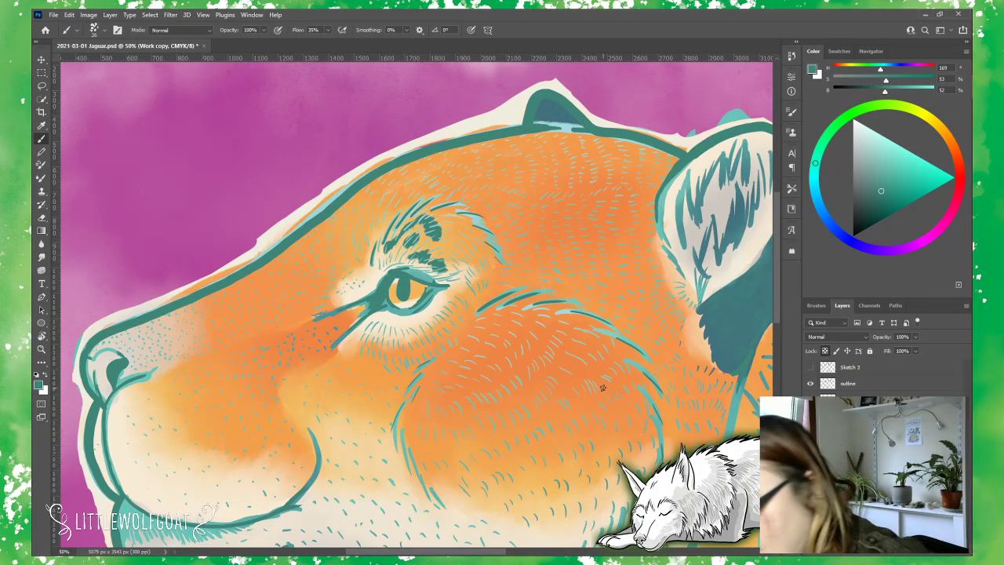
left_click_drag(455, 217, 465, 227)
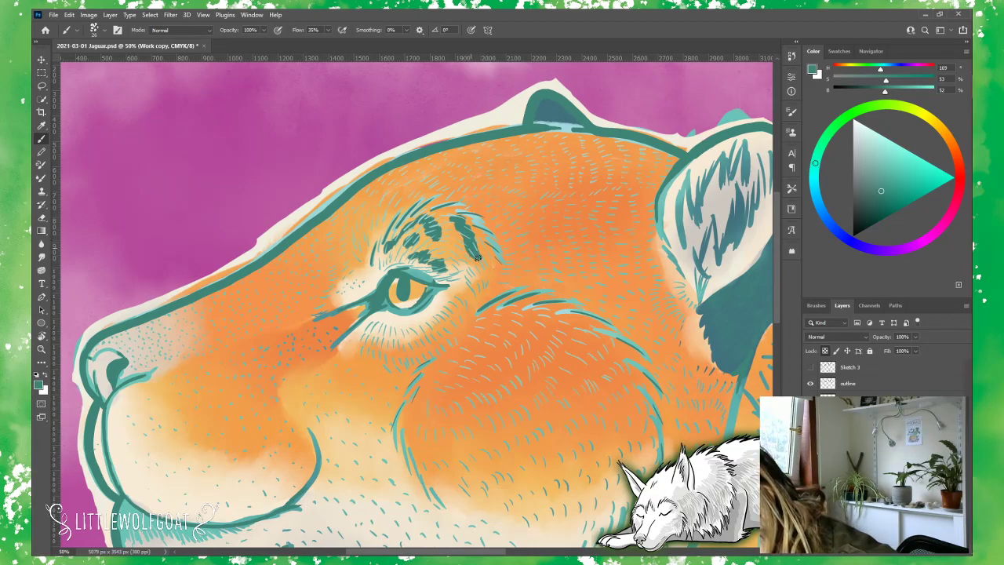
left_click_drag(476, 256, 473, 235)
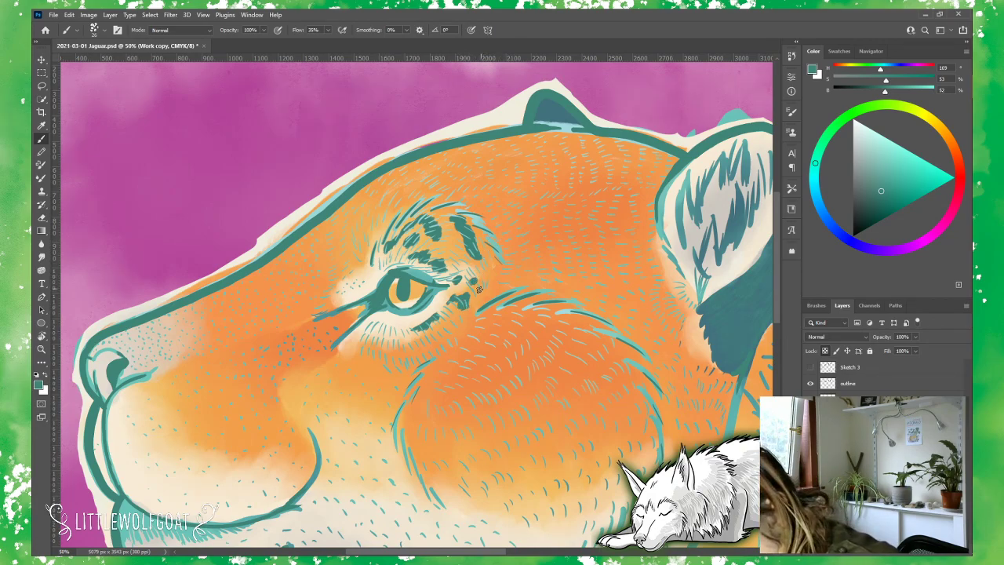
mouse_move(484, 279)
left_mouse_down()
mouse_move(478, 290)
mouse_move(507, 281)
left_mouse_up()
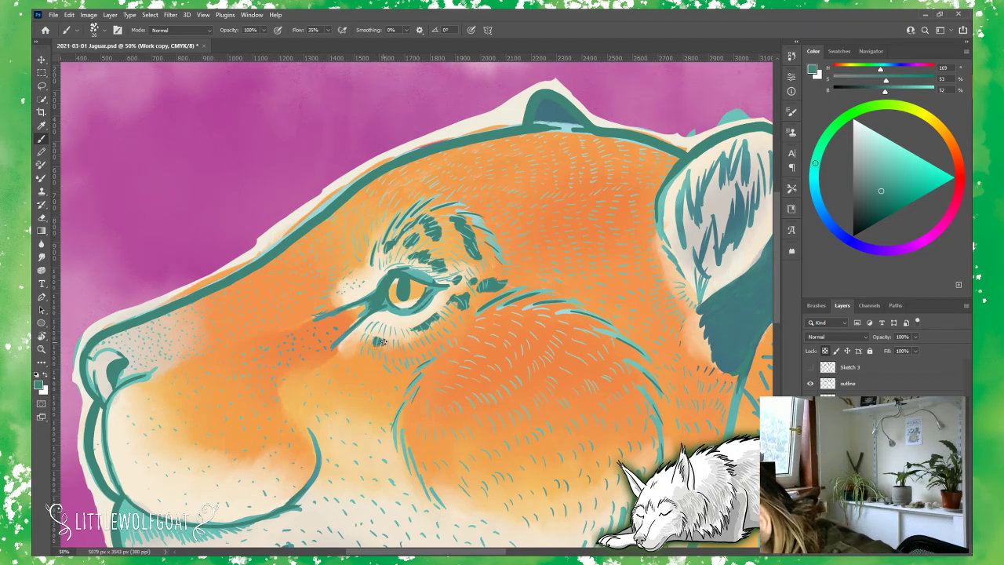
Step: Add three short teal hair strokes below the eye and a dark spot extending down the cheek
left_click_drag(384, 342, 385, 371)
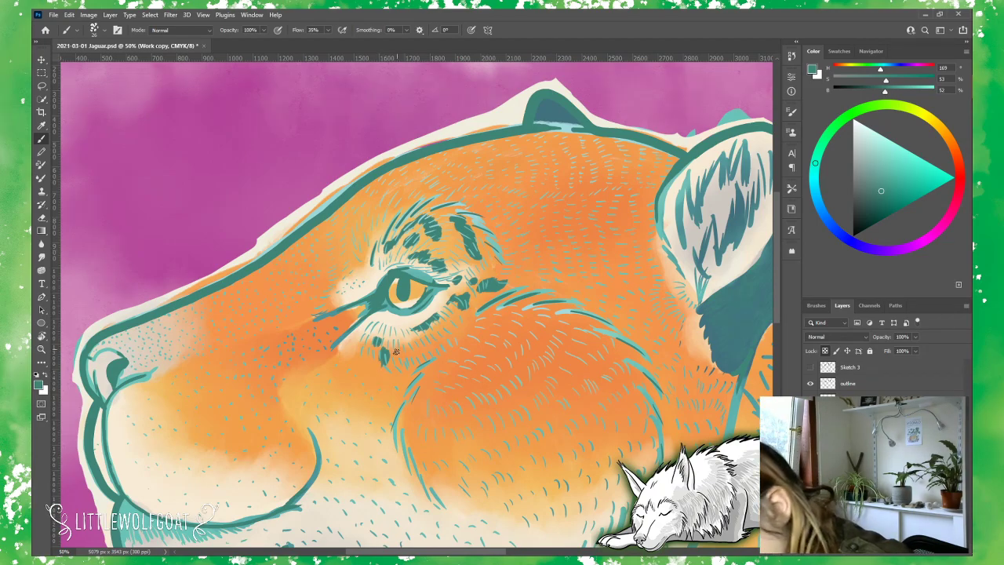
left_click_drag(400, 340, 405, 356)
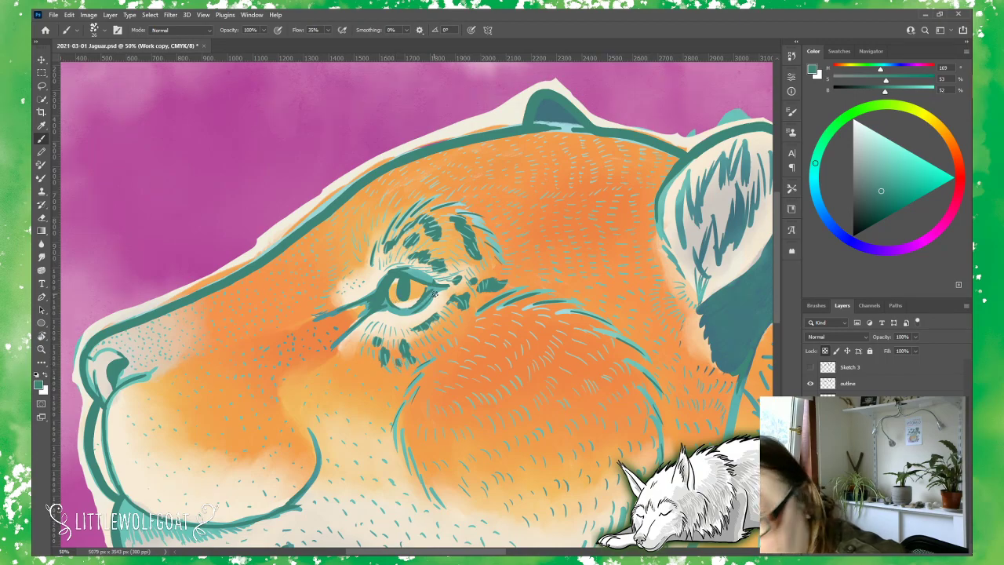
left_click_drag(421, 344, 429, 359)
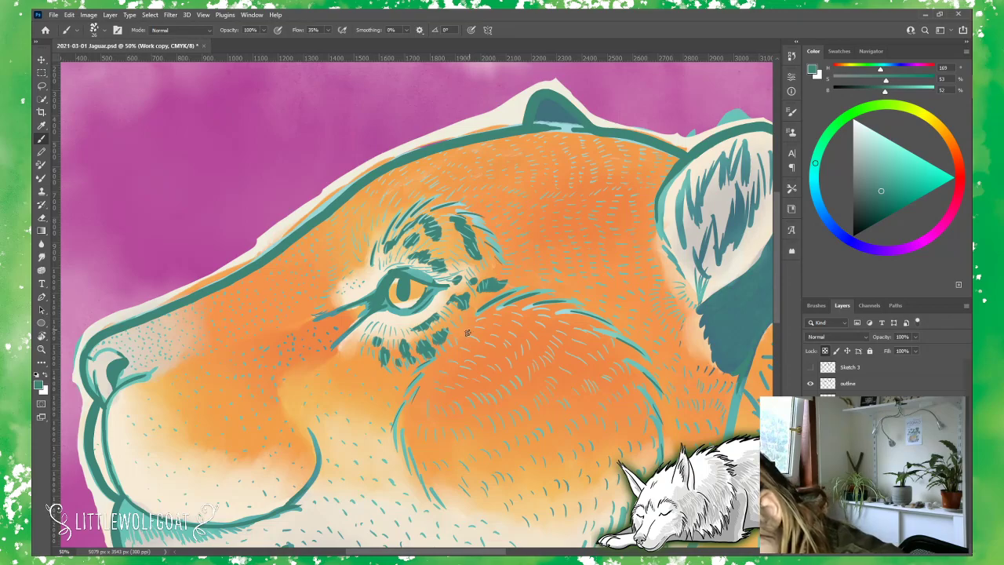
left_click_drag(466, 332, 481, 361)
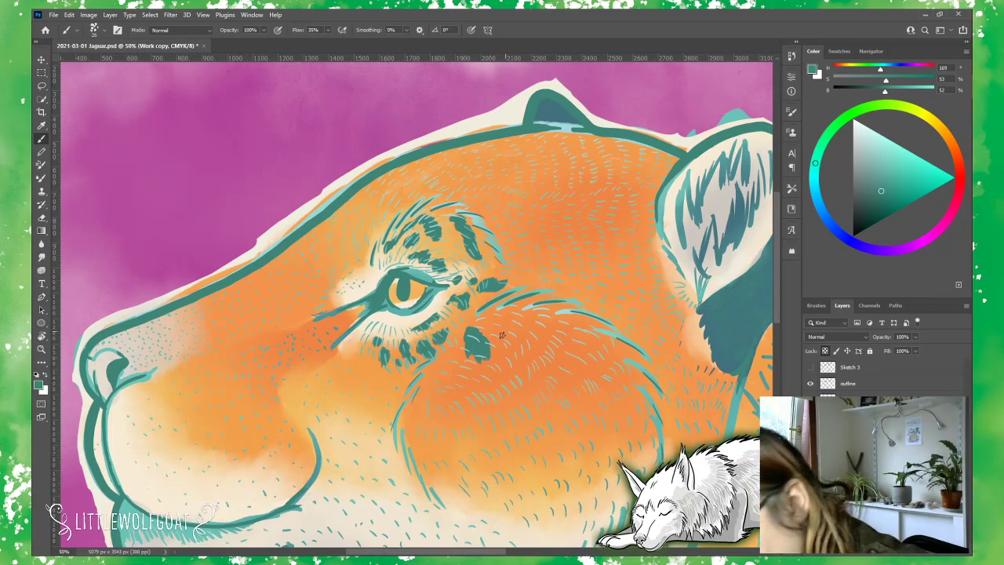
mouse_move(486, 362)
left_mouse_down()
mouse_move(489, 397)
mouse_move(497, 371)
mouse_move(504, 379)
left_mouse_up()
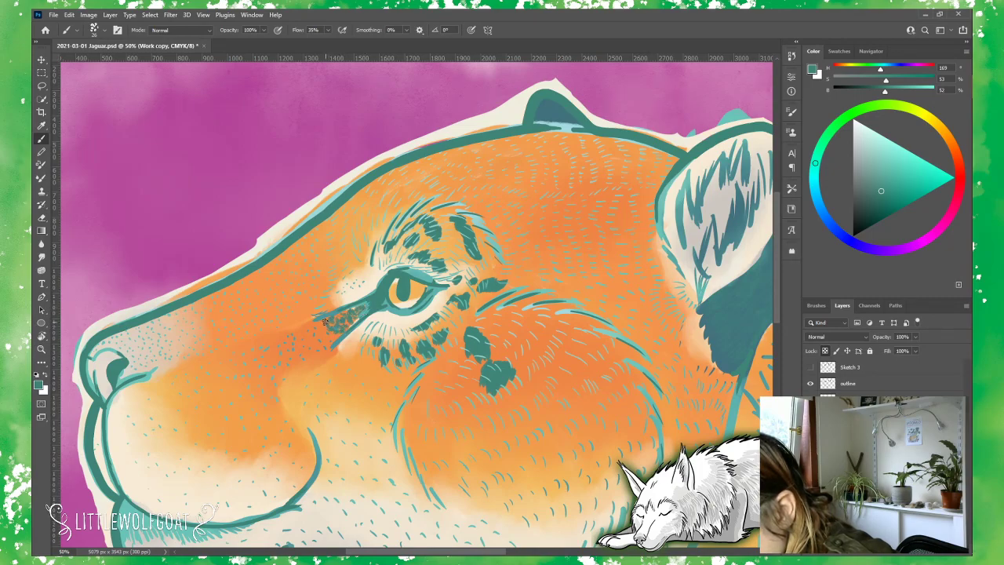
Step: Stipple teal dots left of and below the eye, plus a dark spot beneath it
left_click_drag(324, 321, 333, 340)
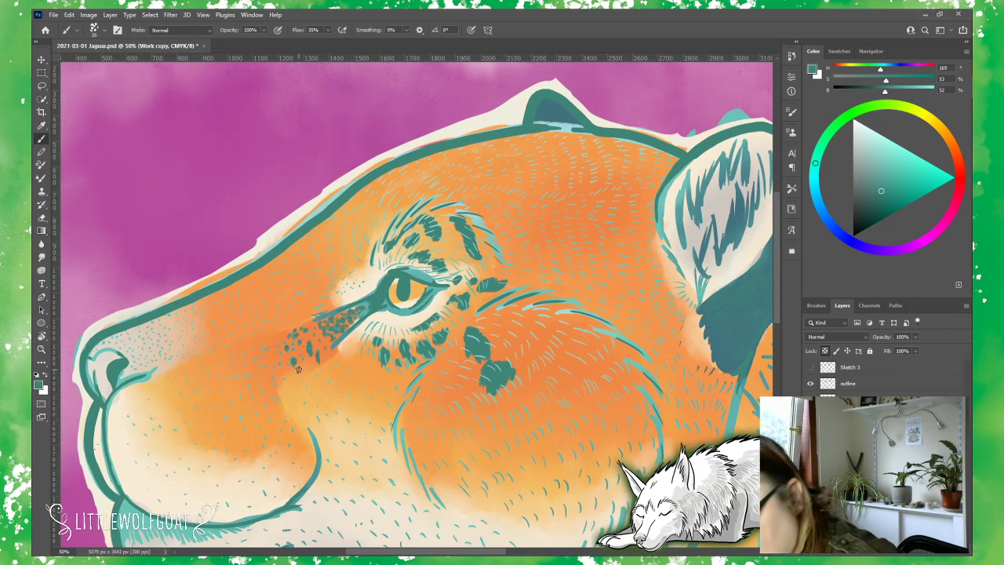
left_click(299, 375)
left_click(302, 381)
left_click(307, 389)
left_click(308, 391)
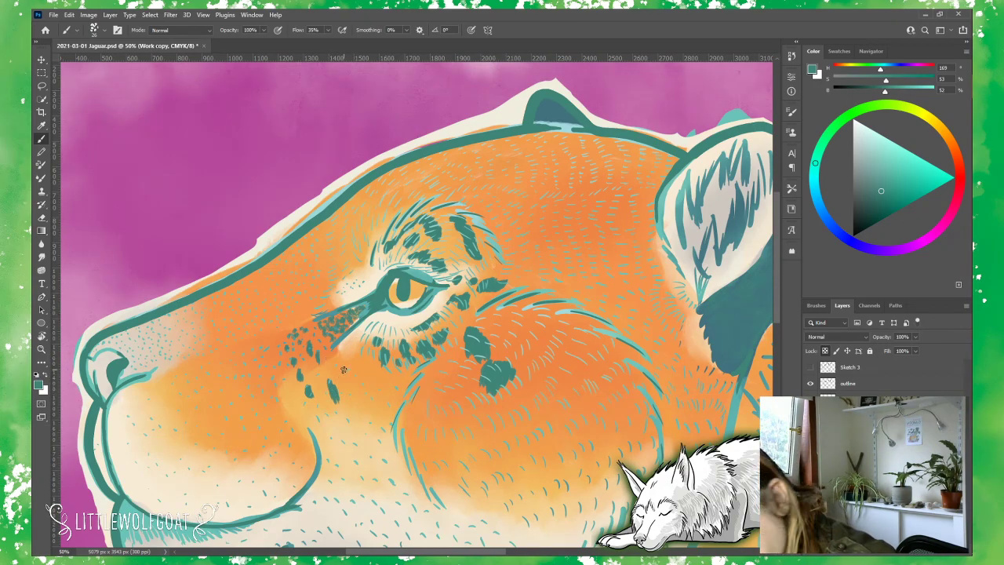
left_click_drag(342, 375, 356, 392)
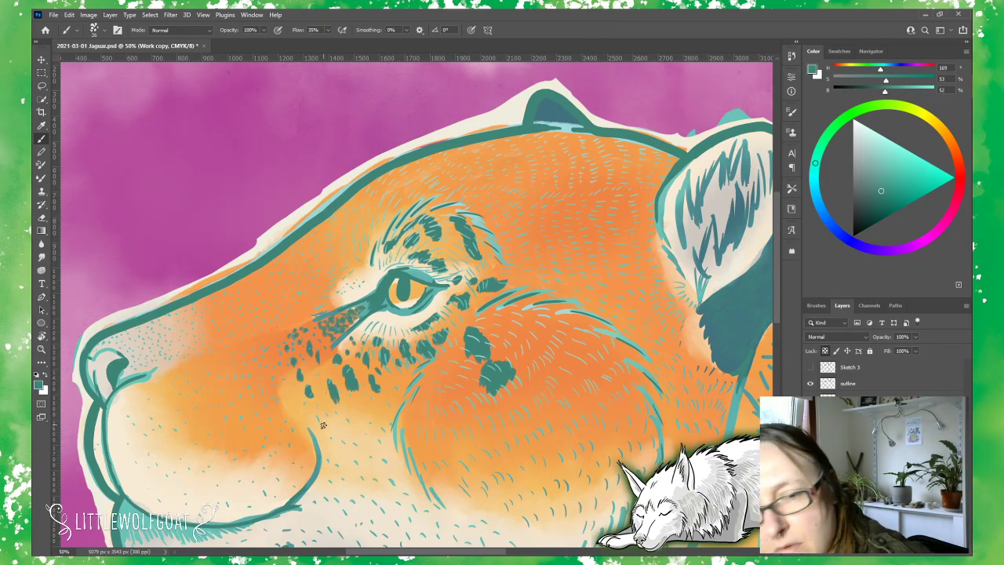
Step: Paint and darken a row of small teal spots on the cheek, then short brow fur strokes
mouse_move(321, 424)
left_mouse_down()
mouse_move(342, 454)
mouse_move(340, 421)
mouse_move(350, 459)
mouse_move(356, 435)
mouse_move(344, 403)
mouse_move(346, 430)
mouse_move(356, 428)
mouse_move(360, 377)
mouse_move(354, 434)
mouse_move(364, 453)
mouse_move(357, 435)
mouse_move(361, 441)
mouse_move(354, 413)
left_mouse_up()
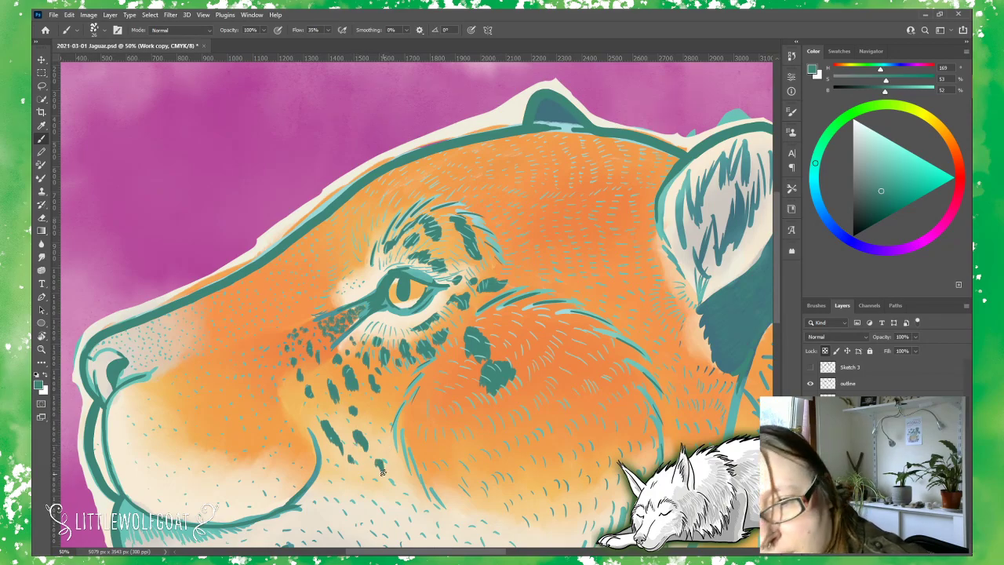
left_click_drag(363, 409, 376, 431)
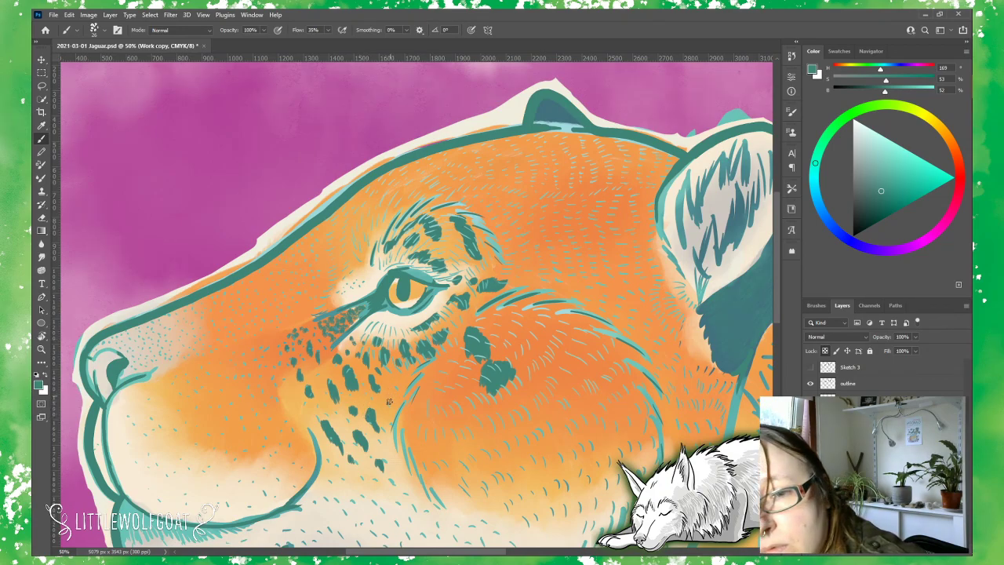
mouse_move(389, 398)
left_mouse_down()
mouse_move(396, 404)
mouse_move(400, 389)
left_mouse_up()
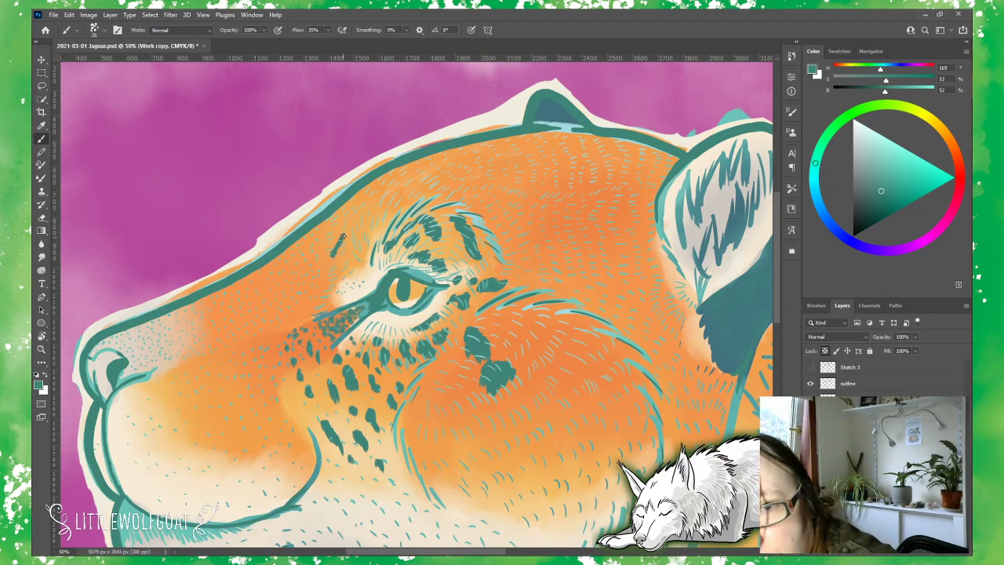
left_click_drag(343, 236, 361, 224)
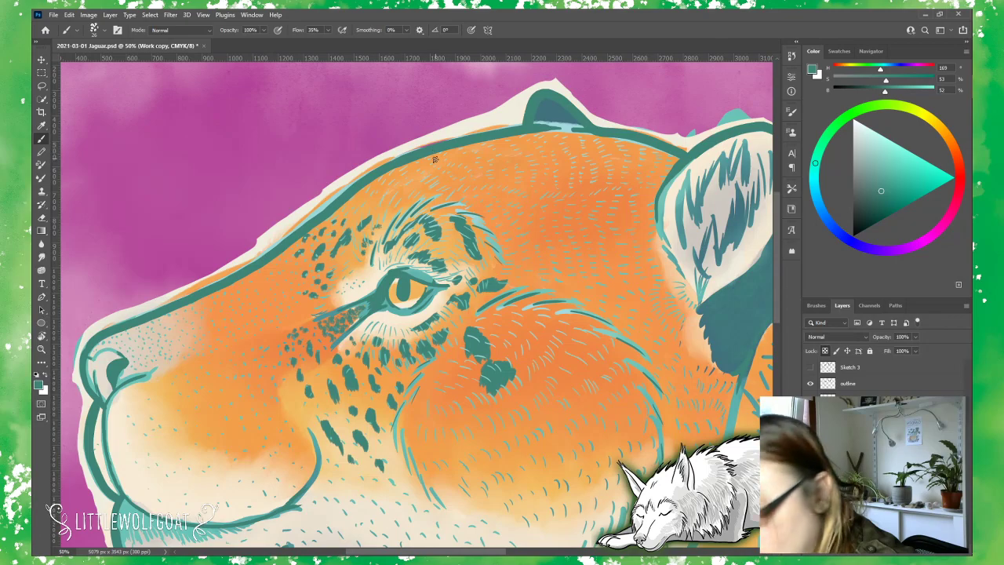
Step: Paint three dark teal spots across the forehead above the eye
left_click_drag(409, 191, 422, 191)
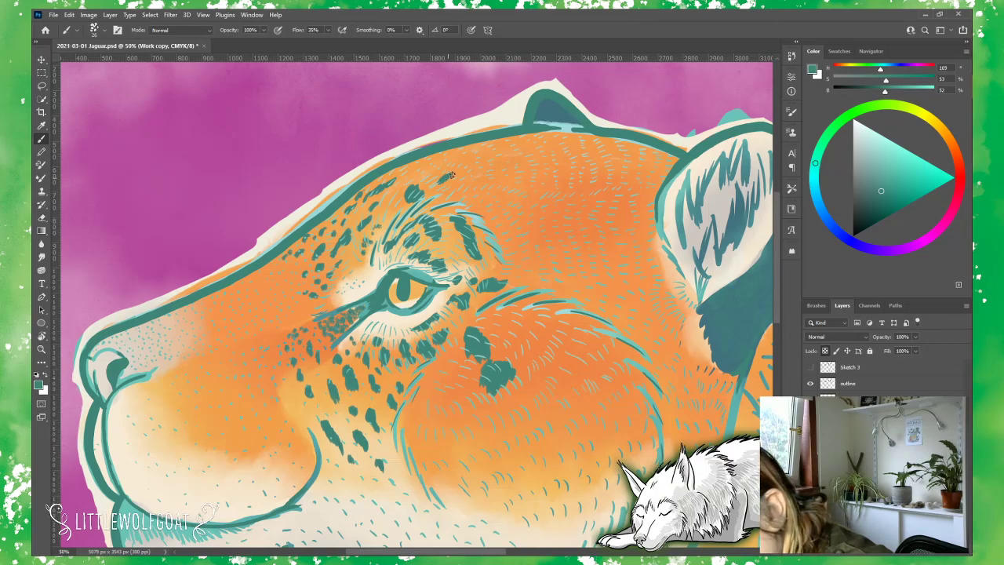
left_click_drag(458, 183, 463, 174)
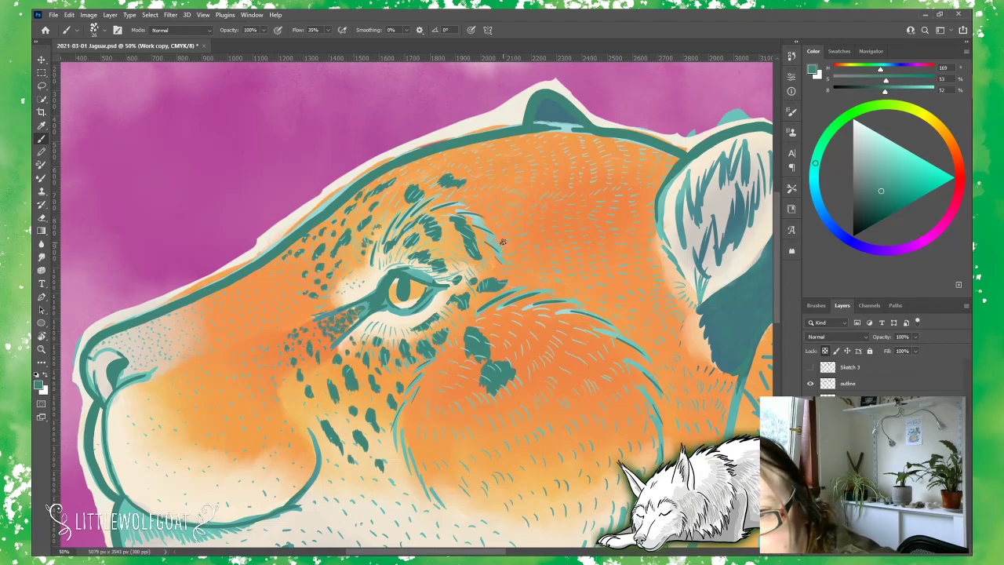
left_click_drag(503, 242, 516, 226)
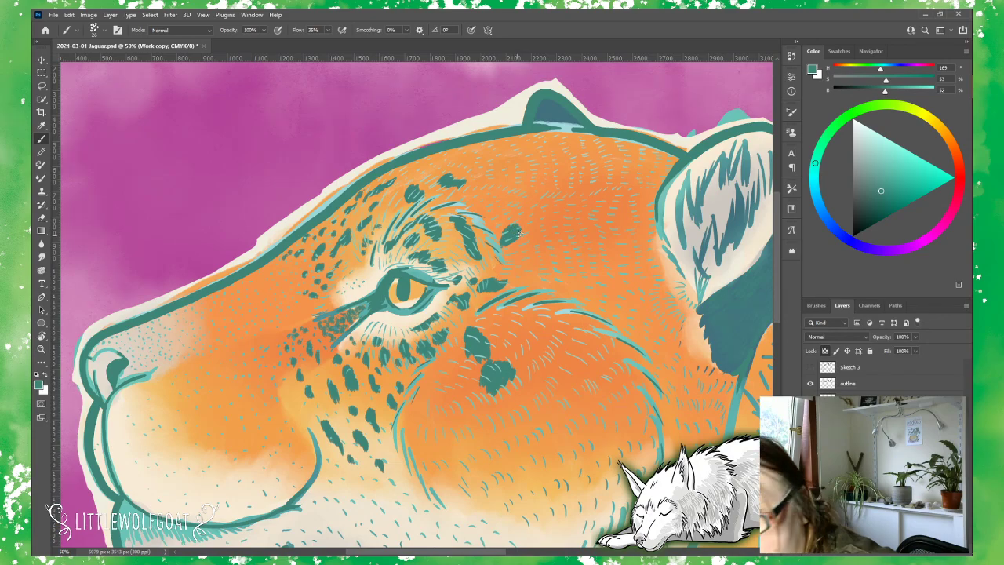
Step: Check the brush picker, then paint two forehead spots and hatch the fur right of the eye
right_click(486, 195)
right_click(487, 194)
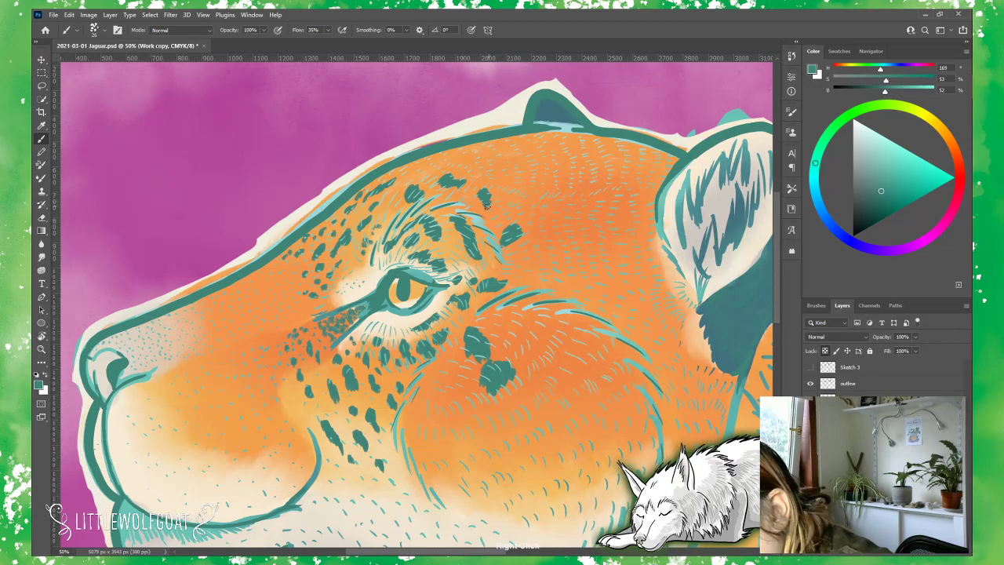
right_click(494, 216)
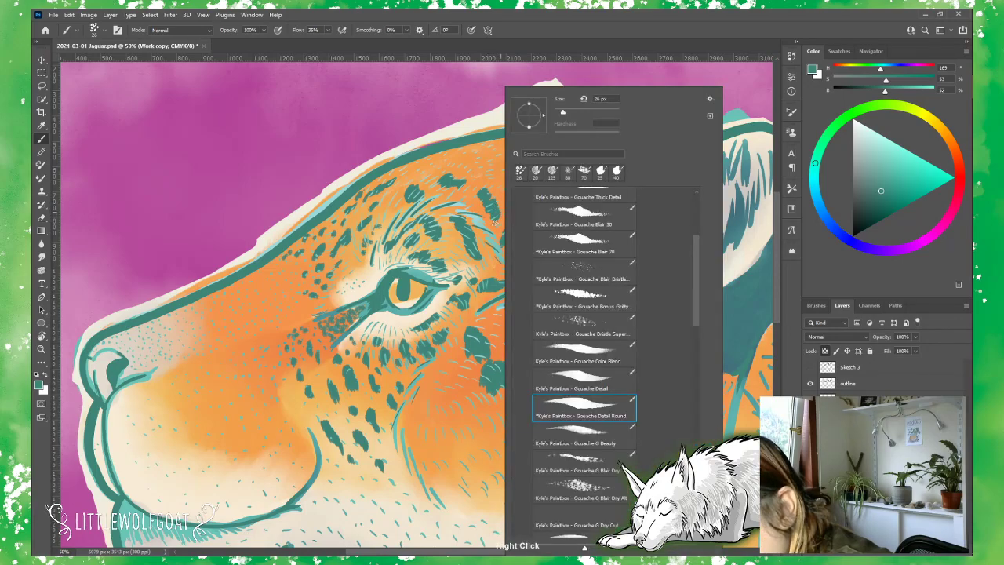
right_click(495, 220)
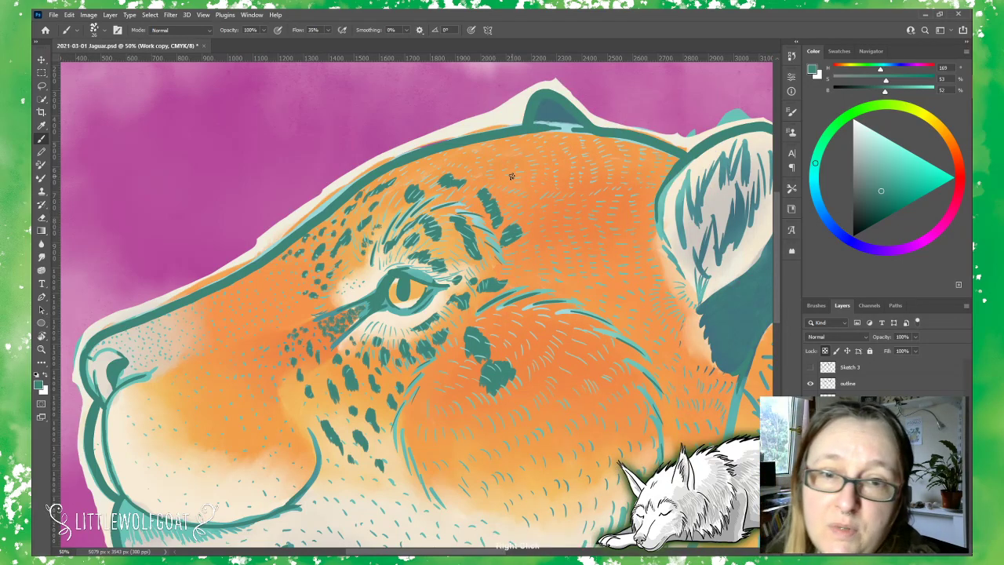
left_click_drag(514, 197, 521, 201)
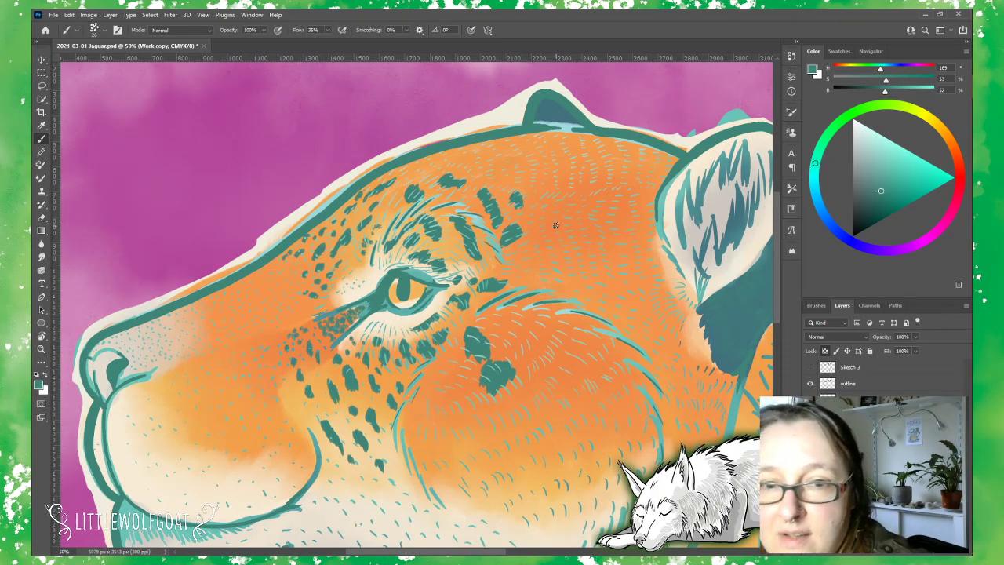
left_click_drag(511, 256, 536, 248)
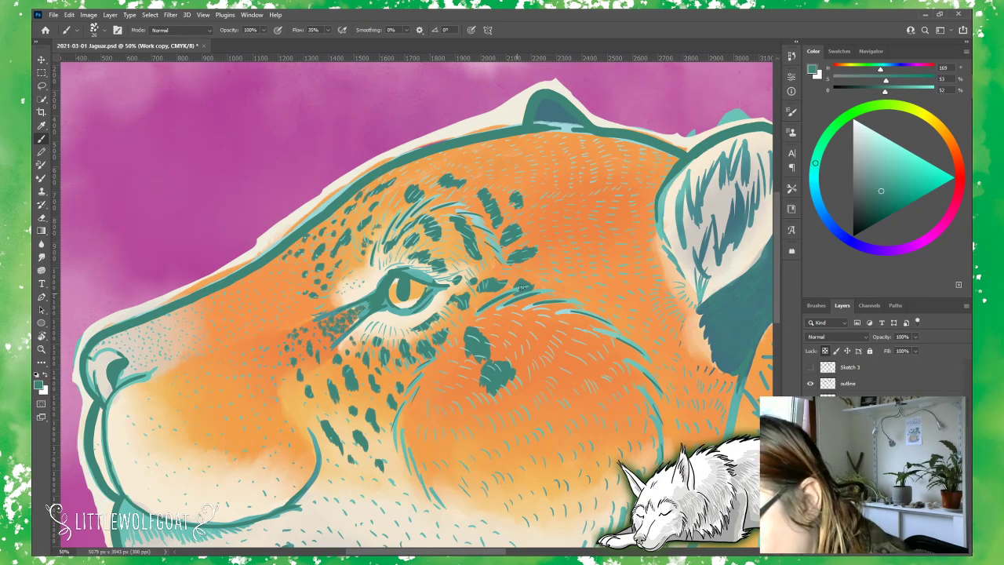
mouse_move(530, 289)
left_mouse_down()
mouse_move(522, 338)
mouse_move(541, 309)
mouse_move(524, 324)
mouse_move(525, 334)
mouse_move(539, 329)
left_mouse_up()
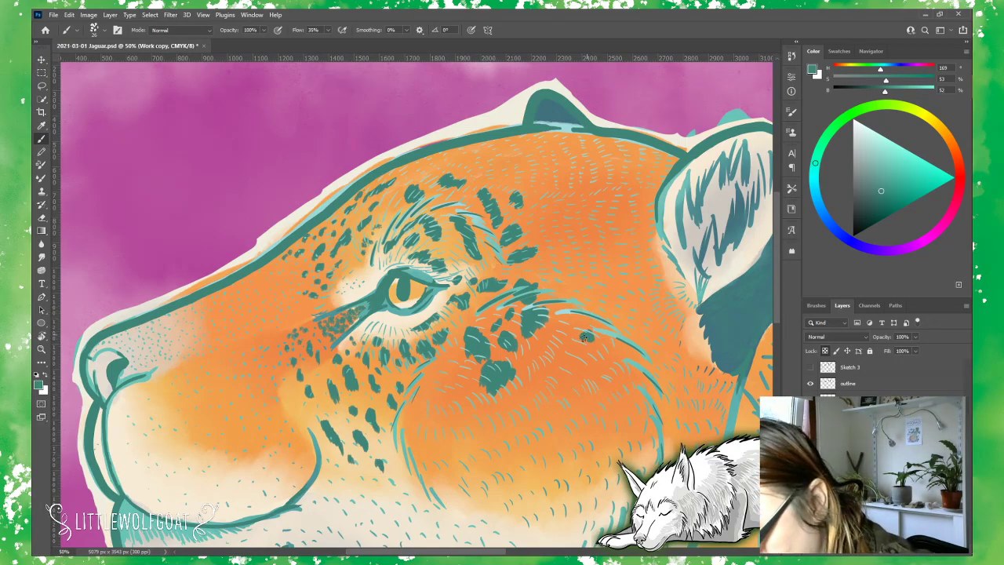
Step: Paint dark teal cheek spots behind the eye and carry the ear shading down the neck
mouse_move(581, 337)
left_mouse_down()
mouse_move(573, 359)
mouse_move(590, 414)
mouse_move(610, 396)
mouse_move(591, 329)
mouse_move(599, 324)
mouse_move(612, 398)
left_mouse_up()
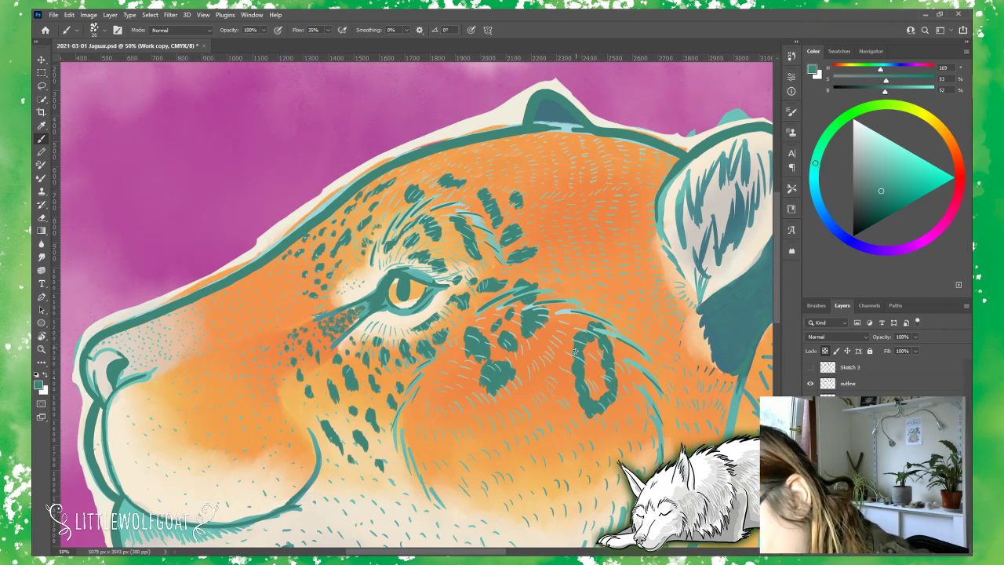
left_click_drag(575, 374, 576, 384)
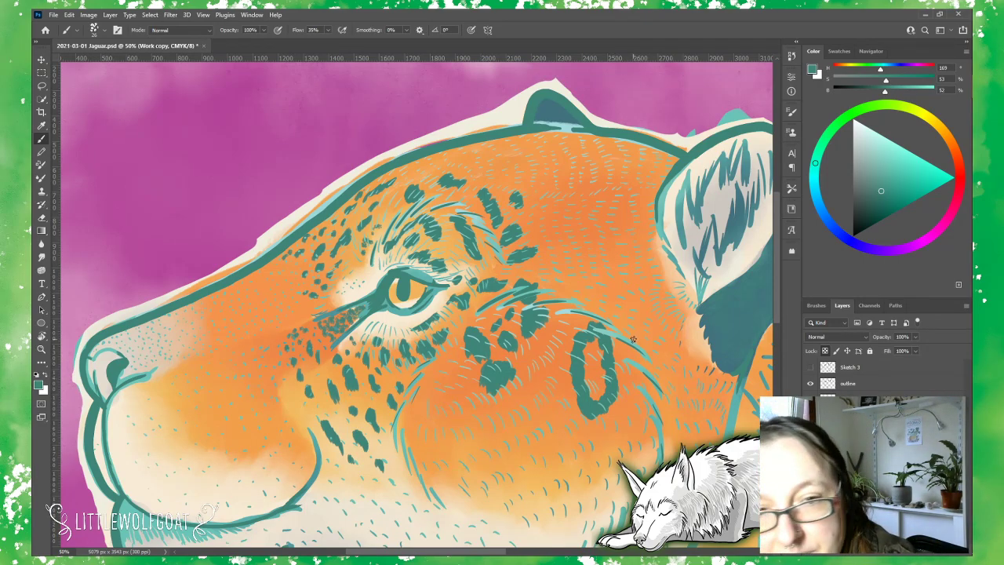
mouse_move(632, 322)
left_mouse_down()
mouse_move(638, 358)
mouse_move(679, 309)
mouse_move(652, 360)
mouse_move(659, 385)
mouse_move(690, 339)
mouse_move(675, 396)
mouse_move(690, 424)
left_mouse_up()
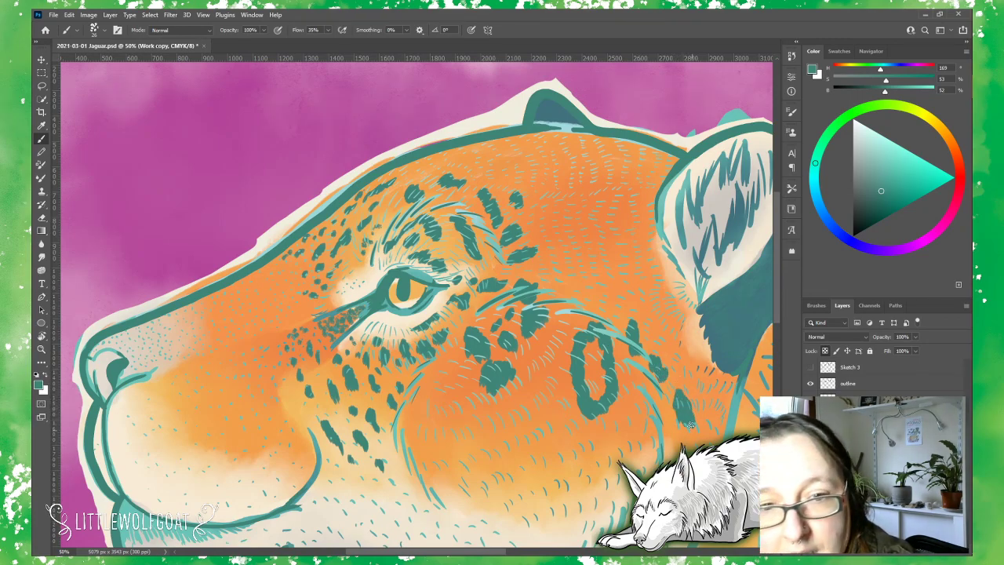
left_click_drag(633, 396, 665, 458)
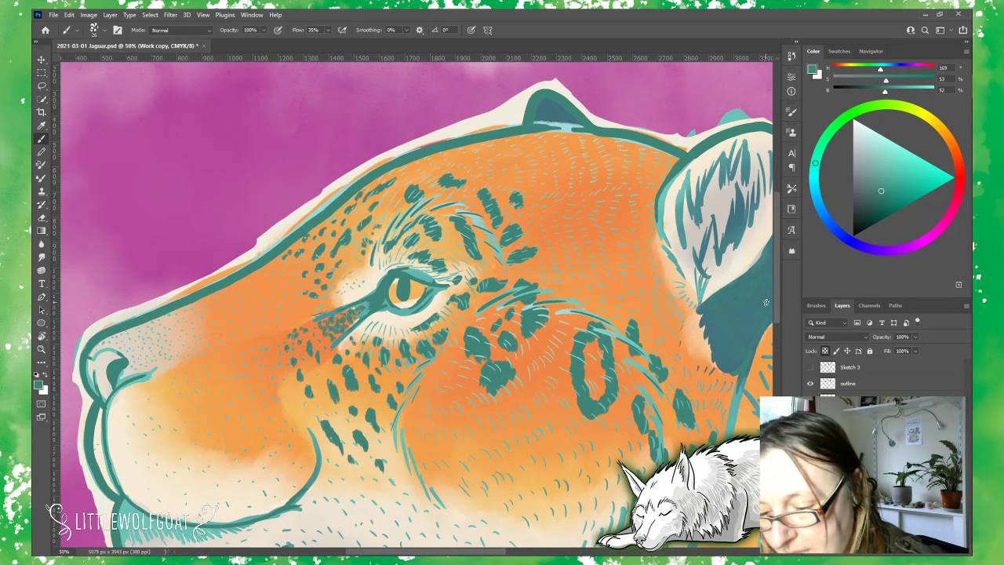
Step: Paint a new teal rosette on the cheek just beneath the eye's spot cluster
scroll(779, 339, "down", 4)
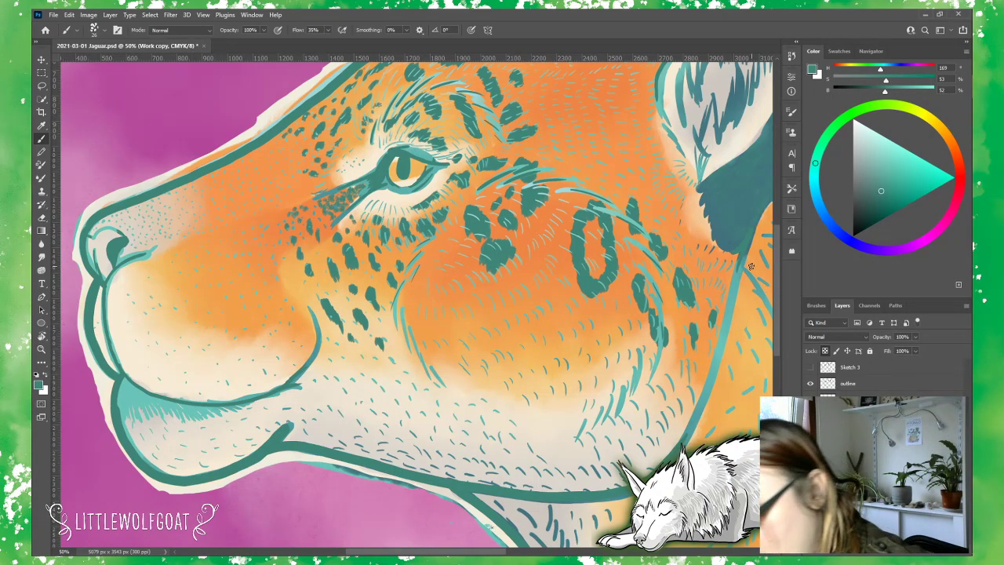
mouse_move(507, 287)
left_mouse_down()
mouse_move(496, 315)
mouse_move(501, 306)
mouse_move(507, 334)
mouse_move(507, 290)
mouse_move(525, 294)
mouse_move(525, 312)
mouse_move(510, 305)
mouse_move(527, 316)
mouse_move(513, 287)
mouse_move(536, 298)
mouse_move(534, 323)
mouse_move(531, 291)
left_mouse_up()
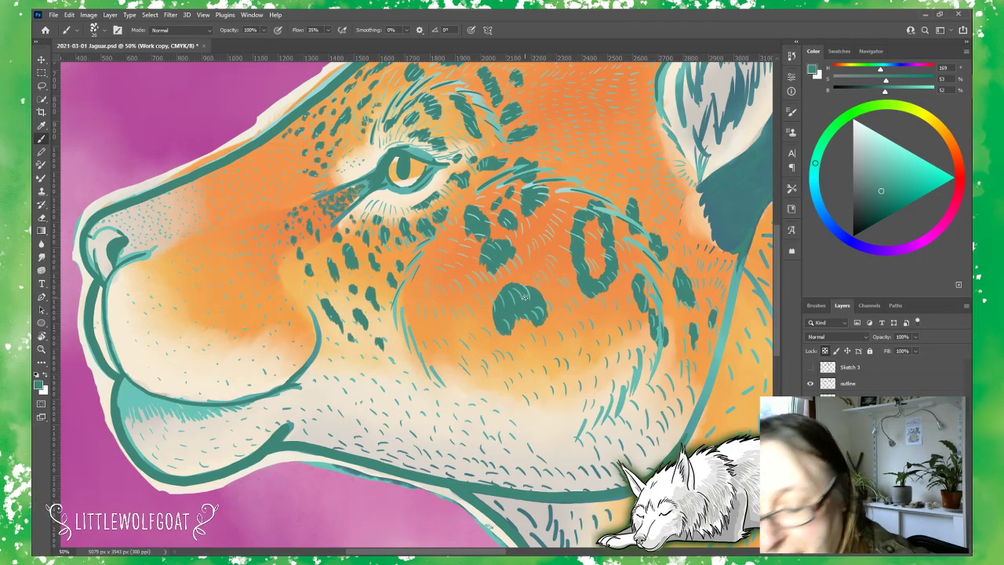
Step: Dab a small teal spot under the rosette and stretch it down into a teardrop
left_click_drag(550, 344, 545, 352)
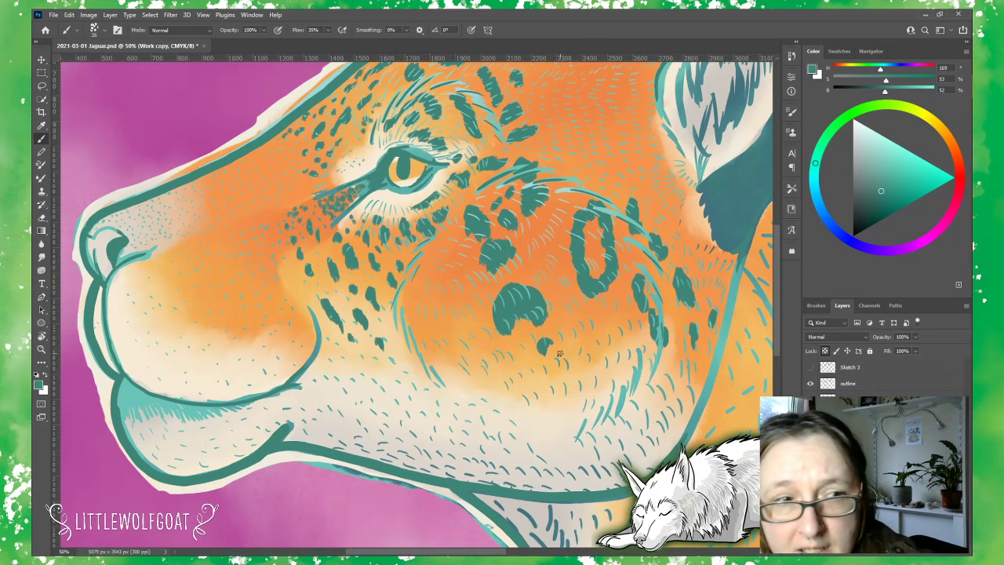
left_click_drag(541, 345, 553, 380)
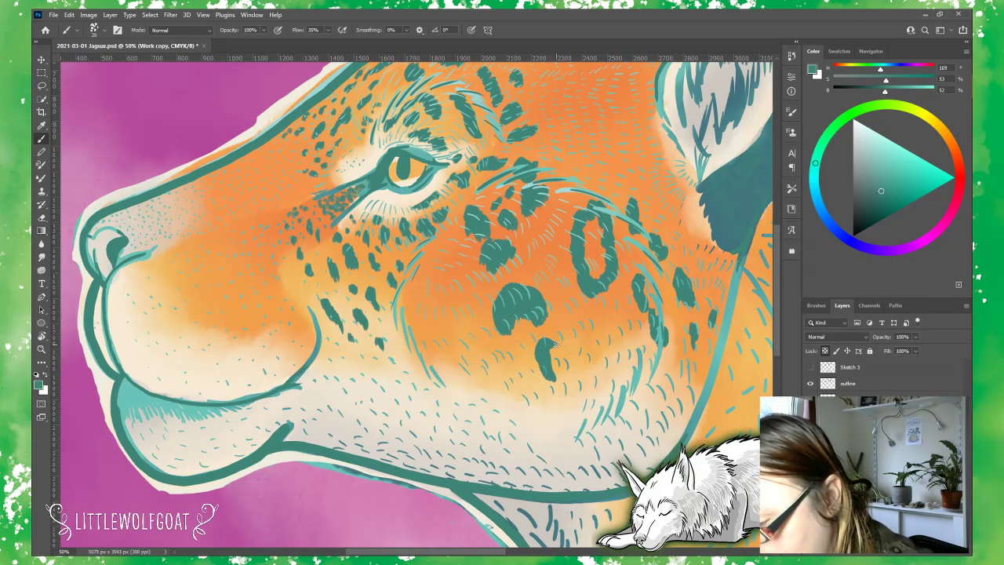
right_click(550, 342)
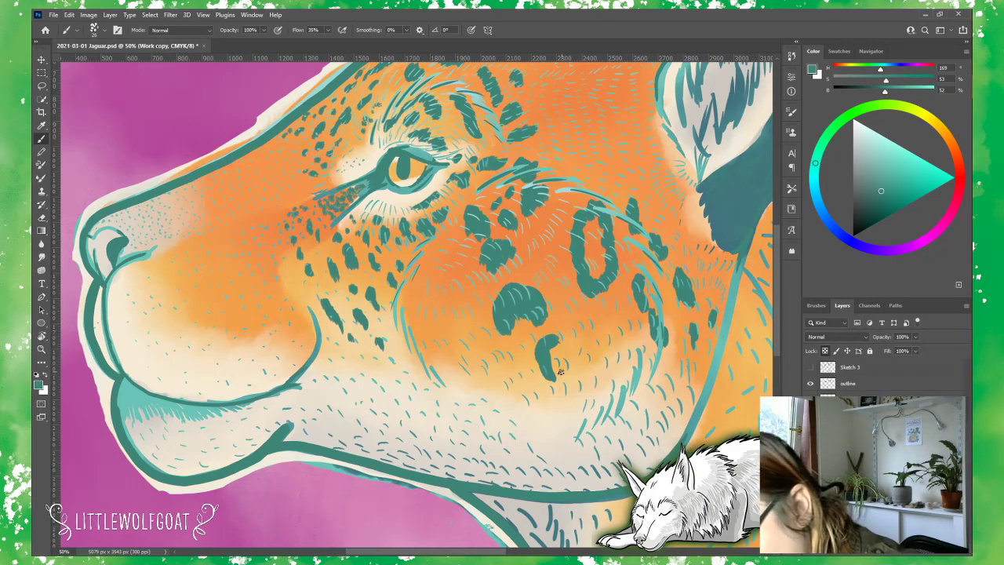
Step: Brush over the teardrop spot to enlarge it into a curled teal rosette
mouse_move(549, 371)
left_mouse_down()
mouse_move(560, 386)
mouse_move(553, 359)
mouse_move(563, 355)
mouse_move(561, 380)
mouse_move(570, 362)
mouse_move(568, 389)
mouse_move(576, 378)
mouse_move(562, 345)
left_mouse_up()
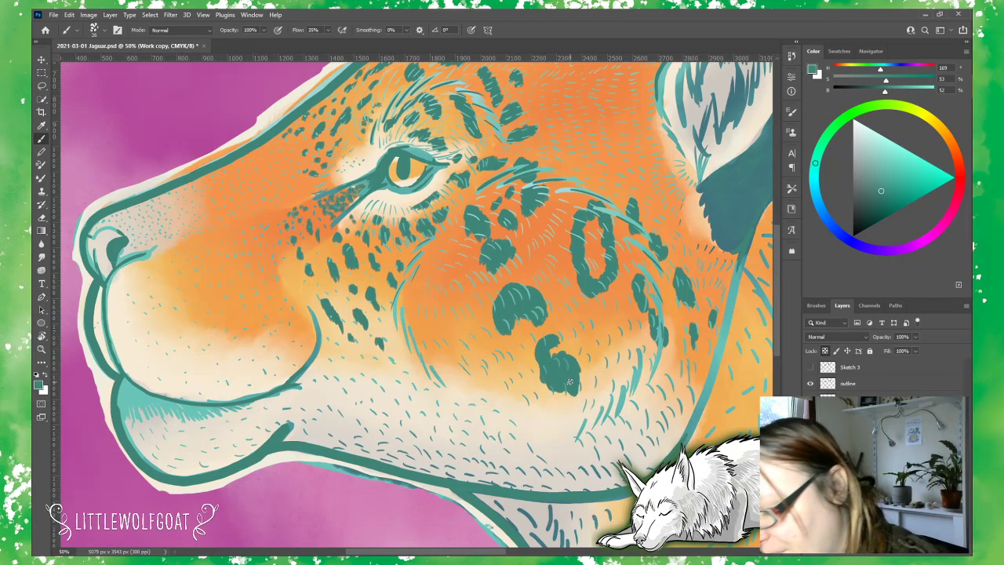
Step: Widen the cheek spot and paint a row of new teal spots over the lower cheek and jaw
left_click_drag(561, 394, 575, 399)
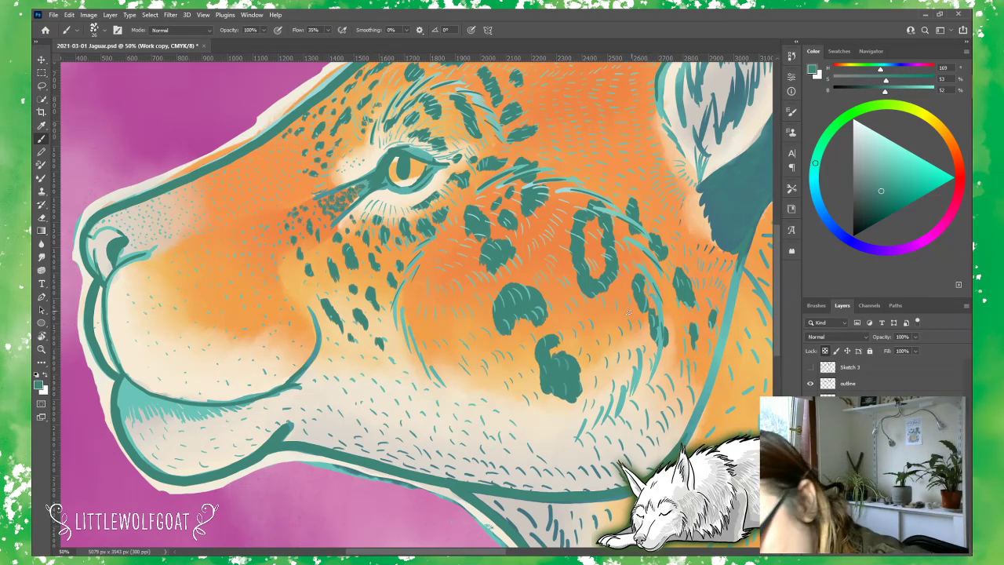
mouse_move(596, 316)
left_mouse_down()
mouse_move(594, 347)
mouse_move(616, 392)
left_mouse_up()
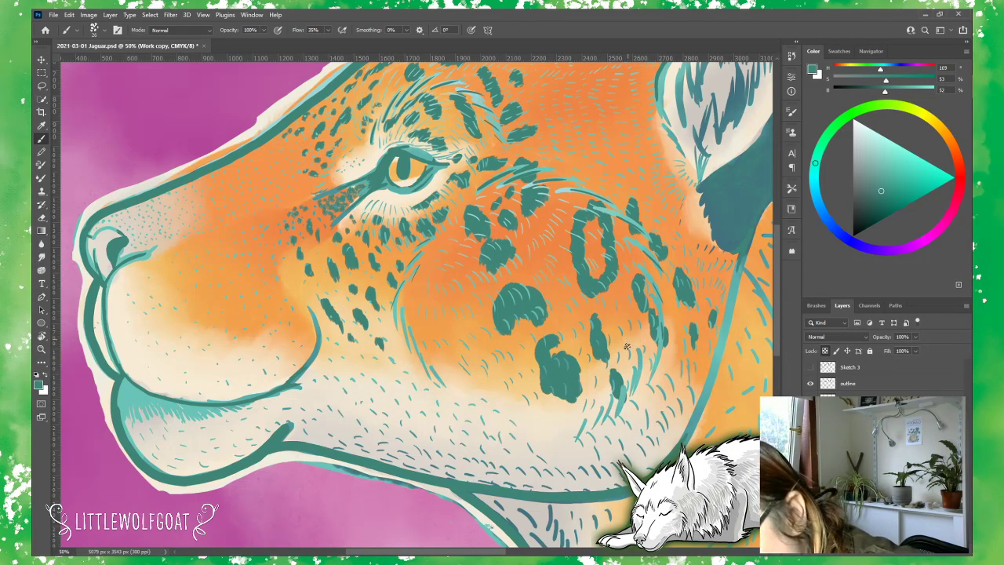
left_click_drag(624, 346, 636, 365)
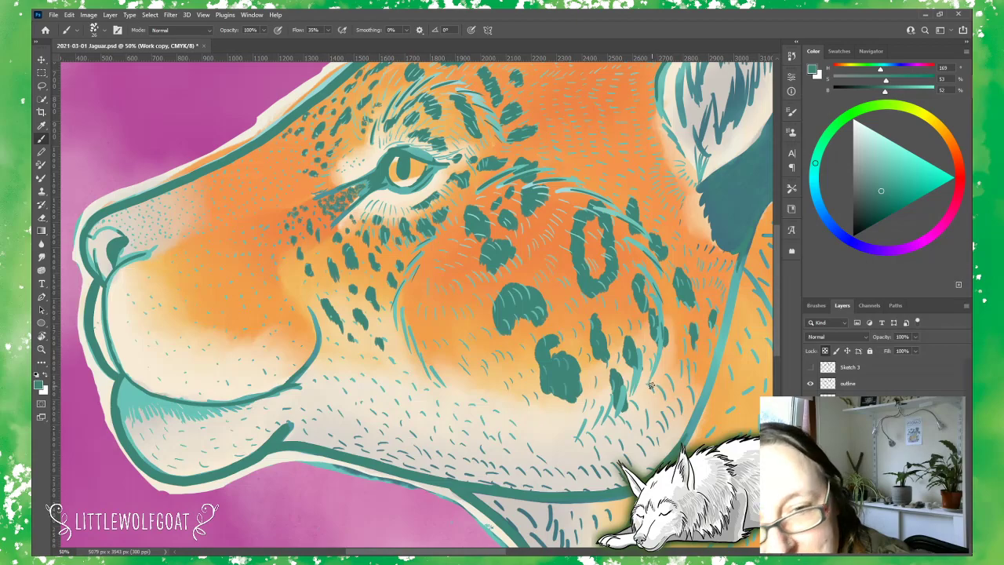
mouse_move(650, 385)
left_mouse_down()
mouse_move(659, 411)
mouse_move(677, 382)
mouse_move(673, 413)
left_mouse_up()
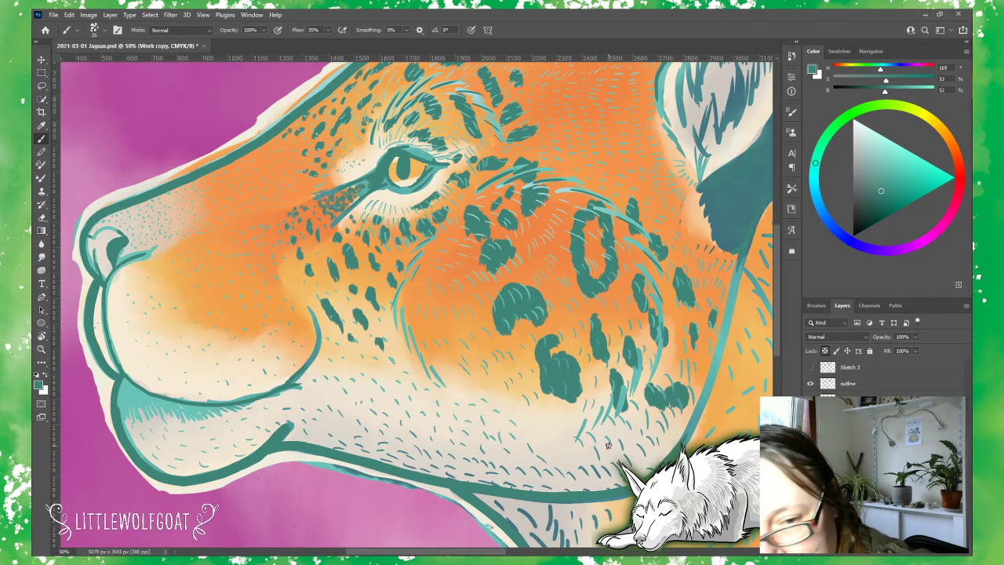
left_click_drag(607, 445, 626, 459)
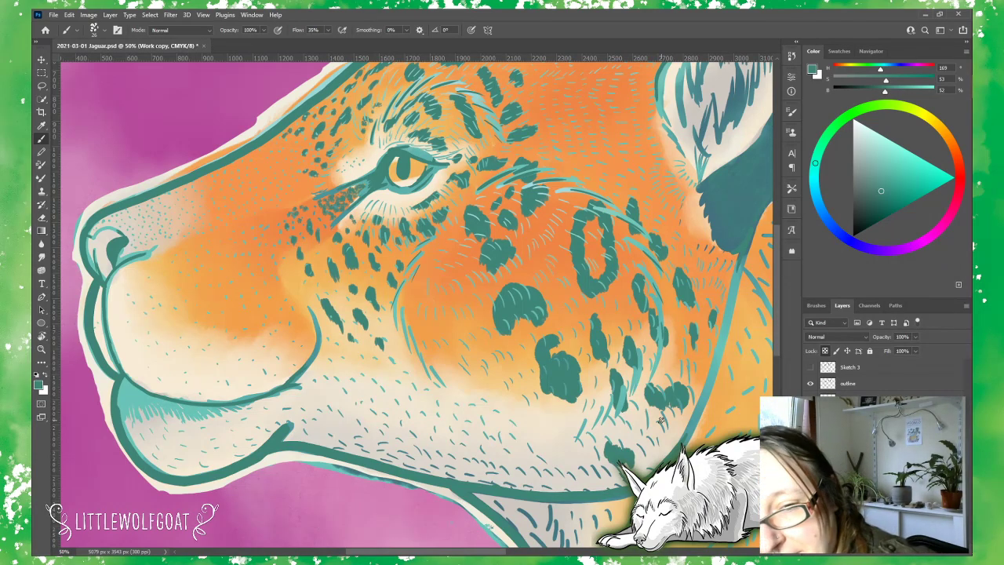
mouse_move(529, 435)
left_mouse_down()
mouse_move(567, 447)
mouse_move(548, 433)
mouse_move(545, 447)
mouse_move(559, 461)
mouse_move(571, 451)
mouse_move(543, 426)
mouse_move(534, 433)
mouse_move(558, 460)
mouse_move(572, 458)
mouse_move(567, 433)
left_mouse_up()
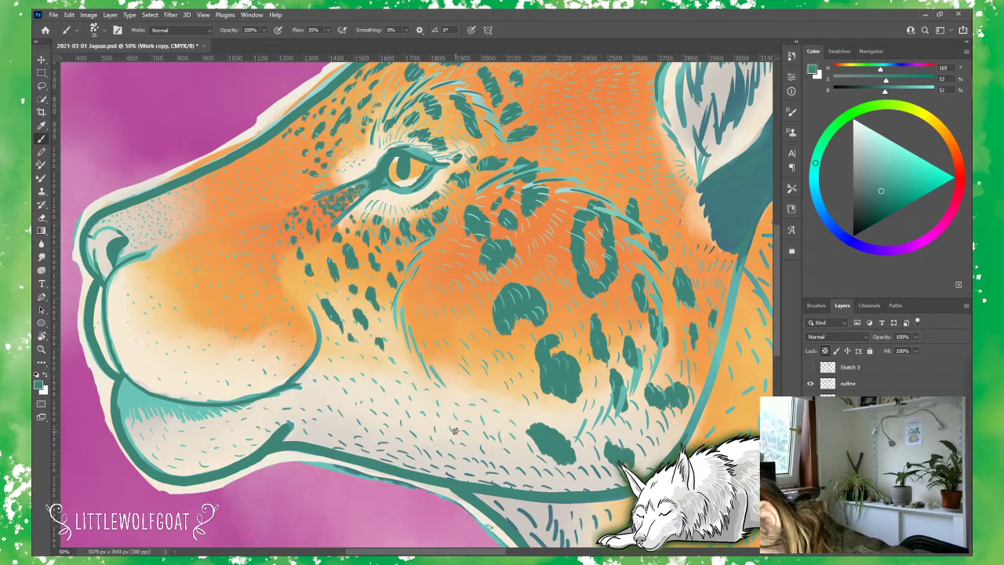
Step: Brush large dark teal blotches below the jaw line and a short teal spot on the mid-cheek
mouse_move(451, 438)
left_mouse_down()
mouse_move(457, 426)
mouse_move(445, 428)
mouse_move(451, 443)
mouse_move(464, 437)
mouse_move(458, 460)
mouse_move(475, 447)
mouse_move(484, 468)
mouse_move(495, 453)
mouse_move(494, 468)
mouse_move(527, 464)
left_mouse_up()
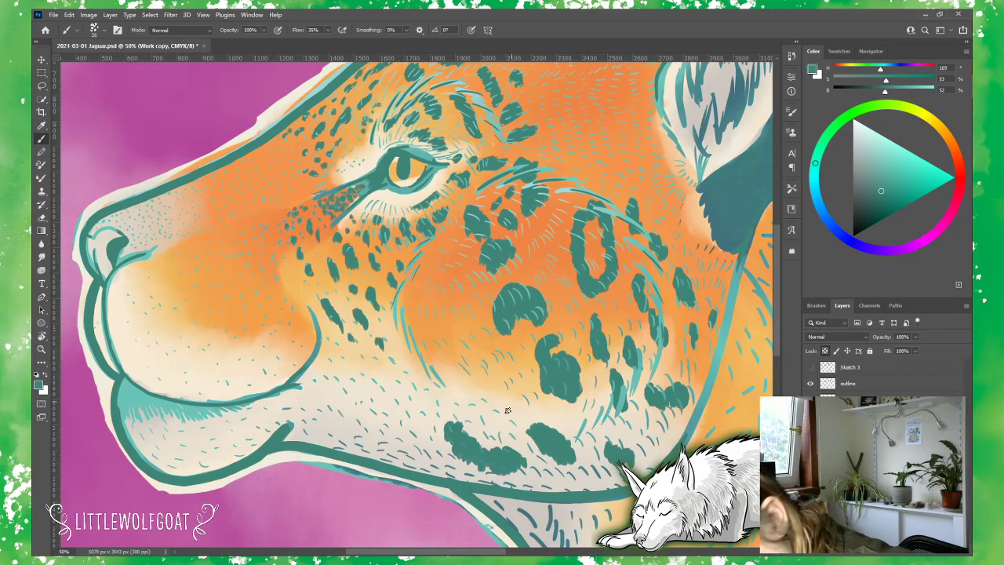
mouse_move(448, 436)
left_mouse_down()
mouse_move(481, 467)
mouse_move(510, 473)
mouse_move(522, 464)
left_mouse_up()
mouse_move(463, 431)
left_mouse_down()
mouse_move(490, 453)
mouse_move(534, 424)
mouse_move(538, 445)
mouse_move(556, 459)
mouse_move(564, 453)
left_mouse_up()
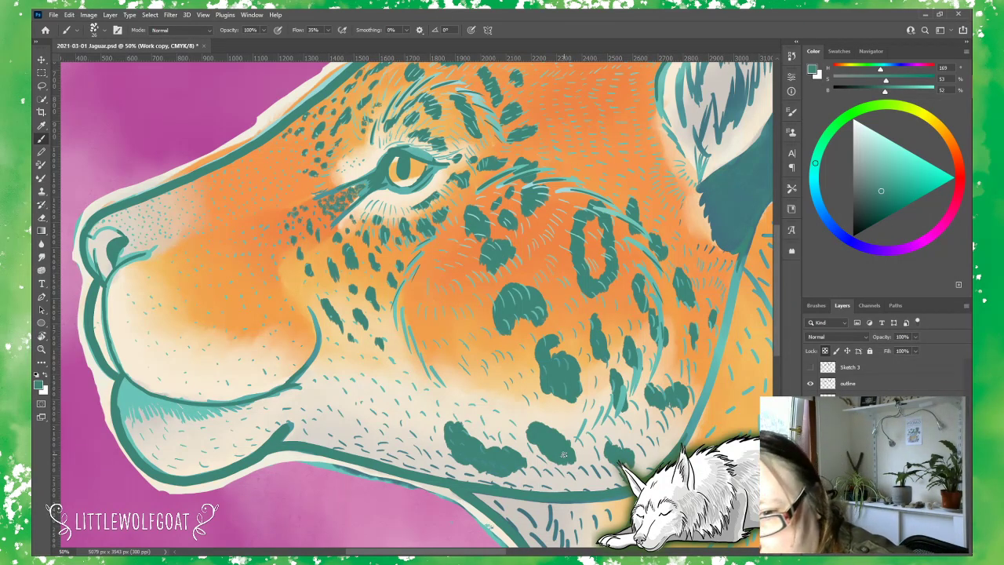
left_click_drag(425, 332, 443, 306)
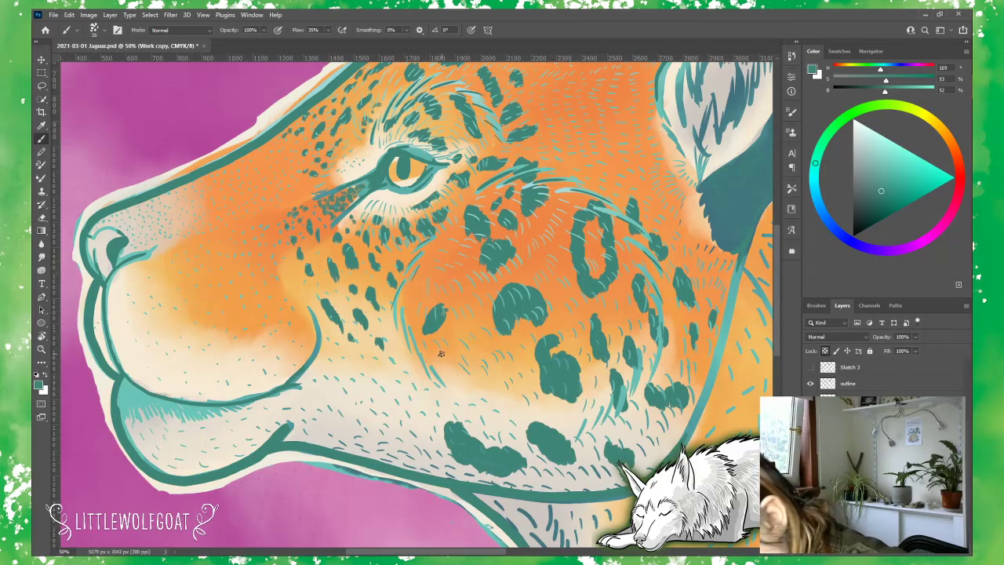
Step: Dab and stroke five small teal spots across the empty lower cheek, extending the curled rosette
mouse_move(440, 345)
left_mouse_down()
mouse_move(468, 338)
mouse_move(449, 352)
mouse_move(464, 347)
mouse_move(458, 331)
mouse_move(472, 342)
left_mouse_up()
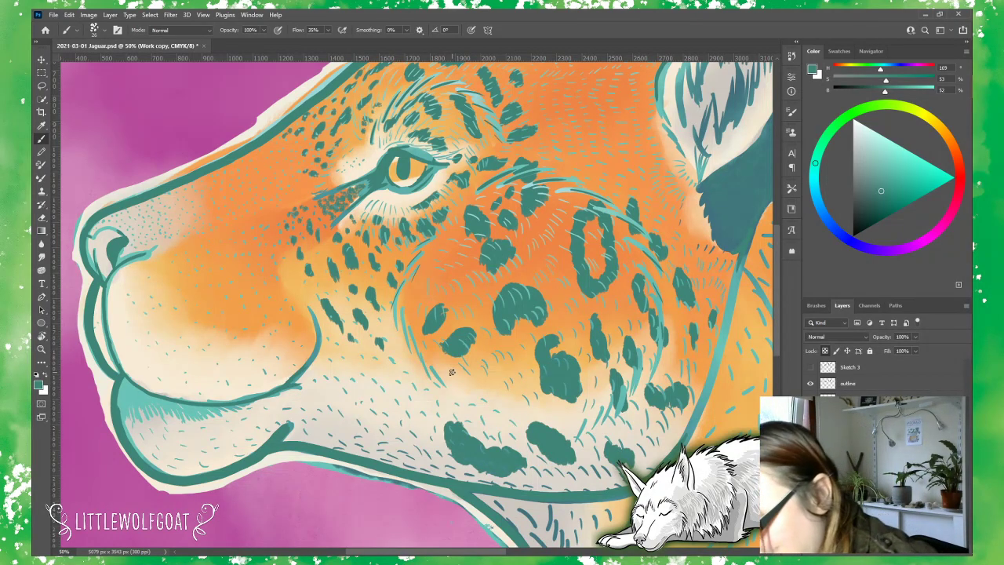
mouse_move(458, 374)
left_mouse_down()
mouse_move(480, 367)
mouse_move(481, 379)
mouse_move(455, 392)
mouse_move(473, 383)
mouse_move(471, 403)
mouse_move(486, 390)
left_mouse_up()
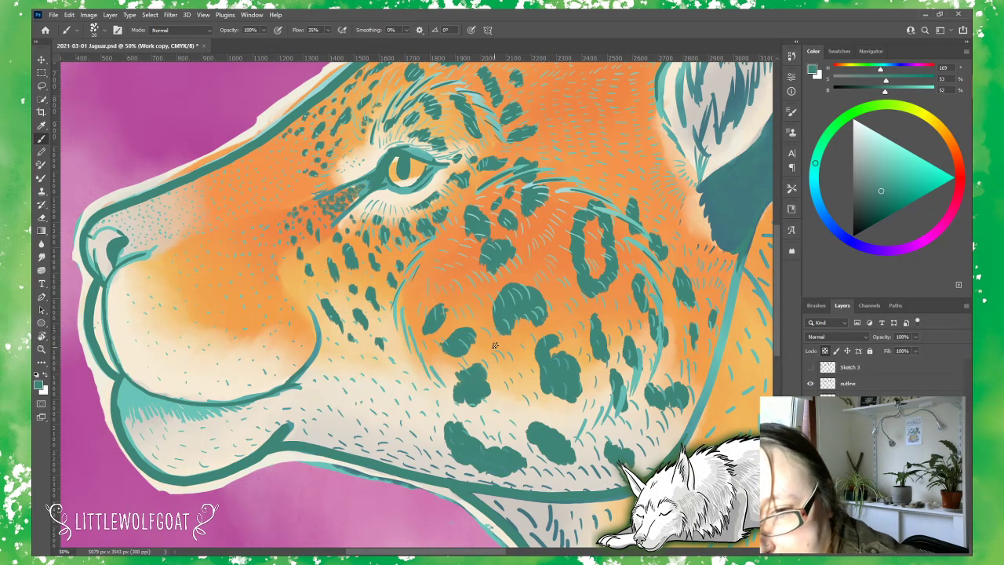
left_click(514, 373)
left_click(505, 400)
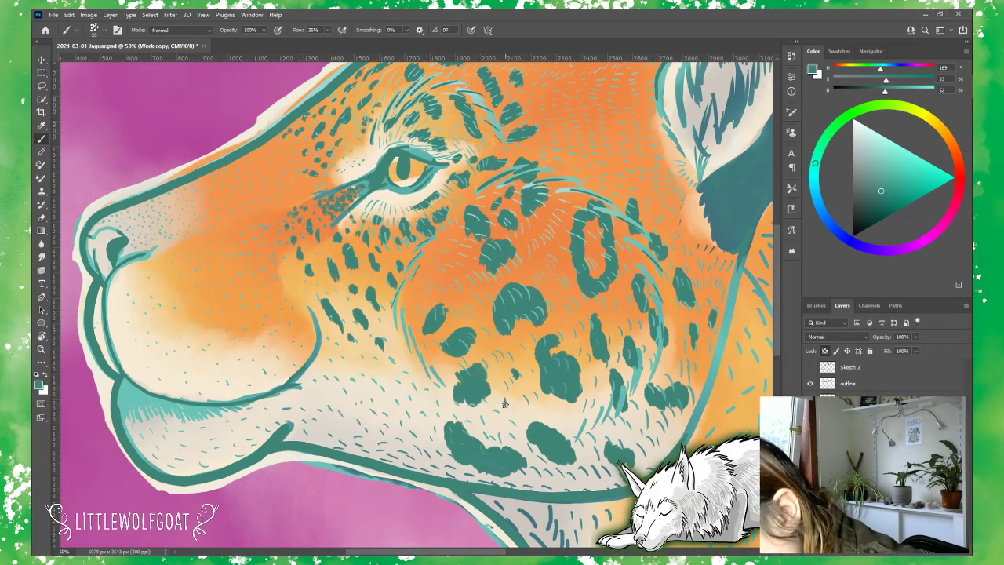
mouse_move(437, 275)
left_mouse_down()
mouse_move(458, 273)
mouse_move(447, 283)
mouse_move(460, 269)
left_mouse_up()
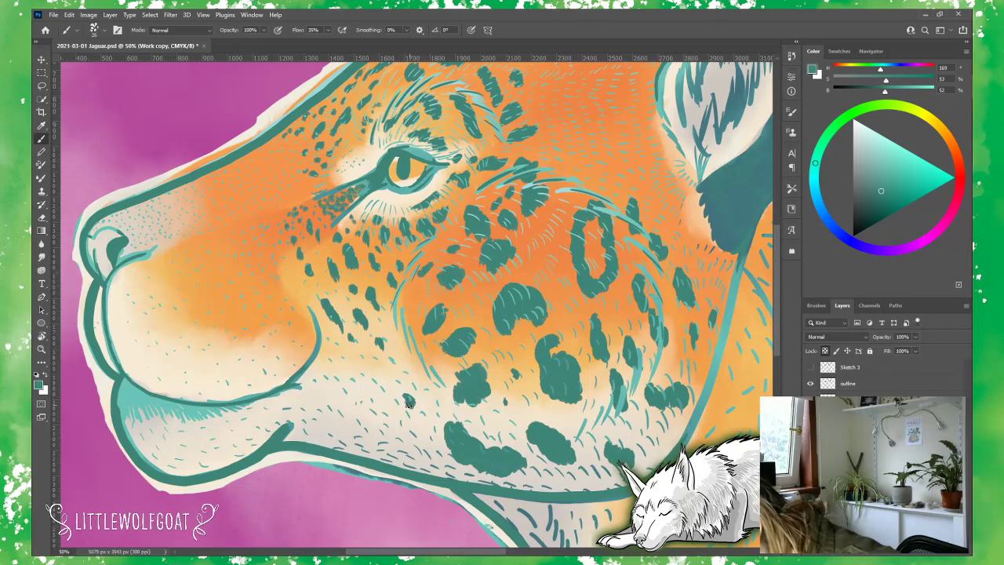
Step: Add a teal hair stroke on the jaw and touch up an upper-cheek spot, then pan to the muzzle
mouse_move(408, 403)
left_mouse_down()
mouse_move(409, 447)
mouse_move(420, 445)
mouse_move(396, 458)
left_mouse_up()
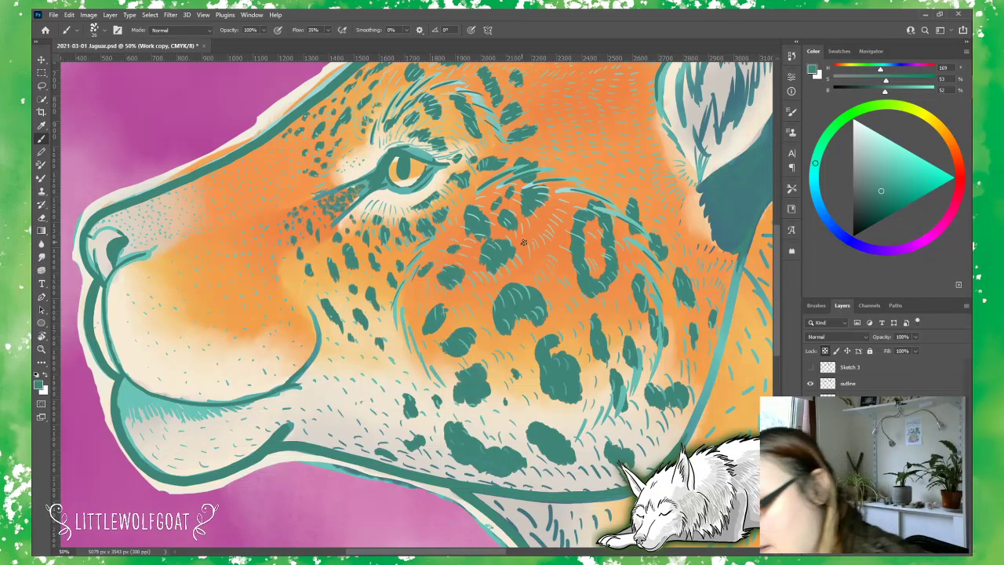
mouse_move(541, 235)
left_mouse_down()
mouse_move(544, 265)
mouse_move(551, 249)
left_mouse_up()
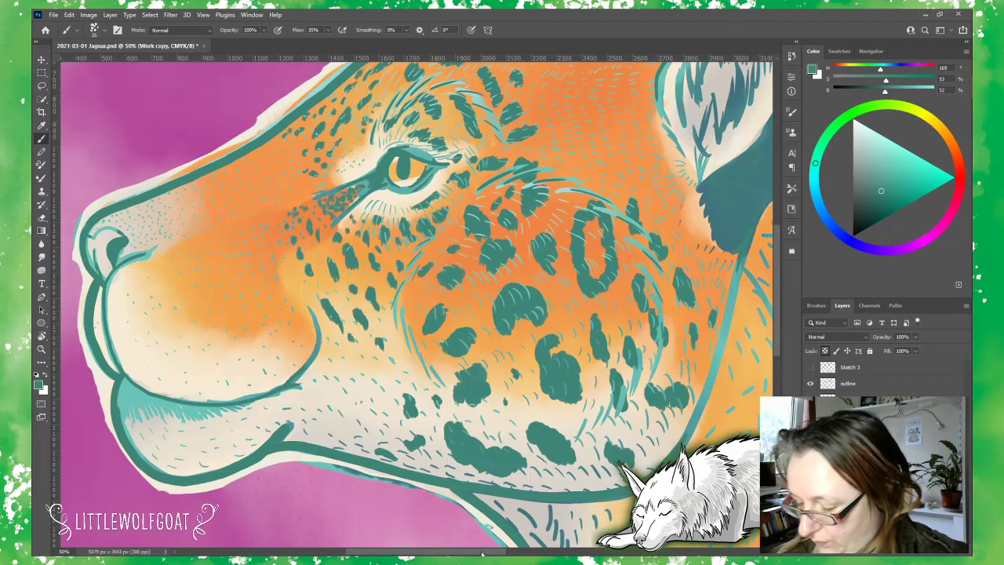
left_click_drag(497, 543, 428, 541)
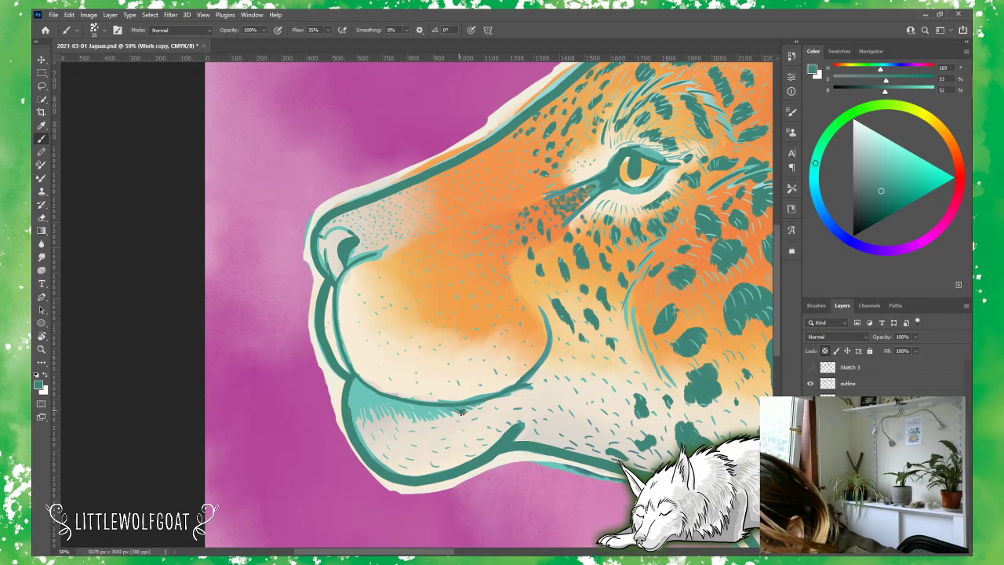
Step: Paint short teal strokes along the upper and lower lip lines and a dark dab beside the jaw spots
mouse_move(461, 411)
left_mouse_down()
mouse_move(515, 407)
mouse_move(540, 384)
mouse_move(504, 413)
mouse_move(527, 410)
left_mouse_up()
left_click_drag(457, 414, 476, 421)
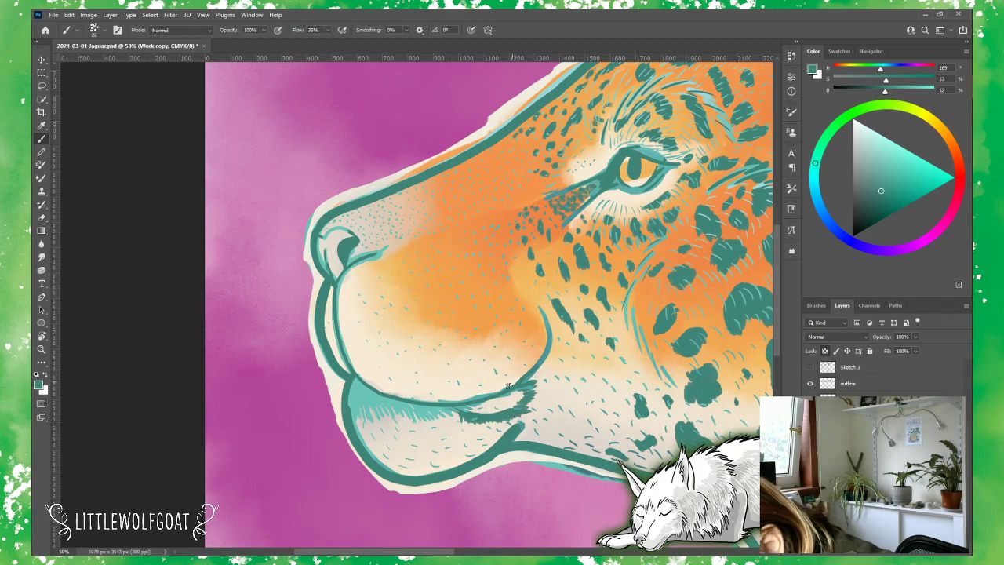
mouse_move(454, 409)
left_mouse_down()
mouse_move(518, 394)
mouse_move(499, 398)
left_mouse_up()
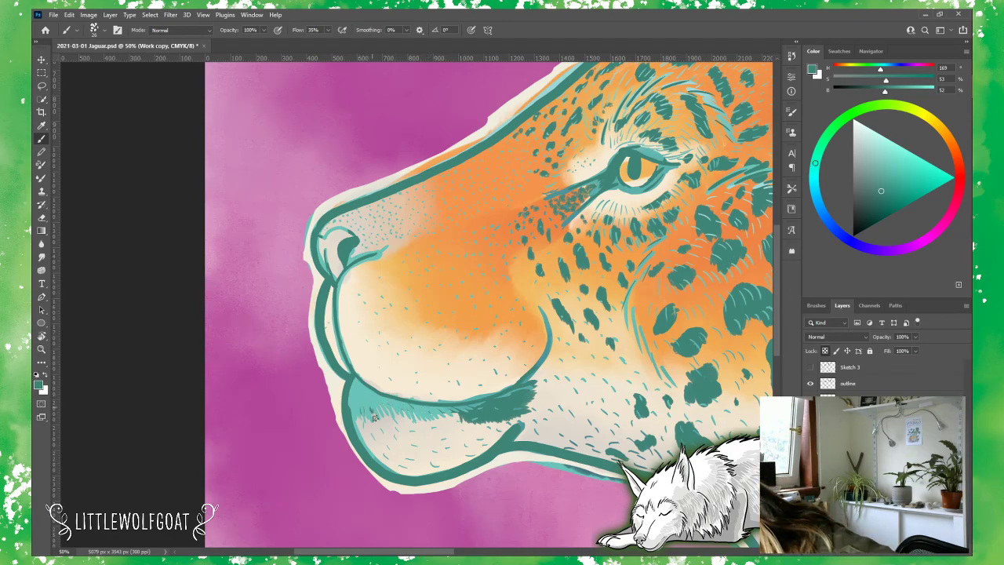
mouse_move(378, 400)
left_mouse_down()
mouse_move(420, 421)
mouse_move(428, 412)
mouse_move(457, 418)
left_mouse_up()
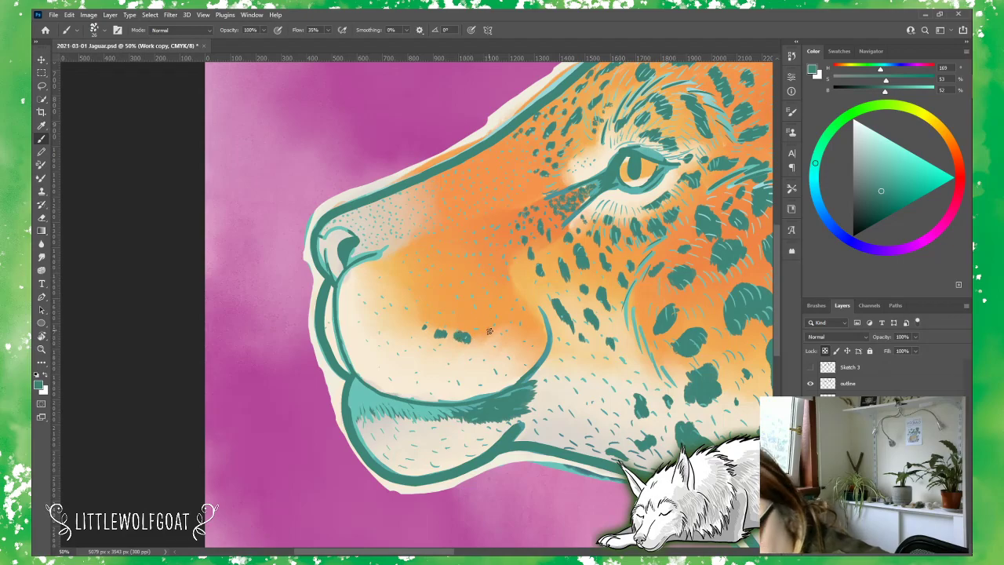
left_click_drag(483, 343, 487, 339)
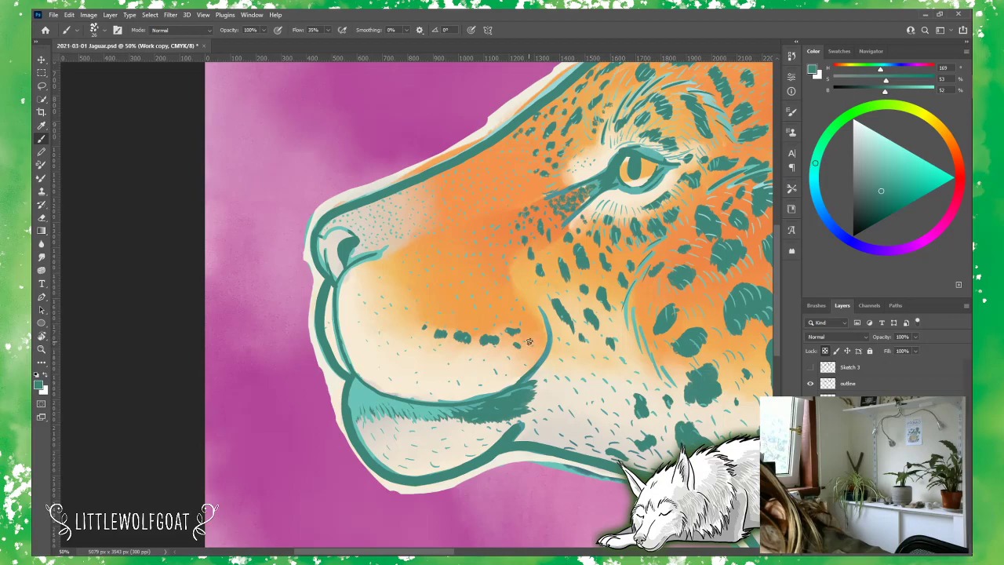
Step: Dot several rows of teal whisker spots across the lower muzzle down toward the lower lip
left_click(406, 346)
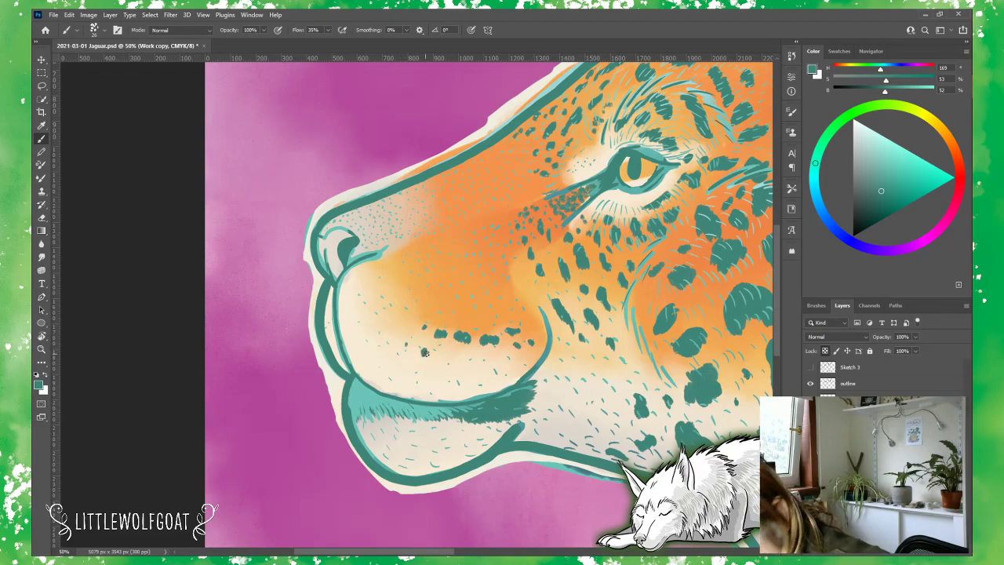
left_click(439, 357)
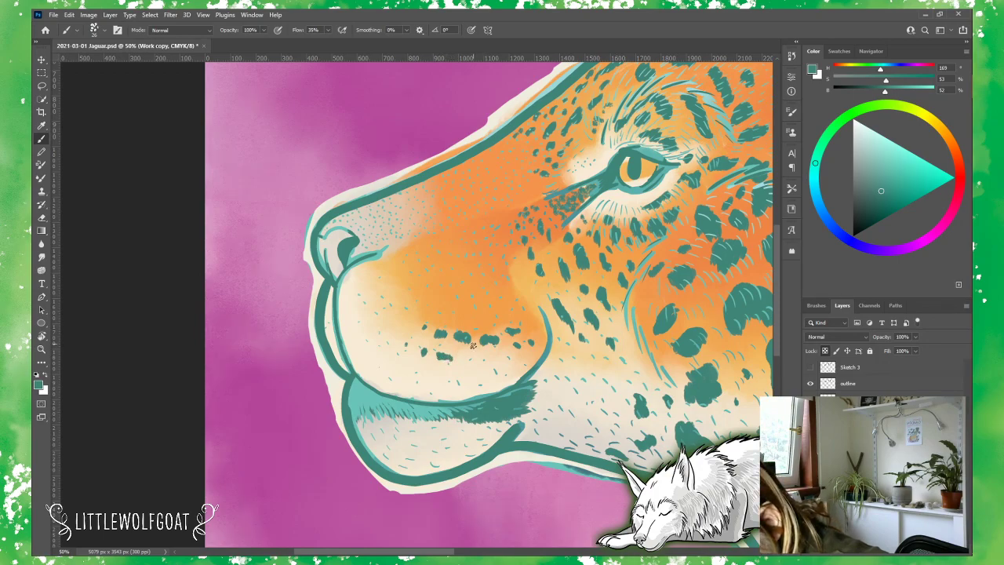
left_click(465, 357)
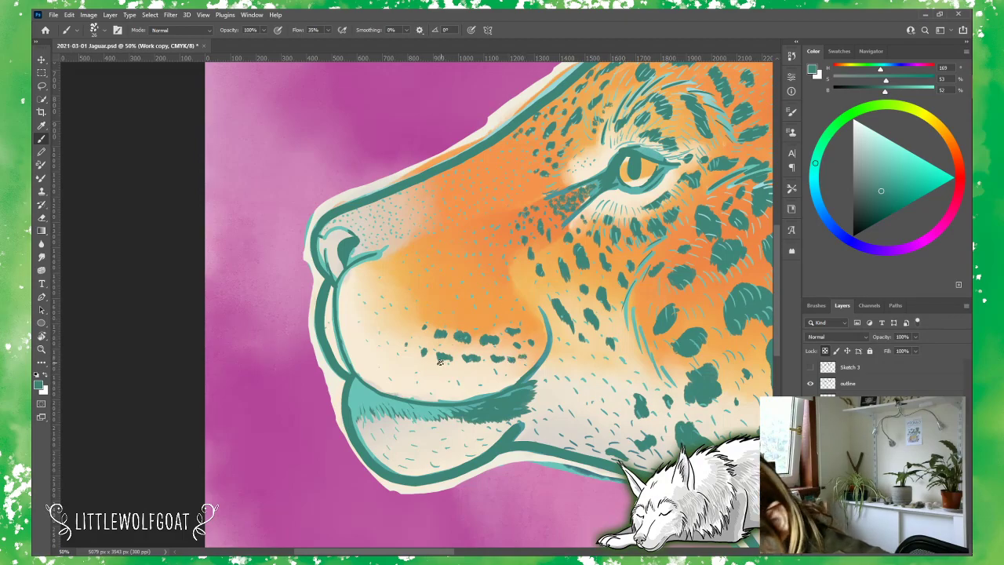
left_click(407, 369)
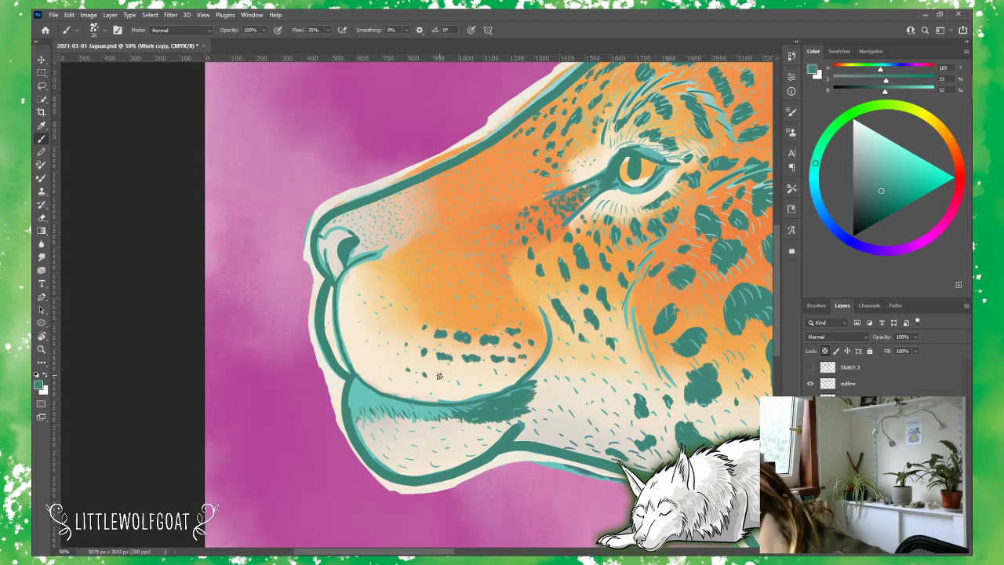
left_click(456, 379)
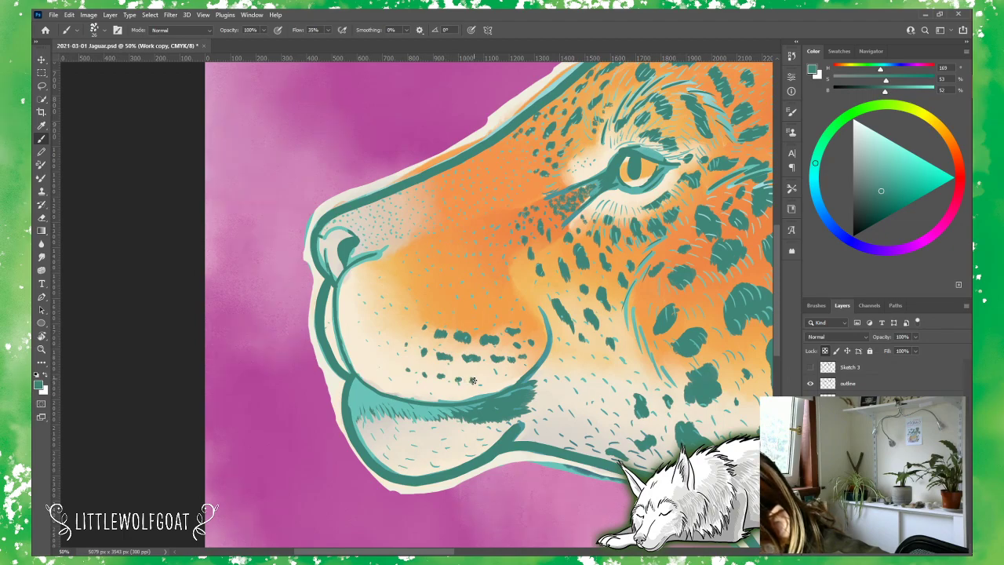
left_click(492, 377)
left_click(501, 376)
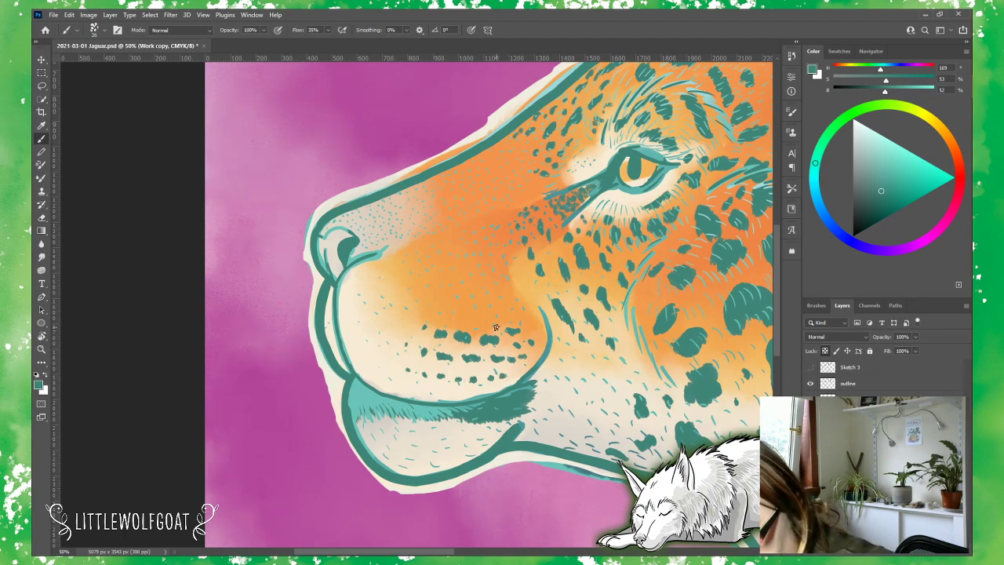
left_click(432, 390)
left_click(441, 394)
left_click(448, 396)
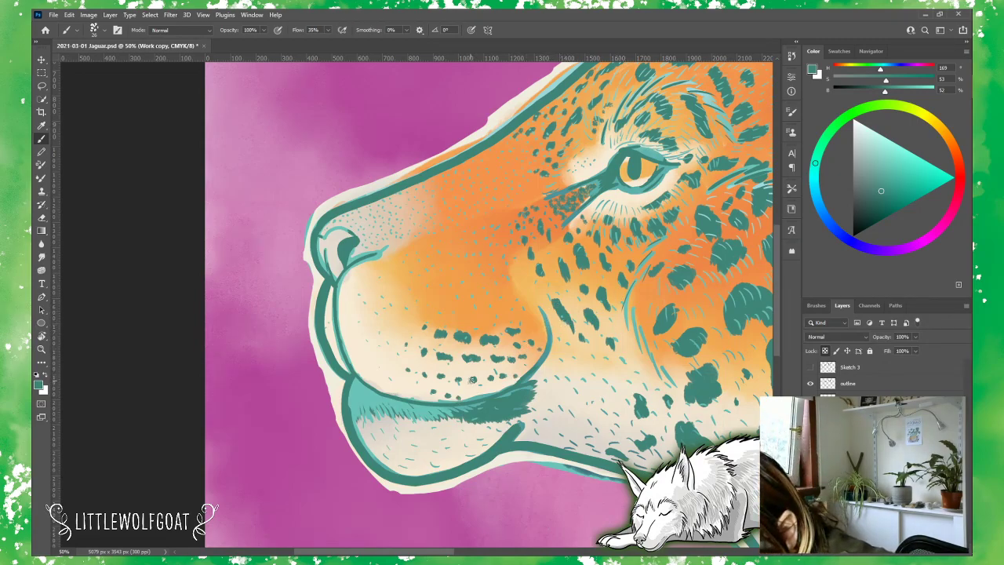
left_click(480, 379)
Step: Extend the whisker rows with small marks and darken the lower lip
left_click_drag(493, 378, 510, 378)
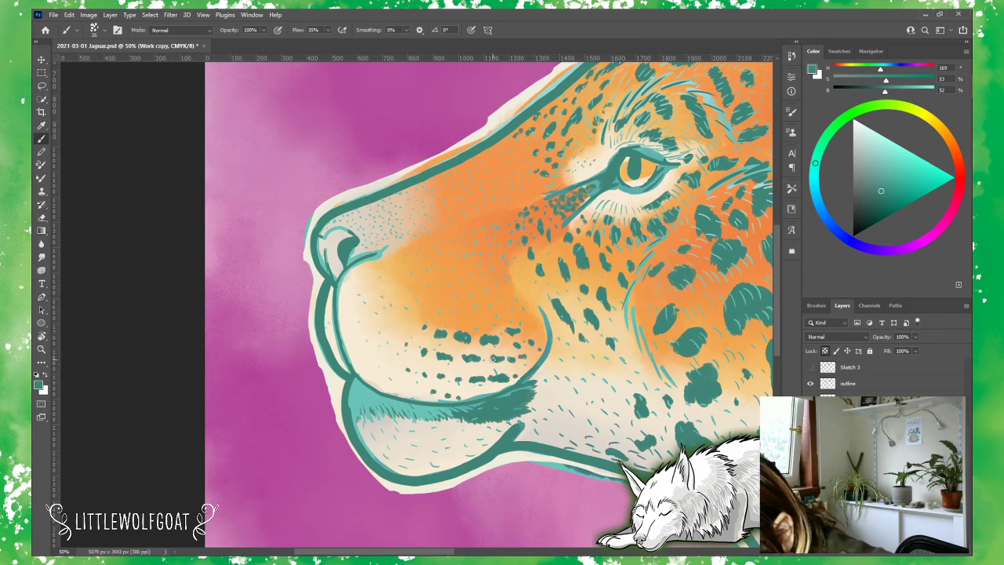
left_click(480, 368)
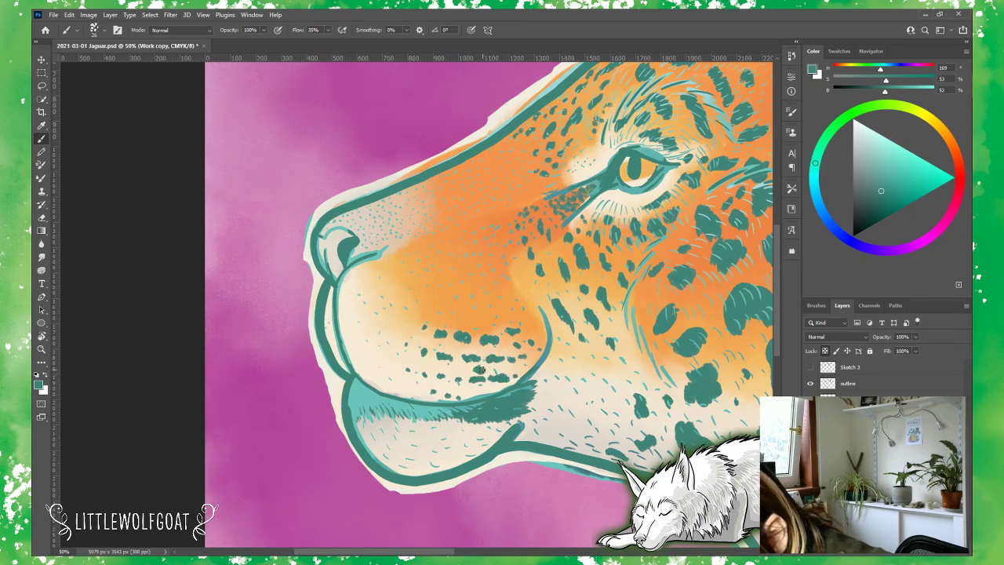
left_click_drag(497, 370, 521, 370)
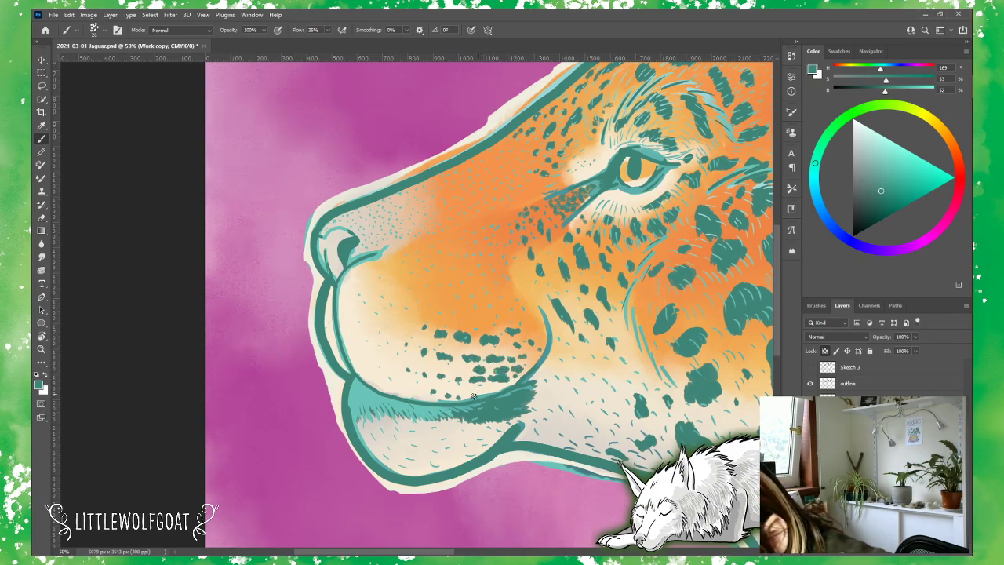
left_click_drag(476, 392, 504, 387)
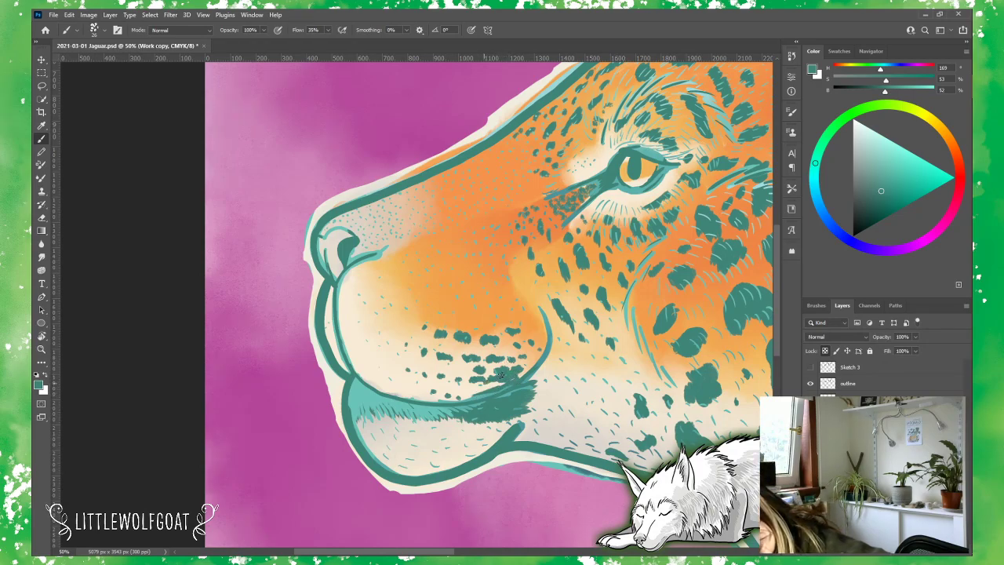
mouse_move(502, 374)
left_mouse_down()
mouse_move(453, 387)
mouse_move(465, 387)
mouse_move(454, 401)
left_mouse_up()
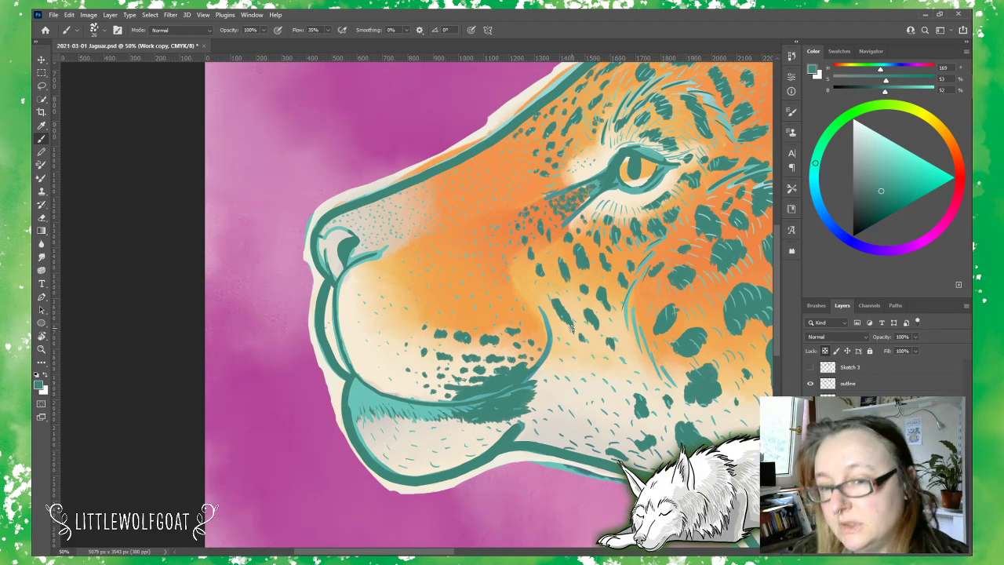
Step: Fill the nostril with teal paint and add a dark teal mark beside it
right_click(335, 287)
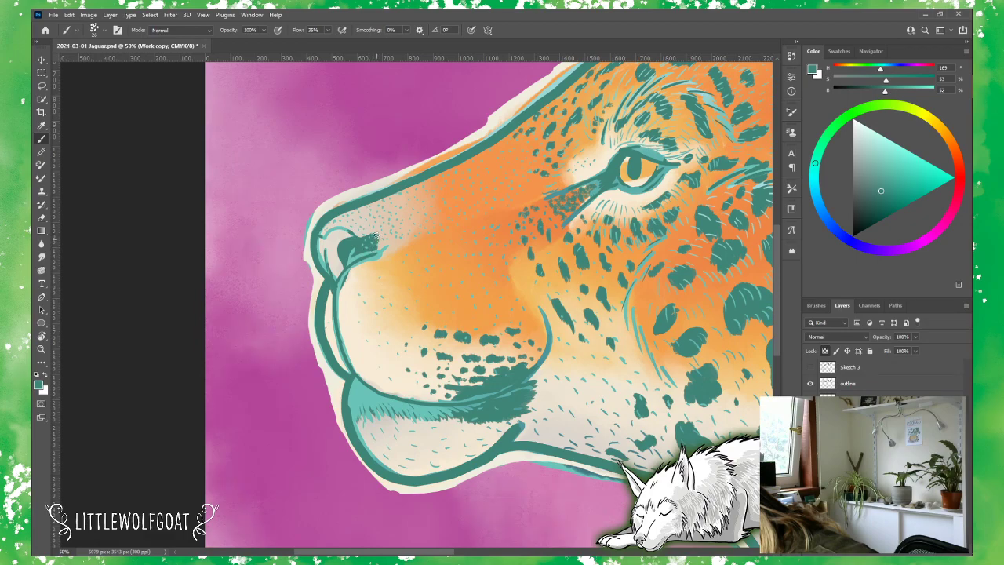
left_click_drag(349, 250, 343, 236)
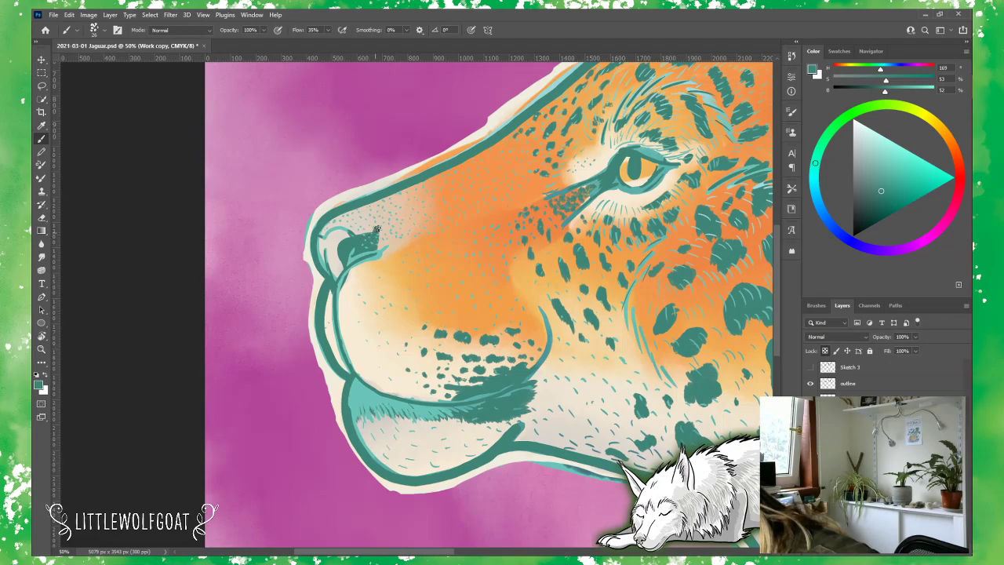
left_click_drag(376, 228, 378, 239)
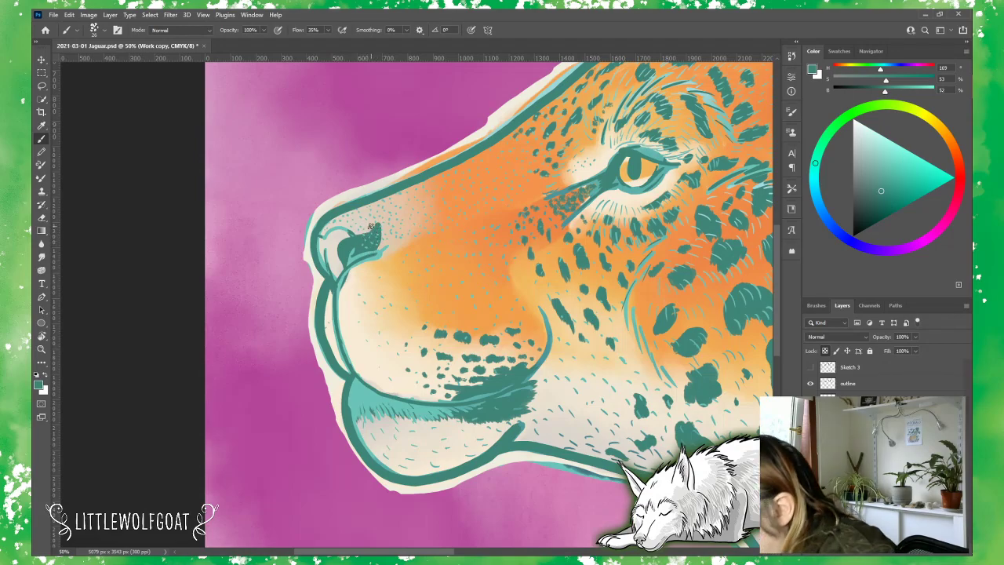
Step: Erase the stray teal mark beside the nostril with a 26 px eraser
left_click(43, 214)
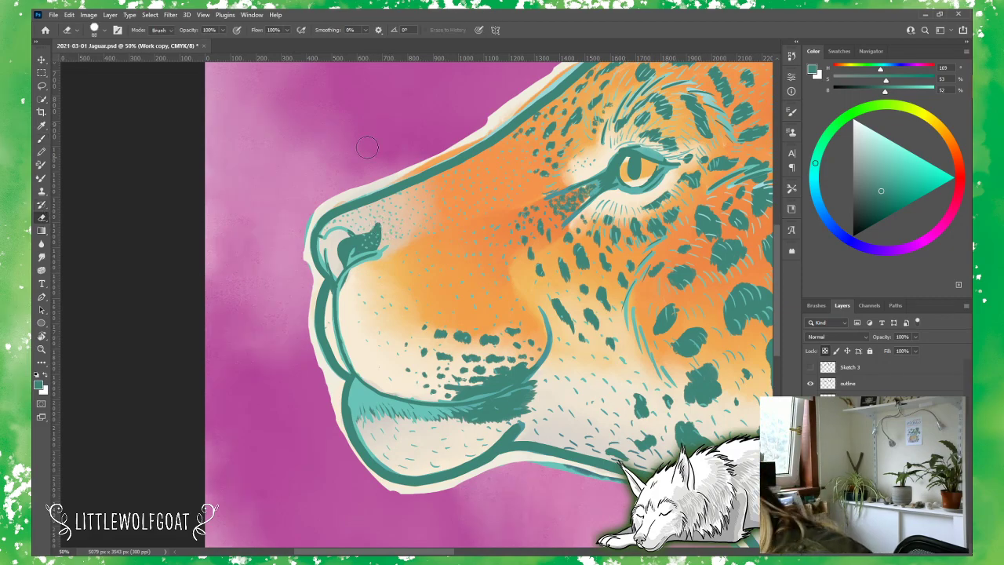
left_click(95, 30)
left_click_drag(104, 66, 100, 59)
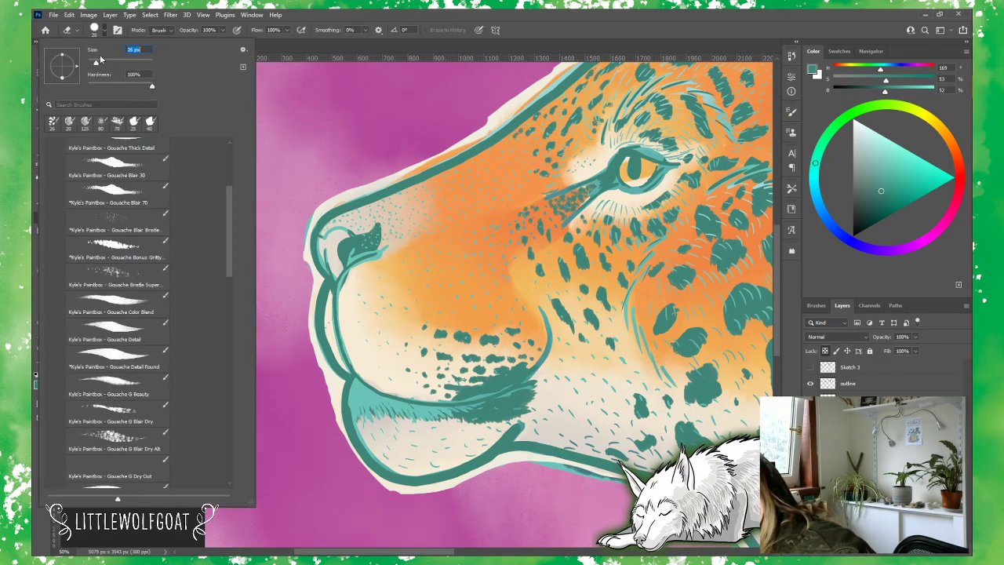
left_click(388, 228)
left_click_drag(386, 224, 379, 249)
Step: Undo the erasure with Edit > Step Backward and return to the Brush tool
left_click(86, 15)
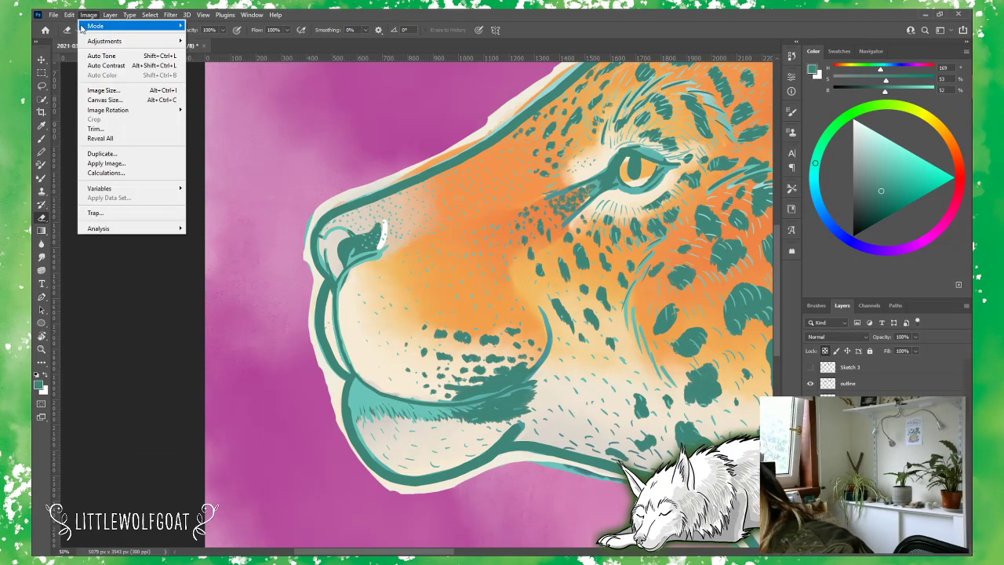
left_click(76, 30)
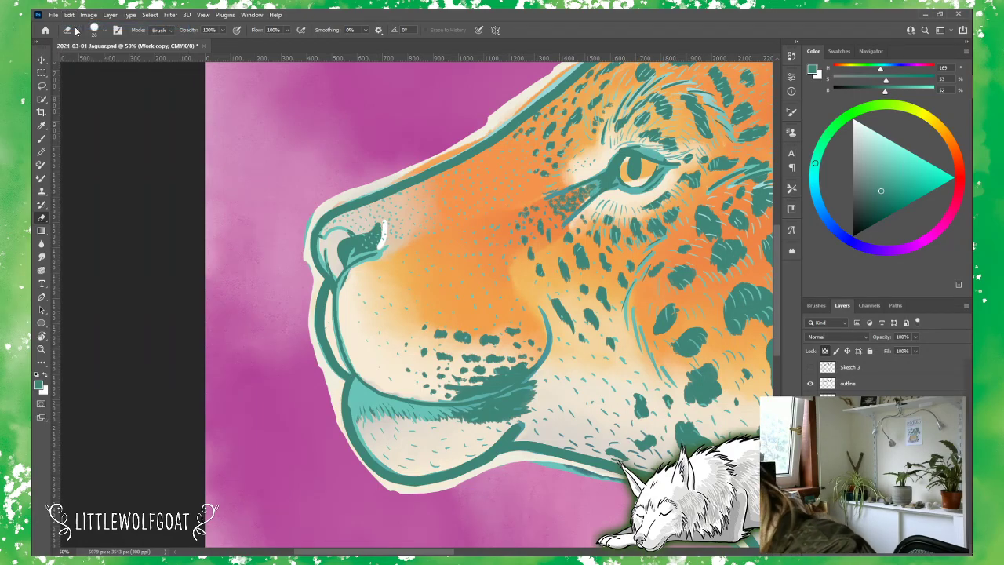
left_click(69, 15)
left_click(78, 31)
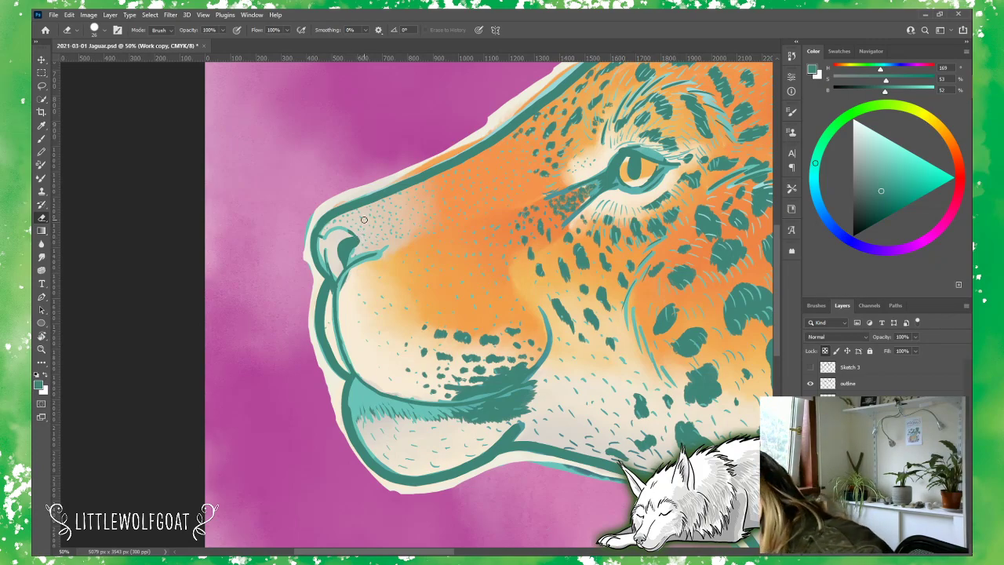
key("b")
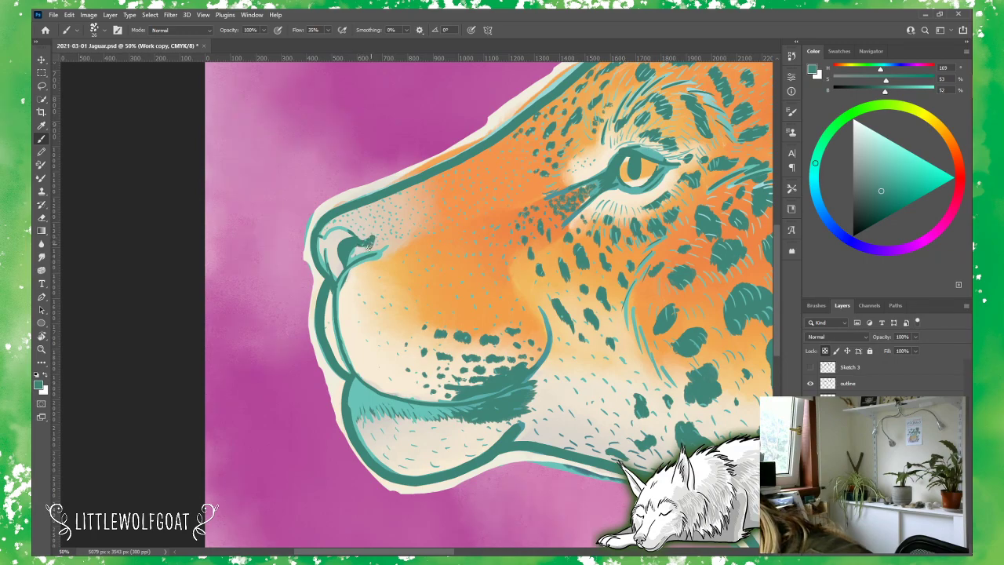
Step: Darken the nostril curve with a dark teal stroke and scroll the view right
left_click_drag(365, 250, 349, 261)
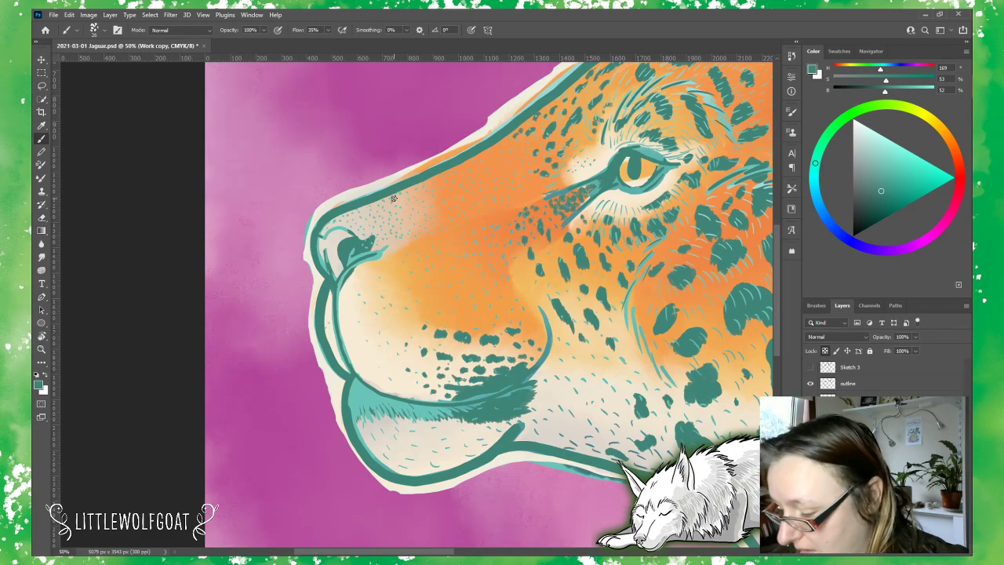
left_click_drag(447, 552, 534, 544)
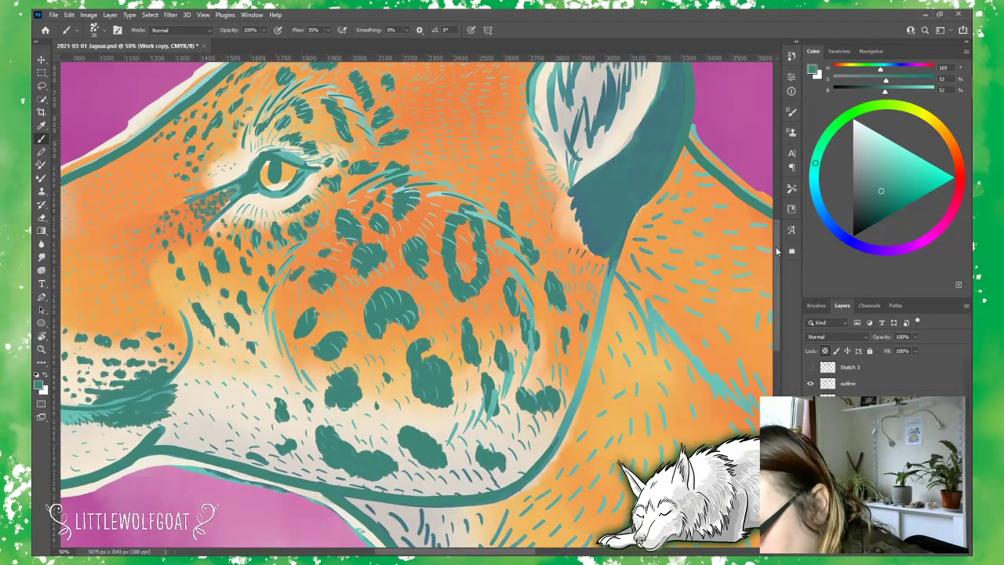
Step: Brush teal hatch marks and small dark spots over the forehead and the cheek below the ear
left_click_drag(777, 251, 776, 210)
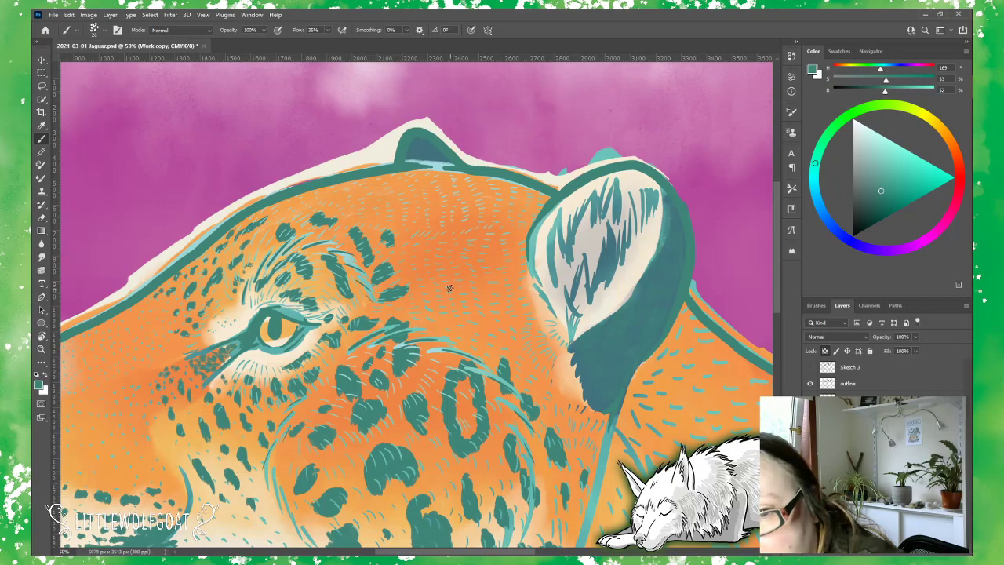
mouse_move(450, 289)
left_mouse_down()
mouse_move(484, 286)
mouse_move(466, 271)
mouse_move(481, 283)
left_mouse_up()
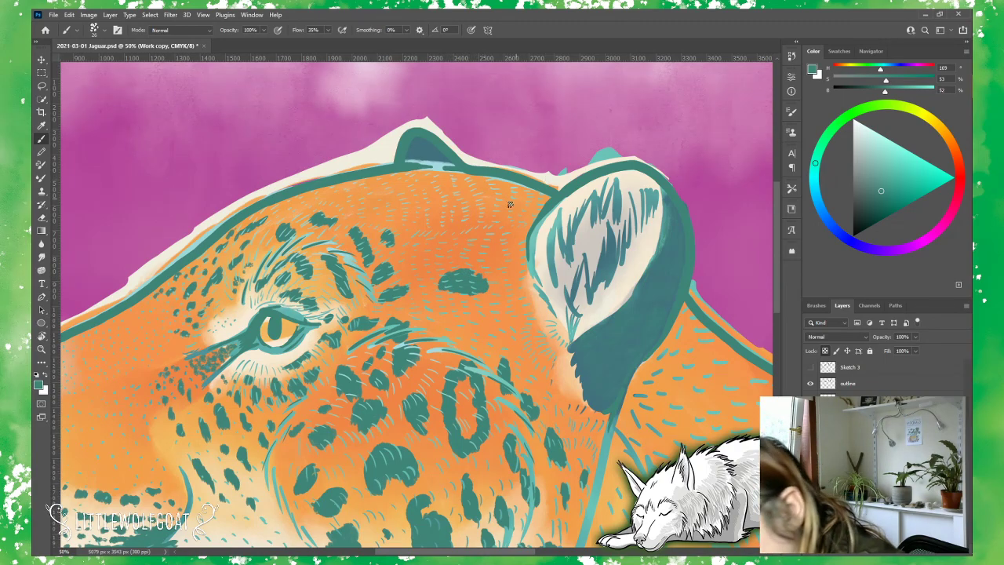
mouse_move(473, 248)
left_mouse_down()
mouse_move(445, 280)
mouse_move(483, 283)
mouse_move(443, 280)
mouse_move(453, 290)
mouse_move(483, 284)
left_mouse_up()
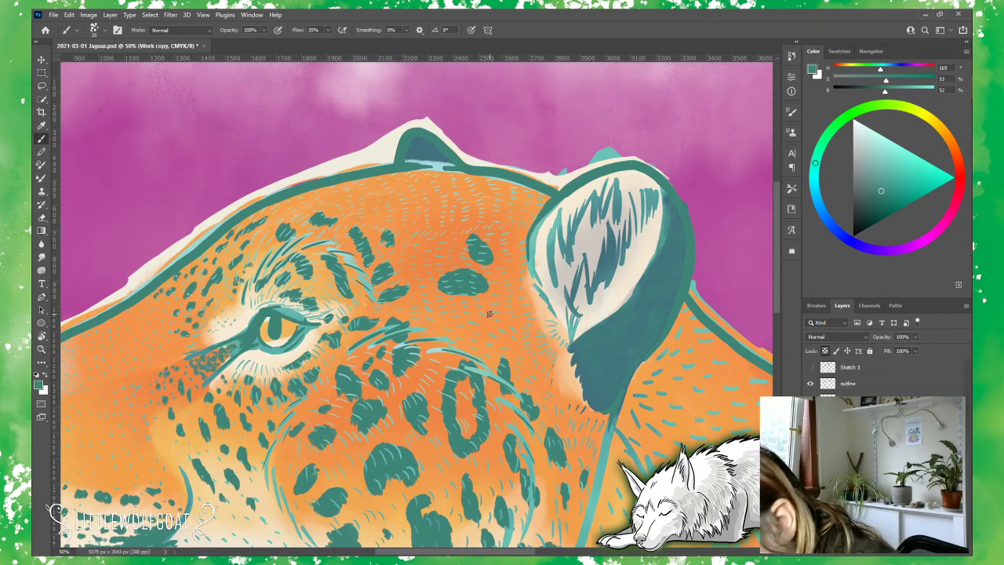
mouse_move(489, 314)
left_mouse_down()
mouse_move(475, 326)
mouse_move(511, 346)
left_mouse_up()
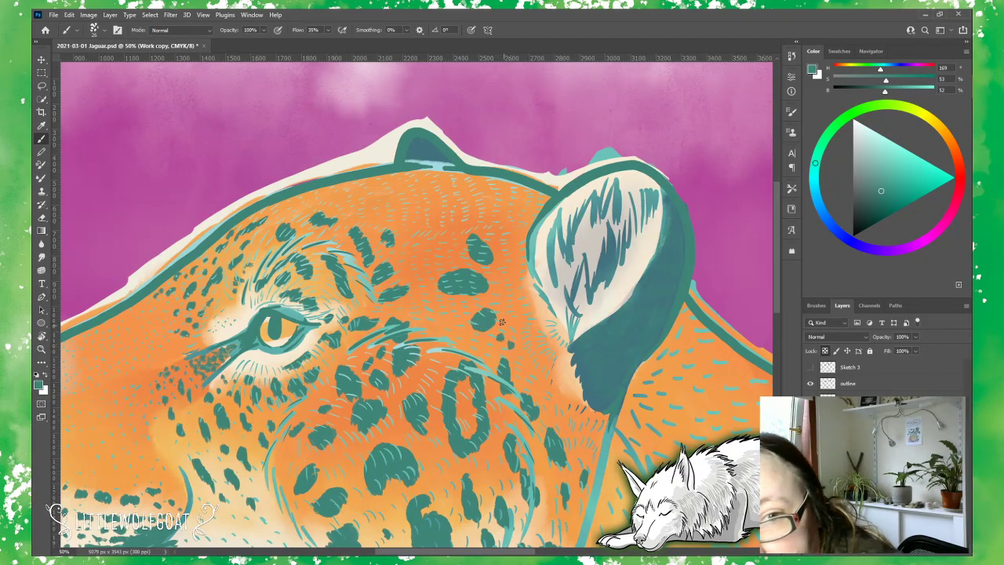
left_click_drag(512, 252, 515, 261)
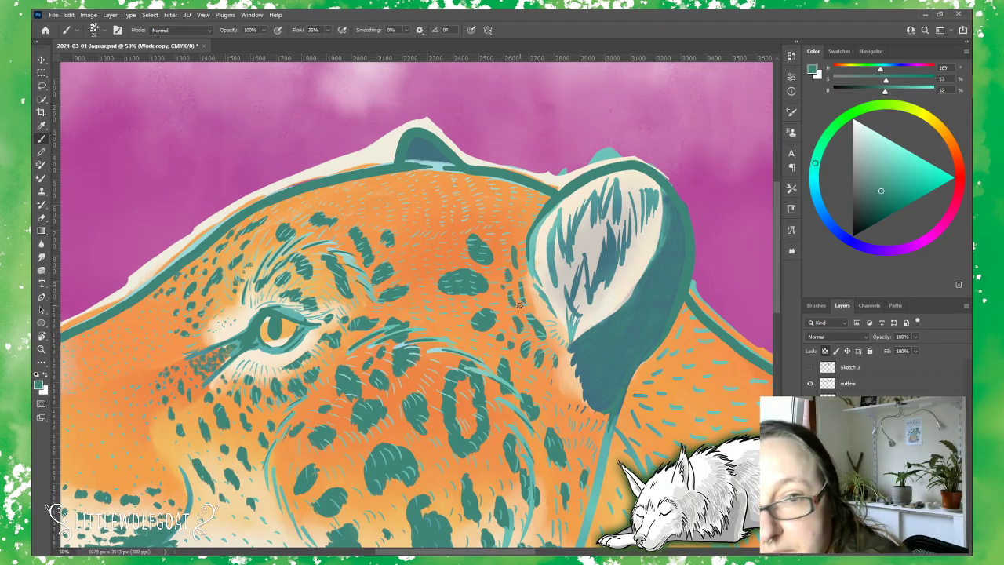
mouse_move(520, 241)
left_mouse_down()
mouse_move(513, 221)
mouse_move(518, 236)
left_mouse_up()
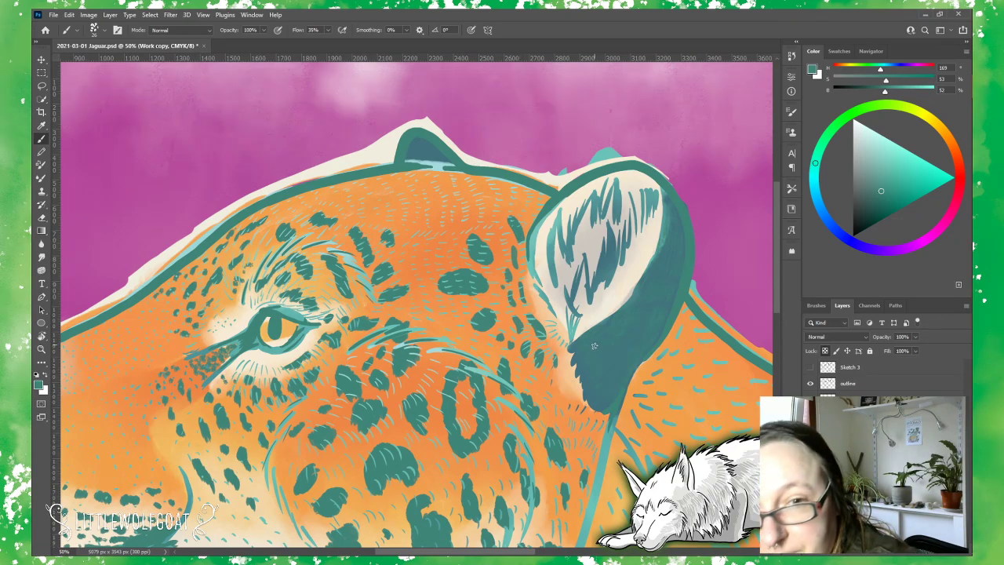
left_click_drag(557, 384, 553, 418)
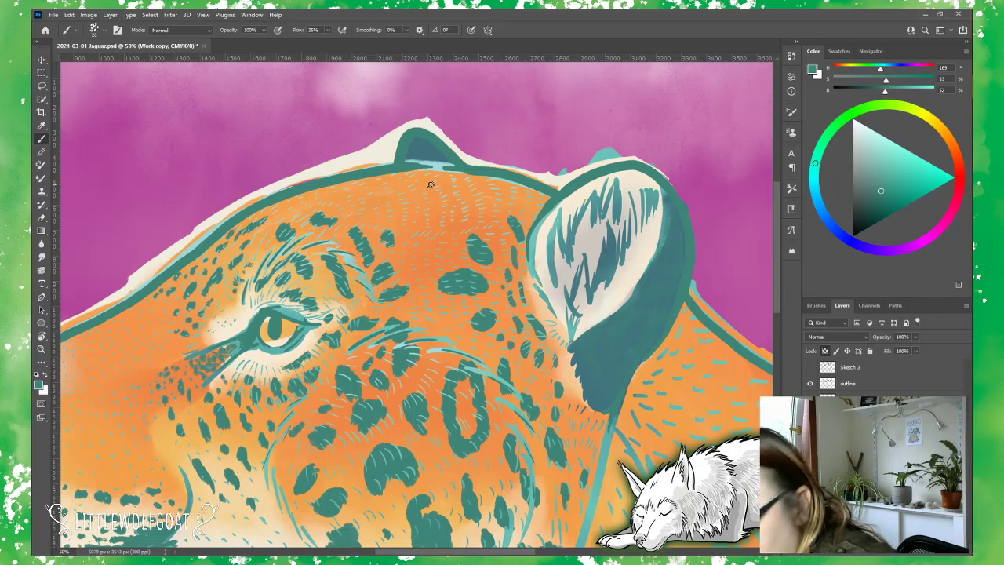
Step: Dab small dark teal spots and a rosette across the forehead, then fit the drawing on screen
left_click_drag(430, 186, 419, 188)
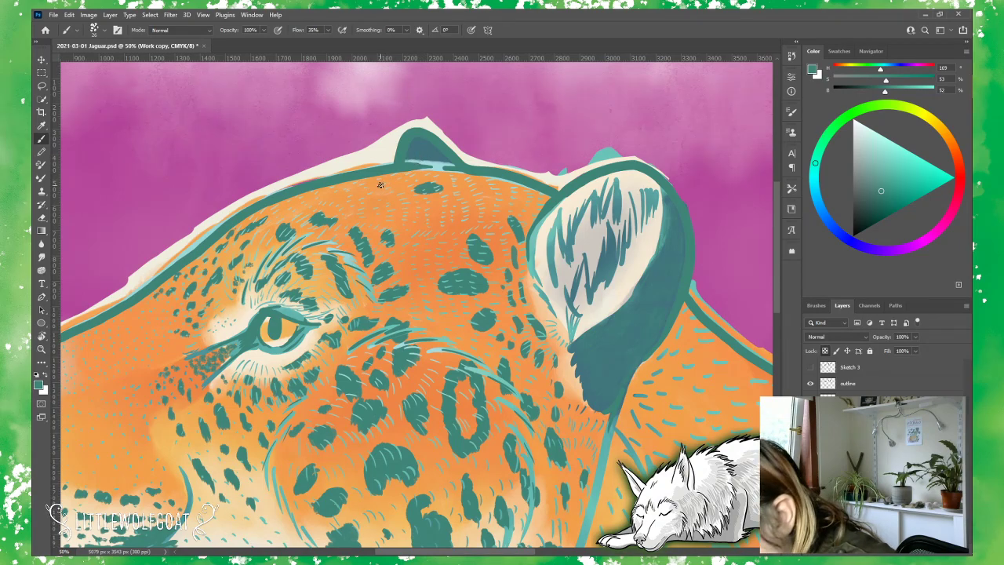
mouse_move(380, 184)
left_mouse_down()
mouse_move(338, 191)
mouse_move(347, 191)
mouse_move(335, 192)
mouse_move(342, 203)
mouse_move(306, 201)
left_mouse_up()
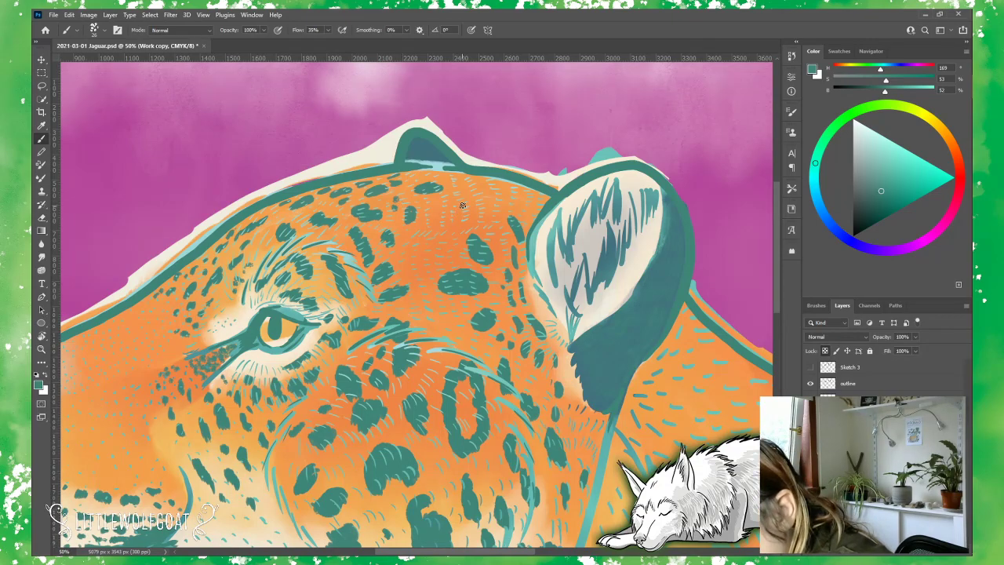
mouse_move(463, 204)
left_mouse_down()
mouse_move(468, 176)
mouse_move(537, 136)
mouse_move(527, 205)
mouse_move(508, 194)
mouse_move(529, 216)
left_mouse_up()
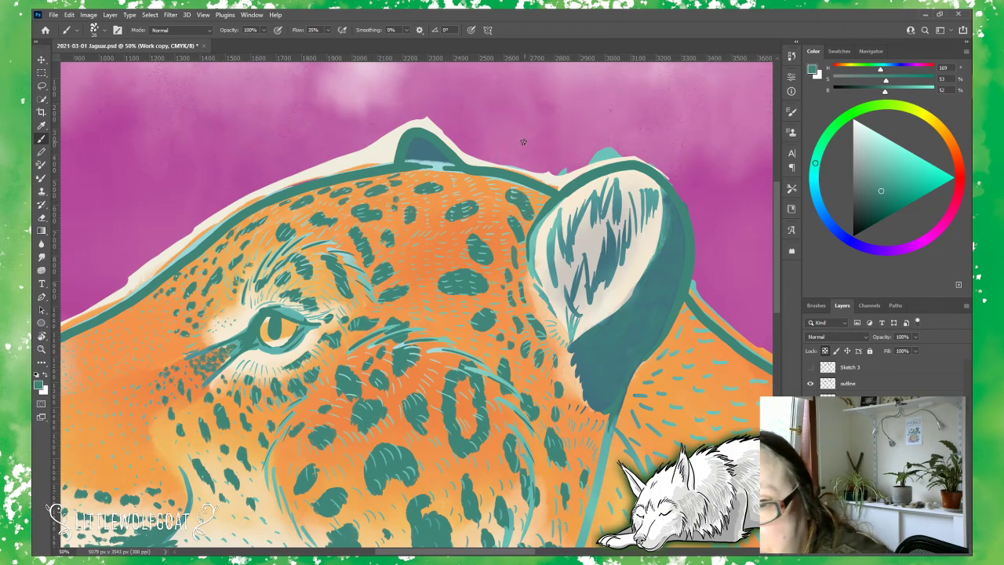
mouse_move(474, 187)
left_mouse_down()
mouse_move(489, 185)
mouse_move(465, 182)
left_mouse_up()
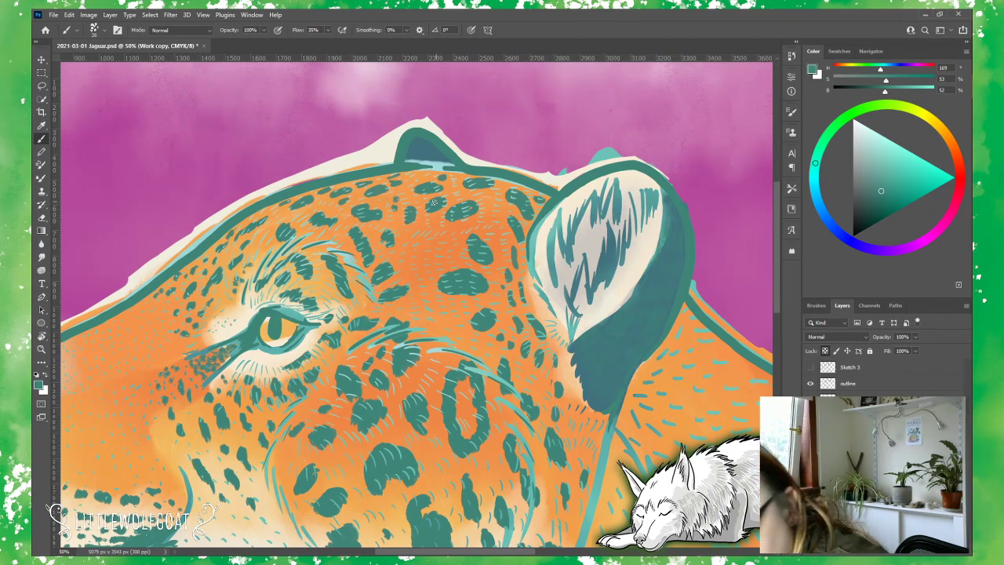
mouse_move(419, 235)
left_mouse_down()
mouse_move(424, 229)
mouse_move(415, 233)
left_mouse_up()
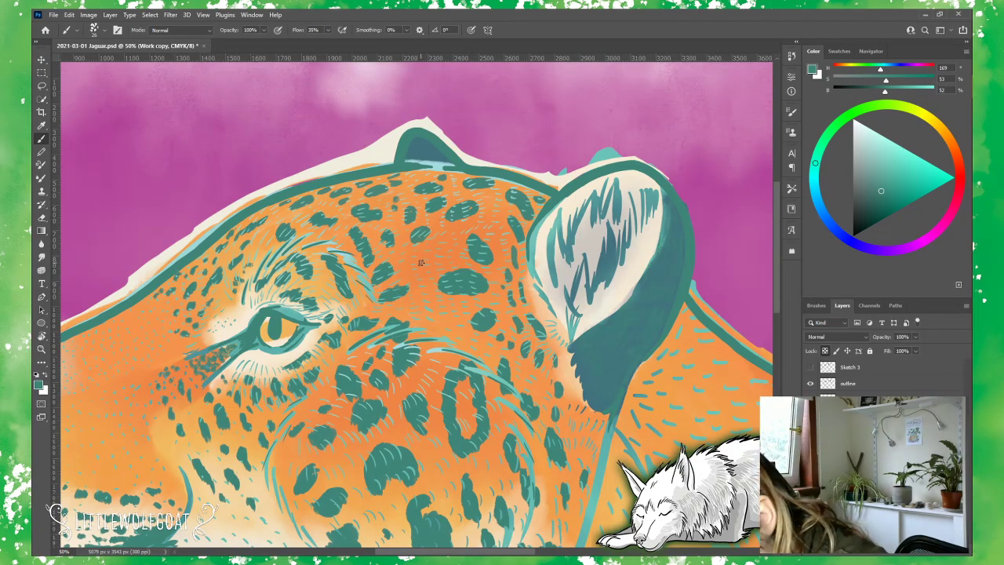
left_click_drag(421, 263, 413, 259)
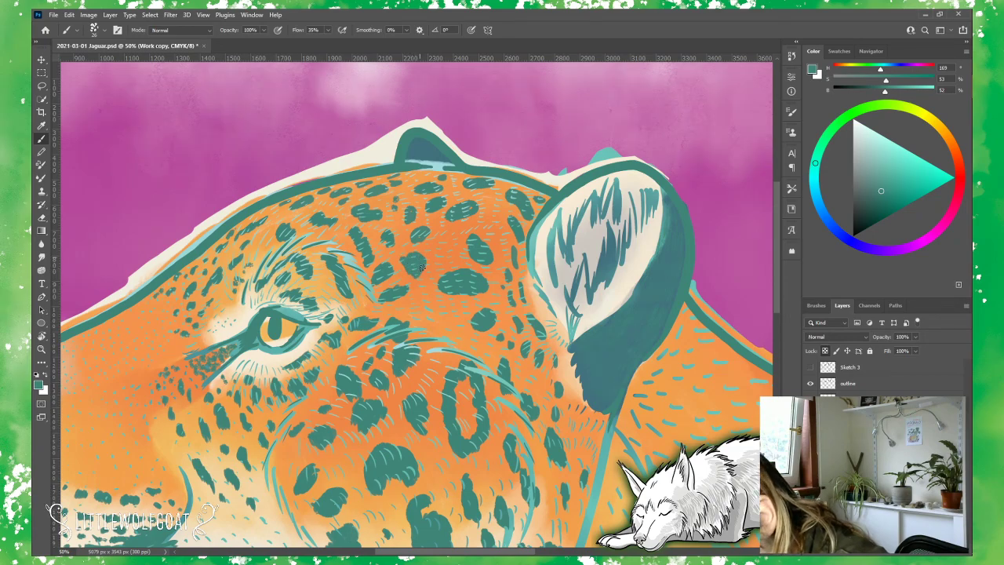
left_click_drag(443, 247, 443, 251)
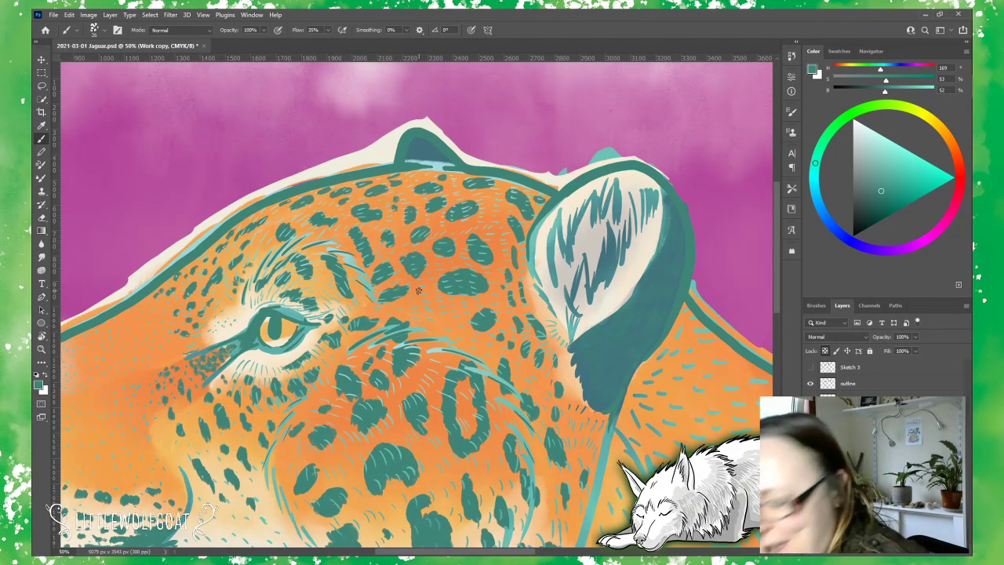
mouse_move(426, 305)
left_mouse_down()
mouse_move(437, 307)
mouse_move(420, 305)
mouse_move(430, 319)
left_mouse_up()
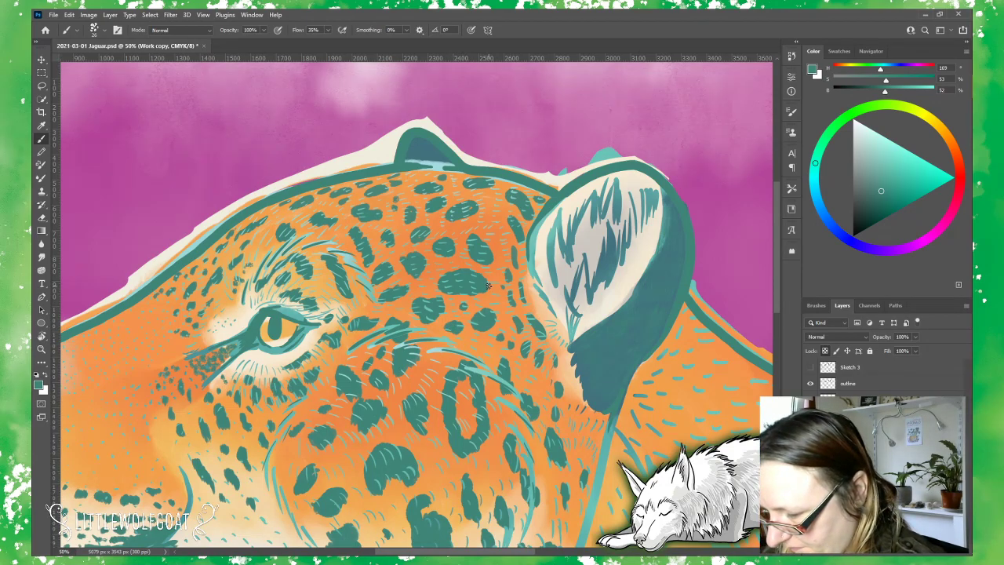
left_click(203, 15)
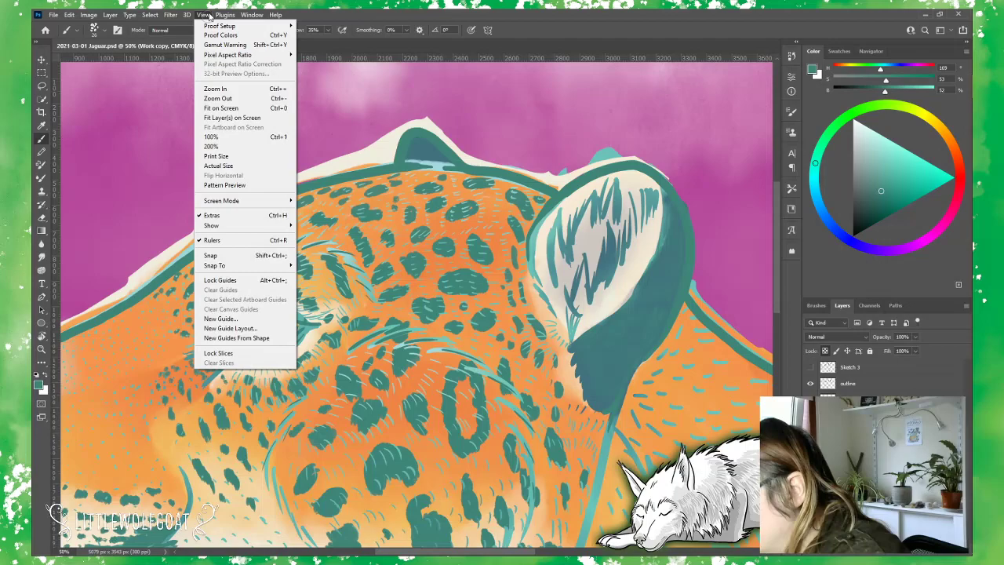
left_click(232, 112)
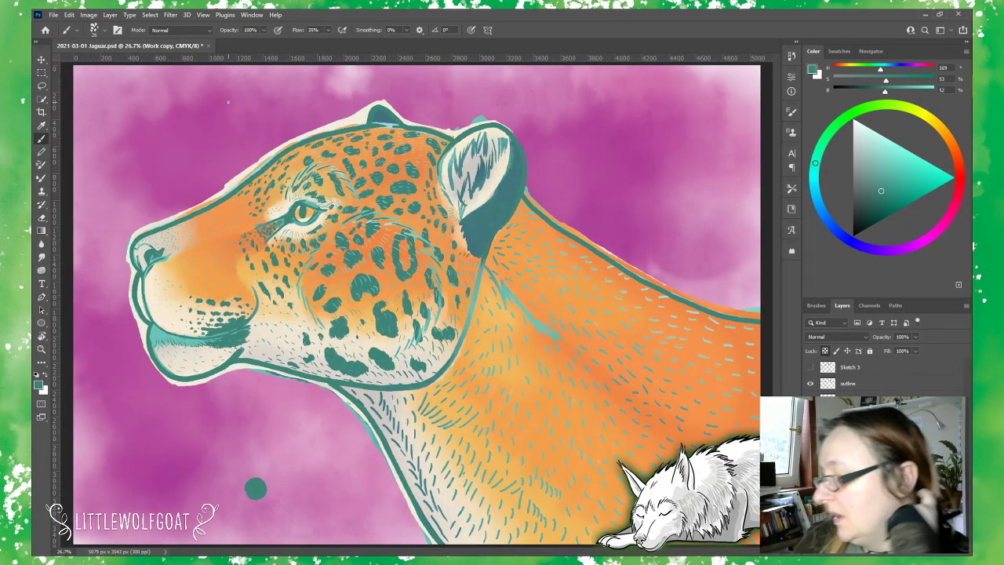
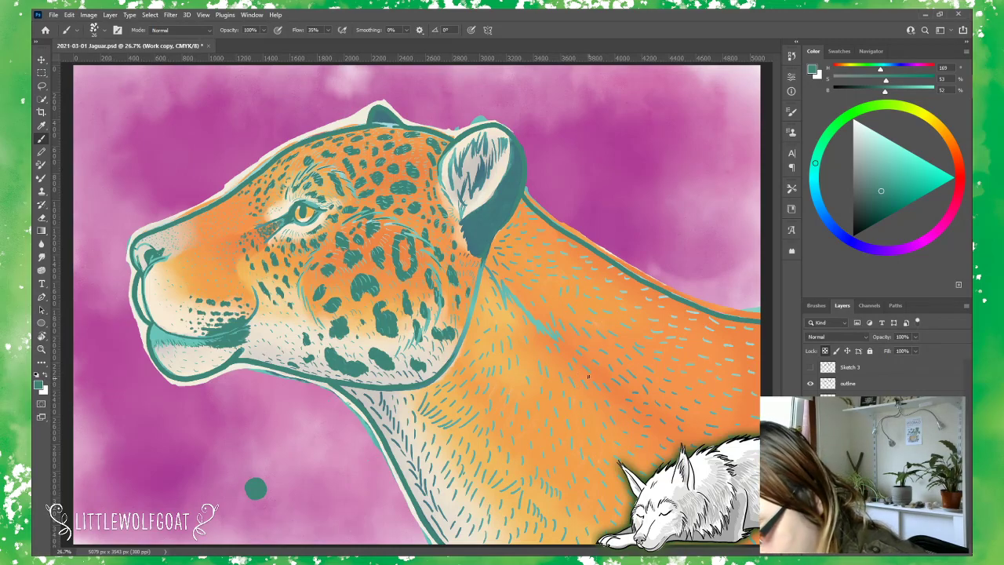
Step: Save the jaguar painting with File > Save
left_click(70, 15)
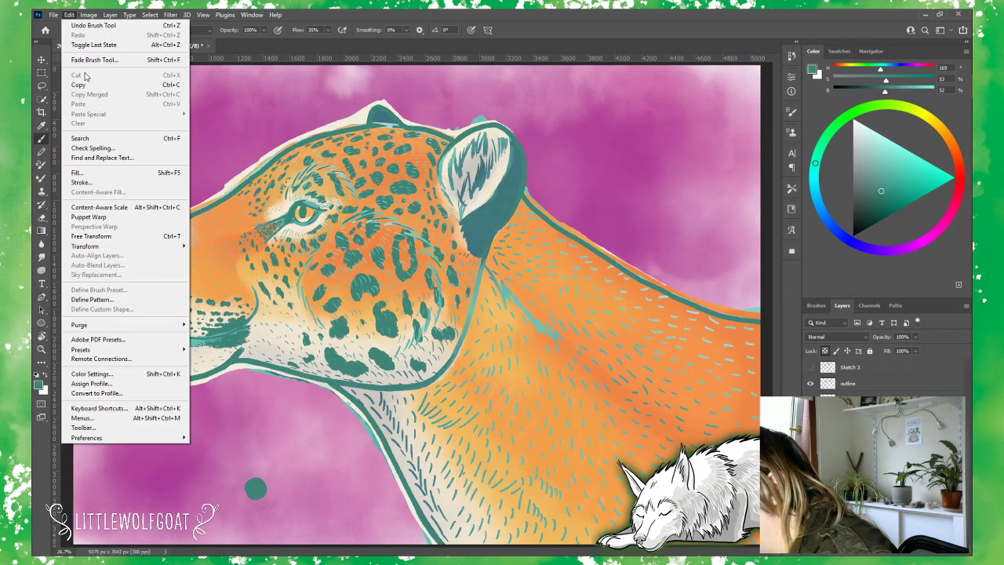
mouse_move(62, 17)
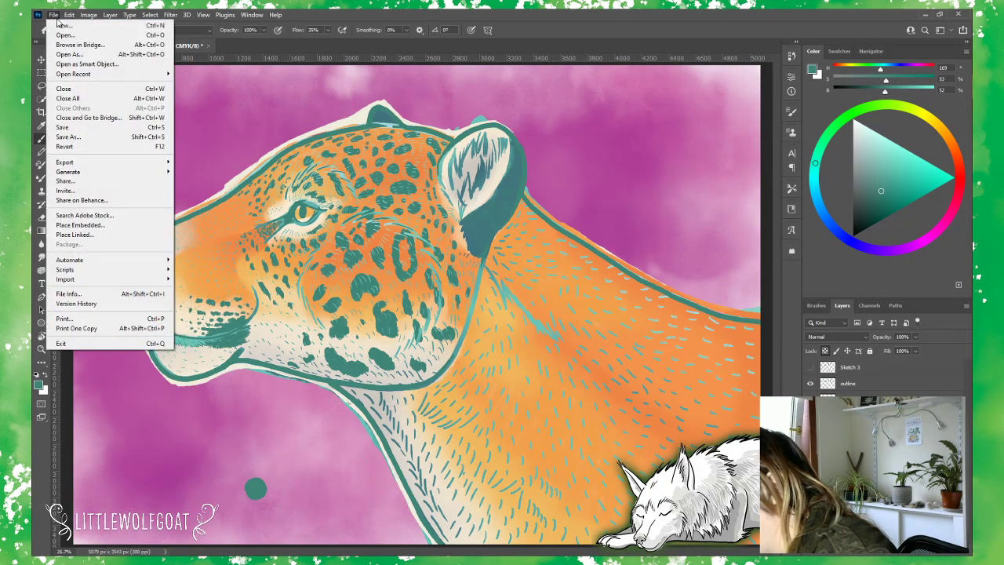
left_click(69, 128)
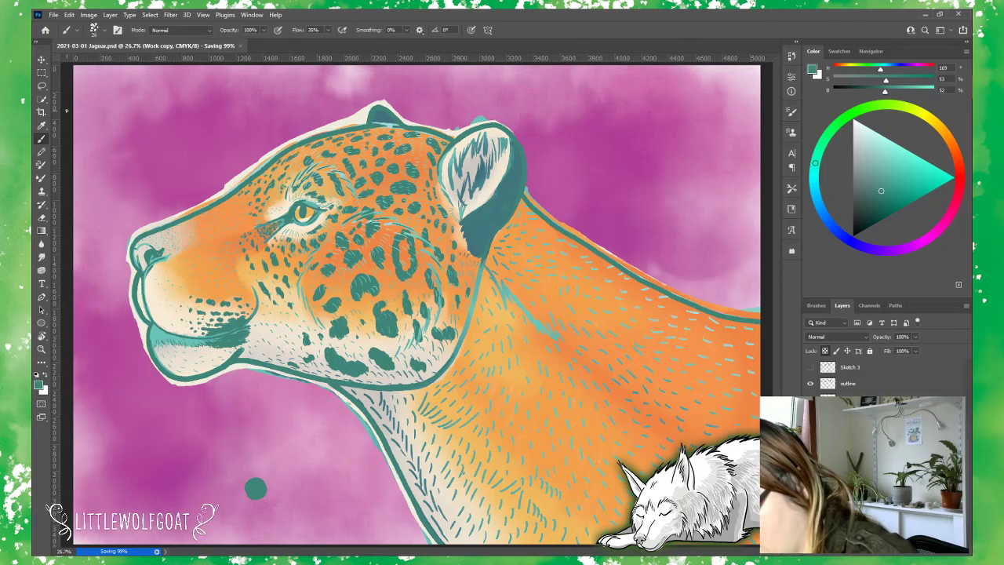
Step: Enlarge the brush from 26 px to 47 px in the Brush Preset picker
left_click(102, 33)
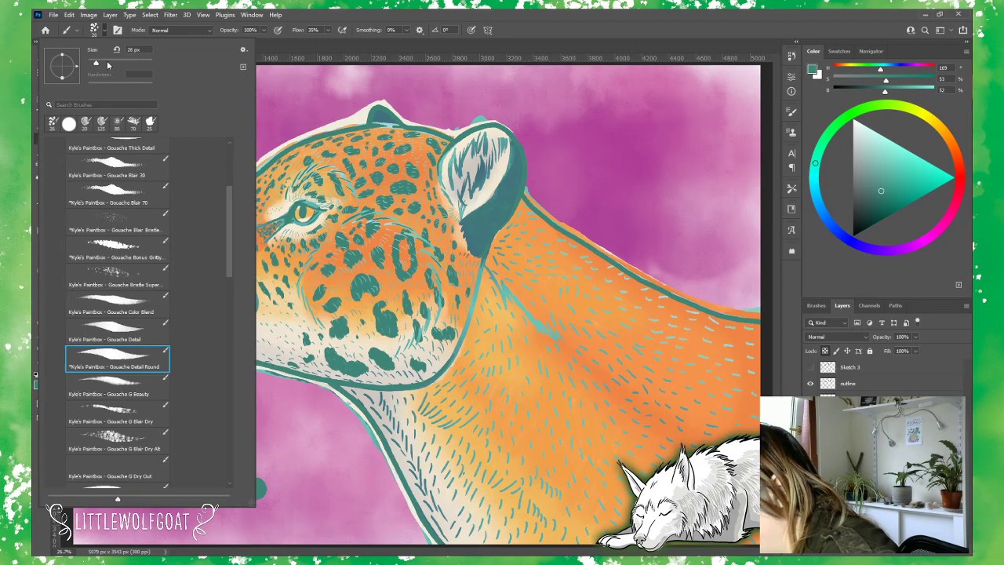
left_click_drag(107, 65, 102, 65)
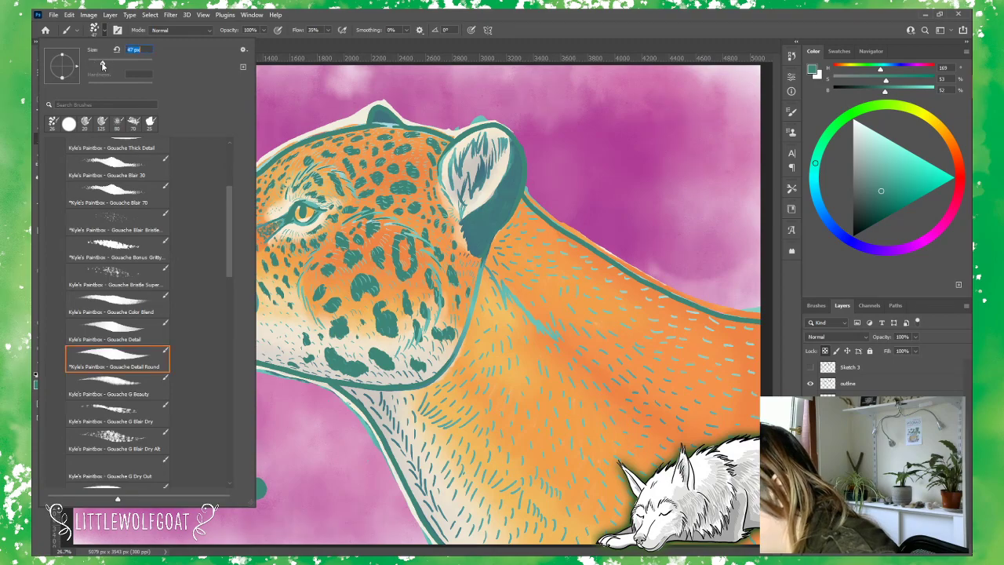
key("Return")
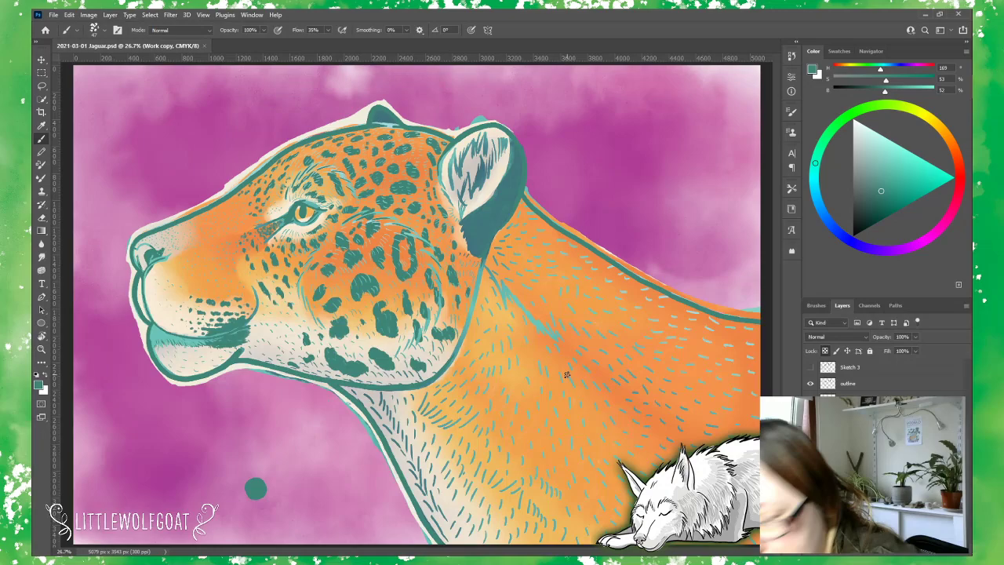
Step: Paint and close up teal rosette outlines on the jaguar's shoulder
mouse_move(566, 375)
left_mouse_down()
mouse_move(547, 413)
mouse_move(553, 423)
left_mouse_up()
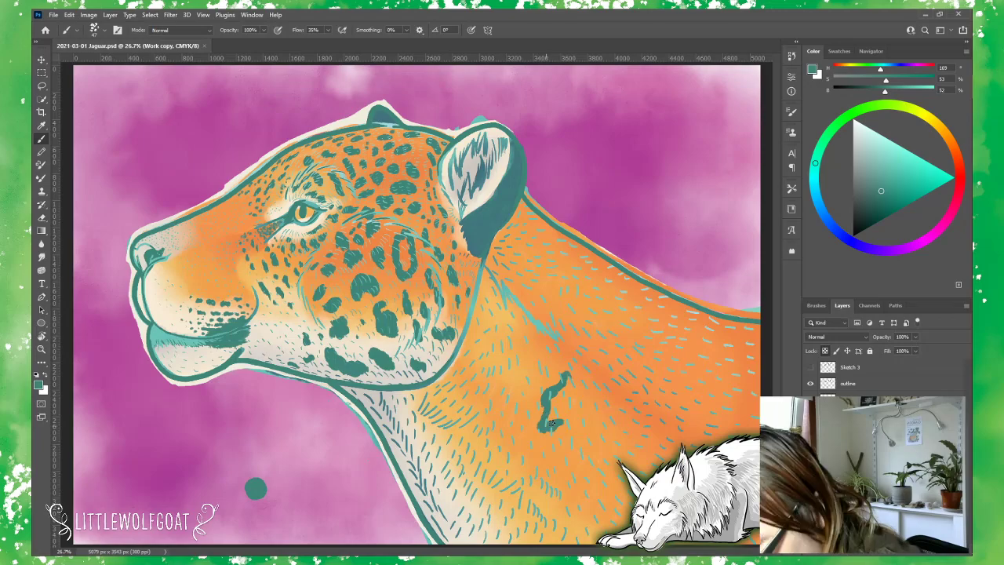
mouse_move(566, 375)
left_mouse_down()
mouse_move(580, 414)
mouse_move(588, 397)
mouse_move(585, 415)
mouse_move(553, 413)
mouse_move(551, 424)
left_mouse_up()
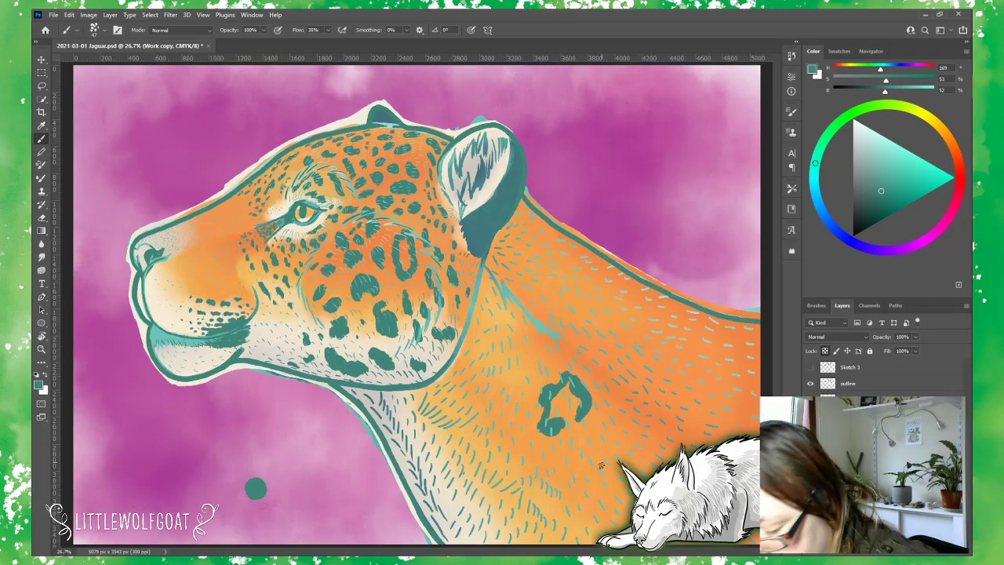
mouse_move(600, 465)
left_mouse_down()
mouse_move(590, 499)
mouse_move(567, 510)
left_mouse_up()
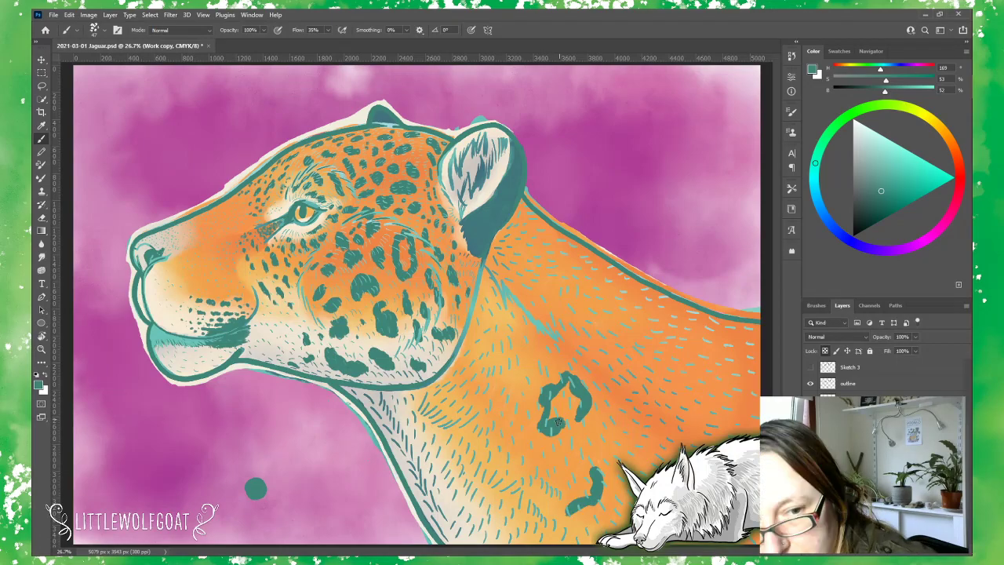
mouse_move(580, 468)
left_mouse_down()
mouse_move(557, 465)
mouse_move(566, 463)
left_mouse_up()
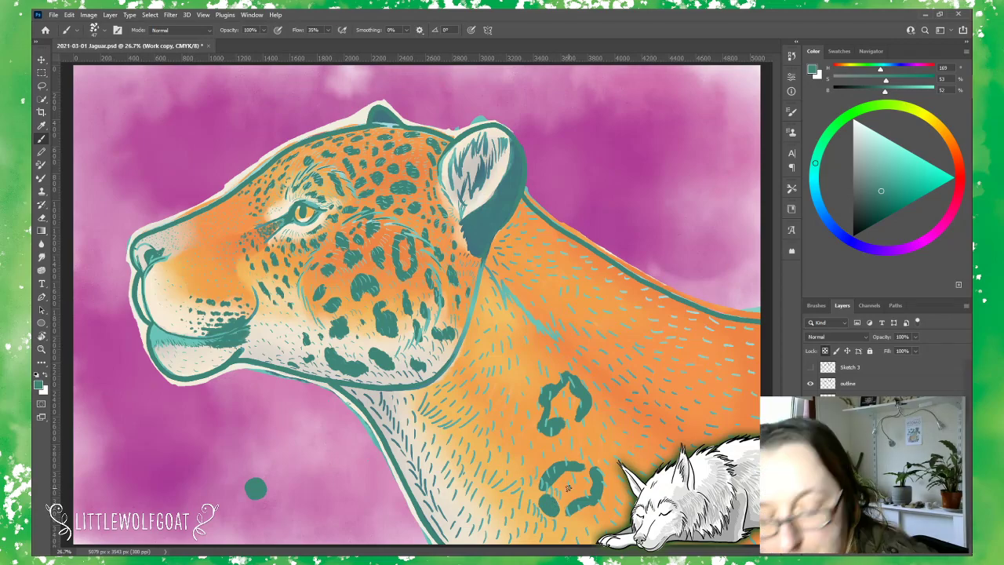
Step: Dab four small teal spots below the rosette and down the lower body
left_click(598, 433)
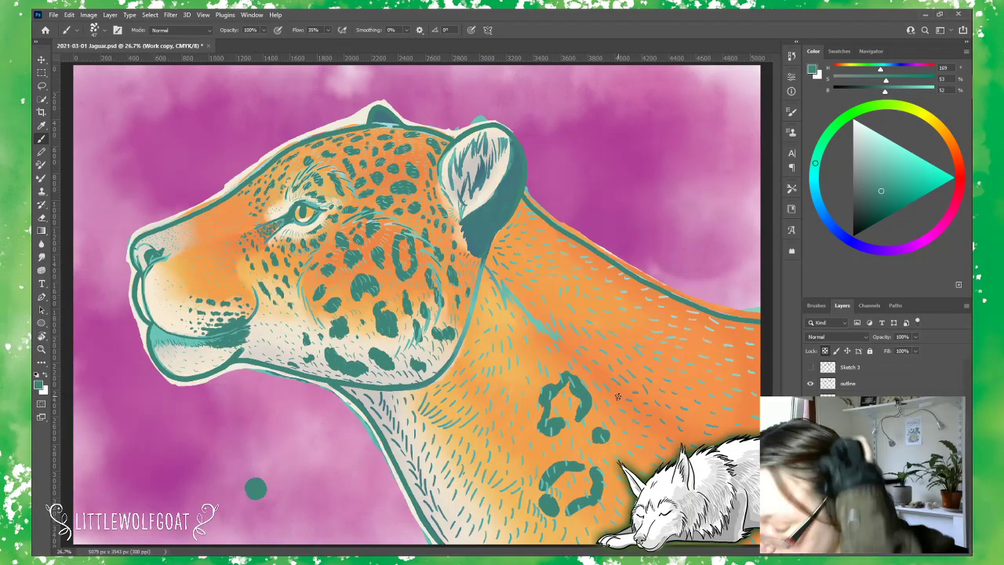
left_click(511, 446)
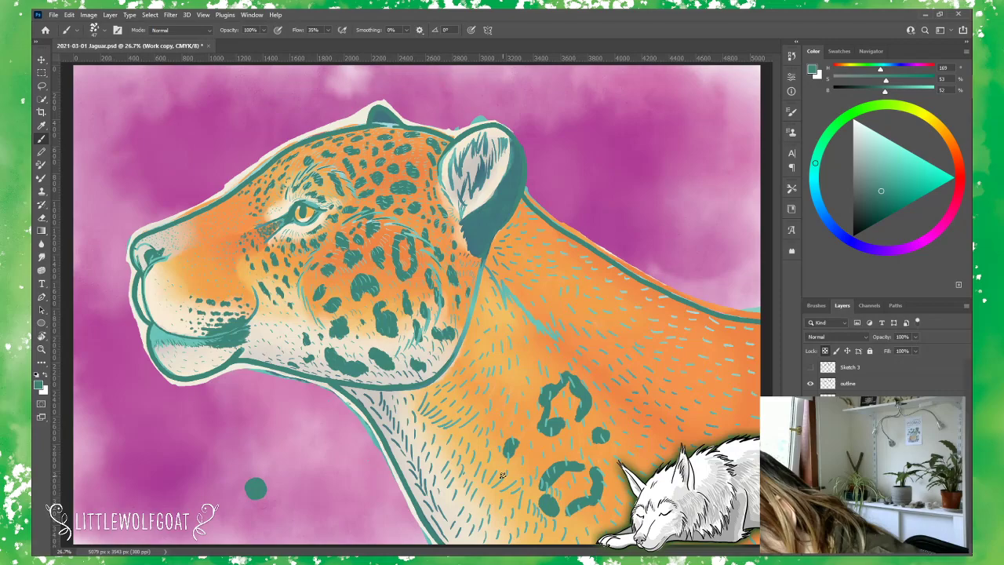
left_click(503, 476)
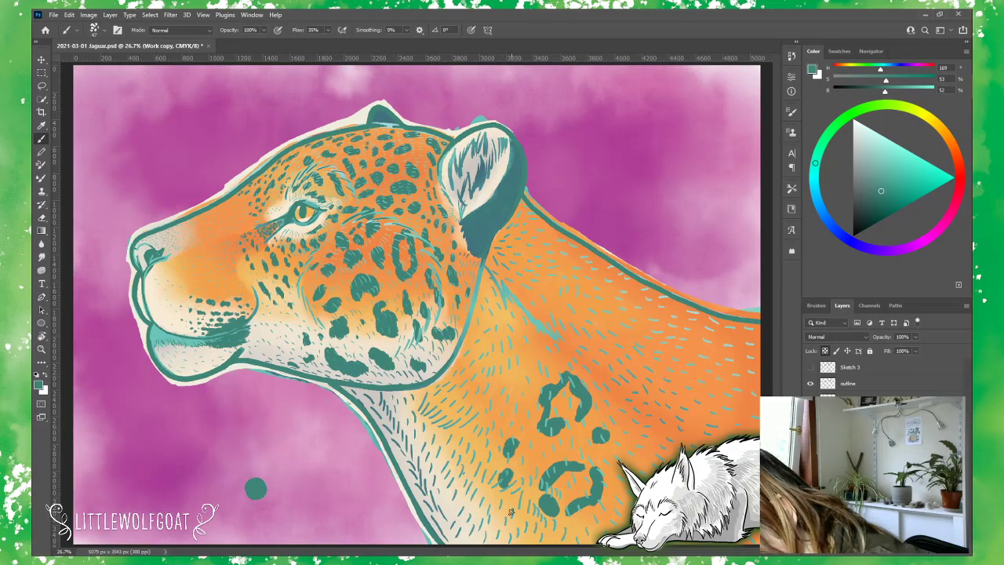
left_click(506, 519)
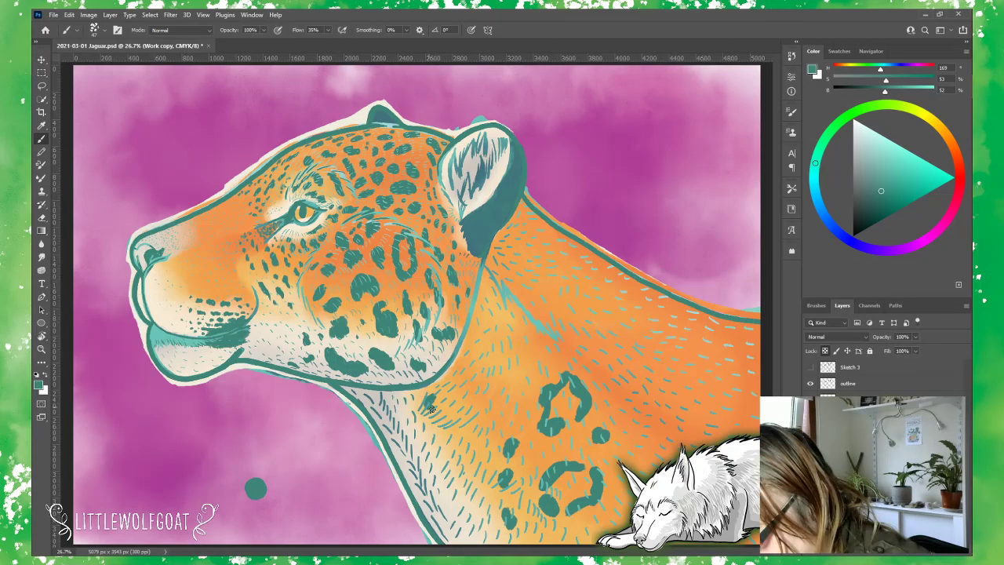
Step: Stroke dark teal hatching across the pale chest fur and darken the upper shoulder rosette
mouse_move(436, 441)
left_mouse_down()
mouse_move(430, 397)
mouse_move(439, 438)
mouse_move(430, 414)
left_mouse_up()
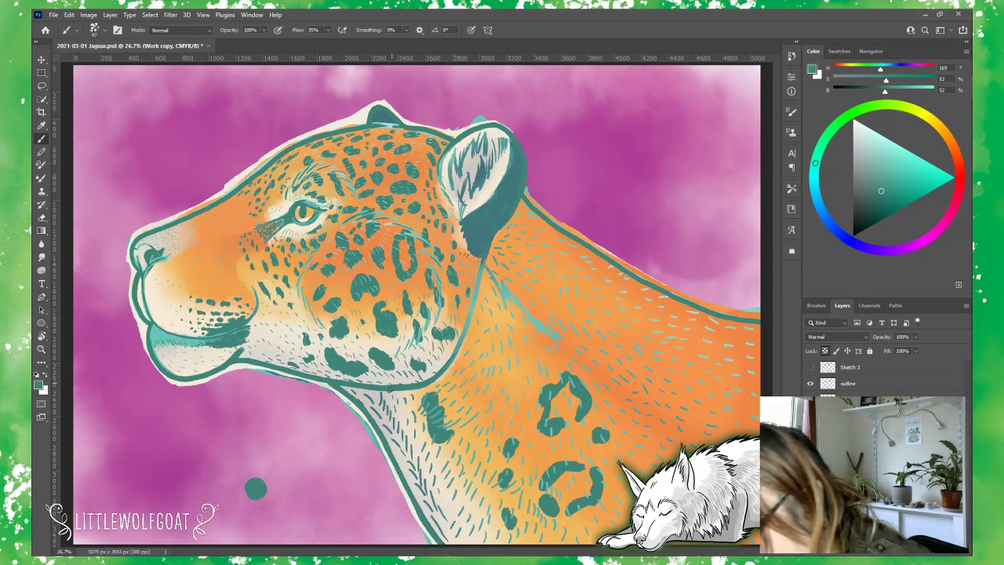
left_click_drag(396, 400, 375, 409)
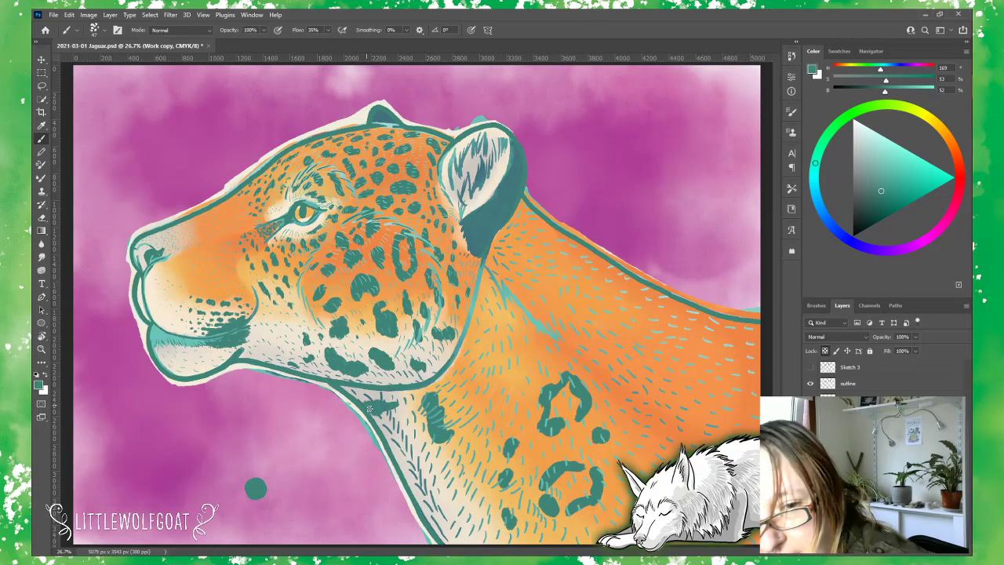
mouse_move(372, 402)
left_mouse_down()
mouse_move(352, 393)
mouse_move(387, 413)
mouse_move(386, 437)
left_mouse_up()
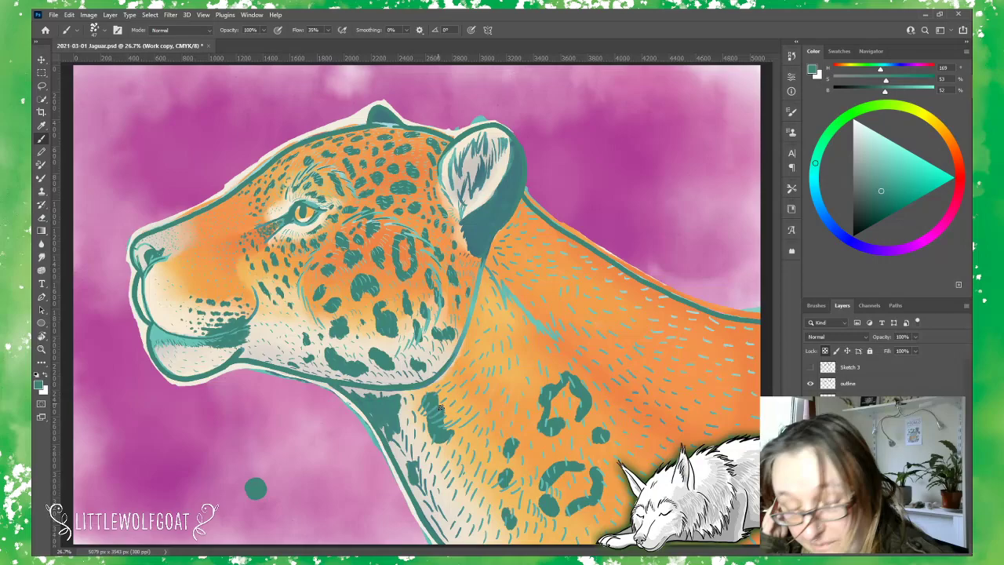
mouse_move(432, 466)
left_mouse_down()
mouse_move(447, 486)
mouse_move(430, 455)
left_mouse_up()
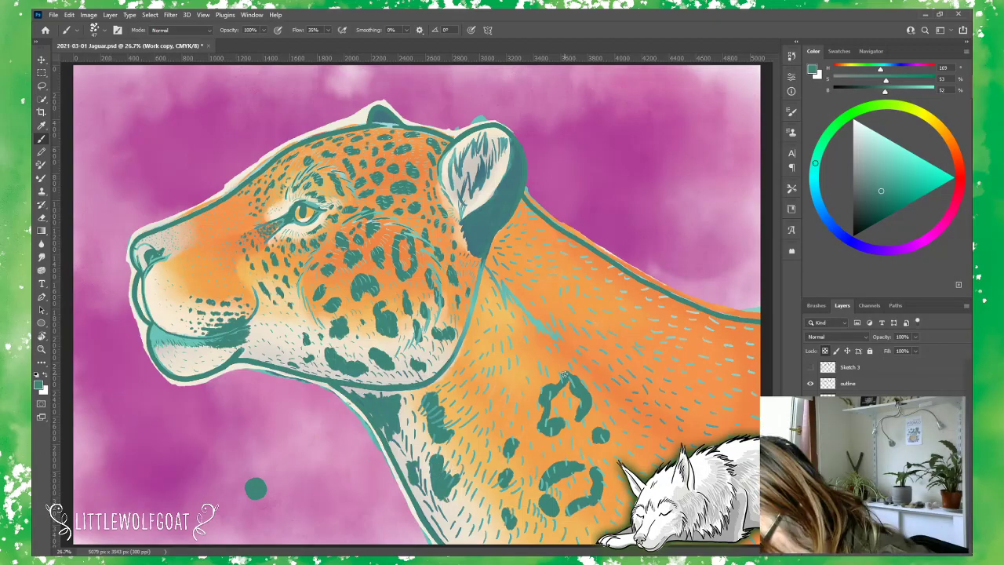
mouse_move(563, 374)
left_mouse_down()
mouse_move(552, 412)
mouse_move(572, 376)
mouse_move(603, 370)
left_mouse_up()
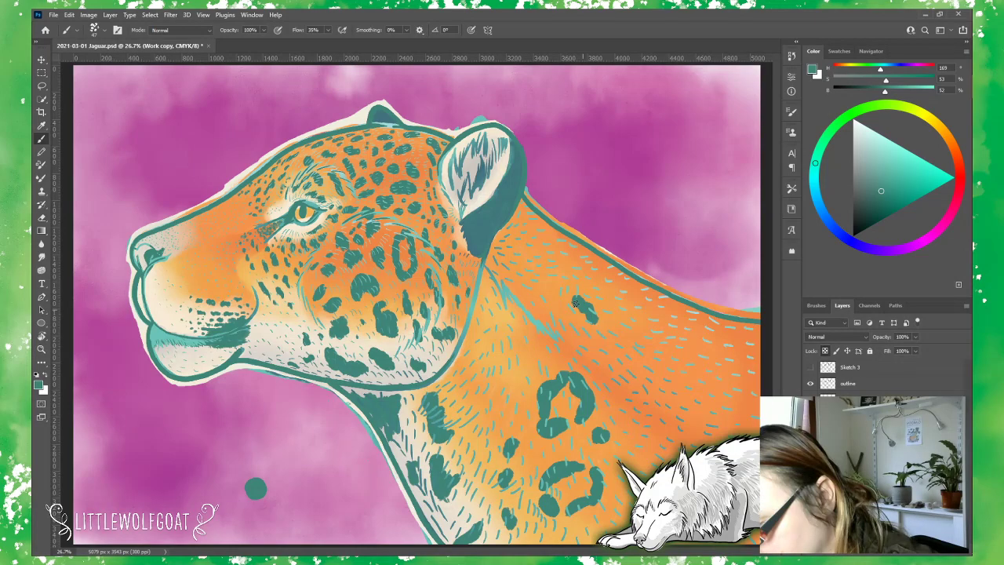
Step: Paint teal rosettes and spots along the jaguar's back and up onto the neck
mouse_move(576, 304)
left_mouse_down()
mouse_move(562, 320)
mouse_move(604, 355)
left_mouse_up()
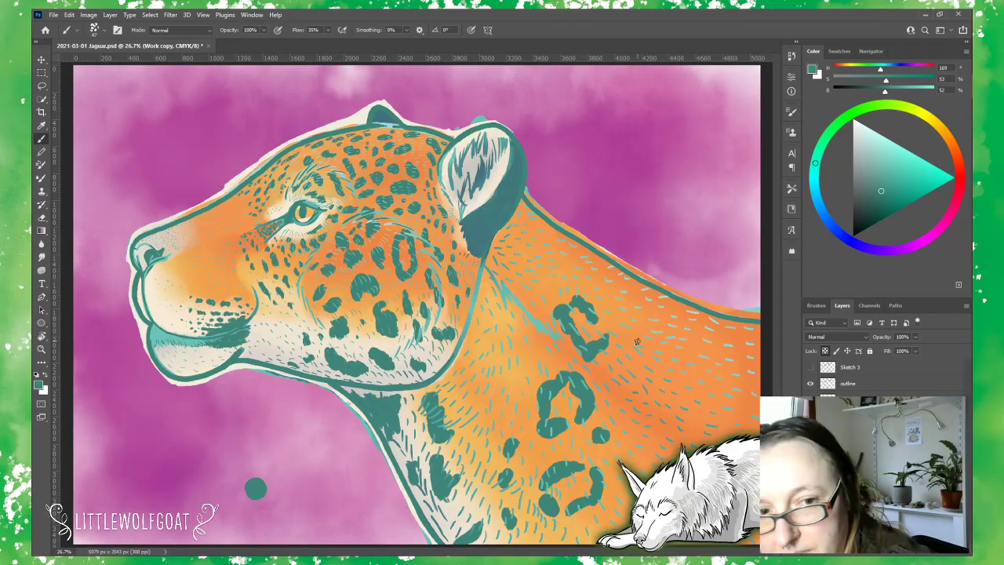
left_click_drag(637, 341, 620, 382)
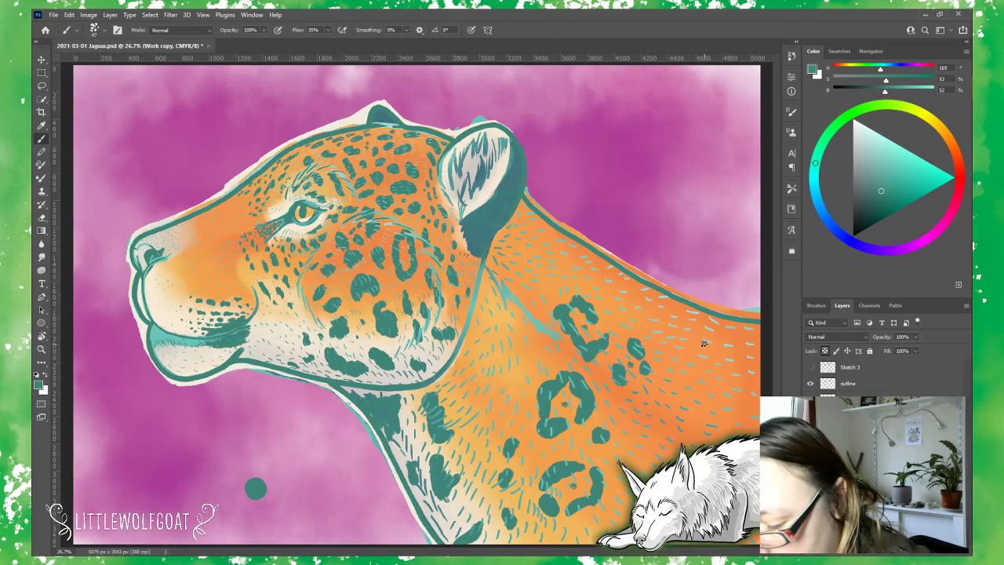
mouse_move(704, 343)
left_mouse_down()
mouse_move(683, 345)
mouse_move(687, 380)
left_mouse_up()
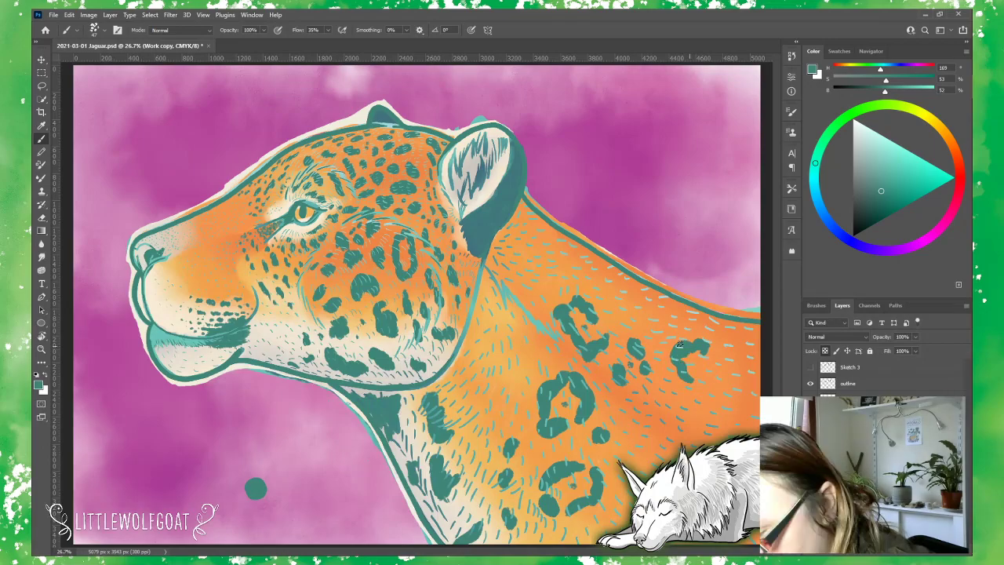
mouse_move(679, 343)
left_mouse_down()
mouse_move(708, 362)
mouse_move(713, 383)
mouse_move(693, 367)
left_mouse_up()
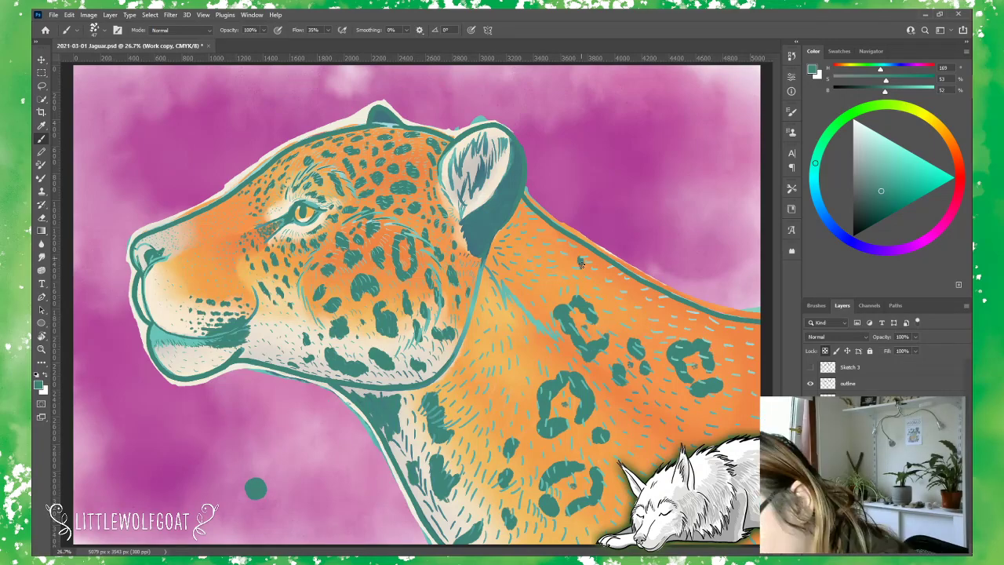
left_click_drag(581, 263, 604, 292)
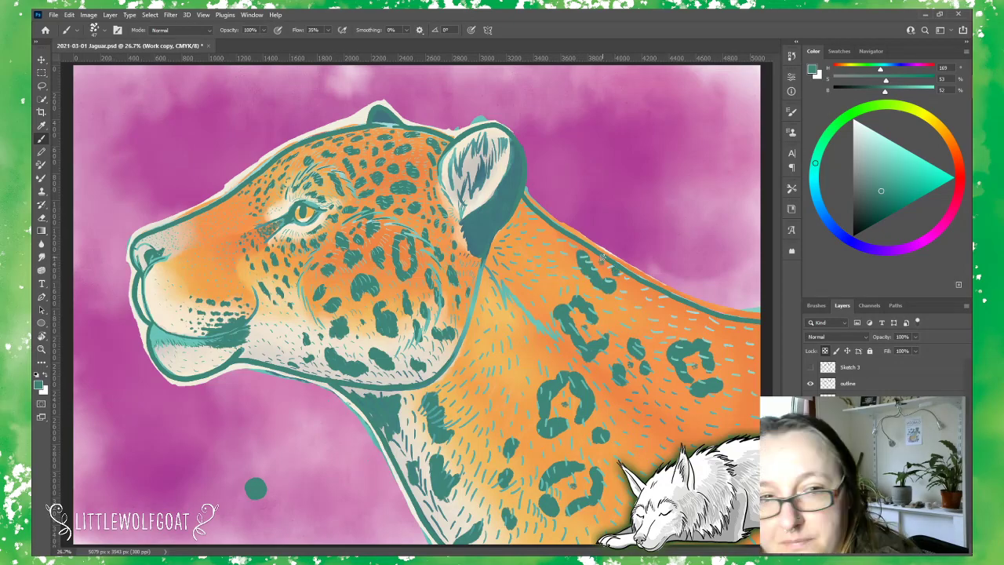
mouse_move(532, 227)
left_mouse_down()
mouse_move(541, 248)
mouse_move(554, 238)
left_mouse_up()
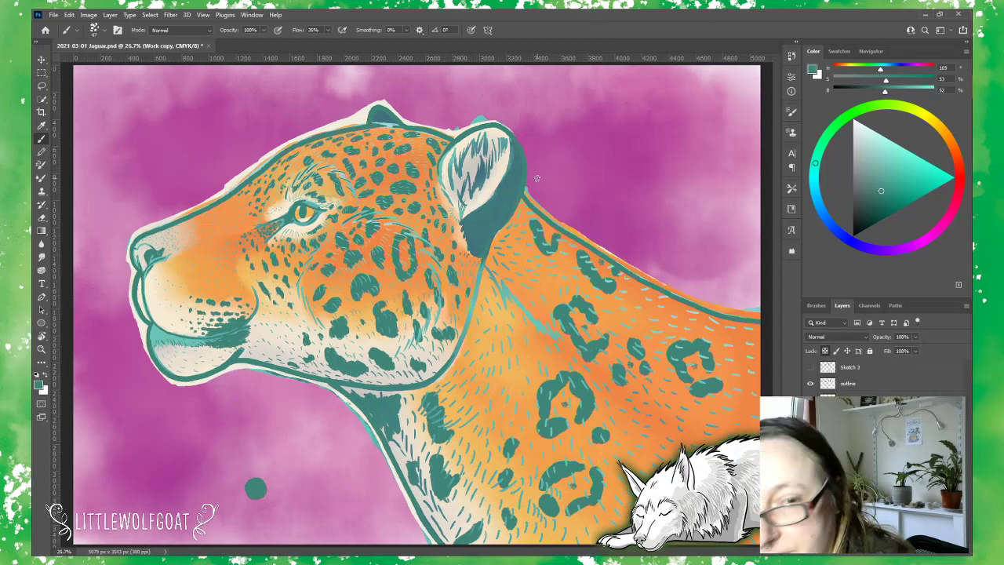
Step: Add three short dark teal hatch strokes along the neck behind the jaw
mouse_move(507, 241)
left_mouse_down()
mouse_move(513, 268)
mouse_move(530, 259)
left_mouse_up()
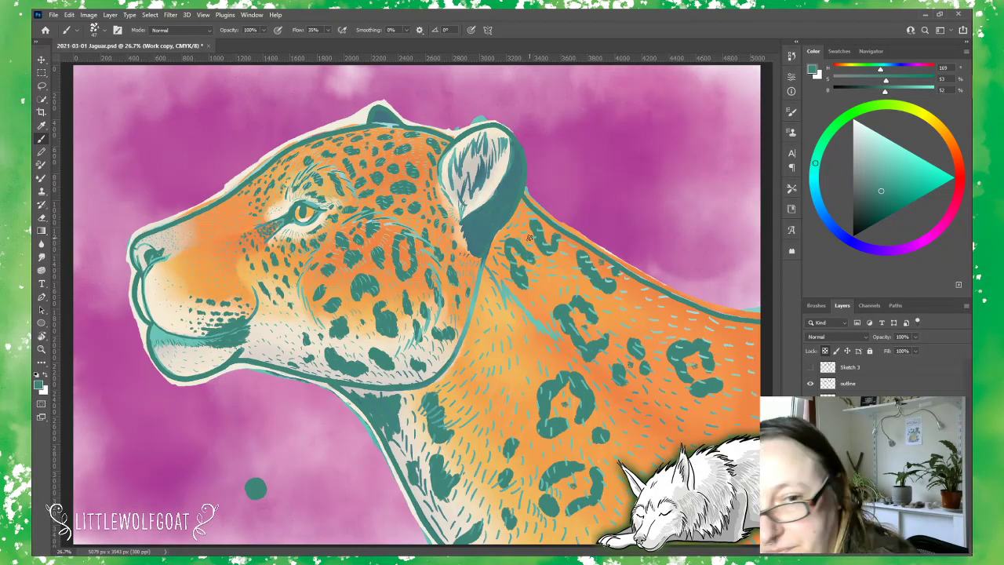
left_click_drag(490, 265, 493, 283)
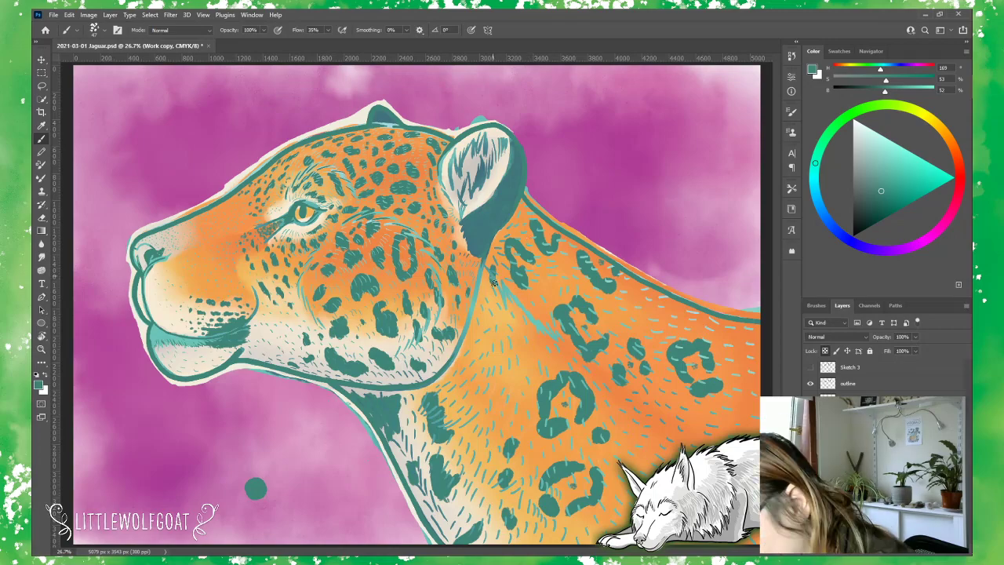
mouse_move(505, 325)
left_mouse_down()
mouse_move(508, 313)
mouse_move(521, 349)
left_mouse_up()
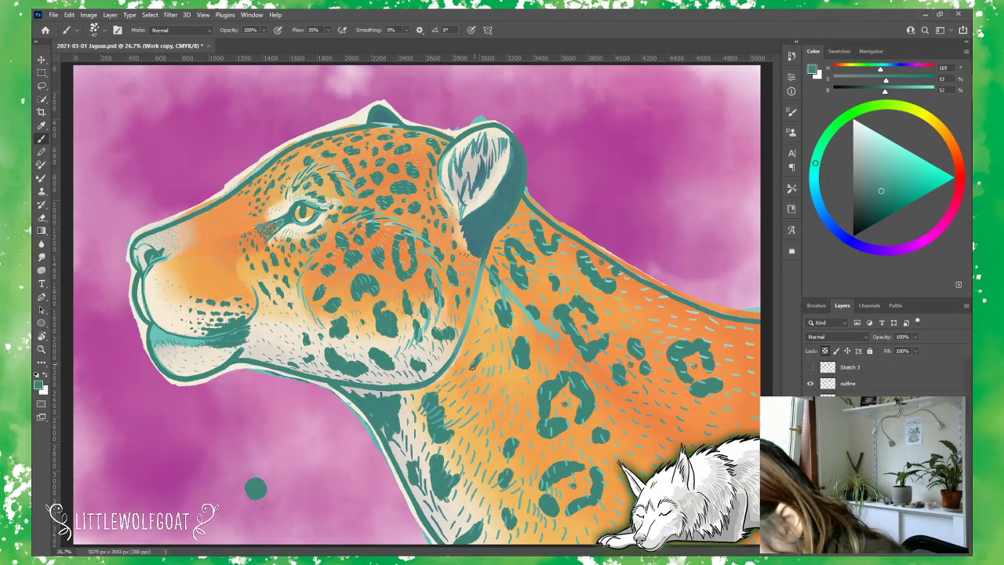
Step: Paint small teal spots and fur dashes across the neck, shoulder, flank and back edge
left_click_drag(473, 366, 475, 371)
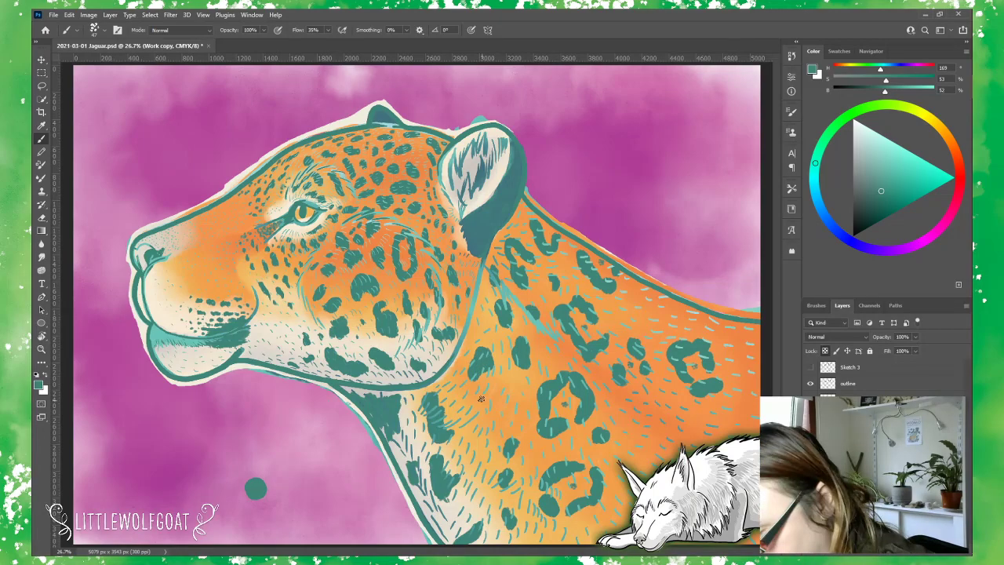
left_click_drag(479, 399, 511, 392)
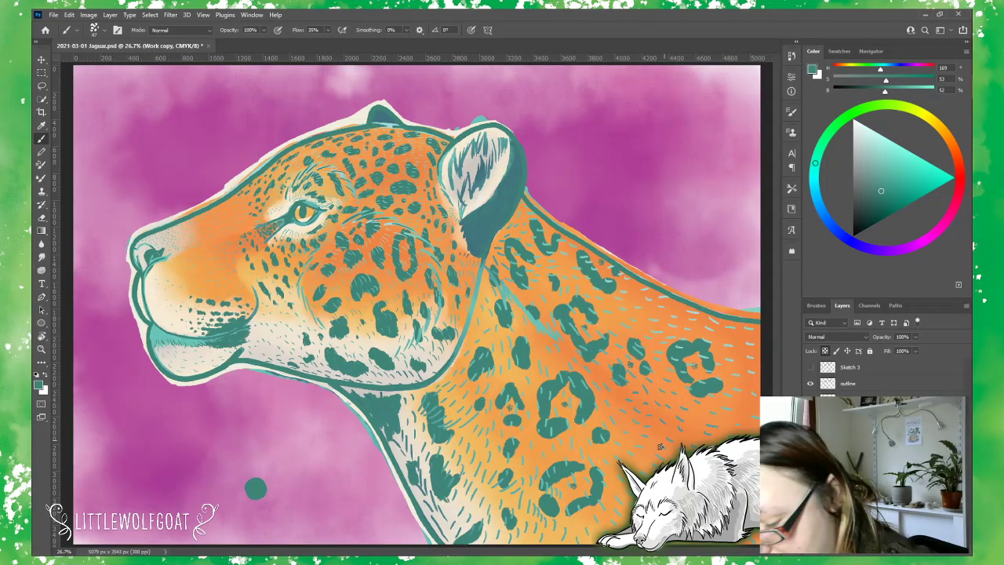
left_click_drag(659, 440, 657, 450)
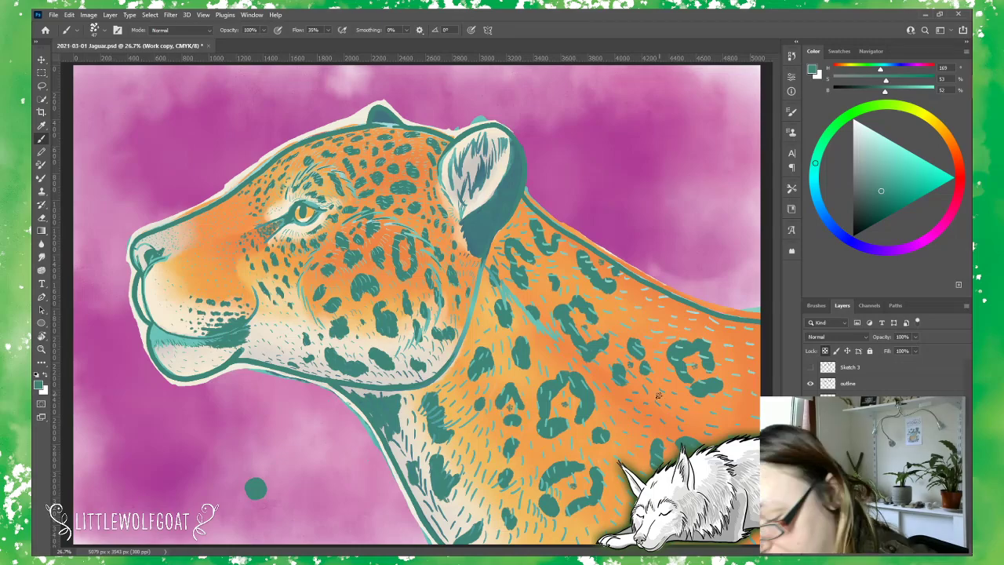
left_click_drag(657, 395, 646, 414)
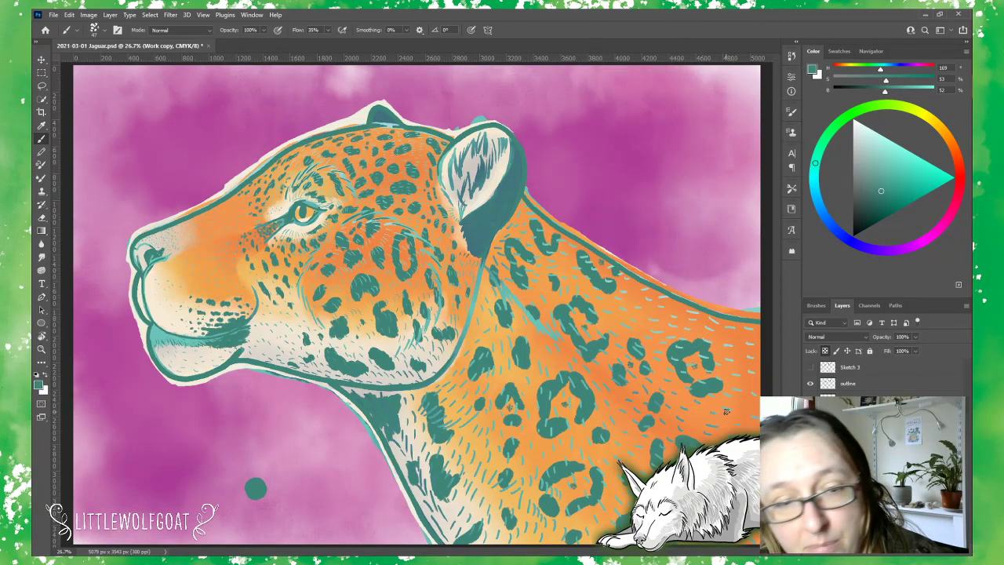
mouse_move(726, 409)
left_mouse_down()
mouse_move(710, 426)
mouse_move(729, 414)
left_mouse_up()
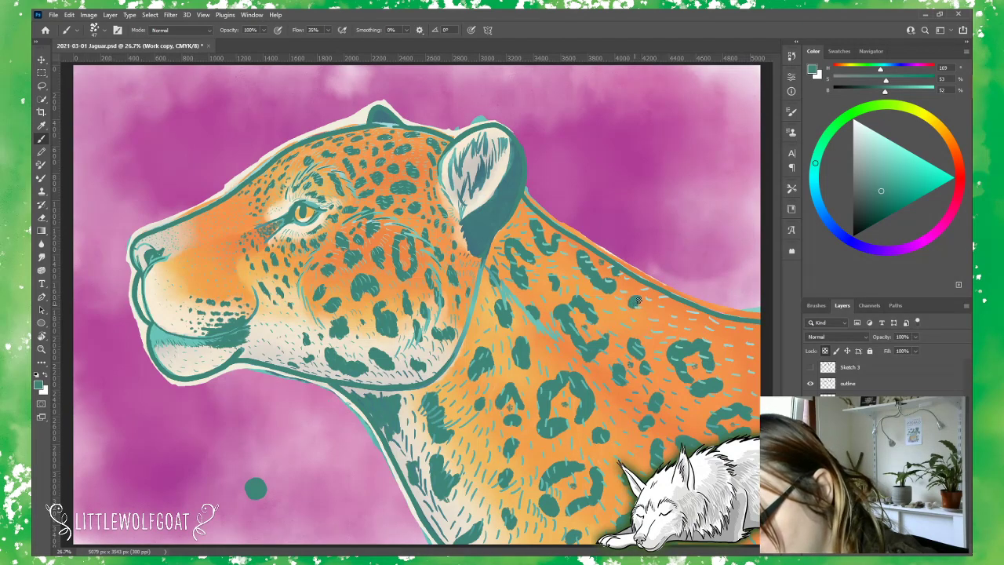
mouse_move(637, 310)
left_mouse_down()
mouse_move(666, 307)
mouse_move(641, 313)
mouse_move(650, 300)
mouse_move(639, 299)
left_mouse_up()
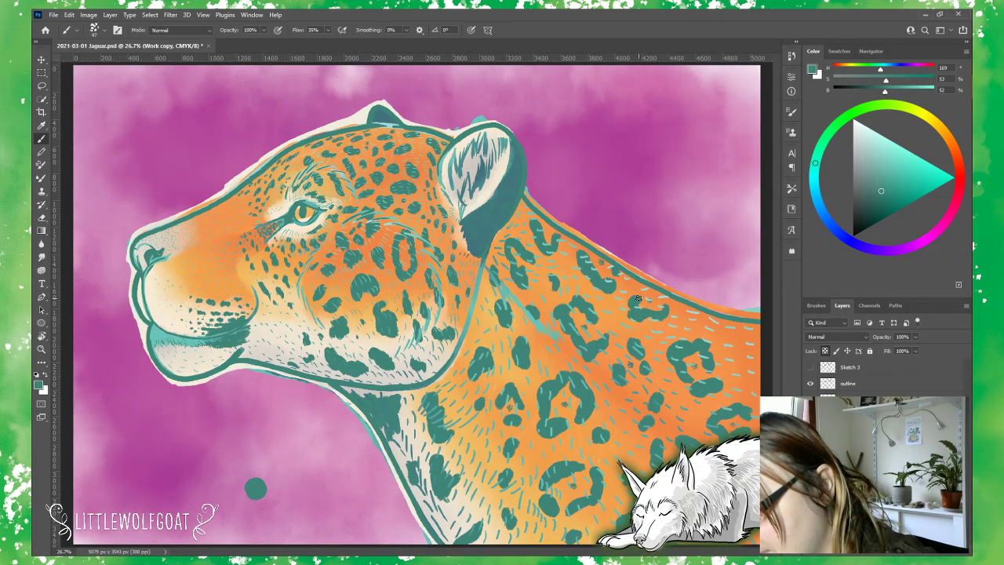
mouse_move(747, 330)
left_mouse_down()
mouse_move(735, 332)
mouse_move(754, 331)
mouse_move(740, 330)
mouse_move(737, 345)
left_mouse_up()
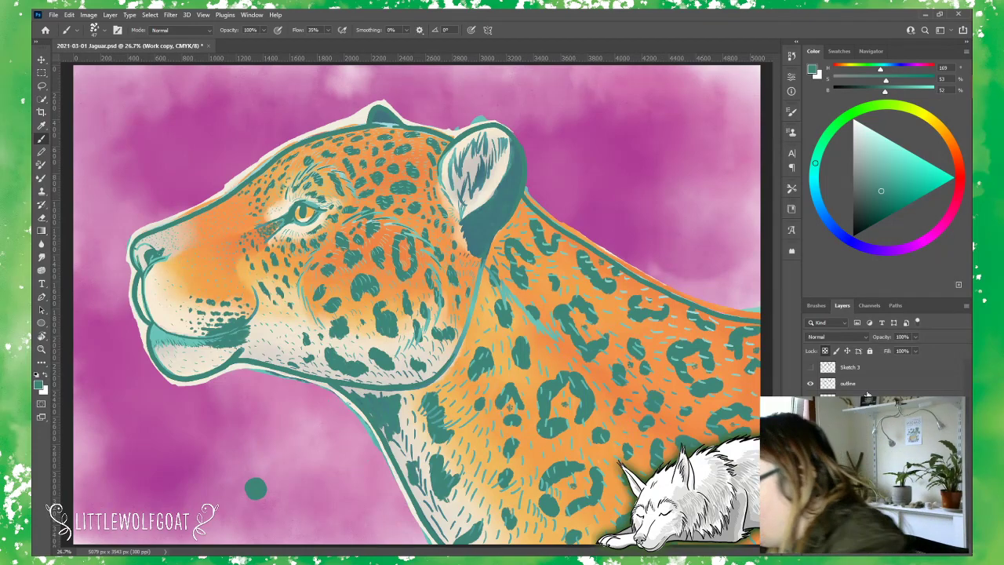
Step: Save the painting, then pick a slightly brighter teal and dab it on the test dot
left_click(53, 15)
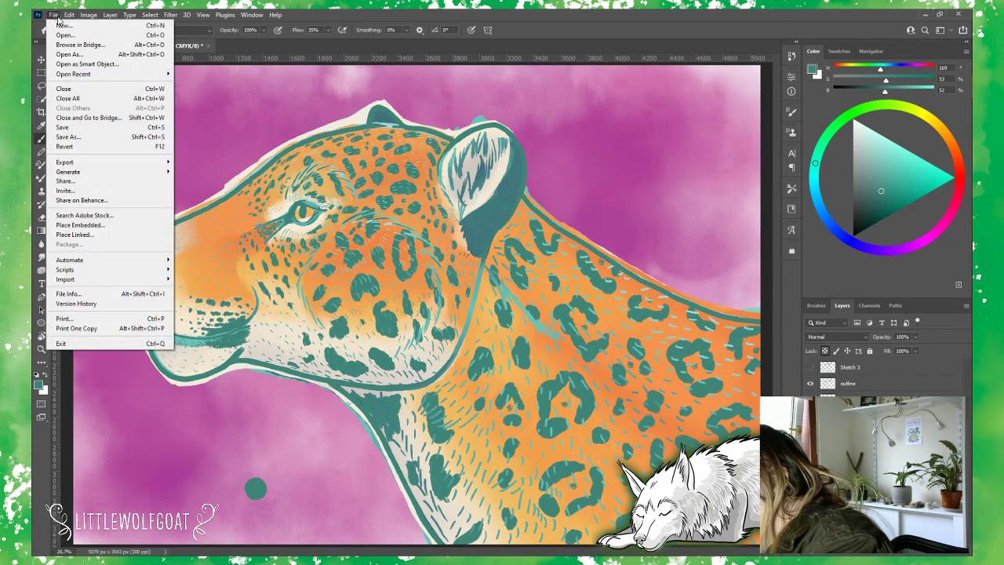
left_click(63, 127)
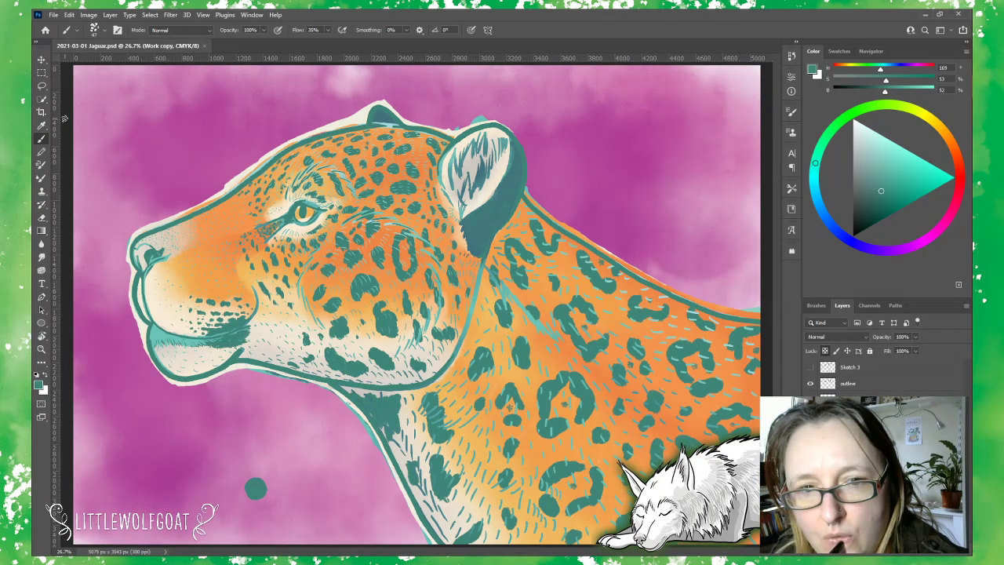
left_click(891, 175)
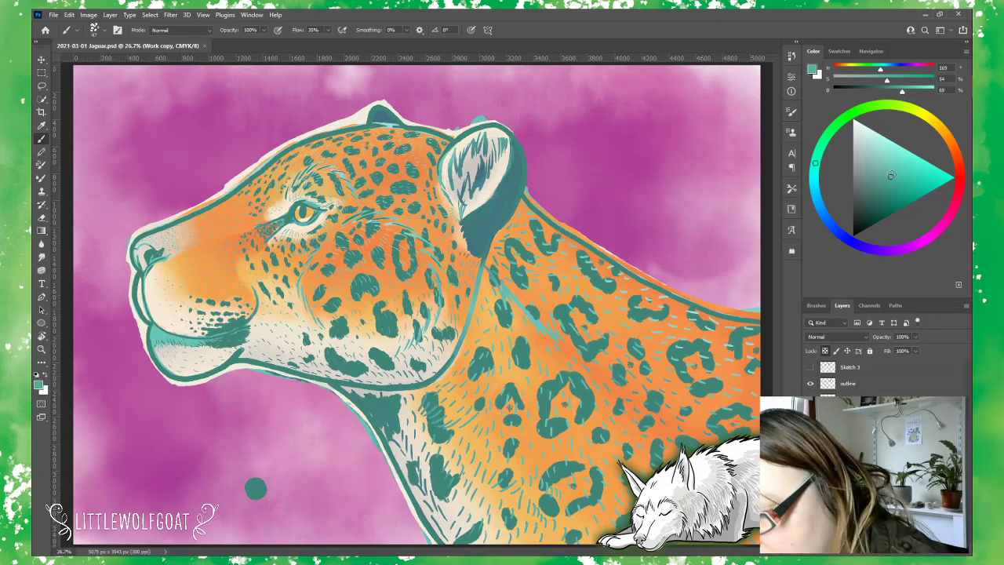
left_click(256, 488)
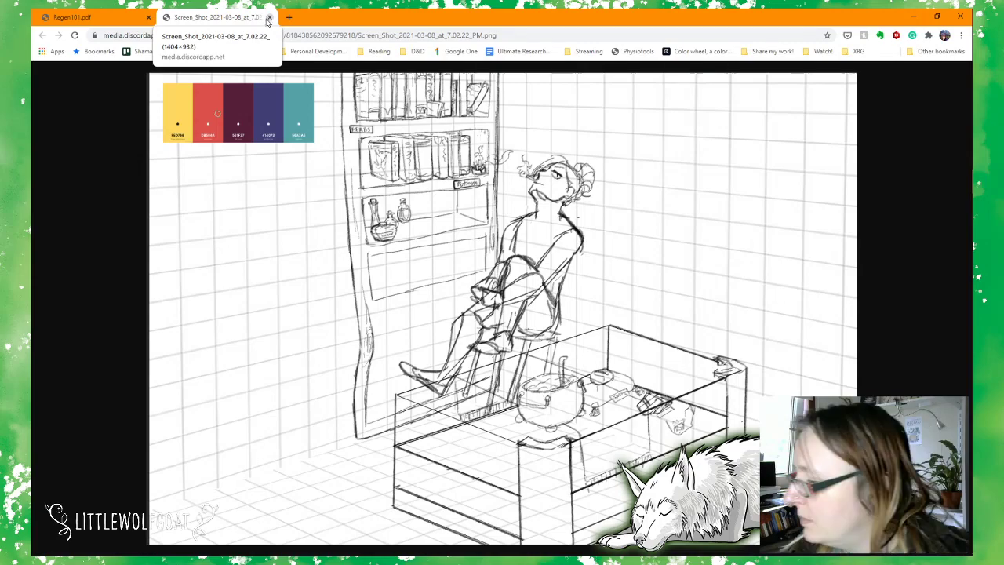
Step: Close the Screen_Shot tab and minimize Chrome to return to Photoshop
left_click(268, 17)
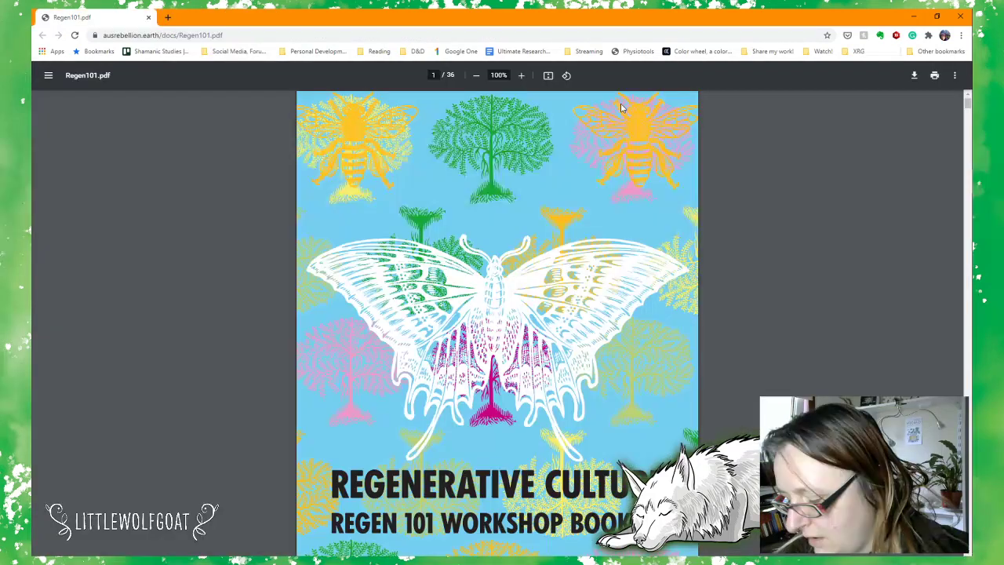
left_click(913, 15)
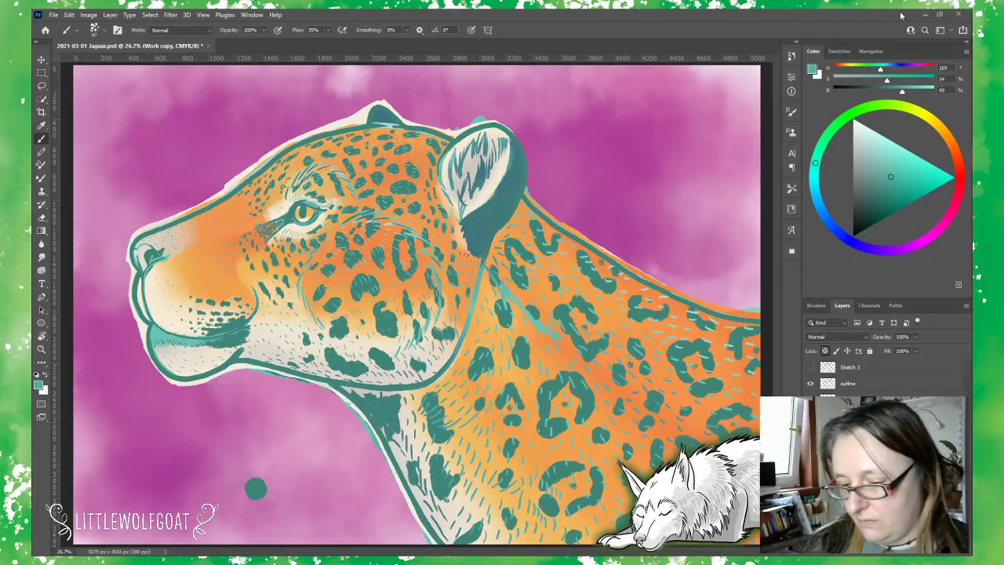
Step: On the Rosette layer, stretch the test dot into a short teal stroke, then reselect Work copy
left_click(254, 494, "ctrl")
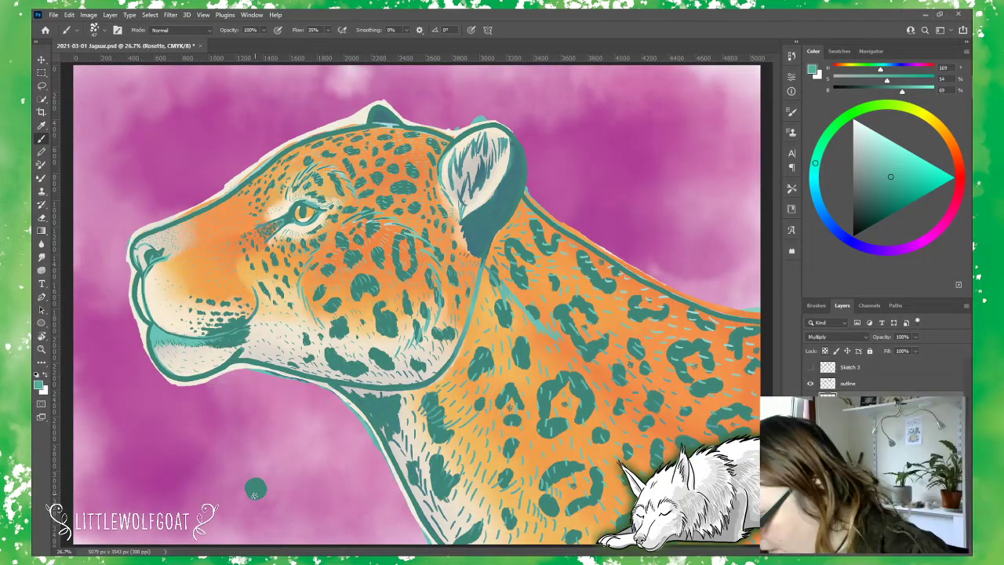
left_click_drag(254, 494, 275, 497)
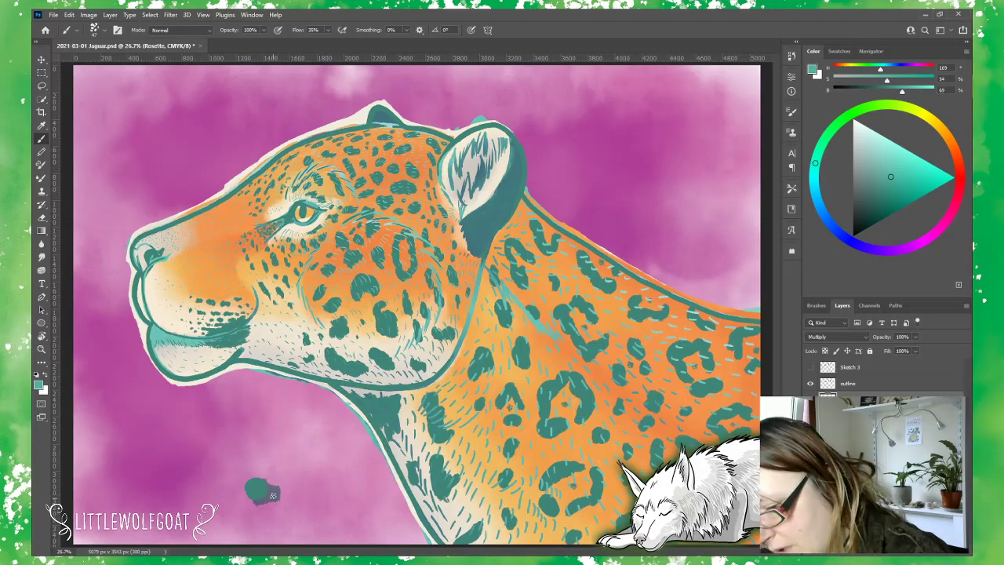
key("alt+bracketleft")
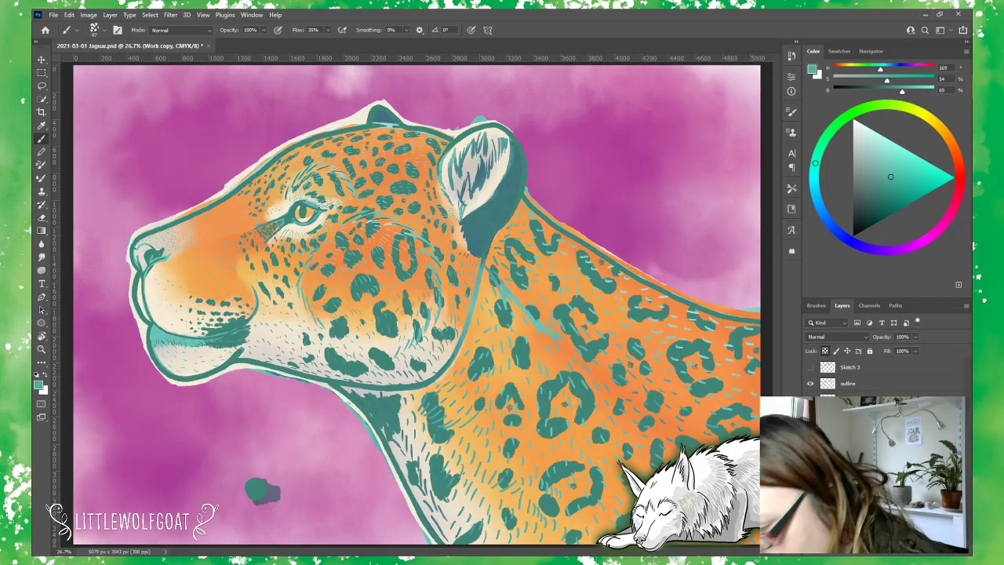
Step: Fill the side and lower rosette centres with light teal, redoing one bad stroke
left_click(566, 402)
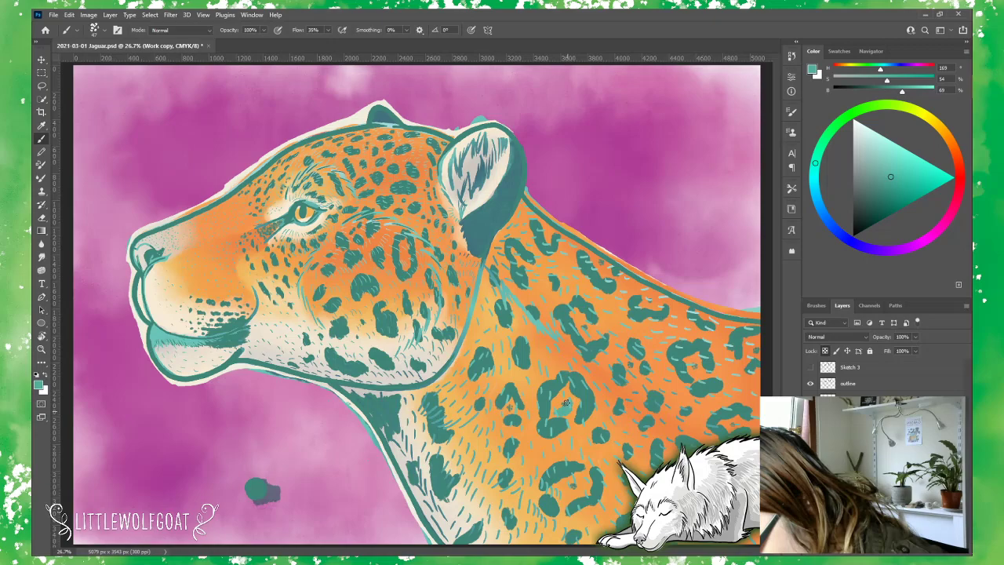
mouse_move(565, 403)
left_mouse_down()
mouse_move(554, 399)
mouse_move(559, 415)
mouse_move(567, 390)
mouse_move(559, 404)
left_mouse_up()
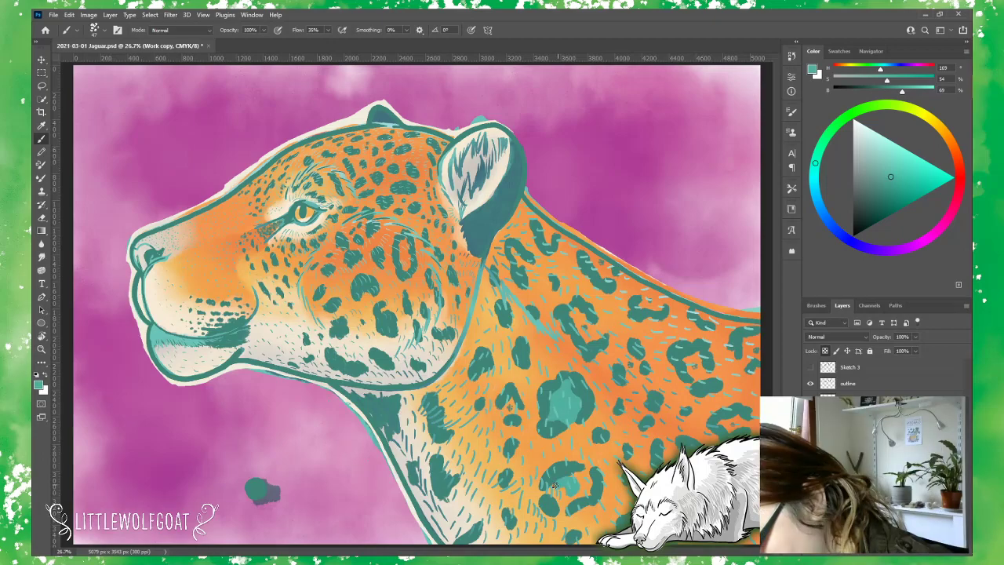
left_click_drag(554, 486, 581, 496)
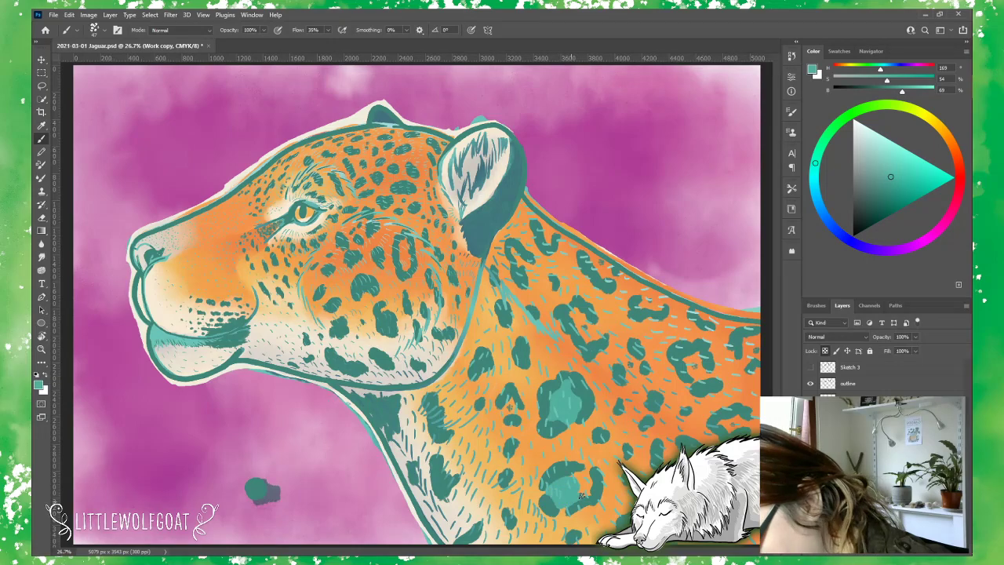
key("ctrl+z")
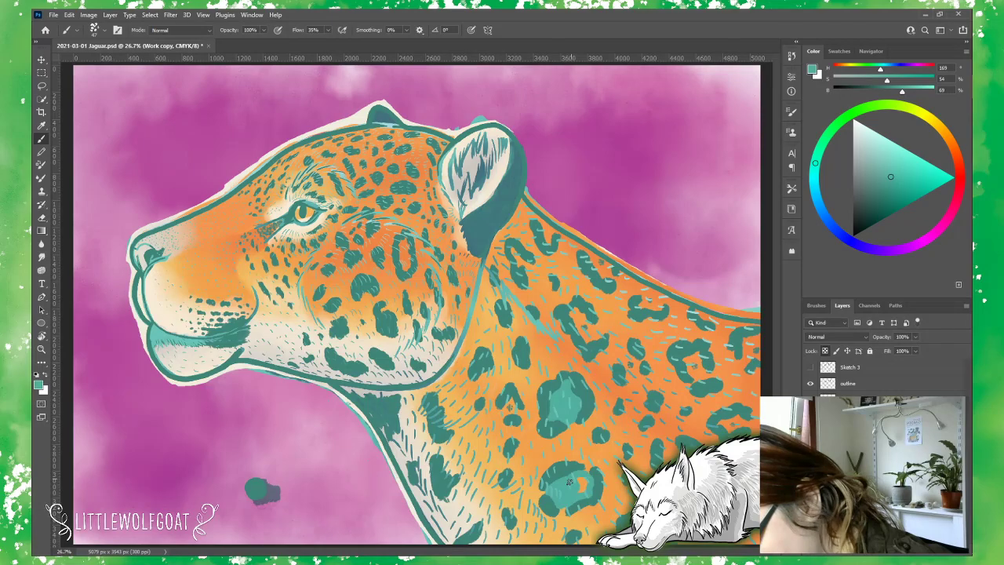
left_click_drag(570, 481, 593, 471)
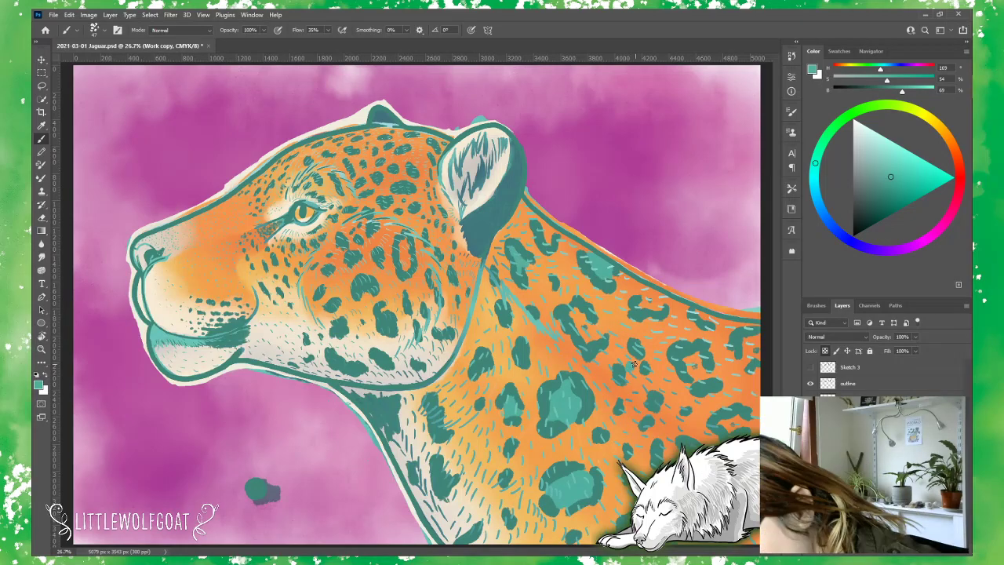
Step: Fill the shoulder rosette's centre completely with light teal
left_click_drag(632, 361, 637, 361)
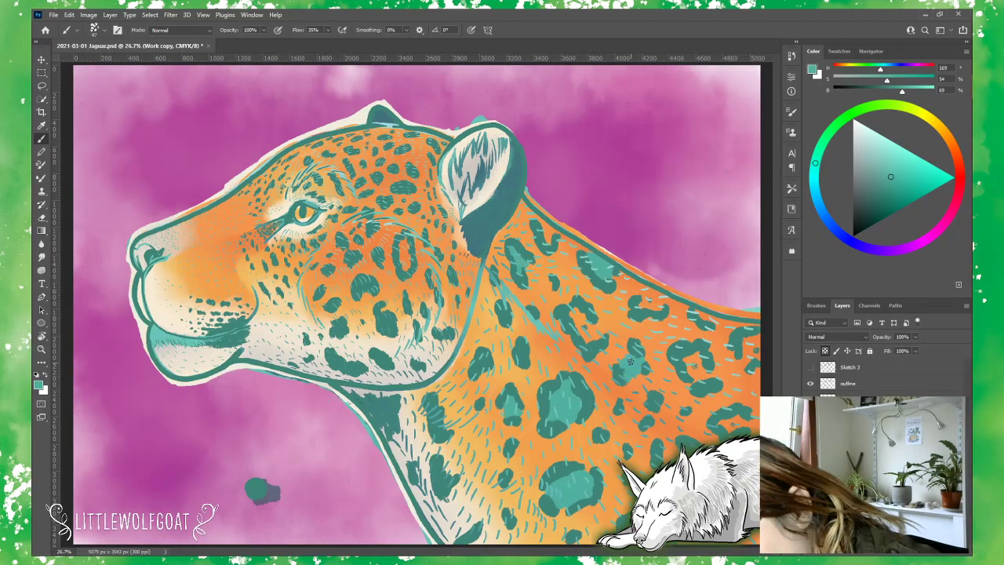
left_click_drag(630, 360, 645, 347)
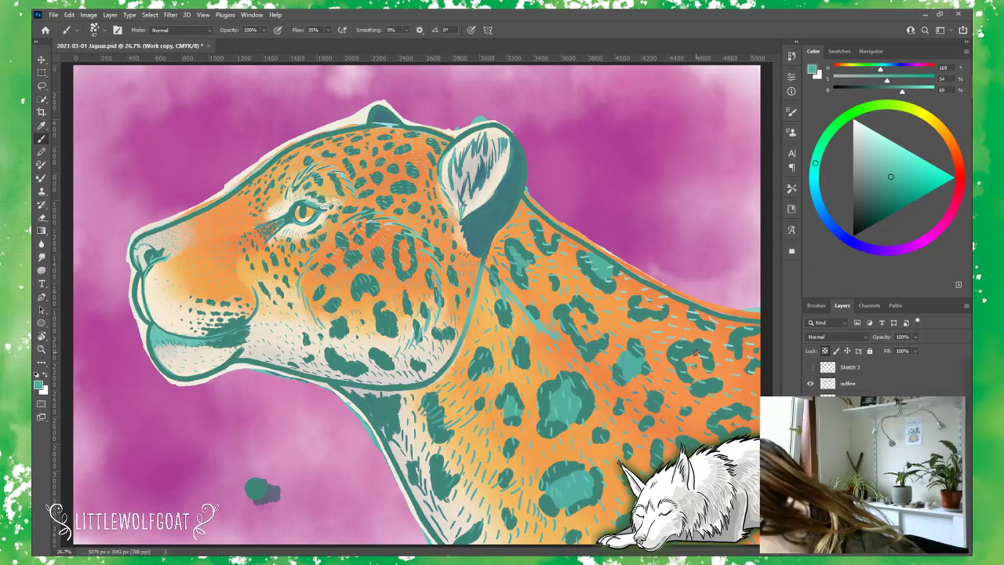
left_click_drag(695, 353, 694, 377)
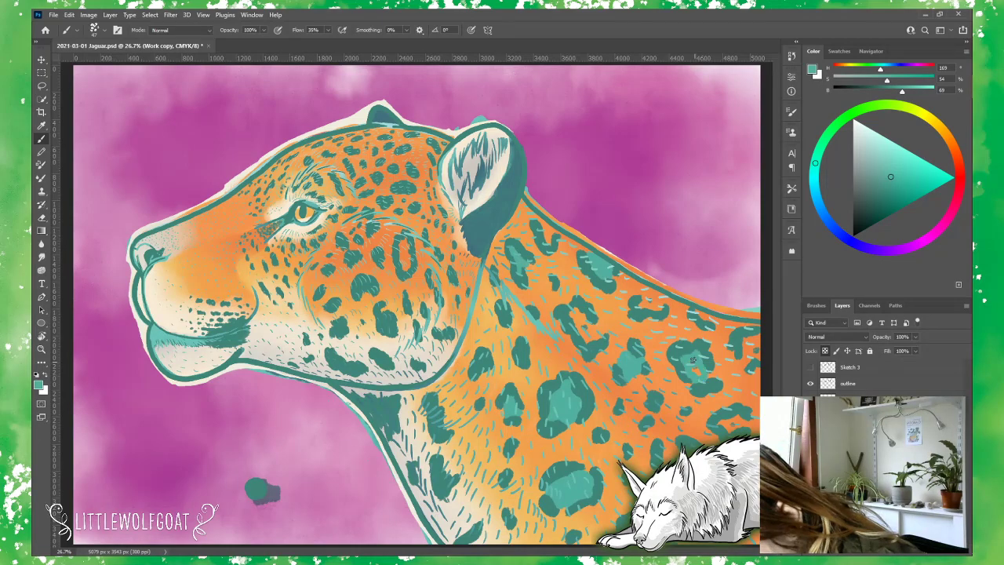
left_click_drag(692, 359, 703, 374)
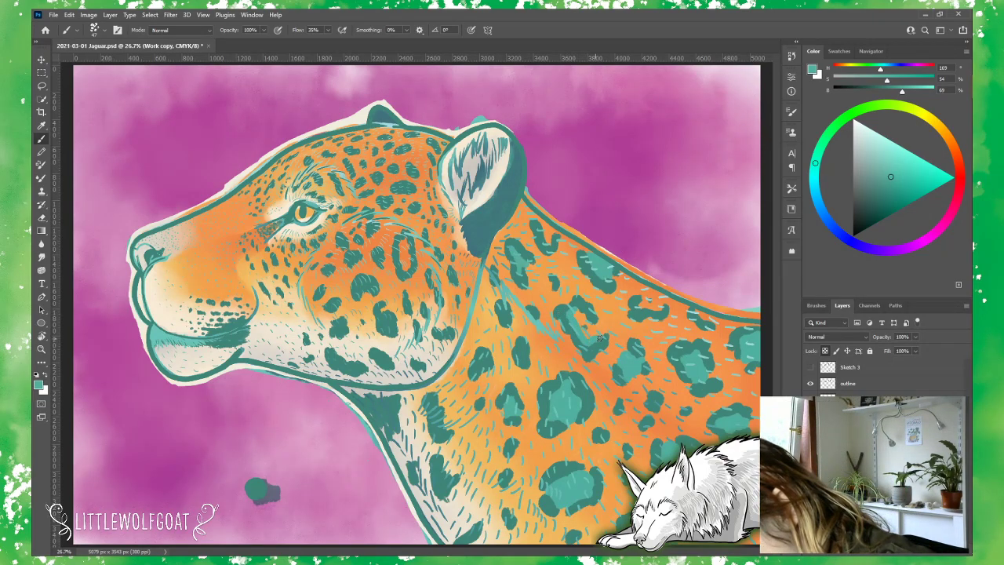
Step: Darken the teal rosette on the jaguar's shoulder with another teal stroke
mouse_move(598, 337)
left_mouse_down()
mouse_move(579, 311)
mouse_move(588, 339)
left_mouse_up()
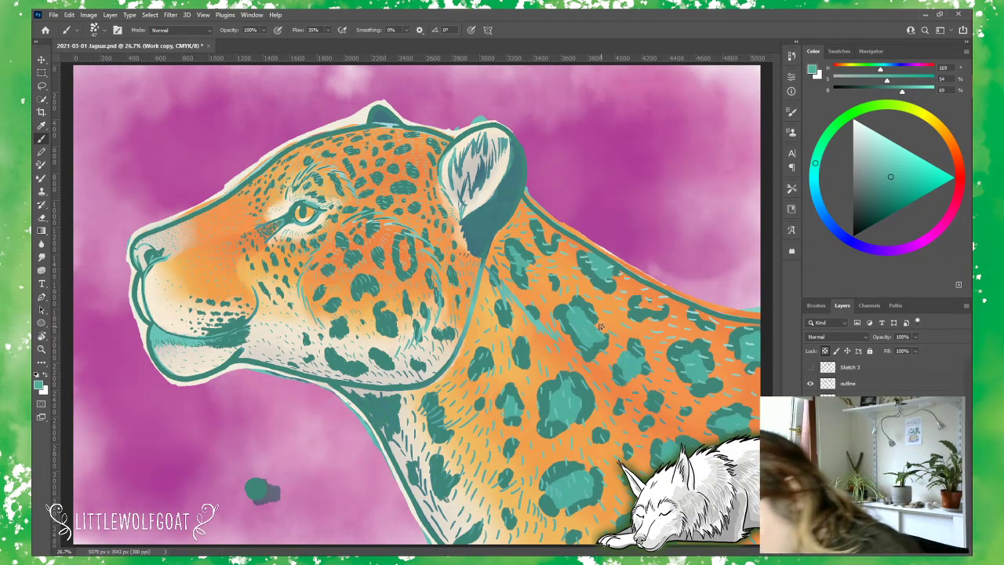
Step: Shrink the brush to 14 px and zoom the painting in to 50%
left_click(94, 32)
left_click_drag(98, 61, 92, 63)
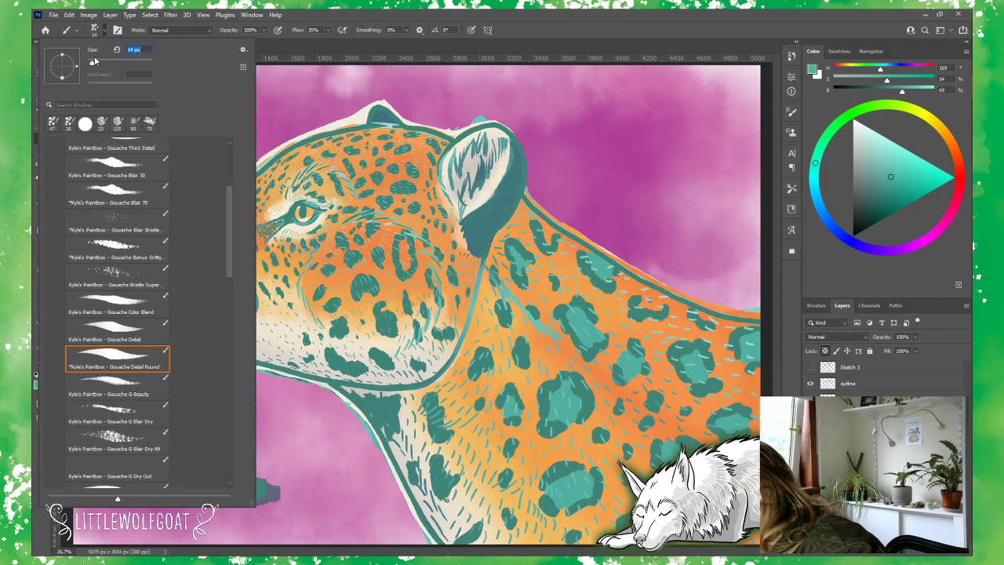
left_click(210, 17)
left_click(208, 16)
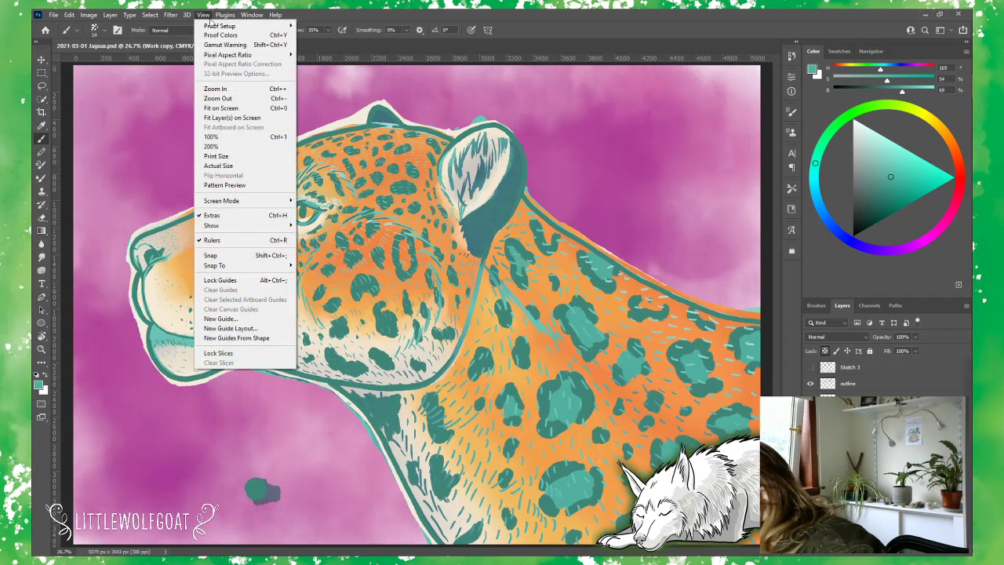
left_click(226, 92)
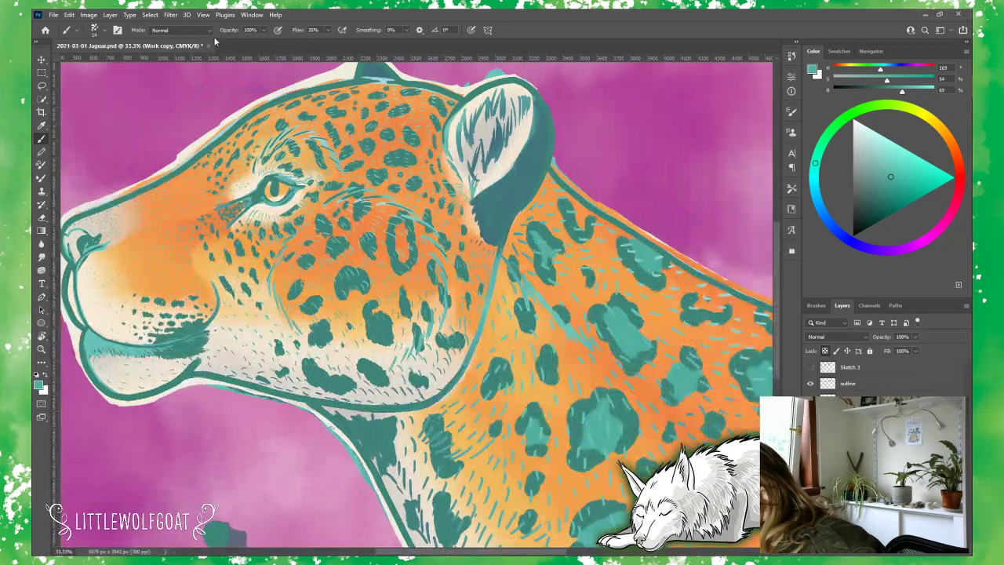
left_click(202, 15)
left_click(217, 90)
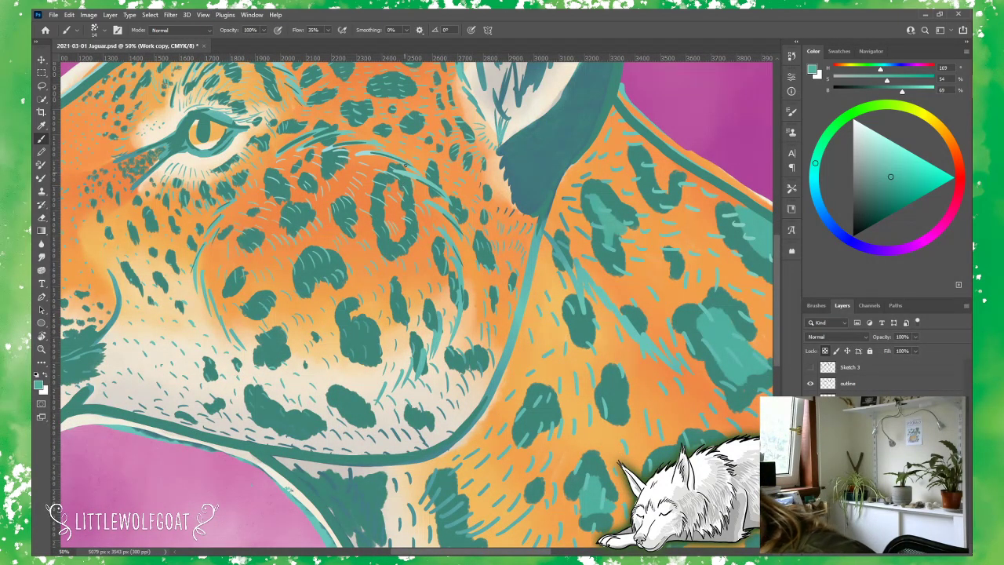
Step: Enlarge the brush to 28 px and fill the cheek's ring-shaped spot with teal
left_click(94, 30)
left_click_drag(98, 65, 103, 65)
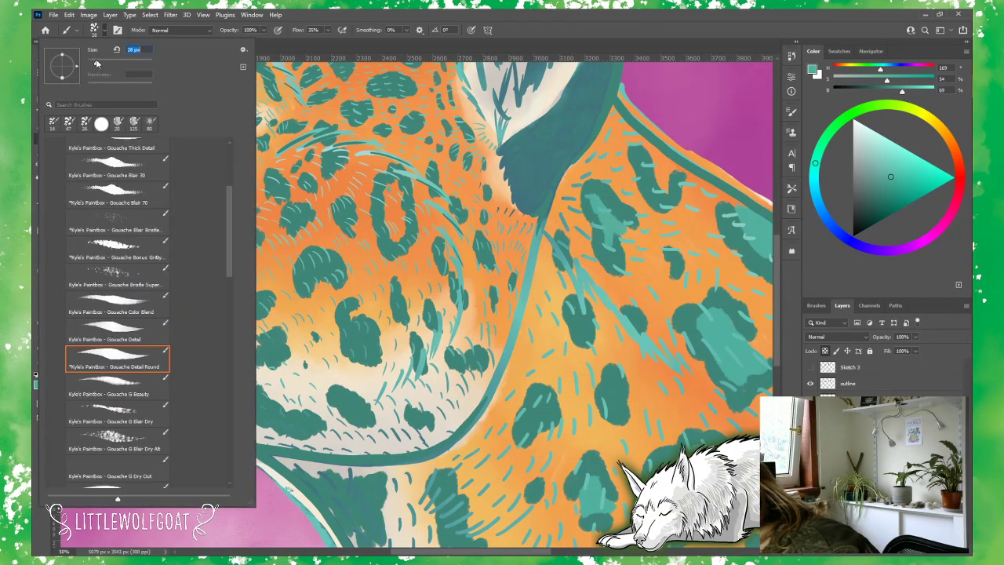
left_click(390, 192)
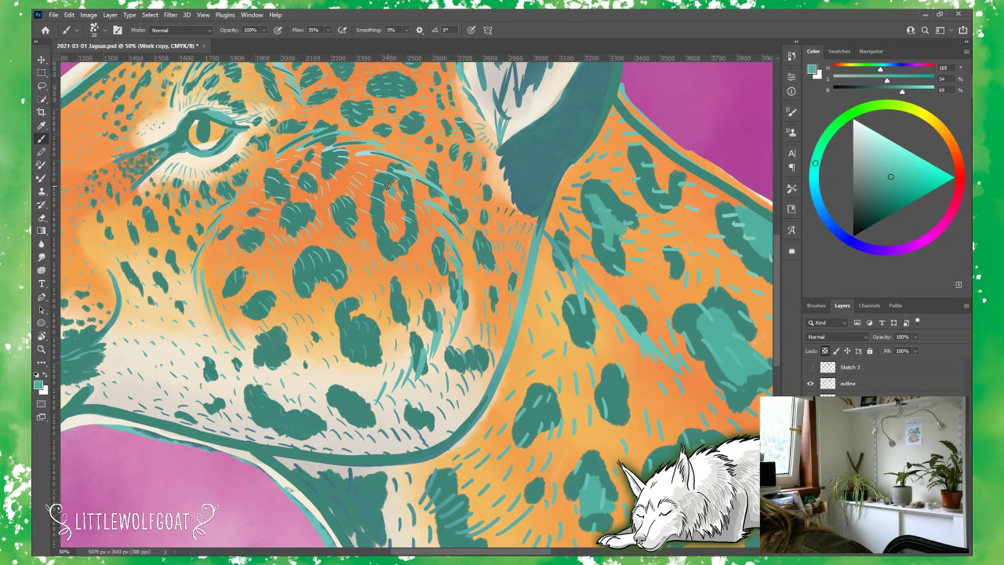
mouse_move(385, 214)
left_mouse_down()
mouse_move(397, 239)
mouse_move(395, 180)
mouse_move(393, 231)
mouse_move(402, 193)
mouse_move(400, 211)
left_mouse_up()
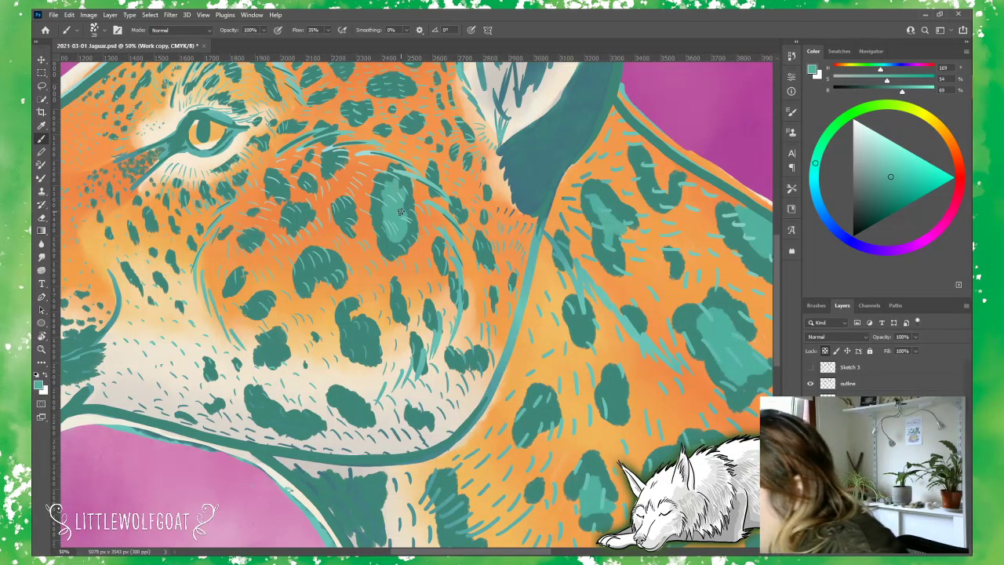
Step: Fit the painting on screen, test a colour inversion and revert it, then hide the fur layer
left_click(203, 14)
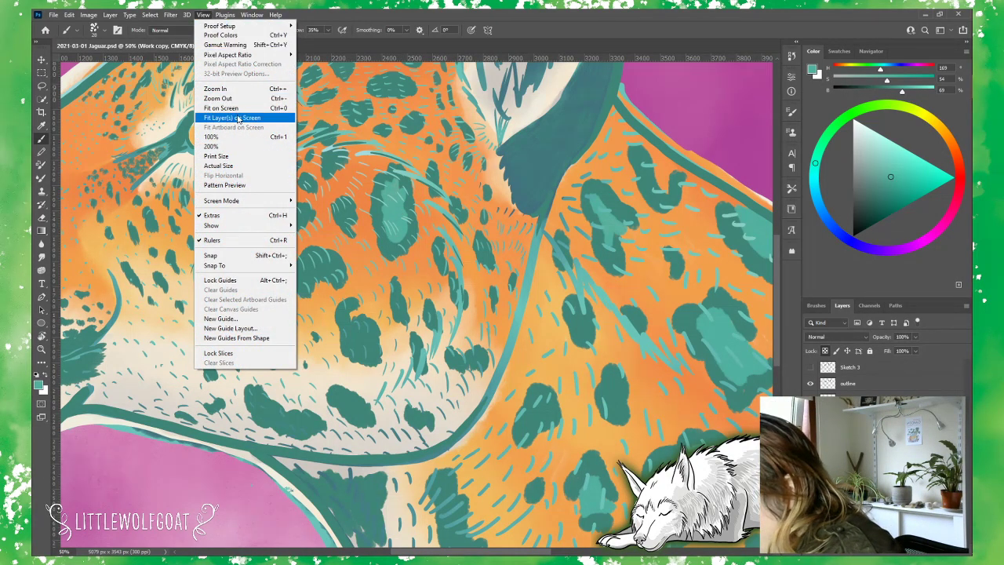
left_click(232, 108)
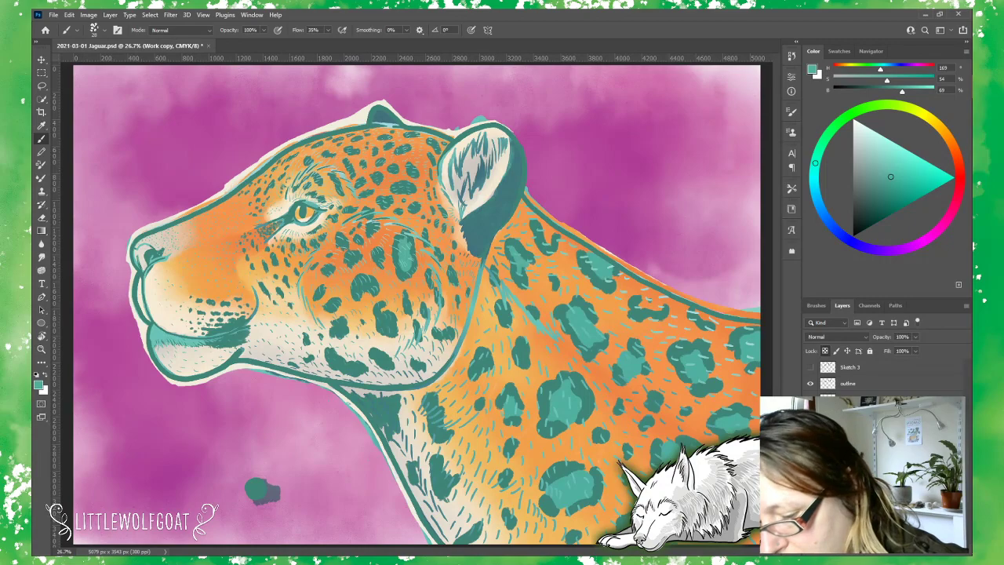
key("ctrl+i")
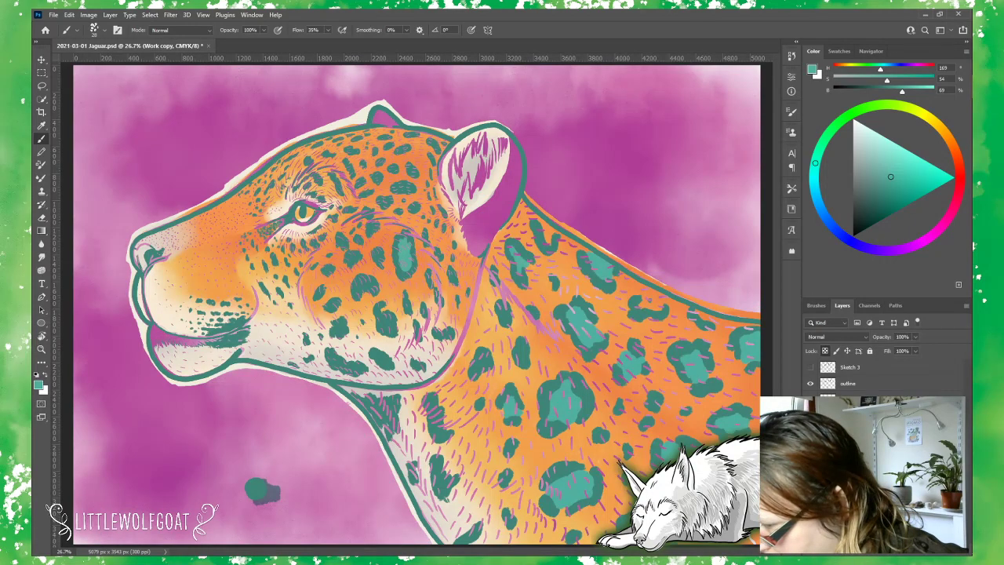
key("ctrl+i")
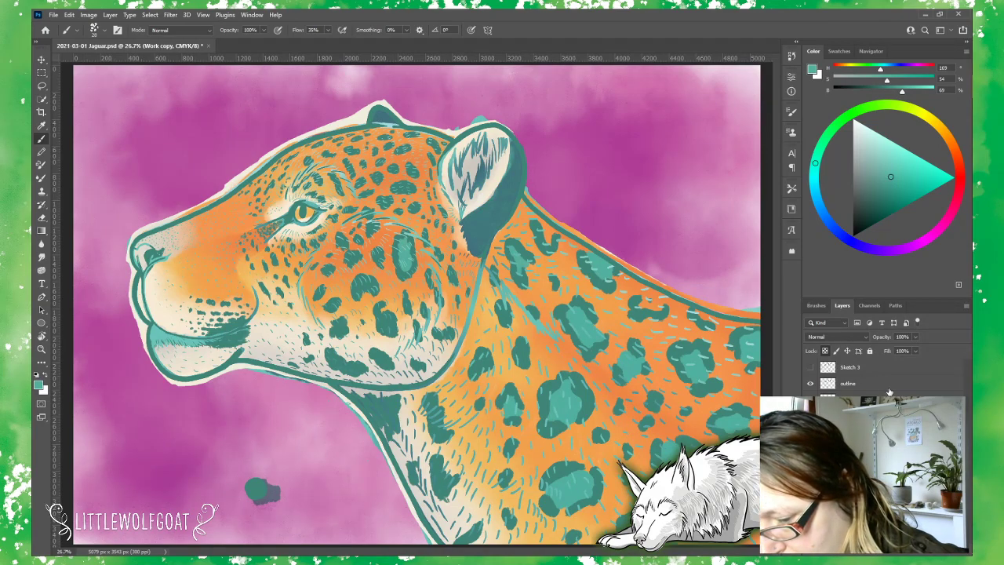
key("ctrl+comma")
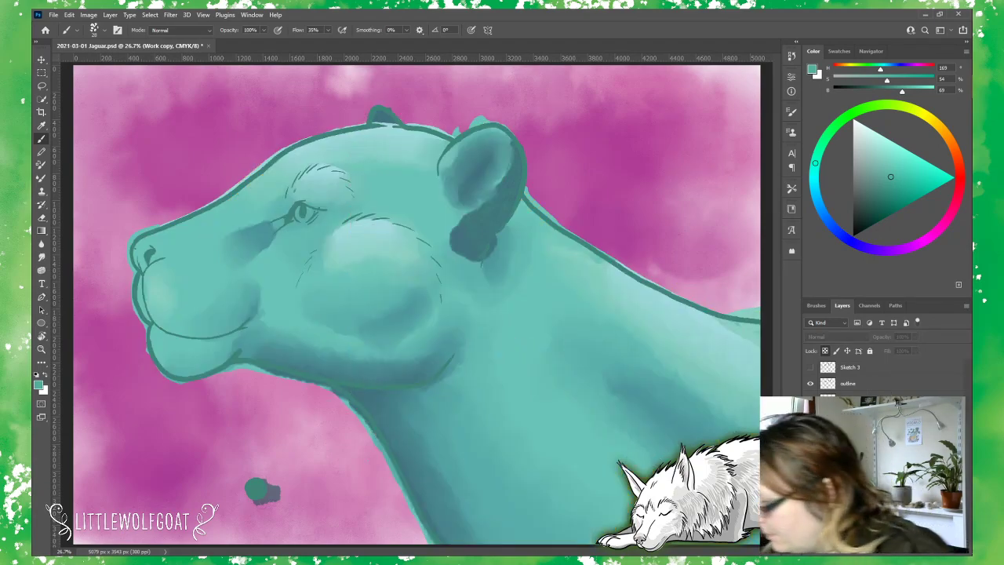
Step: Switch to the Eraser on the Under colours layer and zoom in to 50%
left_click(42, 217)
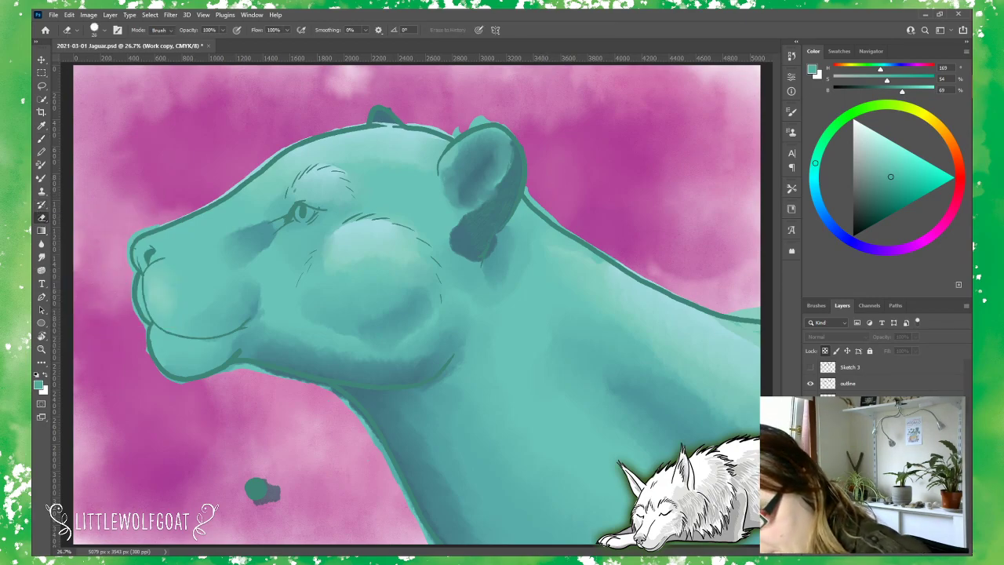
key("alt+[")
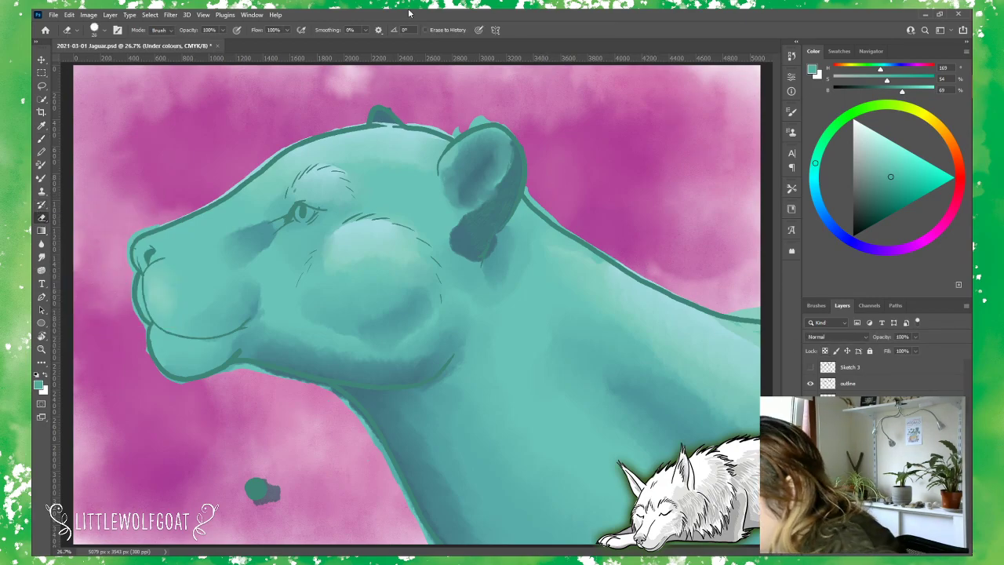
left_click(69, 14)
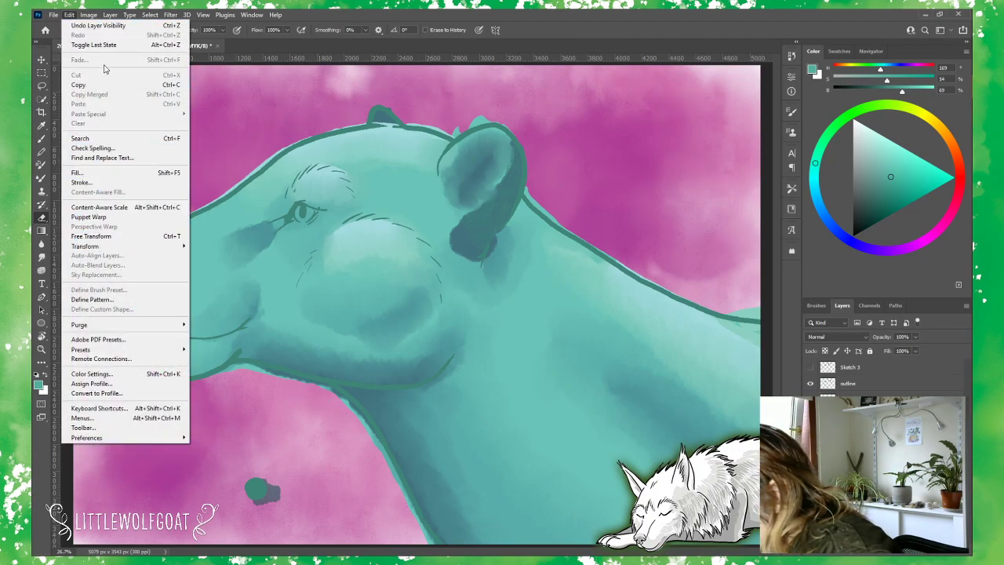
mouse_move(204, 14)
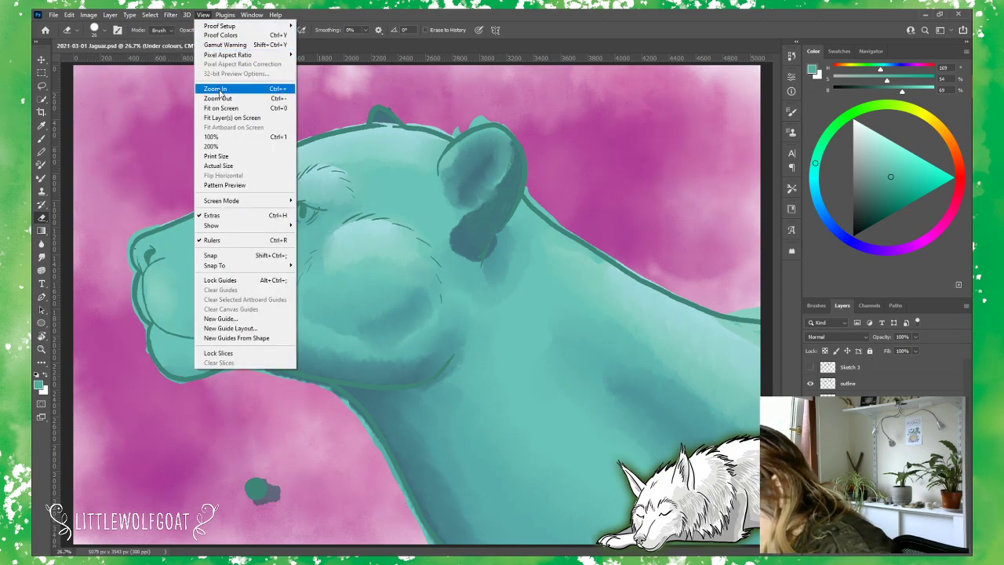
left_click(215, 88)
left_click(202, 14)
left_click(215, 88)
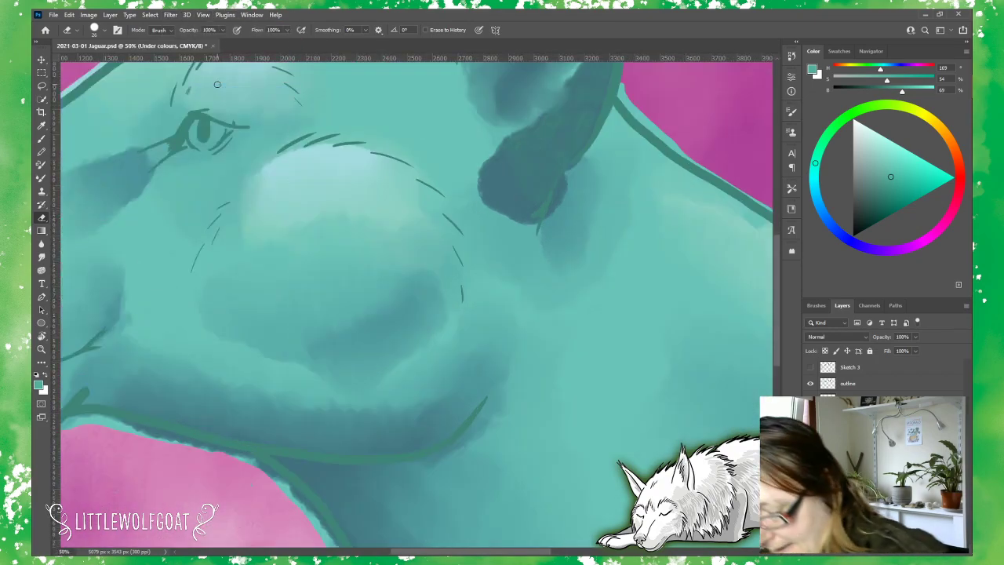
Step: Erase teal spill past the outline along the jaguar's back and around the ear
scroll(490, 172, "right", 10)
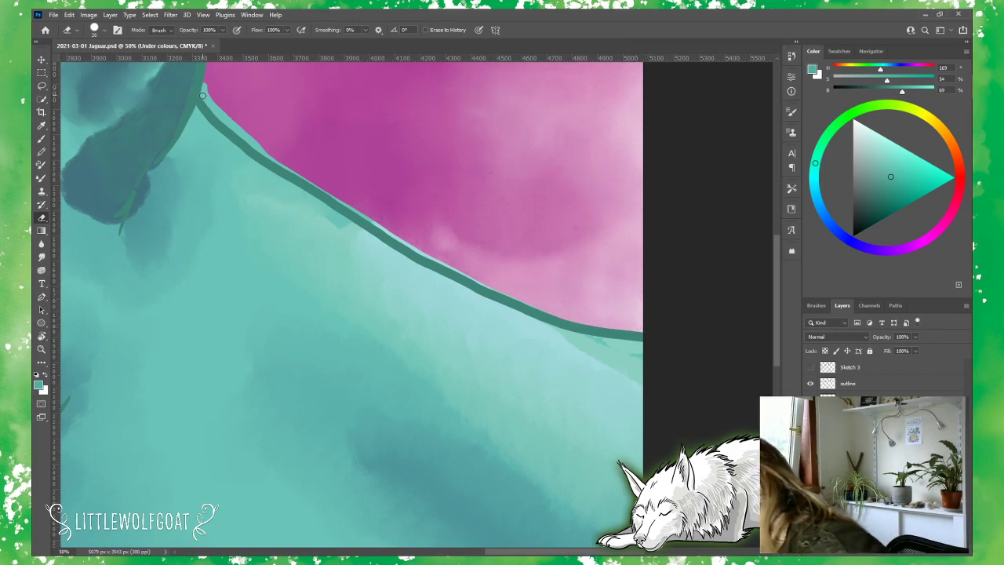
left_click_drag(202, 95, 205, 80)
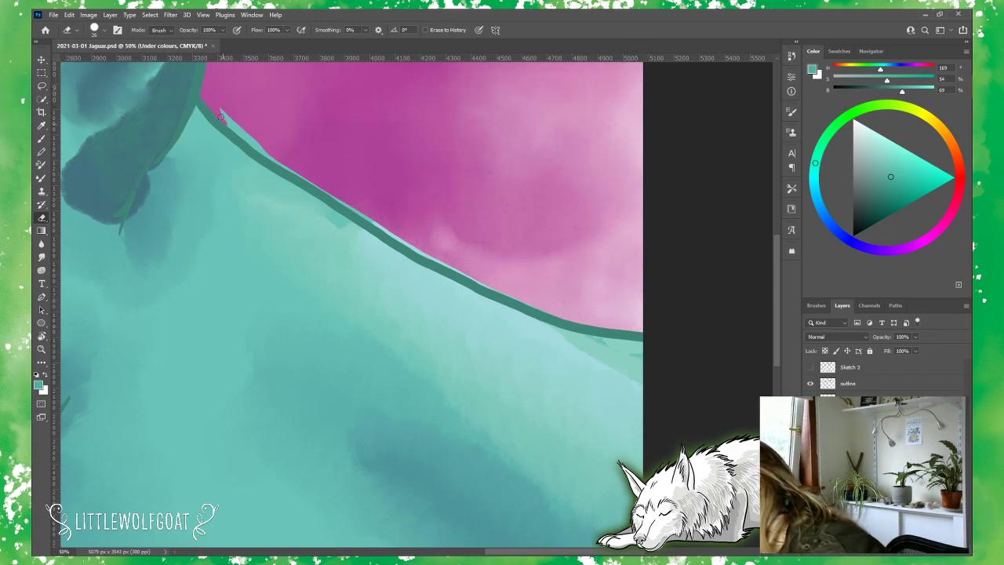
left_click_drag(220, 117, 262, 156)
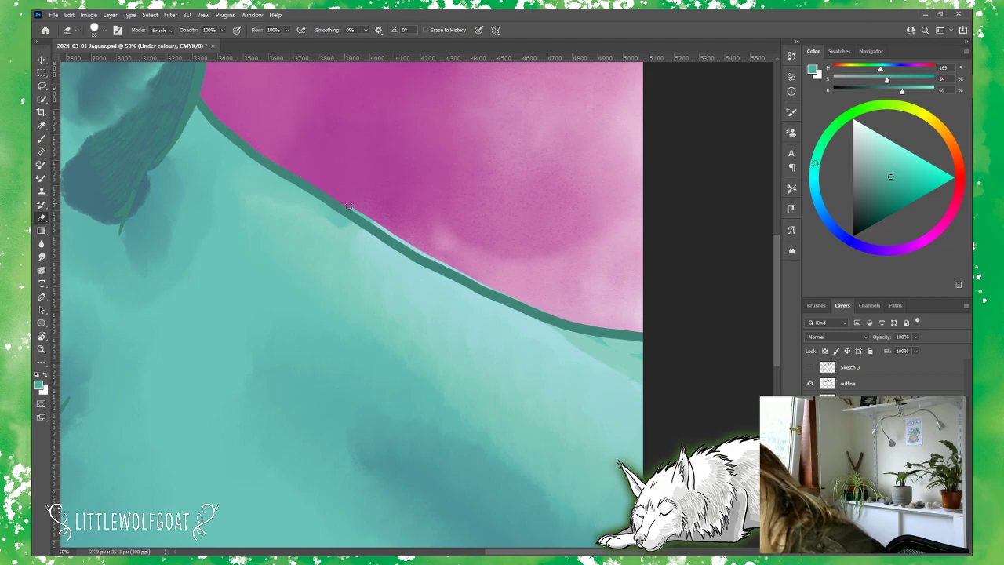
left_click_drag(367, 217, 391, 233)
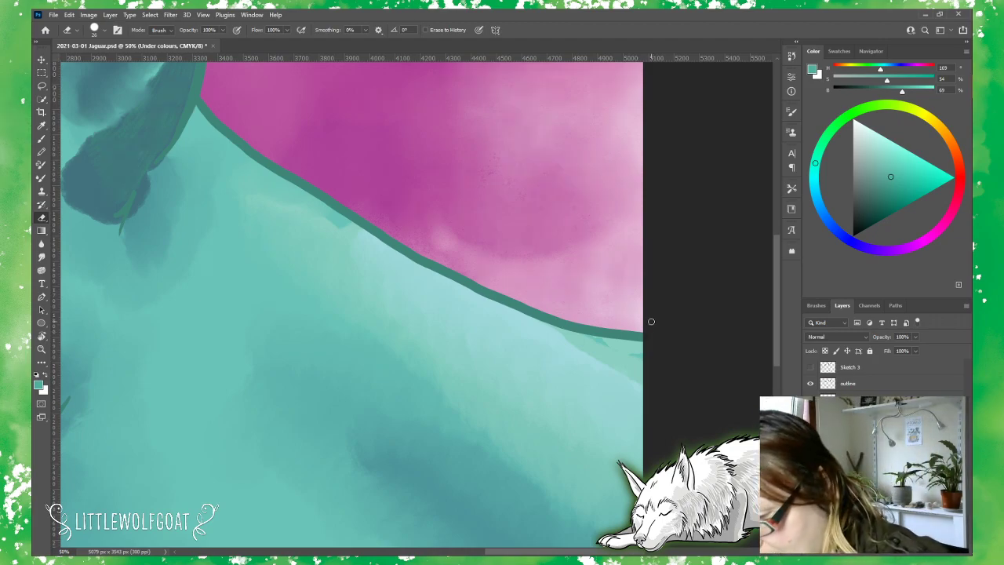
left_click_drag(774, 277, 778, 221)
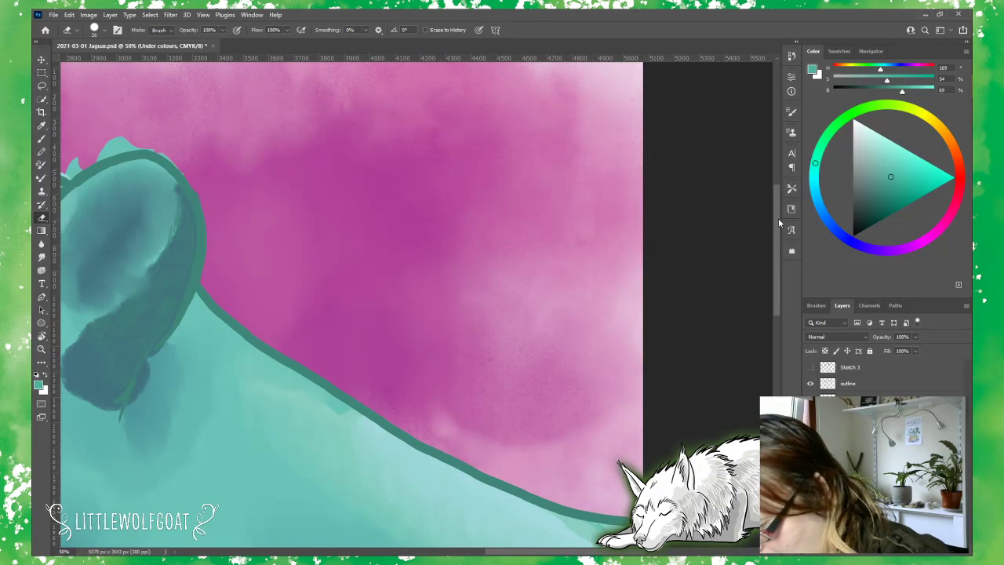
left_click_drag(550, 554, 488, 554)
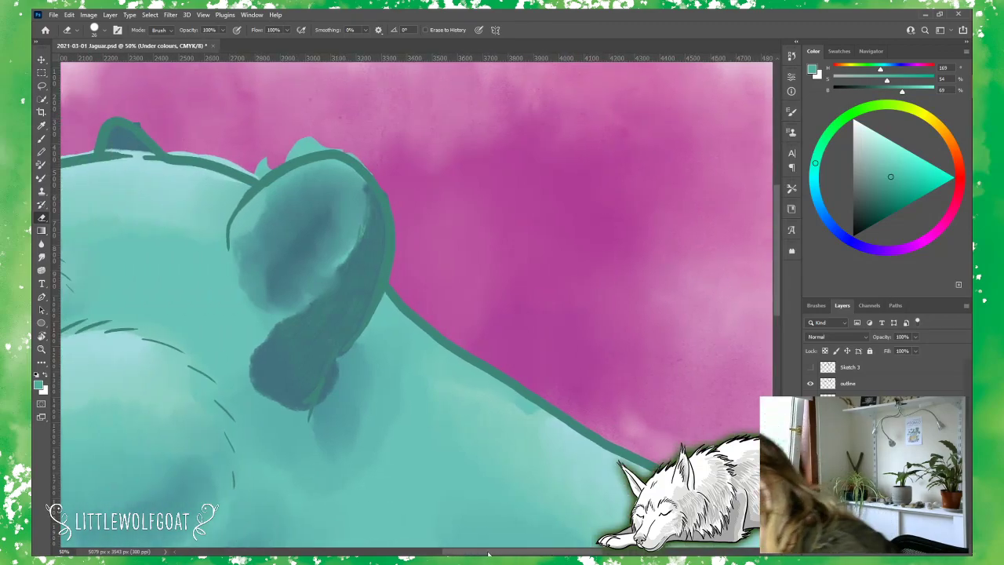
left_click_drag(258, 163, 323, 143)
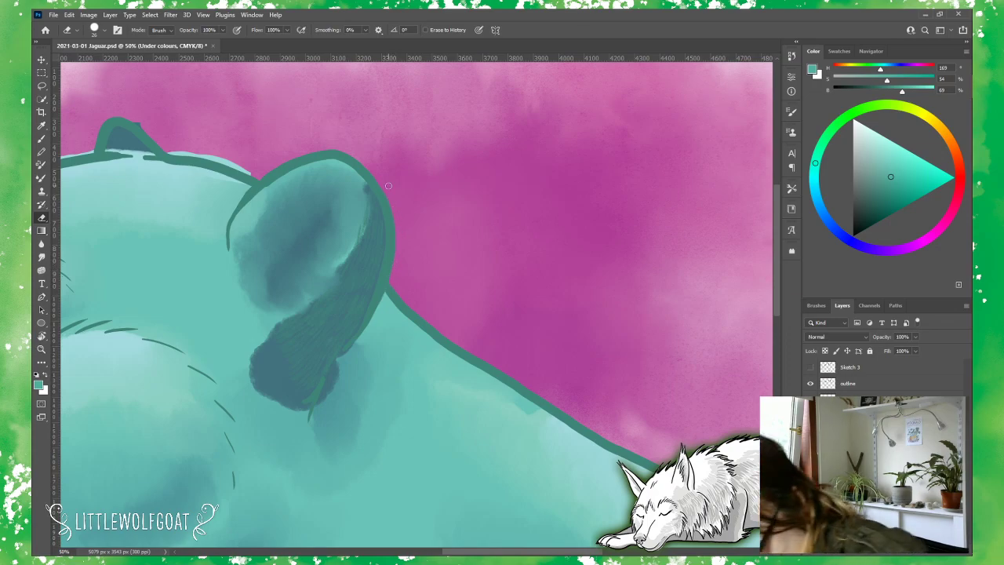
left_click_drag(584, 551, 533, 551)
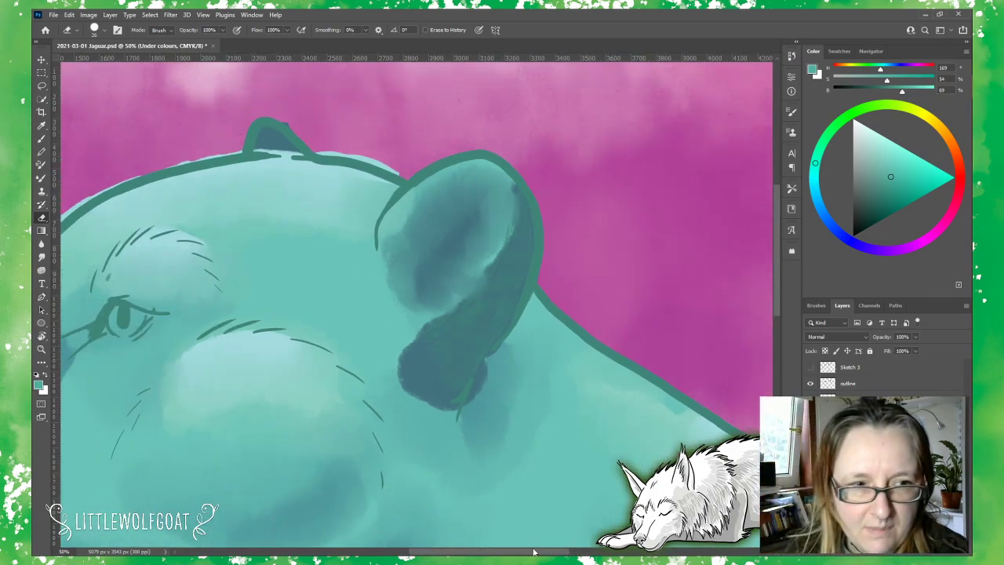
Step: Erase the light fringe along the head outline and the stray colour at the jaw and chin
scroll(511, 533, "left", 5)
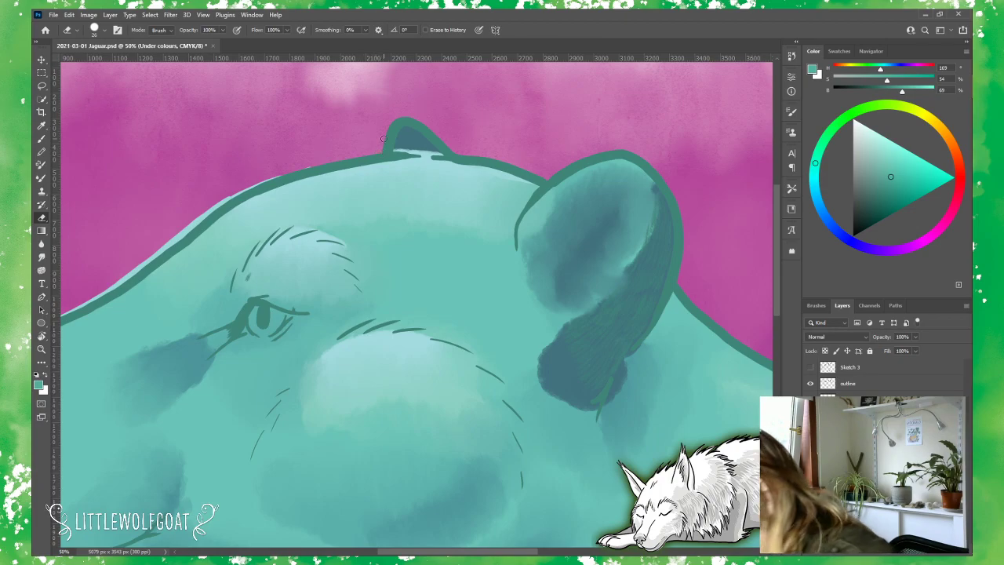
scroll(457, 223, "left", 5)
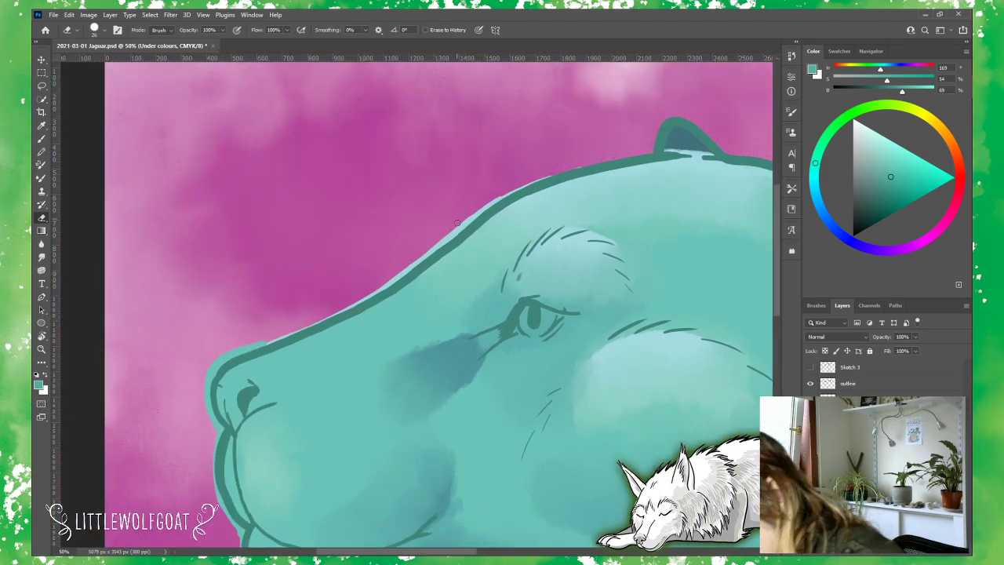
left_click_drag(457, 223, 526, 183)
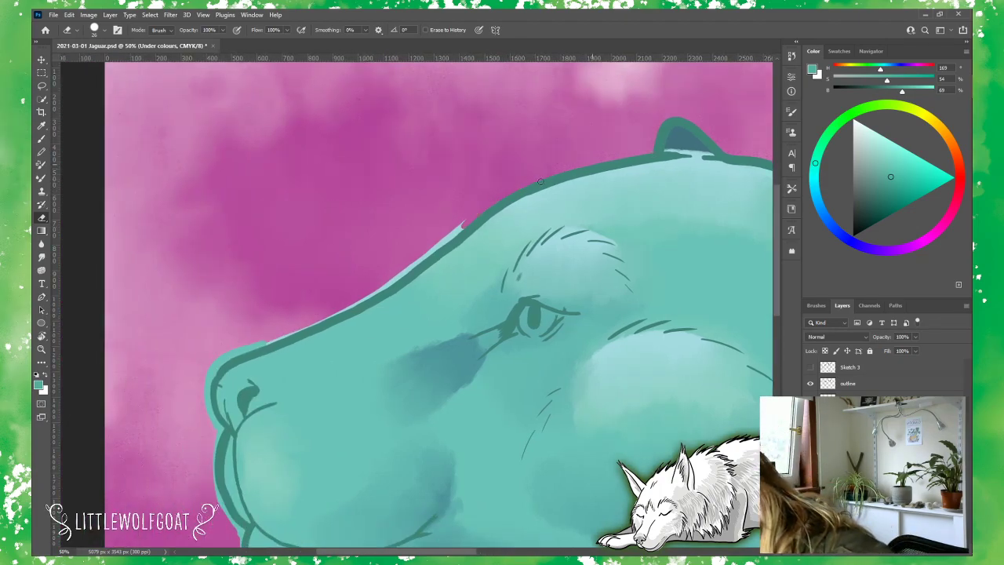
mouse_move(469, 221)
left_mouse_down()
mouse_move(373, 293)
mouse_move(214, 368)
left_mouse_up()
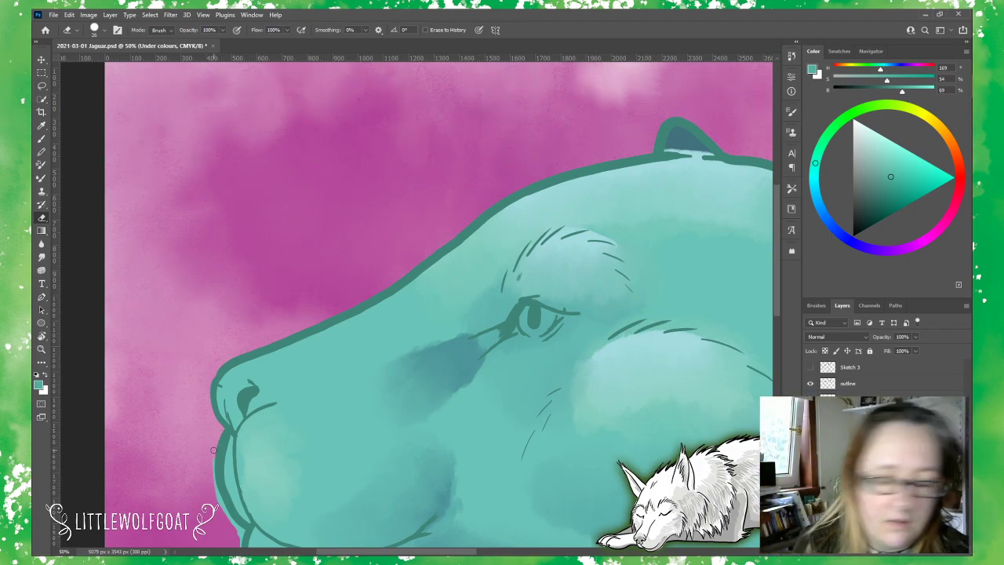
left_click_drag(772, 296, 777, 314)
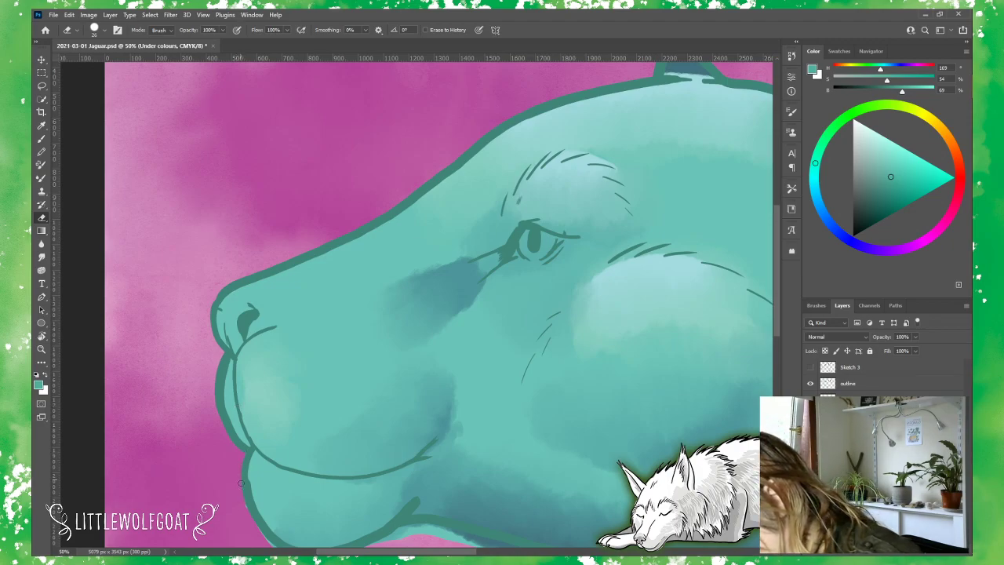
left_click_drag(779, 323, 780, 357)
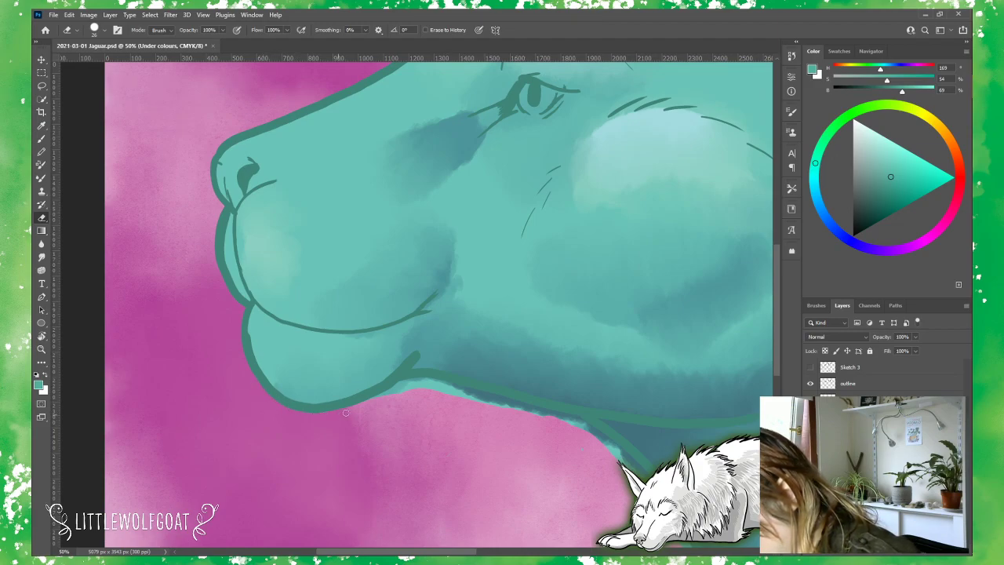
left_click_drag(383, 392, 398, 387)
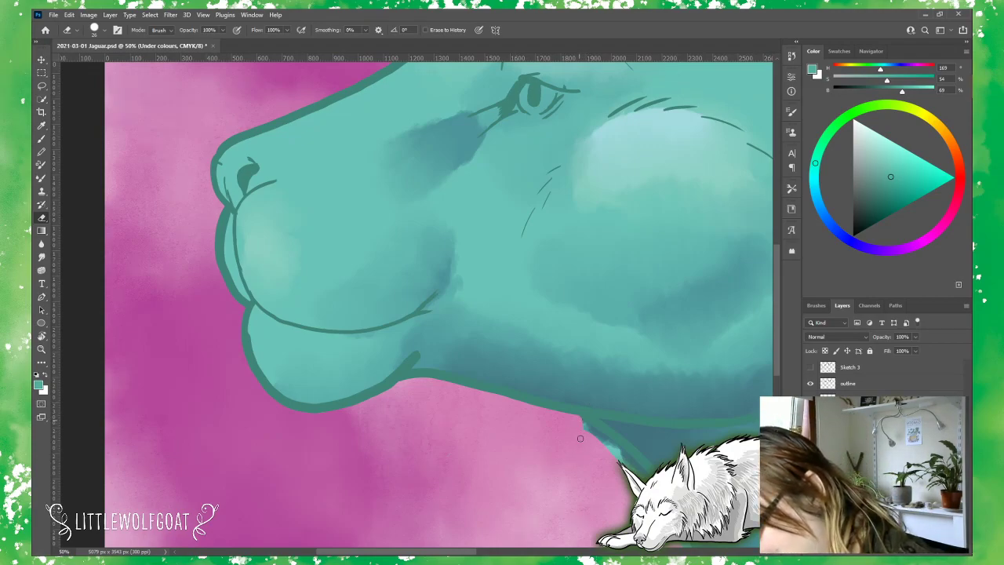
mouse_move(591, 426)
left_mouse_down()
mouse_move(608, 452)
mouse_move(631, 462)
left_mouse_up()
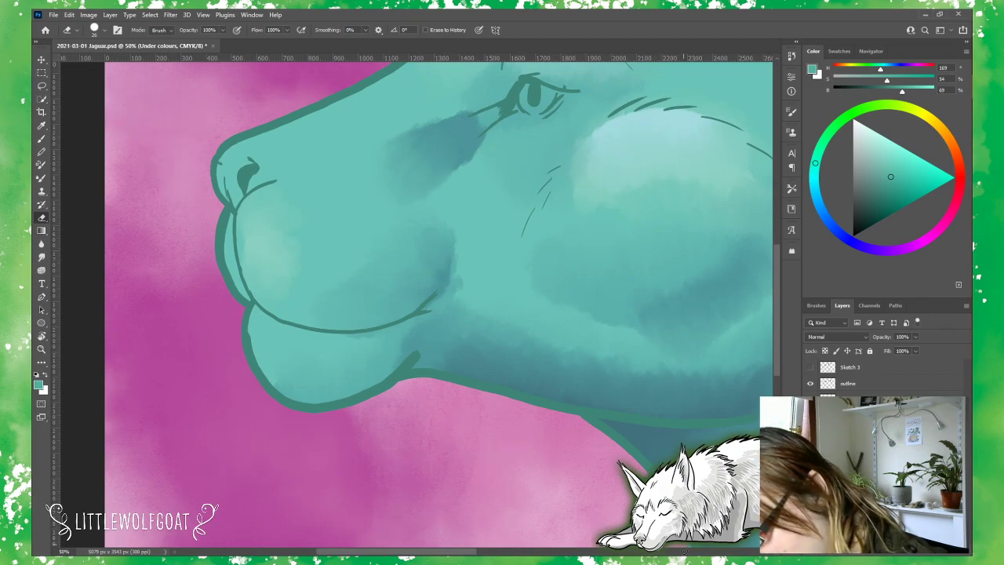
Step: Erase stray teal along the jaguar's throat border on the Under colours layer
scroll(774, 359, "down", 5)
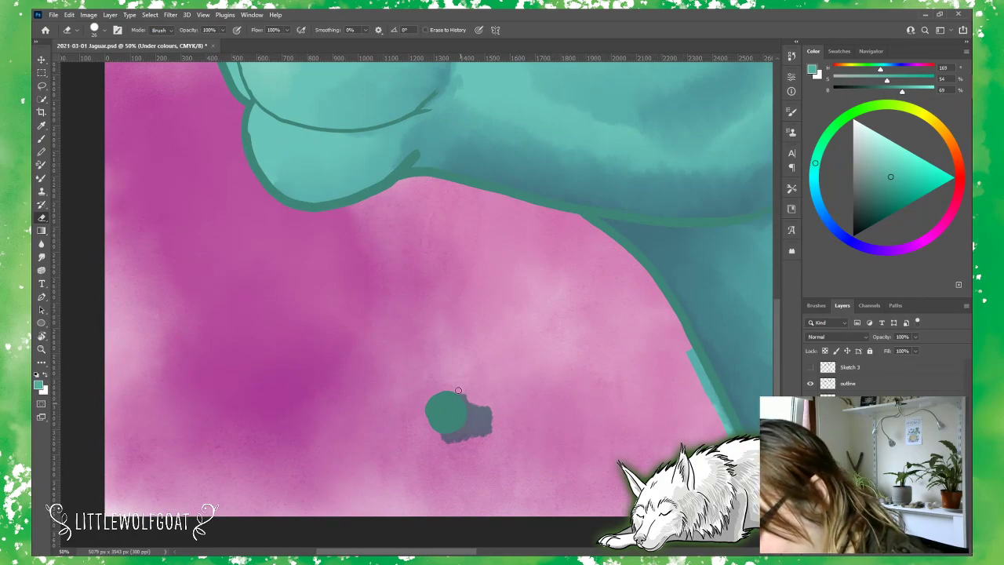
left_click_drag(689, 342, 725, 431)
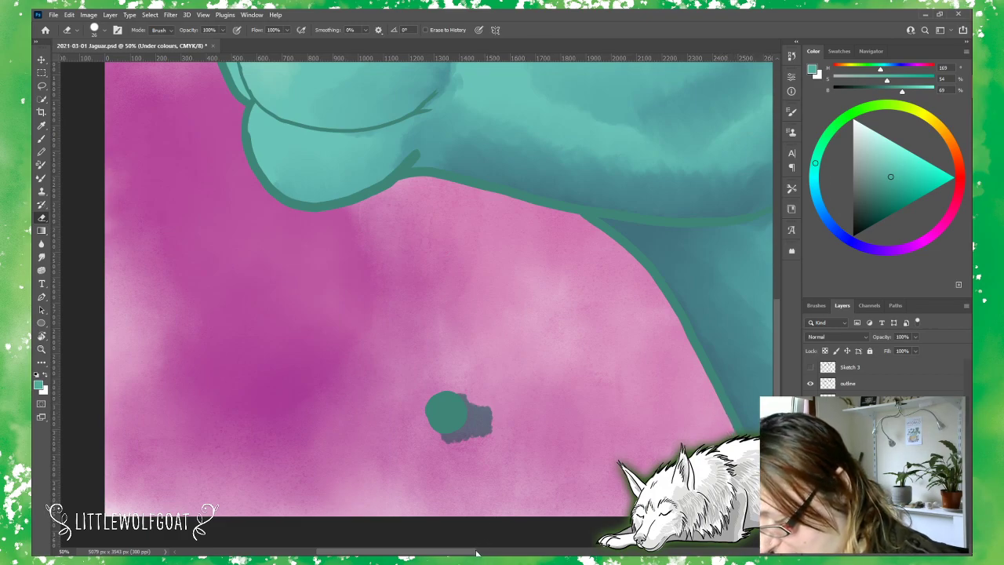
scroll(439, 282, "right", 3)
scroll(608, 512, "right", 2)
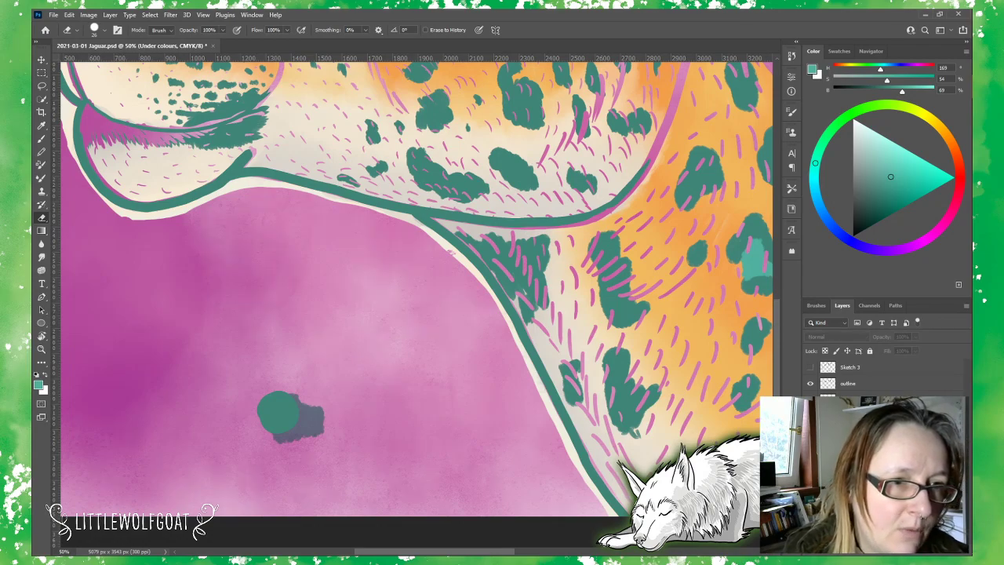
left_click(609, 503)
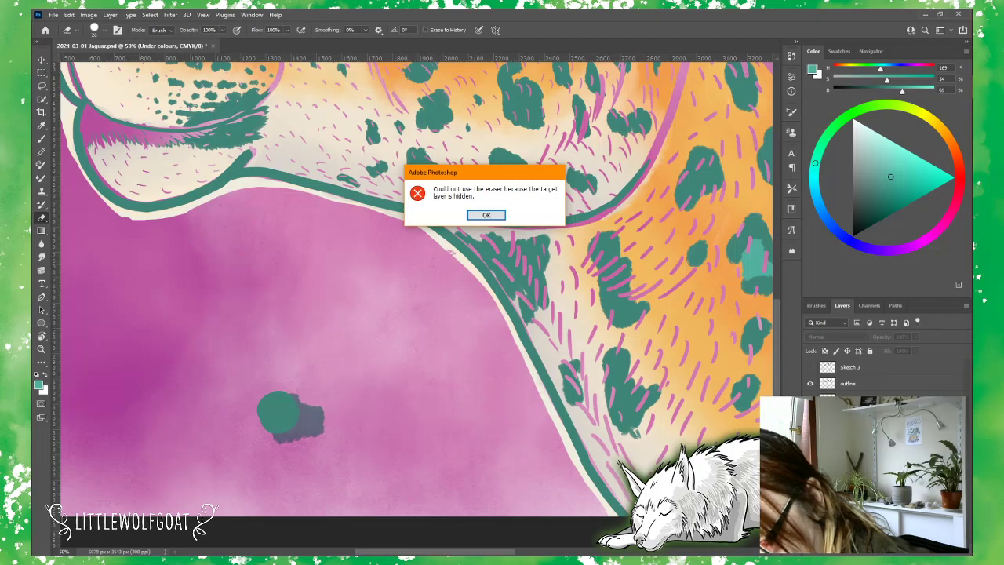
left_click(488, 215)
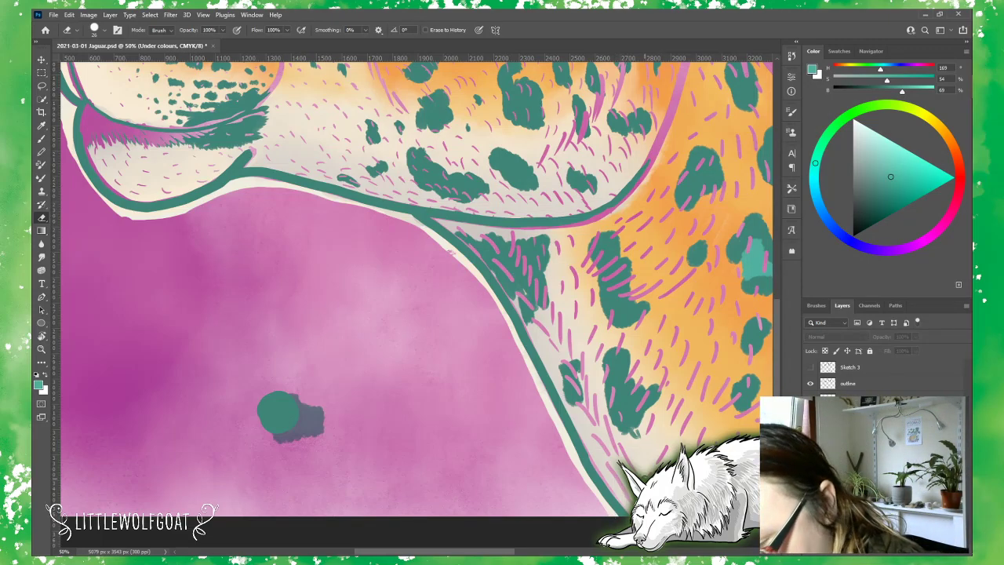
Step: On the Work copy layer, erase the cream edge beside the throat and under the jaw
key("alt+bracketleft")
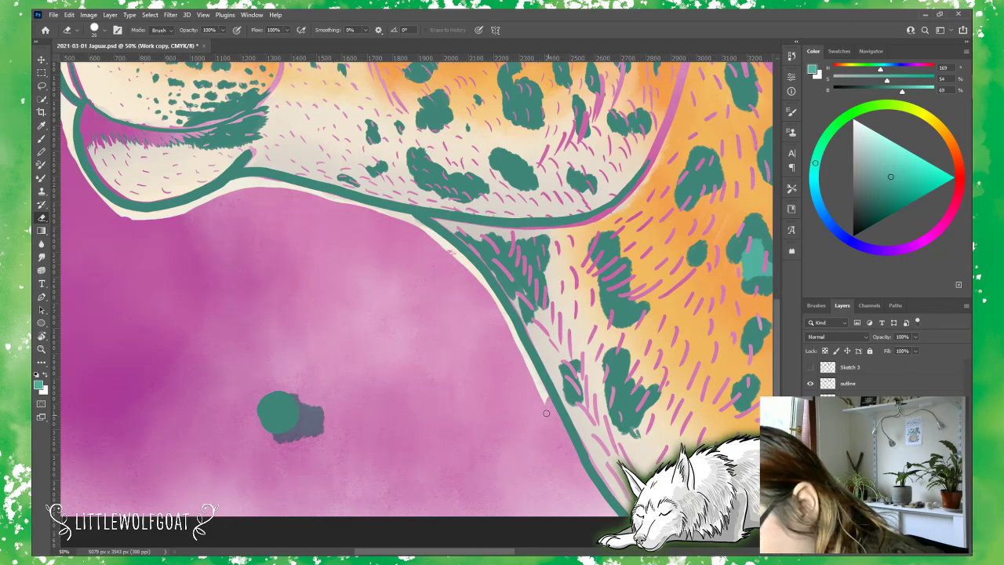
mouse_move(544, 390)
left_mouse_down()
mouse_move(502, 307)
mouse_move(443, 249)
mouse_move(457, 252)
mouse_move(410, 218)
mouse_move(414, 231)
left_mouse_up()
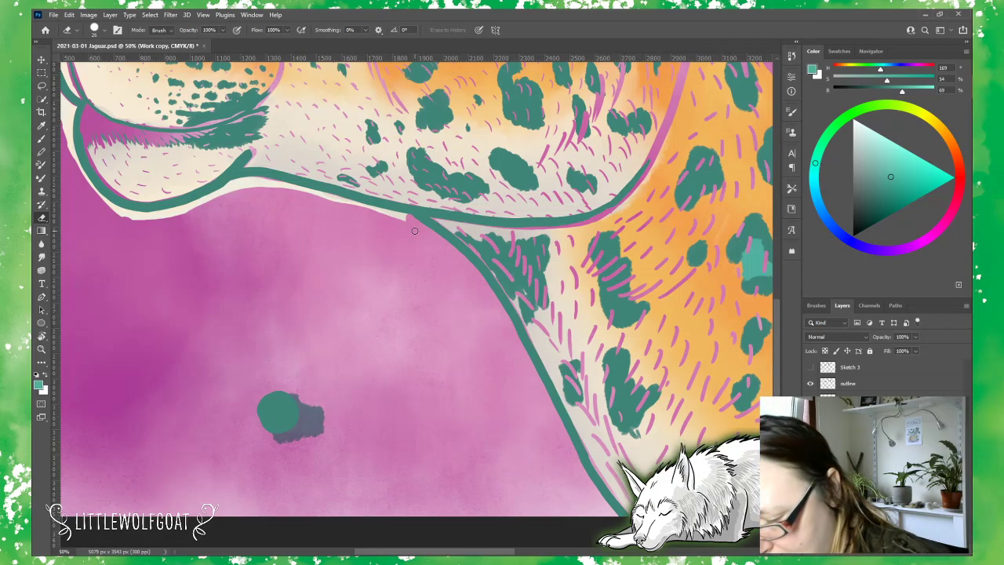
scroll(776, 363, "up", 5)
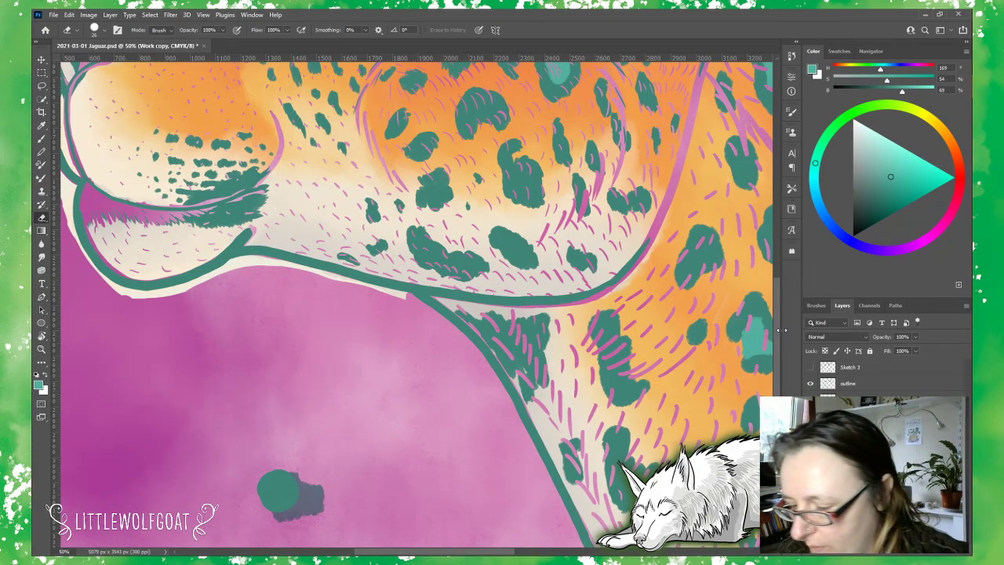
left_click_drag(501, 554, 471, 555)
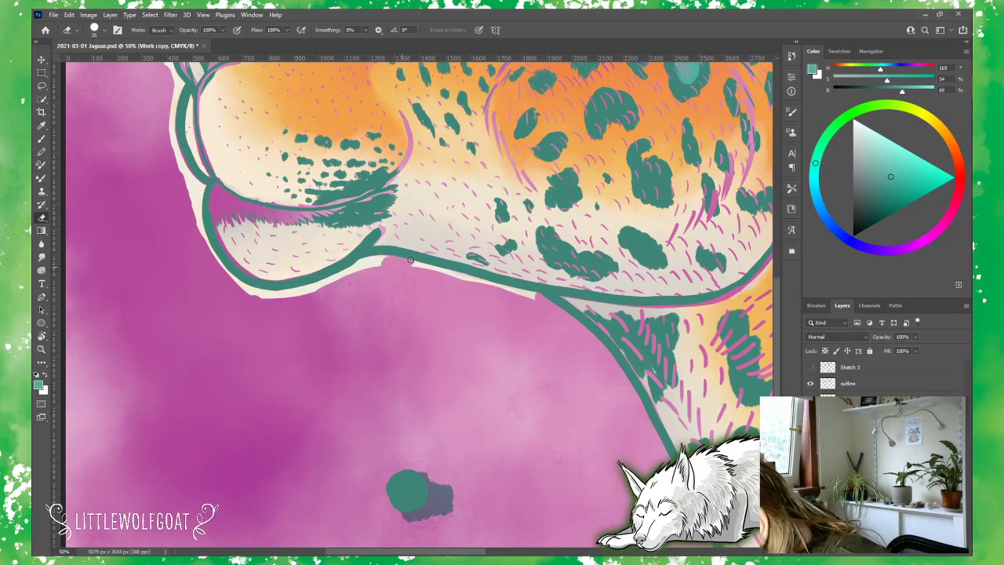
left_click_drag(413, 262, 526, 291)
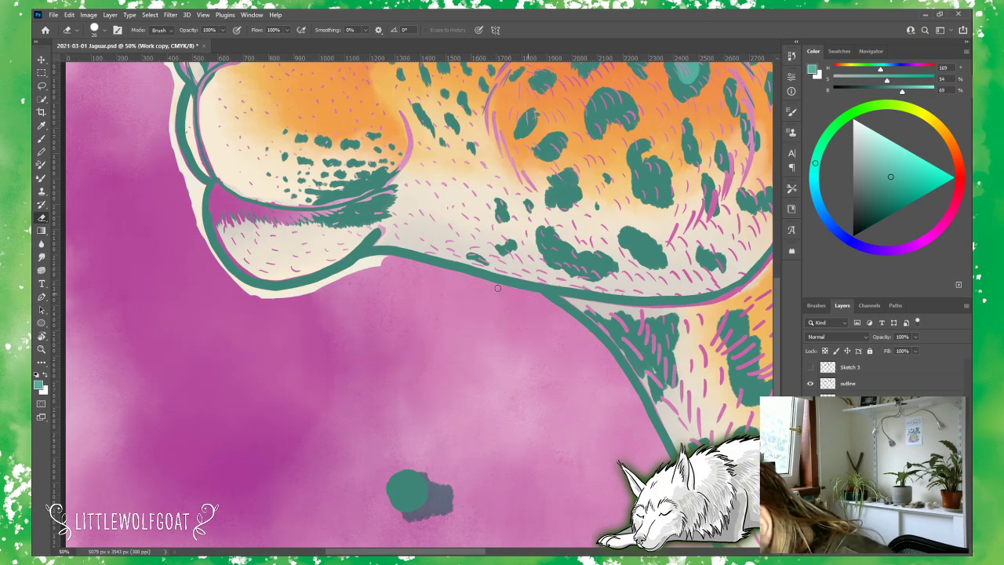
mouse_move(387, 264)
left_mouse_down()
mouse_move(358, 263)
mouse_move(389, 258)
mouse_move(303, 295)
mouse_move(248, 292)
left_mouse_up()
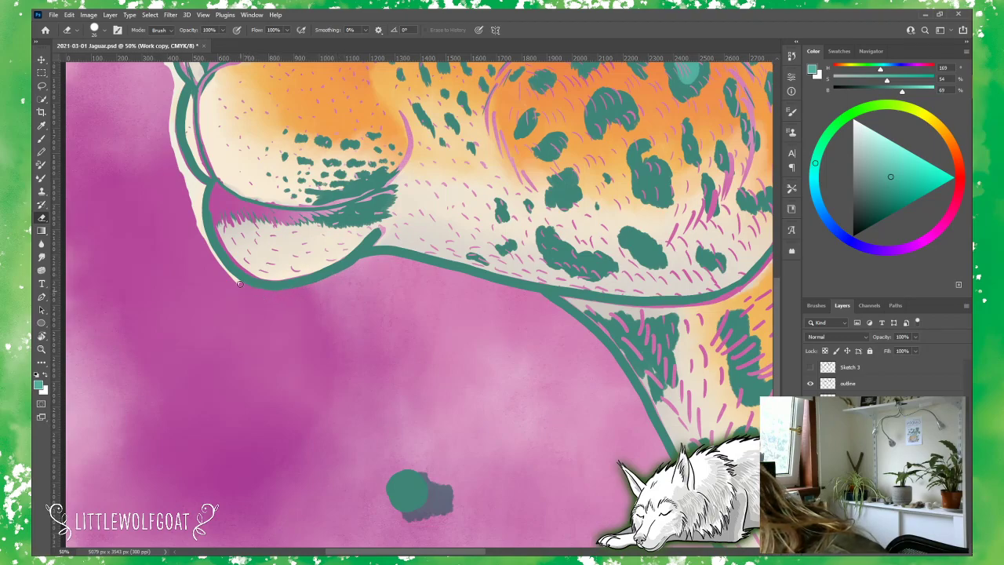
Step: Erase the cream fringe at the jaw tip, along the lip edge and along the muzzle top
left_click_drag(202, 236, 212, 247)
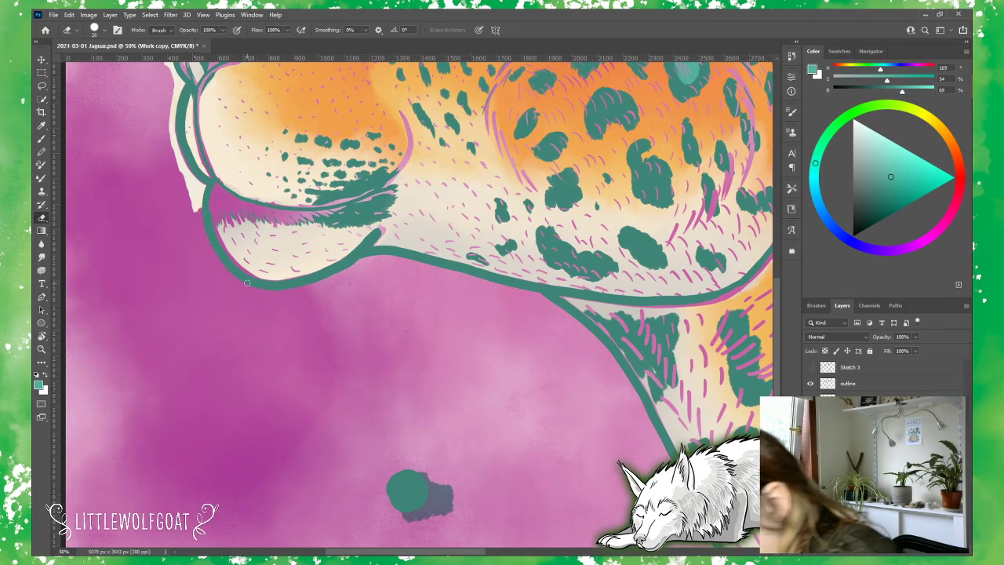
key("ctrl+z")
scroll(776, 317, "up", 5)
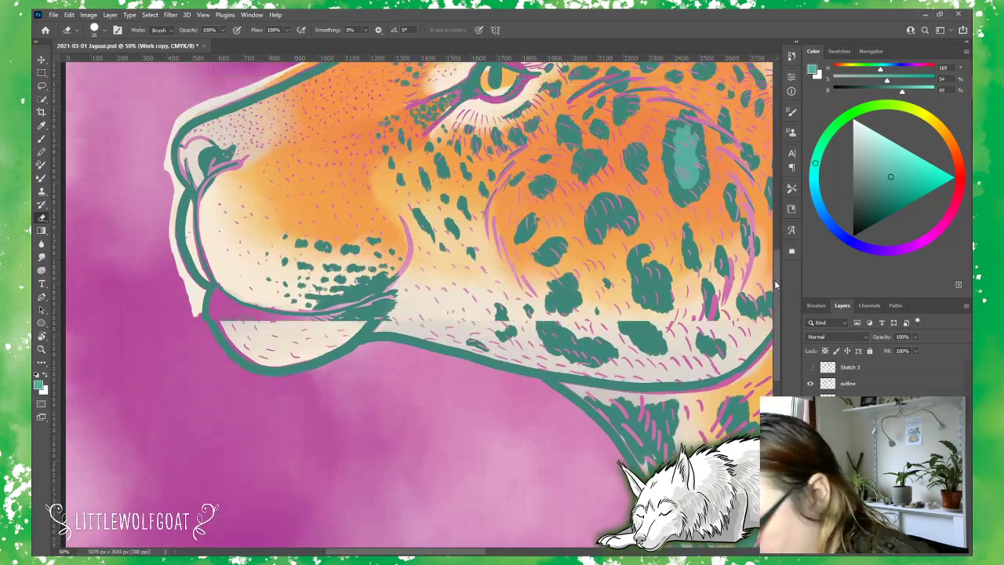
mouse_move(195, 348)
left_mouse_down()
mouse_move(179, 309)
mouse_move(195, 325)
mouse_move(179, 302)
mouse_move(170, 203)
left_mouse_up()
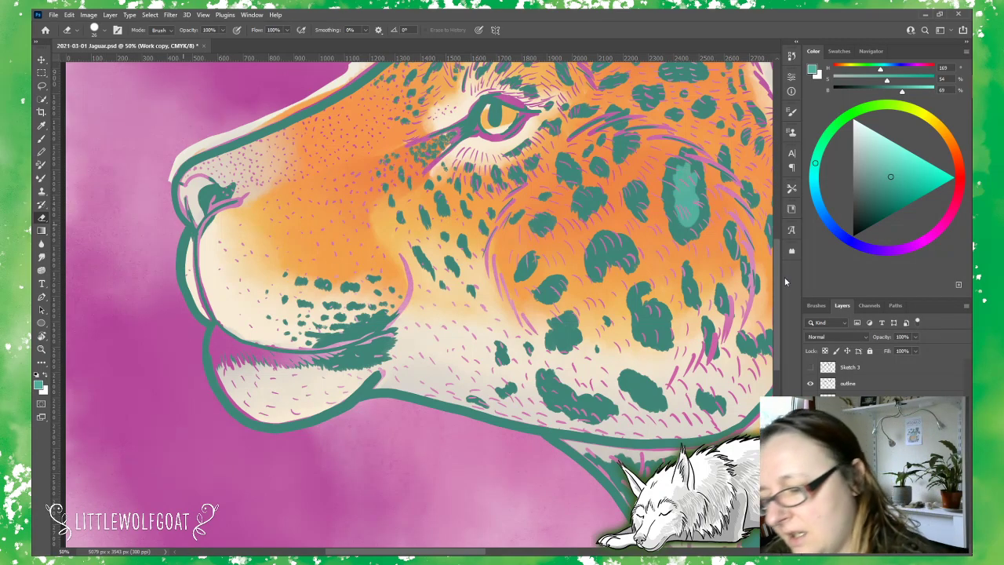
left_click_drag(775, 307, 800, 234)
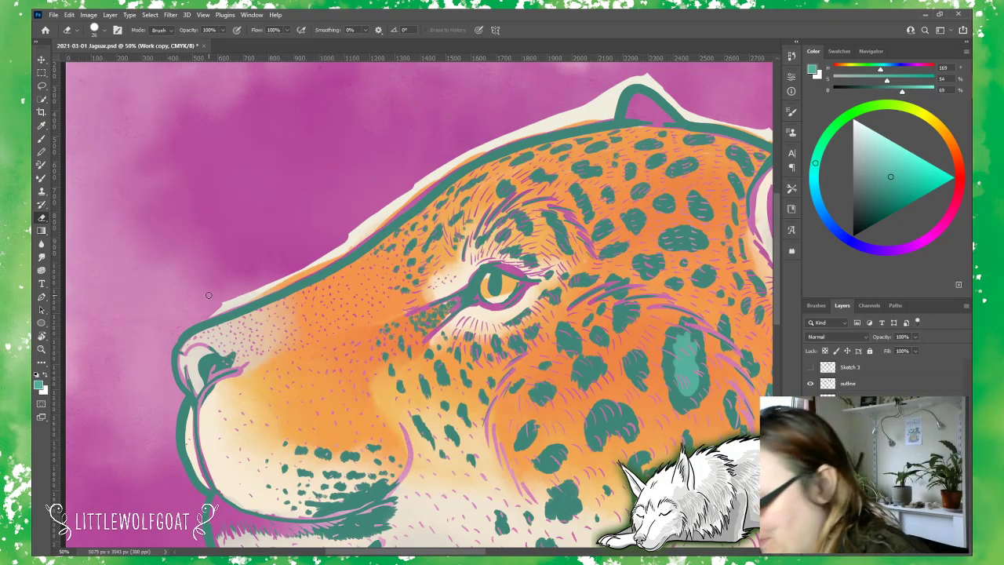
mouse_move(203, 317)
left_mouse_down()
mouse_move(266, 282)
mouse_move(261, 298)
mouse_move(283, 291)
mouse_move(333, 260)
mouse_move(329, 249)
mouse_move(379, 231)
mouse_move(365, 234)
mouse_move(380, 206)
mouse_move(372, 220)
mouse_move(460, 163)
mouse_move(420, 181)
mouse_move(448, 162)
mouse_move(507, 138)
mouse_move(489, 144)
mouse_move(606, 121)
mouse_move(619, 87)
mouse_move(546, 119)
left_mouse_up()
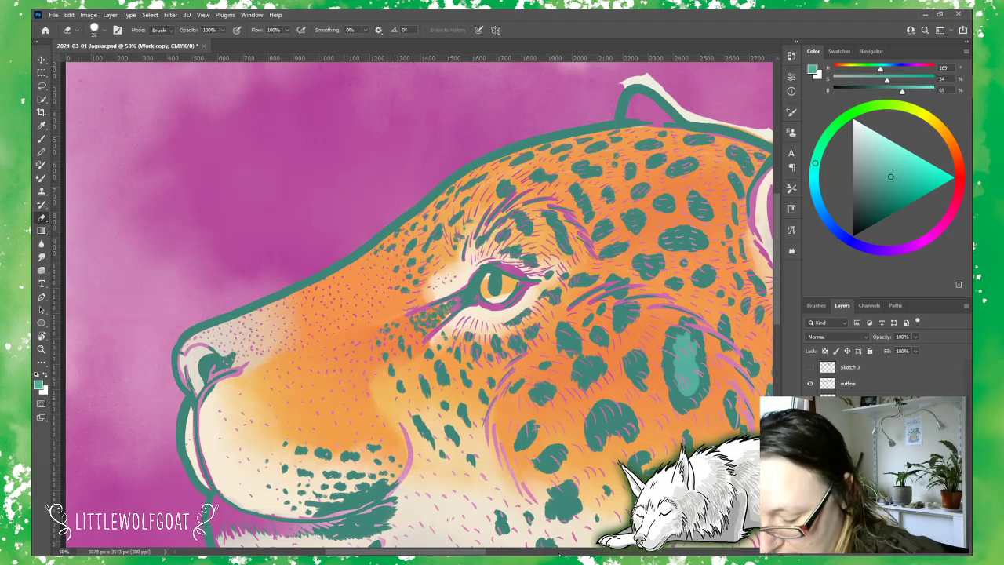
Step: Erase the cream patch atop the head and the light stroke along the back outline
left_click_drag(483, 554, 524, 527)
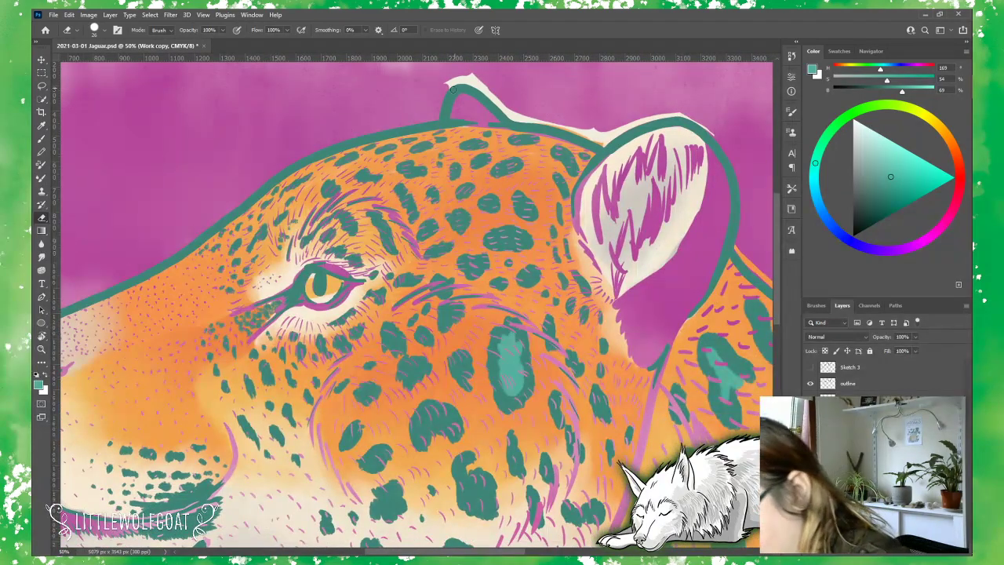
mouse_move(459, 76)
left_mouse_down()
mouse_move(526, 120)
mouse_move(581, 127)
mouse_move(606, 147)
mouse_move(634, 128)
left_mouse_up()
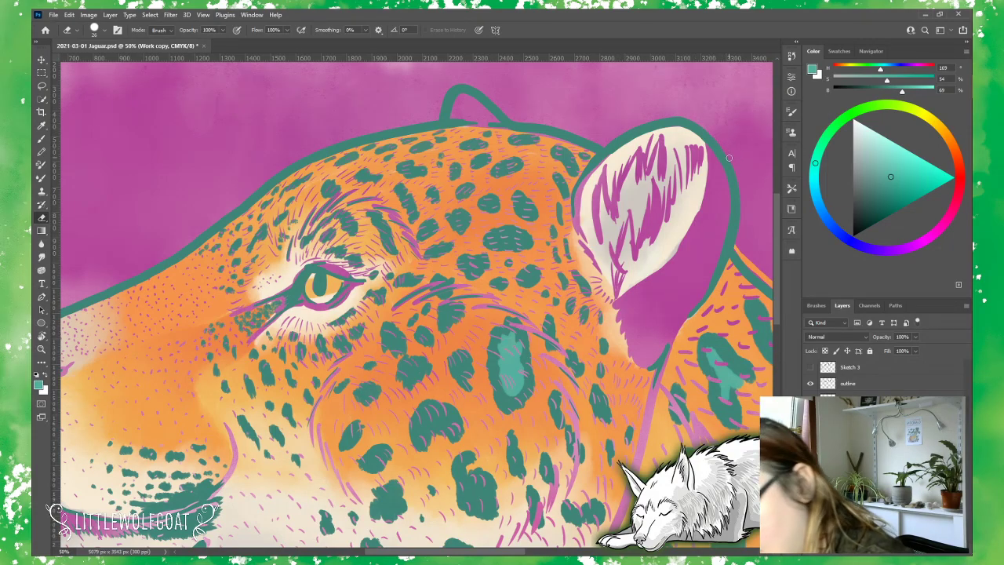
scroll(729, 158, "right", 5)
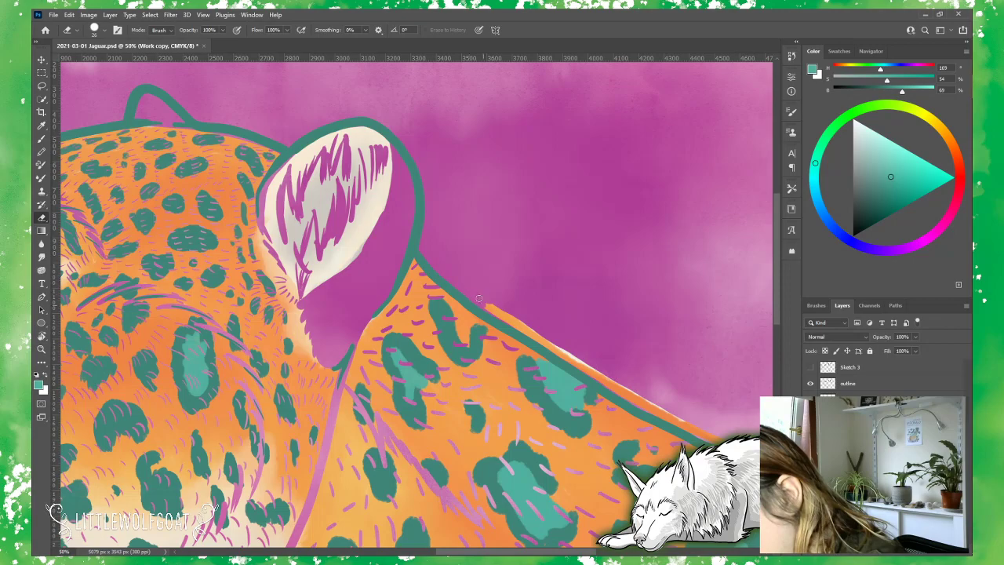
left_click_drag(479, 299, 611, 383)
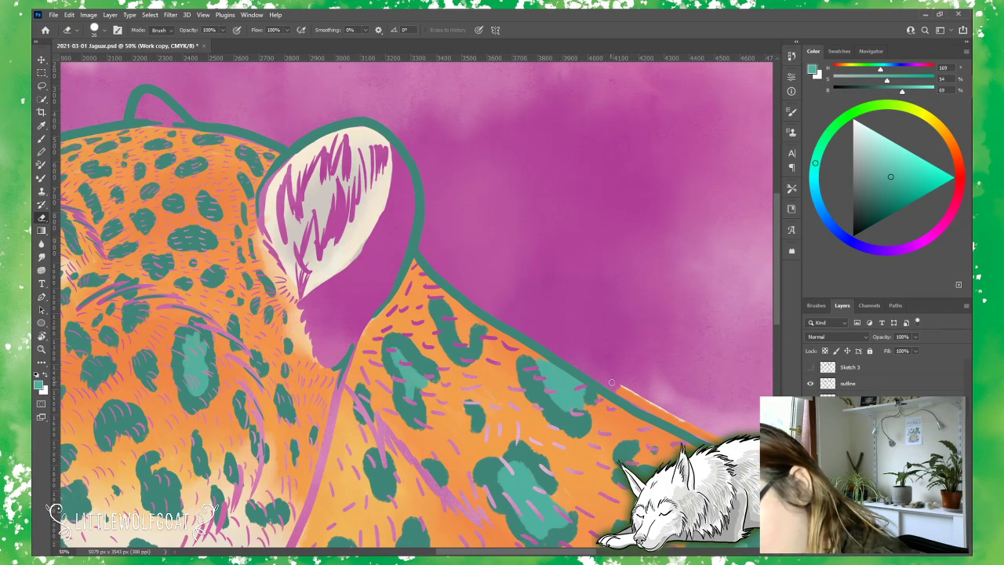
right_click(610, 387)
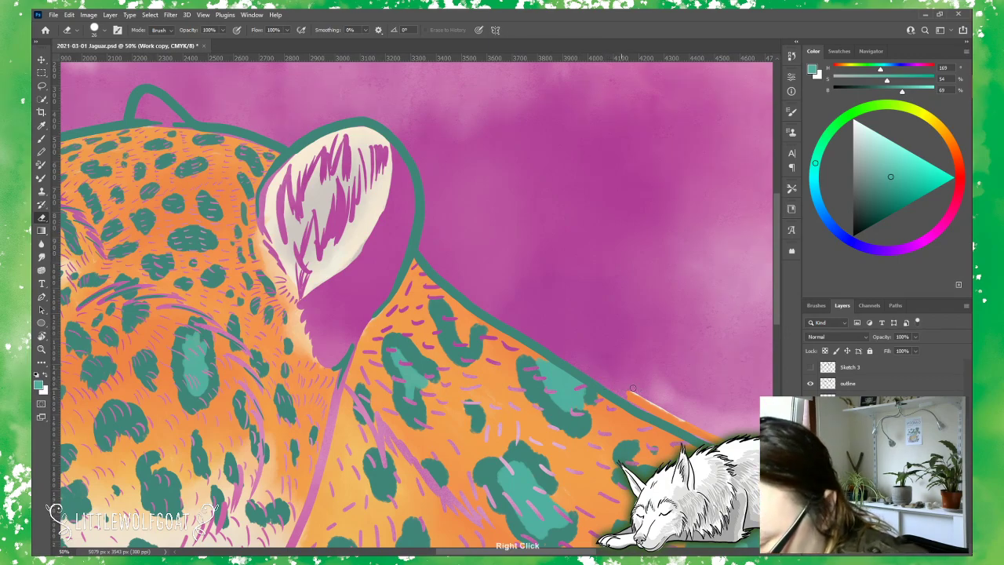
left_click_drag(632, 387, 666, 410)
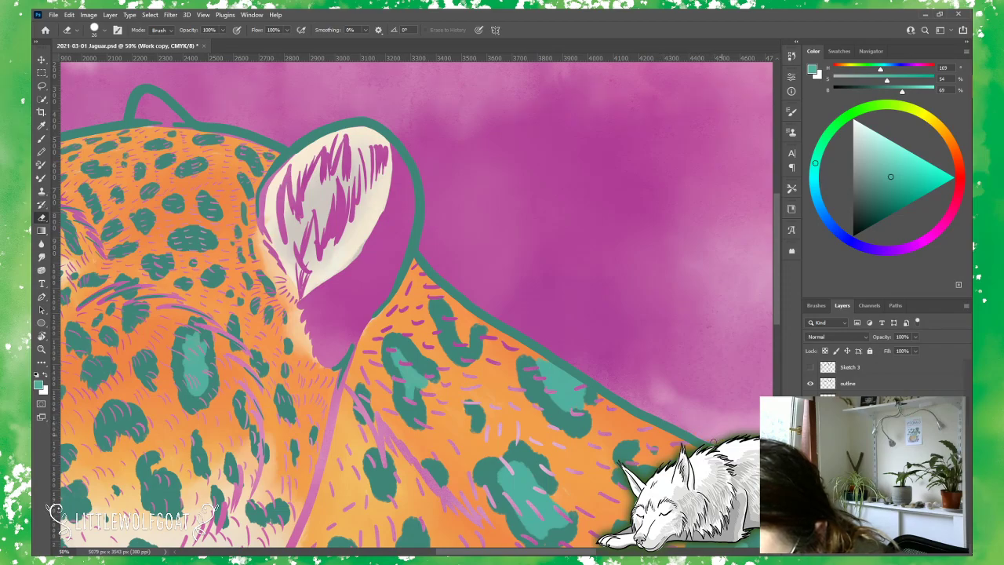
Step: Wipe the orange overspill above the back outline, then bring the head and ear back into view
scroll(415, 306, "right", 5)
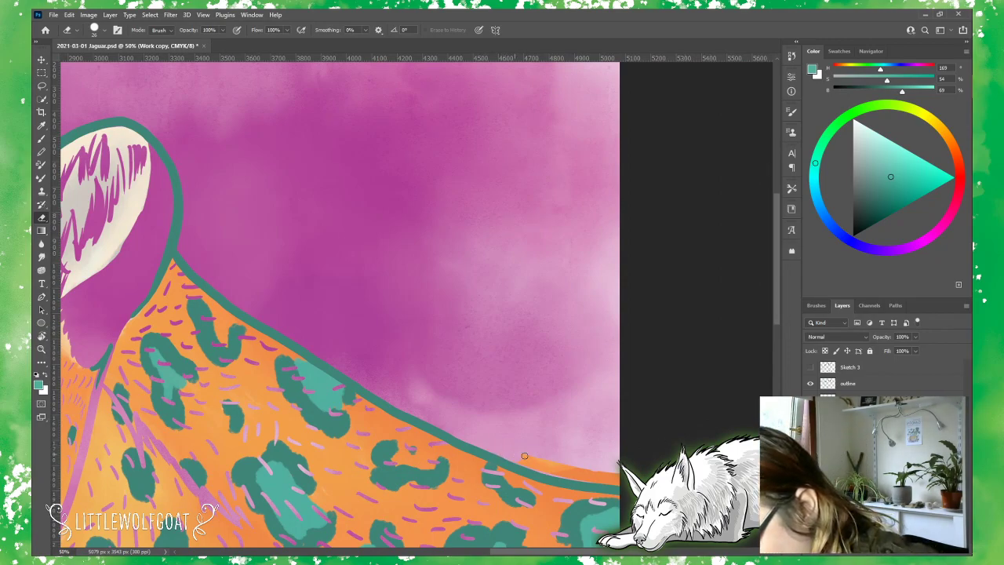
mouse_move(537, 472)
left_mouse_down()
mouse_move(585, 463)
mouse_move(588, 480)
mouse_move(616, 483)
left_mouse_up()
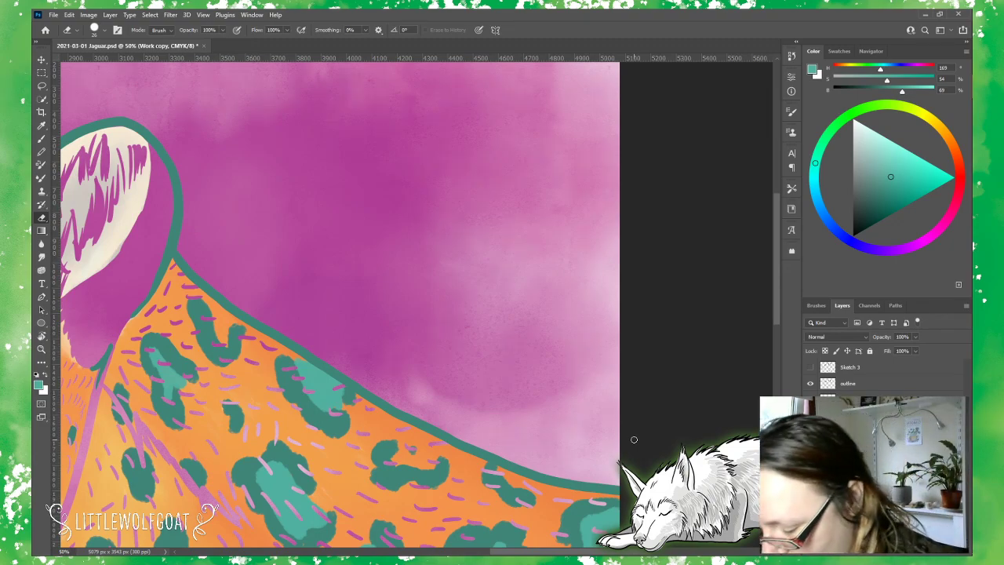
left_click_drag(523, 553, 367, 553)
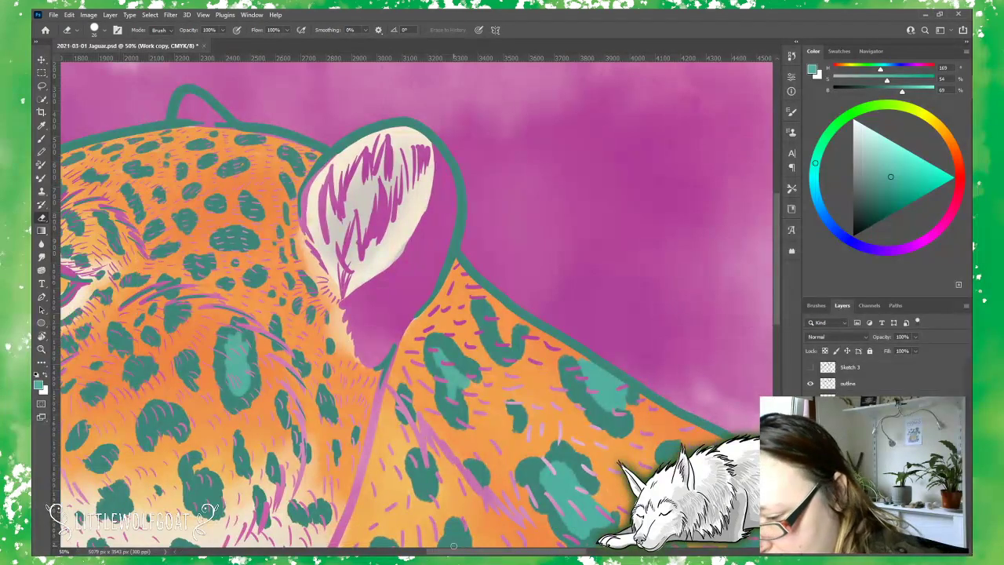
scroll(775, 274, "down", 3)
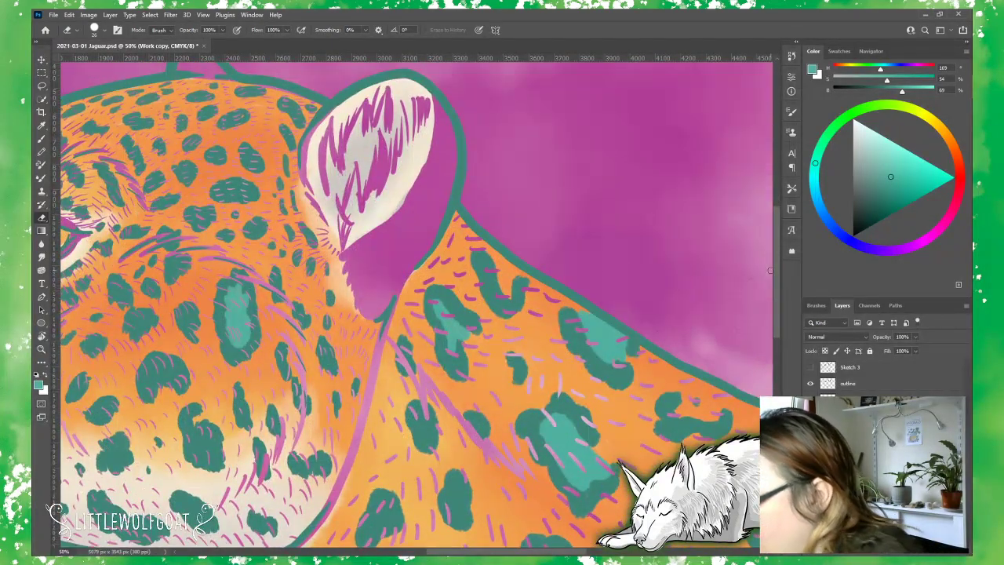
left_click(205, 15)
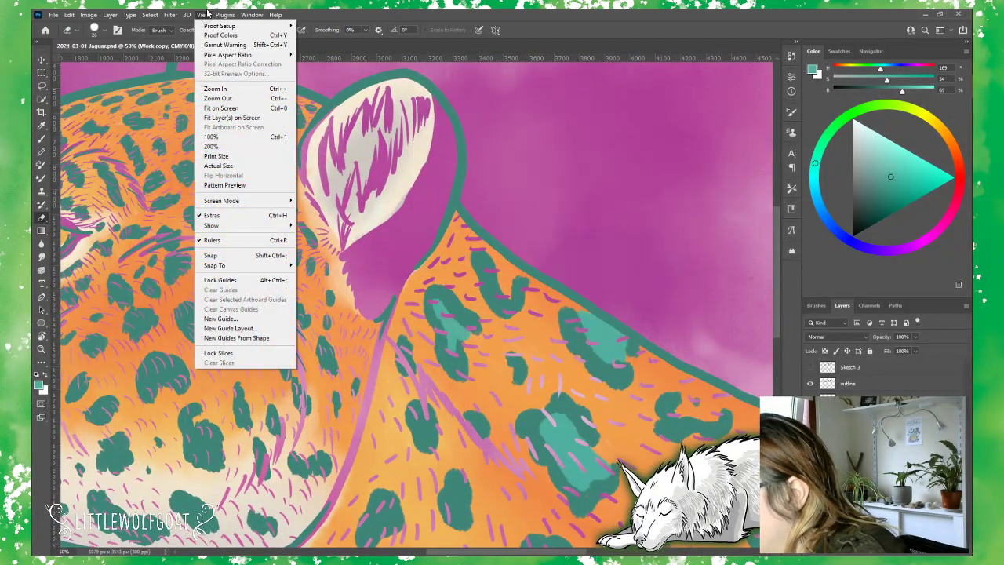
Step: Fit the painting on screen, round off the teal dab, and delete the Rosette layer
left_click(235, 105)
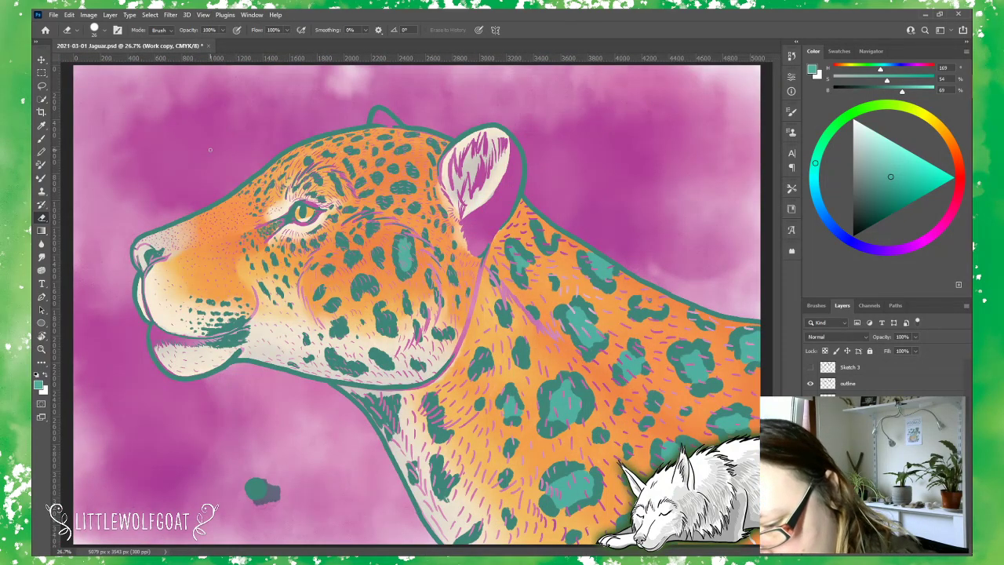
left_click(854, 399)
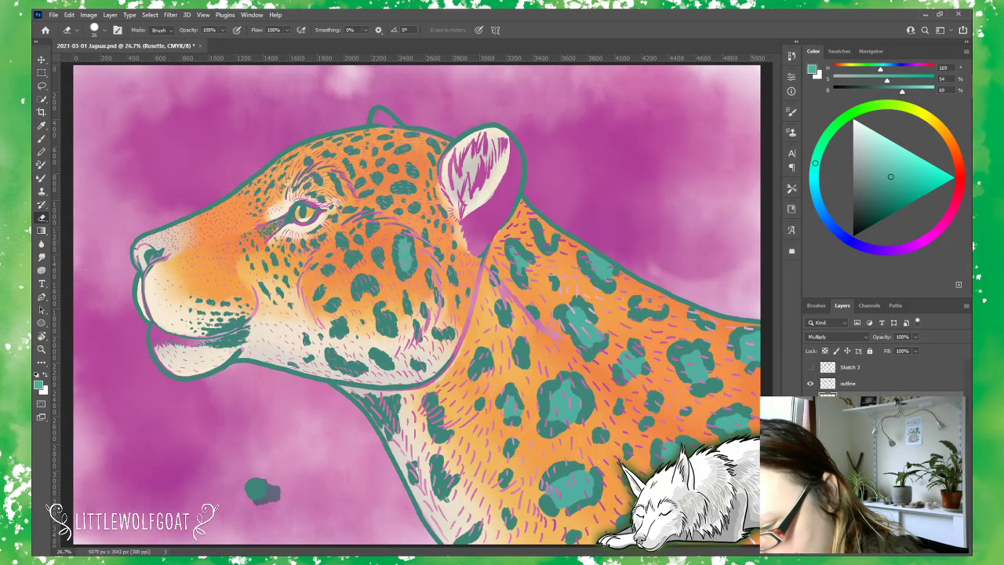
left_click_drag(262, 491, 256, 488)
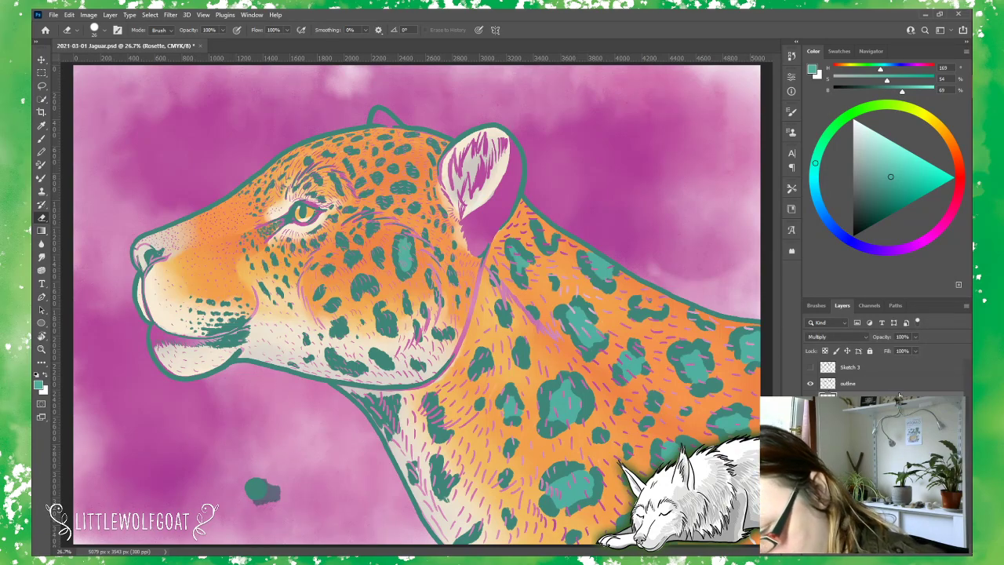
left_click(958, 541)
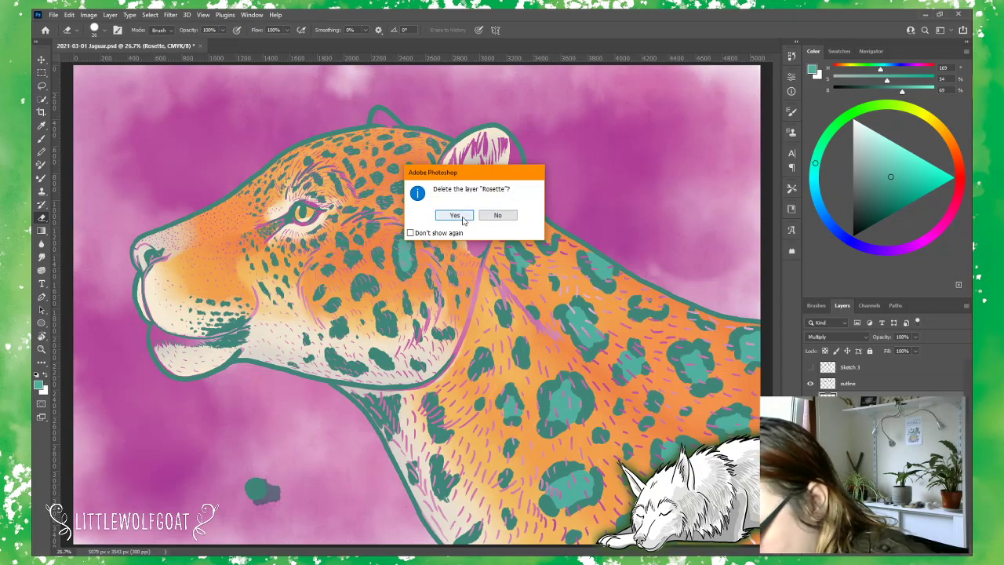
left_click(455, 218)
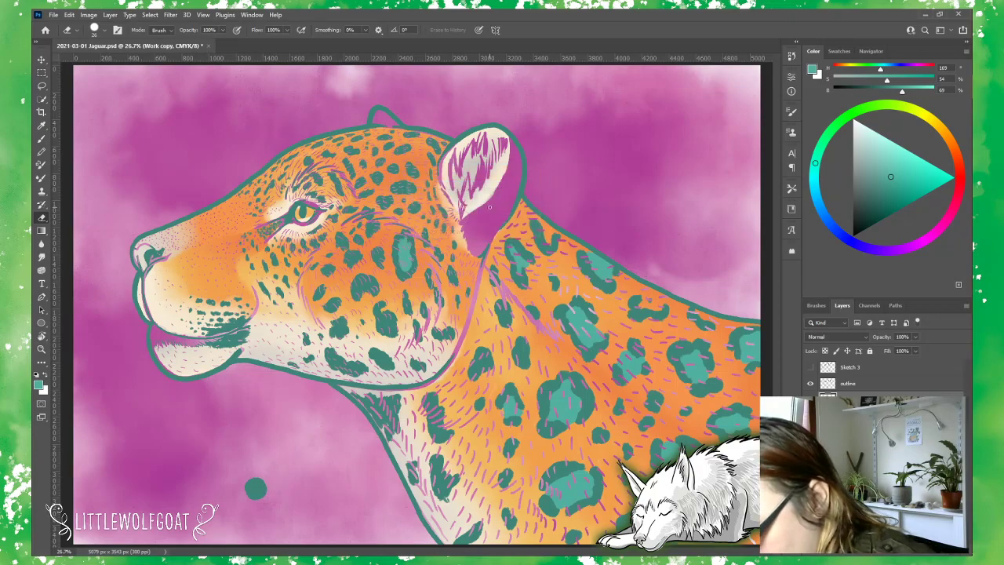
Step: Compare with the Sketch 3 lines shown and hidden, then move to the Archive layer group
left_click(810, 368)
left_click(811, 368)
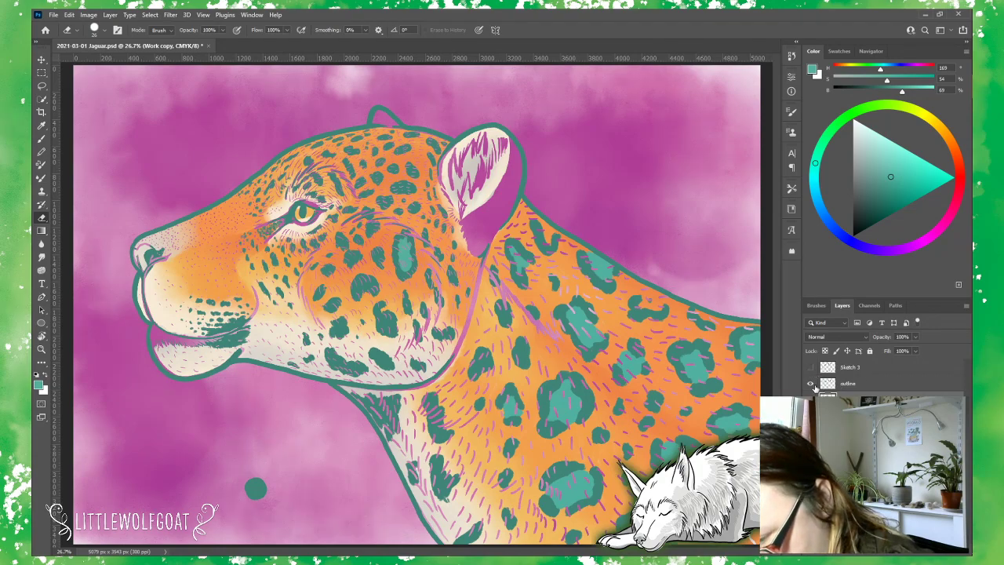
left_click(810, 368)
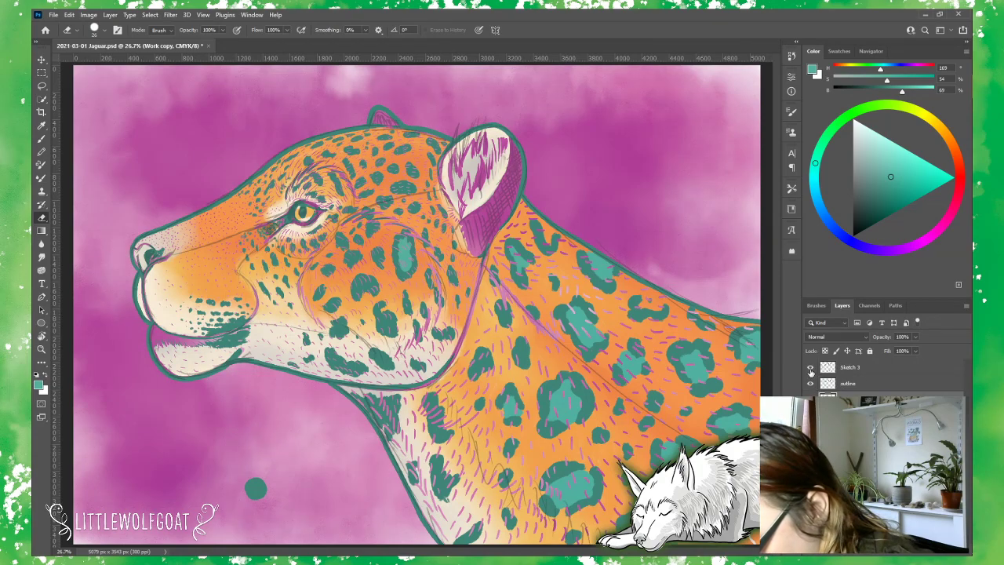
left_click(810, 368)
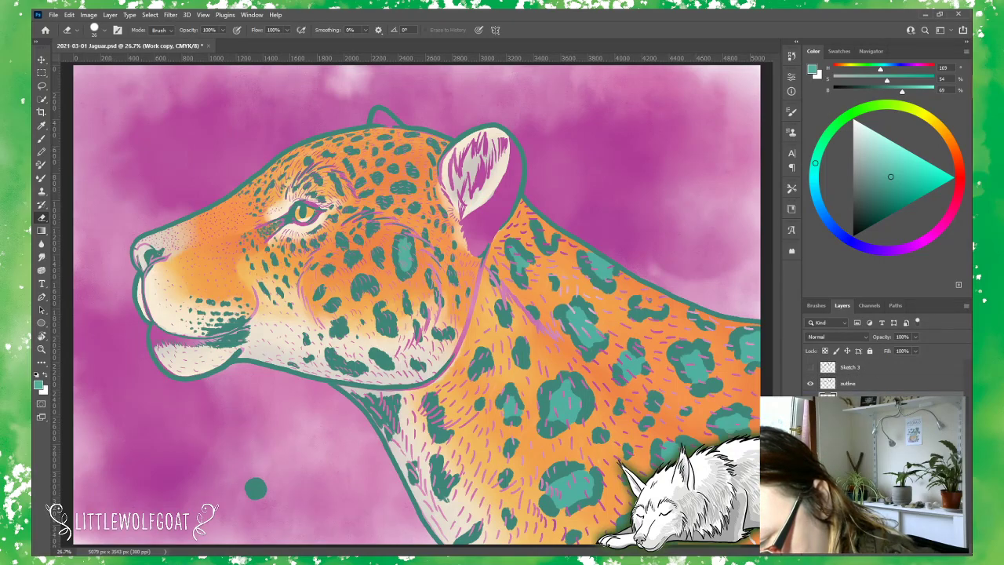
key("alt+bracketleft")
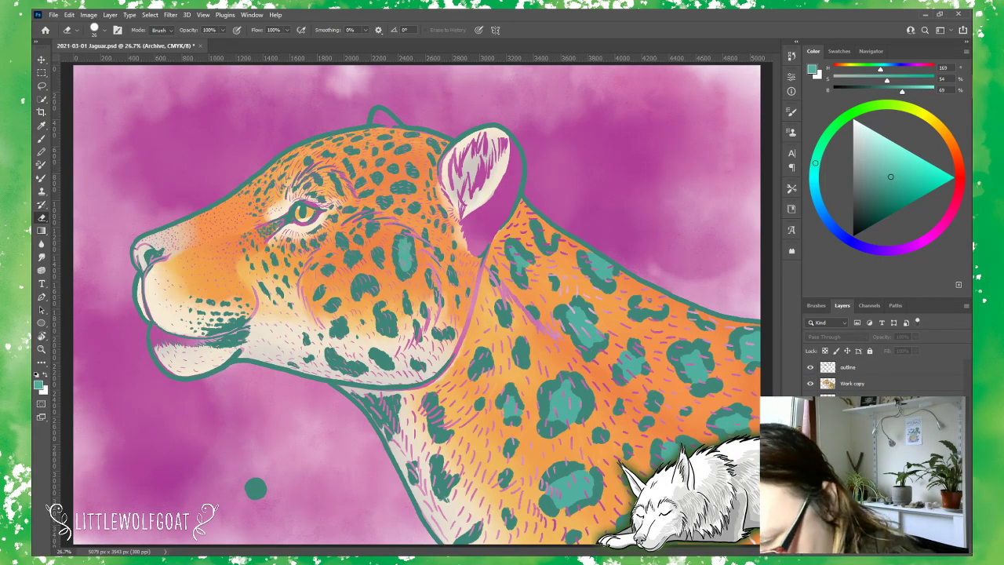
Step: Compare layers by toggling Sketch 3, Work copy, background and outline visibility, then make the outline layer active
left_click(811, 368)
left_click(810, 368)
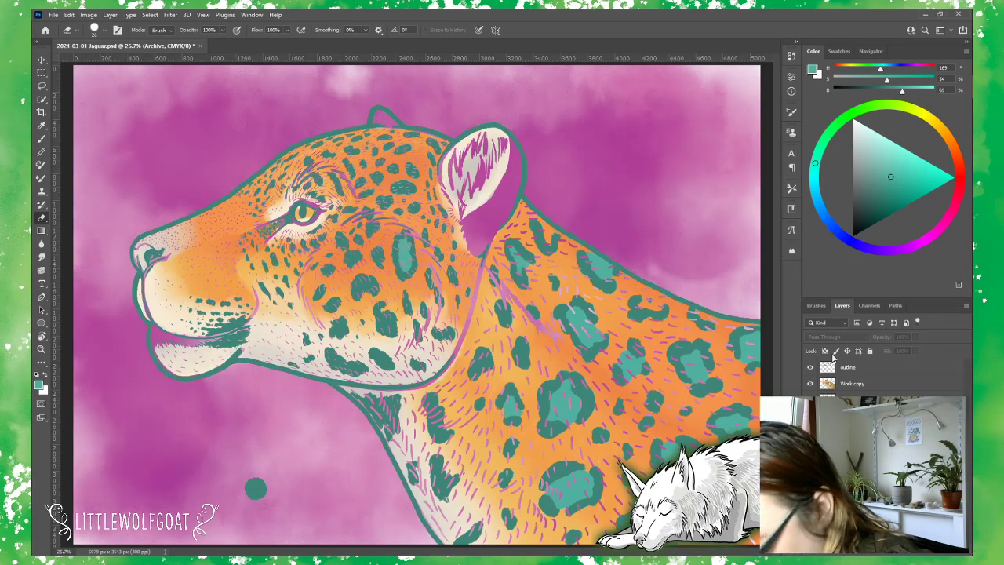
left_click(810, 383)
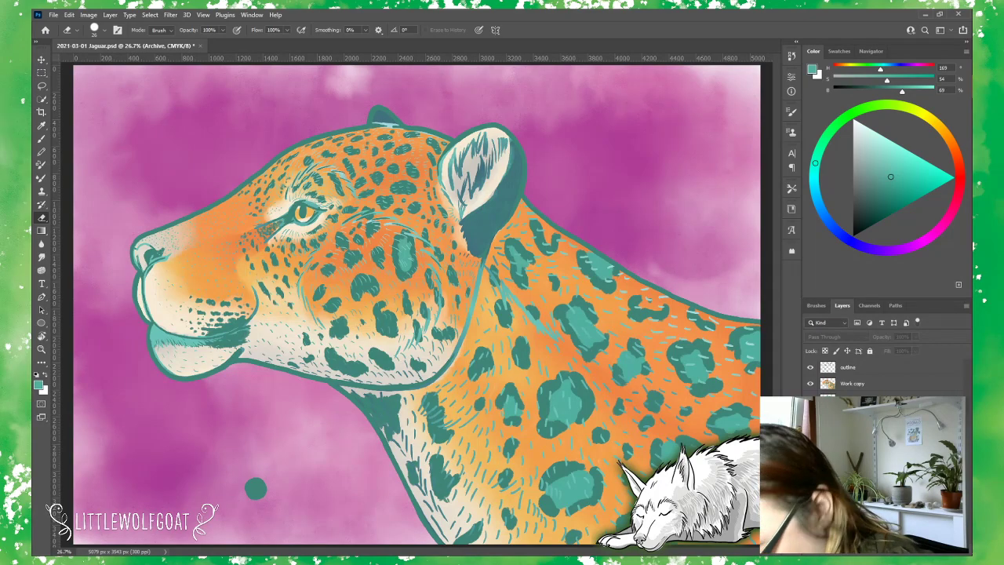
left_click(810, 399)
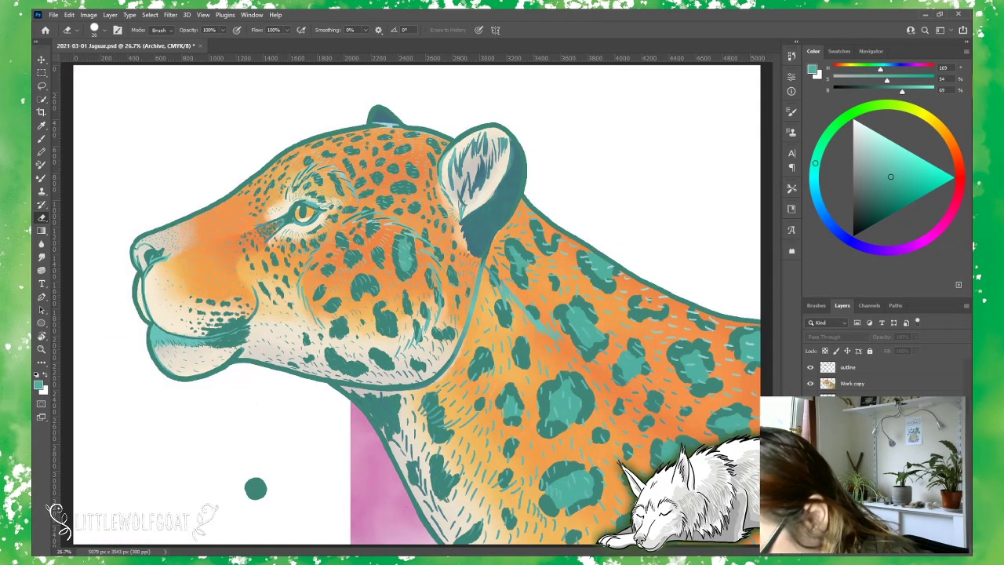
left_click(810, 399)
left_click(810, 367)
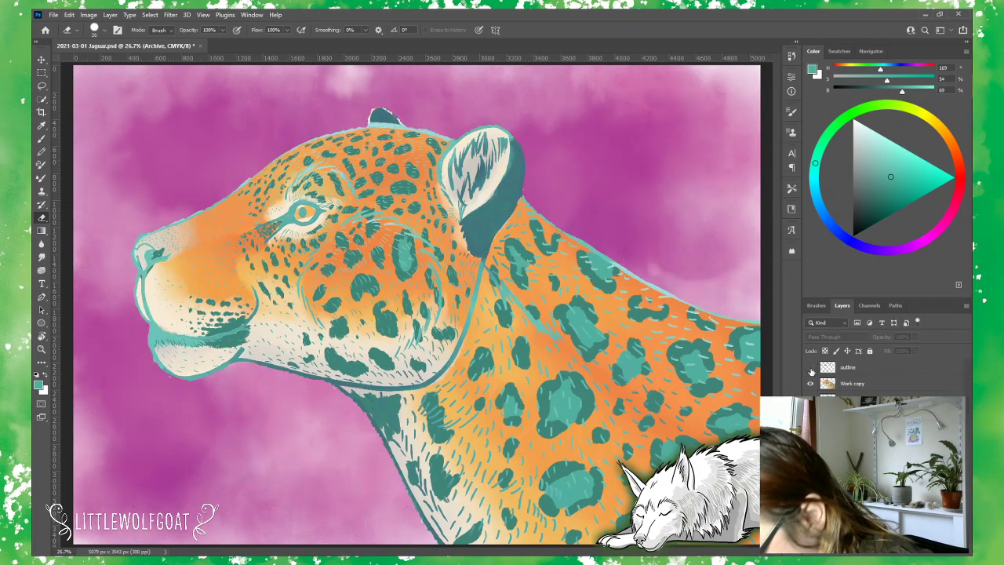
left_click(811, 369)
left_click(890, 362)
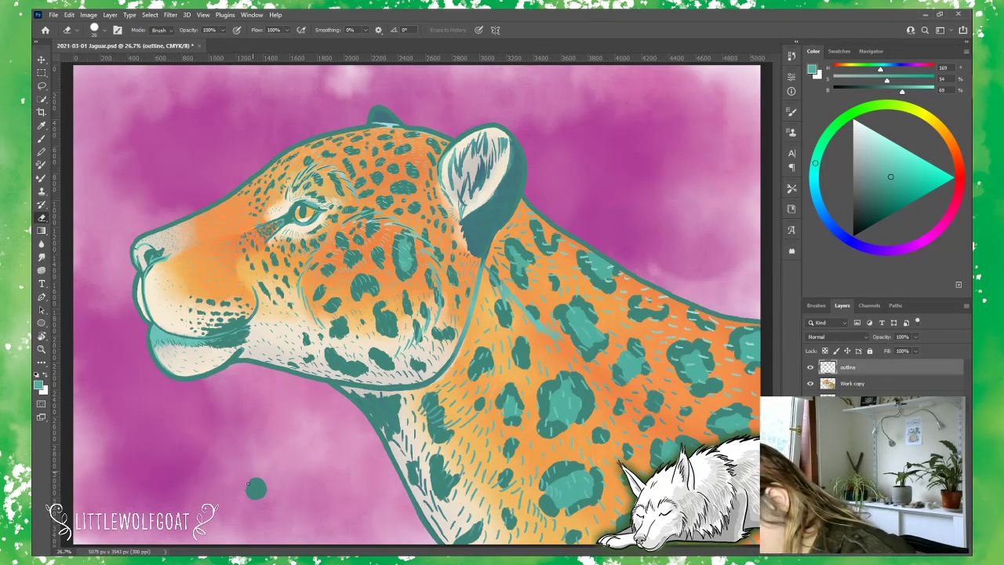
Step: Erase the stray teal blob from the background and select the Under colours layer
mouse_move(247, 482)
left_mouse_down()
mouse_move(250, 509)
mouse_move(272, 482)
left_mouse_up()
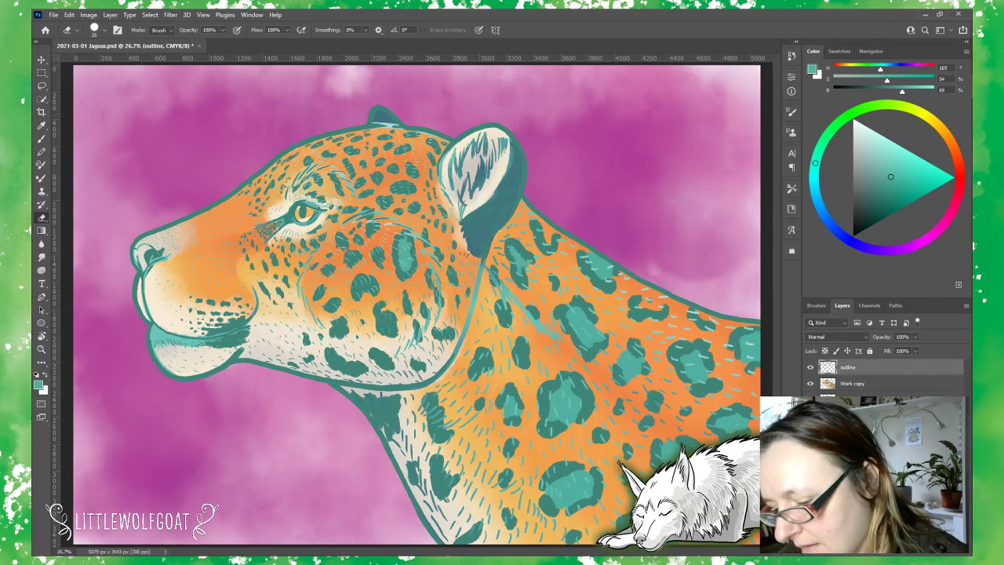
left_click(857, 387)
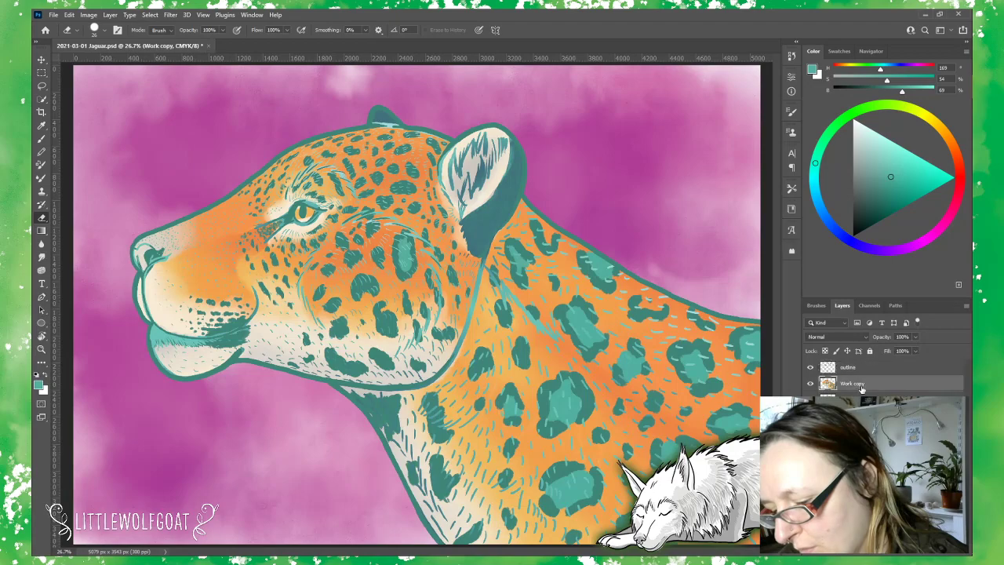
left_click(857, 399)
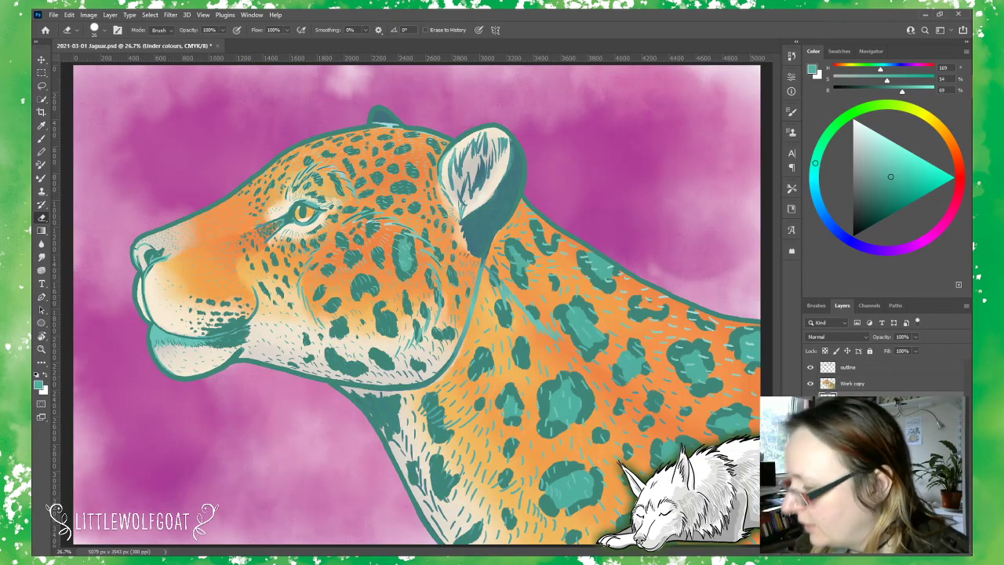
Step: Start a new layer above Under colours with Layer > New > Layer
left_click(110, 14)
mouse_move(149, 22)
left_click(265, 23)
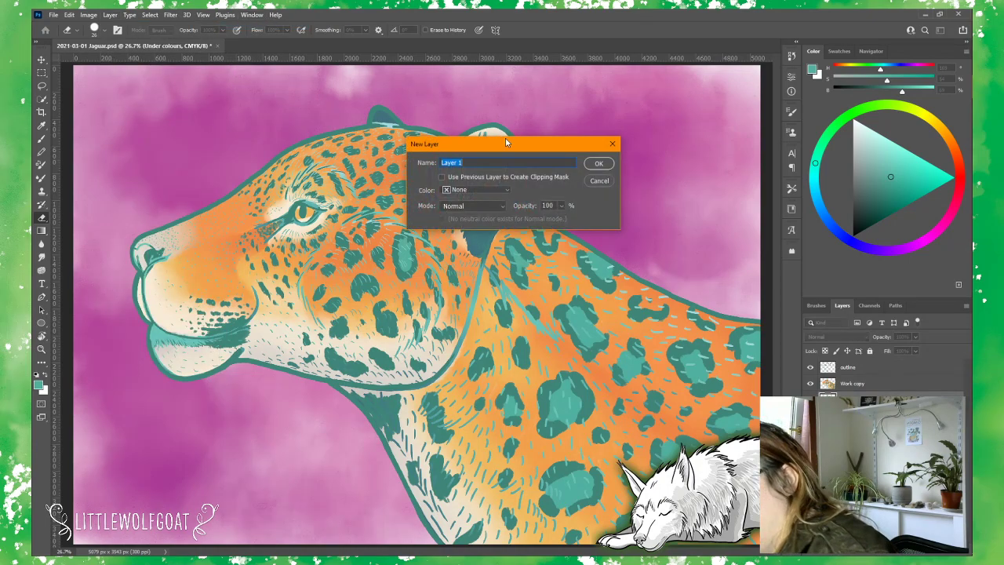
Step: Name the new layer 'Eye' and create it
left_click(473, 163)
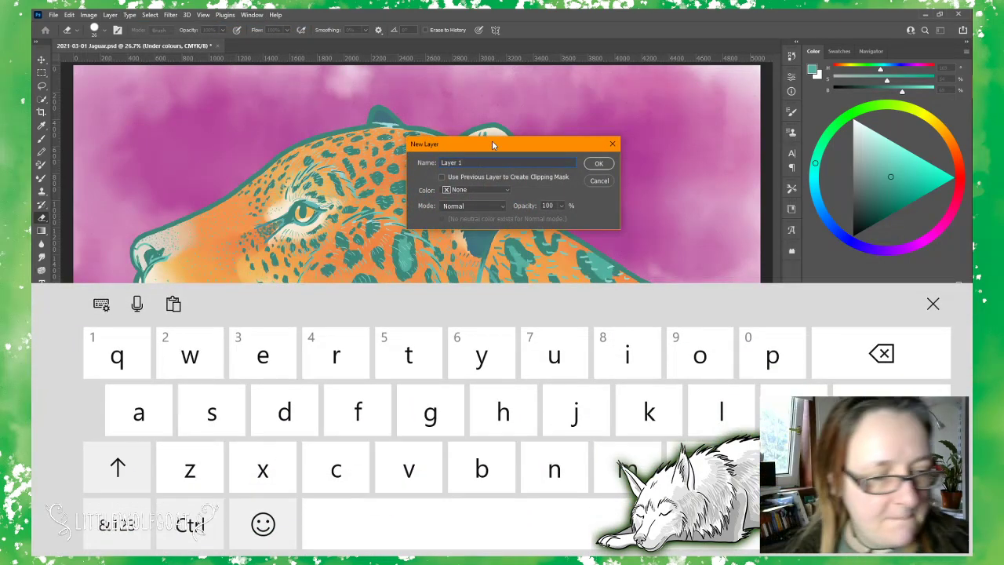
key("BackSpace")
key("BackSpace")
key("BackSpace")
key("BackSpace")
key("BackSpace")
key("BackSpace")
key("BackSpace")
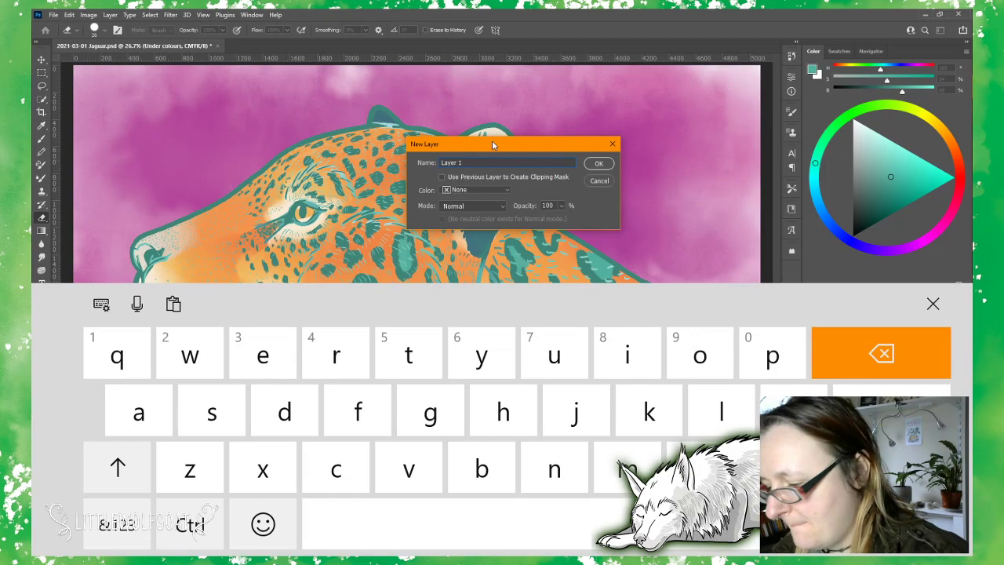
type("Eye")
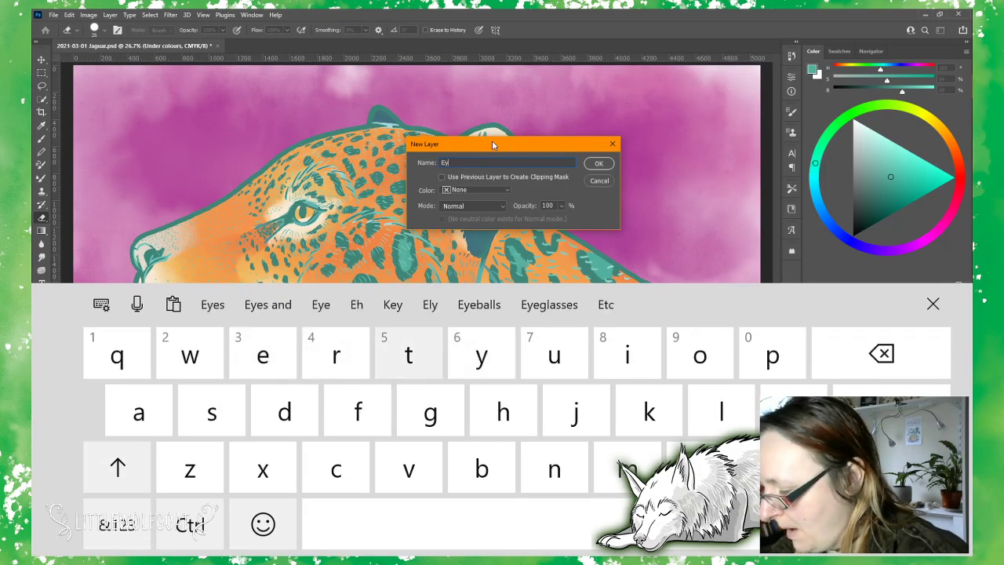
left_click(606, 166)
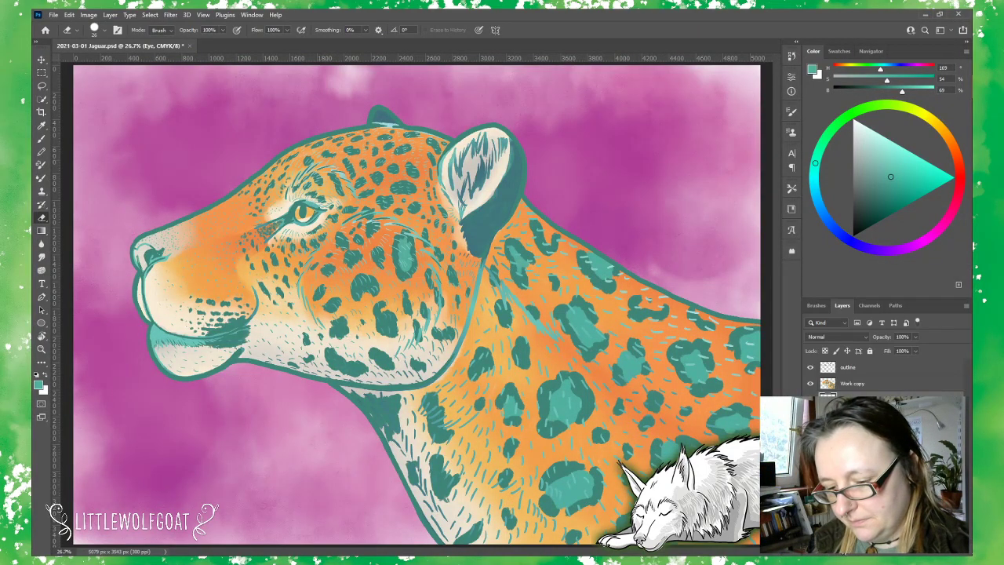
Step: Zoom in repeatedly and scroll until the jaguar's eye fills the canvas
left_click(202, 14)
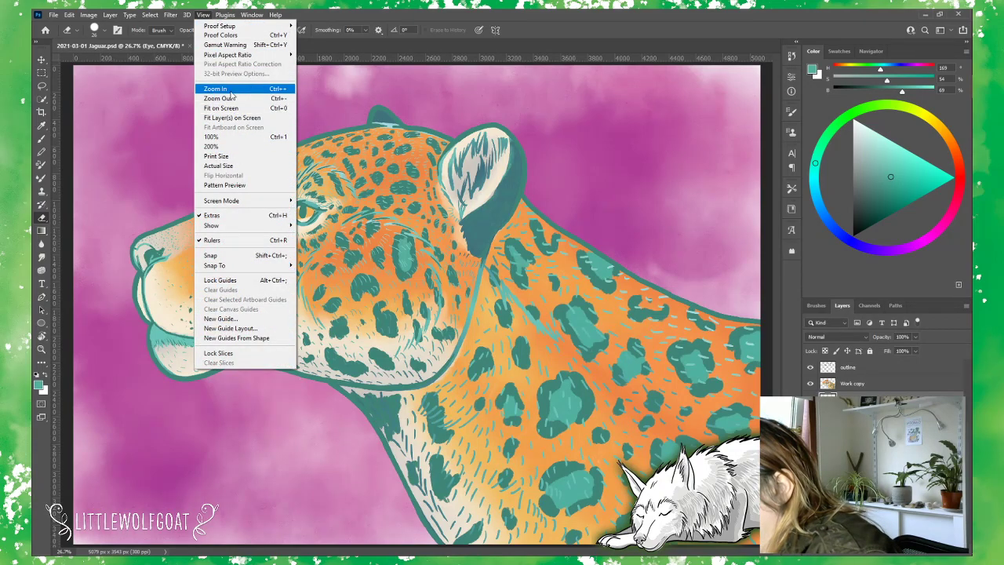
left_click(216, 88)
left_click(225, 14)
mouse_move(202, 14)
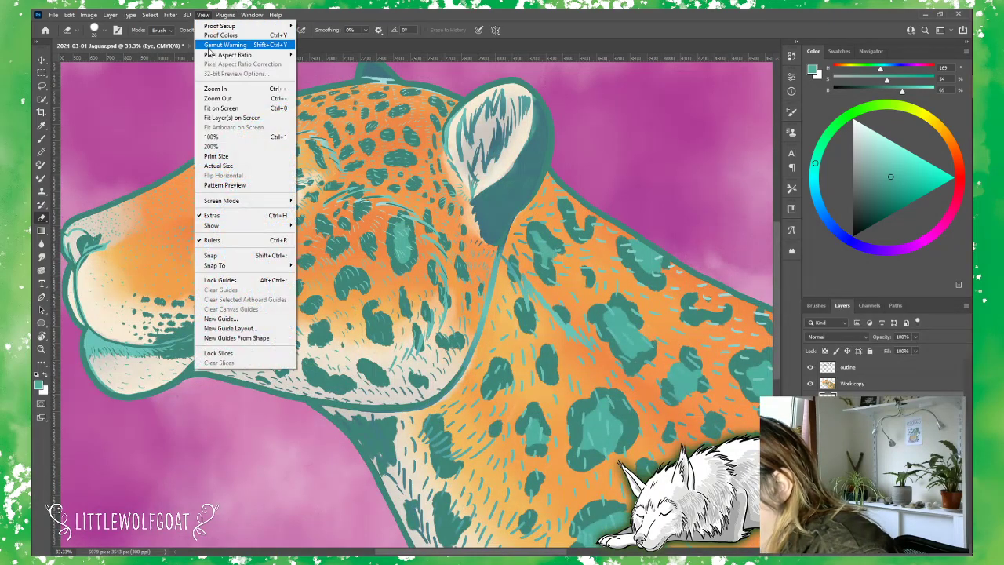
left_click(216, 88)
left_click(203, 14)
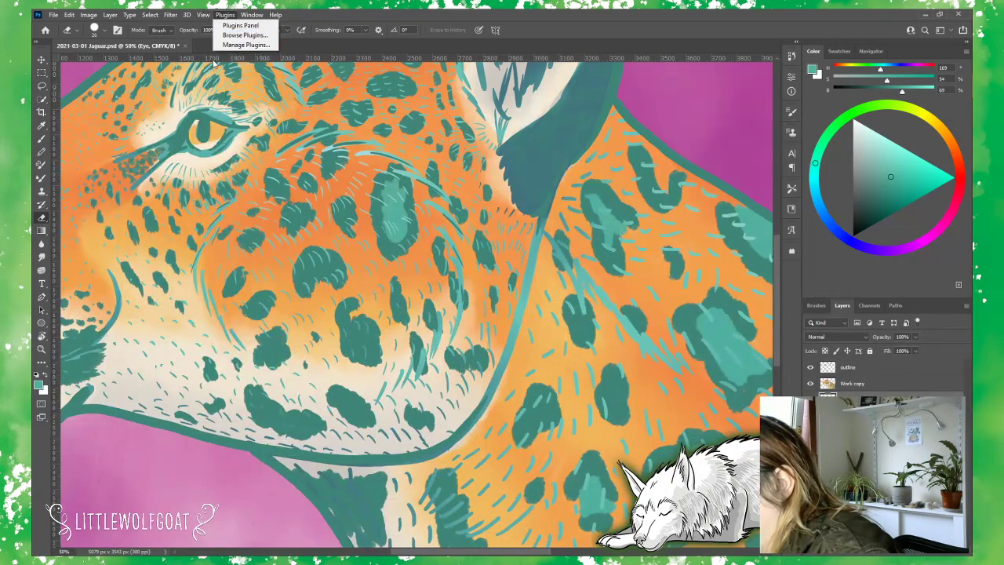
left_click(215, 89)
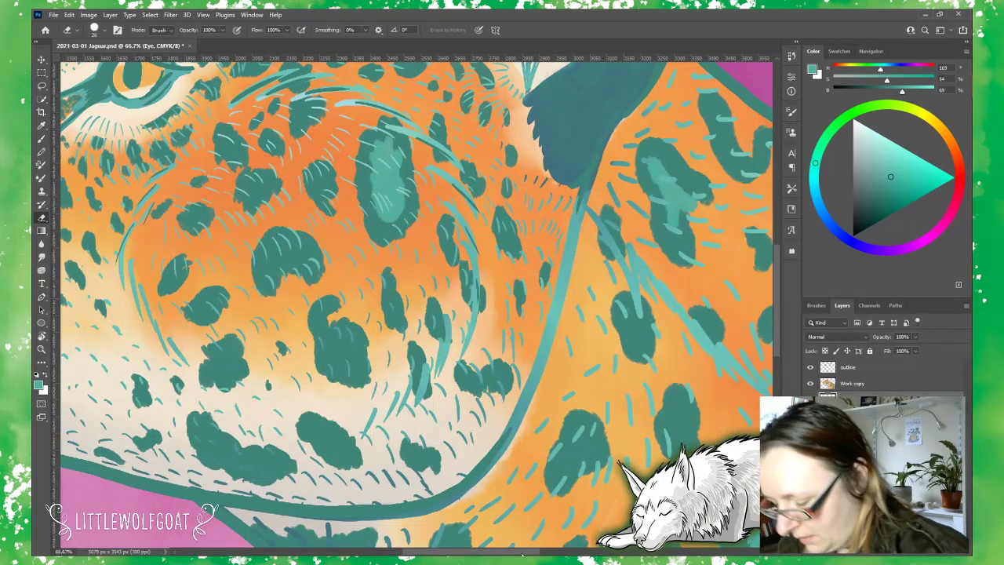
scroll(517, 552, "left", 6)
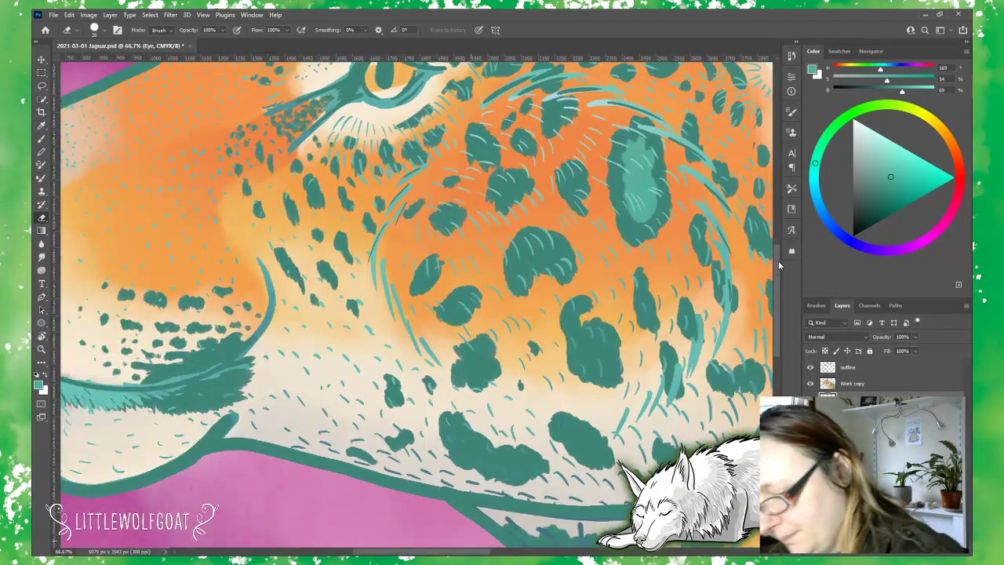
left_click_drag(775, 290, 779, 237)
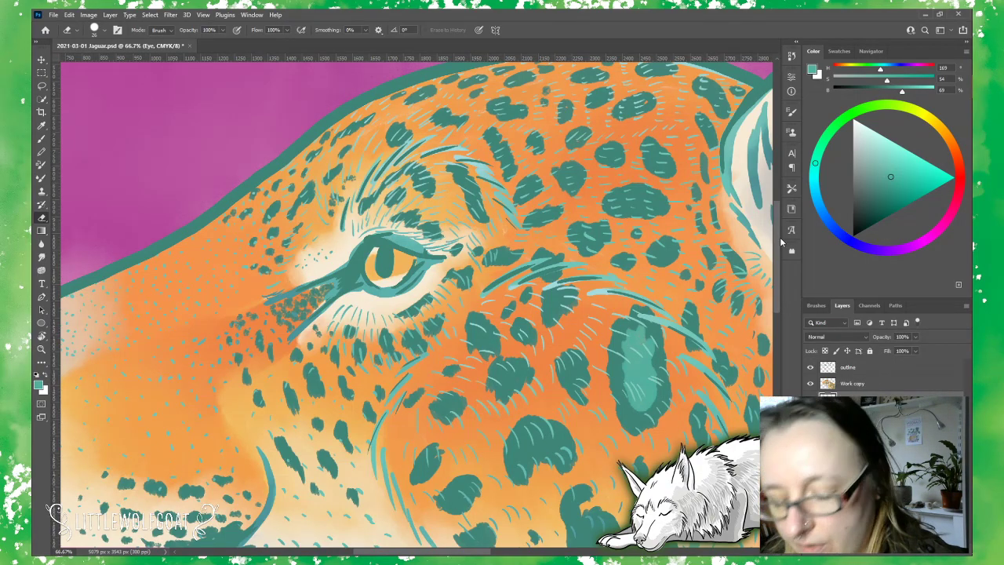
Step: Sample the jaguar's orange fur colour from the Work copy layer with the eyedropper
left_click(869, 384)
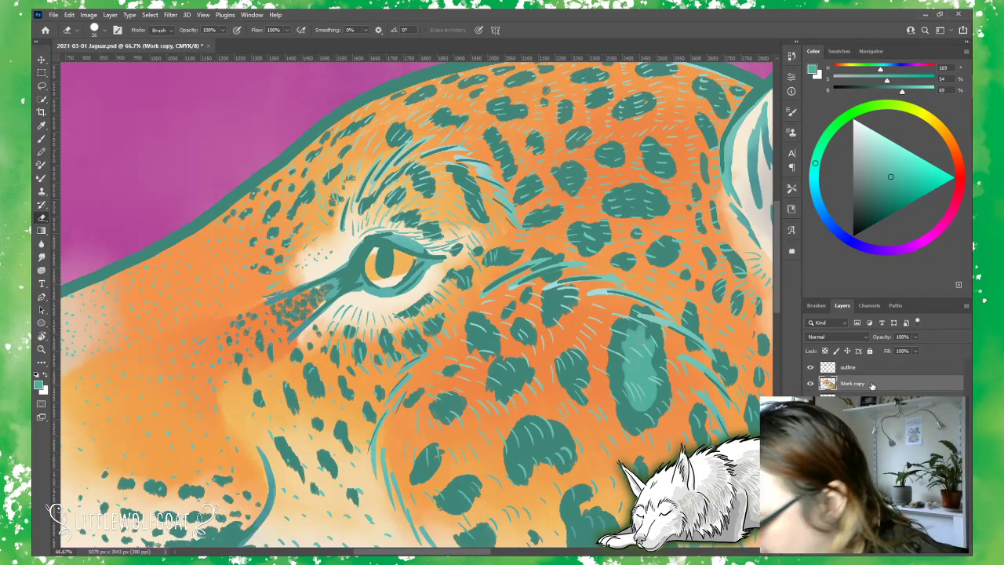
left_click(41, 125)
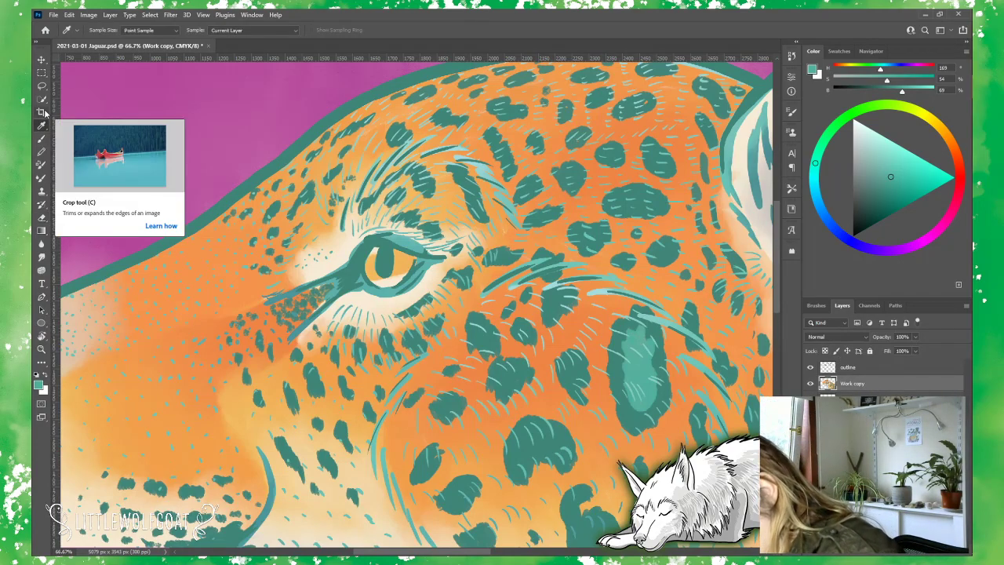
left_click(219, 324)
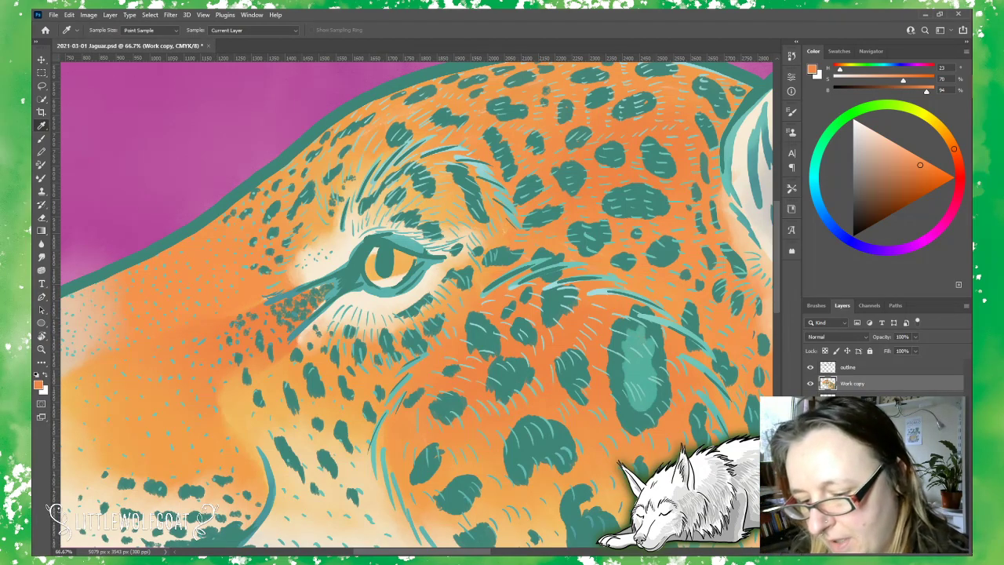
Step: Try an orange brush stroke at the eye's inner corner on the Eye layer, then undo it
left_click(866, 395)
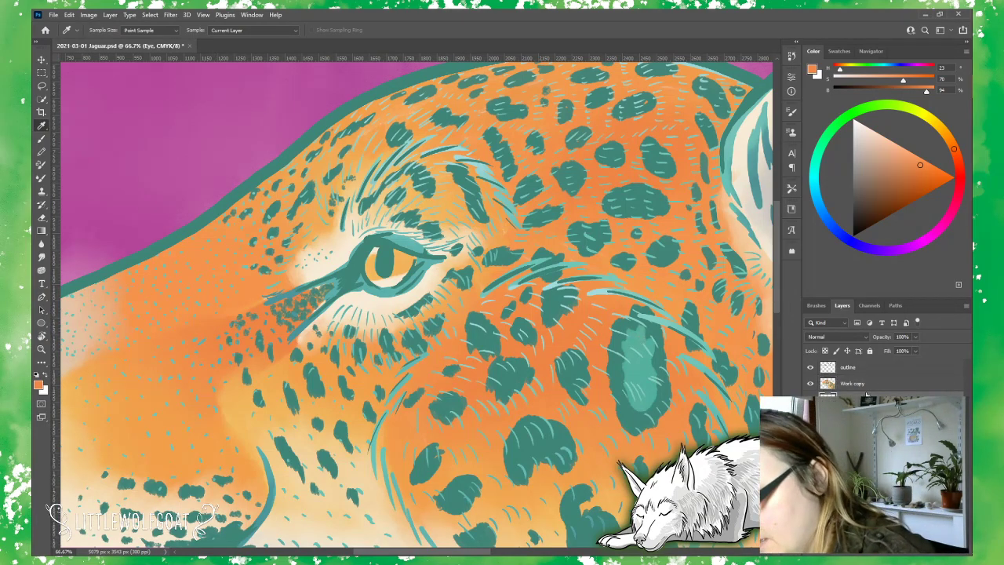
key("b")
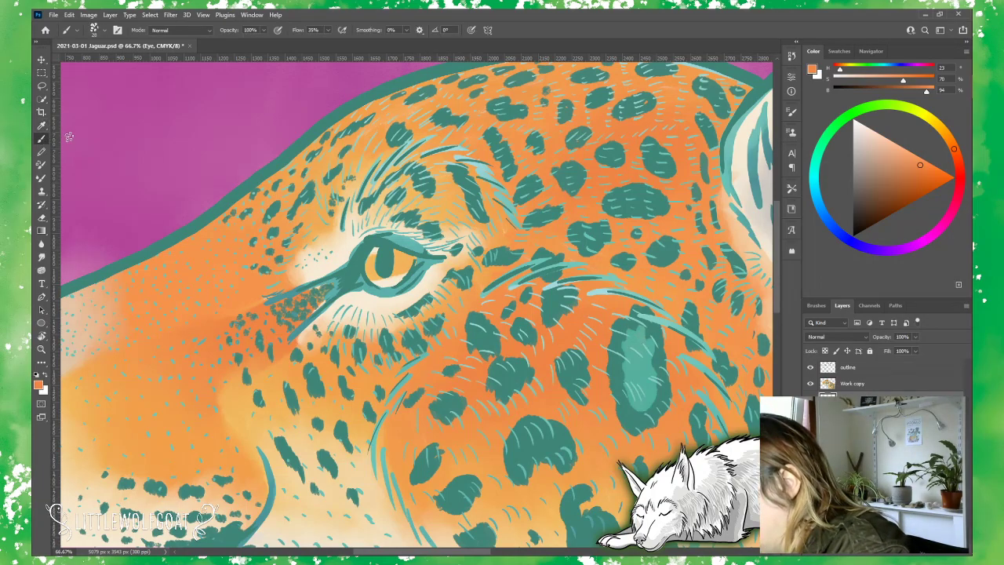
mouse_move(366, 259)
left_mouse_down()
mouse_move(374, 253)
mouse_move(375, 282)
mouse_move(395, 289)
mouse_move(416, 271)
left_mouse_up()
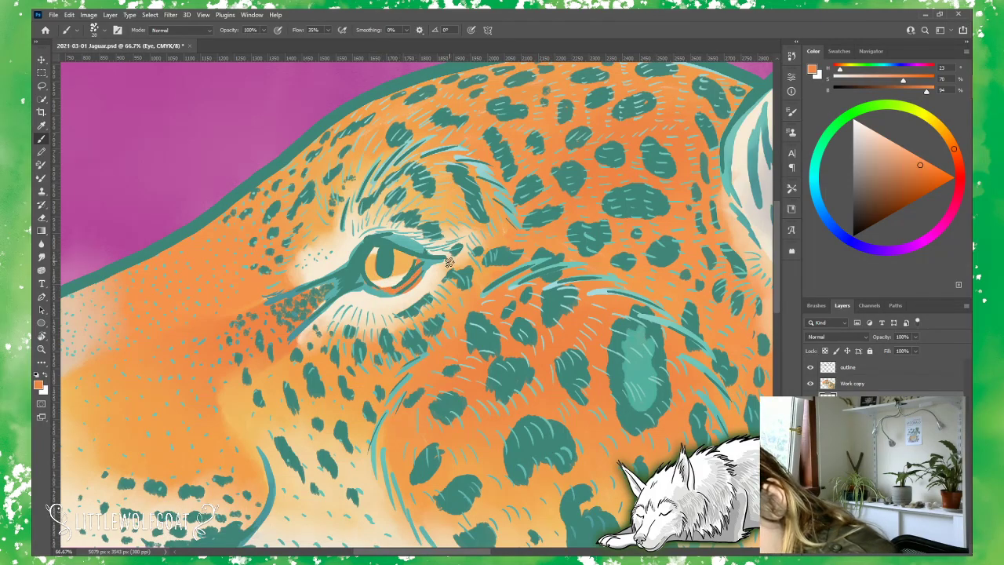
left_click(69, 15)
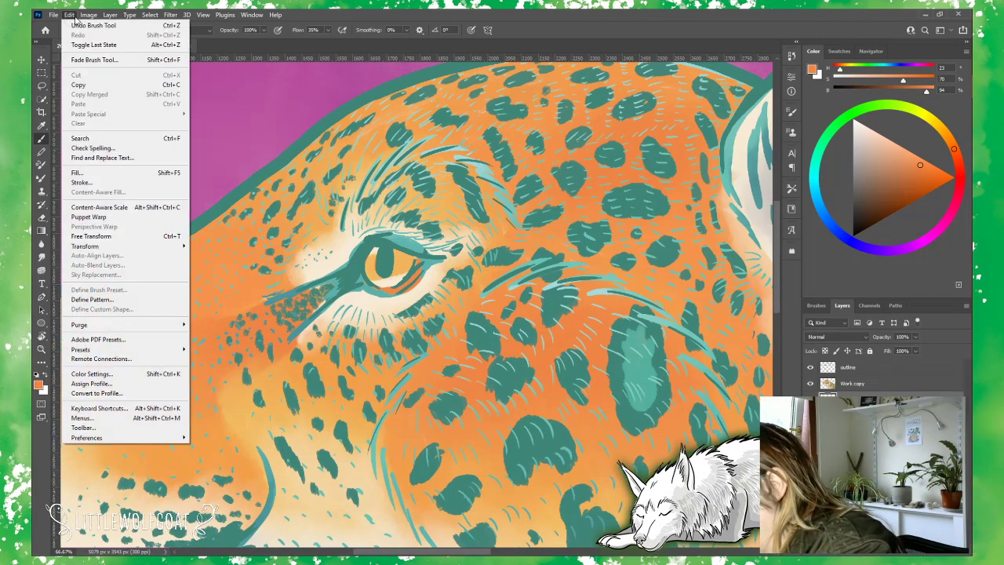
left_click(89, 26)
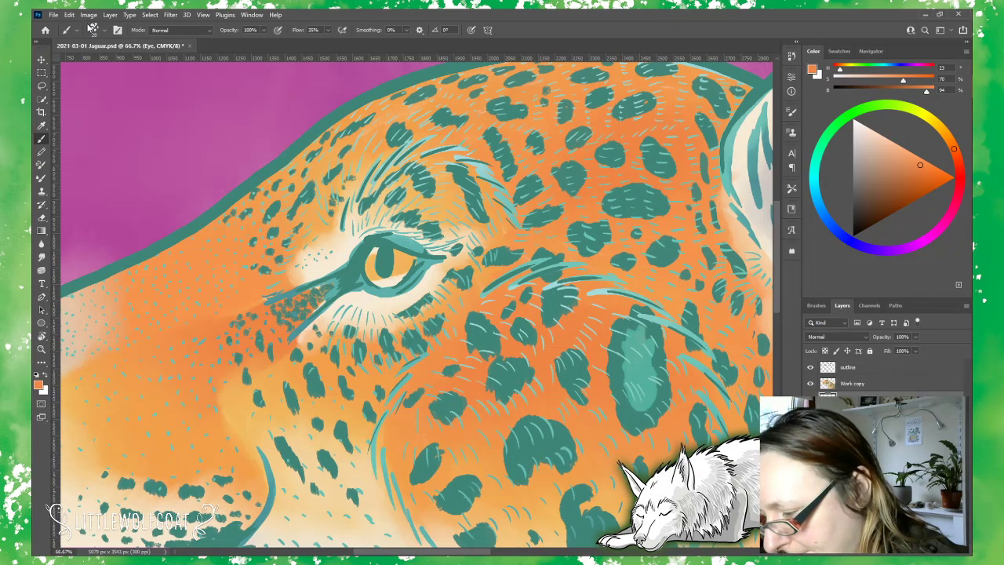
Step: Check beneath Work copy by toggling its visibility, then reselect Work copy and choose the Eraser
left_click(809, 383)
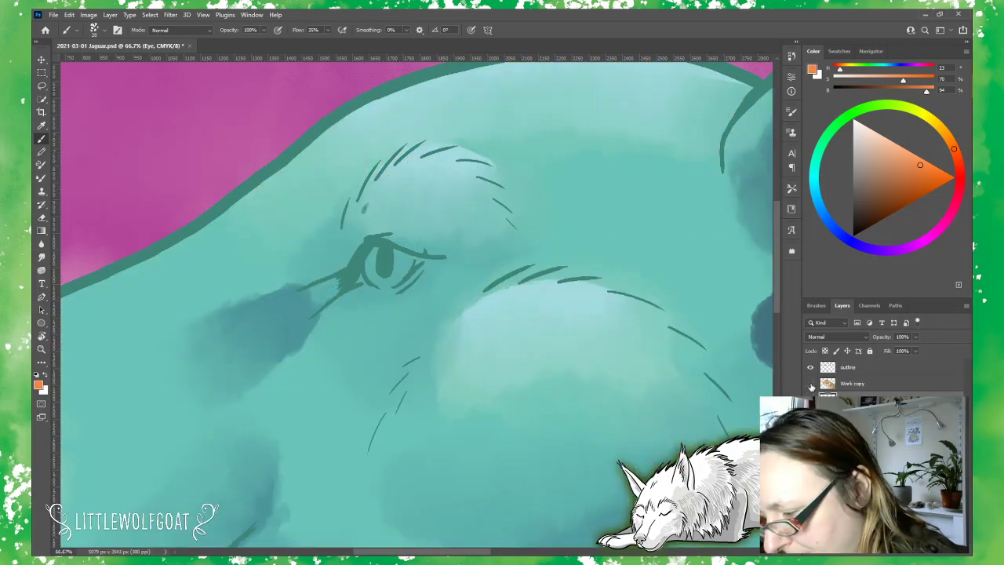
left_click(810, 384)
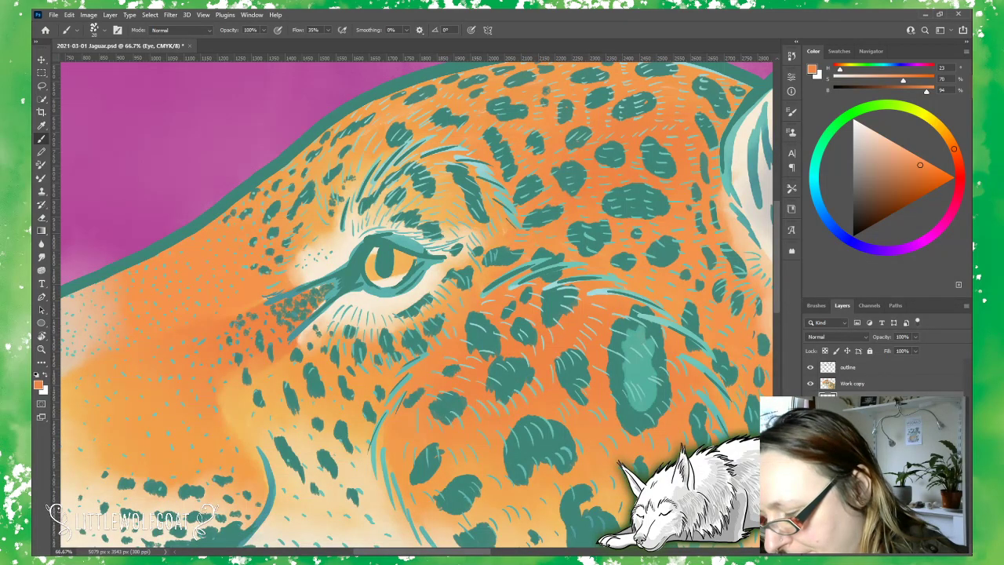
left_click(857, 385)
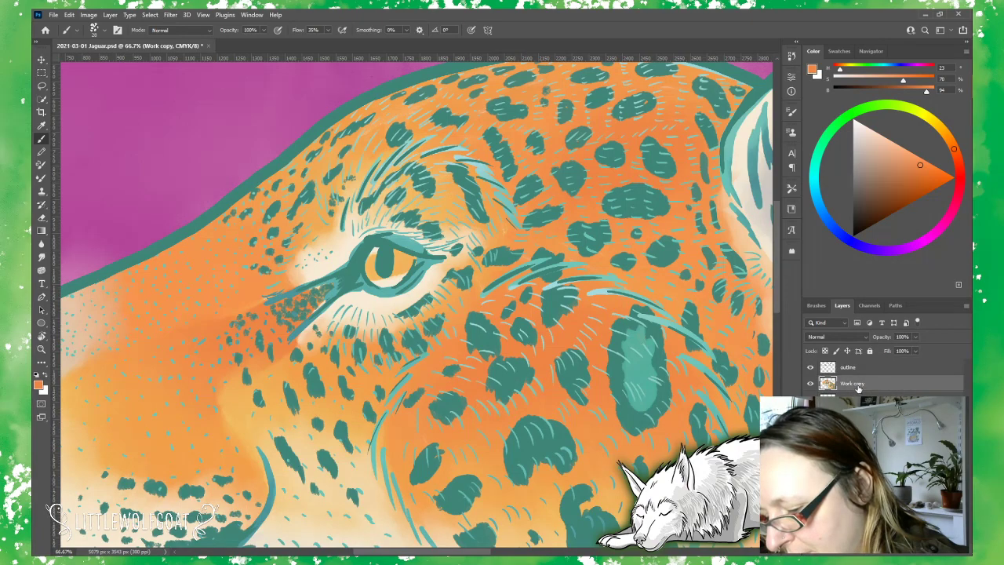
double_click(853, 384)
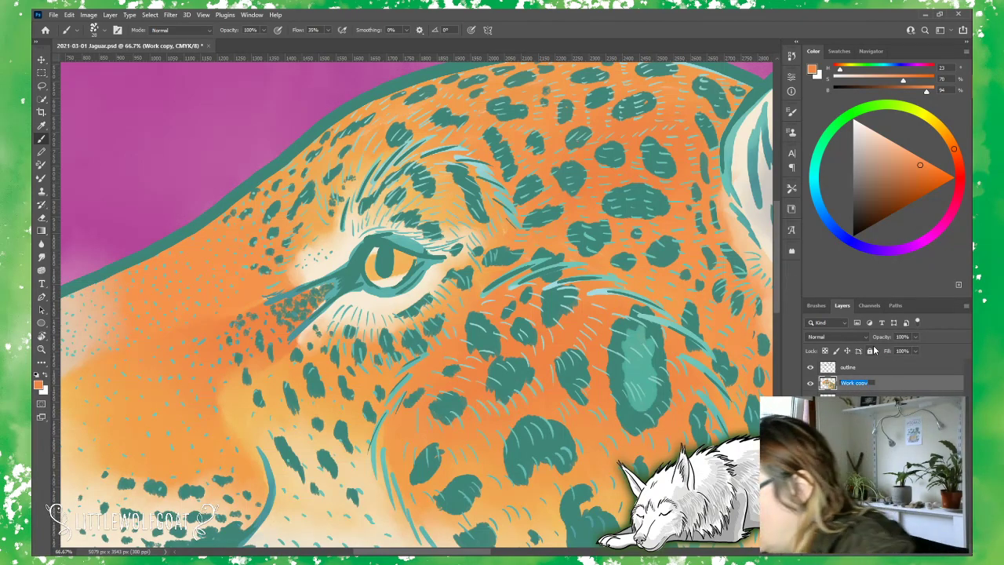
left_click(42, 219)
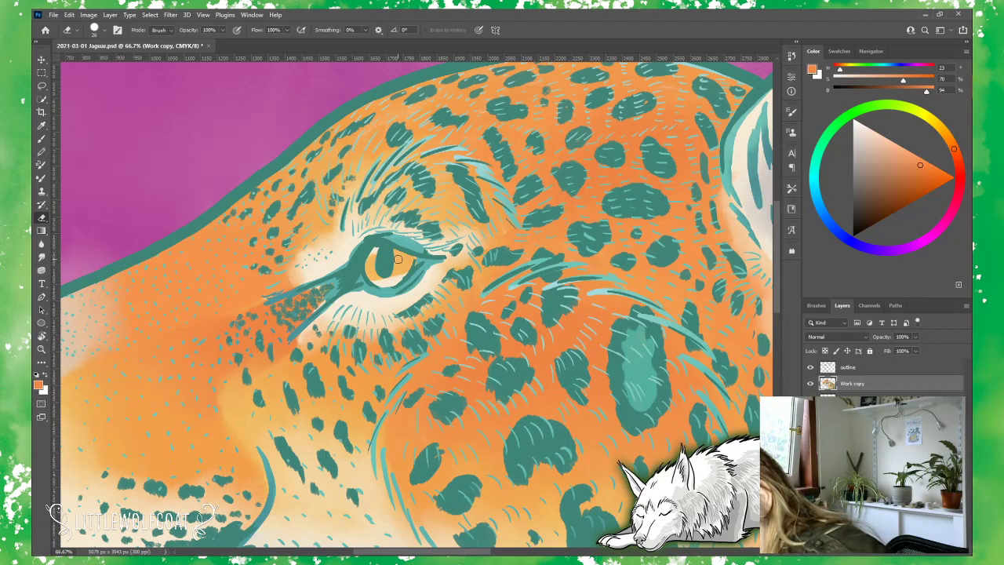
Step: Set the eraser to 12 px and erase the iris on Work copy down to the teal underpainting
left_click(104, 32)
left_click_drag(96, 63, 91, 63)
key("Return")
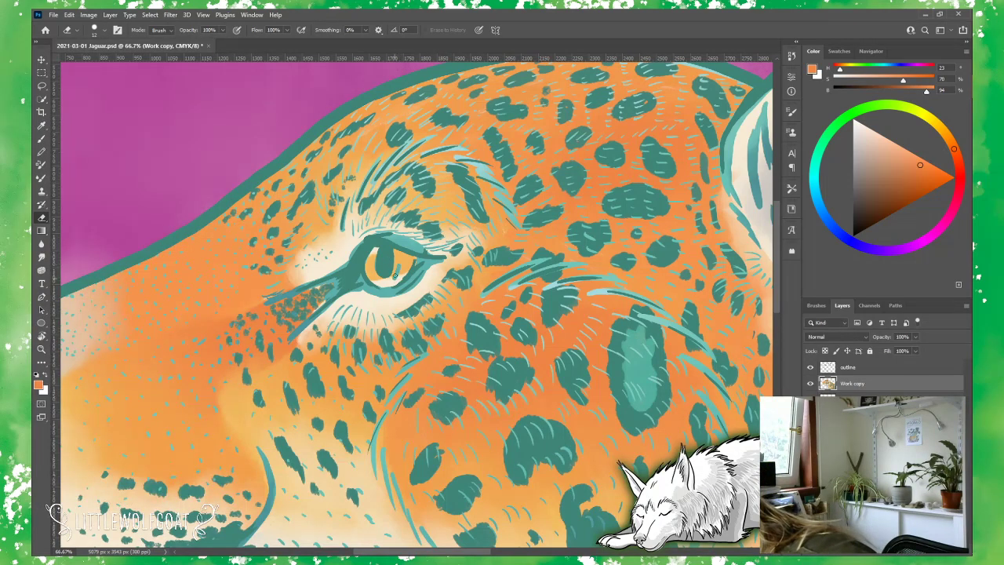
mouse_move(395, 274)
left_mouse_down()
mouse_move(404, 264)
mouse_move(395, 254)
left_mouse_up()
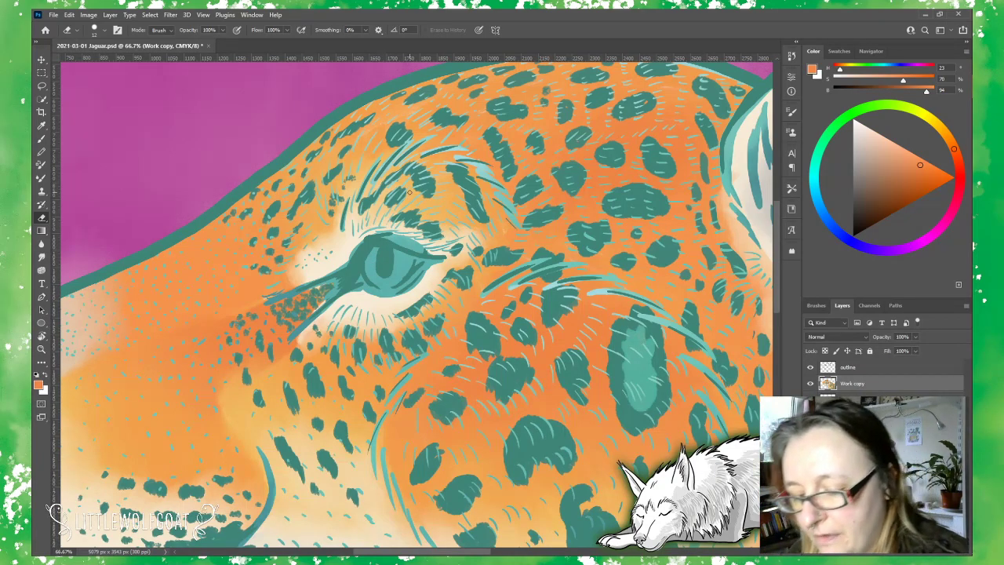
Step: Paint the jaguar's iris orange with the brush on the Eye layer
left_click(852, 399)
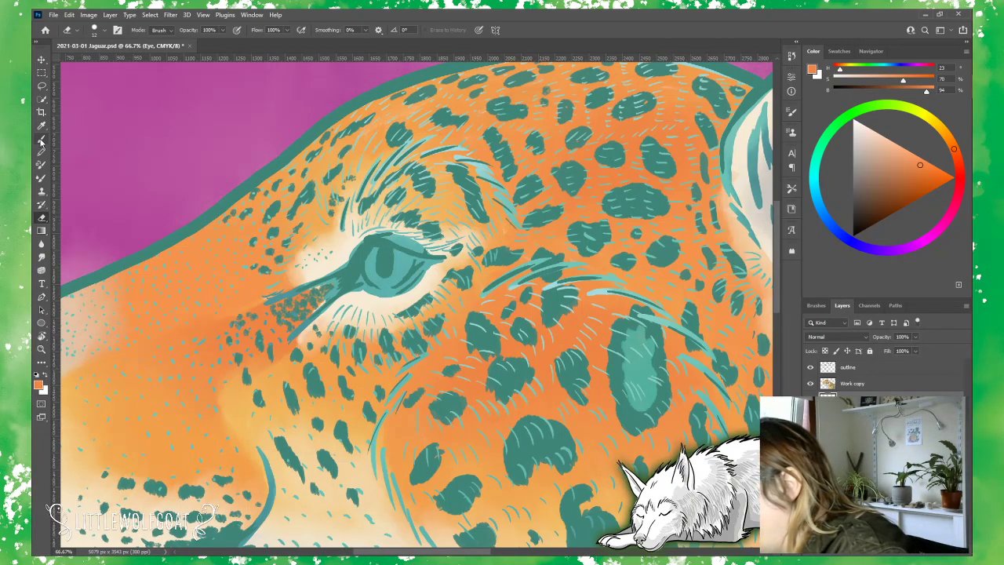
left_click(42, 139)
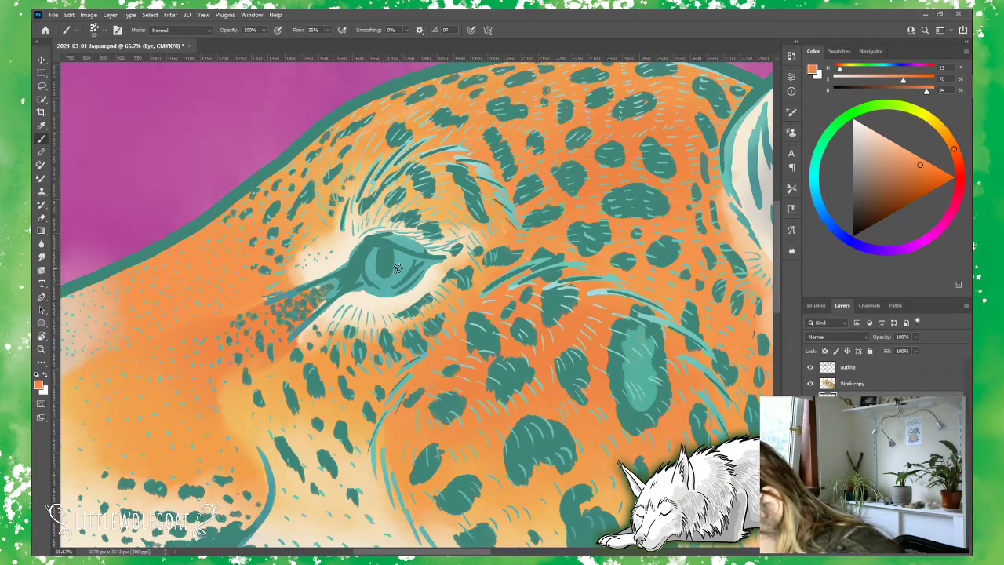
mouse_move(398, 269)
left_mouse_down()
mouse_move(383, 279)
mouse_move(377, 249)
mouse_move(368, 259)
mouse_move(381, 284)
mouse_move(408, 263)
left_mouse_up()
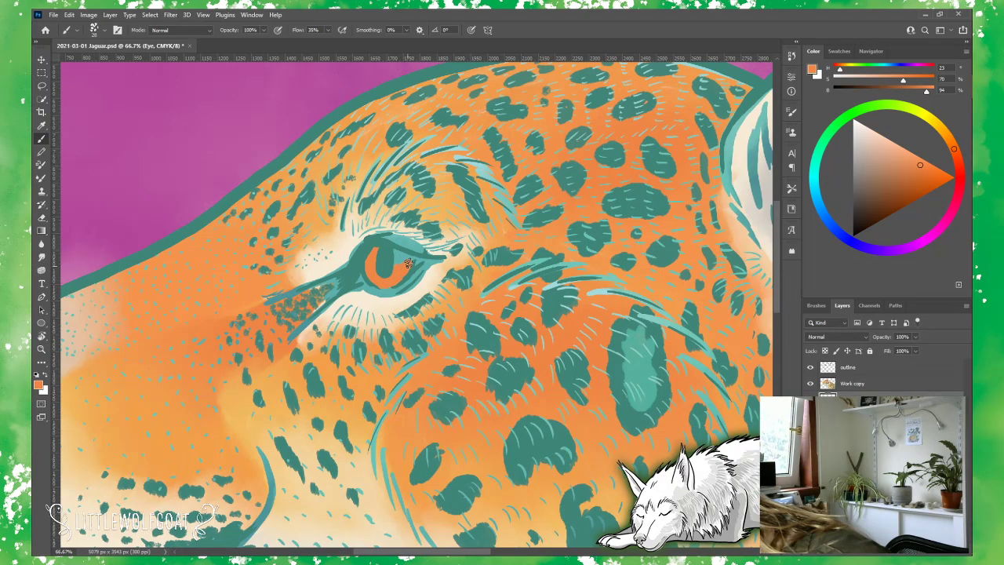
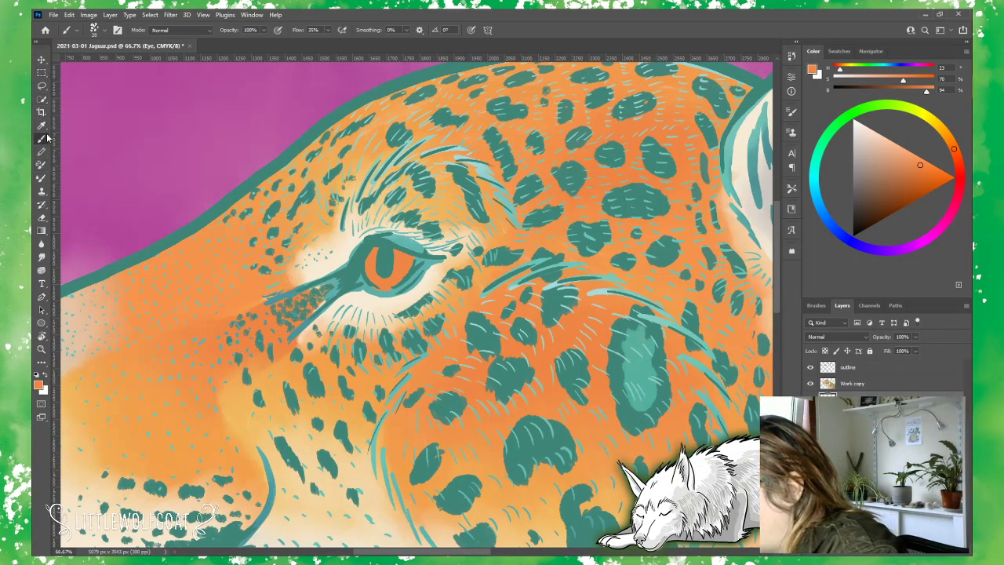
Step: Erase a few strokes, then lighten and desaturate the orange paint colour in the Color panel
left_click(42, 217)
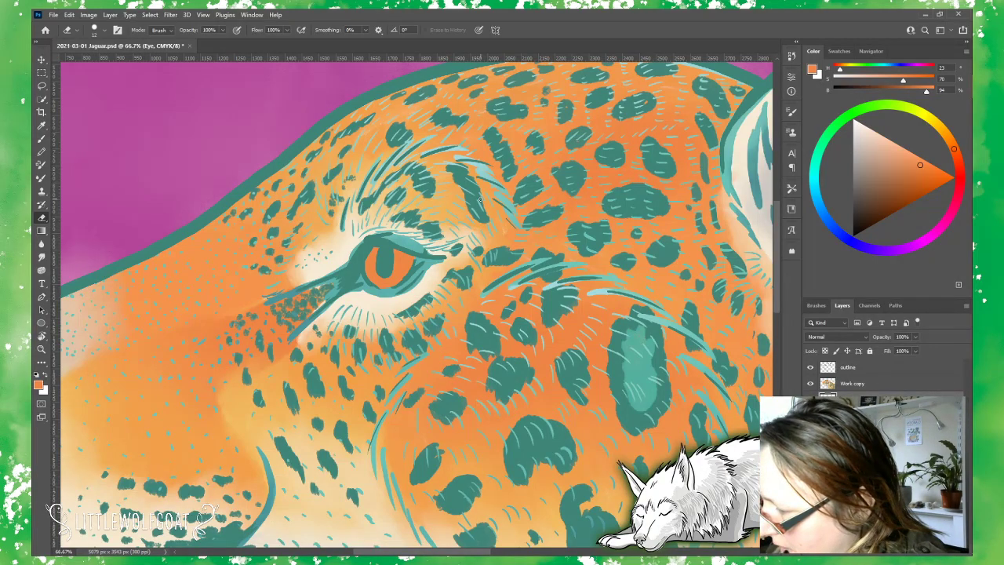
left_click(42, 139)
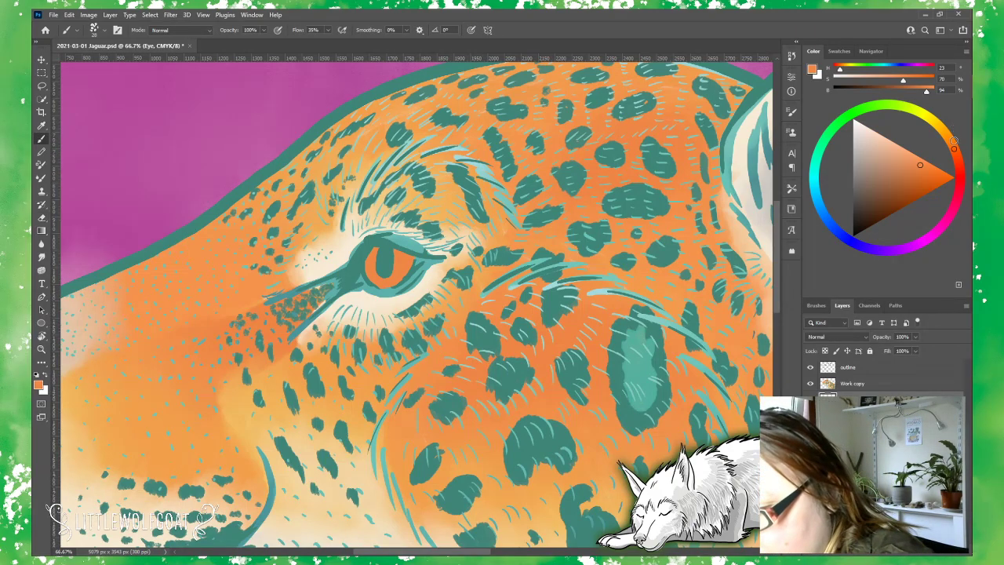
left_click_drag(953, 147, 950, 142)
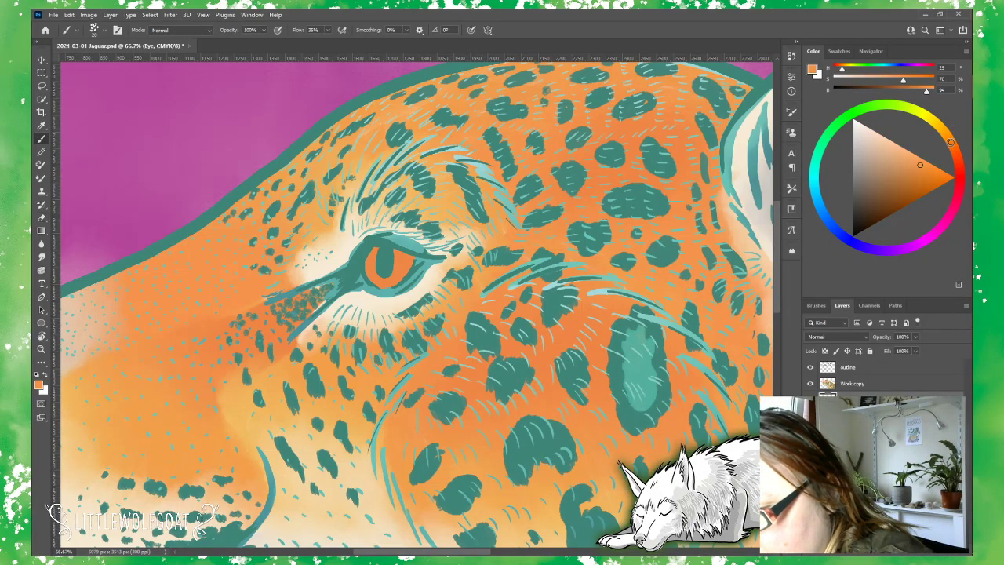
left_click(908, 158)
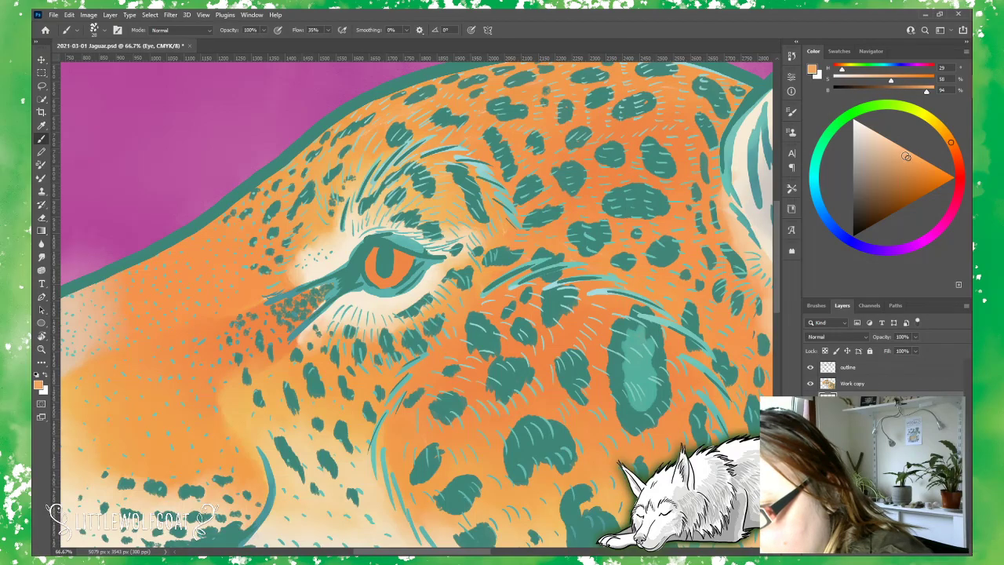
left_click(904, 156)
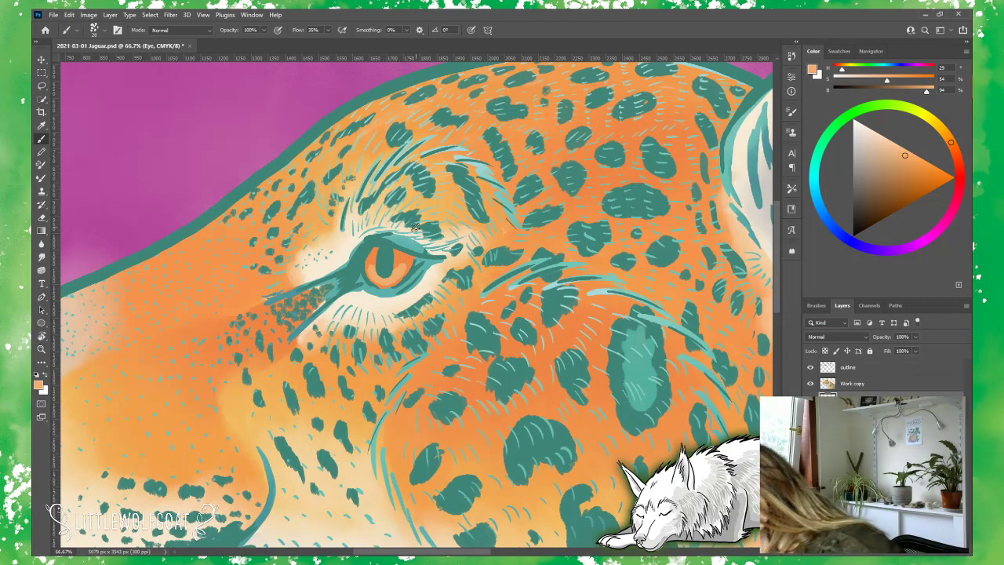
left_click(41, 256)
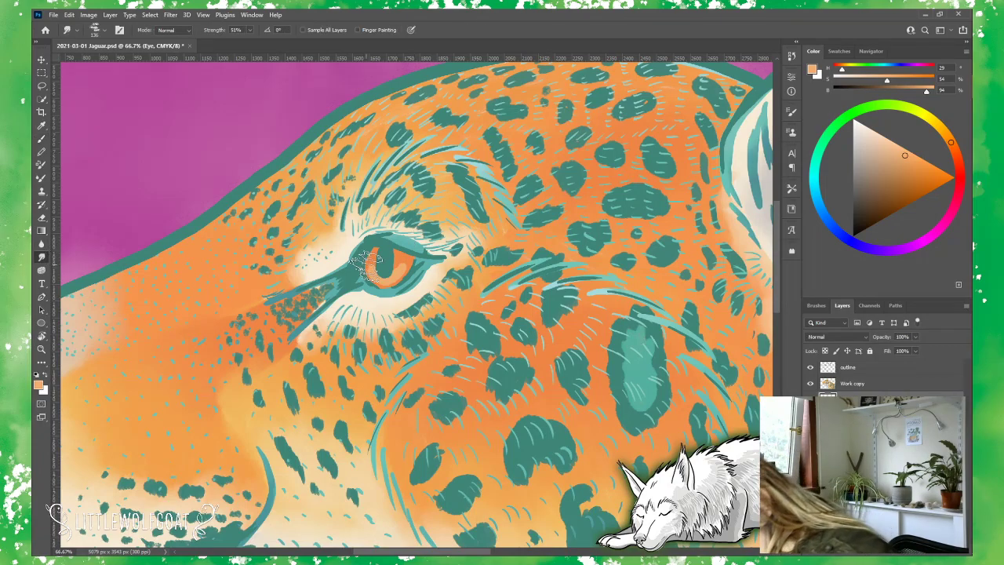
Step: Shrink the Smudge brush to 6 px and shift the colour to a paler yellow-cream orange
left_click(94, 29)
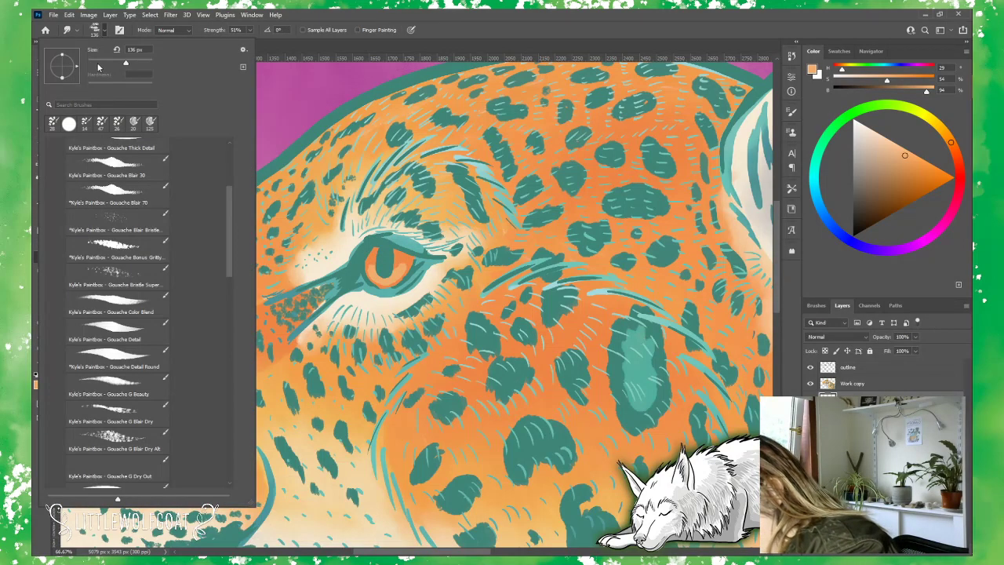
left_click_drag(97, 68, 95, 65)
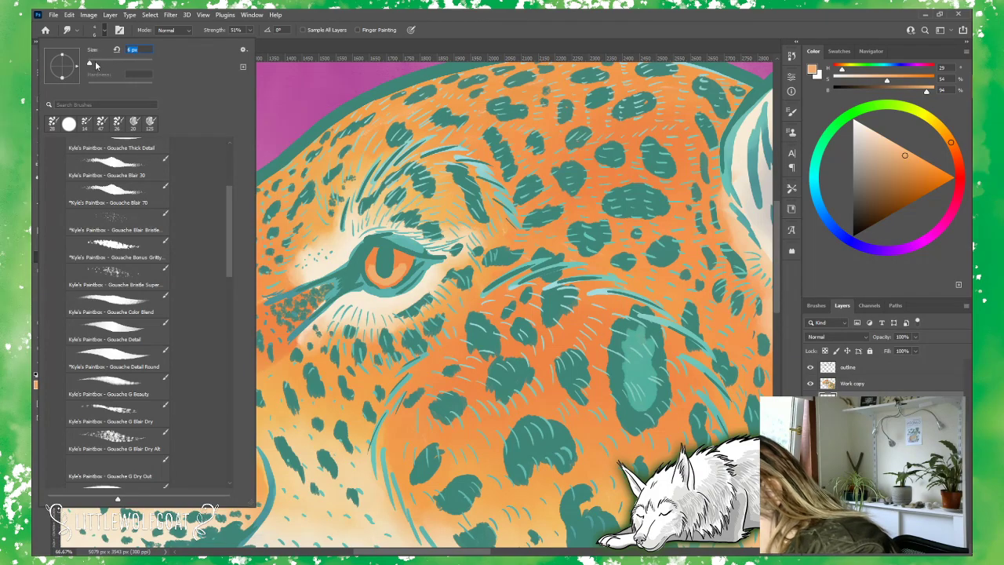
key("Return")
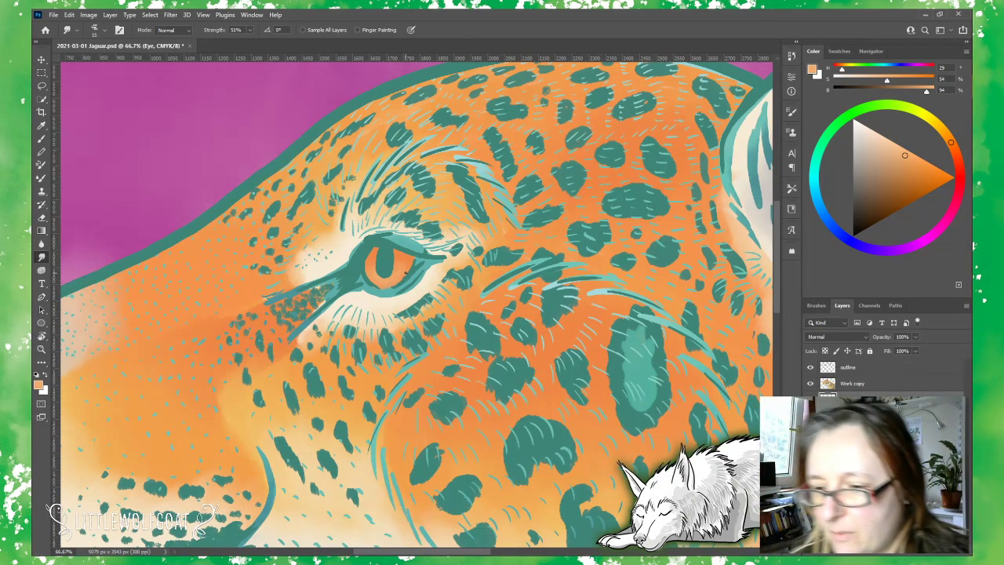
left_click_drag(947, 138, 945, 134)
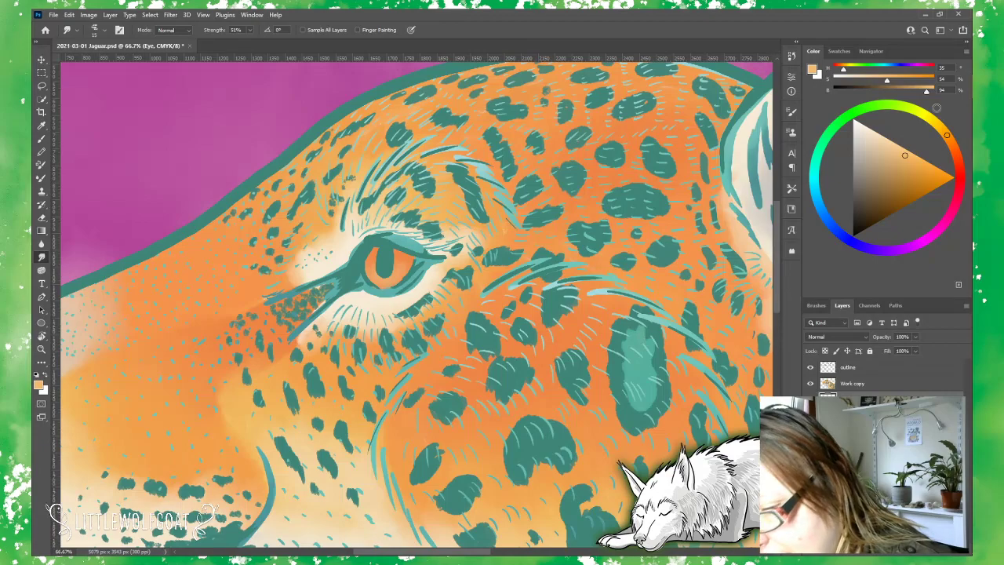
left_click(894, 147)
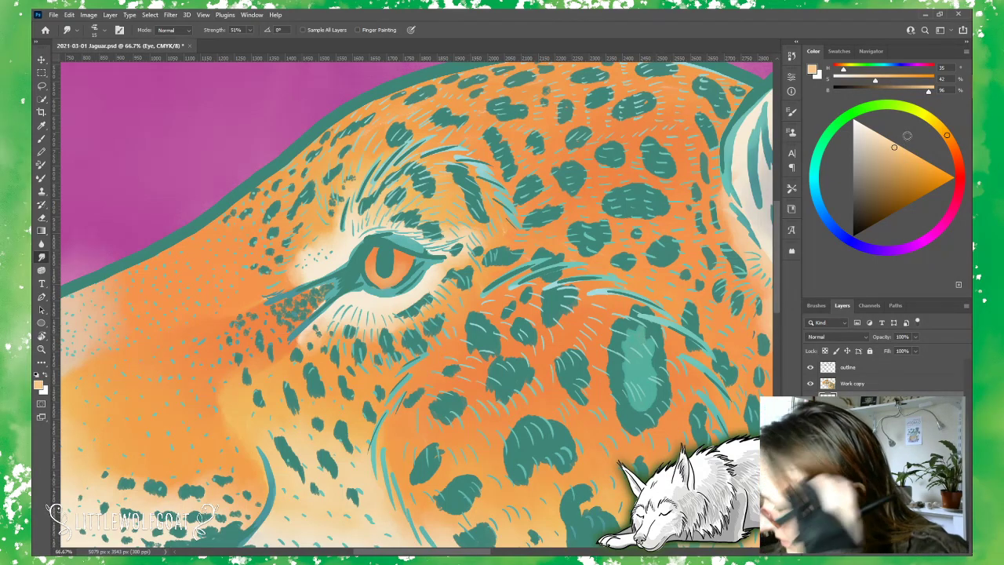
Step: Set the Gouache Detail Round brush to 10 px, then return to the Smudge tool
left_click(41, 151)
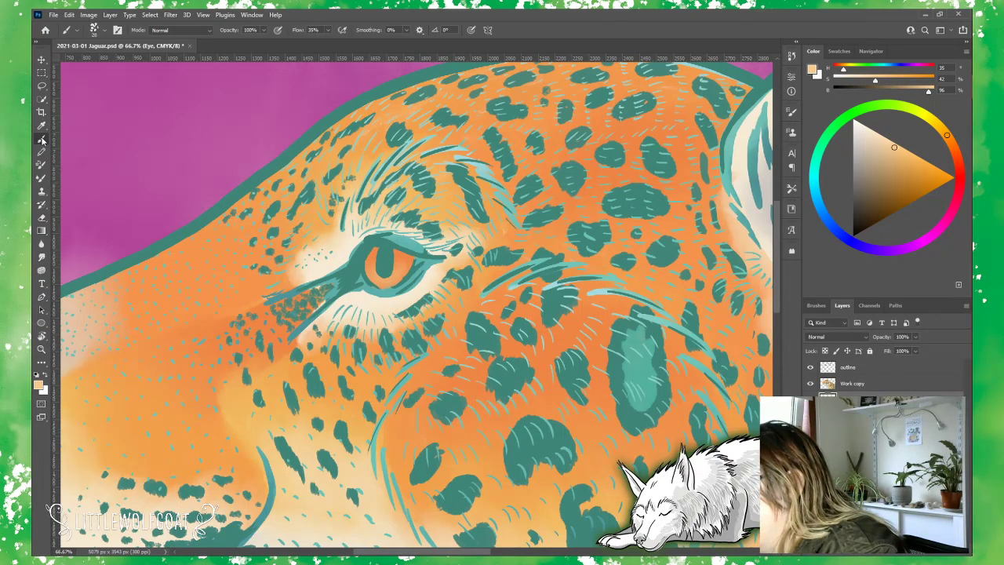
left_click(93, 29)
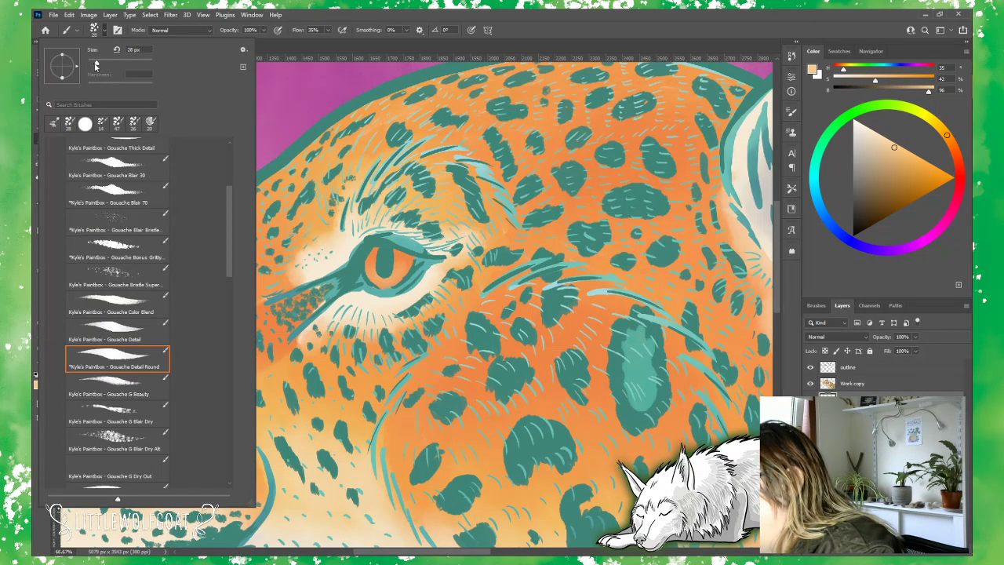
left_click_drag(96, 63, 92, 63)
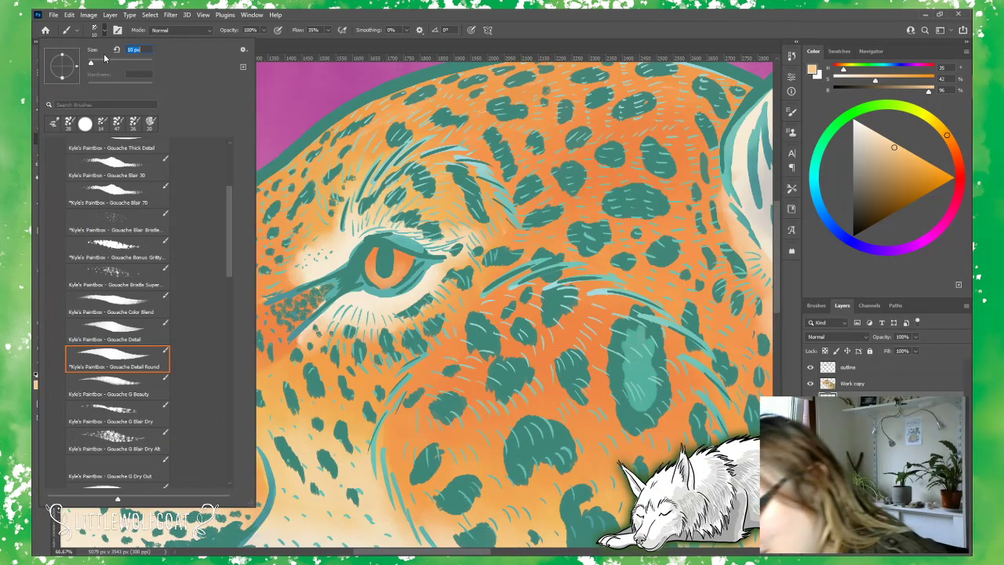
left_click(372, 273)
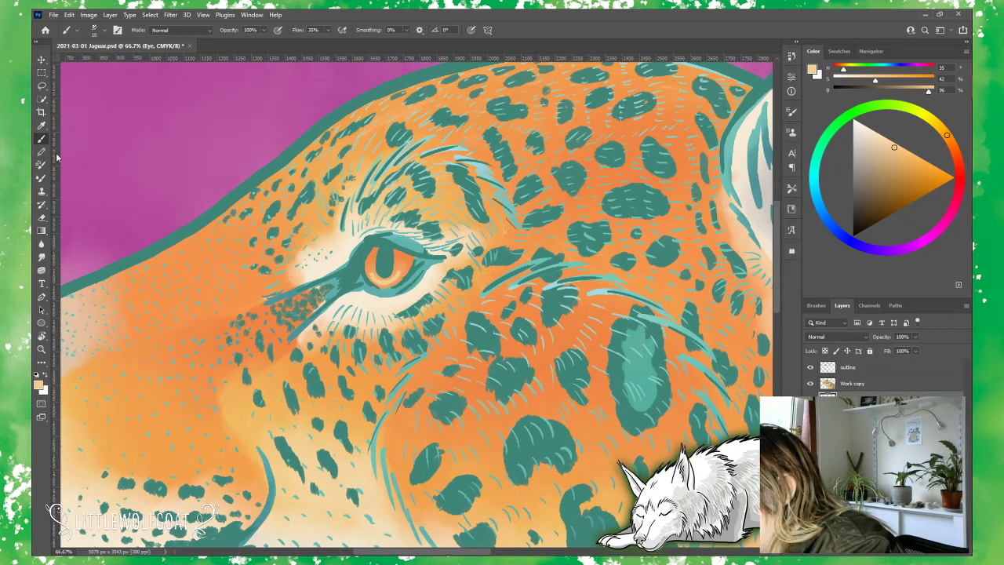
left_click(42, 261)
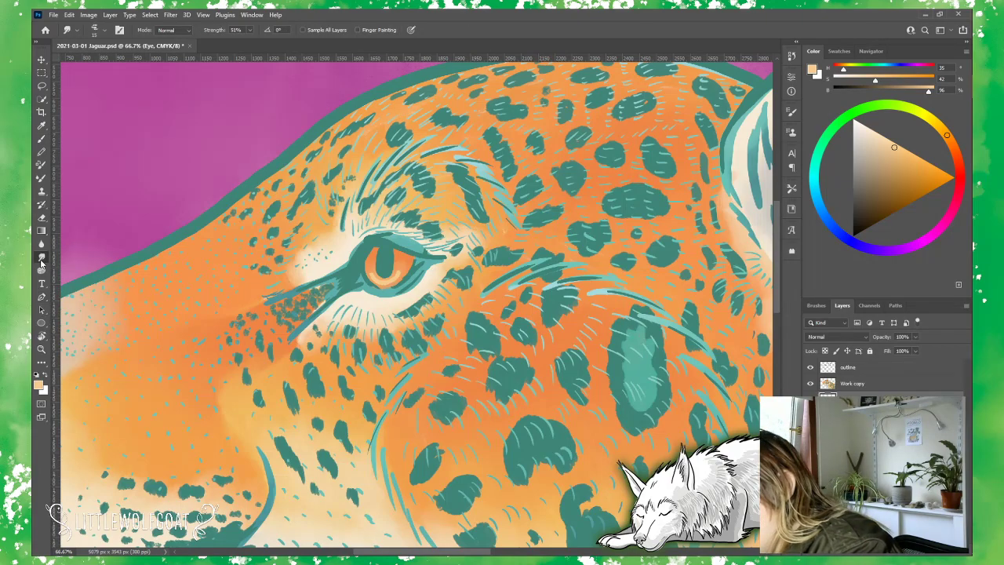
left_click(202, 14)
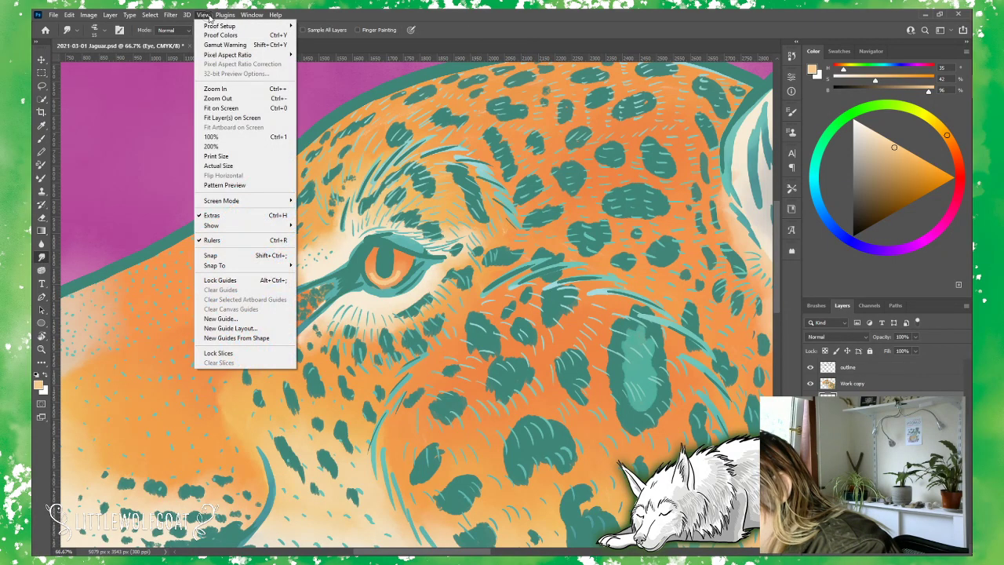
Step: Zoom to 100% on the eye and sample the pale cream near it on Work copy
left_click(220, 91)
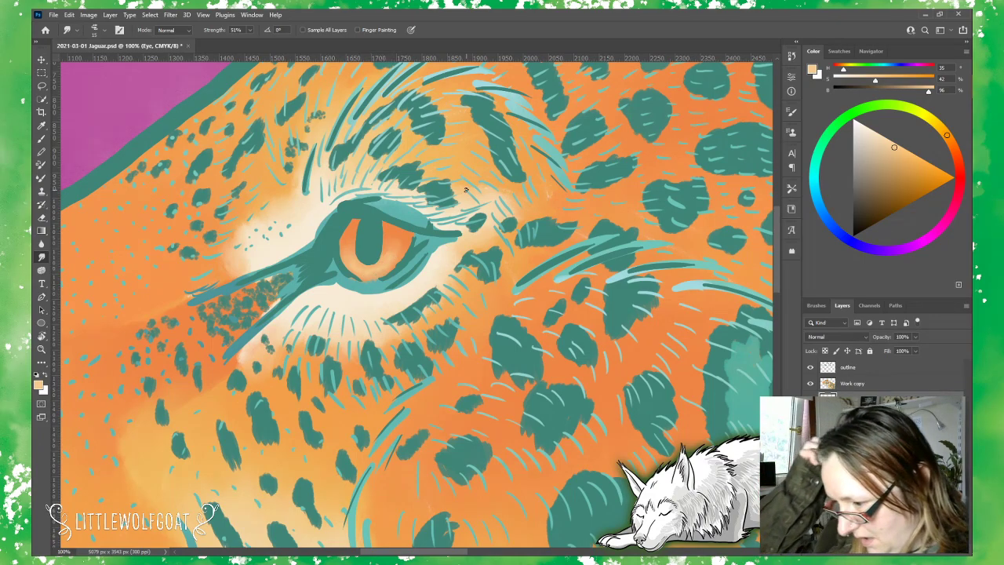
left_click(882, 385)
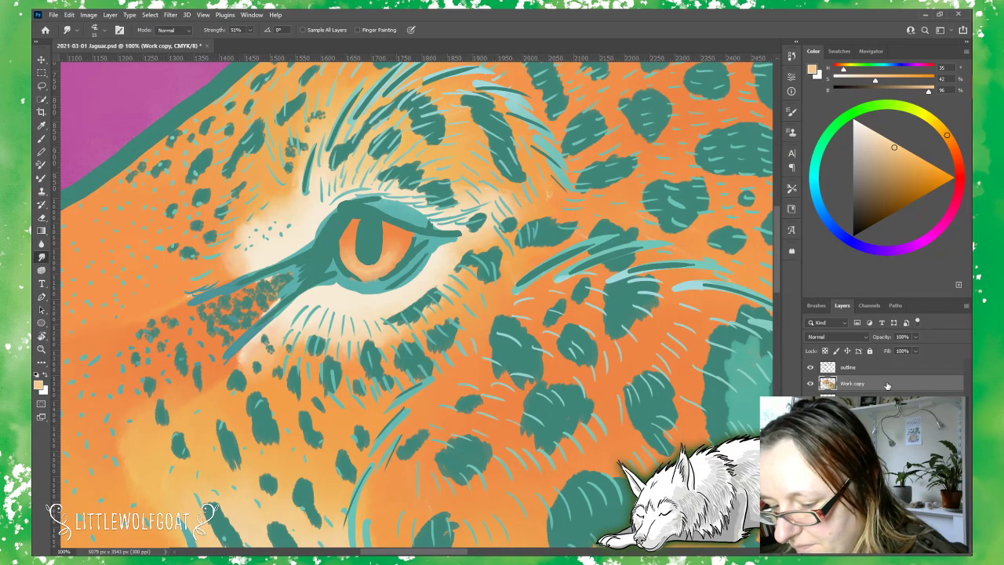
left_click(41, 126)
left_click(306, 233)
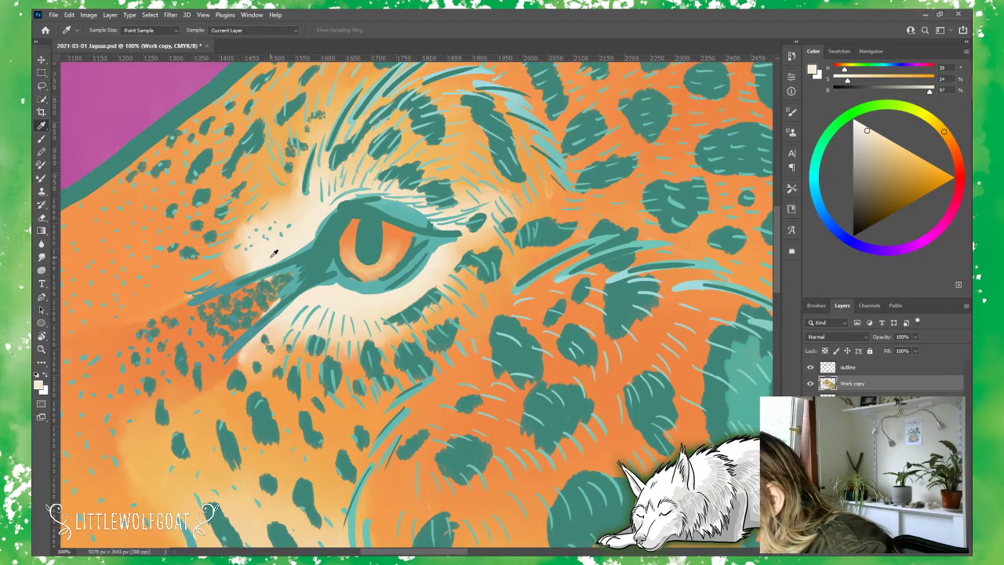
Step: Undo the last brush action and make the outline layer active
left_click(41, 138)
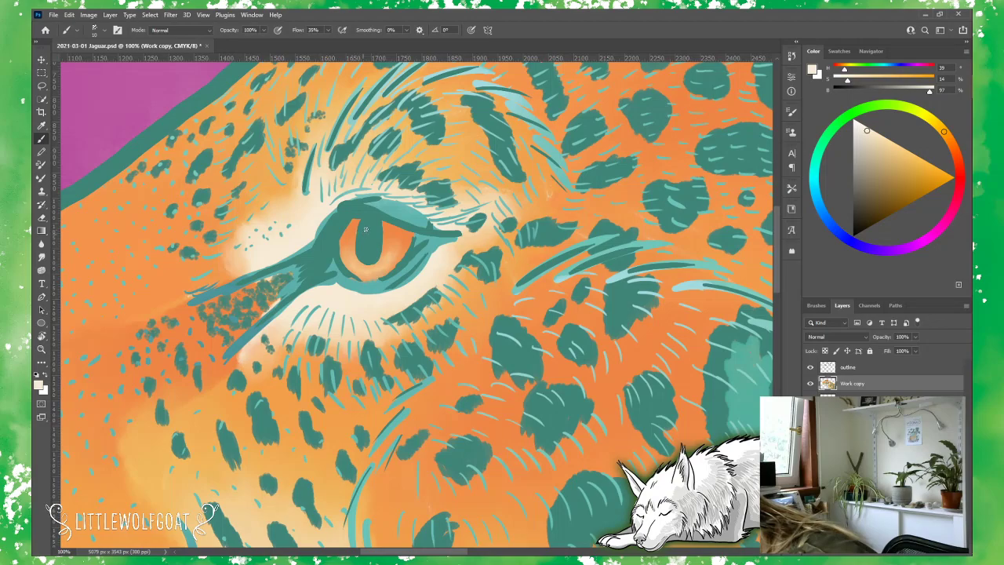
left_click(69, 14)
left_click(77, 28)
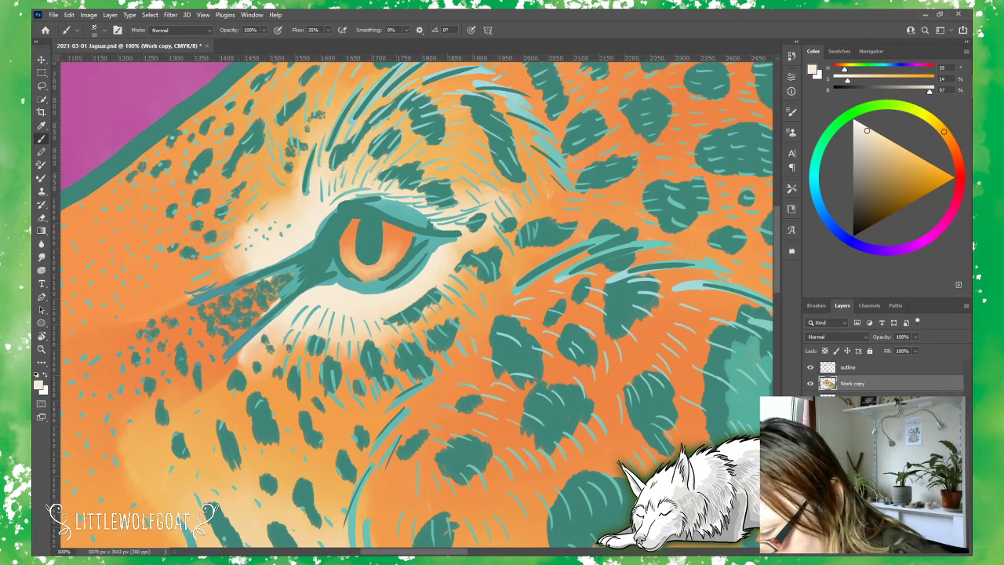
left_click(862, 399)
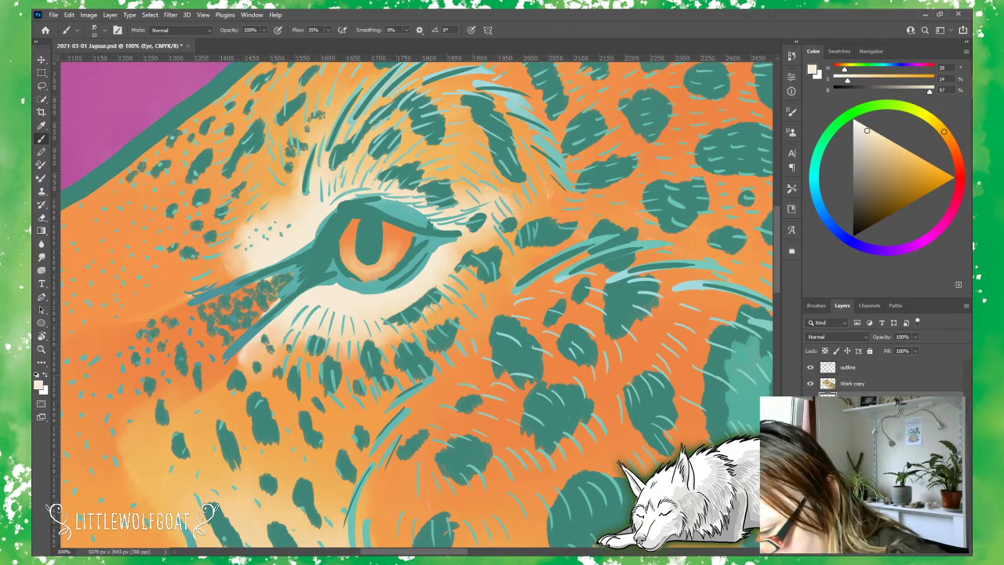
left_click(862, 370)
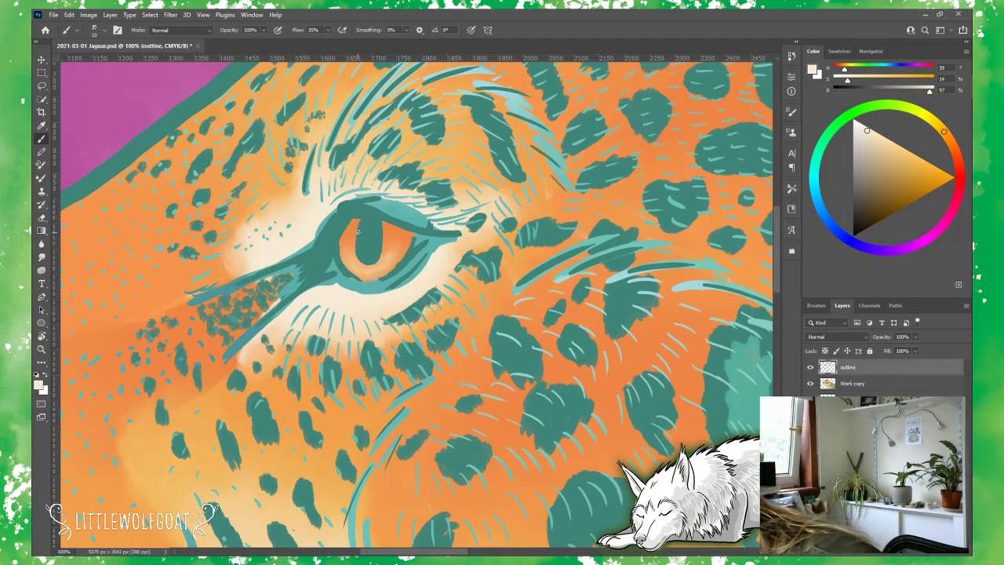
Step: Paint three white catchlight dots in the eye, then fit the painting on screen
left_click_drag(357, 232, 359, 233)
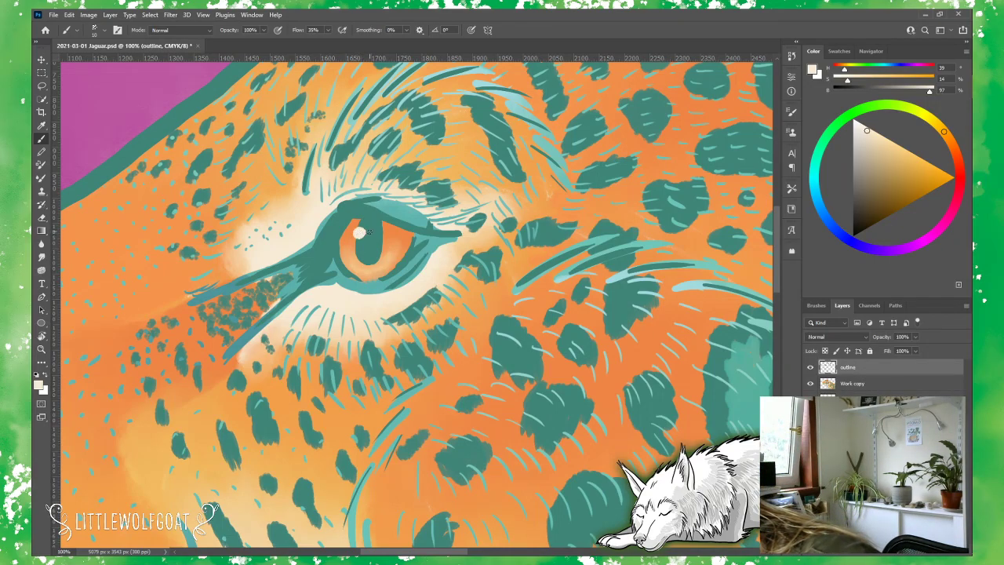
left_click(376, 236)
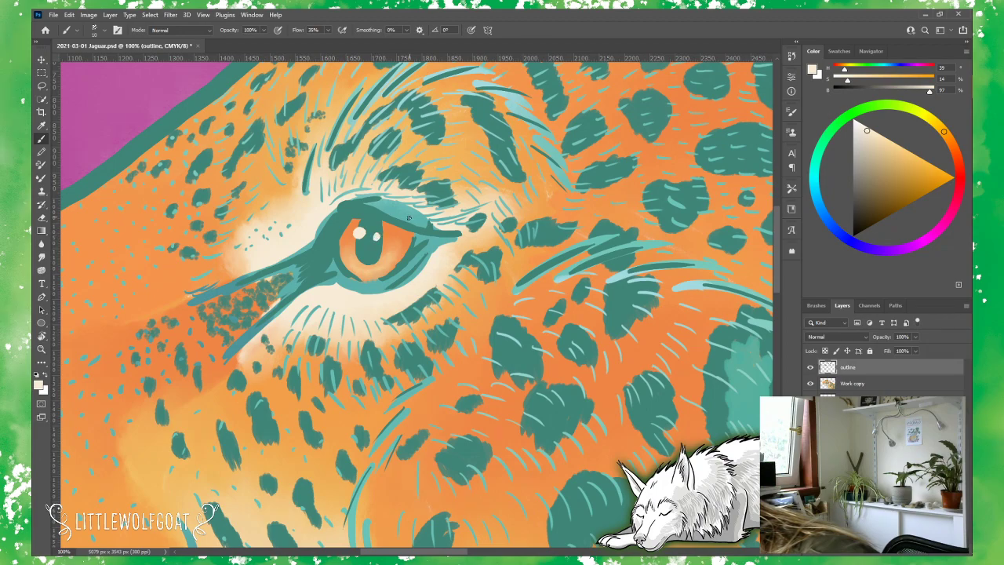
left_click(388, 239)
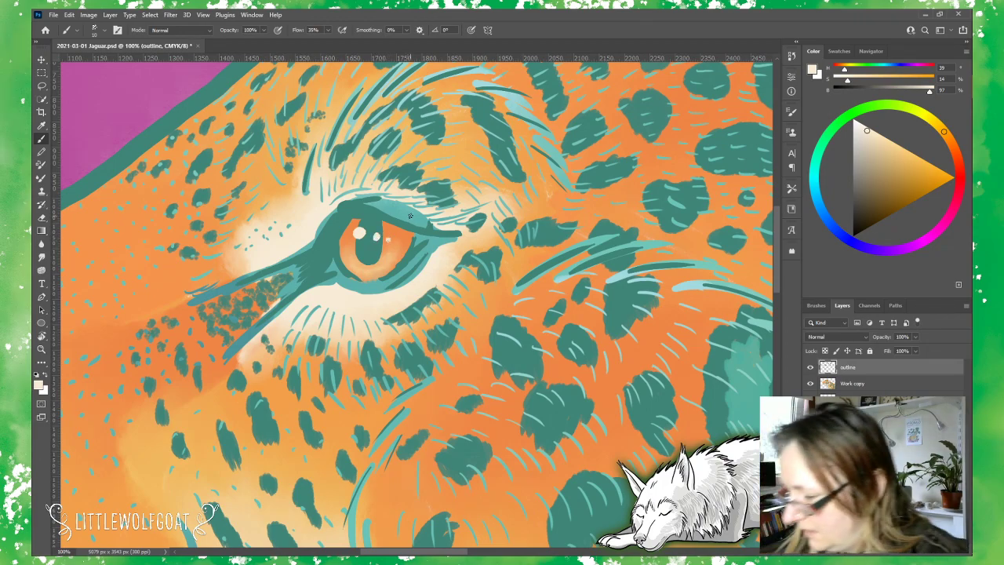
left_click(205, 15)
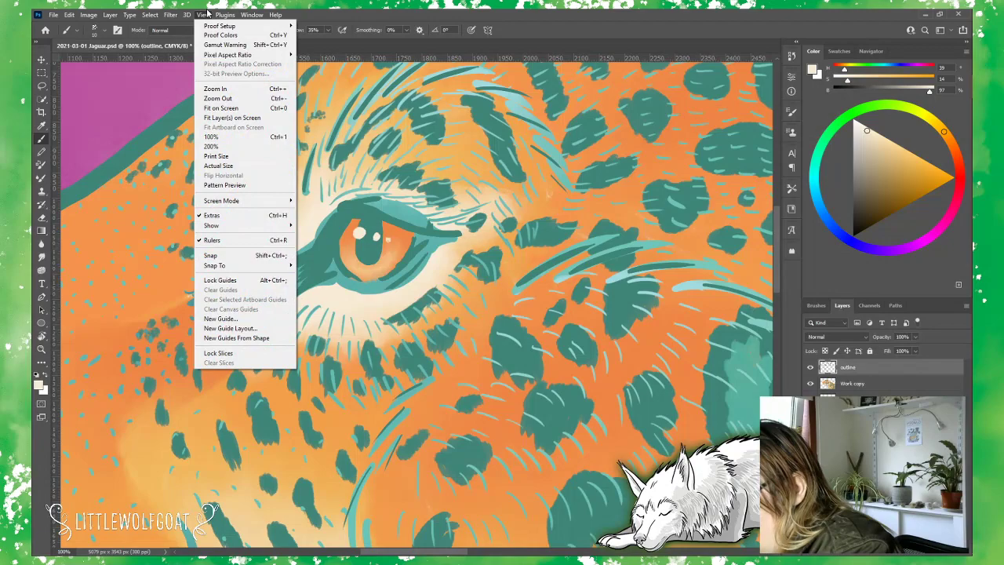
left_click(230, 109)
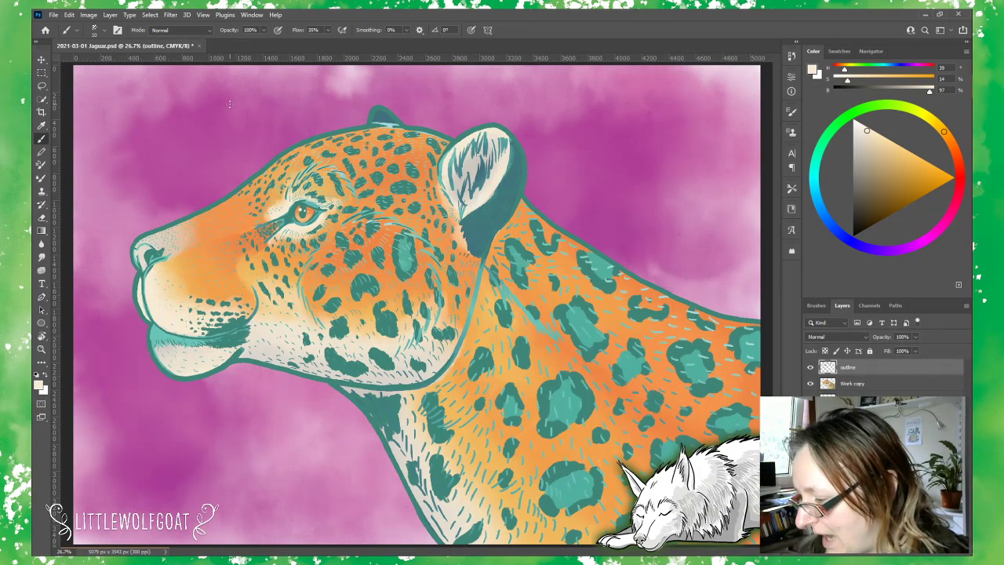
Step: Create a new layer named 'Booper' above the Eye layer
left_click(868, 385)
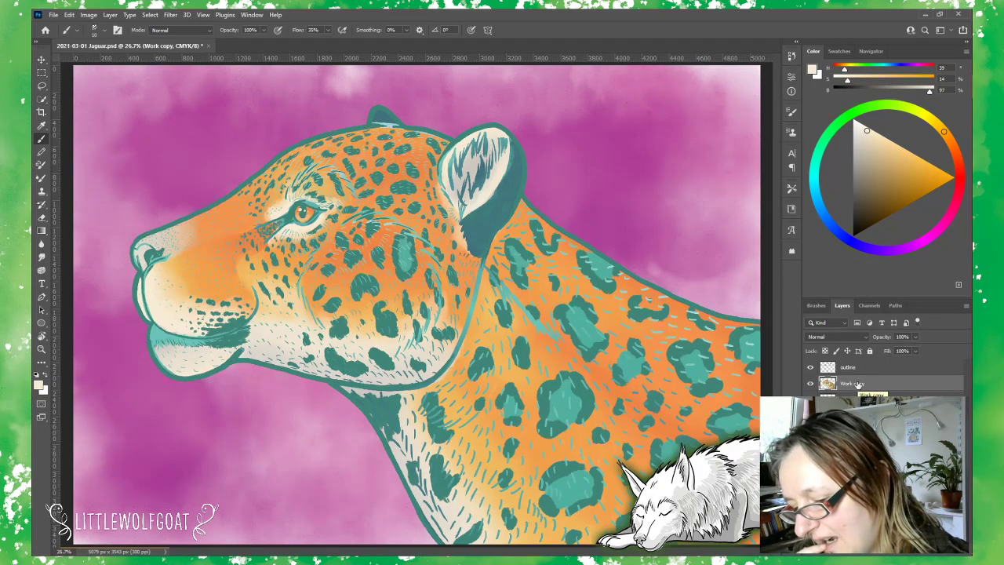
left_click(862, 400)
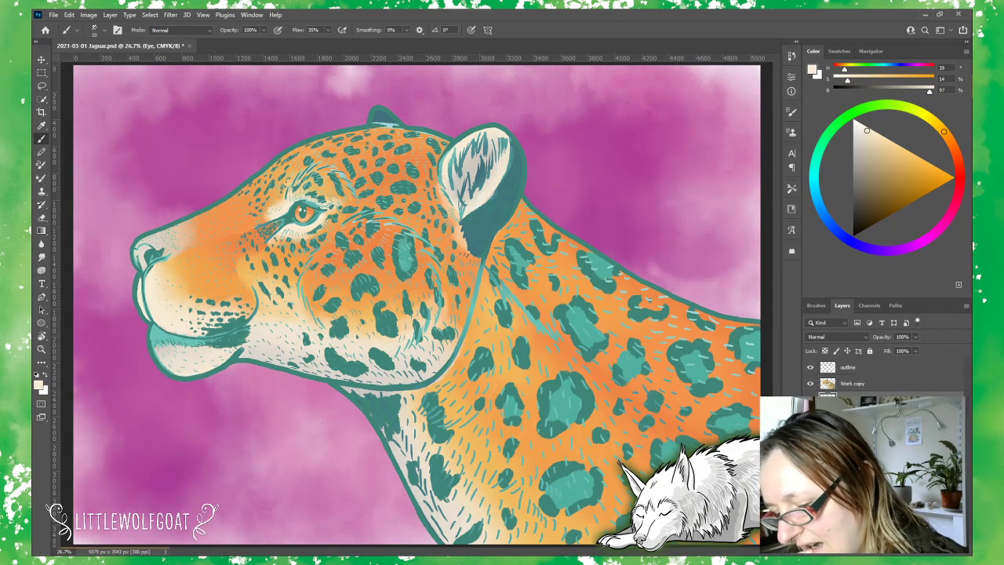
left_click(110, 15)
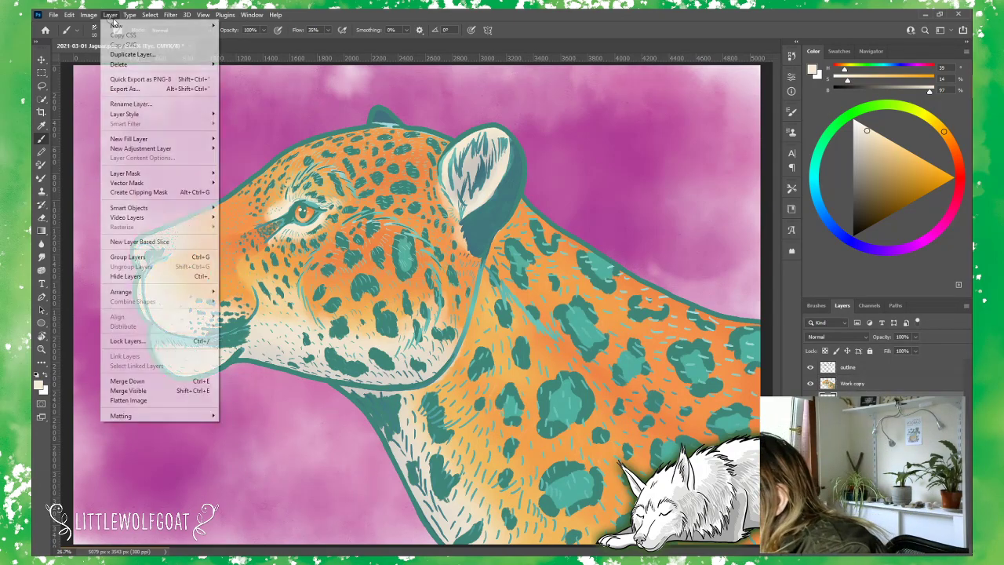
mouse_move(127, 28)
left_click(269, 28)
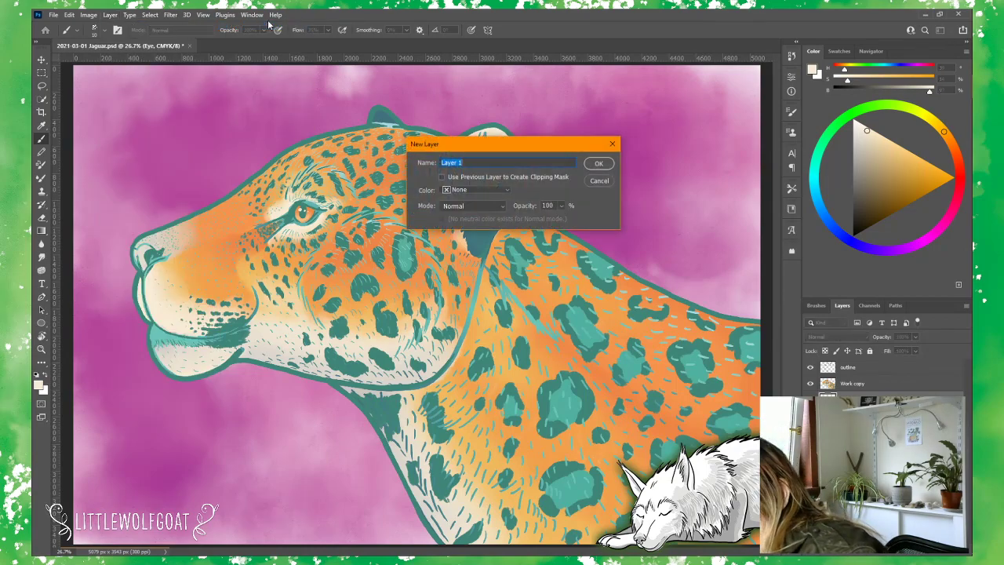
left_click(470, 163)
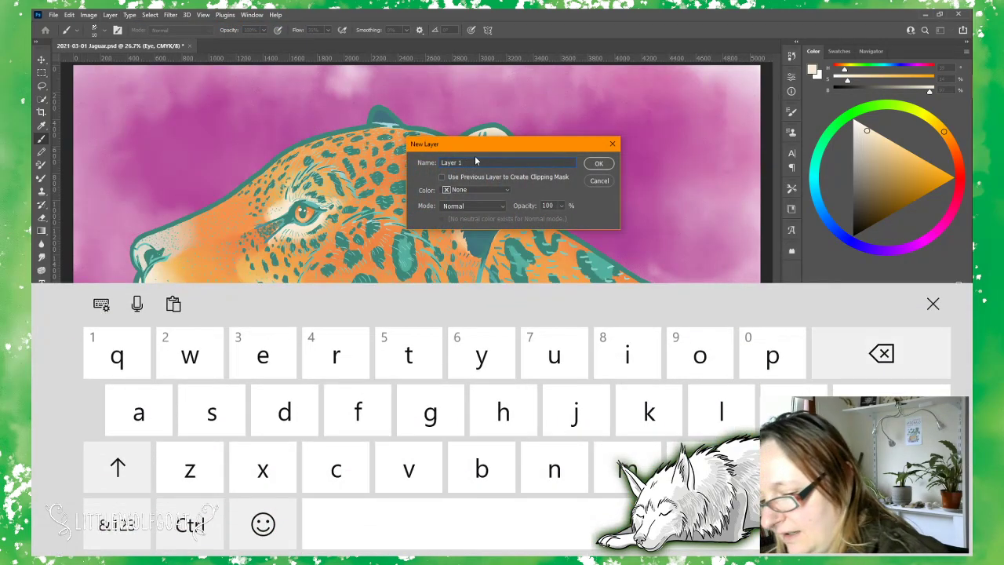
key("BackSpace")
key("BackSpace")
type("Bo")
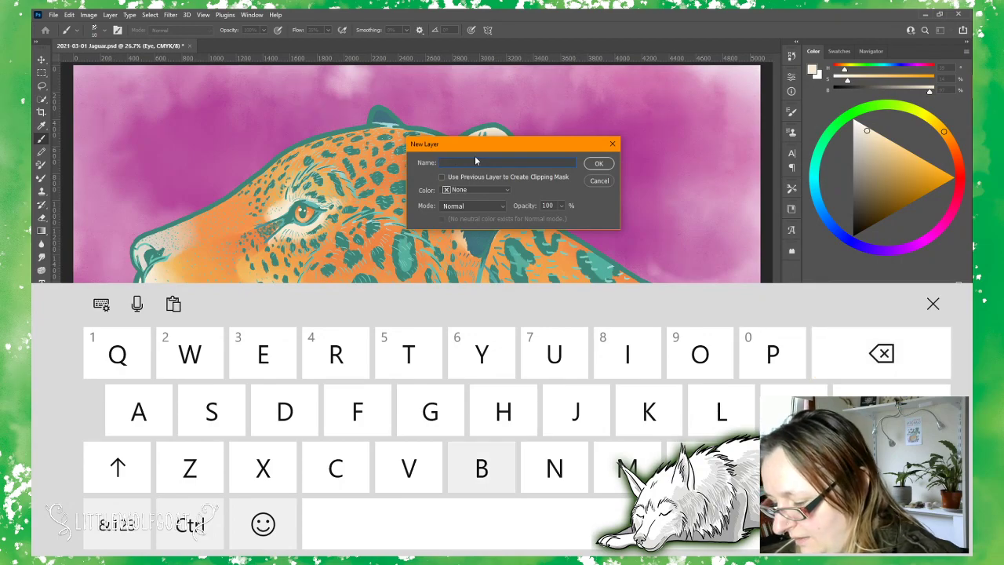
type("oper")
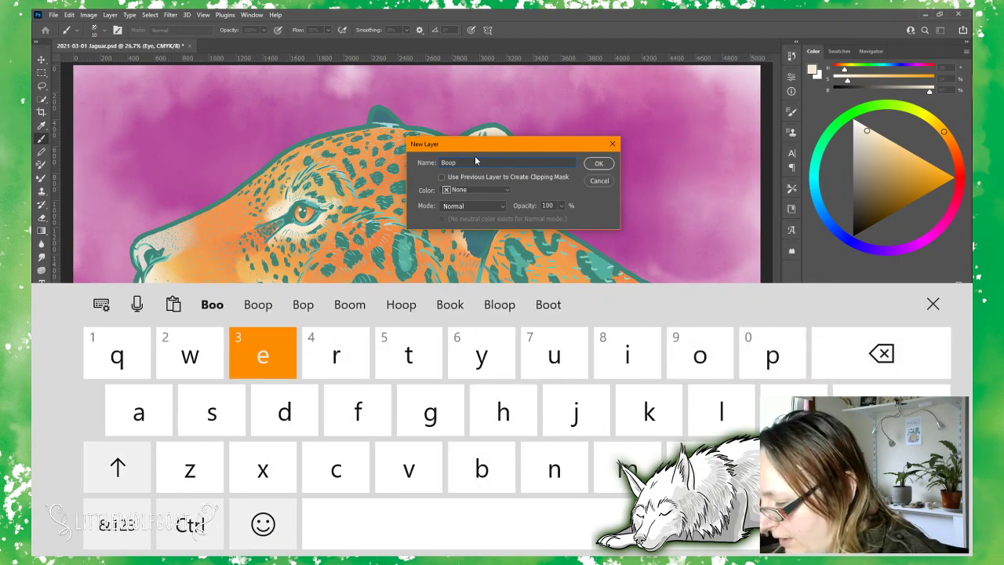
left_click(600, 165)
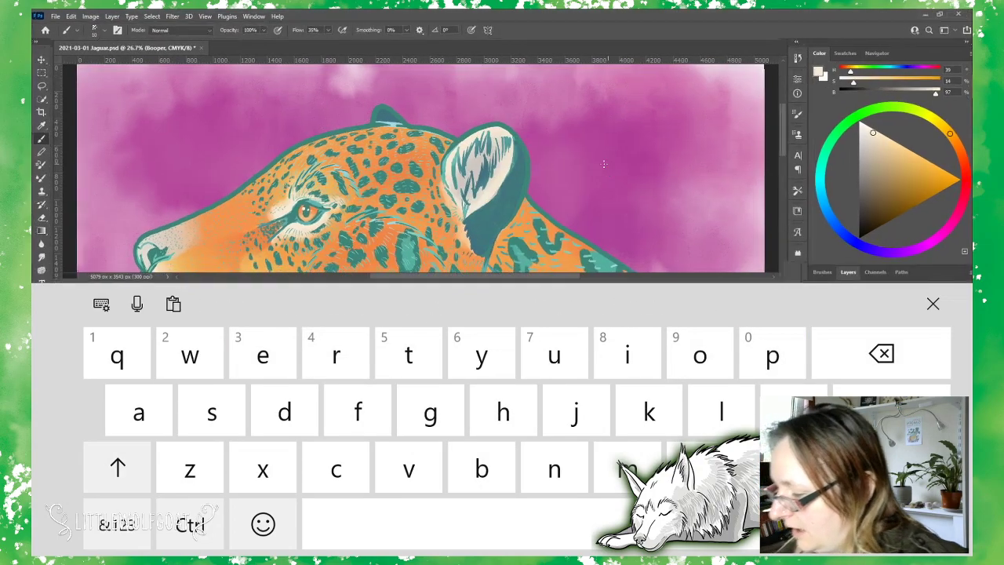
key("F7")
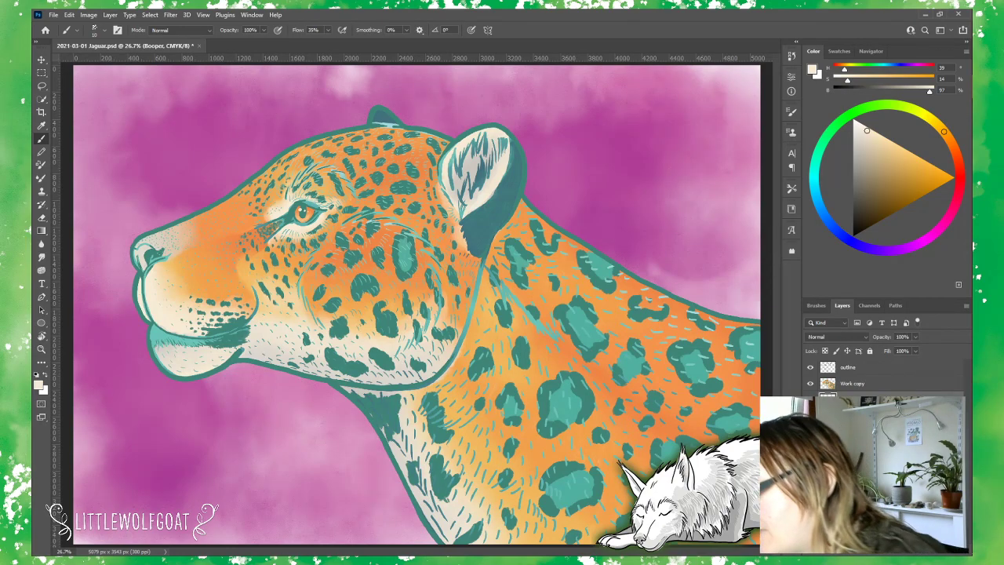
left_click(204, 15)
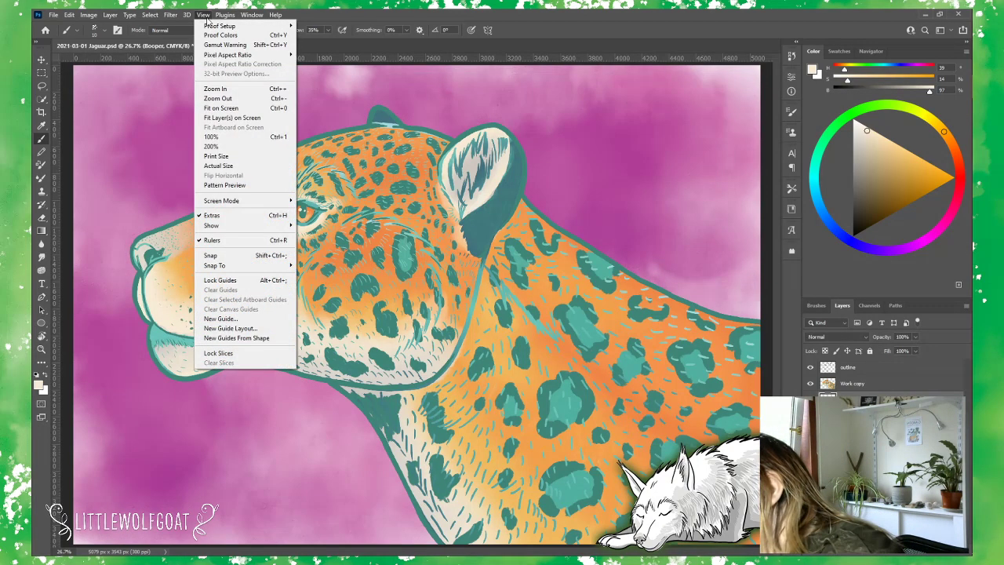
Step: Zoom to 50% on the nose and mix a saturated pink in the colour wheel
left_click(222, 93)
left_click(204, 14)
left_click(222, 88)
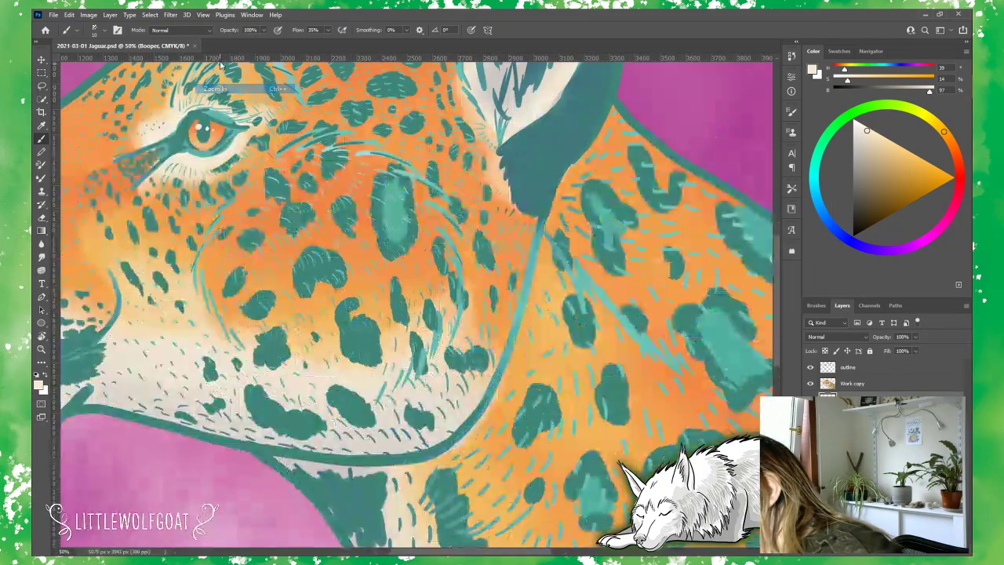
left_click_drag(541, 554, 440, 553)
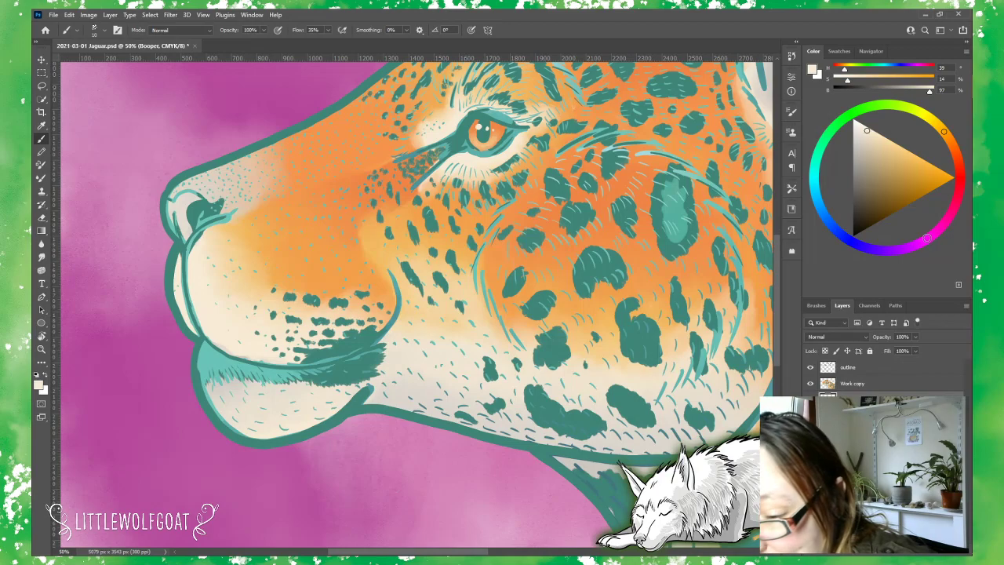
left_click(926, 238)
left_click_drag(927, 238, 920, 242)
left_click(881, 144)
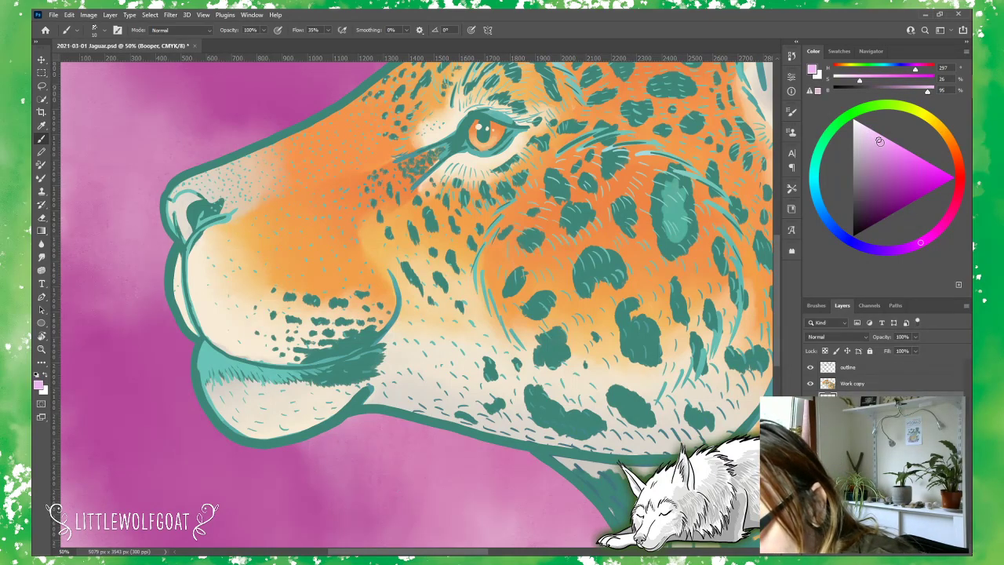
left_click_drag(881, 142, 882, 144)
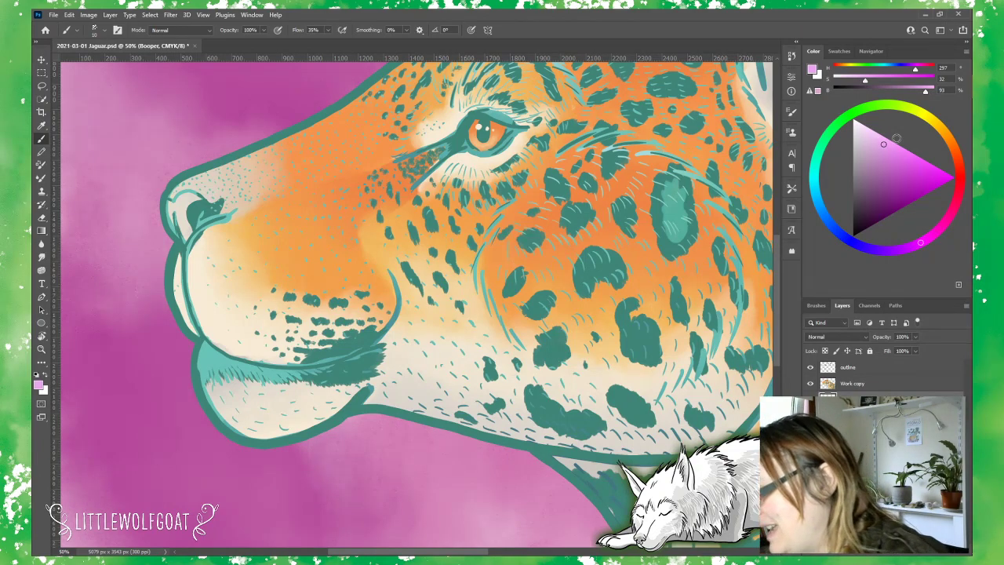
Step: Set the brush size to 21 px
left_click(97, 32)
left_click_drag(95, 66, 103, 66)
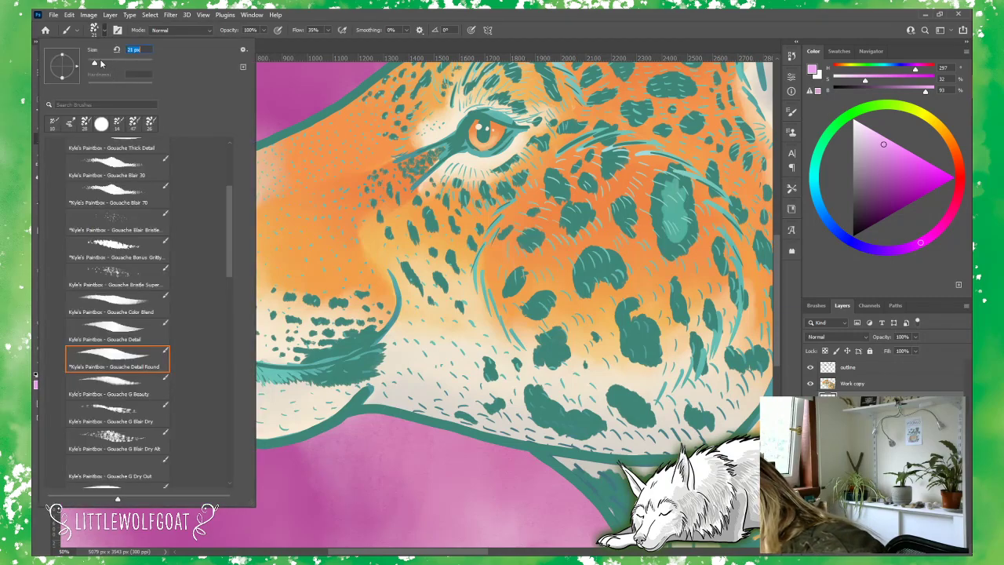
left_click(278, 43)
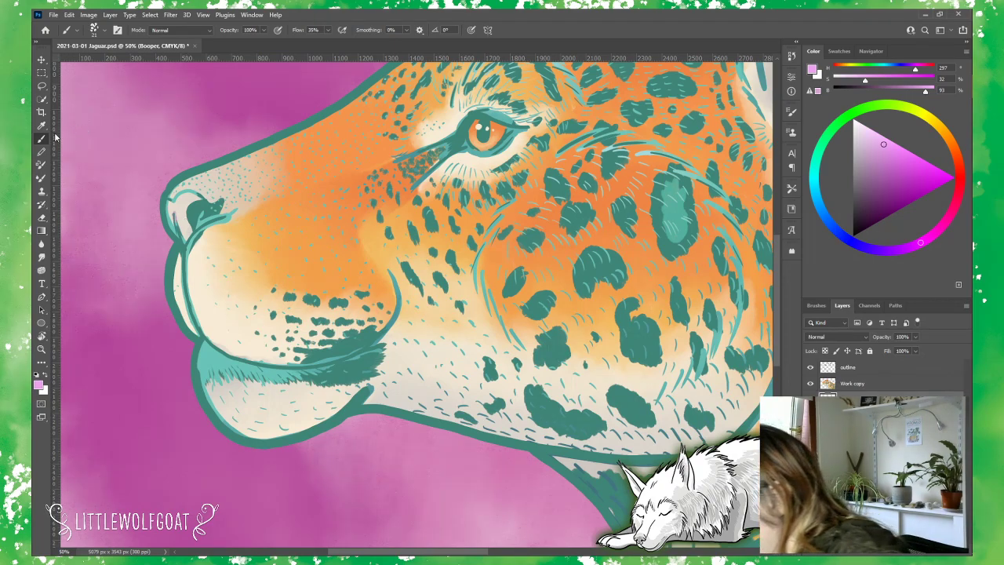
Step: Erase part of the nose-tip outline on Work copy and part of the pink patch on Booper
left_click(43, 219)
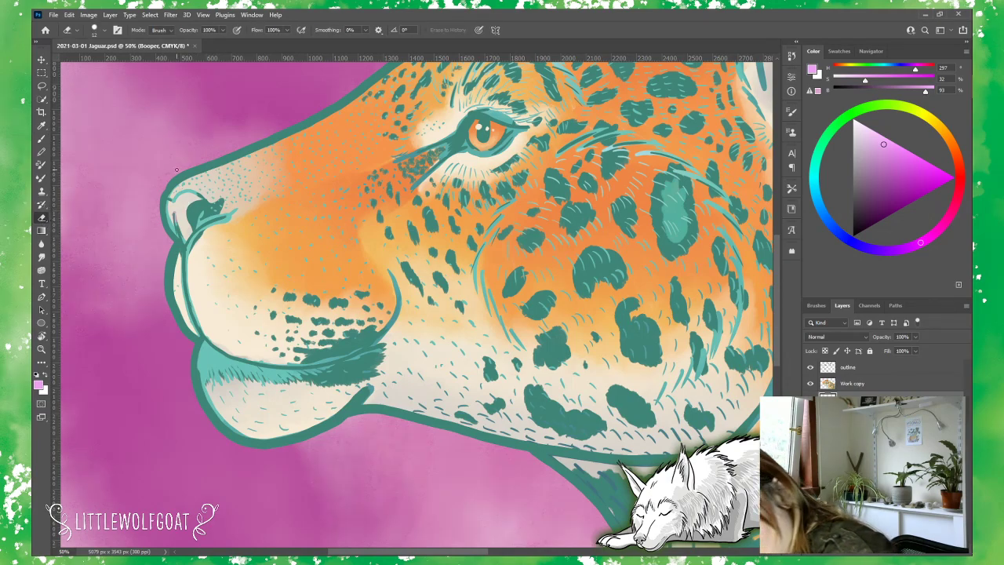
left_click(874, 384)
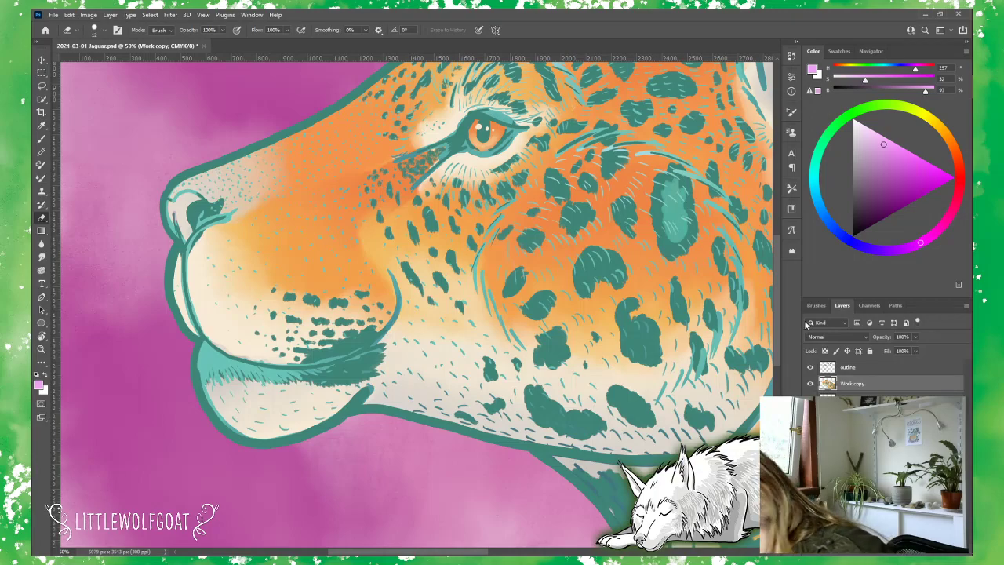
left_click(855, 399)
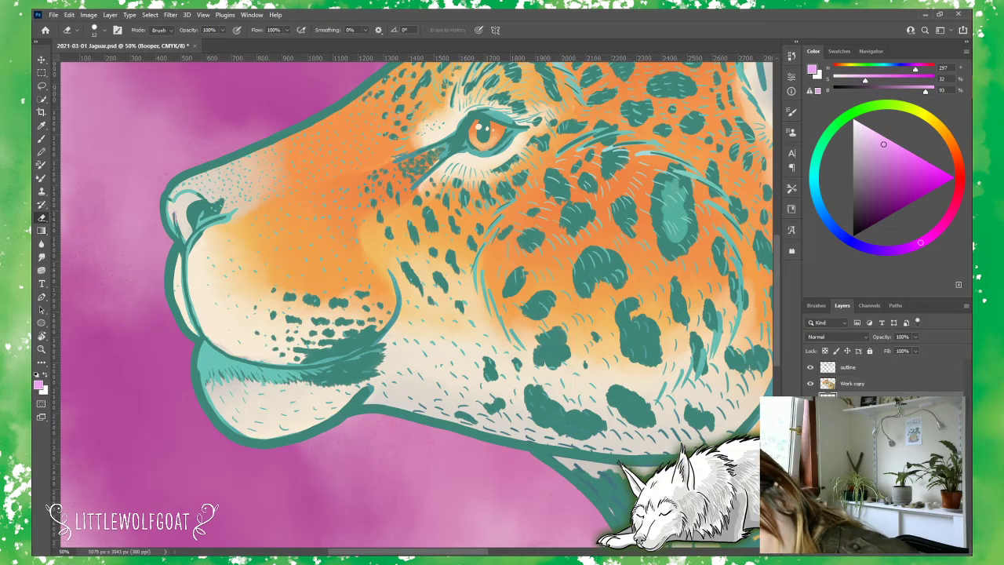
left_click(872, 388)
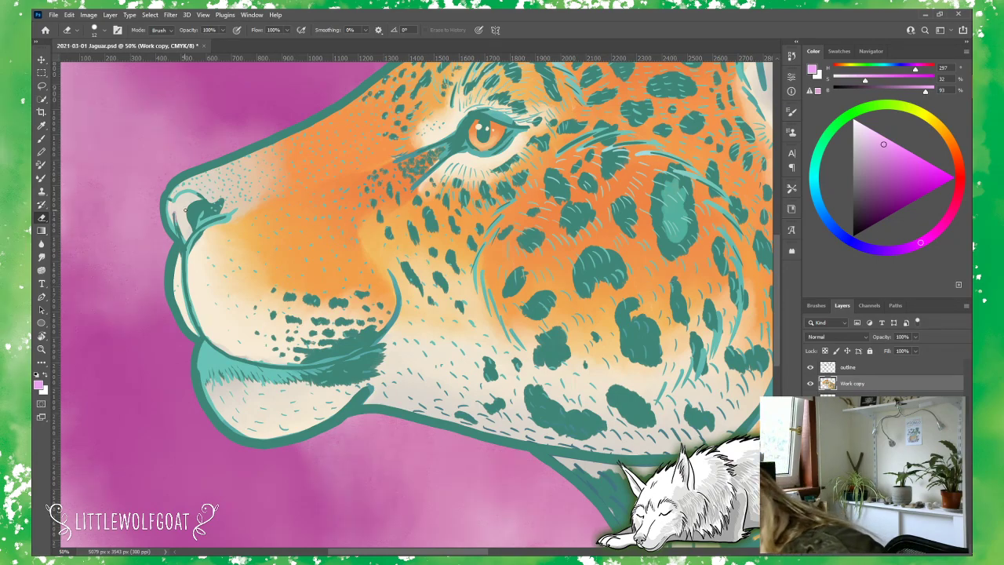
mouse_move(178, 222)
left_mouse_down()
mouse_move(189, 233)
mouse_move(178, 206)
mouse_move(174, 219)
mouse_move(167, 211)
mouse_move(192, 201)
left_mouse_up()
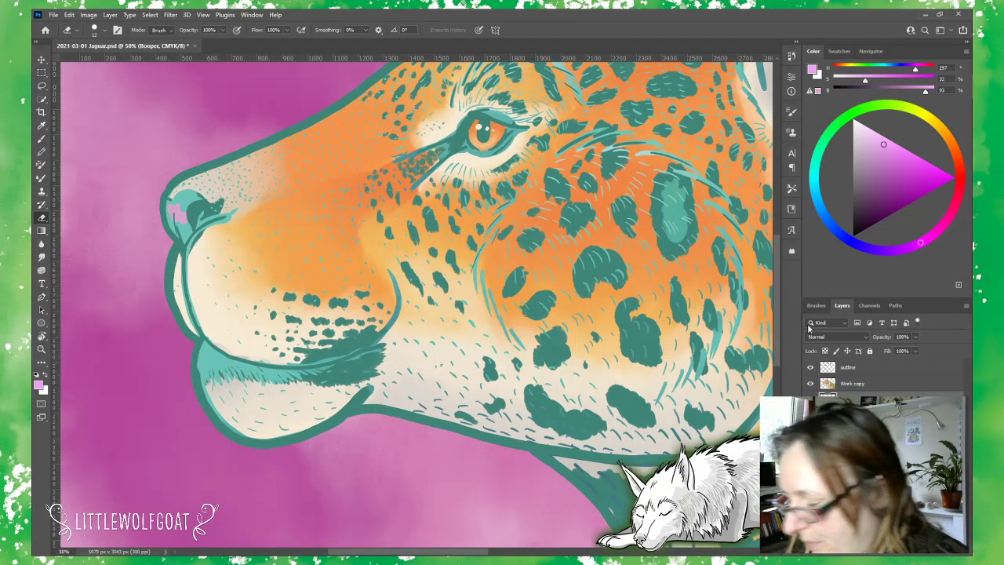
left_click(179, 210, "ctrl")
mouse_move(182, 211)
left_mouse_down()
mouse_move(183, 224)
mouse_move(171, 209)
mouse_move(177, 219)
left_mouse_up()
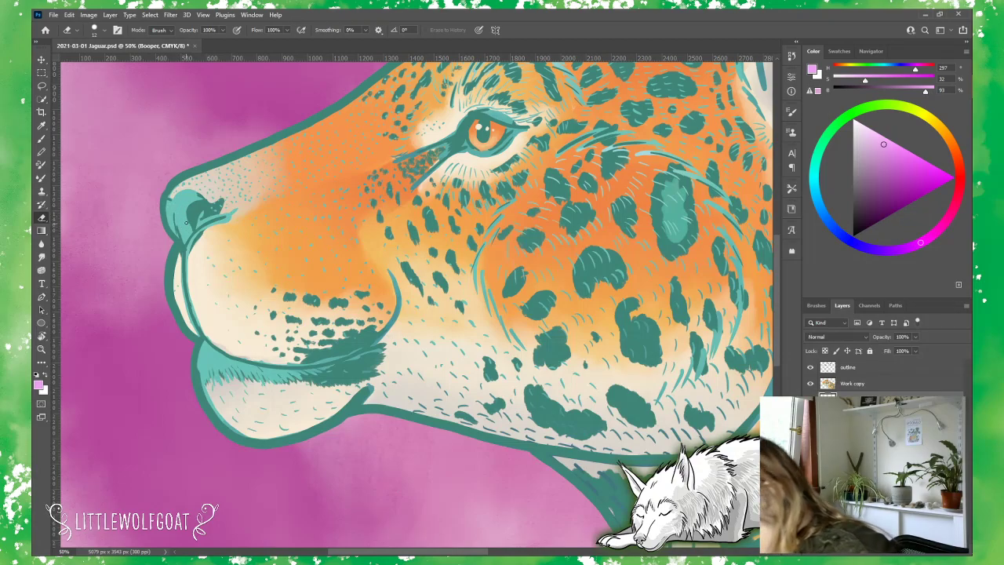
left_click(43, 139)
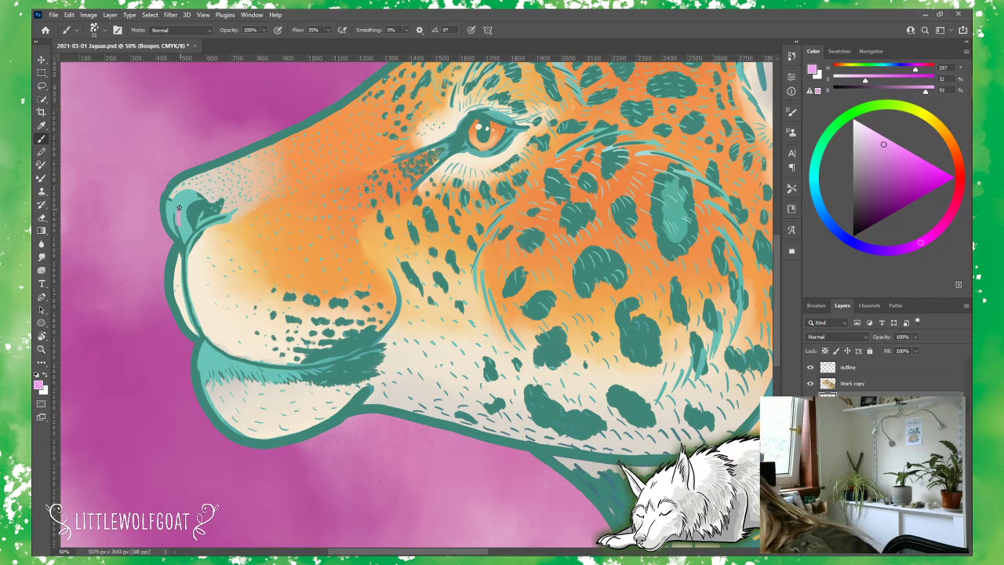
Step: Paint pink over the nose tip, then dab on a deeper mauve at H 291, S 36, B 77
mouse_move(174, 218)
left_mouse_down()
mouse_move(173, 208)
mouse_move(185, 240)
mouse_move(184, 214)
mouse_move(169, 210)
mouse_move(197, 200)
mouse_move(179, 203)
left_mouse_up()
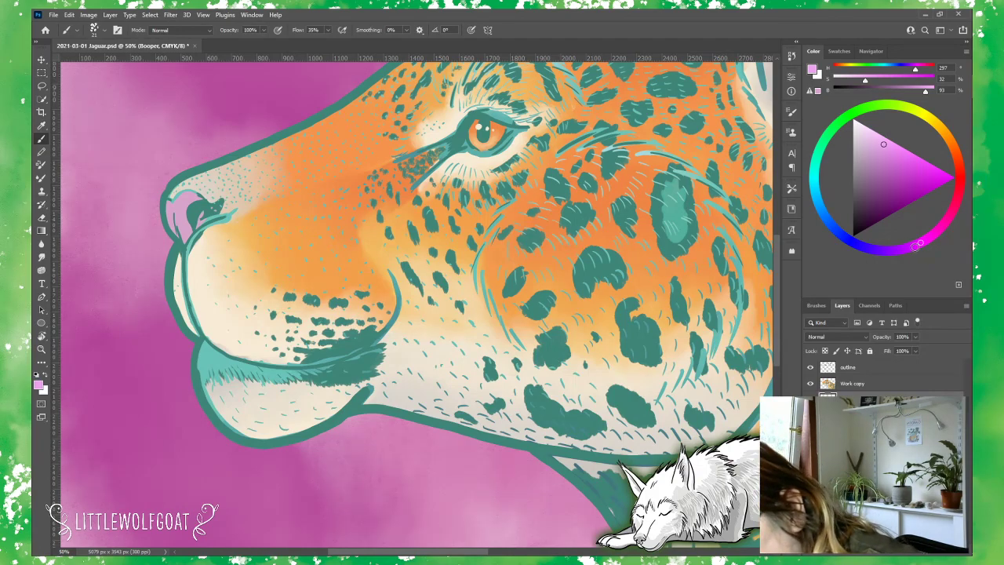
left_click(913, 246)
left_click_drag(882, 155, 880, 162)
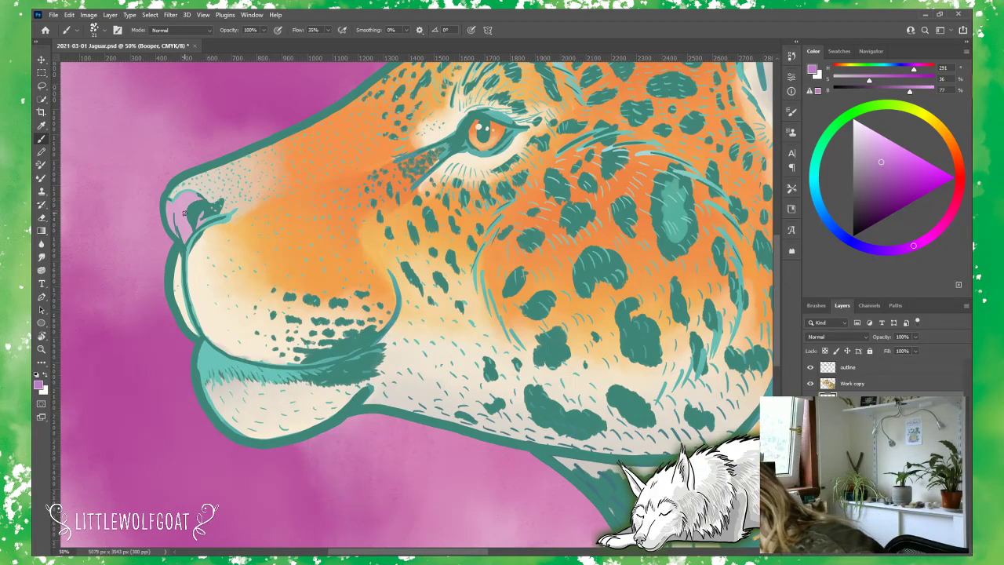
left_click_drag(185, 207, 179, 213)
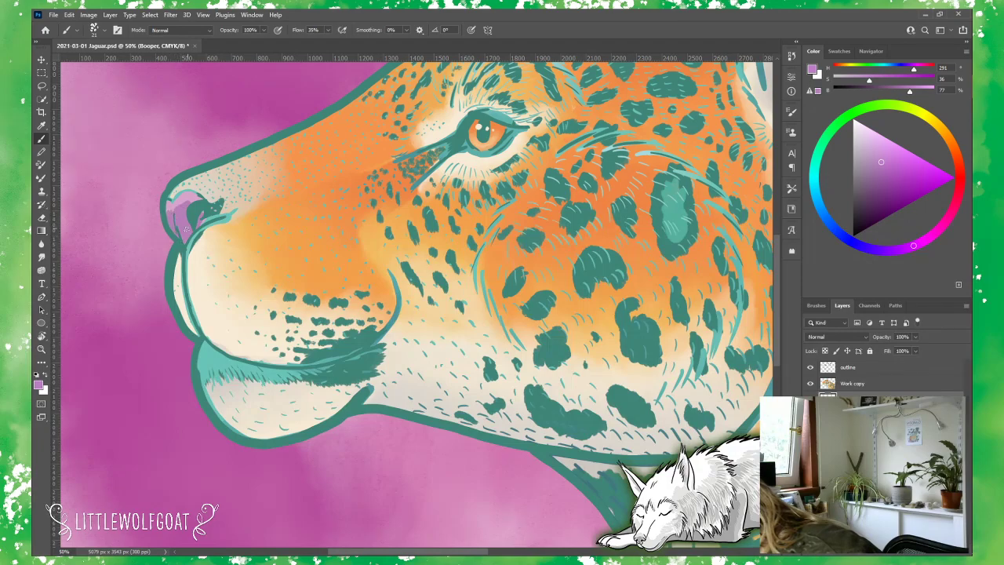
Step: Set the Smudge brush to size 28 and fit the whole painting on screen
left_click(42, 243)
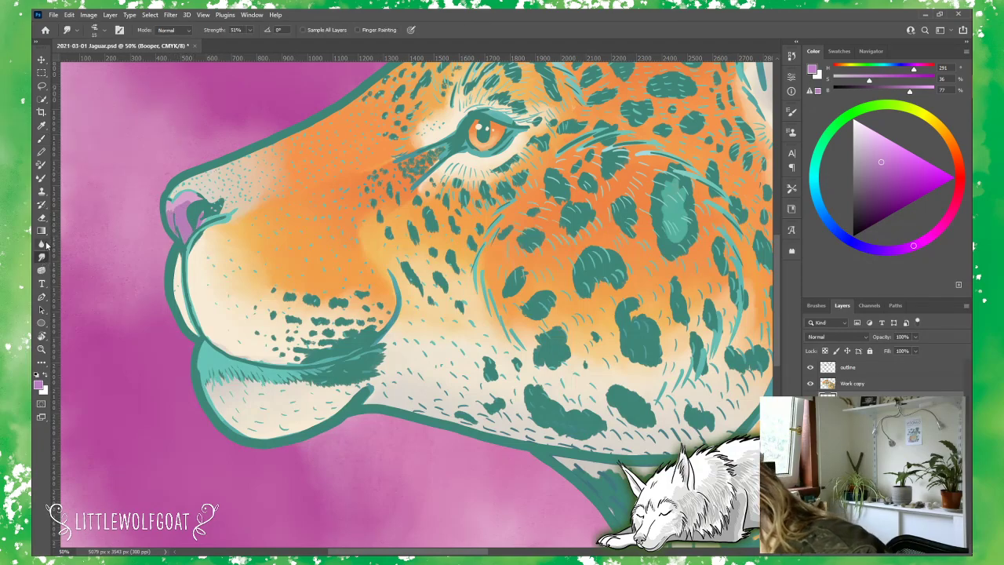
left_click(95, 30)
left_click_drag(95, 63, 100, 62)
left_click(262, 64)
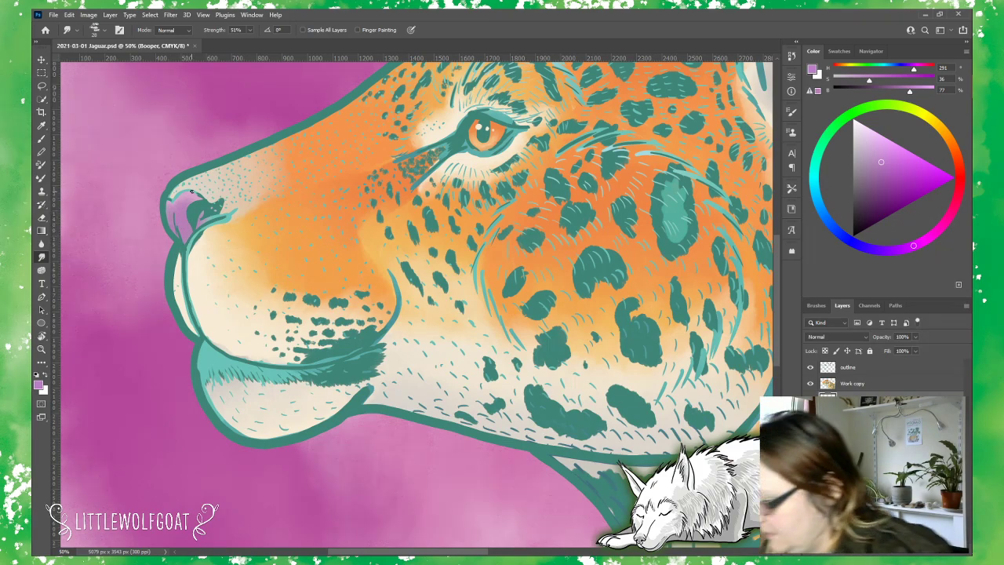
left_click(209, 15)
left_click(222, 108)
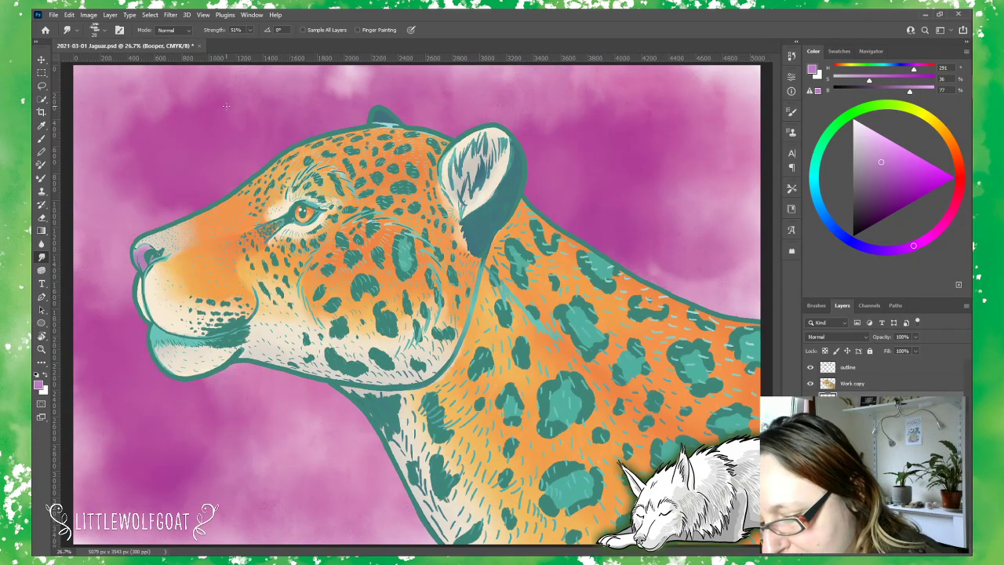
Step: With the outline layer selected, add a new layer named 'White outline'
left_click(872, 367)
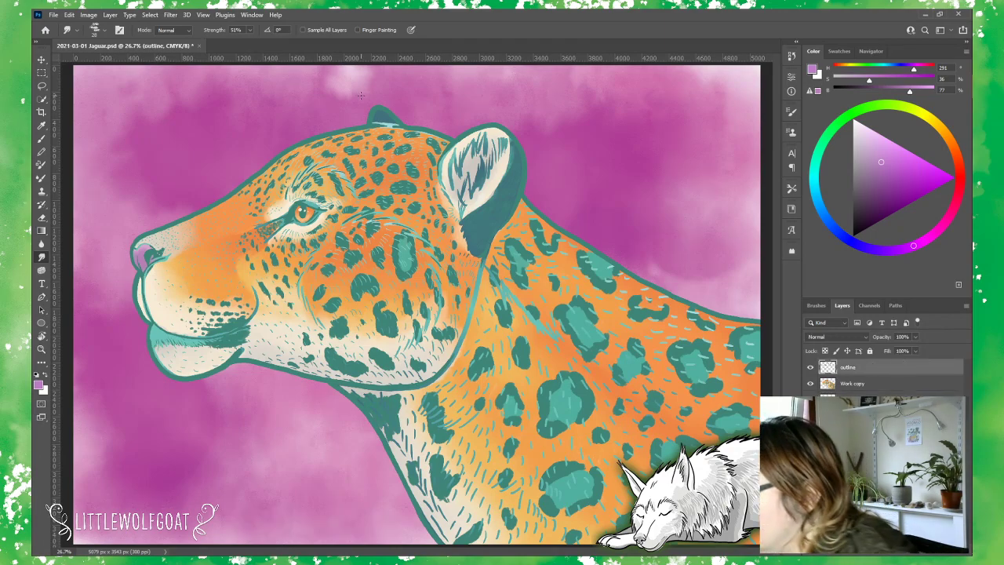
left_click(110, 15)
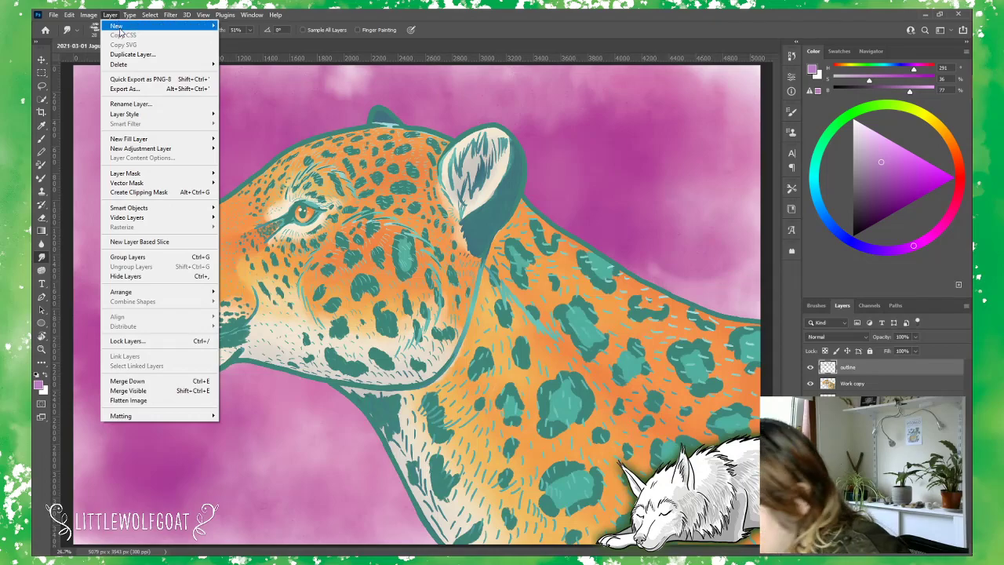
left_click(116, 18)
left_click(119, 18)
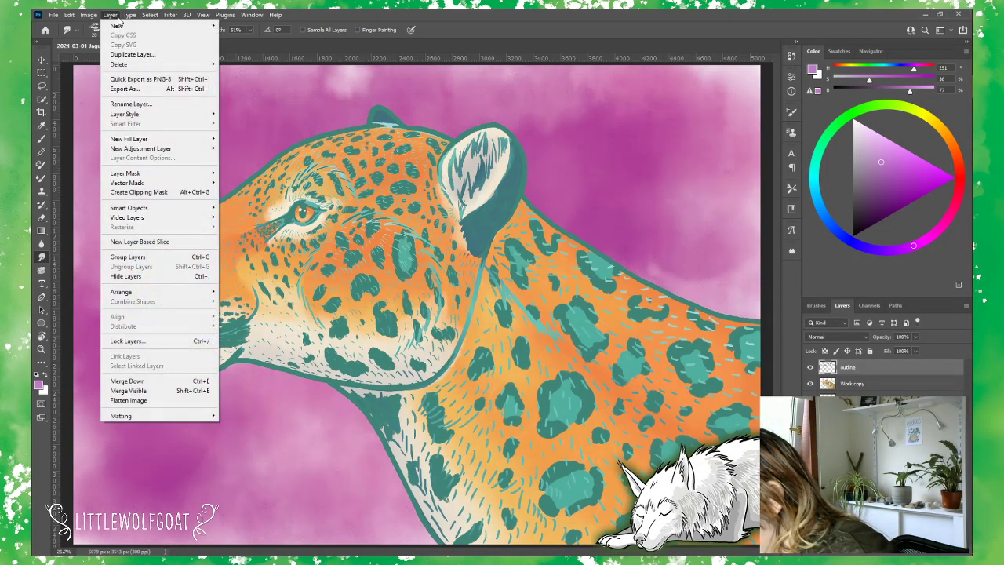
mouse_move(148, 26)
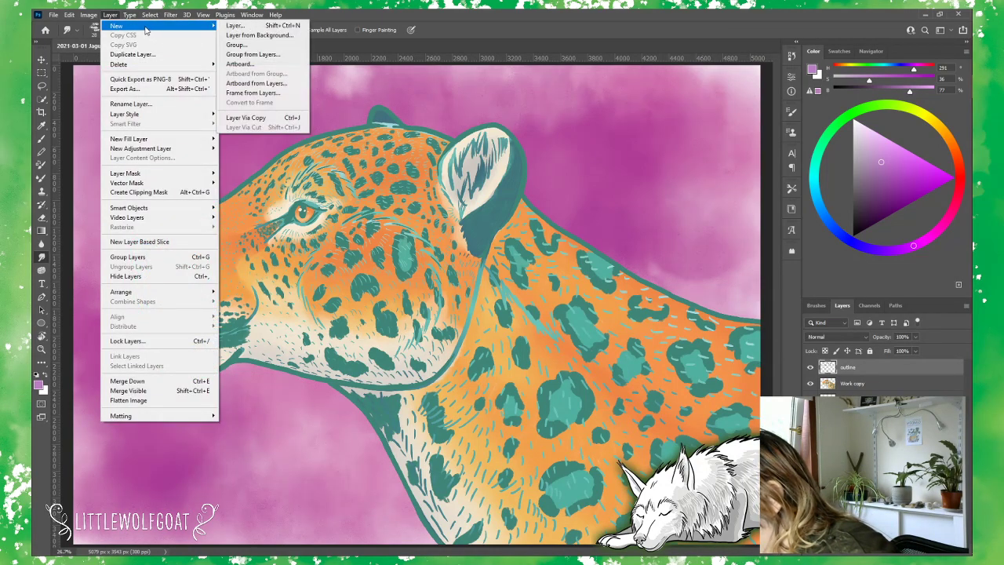
left_click(254, 26)
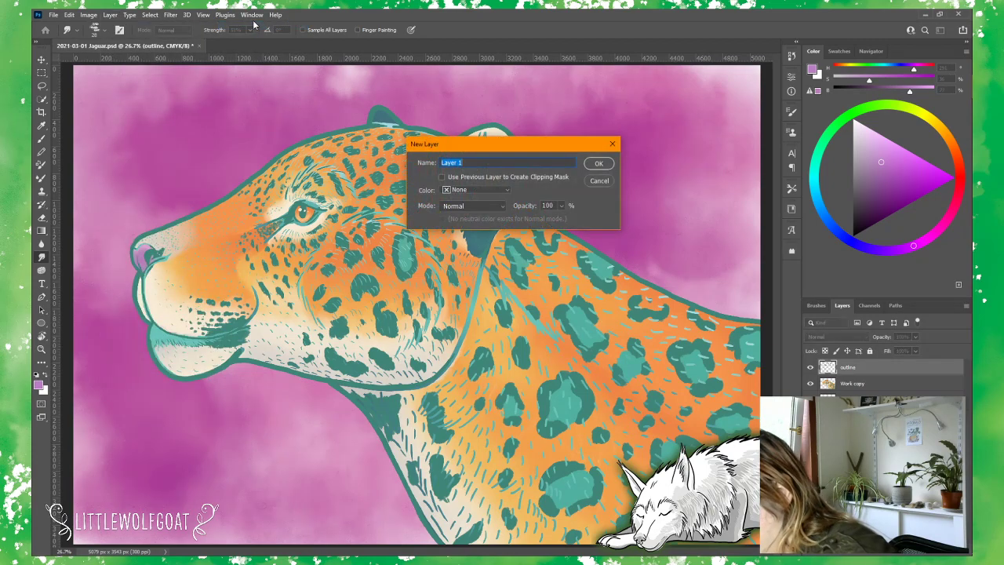
left_click(470, 162)
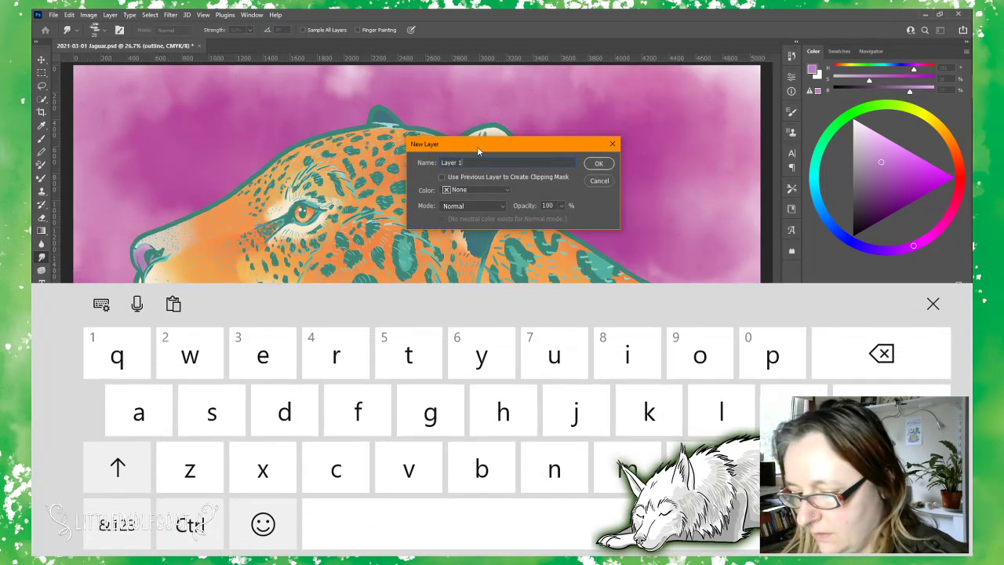
key("BackSpace")
key("BackSpace")
key("BackSpace")
key("BackSpace")
key("BackSpace")
key("BackSpace")
key("BackSpace")
type("W")
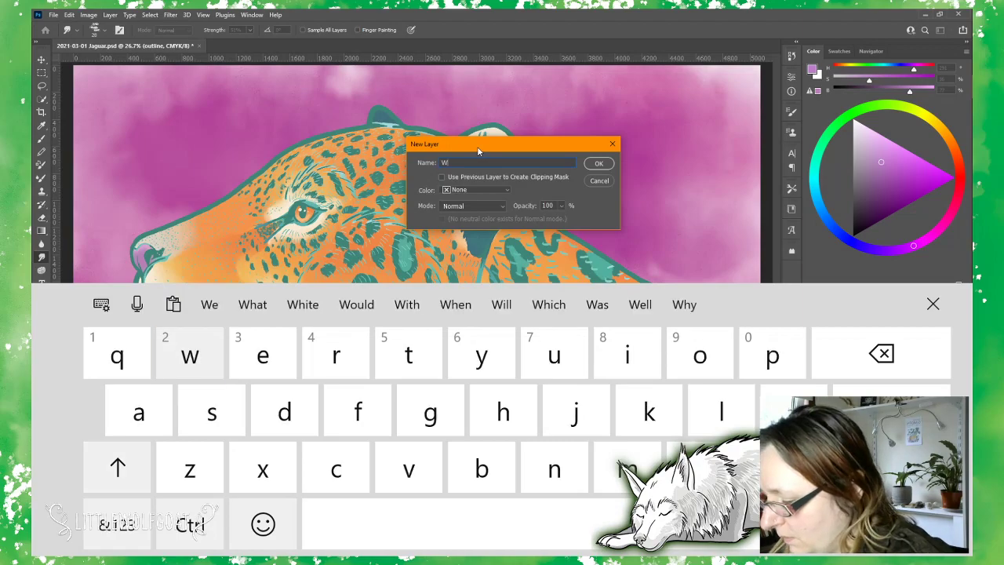
type("hite ")
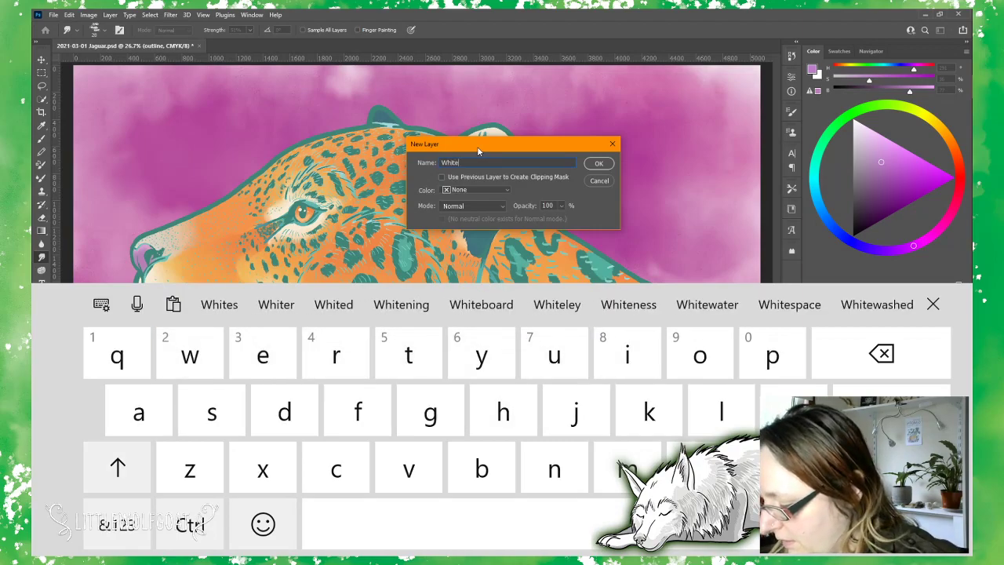
type("outlin")
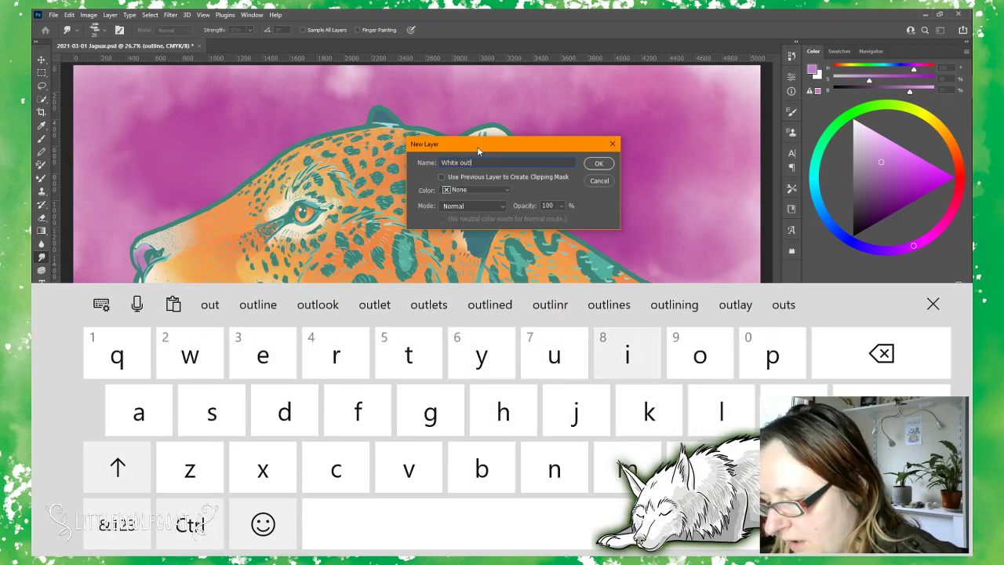
type("e")
left_click(598, 164)
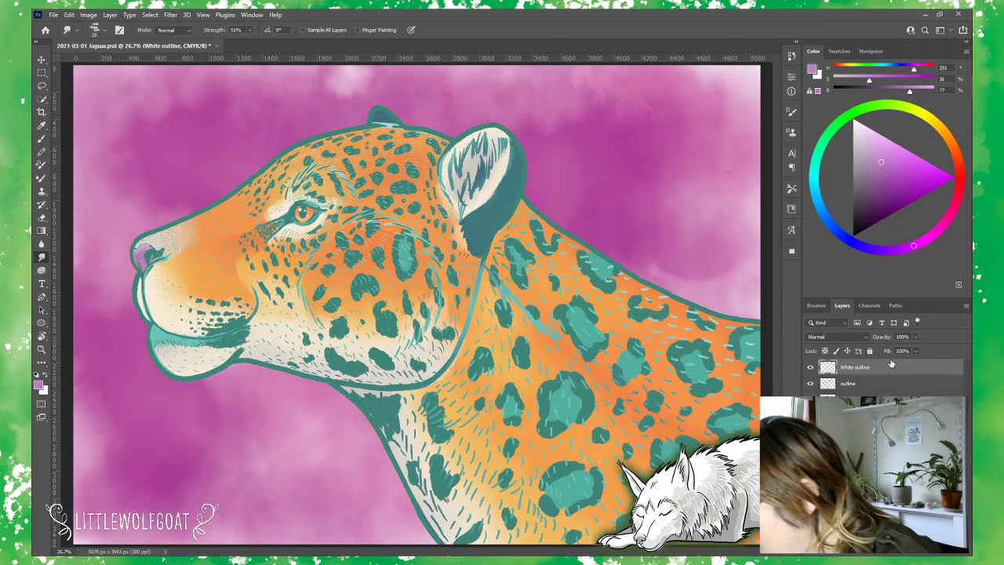
Step: Set the foreground colour to pure white and switch to the Brush tool
left_click(37, 378)
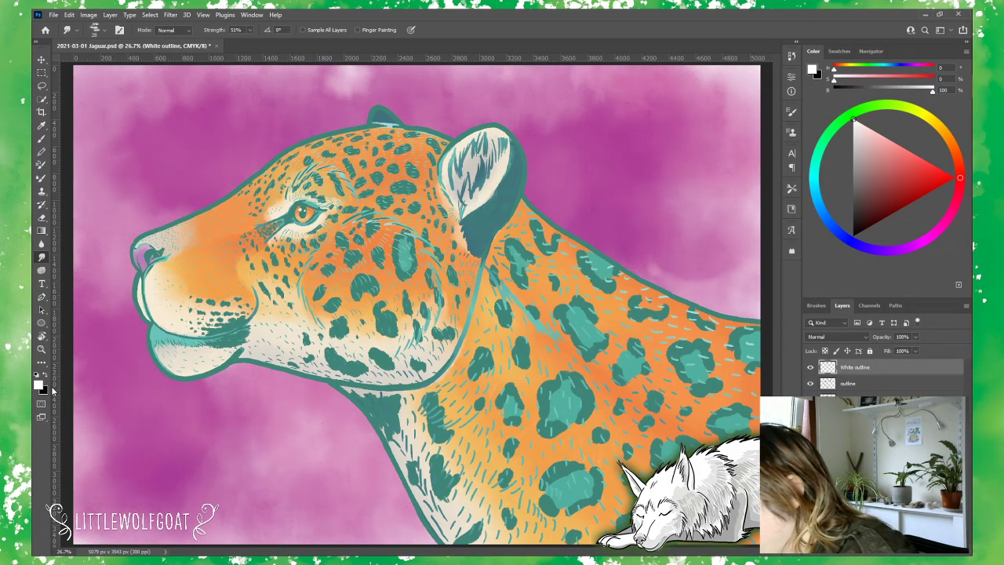
left_click(102, 31)
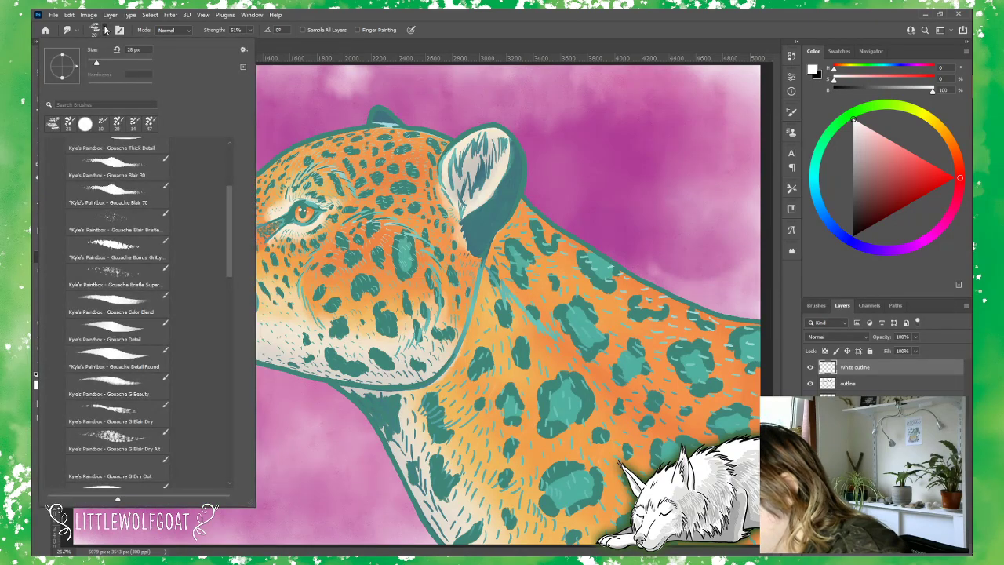
left_click(106, 25)
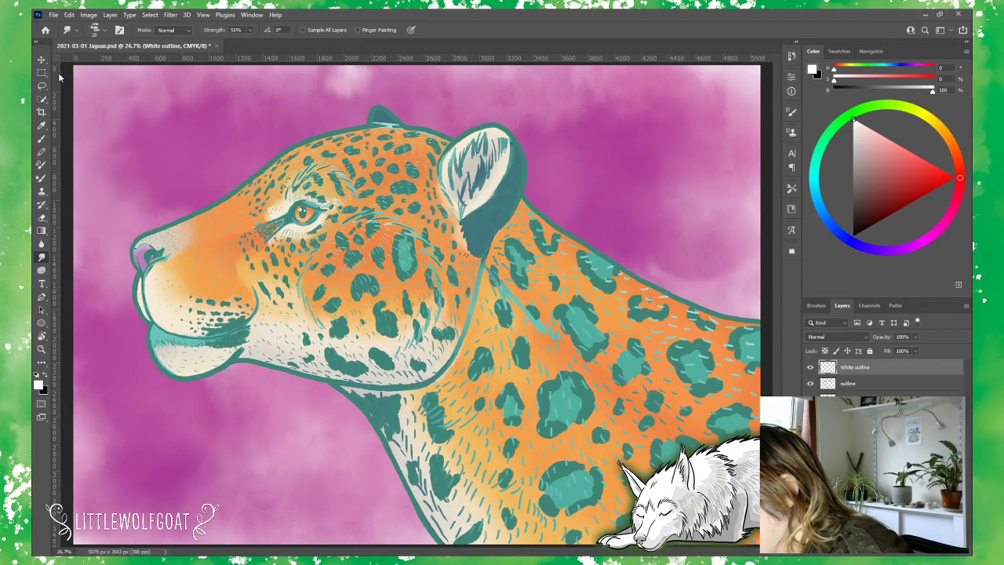
left_click(43, 139)
Step: Choose the KYLE Ultimate Inking Thick 'n Thin brush from the Wet Media Brushes folder
left_click(110, 30)
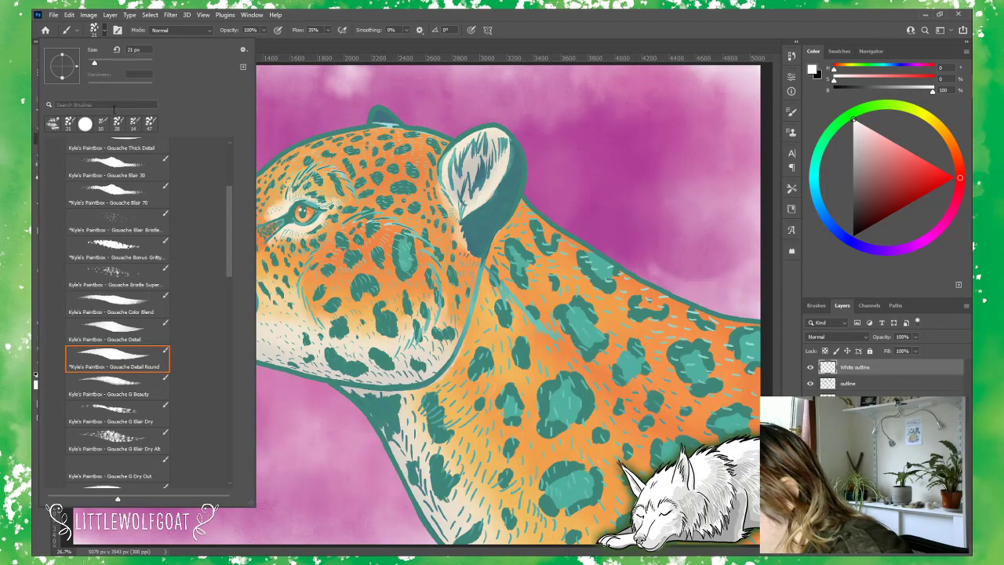
left_click_drag(231, 214, 234, 143)
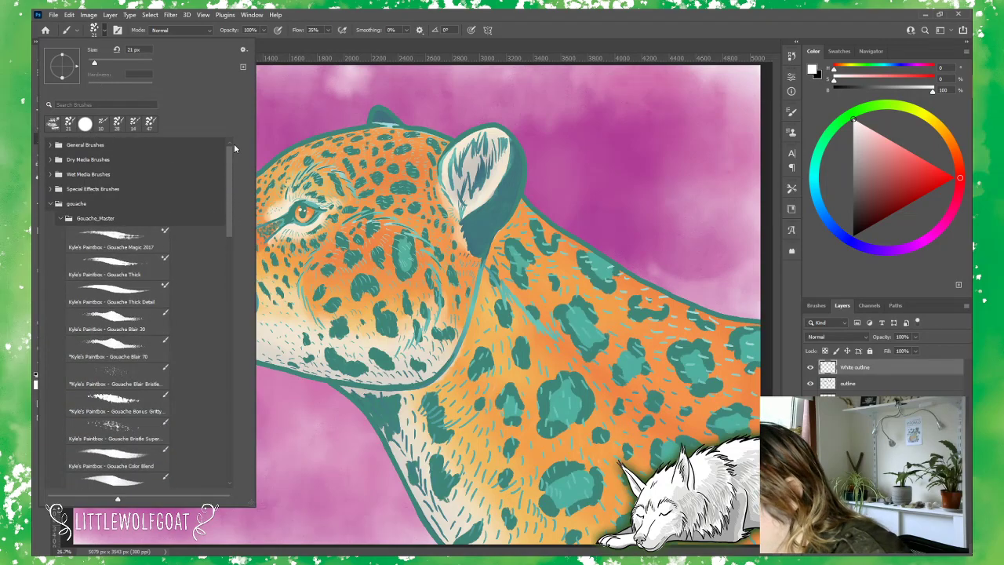
left_click(52, 203)
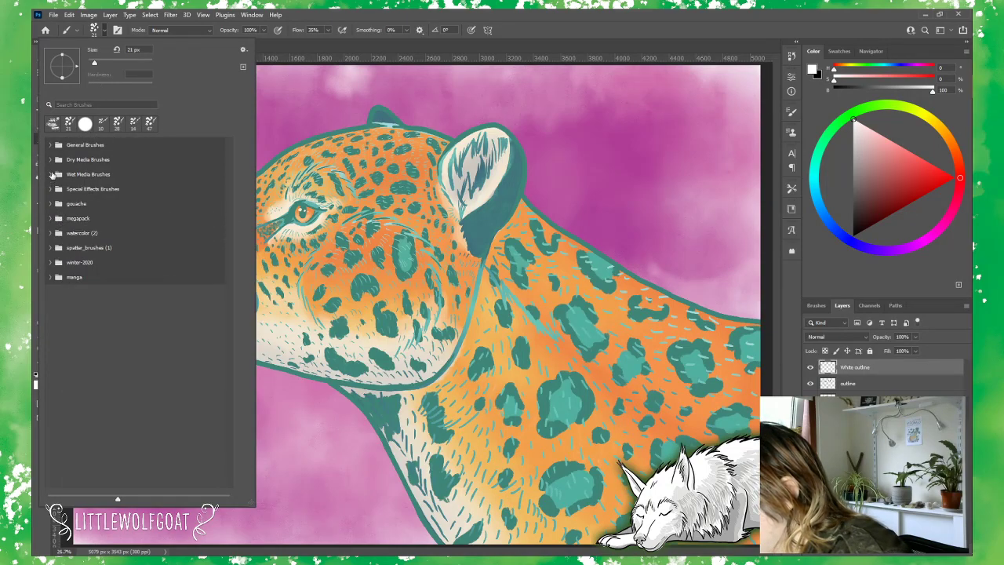
left_click(51, 174)
left_click(105, 193)
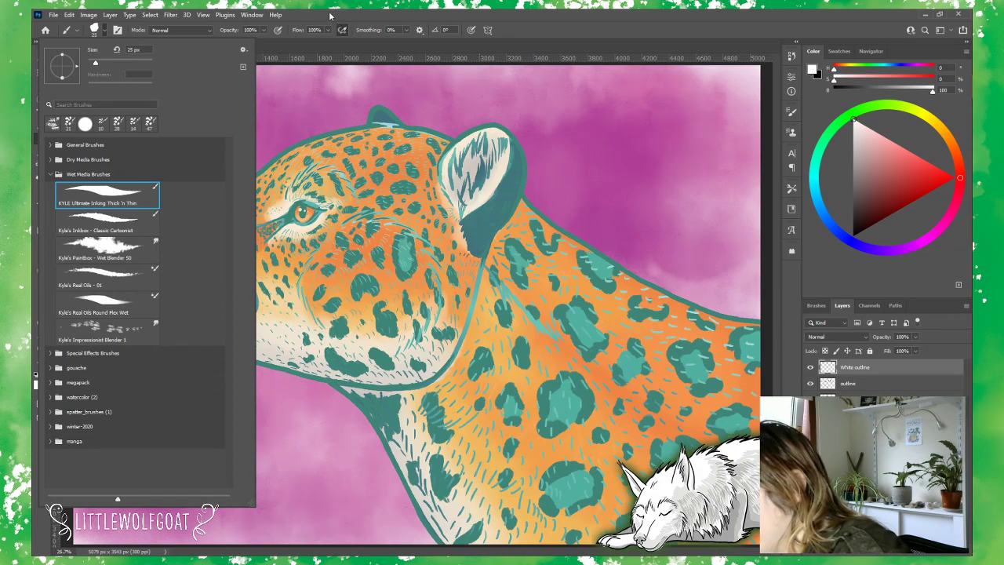
left_click(345, 47)
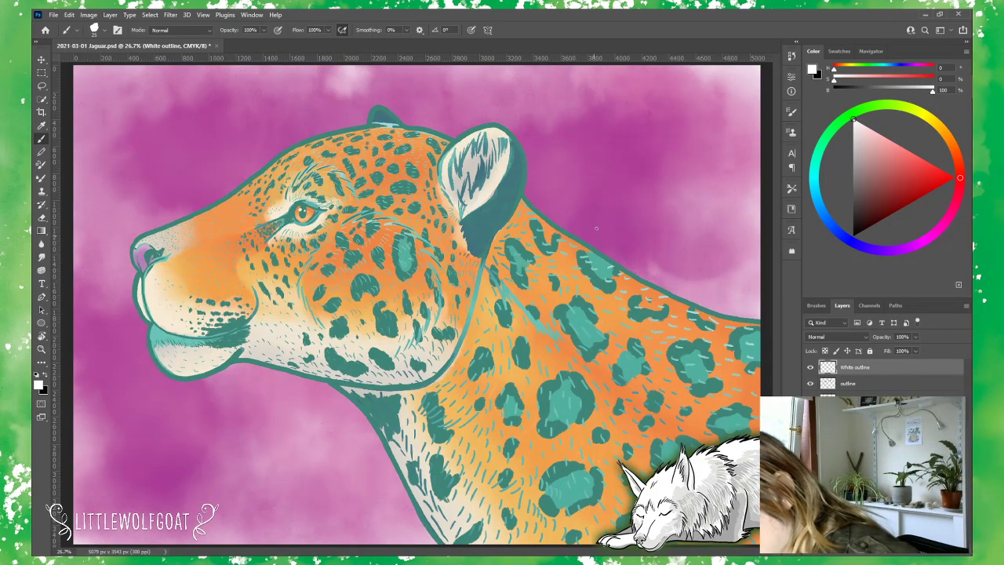
left_click(206, 16)
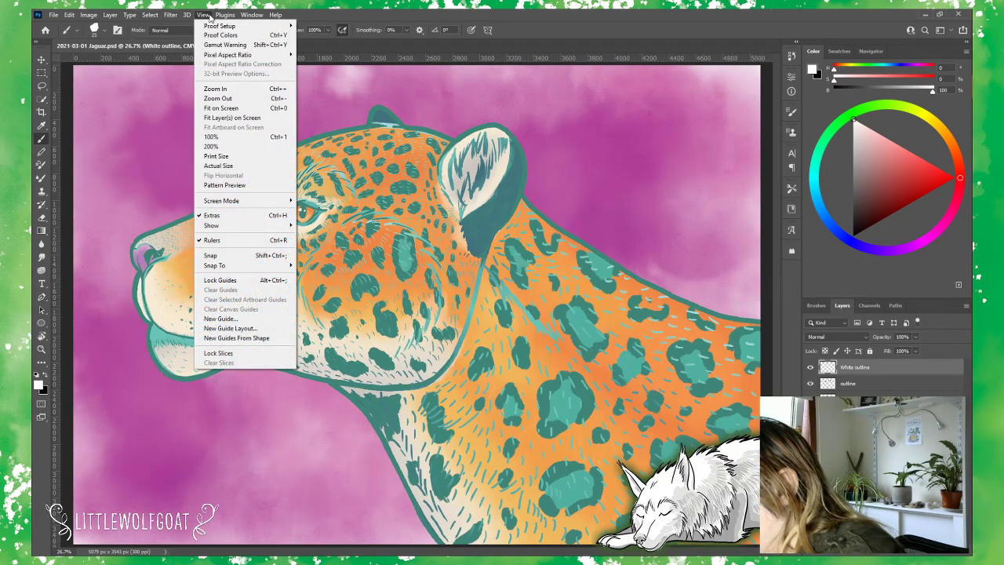
Step: Zoom the canvas to 50% and bring the jaguar's back into view
left_click(229, 88)
left_click(225, 14)
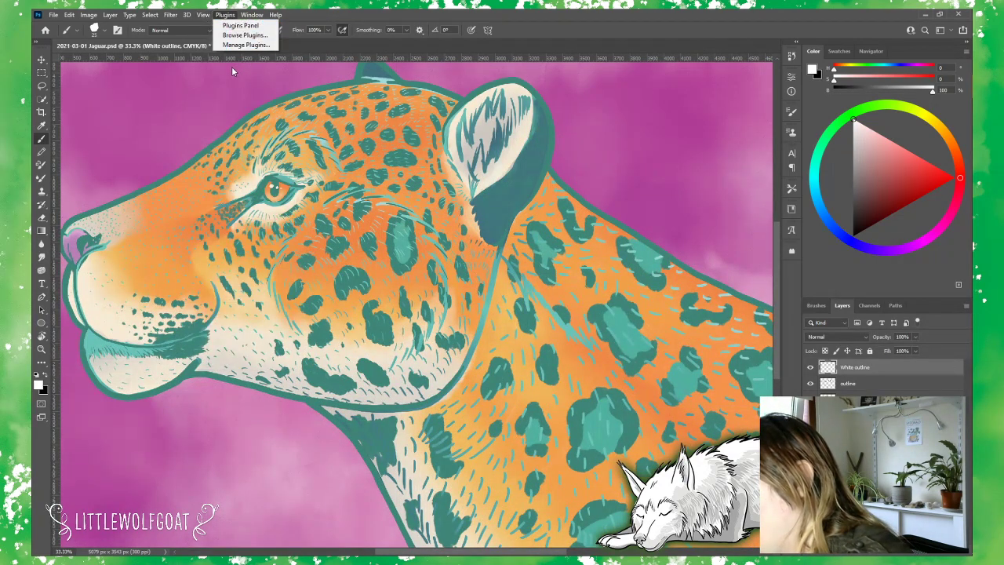
mouse_move(206, 17)
left_click(220, 89)
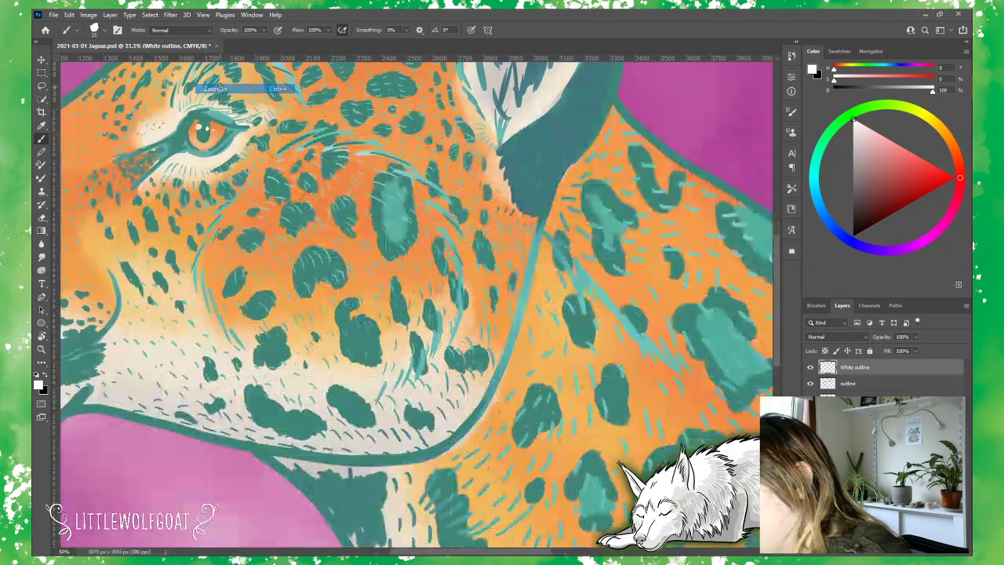
left_click_drag(546, 554, 710, 553)
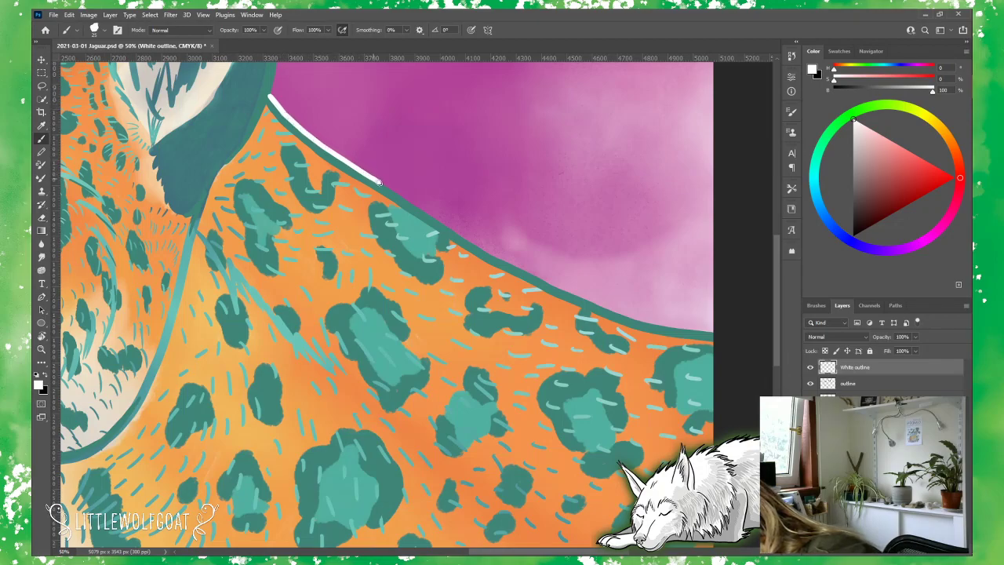
Step: Trace a white outline along the jaguar's back and around the large and small ears
left_click_drag(394, 191, 504, 263)
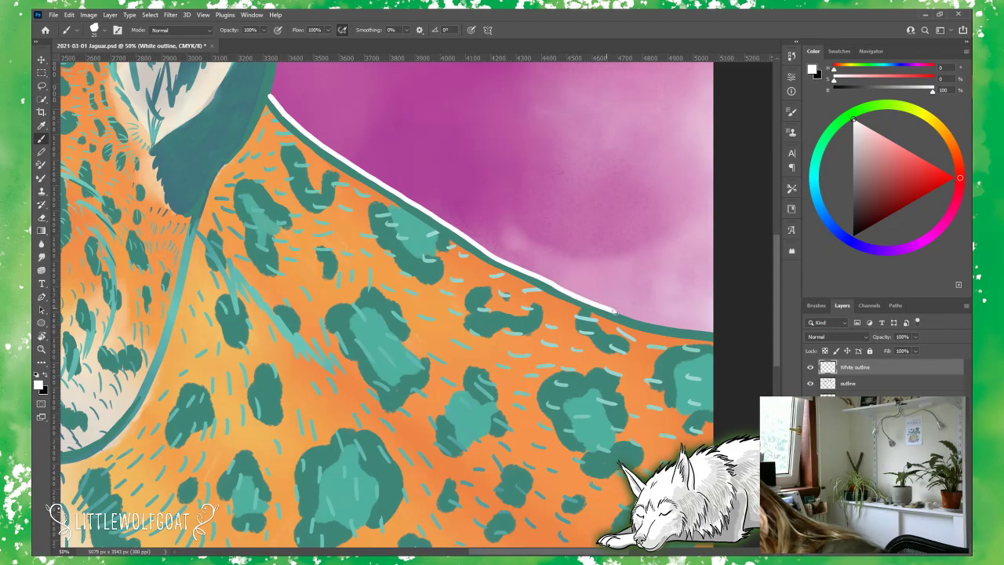
left_click_drag(628, 315, 700, 333)
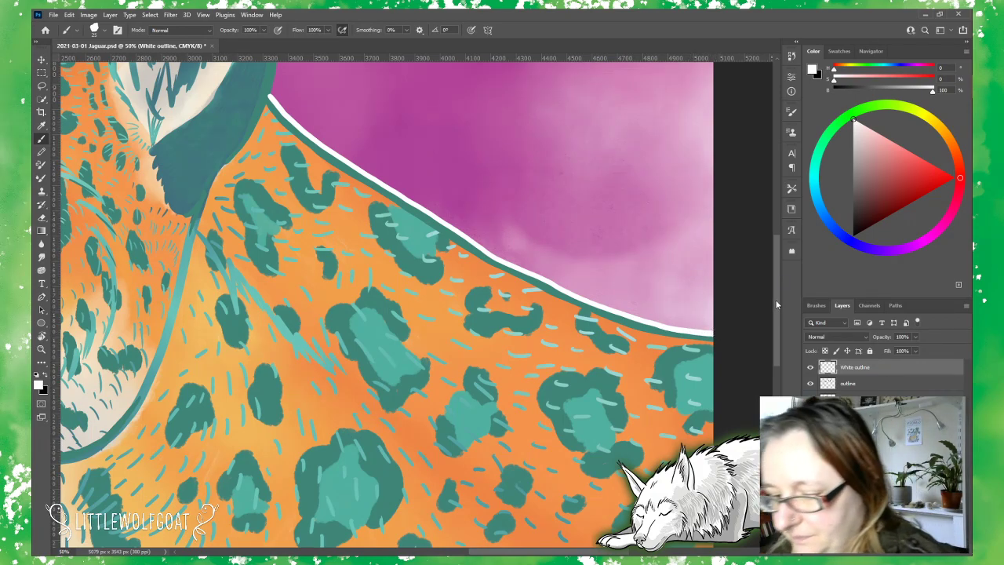
left_click_drag(776, 305, 775, 238)
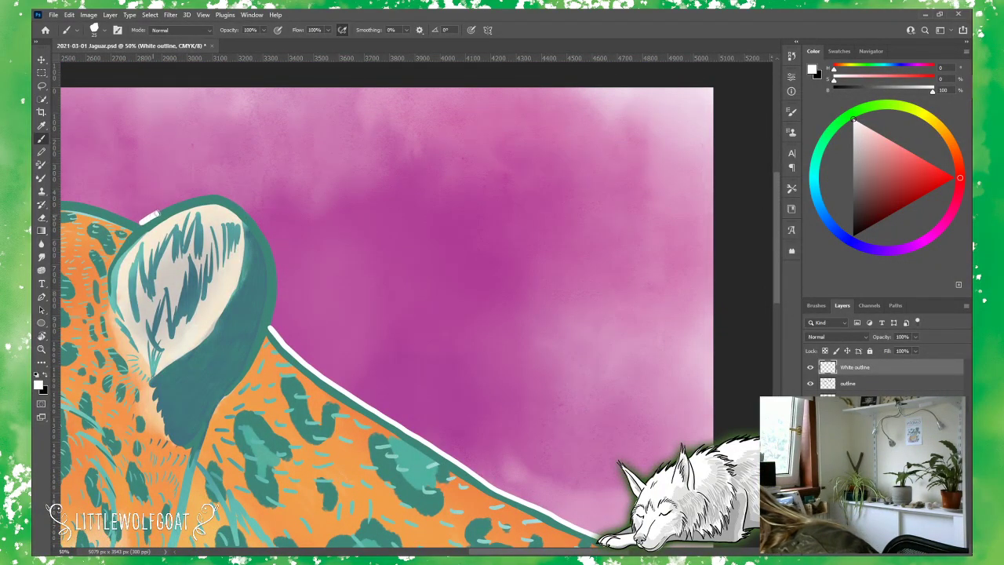
left_click_drag(158, 211, 171, 205)
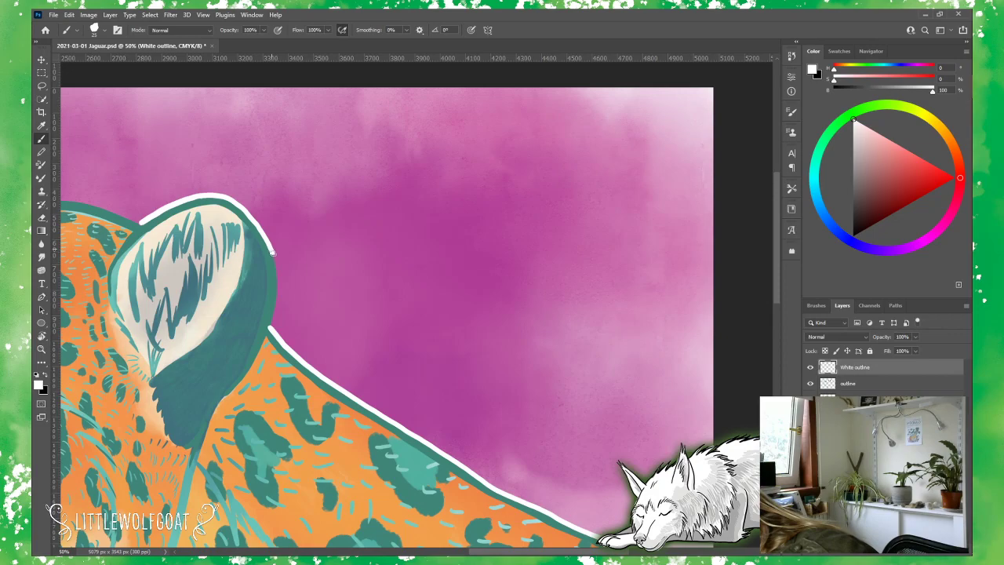
left_click_drag(279, 283, 273, 317)
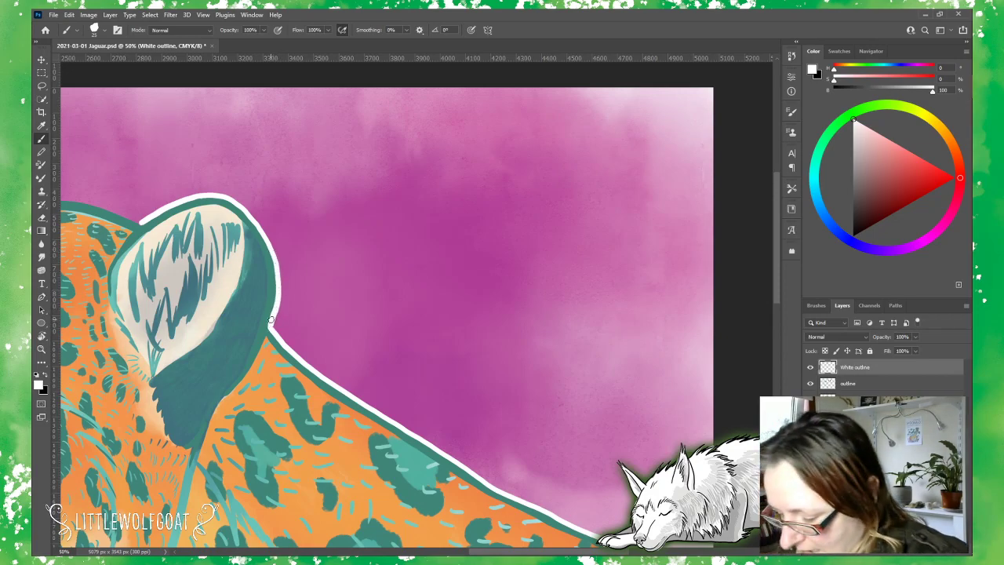
scroll(416, 313, "left", 5)
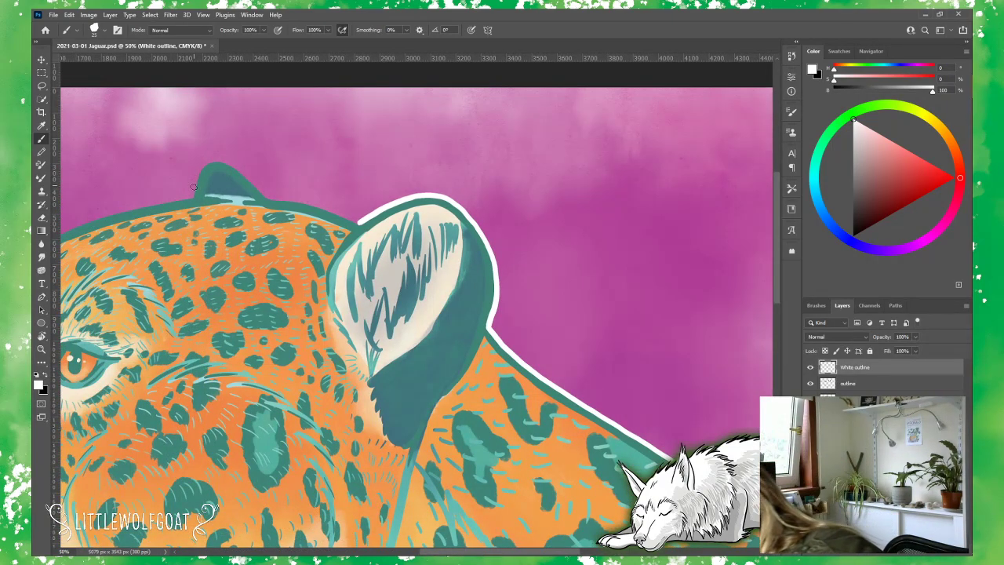
left_click_drag(195, 193, 201, 175)
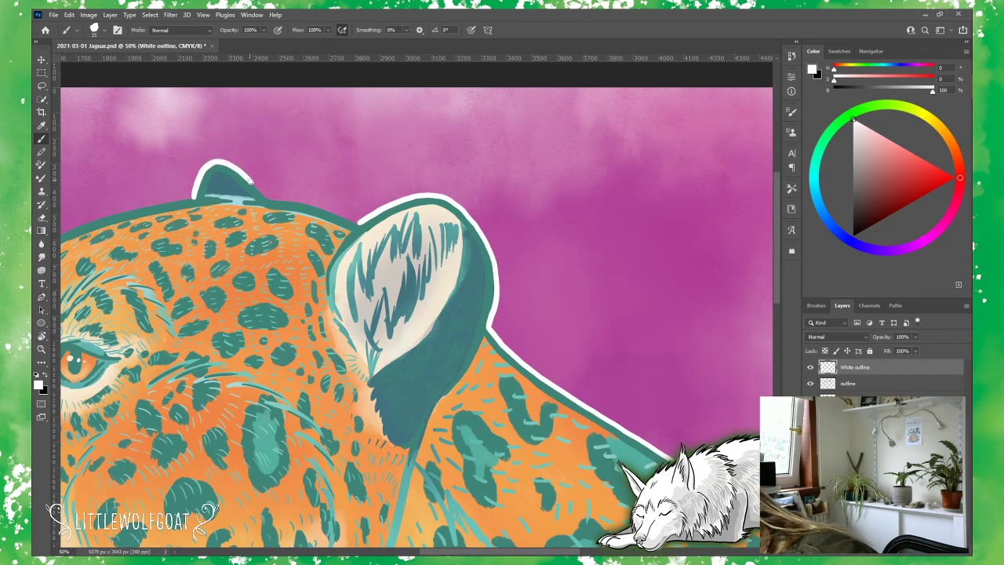
left_click_drag(251, 181, 340, 214)
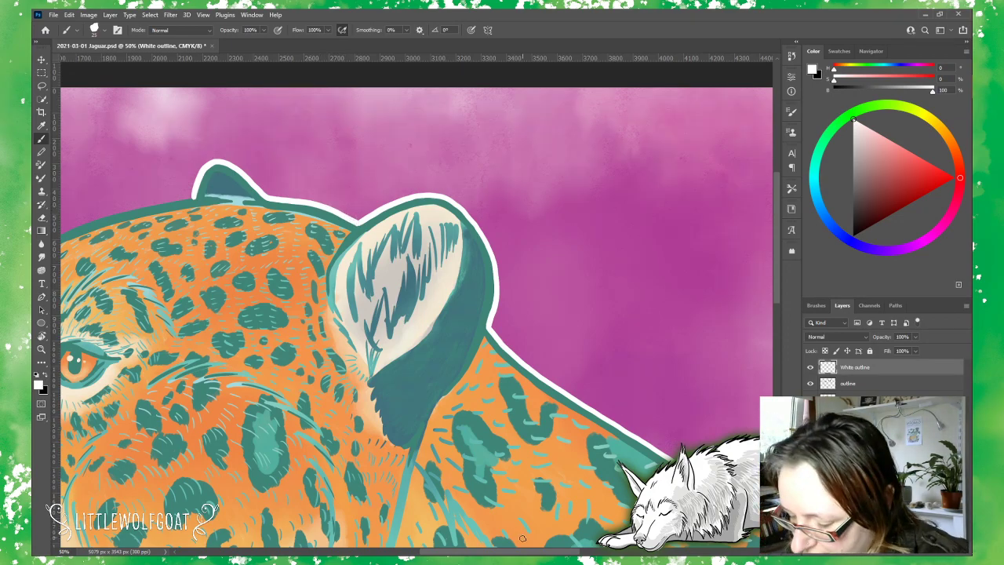
Step: Outline the top of the head in white and undo a bad stroke up the nose
scroll(416, 314, "left", 6)
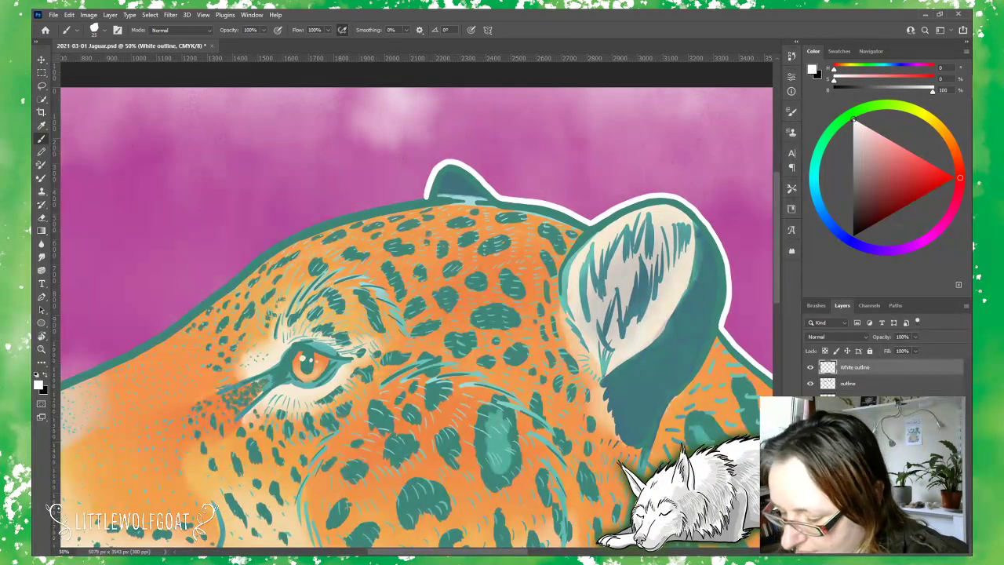
left_click_drag(494, 553, 440, 551)
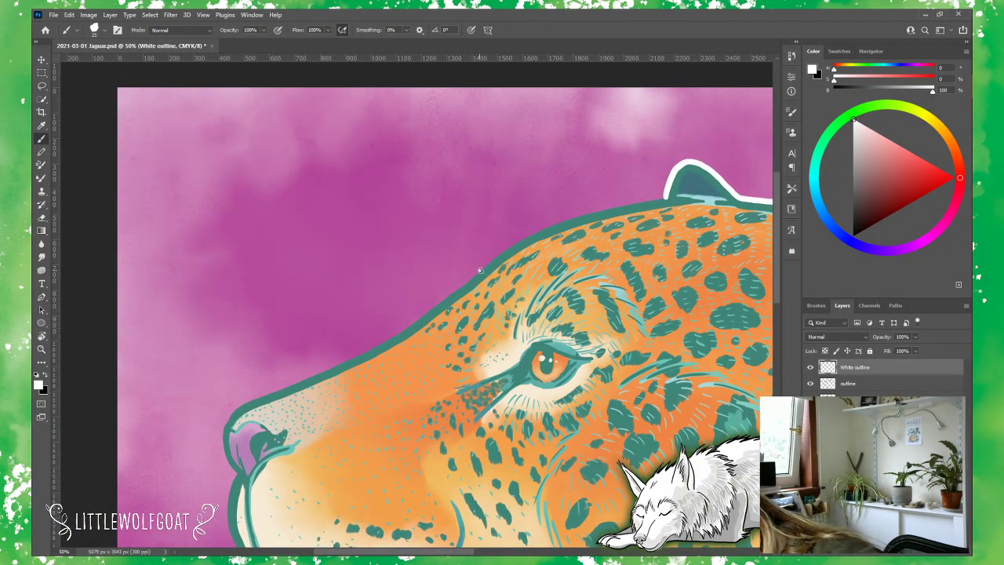
mouse_move(485, 265)
left_mouse_down()
mouse_move(586, 212)
mouse_move(659, 200)
left_mouse_up()
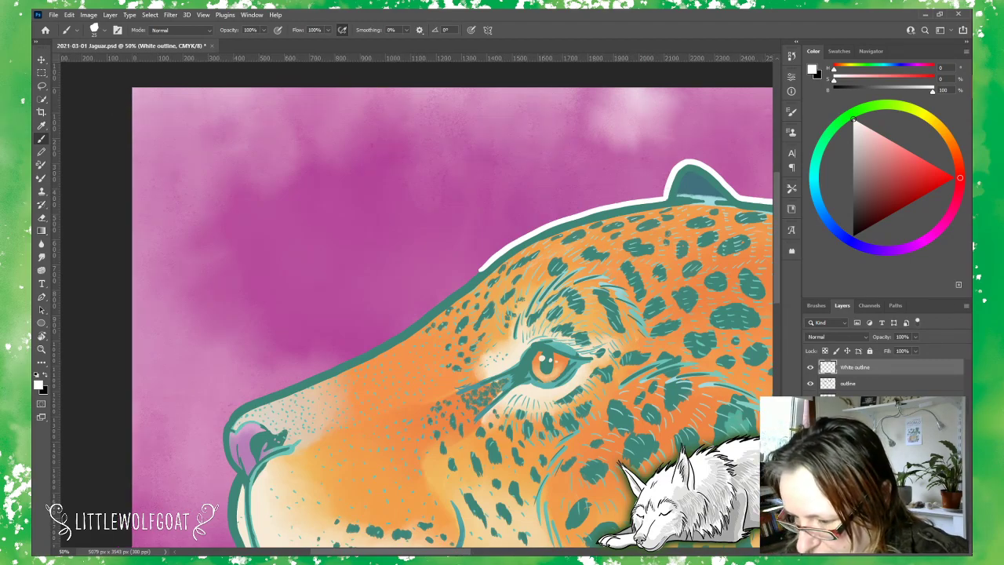
left_click_drag(492, 554, 465, 554)
left_click_drag(776, 286, 777, 303)
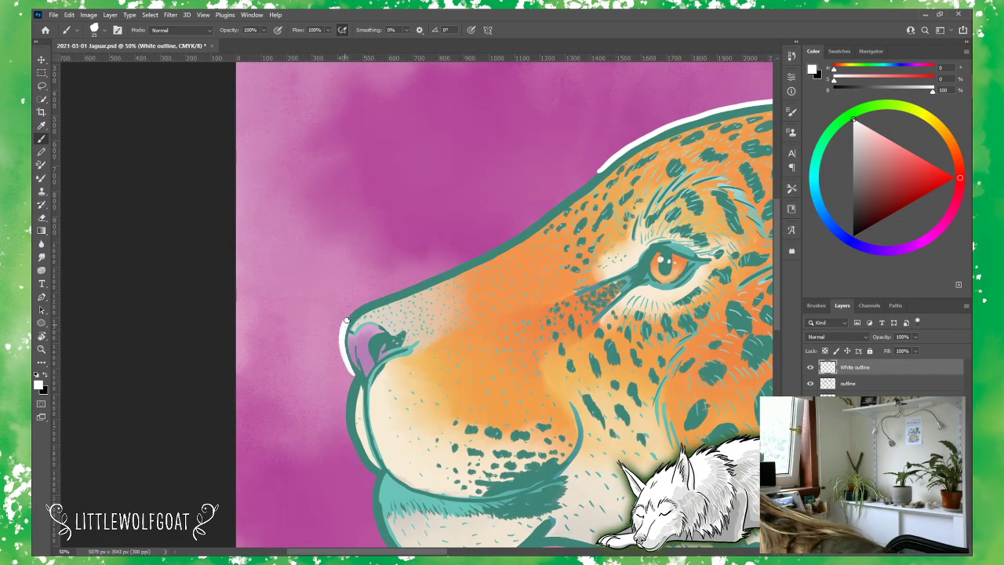
left_click_drag(346, 320, 358, 305)
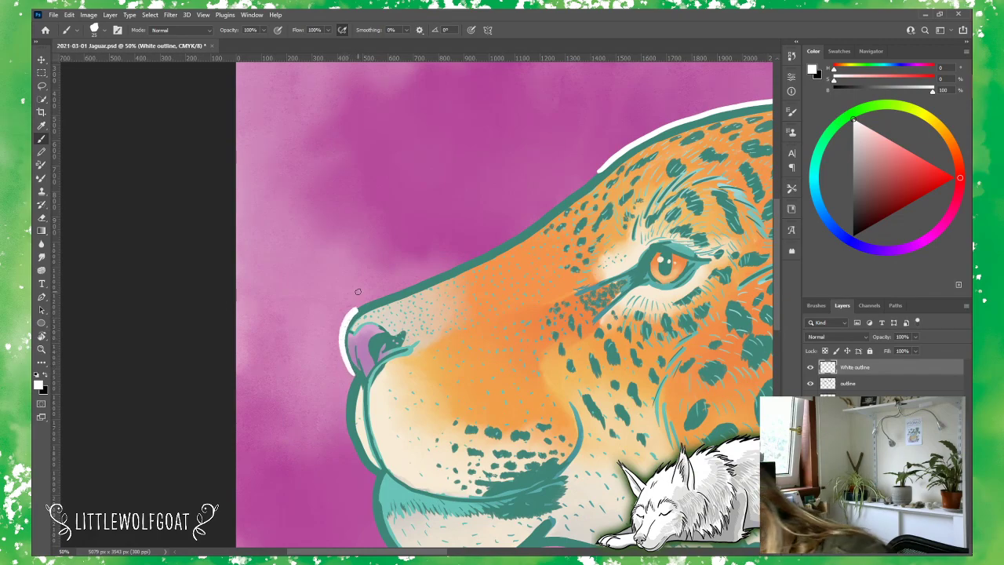
left_click(72, 15)
left_click(87, 27)
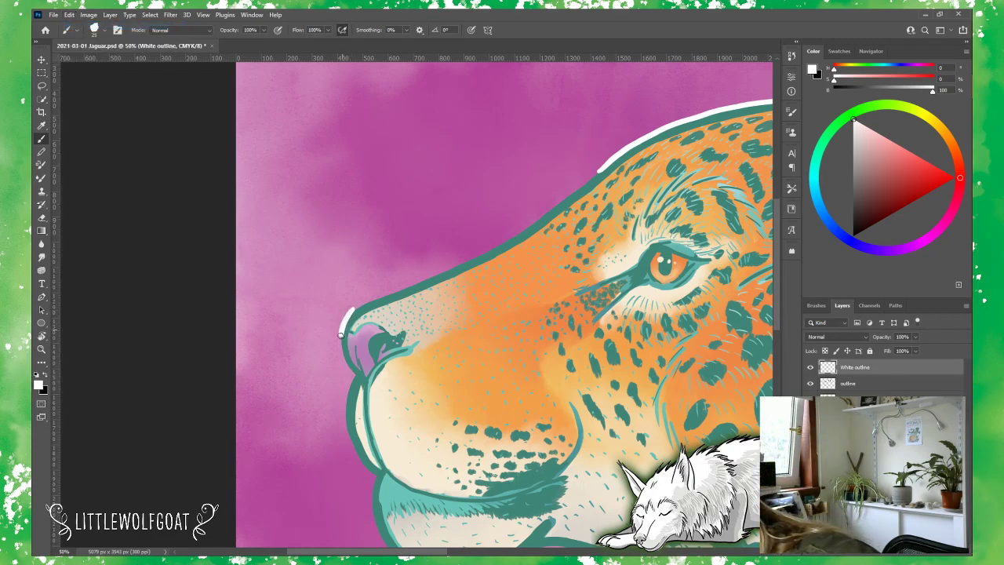
Step: Paint the white outline down the nose front, along the head edge and below the nose
left_click_drag(342, 357, 354, 379)
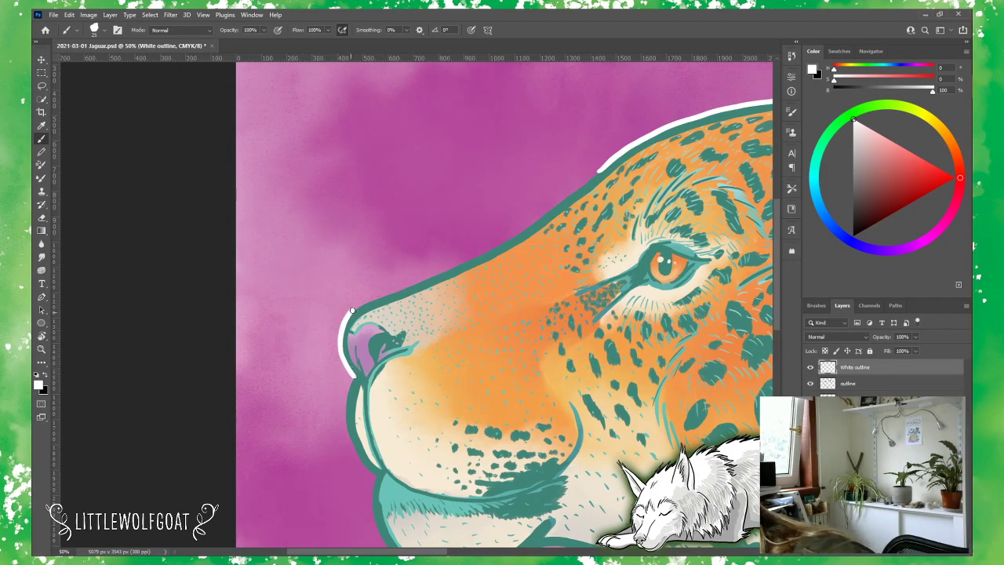
left_click_drag(385, 295, 450, 269)
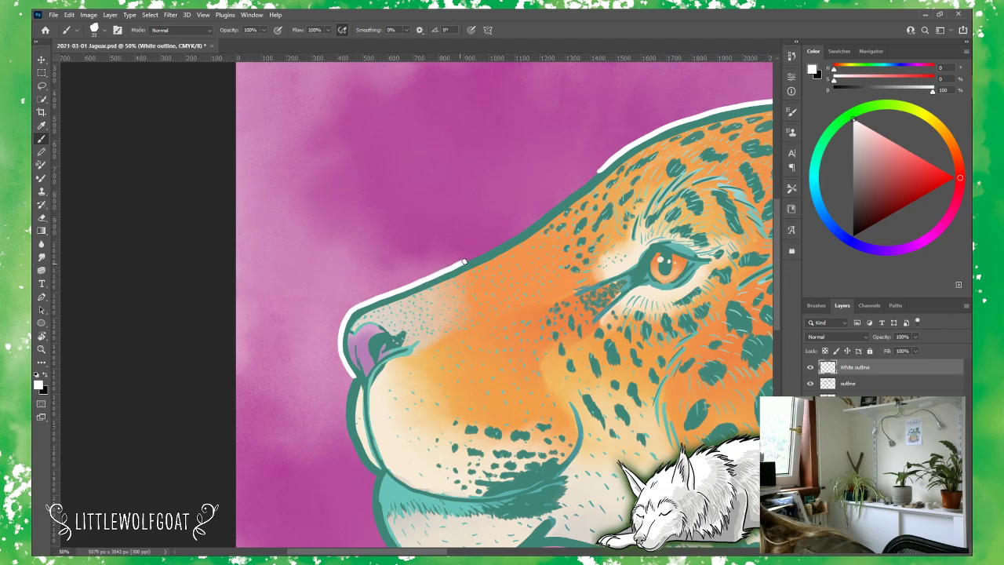
left_click_drag(506, 239, 640, 132)
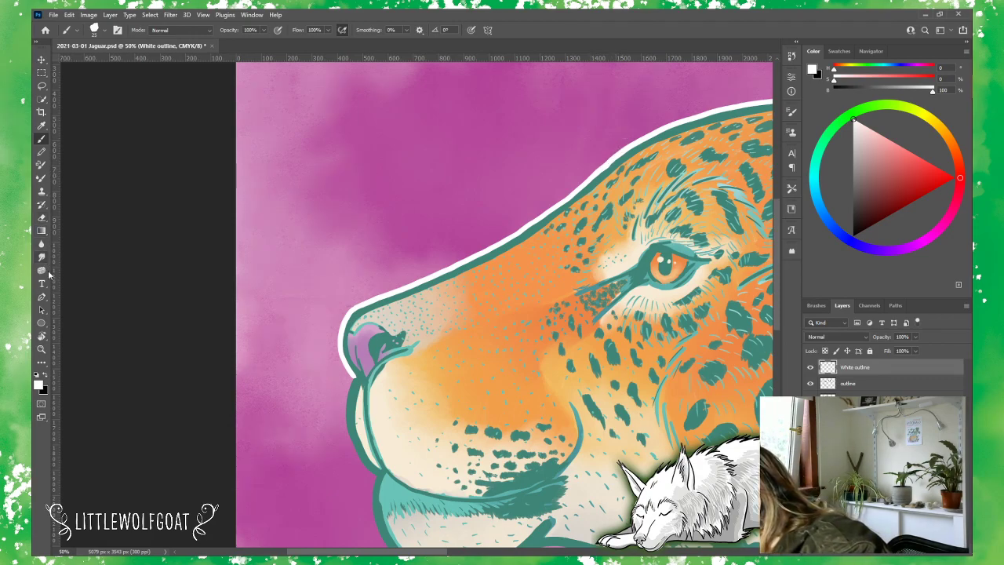
left_click(41, 218)
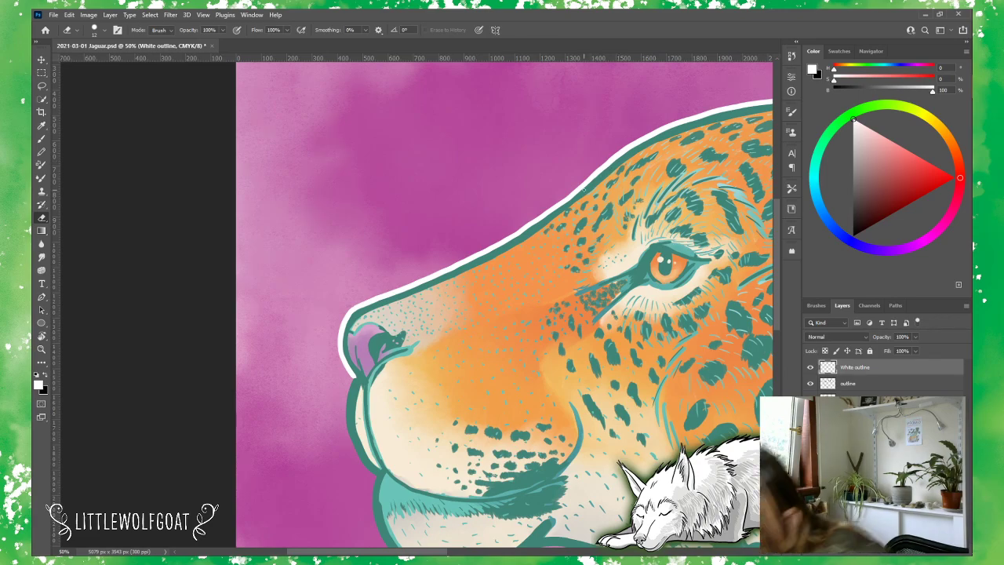
left_click(43, 141)
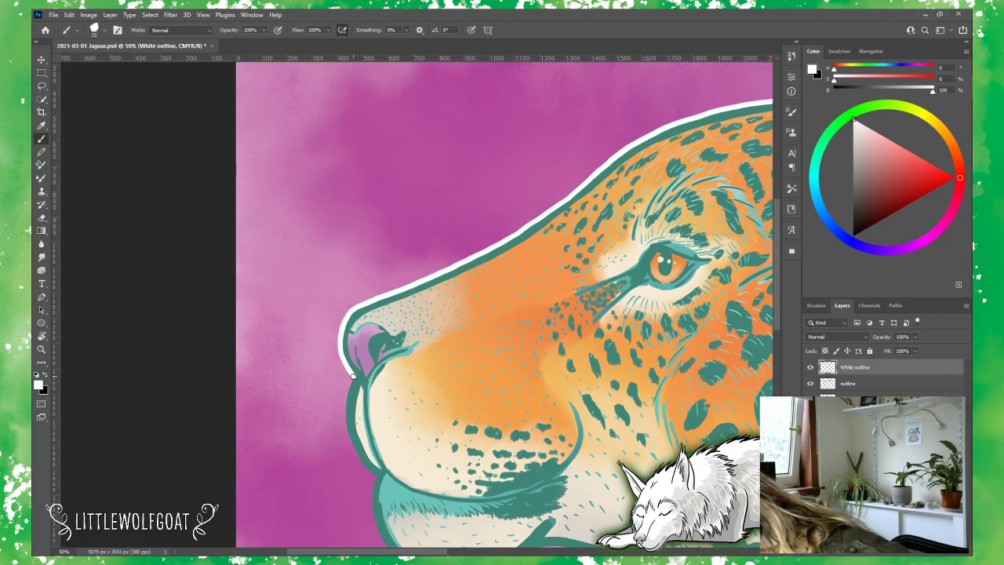
mouse_move(353, 377)
left_mouse_down()
mouse_move(346, 423)
mouse_move(370, 473)
left_mouse_up()
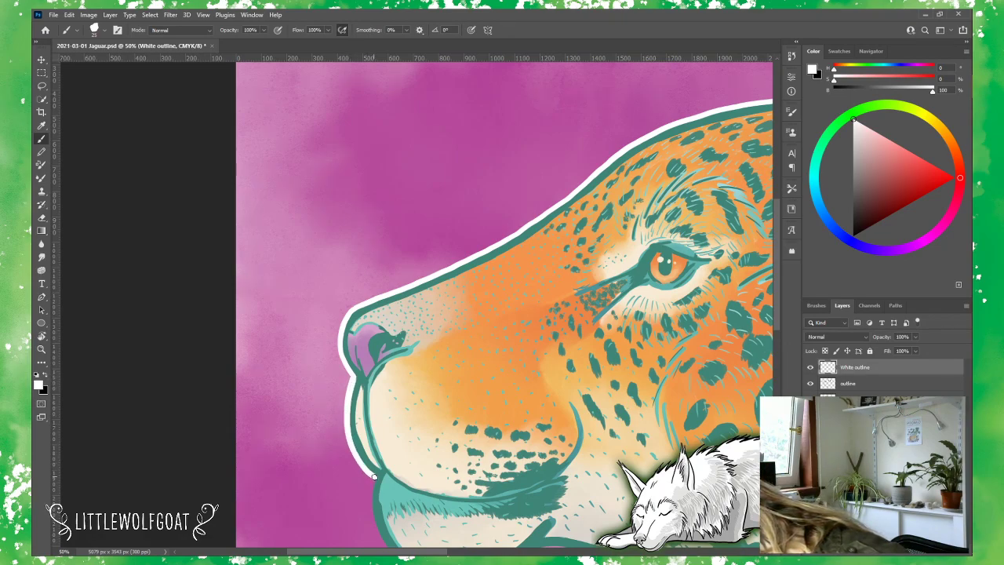
Step: Paint white strokes down the chin edge, under the chin and down the neck toward its bottom
scroll(777, 335, "down", 2)
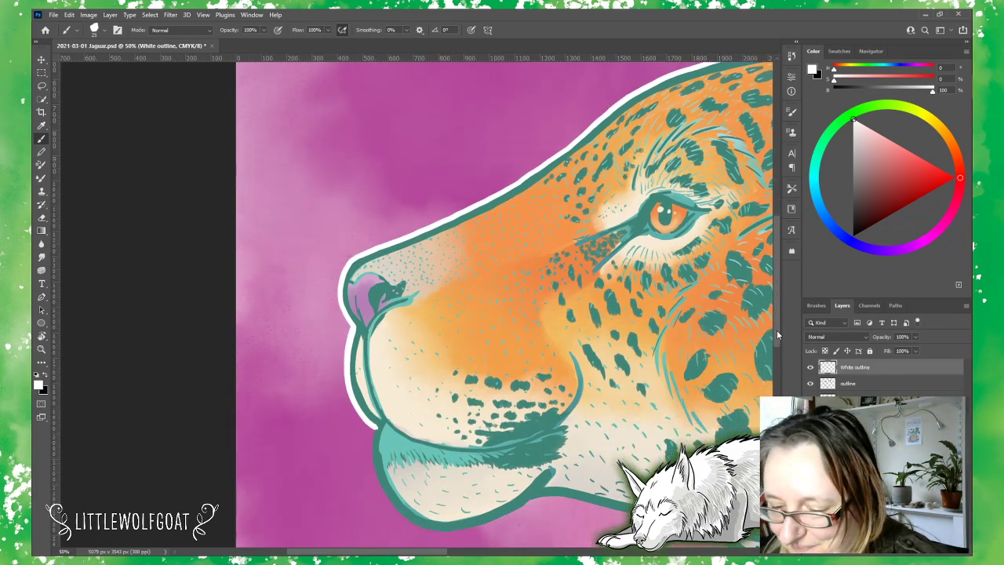
scroll(777, 335, "down", 5)
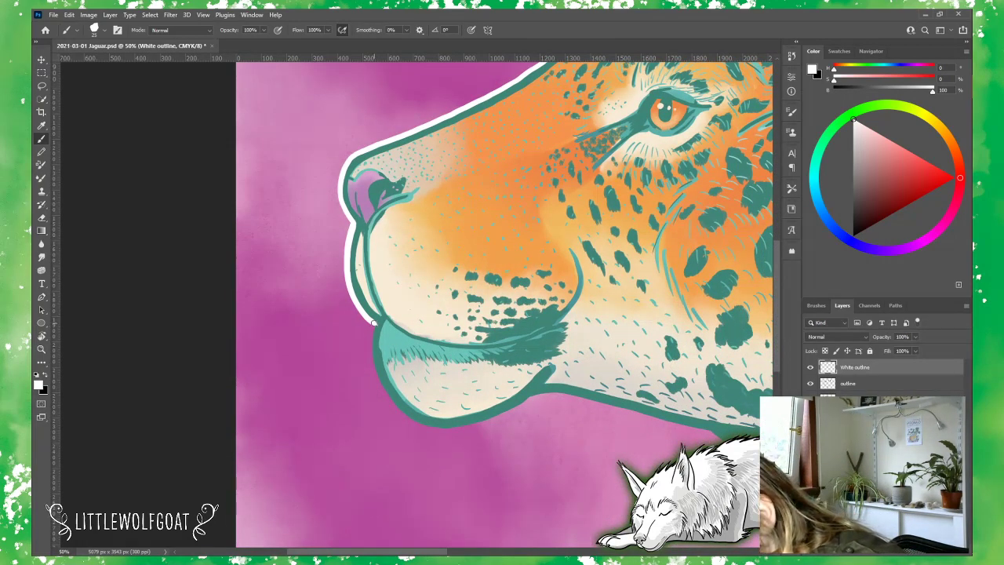
mouse_move(374, 325)
left_mouse_down()
mouse_move(385, 392)
mouse_move(419, 423)
mouse_move(461, 427)
mouse_move(529, 396)
left_mouse_up()
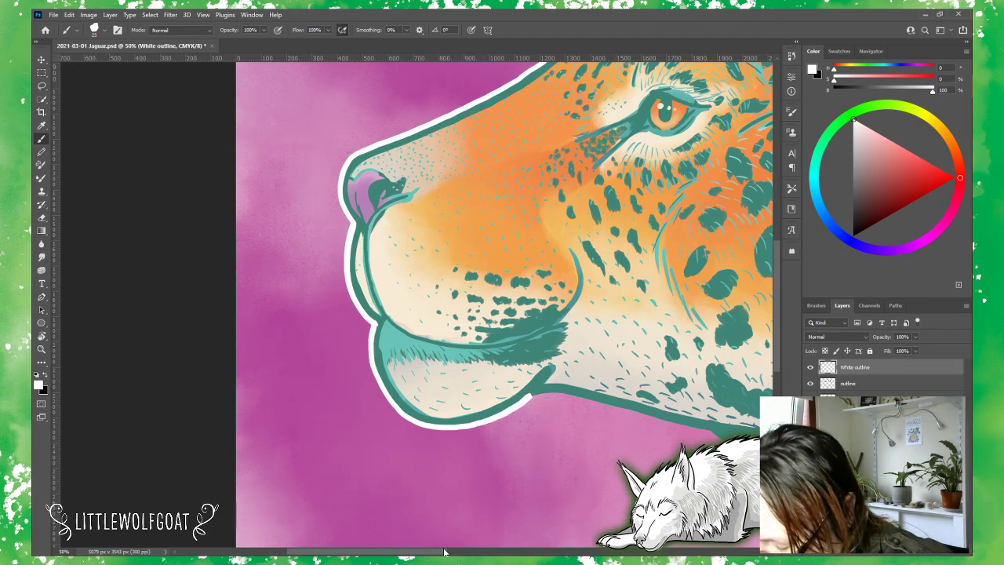
scroll(485, 497, "right", 5)
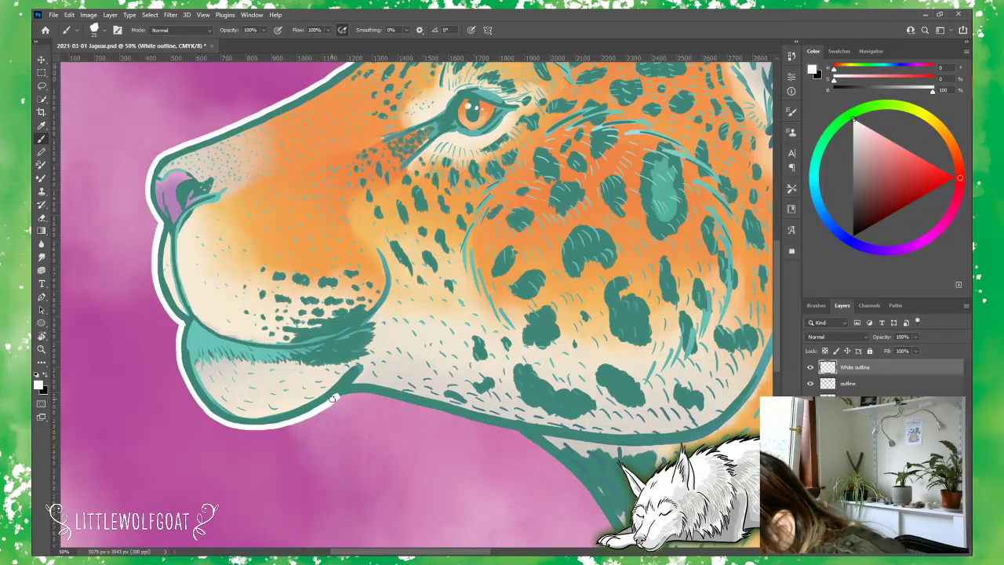
left_click_drag(343, 394, 519, 432)
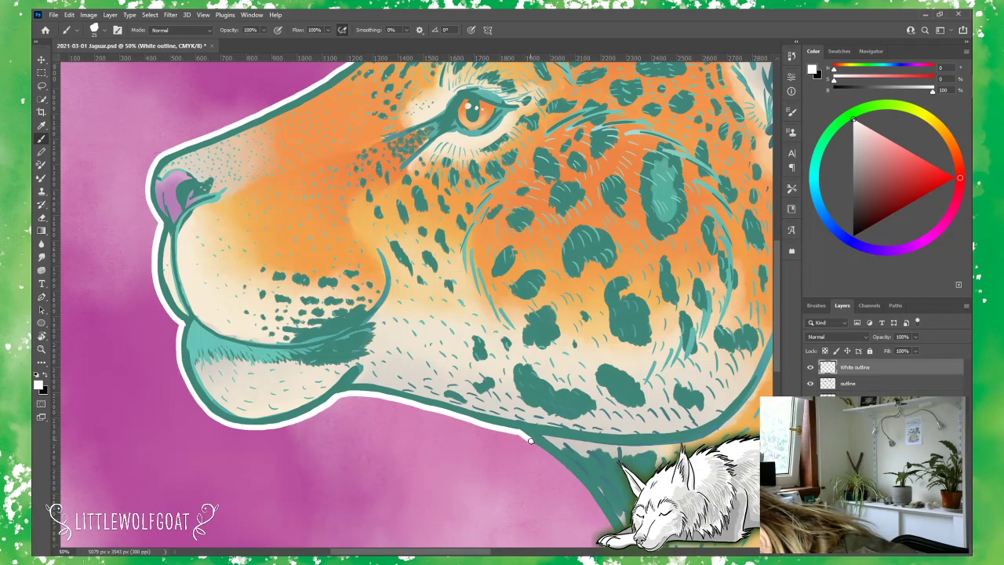
mouse_move(531, 441)
left_mouse_down()
mouse_move(571, 470)
mouse_move(613, 531)
left_mouse_up()
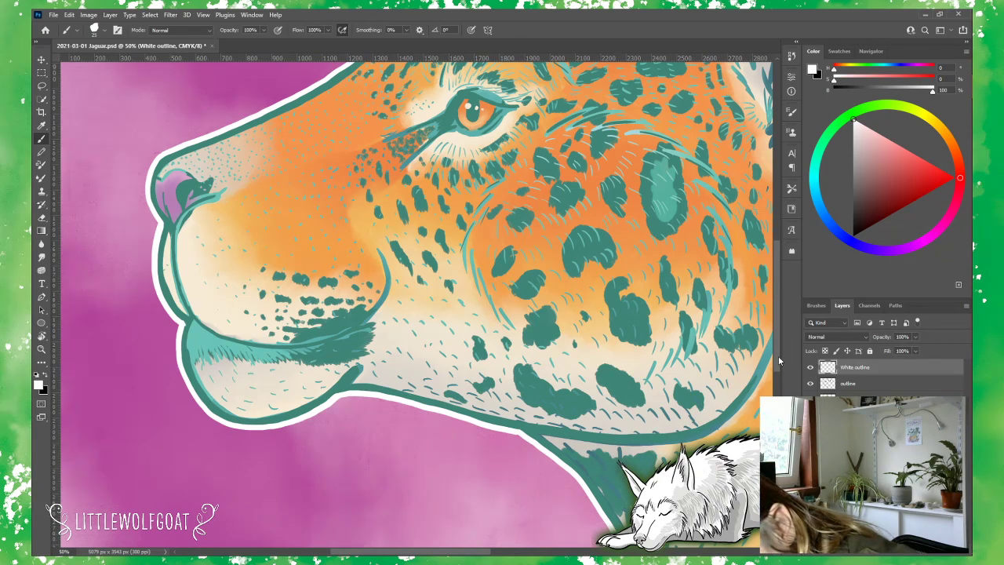
left_click_drag(778, 355, 777, 394)
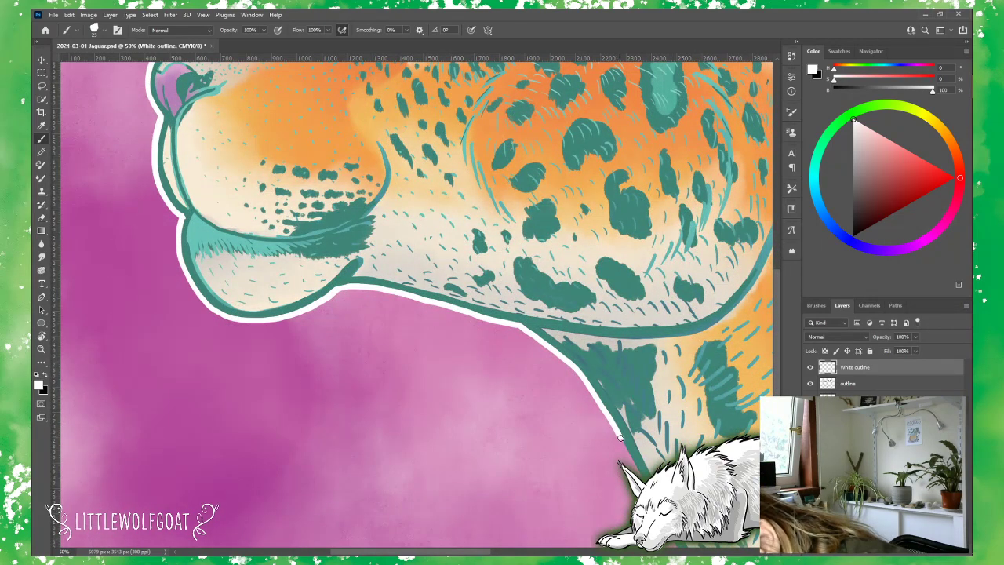
left_click_drag(619, 437, 638, 474)
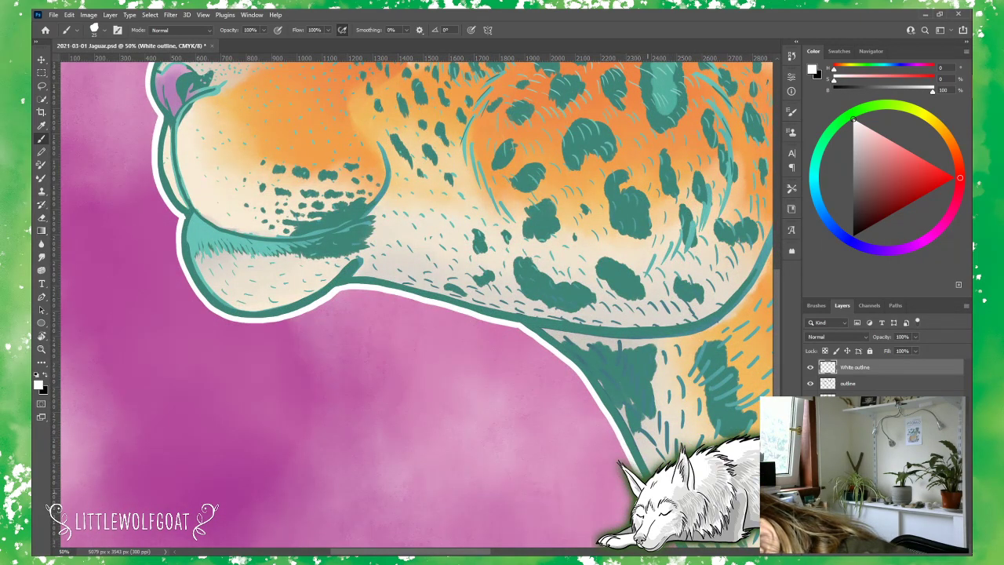
left_click_drag(777, 378, 777, 416)
left_click_drag(673, 432, 680, 446)
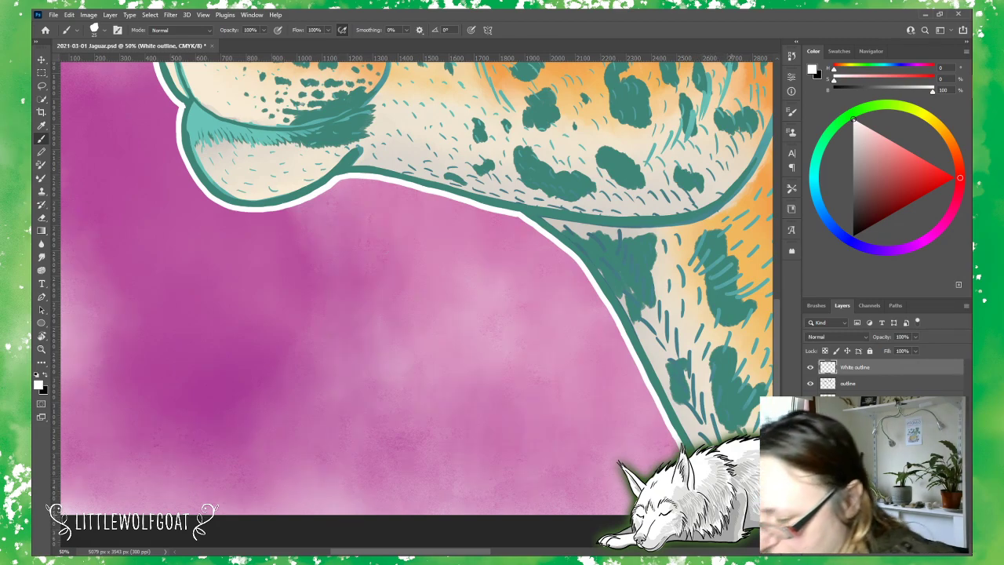
Step: Use View > Fit on Screen to see the whole jaguar, then select the background test layer
left_click(202, 15)
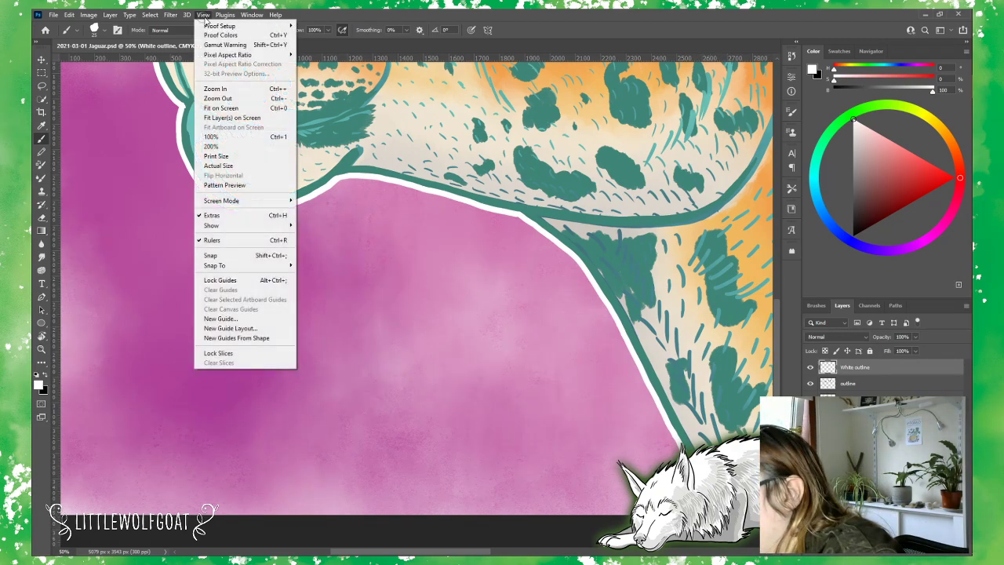
left_click(224, 107)
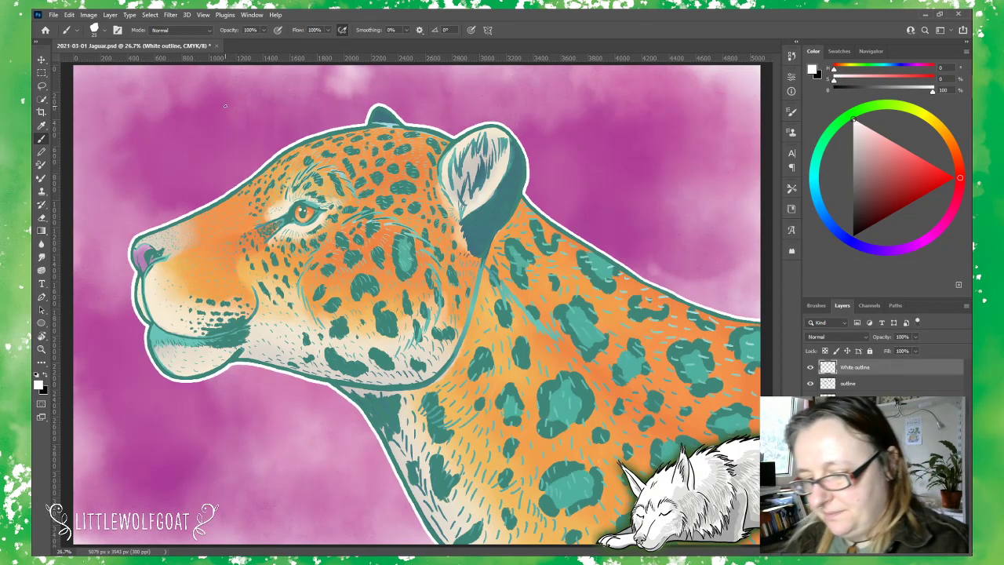
left_click(855, 414)
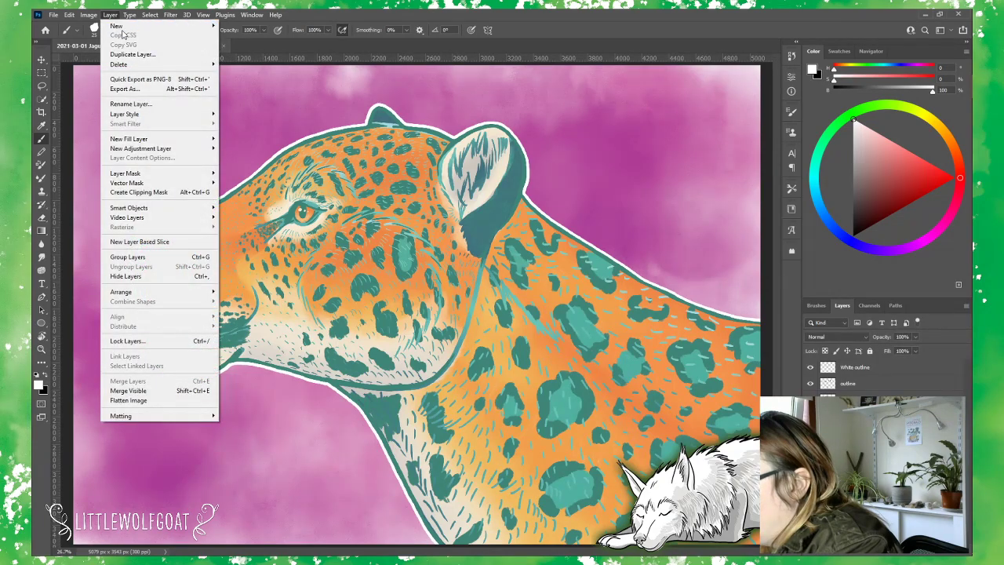
Step: Create a new layer named 'Splatter' via Layer > New > Layer
mouse_move(116, 25)
left_click(247, 27)
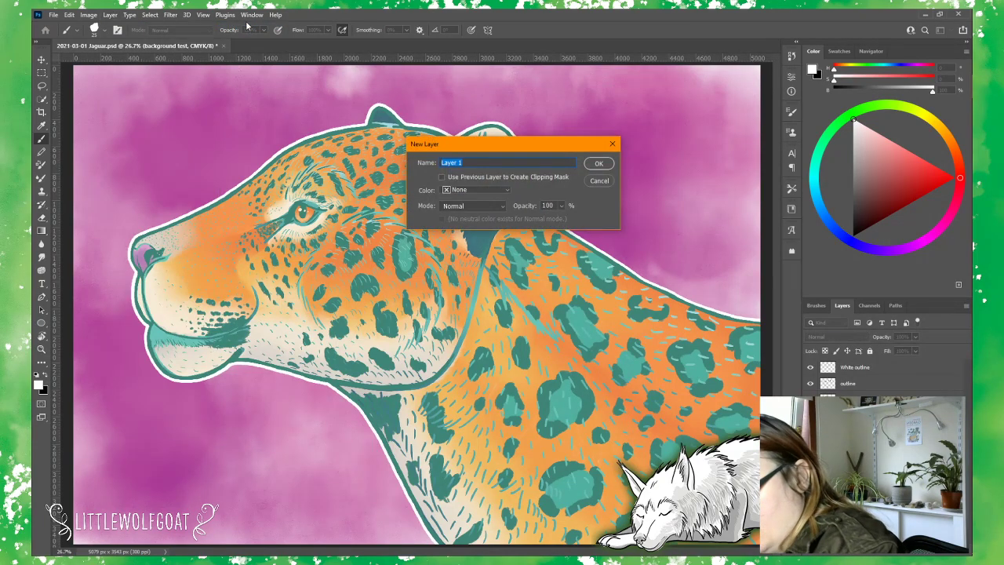
left_click(474, 162)
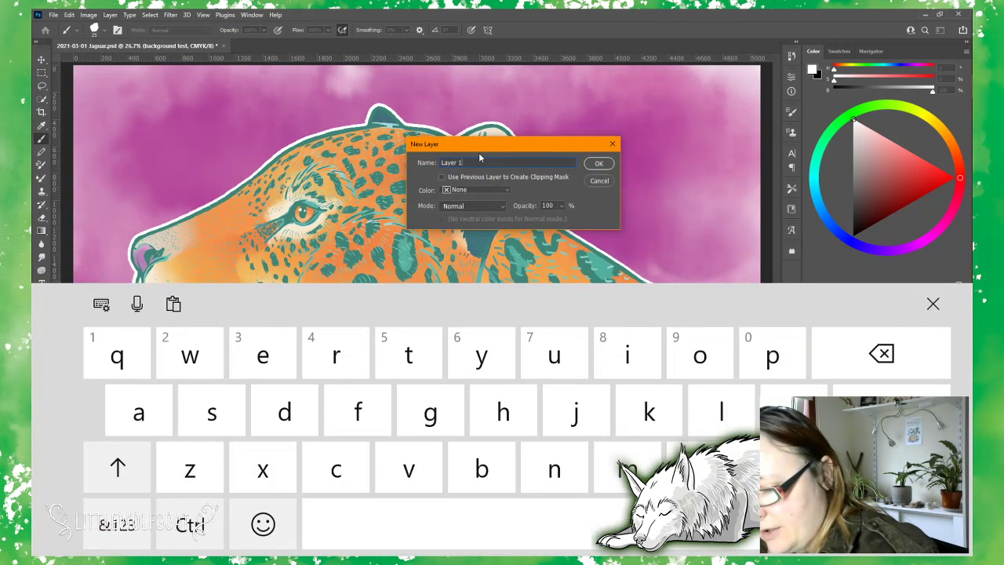
key("BackSpace")
key("BackSpace")
key("BackSpace")
key("BackSpace")
key("BackSpace")
key("BackSpace")
key("BackSpace")
type("S")
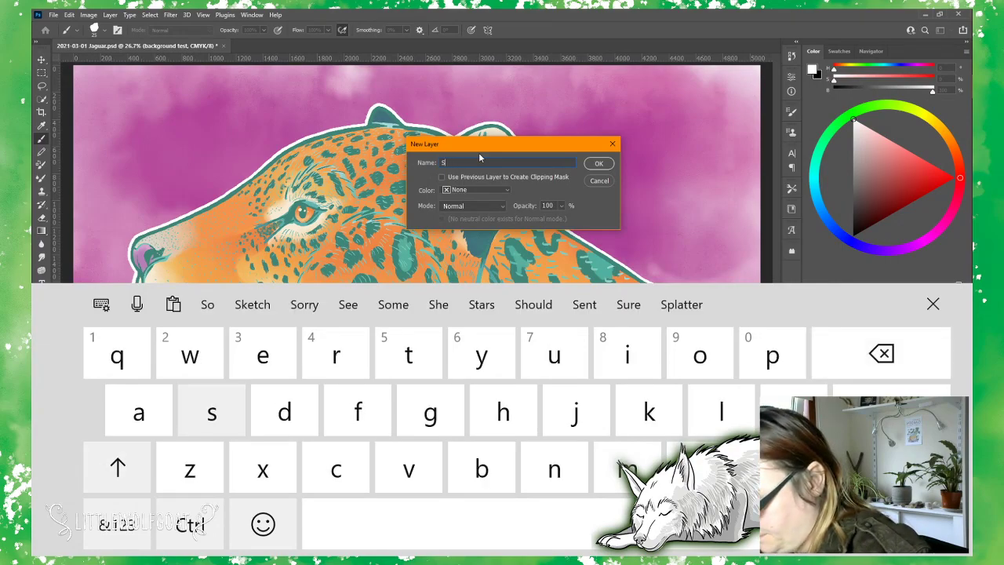
type("pla")
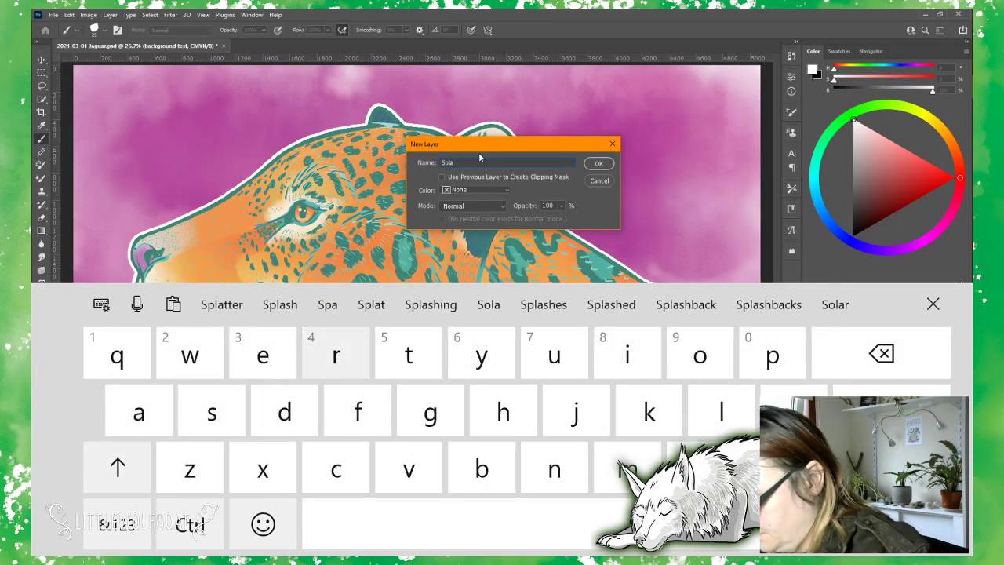
type("tter")
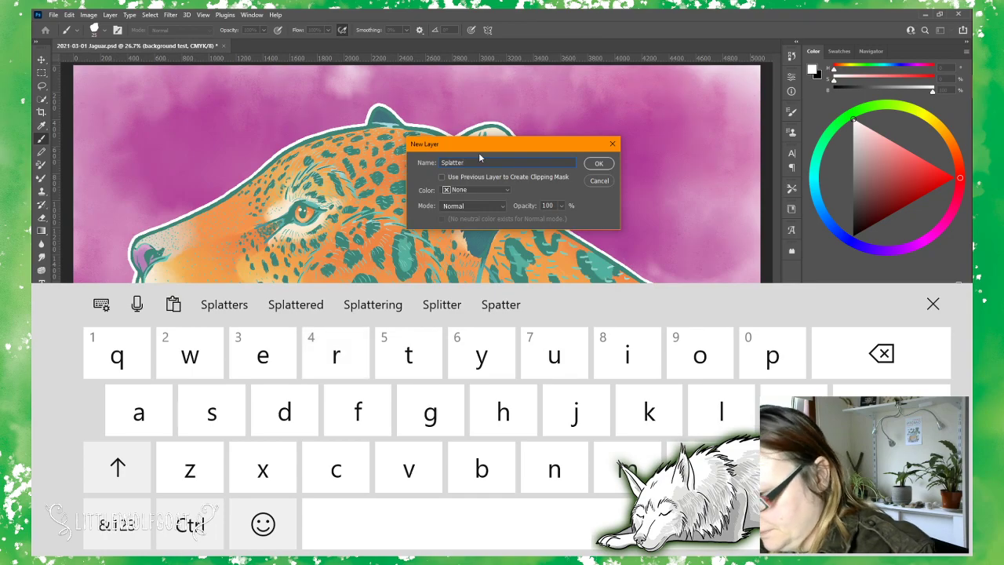
left_click(601, 164)
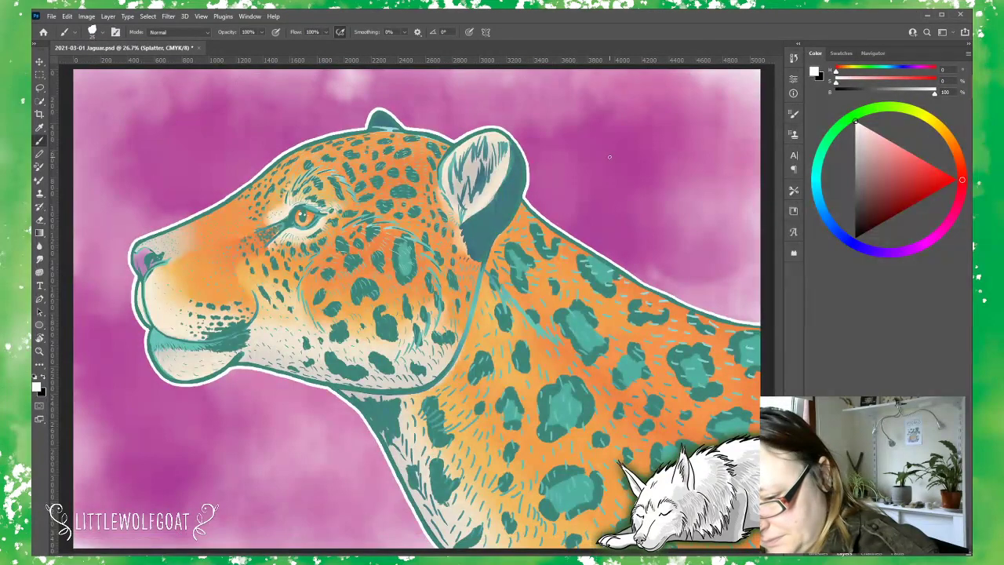
Step: Expand the Layers panel and browse Kyle's Spatter Brushes in the spatter_brushes folder
left_click(847, 553)
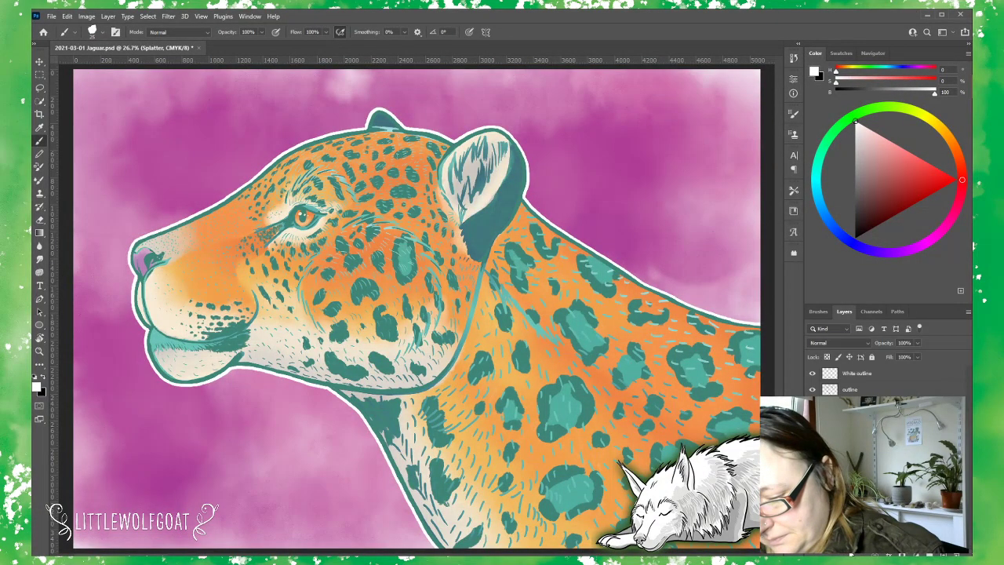
left_click(77, 34)
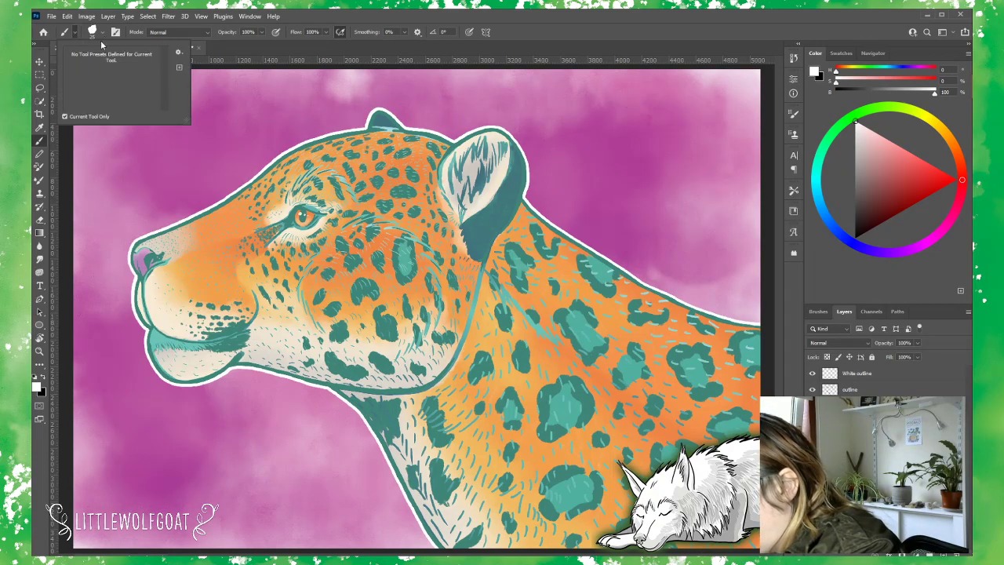
left_click(103, 33)
left_click(104, 33)
left_click(48, 176)
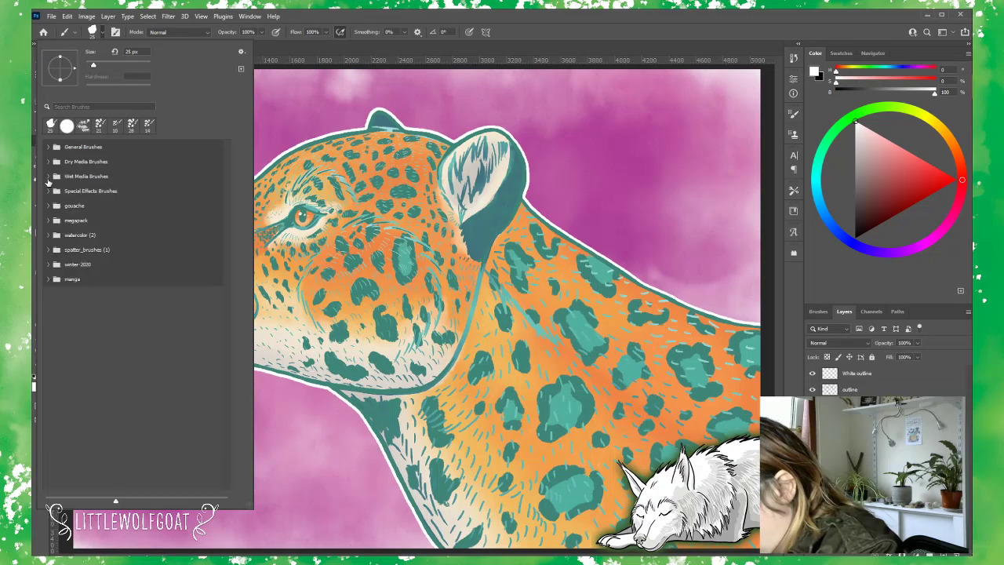
left_click(48, 249)
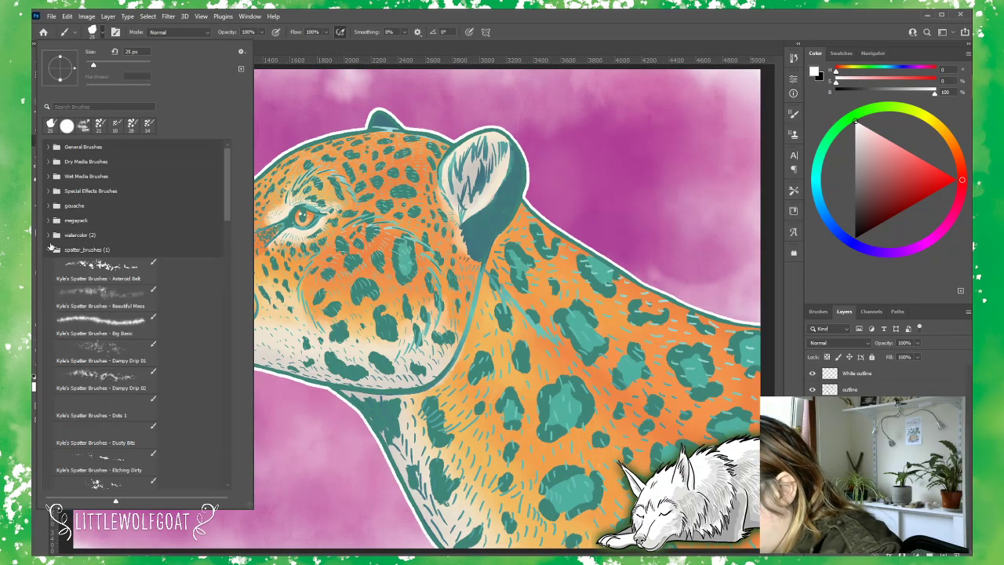
mouse_move(230, 220)
left_mouse_down()
mouse_move(227, 478)
mouse_move(236, 224)
left_mouse_up()
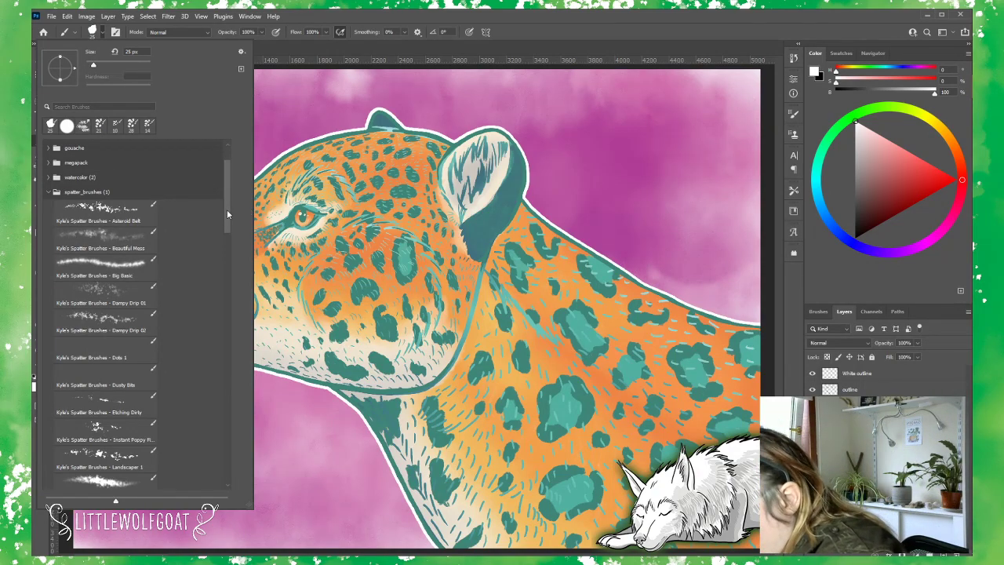
left_click_drag(226, 210, 238, 442)
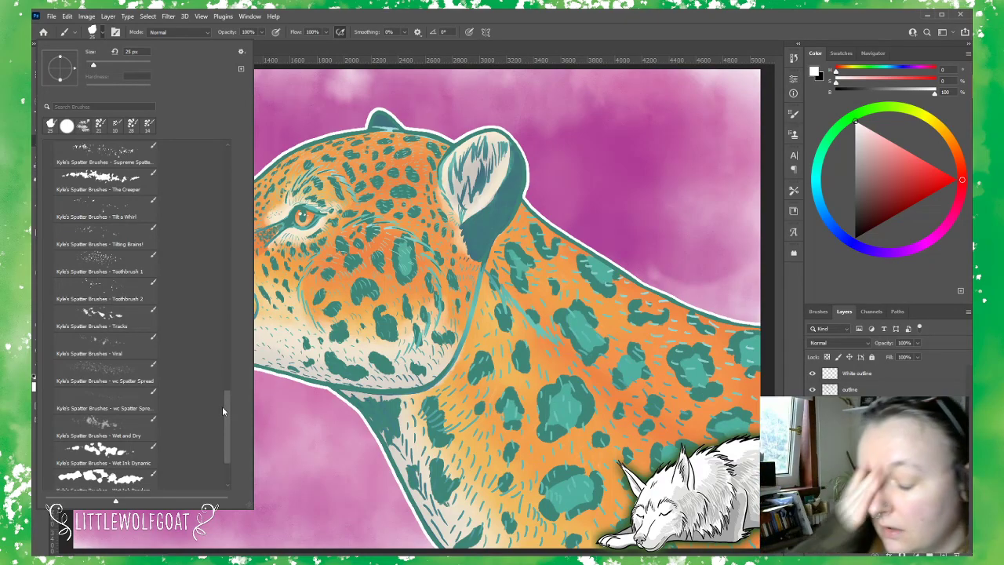
Step: Hide the jaguar's colour layers, the teal outline and the white outline
key("Escape")
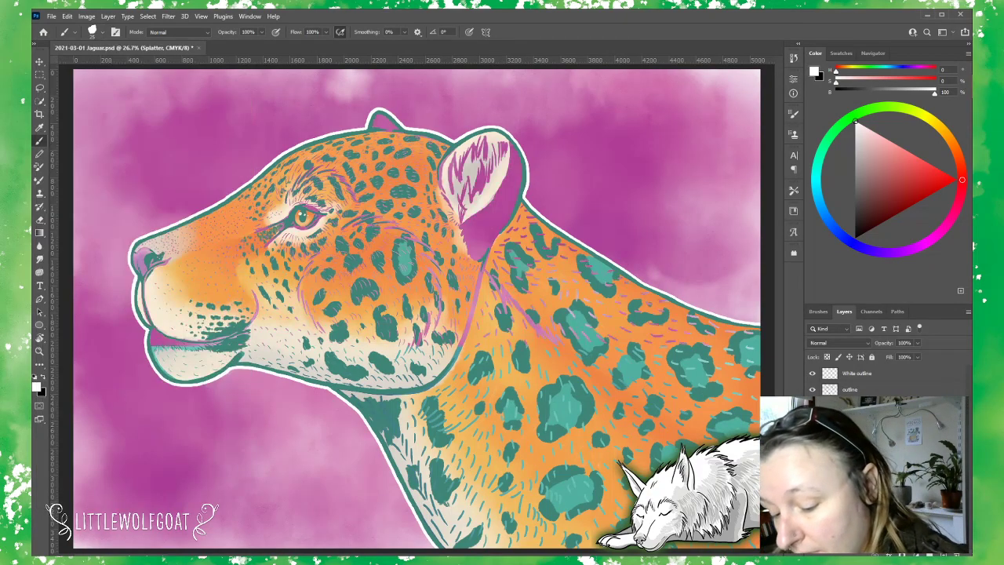
left_click(812, 405)
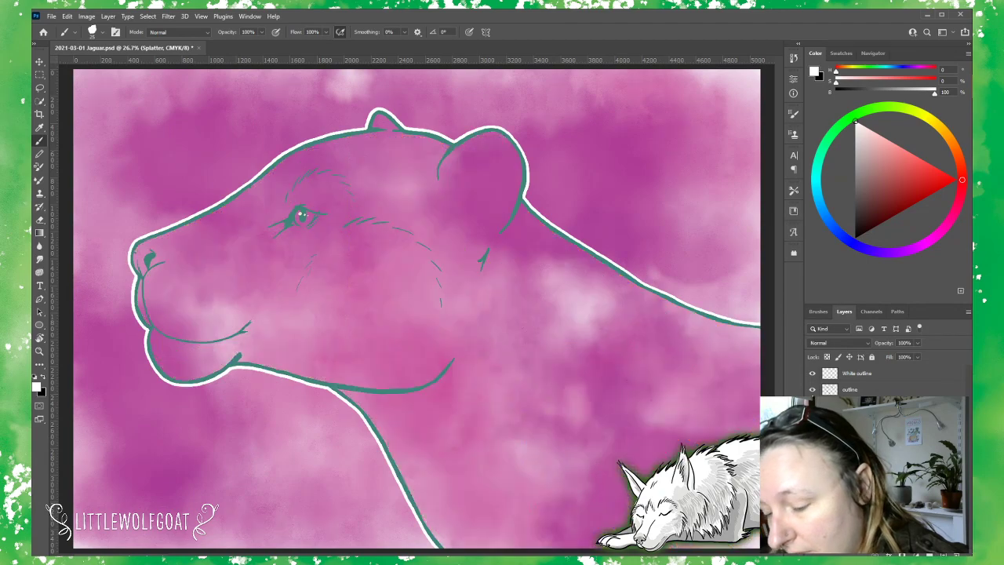
left_click(812, 389)
left_click(812, 374)
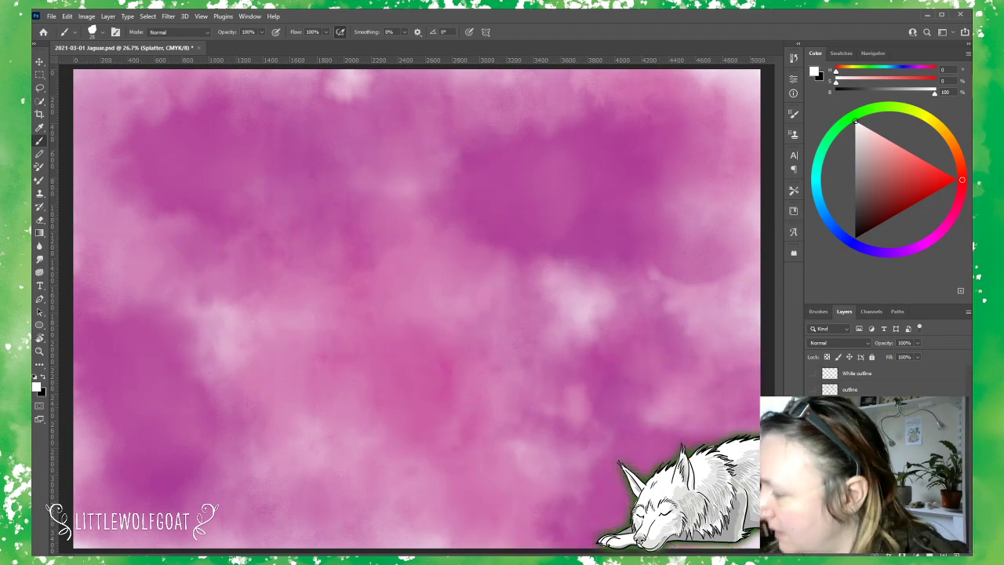
Step: Test the Wet and Dry spatter brush across the canvas middle, then undo it
left_click(96, 32)
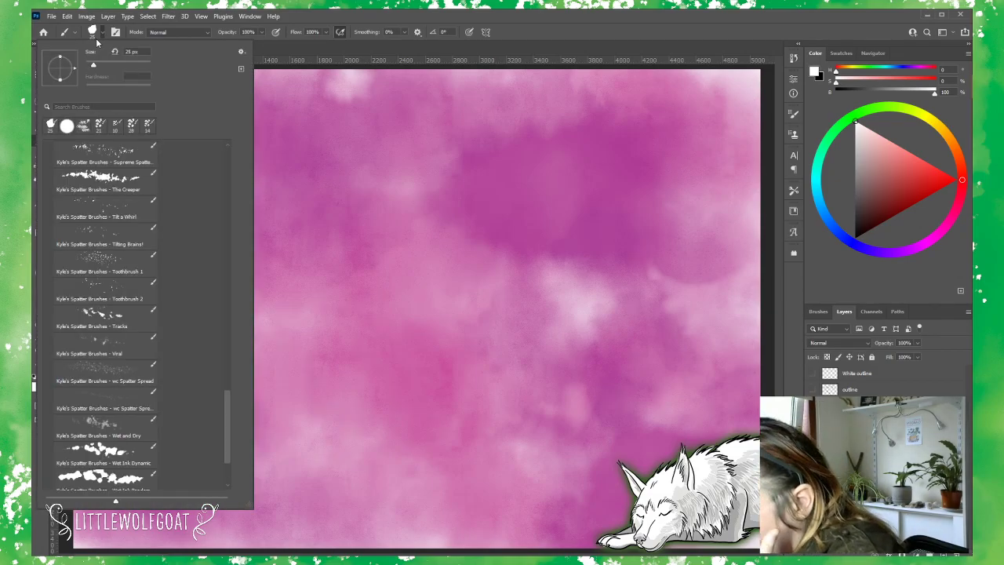
scroll(231, 409, "down", 3)
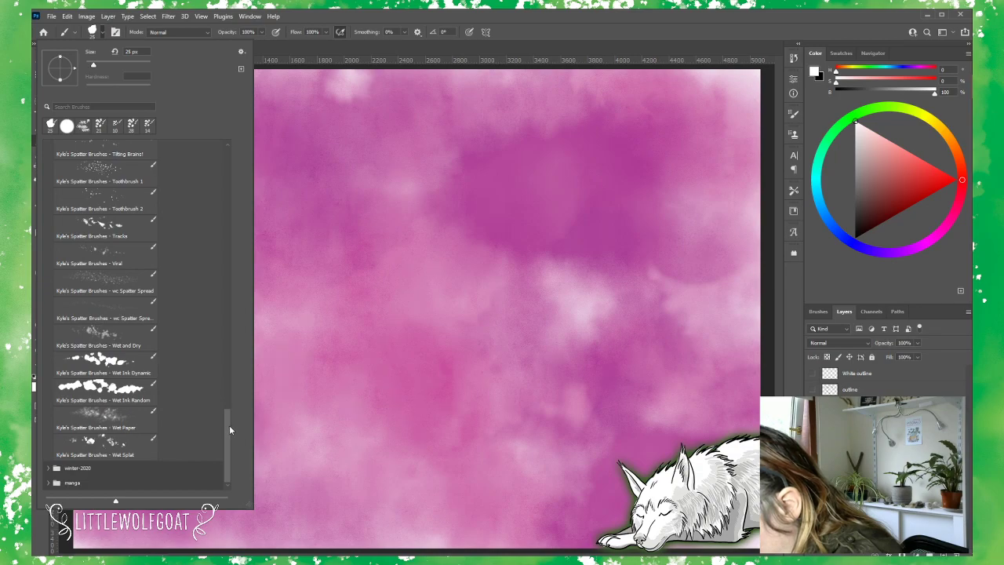
left_click(133, 338)
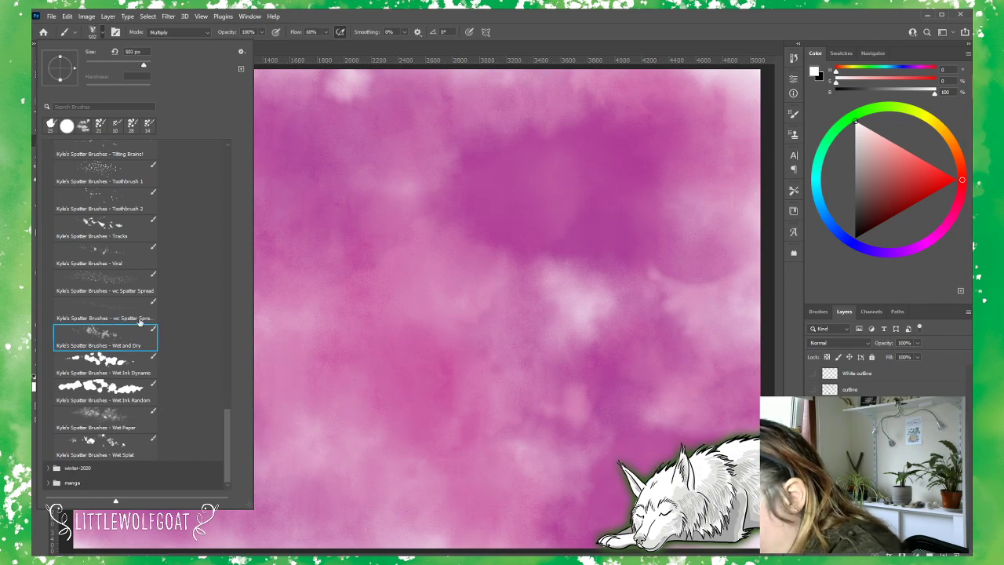
mouse_move(392, 339)
left_mouse_down()
mouse_move(450, 305)
mouse_move(443, 343)
mouse_move(516, 304)
mouse_move(508, 327)
mouse_move(608, 312)
left_mouse_up()
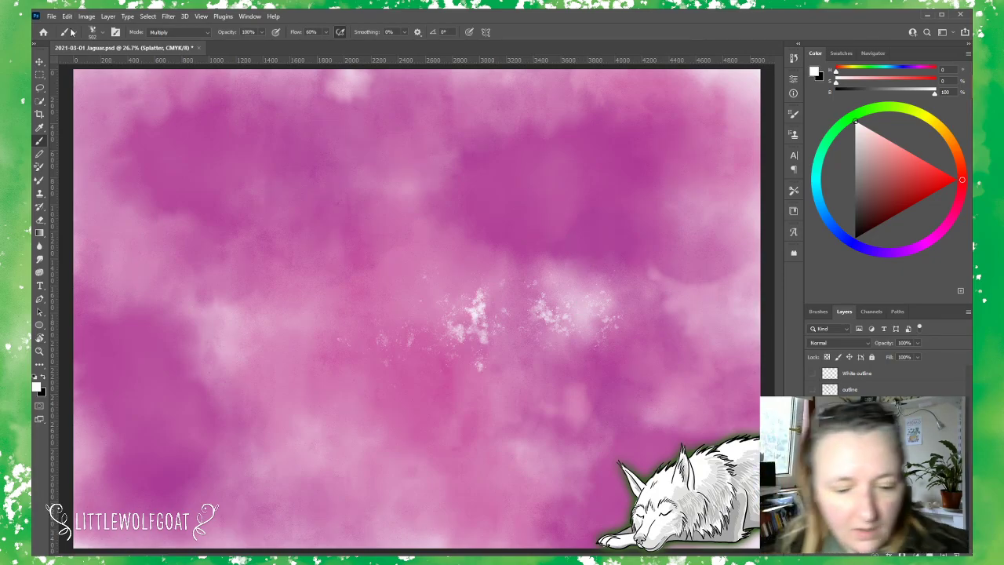
key("ctrl+z")
key("ctrl+z")
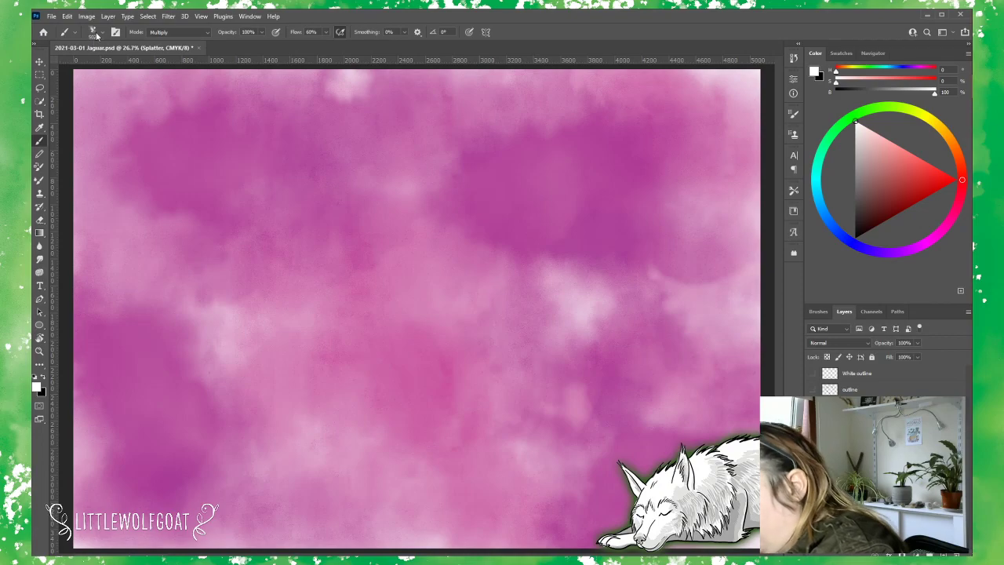
Step: Pick the Toothbrush 2 spatter brush and dab small white splatter around the canvas centre
left_click(99, 33)
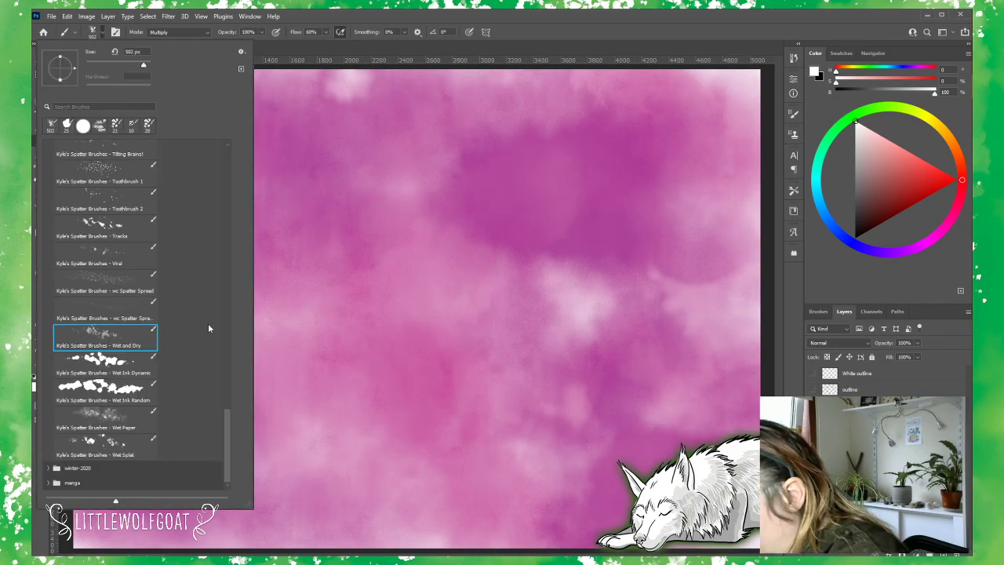
scroll(230, 416, "up", 2)
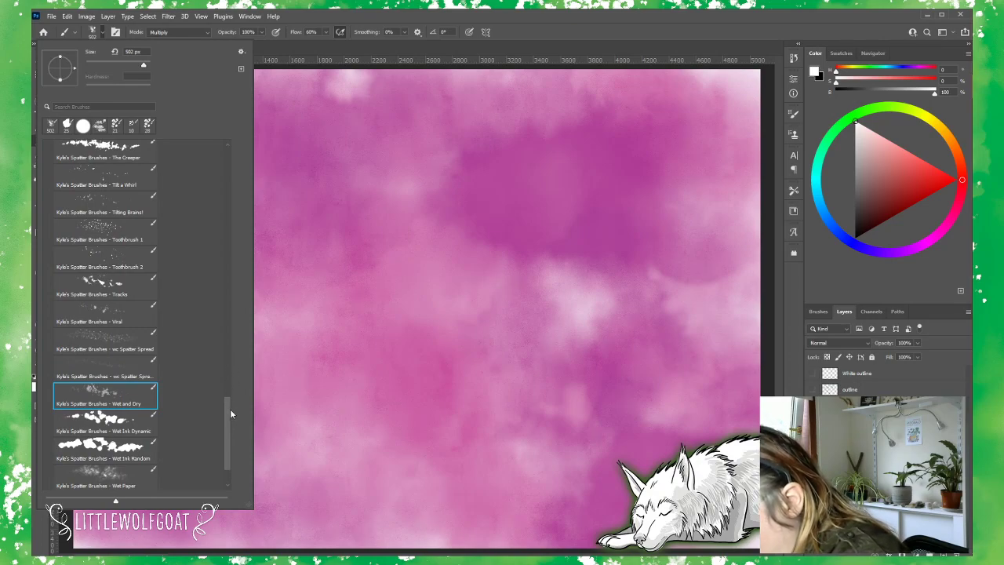
scroll(230, 408, "up", 2)
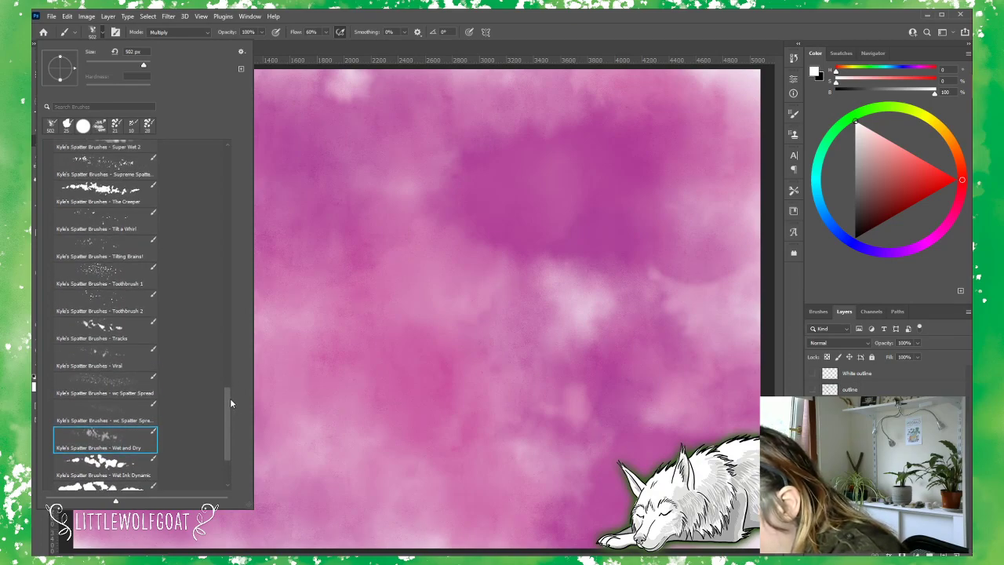
scroll(230, 398, "up", 1)
left_click(112, 313)
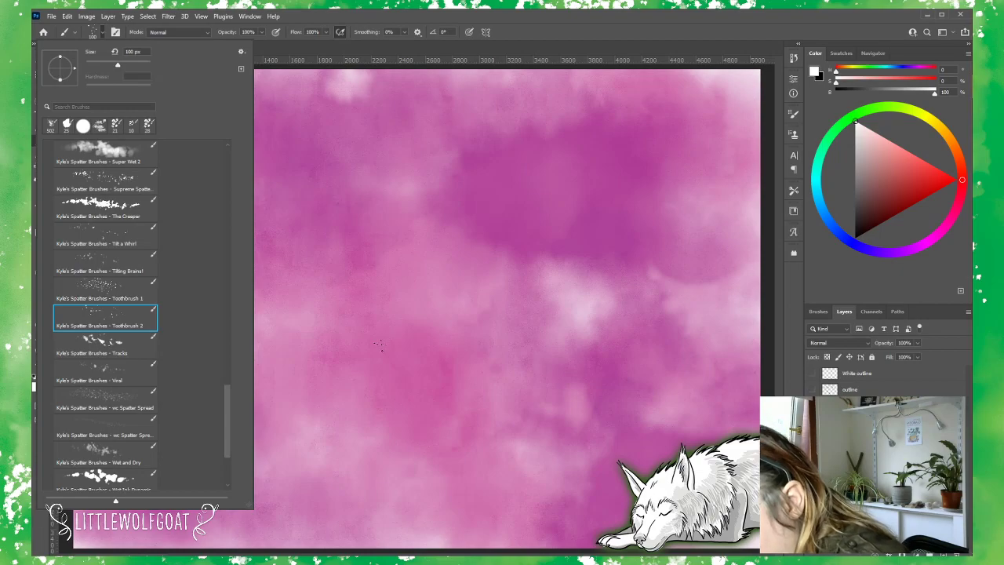
left_click(389, 247)
left_click(351, 280)
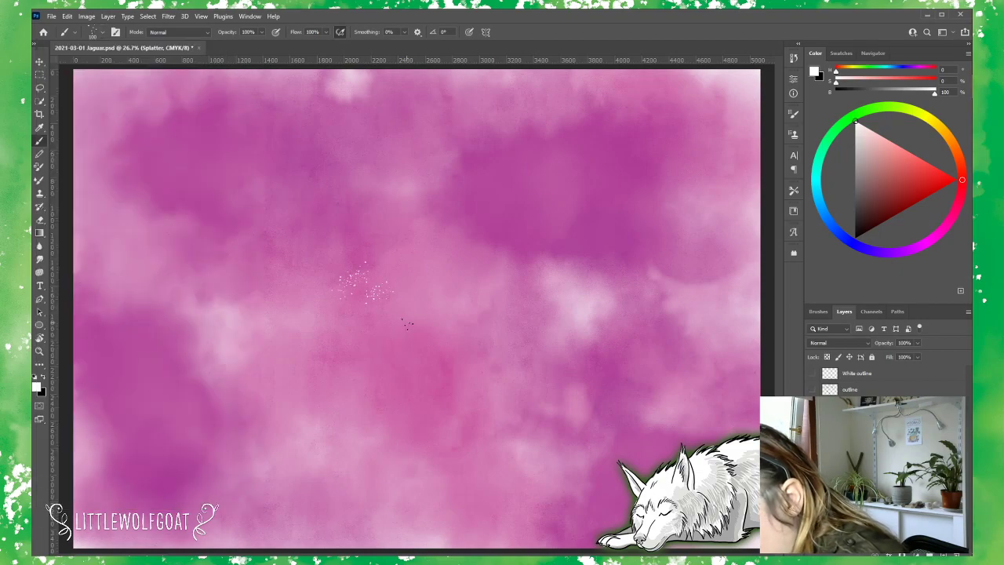
left_click(419, 318)
mouse_move(444, 268)
left_mouse_down()
mouse_move(467, 261)
mouse_move(587, 272)
left_mouse_up()
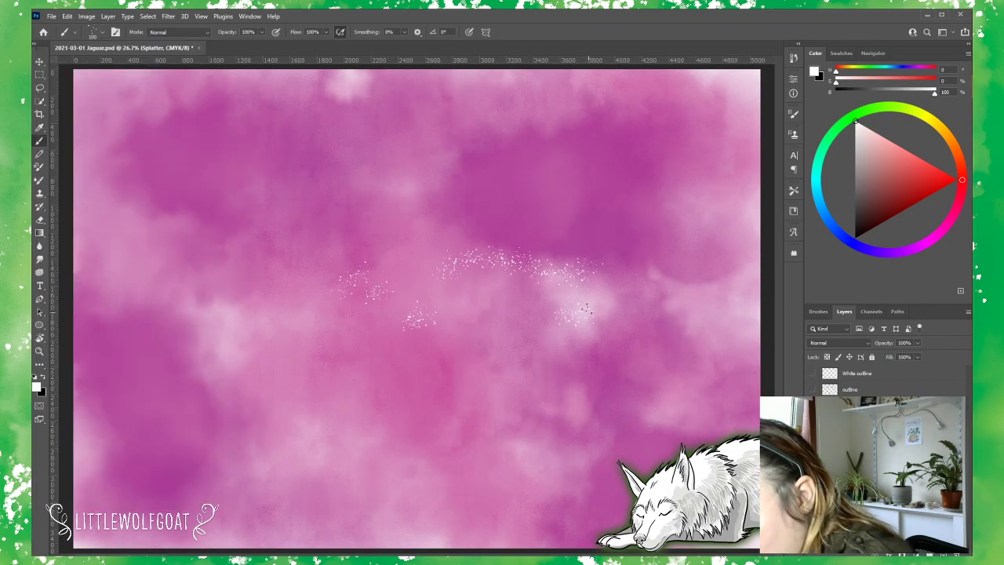
Step: Resize the brush to 412 px and add large white splatter clusters above centre and lower right
left_click(97, 32)
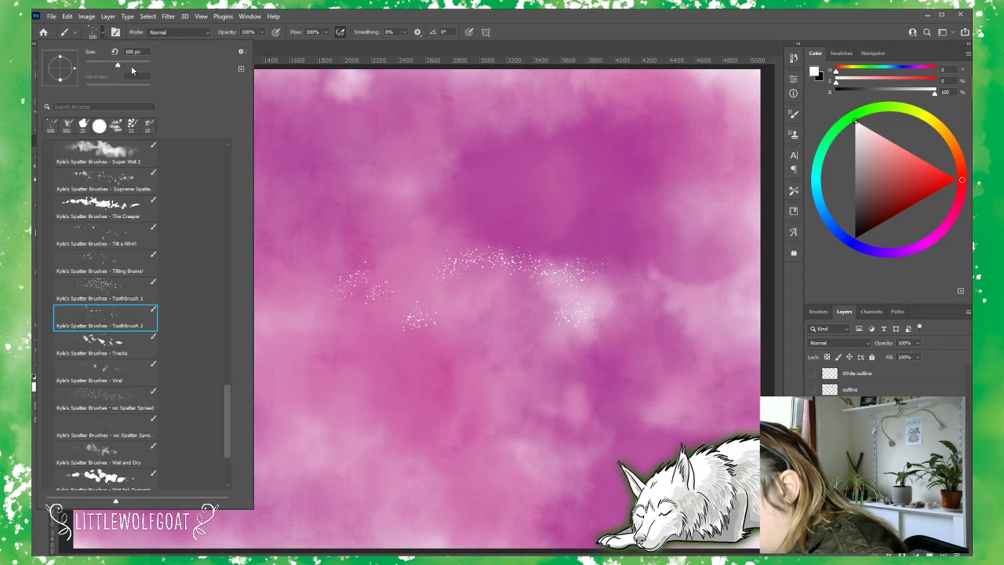
type("412")
key("Return")
left_click(405, 208)
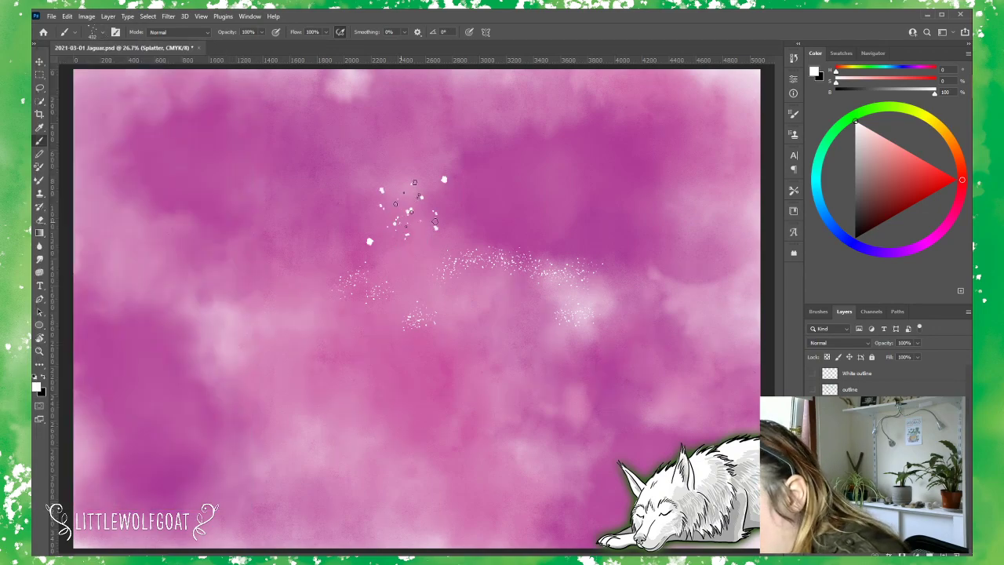
left_click(500, 183)
left_click(505, 297)
left_click_drag(588, 295, 627, 258)
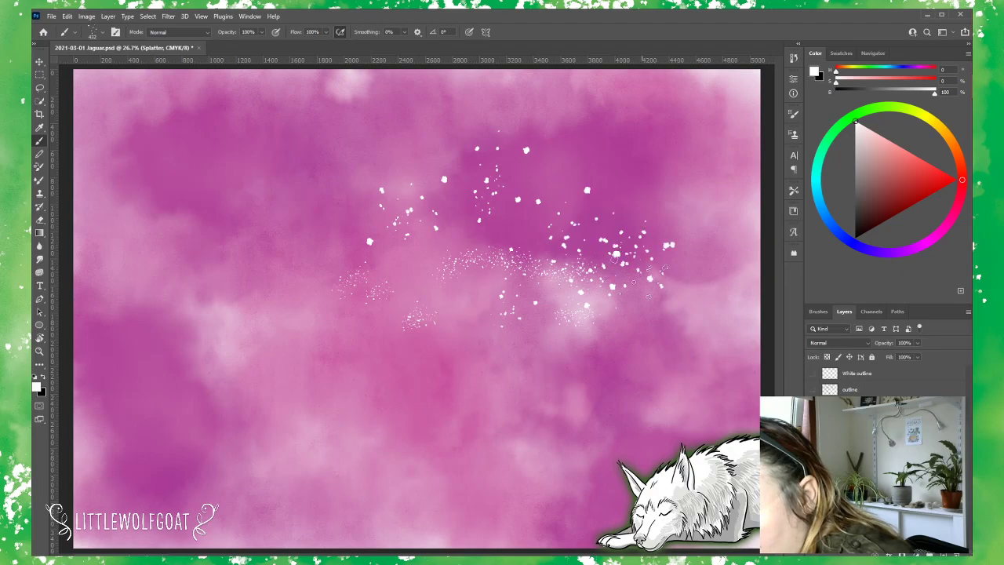
left_click(632, 394)
left_click(659, 401)
Step: Reselect the Toothbrush 2 brush in the brush presets
left_click(97, 33)
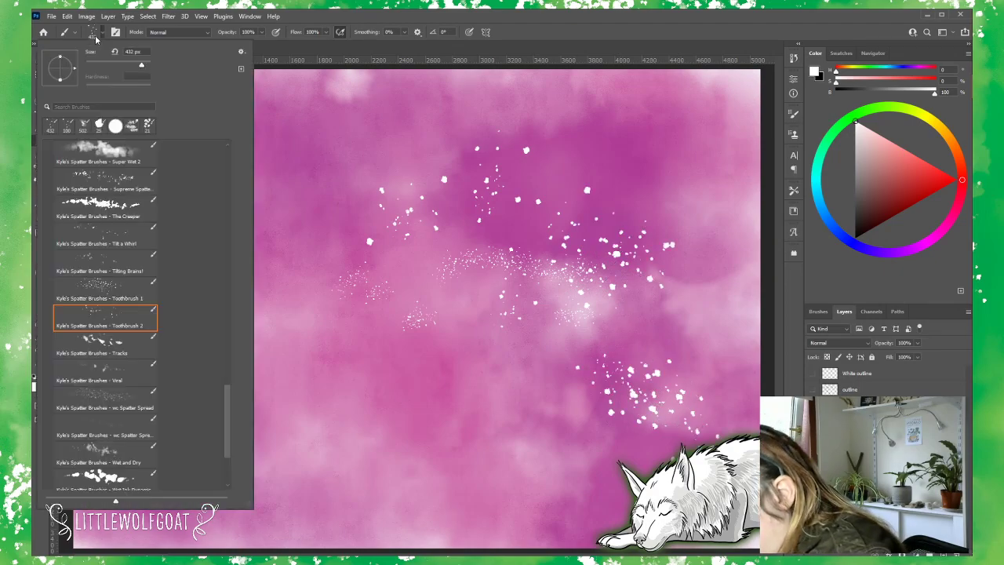
double_click(120, 325)
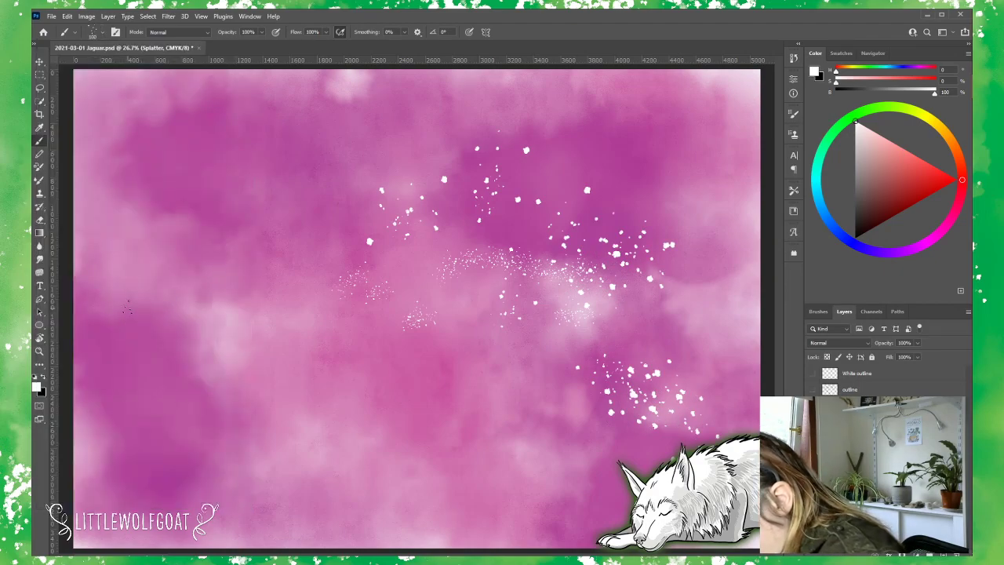
left_click(97, 32)
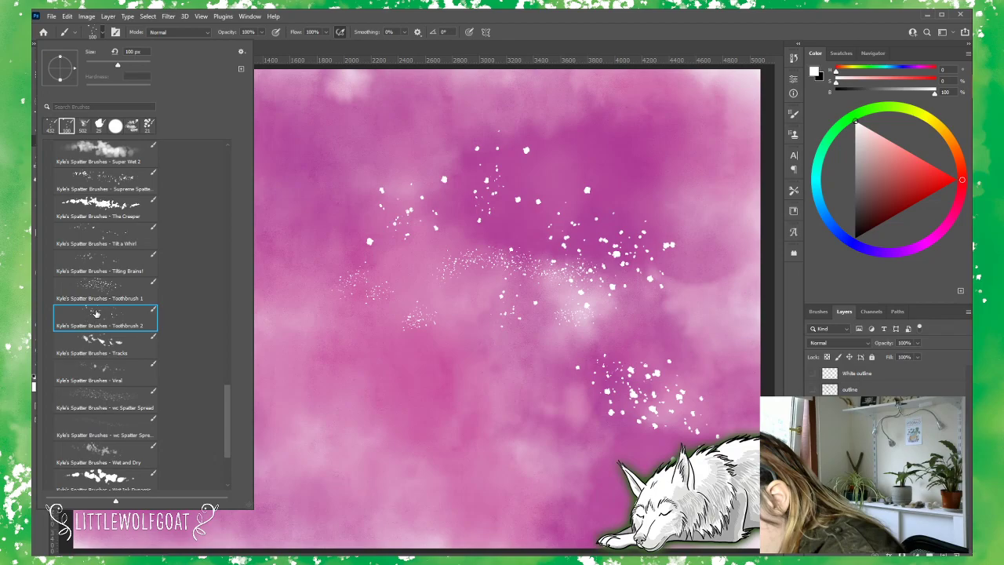
Step: Rename the Toothbrush 2 brush by adding an asterisk to the start of its name
right_click(142, 321)
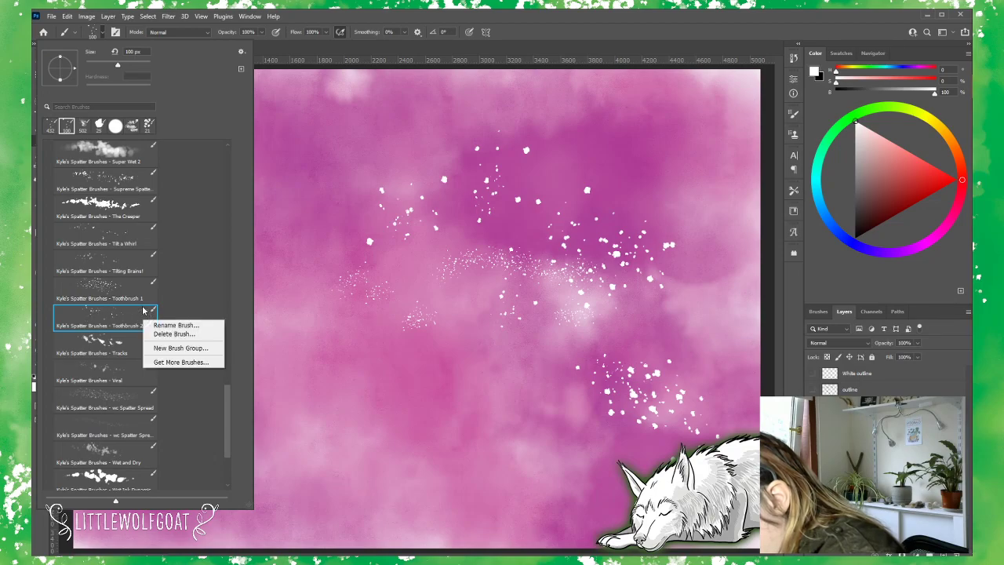
left_click(195, 321)
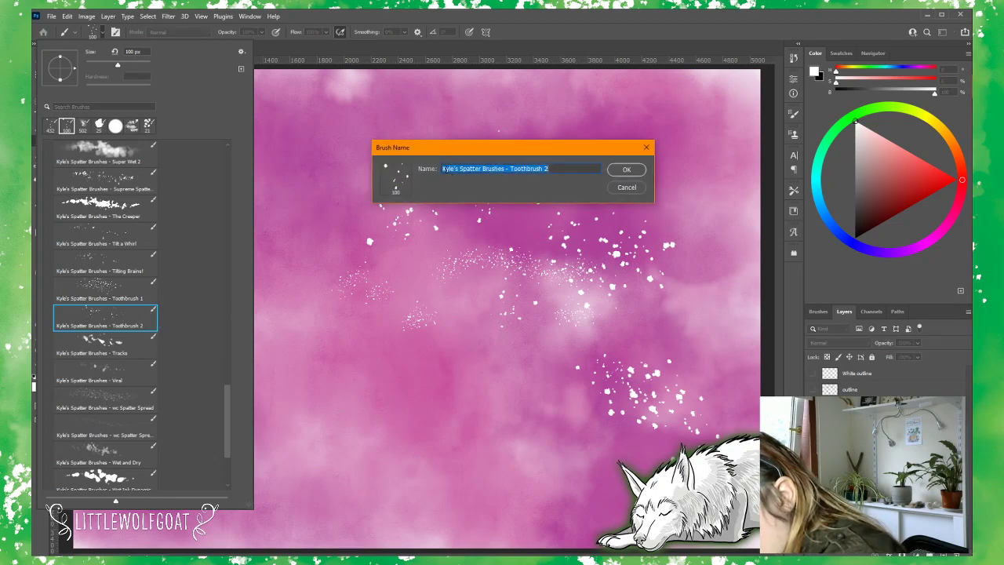
left_click(452, 164)
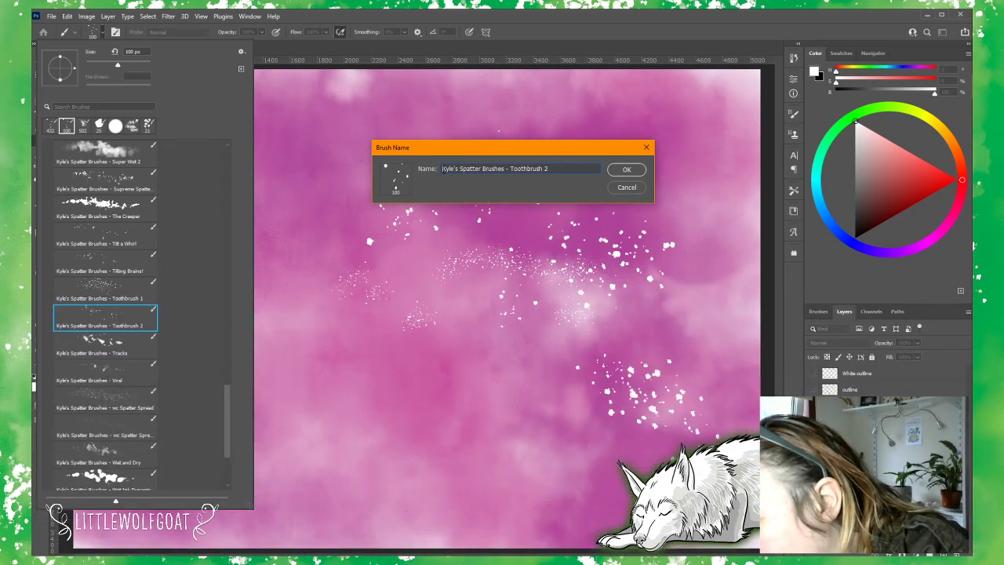
left_click(446, 159)
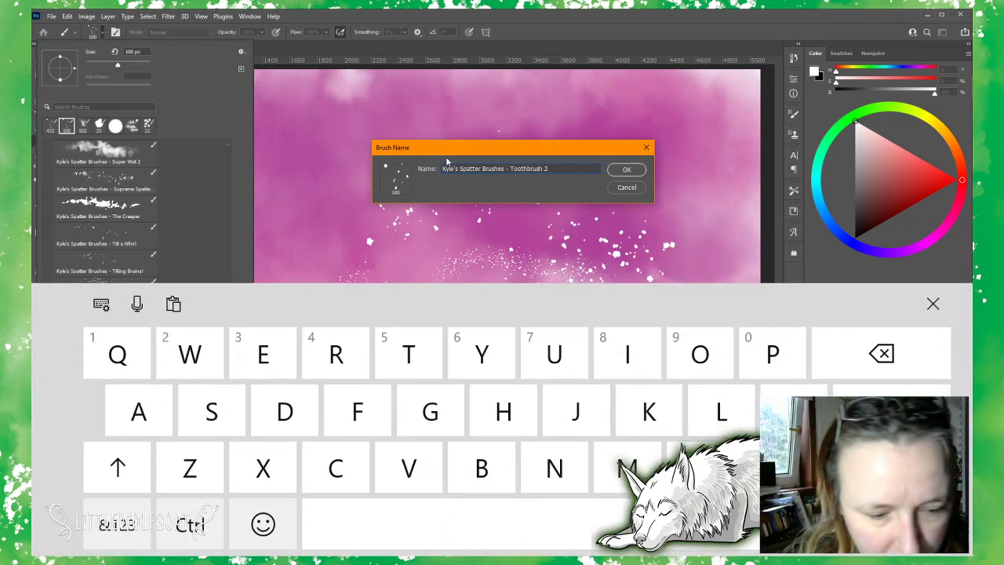
left_click(444, 168)
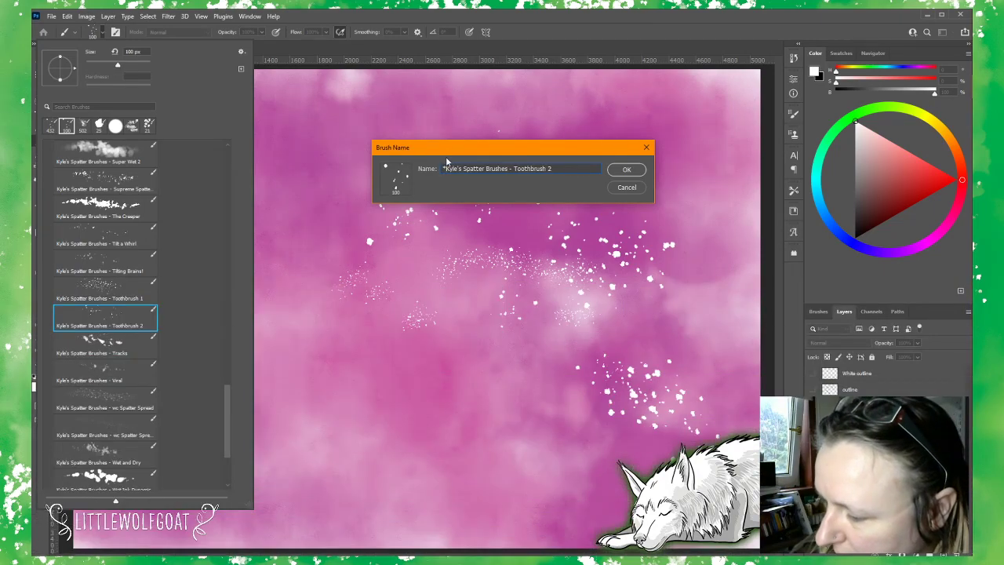
type("*")
left_click(626, 169)
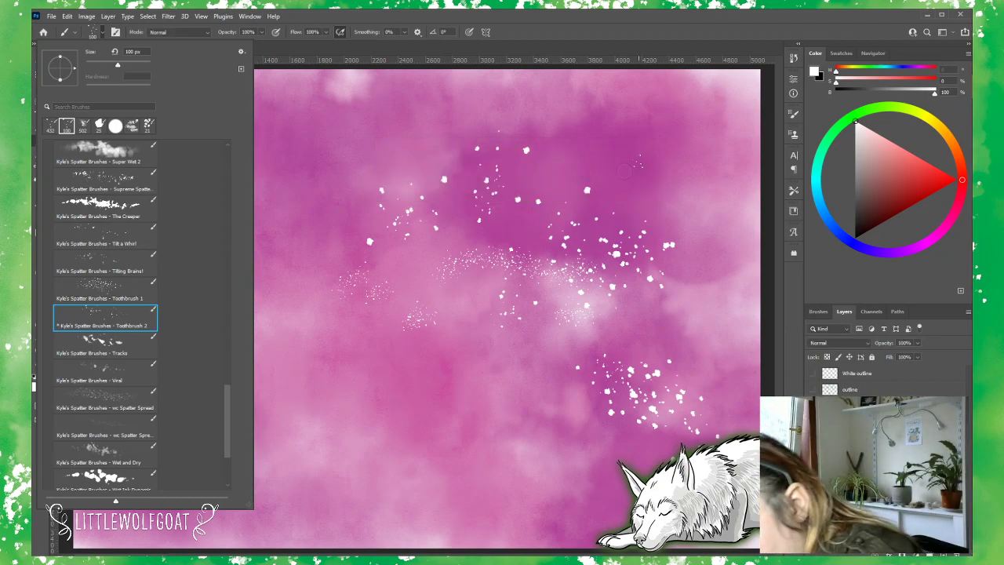
Step: Undo the large and remaining white splatter dabs with Ctrl+Z
left_click(411, 49)
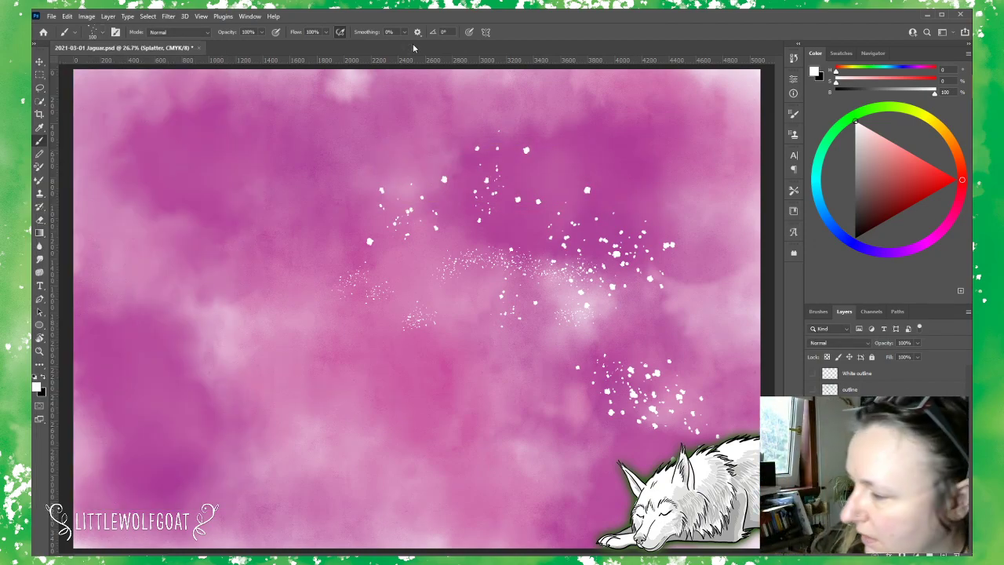
key("ctrl+z")
key("ctrl+z")
key("ctrl+z")
key("ctrl+z")
key("ctrl+z")
key("ctrl+z")
key("ctrl+z")
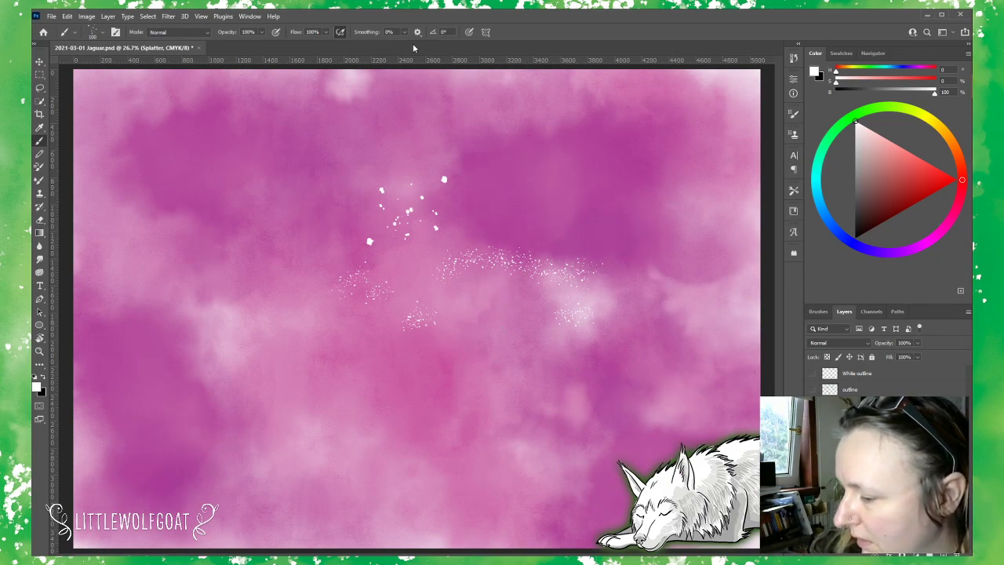
key("ctrl+z")
key("ctrl+z")
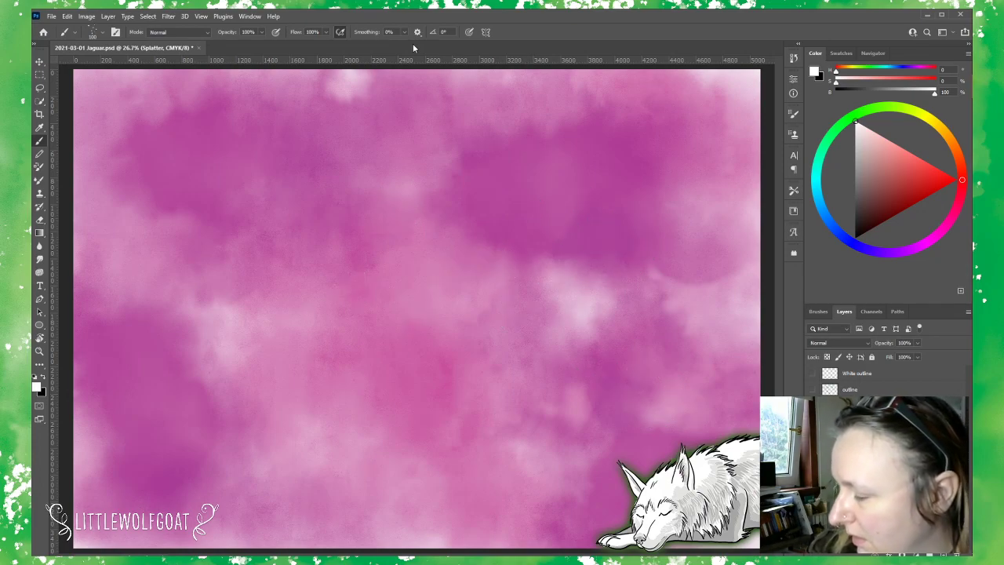
Step: Enlarge the Toothbrush 2 spatter brush to 448 px
left_click(95, 35)
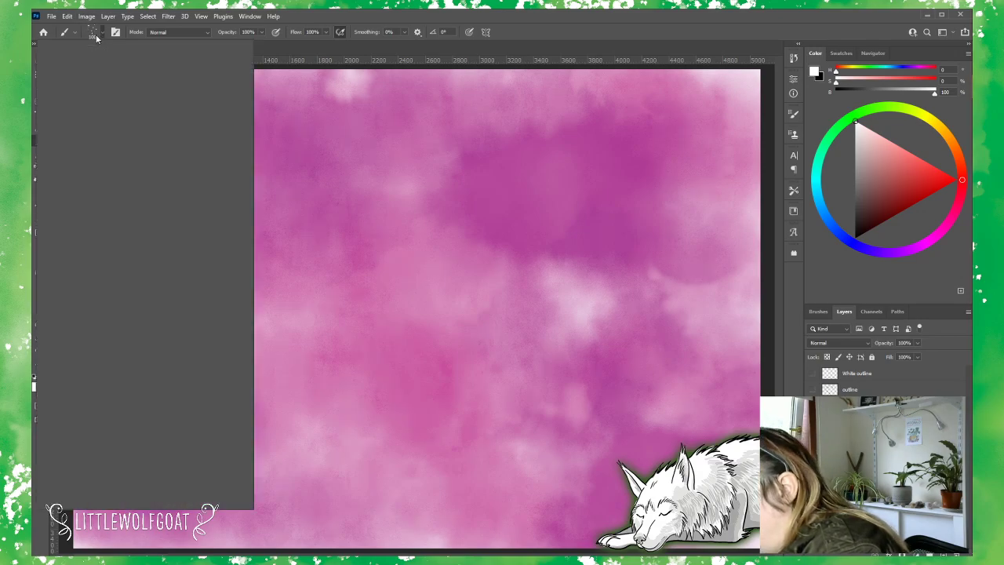
left_click(346, 38)
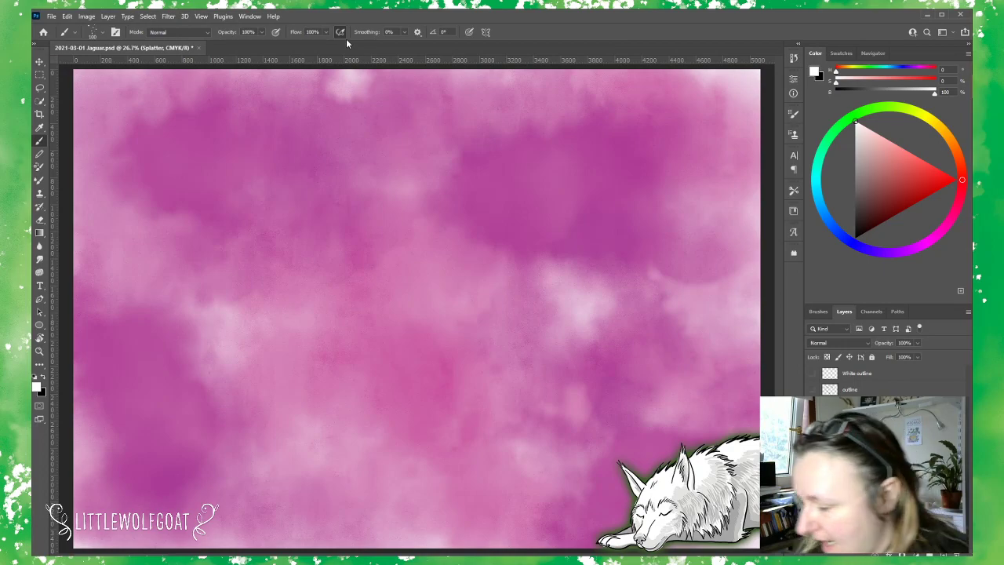
left_click(92, 33)
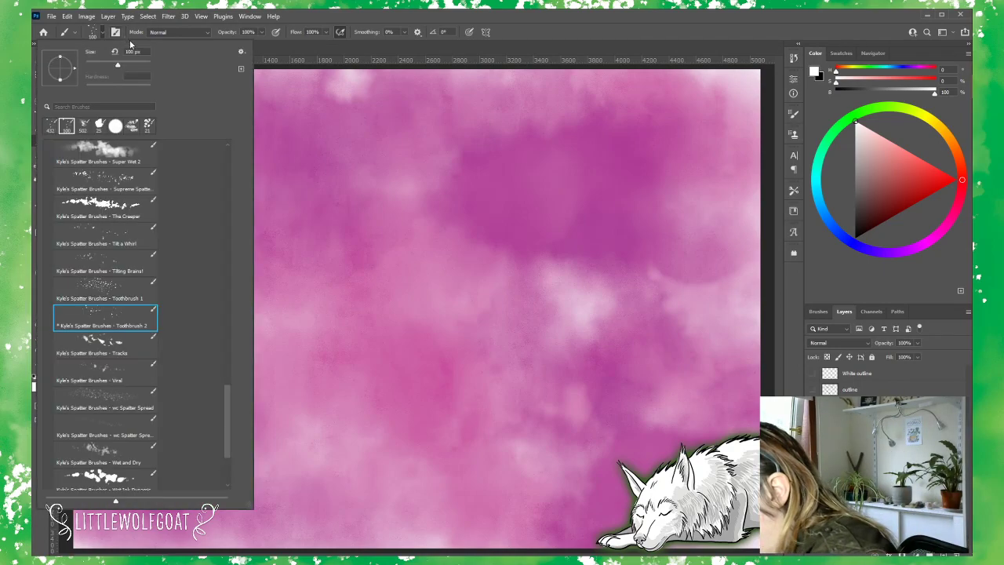
left_click(142, 64)
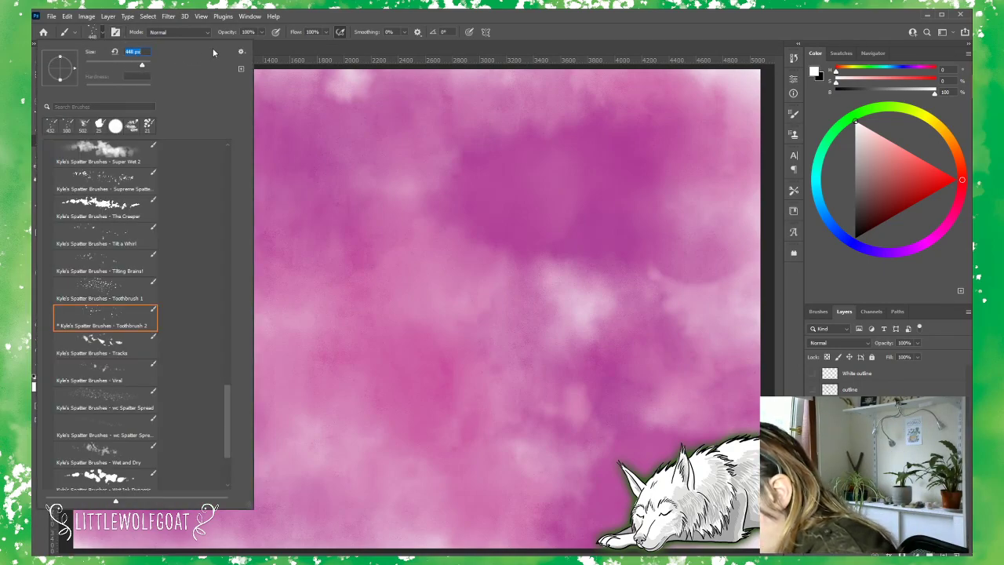
key("Return")
Step: Paint trial splatter strokes in the upper left and diagonally across, then undo them
left_click(147, 188)
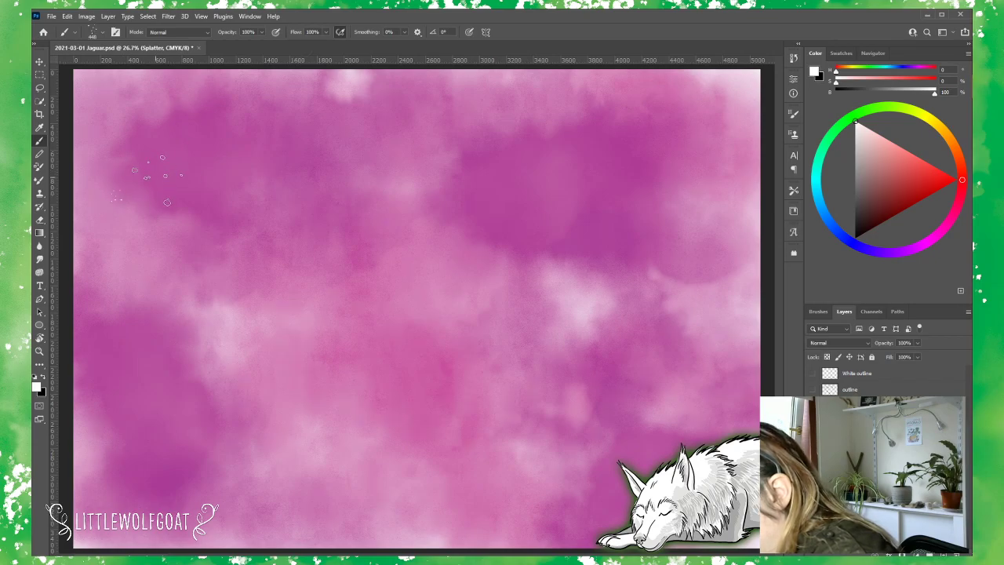
mouse_move(147, 187)
left_mouse_down()
mouse_move(192, 166)
mouse_move(233, 164)
left_mouse_up()
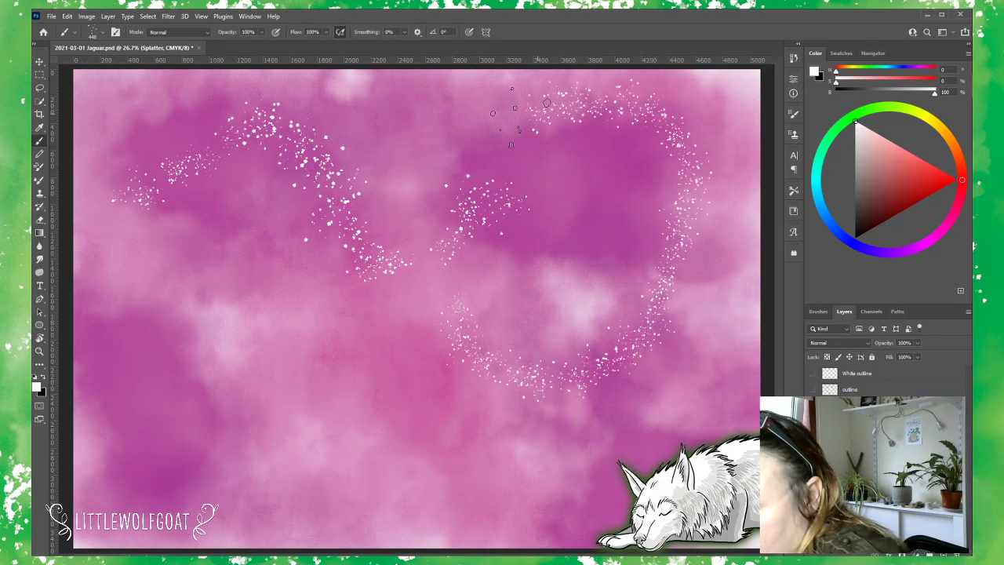
mouse_move(290, 362)
left_mouse_down()
mouse_move(458, 247)
mouse_move(642, 201)
left_mouse_up()
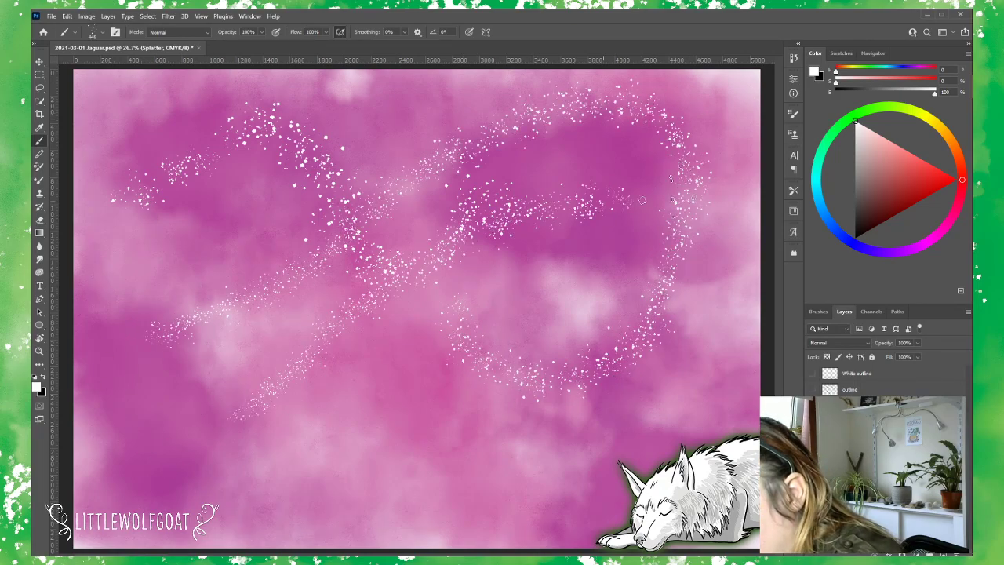
key("ctrl+z")
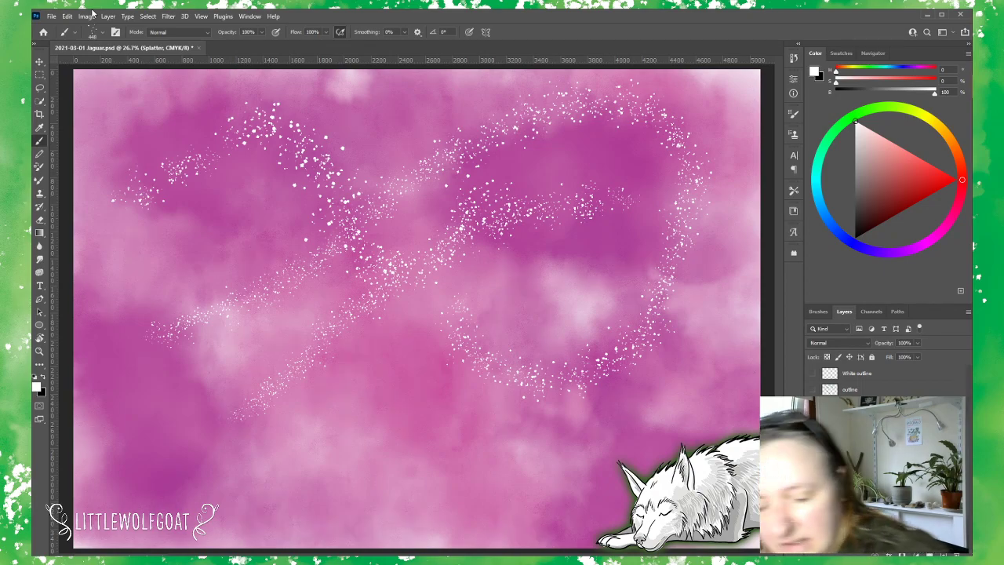
key("ctrl+z")
key("ctrl+z")
key("ctrl+z")
key("ctrl+z")
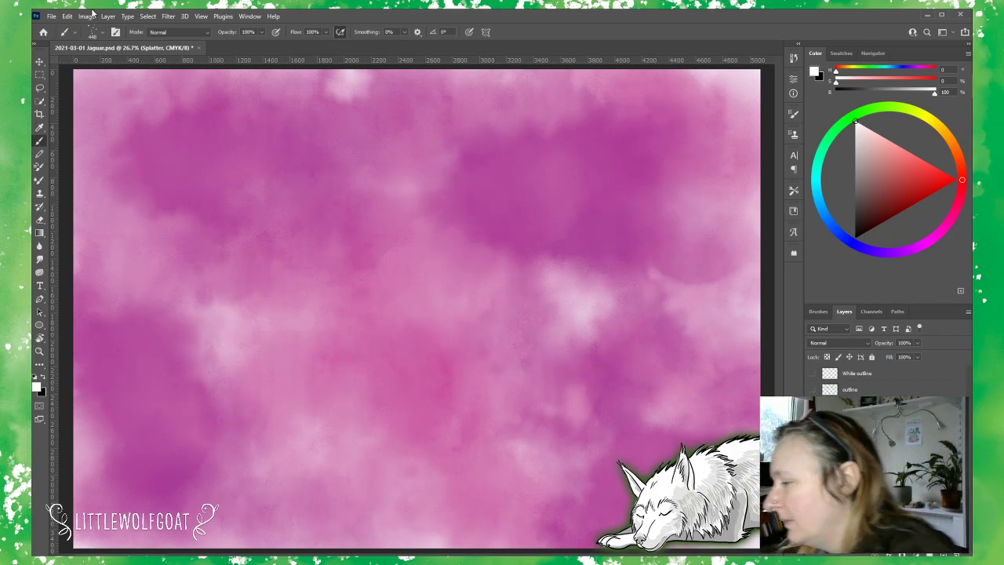
left_click(93, 31)
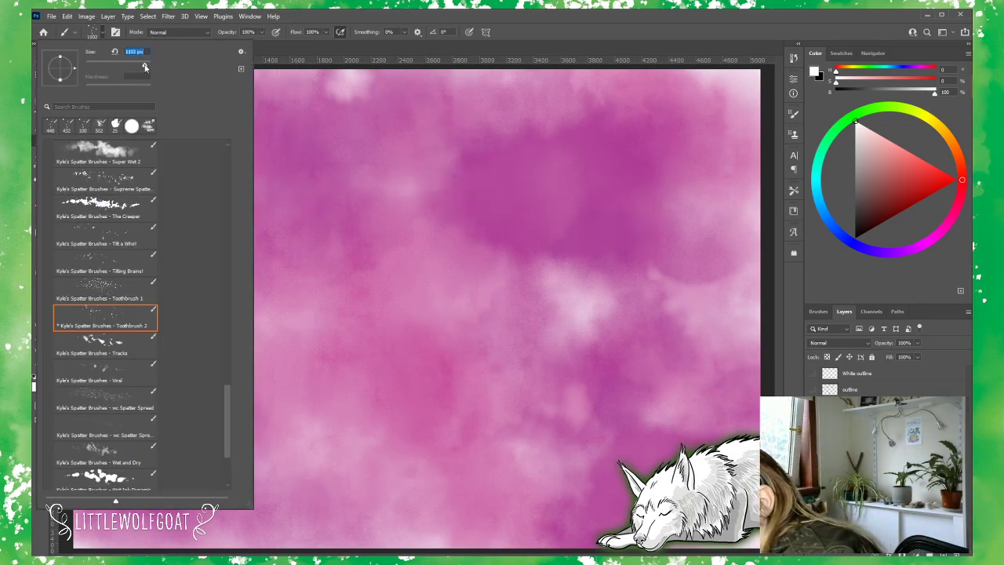
Step: Confirm the 1102 px spatter brush and stamp white dots across the upper, centre and right canvas
key("Return")
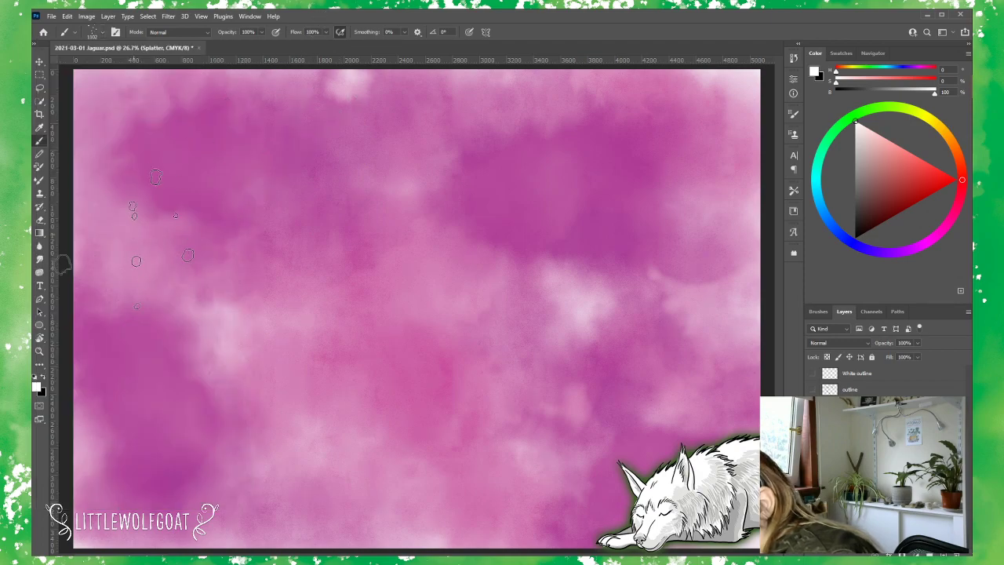
left_click(161, 241)
left_click(263, 141)
left_click(338, 276)
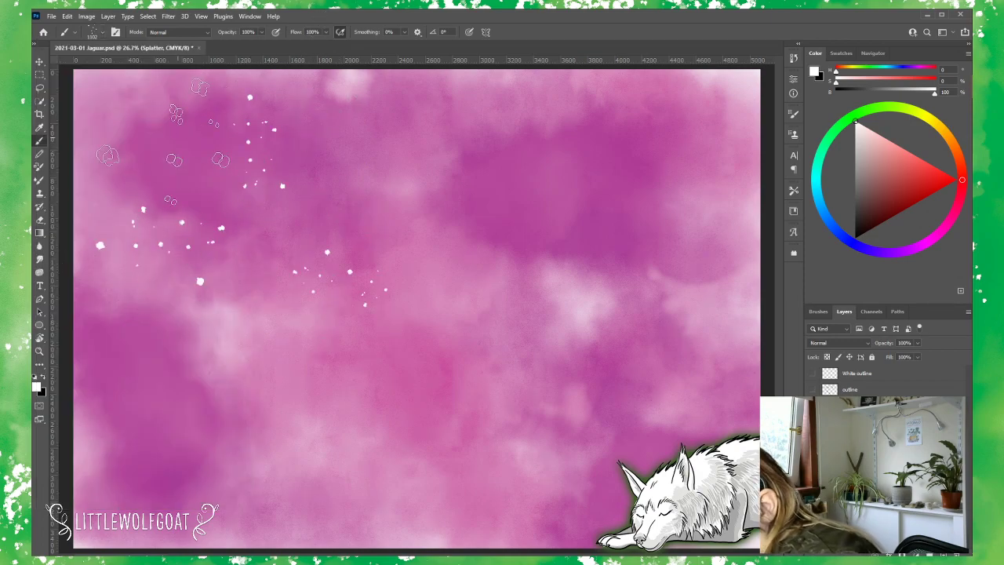
left_click(180, 126)
left_click(368, 274)
left_click(404, 141)
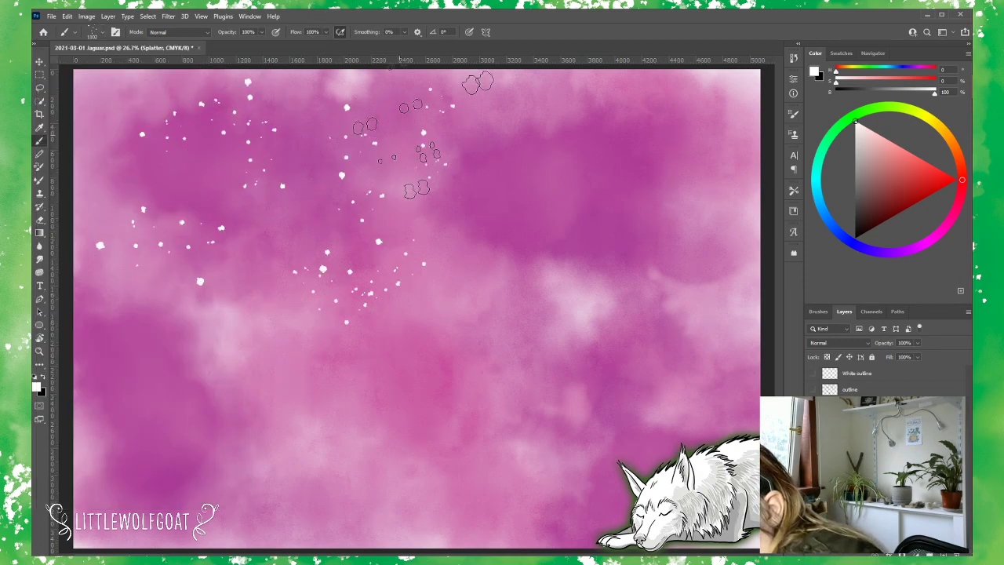
left_click(502, 211)
left_click(490, 321)
left_click(568, 153)
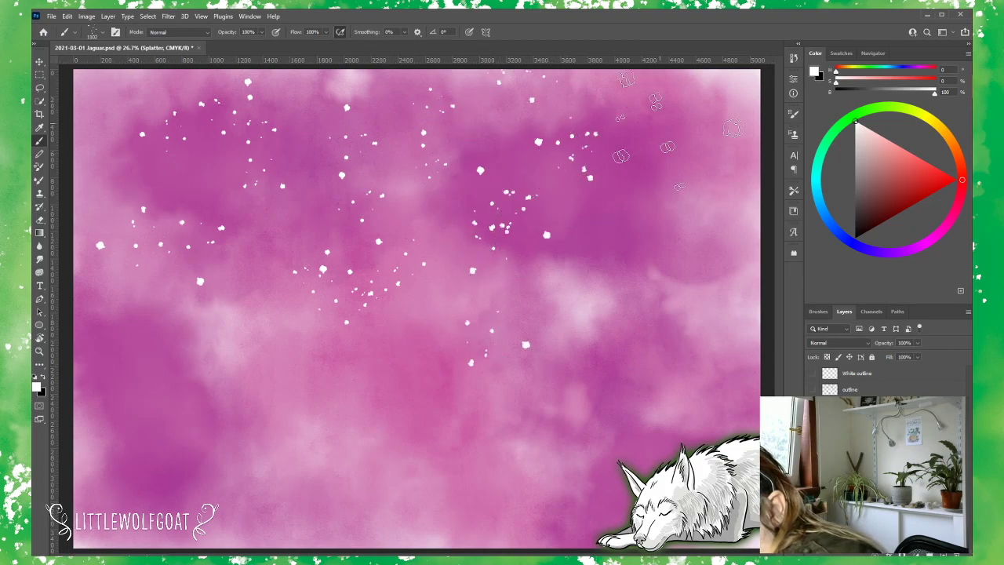
left_click(690, 130)
left_click(596, 227)
left_click(591, 313)
left_click(698, 263)
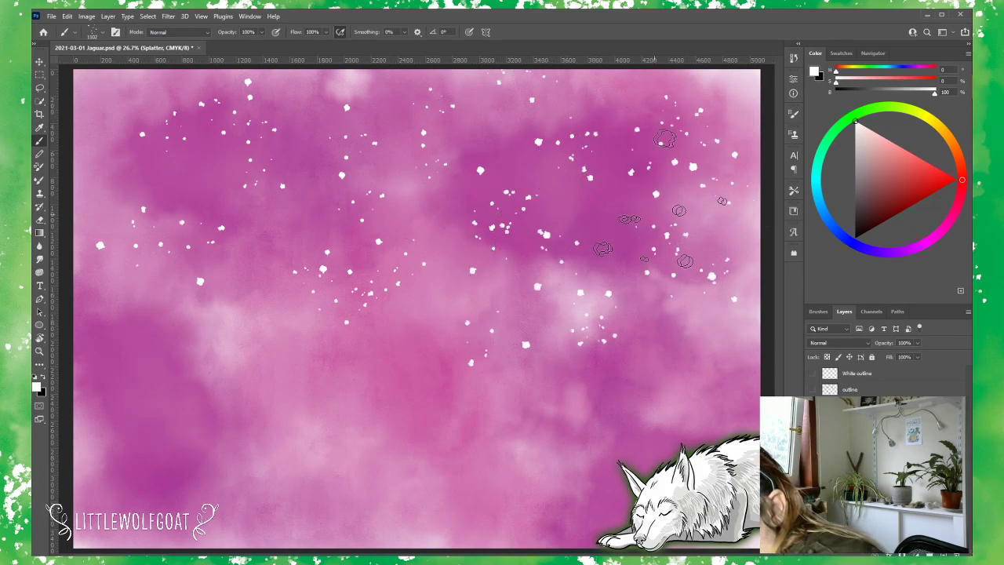
Step: Fill the left and lower areas with white spatter, then show the jaguar layers again
left_click(227, 321)
left_click(168, 377)
left_click(148, 439)
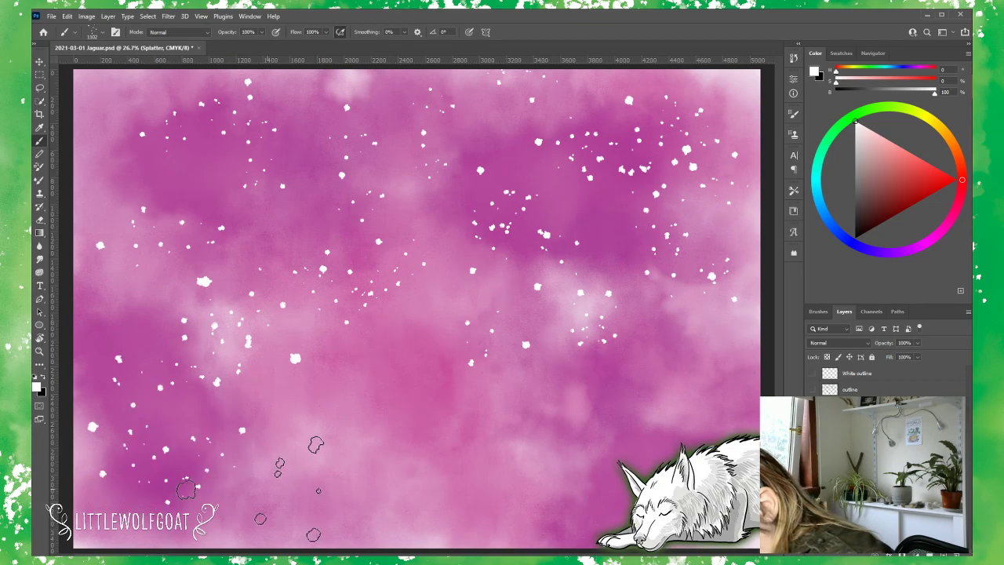
left_click(361, 392)
left_click(407, 439)
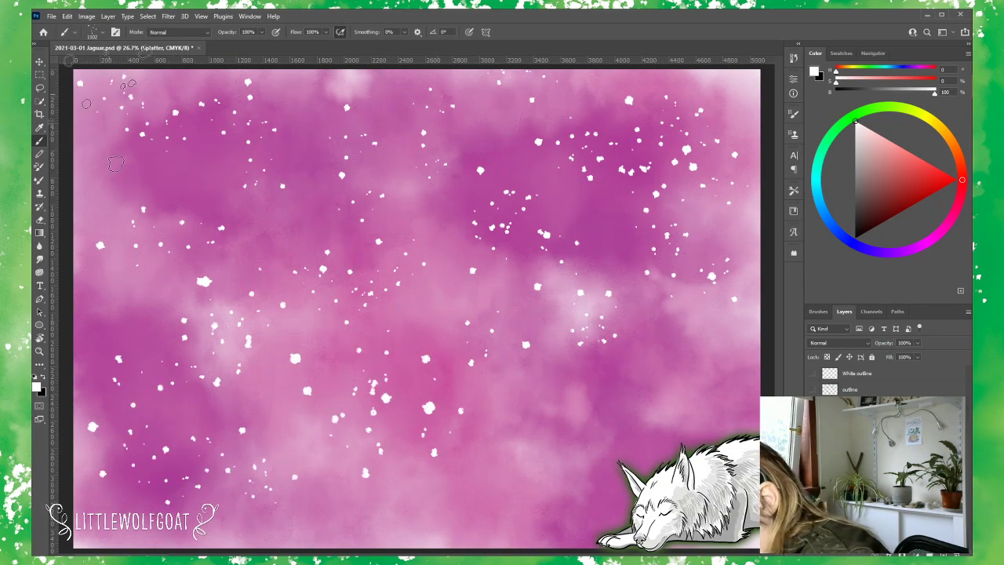
left_click(141, 314)
left_click(329, 267)
left_click(318, 126)
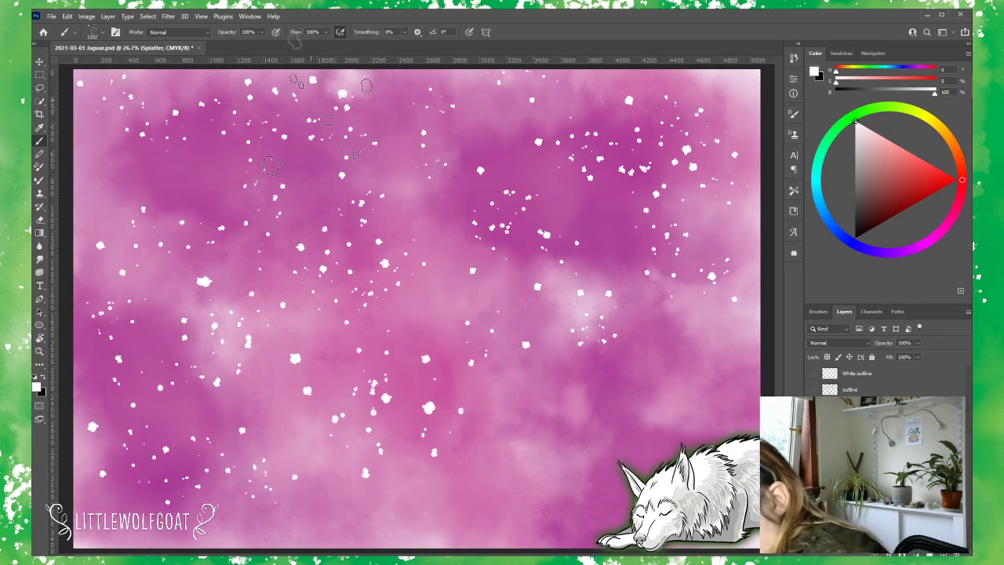
left_click(619, 369)
left_click(580, 439)
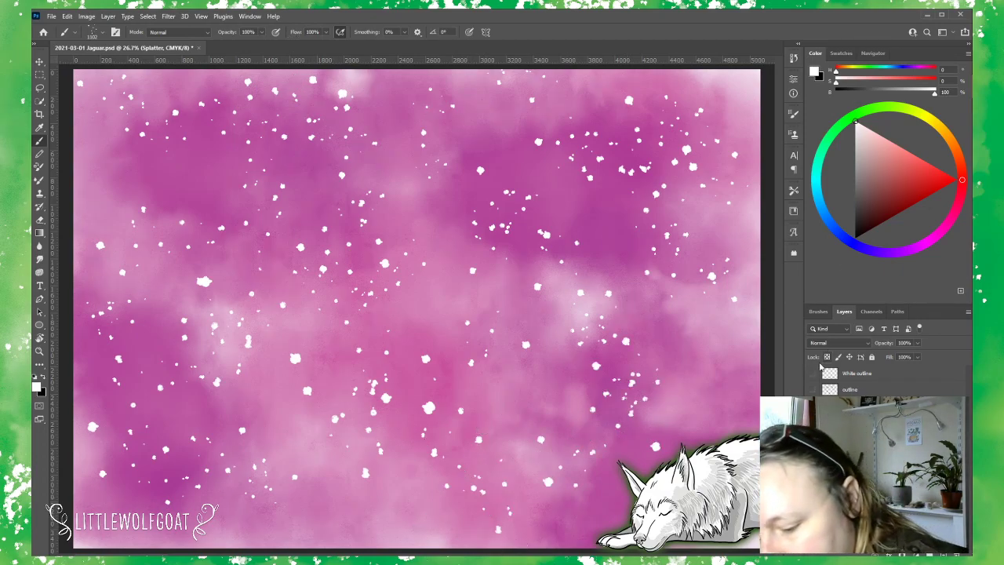
left_click_drag(812, 373, 813, 389)
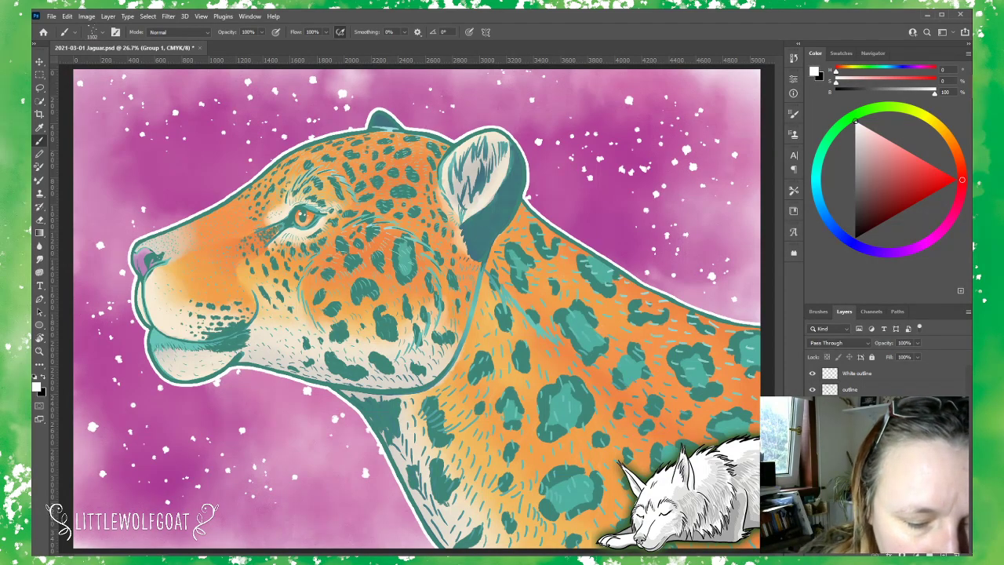
Step: Move the White outline layer into the JAGWAR group
key("alt+bracketleft")
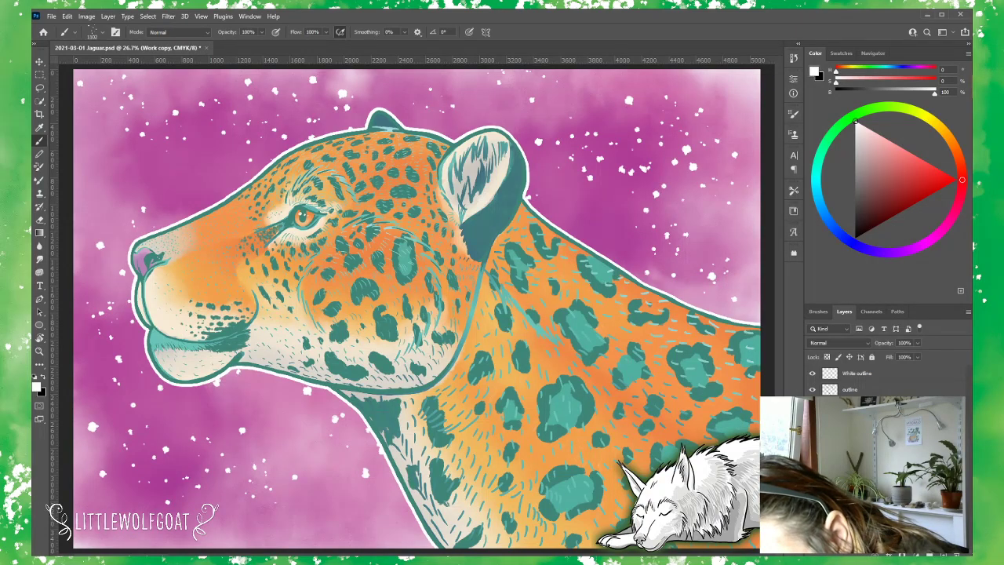
key("alt+]")
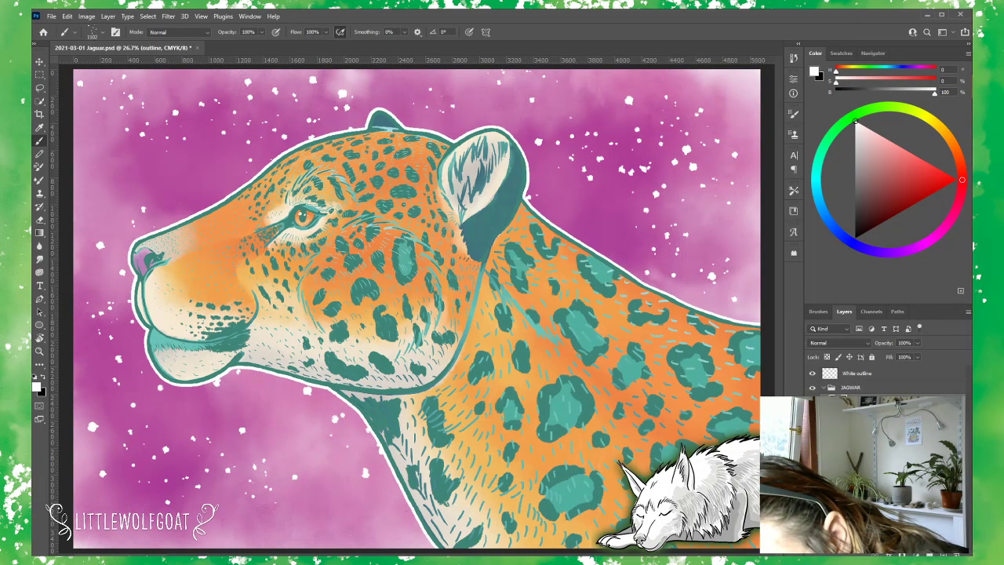
left_click_drag(867, 377, 874, 396)
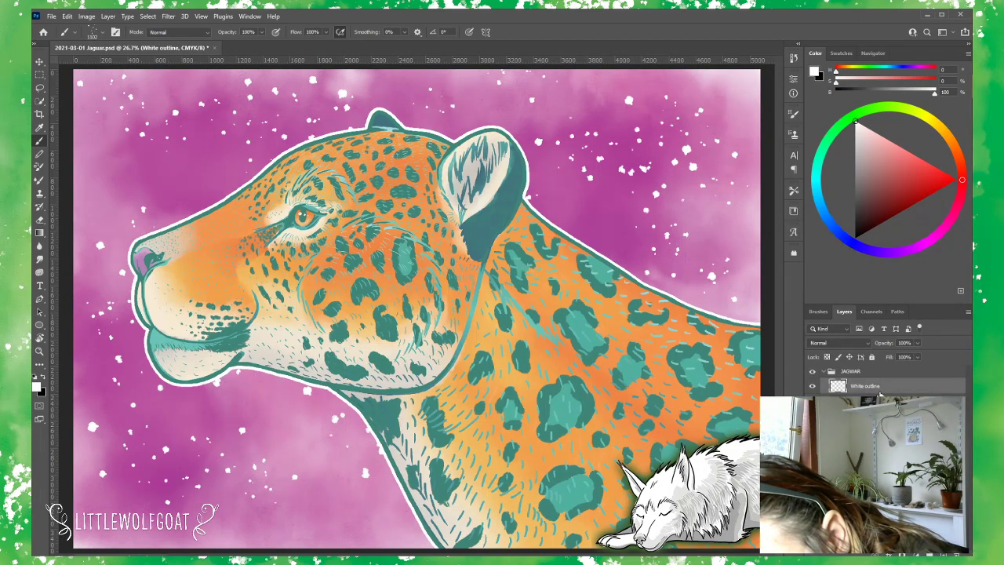
Step: Collapse the JAGWAR group and toggle its visibility to compare, leaving it hidden
left_click(821, 372)
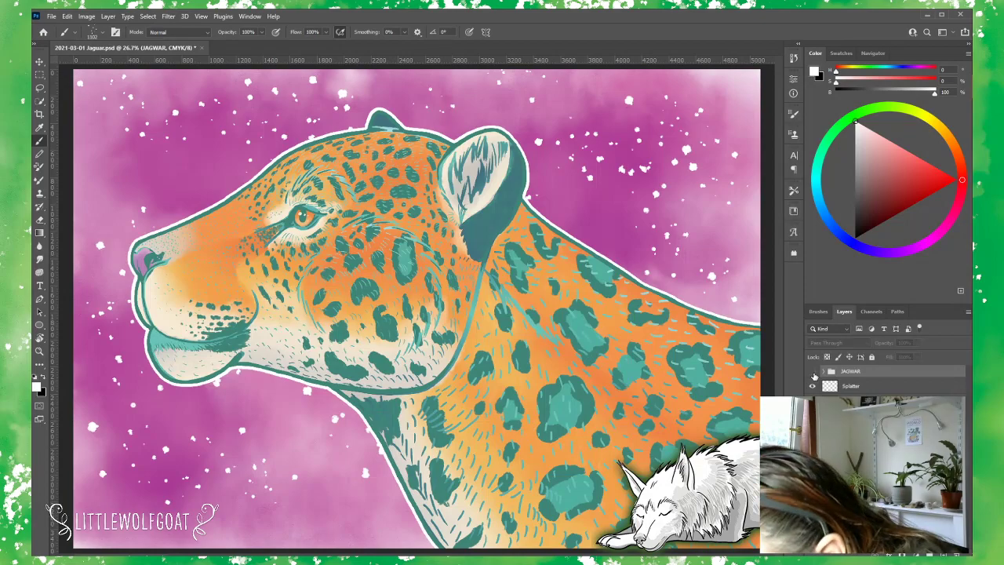
left_click(813, 373)
left_click(813, 373)
left_click(813, 373)
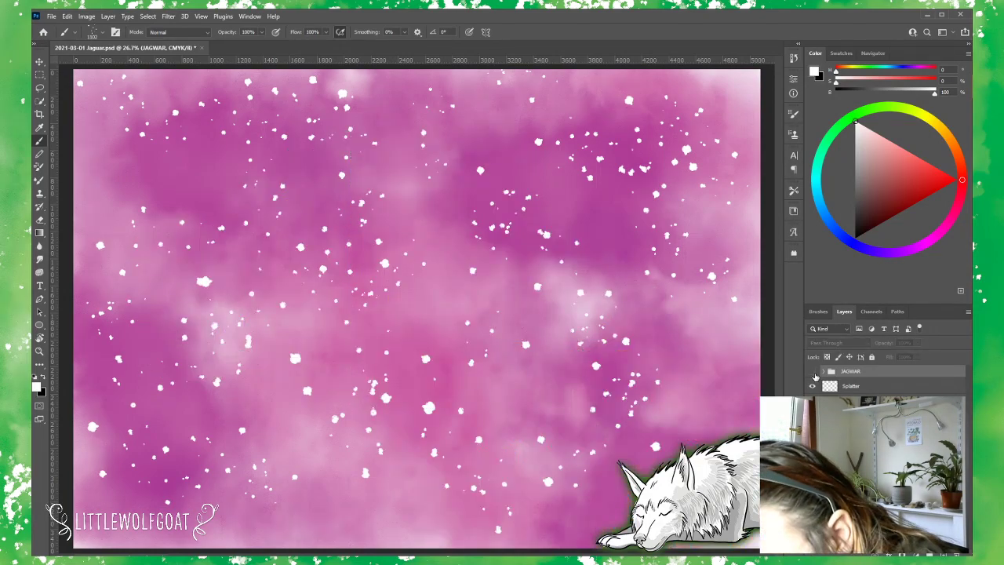
left_click(813, 374)
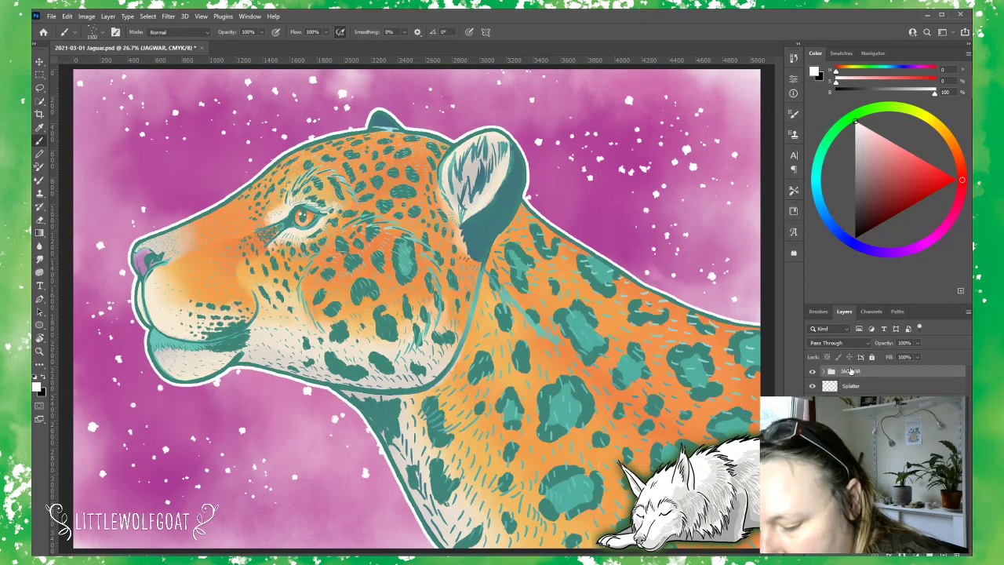
left_click(812, 371)
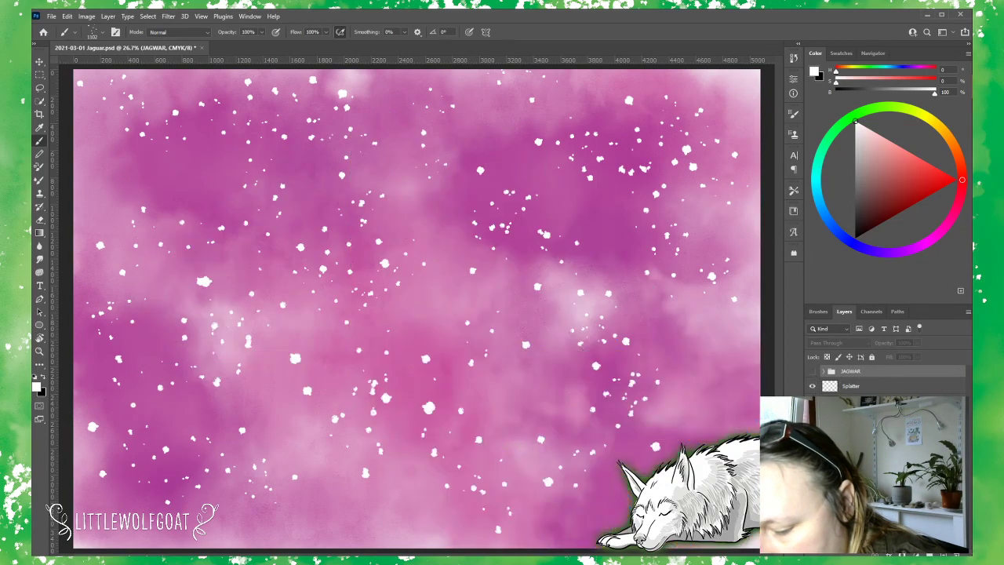
Step: Hide the pink watercolor background and add a new layer named 'Blue' above background test
left_click(812, 400)
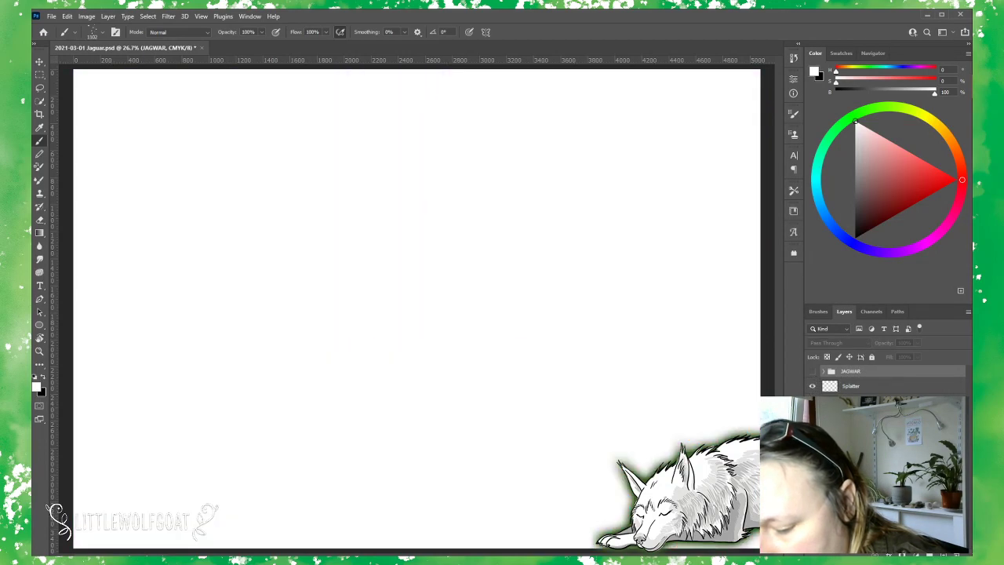
left_click(862, 400)
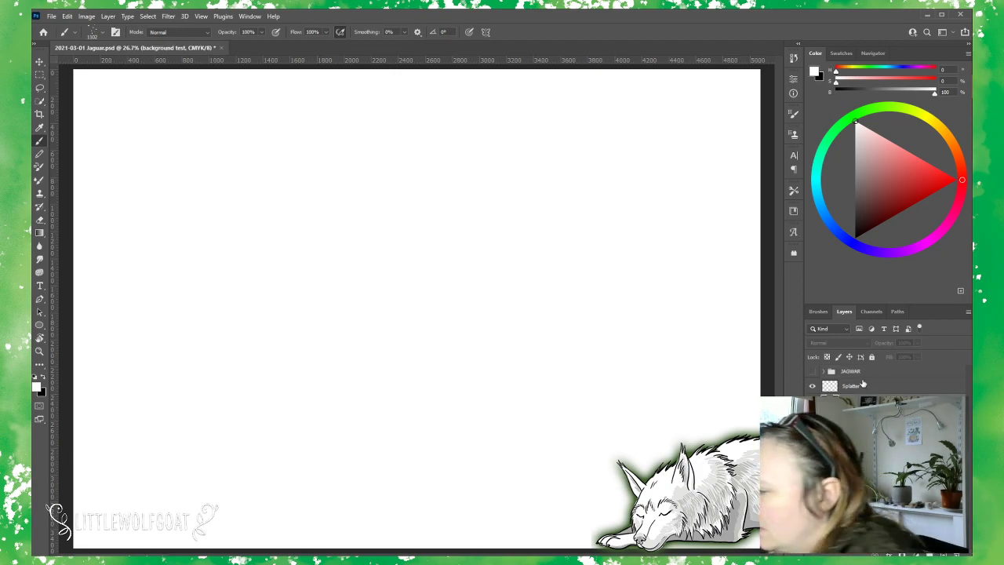
left_click(112, 17)
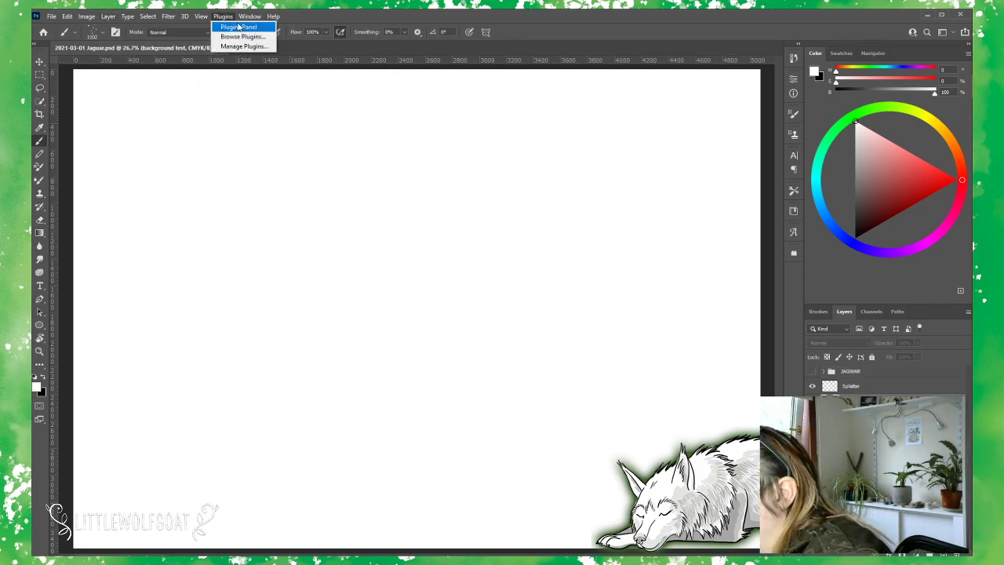
mouse_move(143, 28)
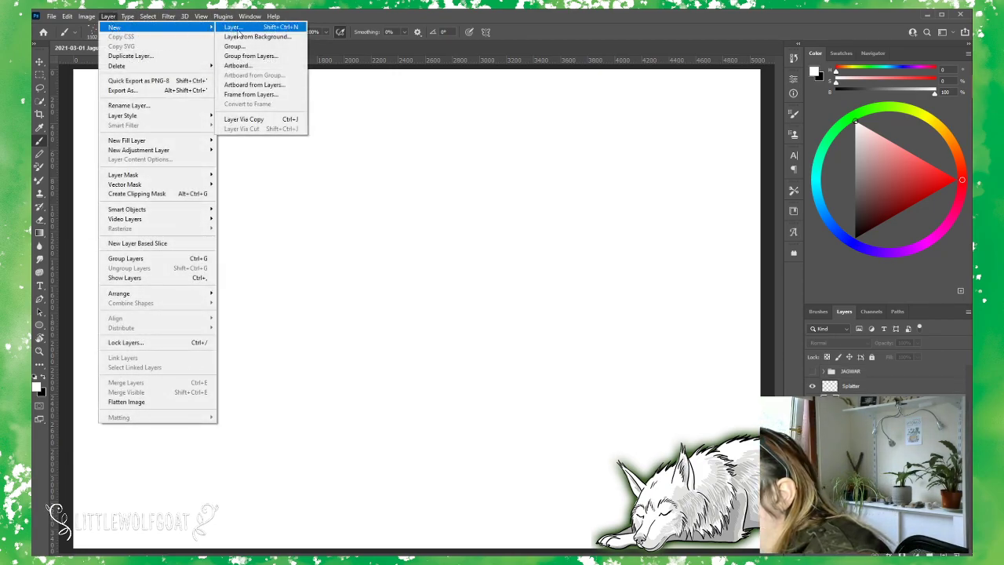
left_click(249, 27)
left_click(474, 157)
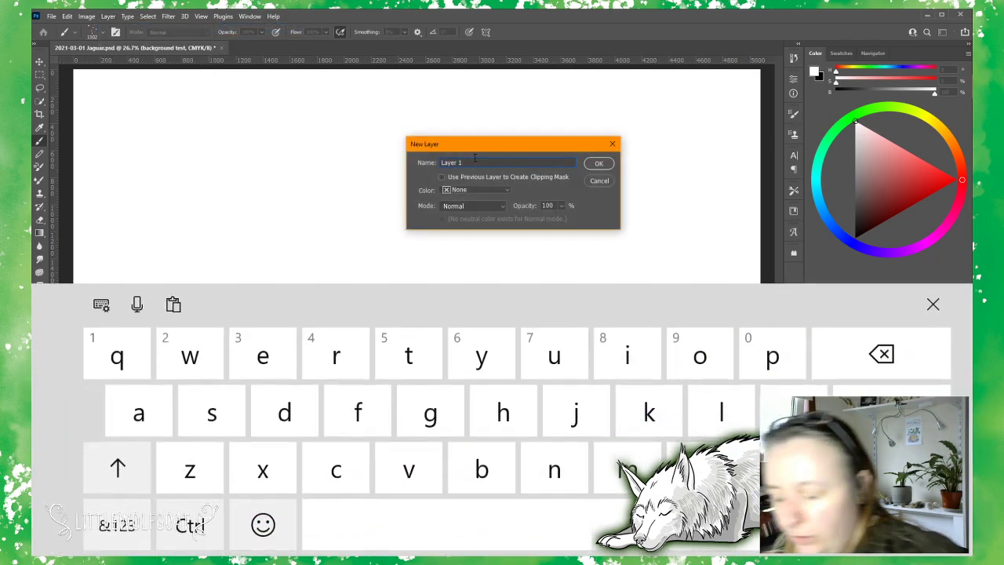
key("BackSpace")
key("BackSpace")
key("BackSpace")
key("BackSpace")
key("BackSpace")
key("BackSpace")
key("BackSpace")
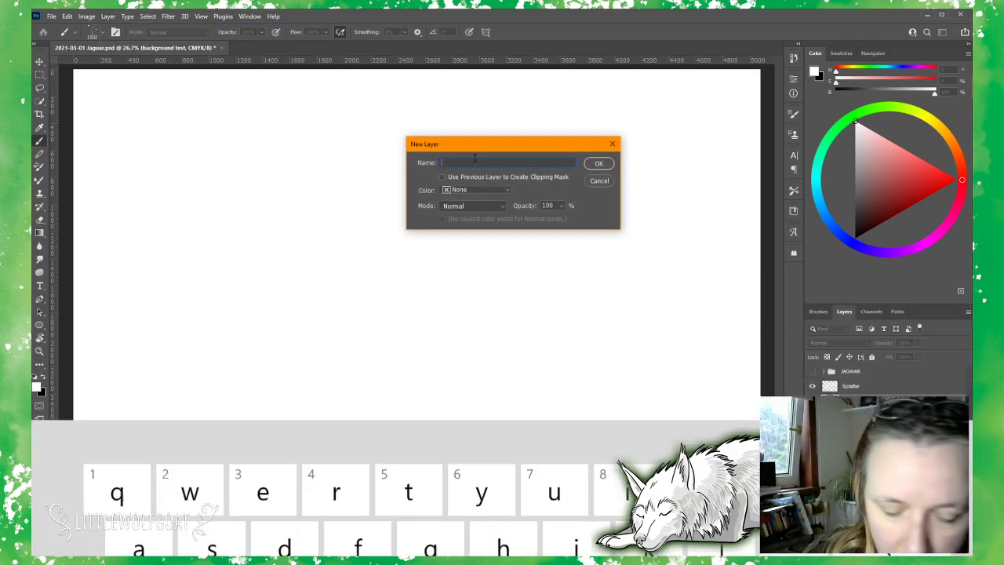
type("Blue")
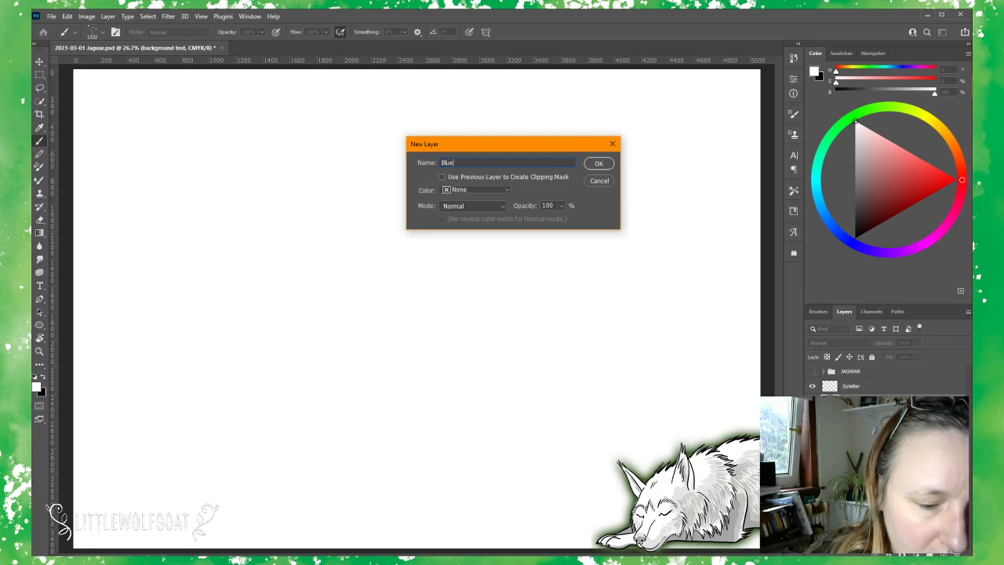
key("Return")
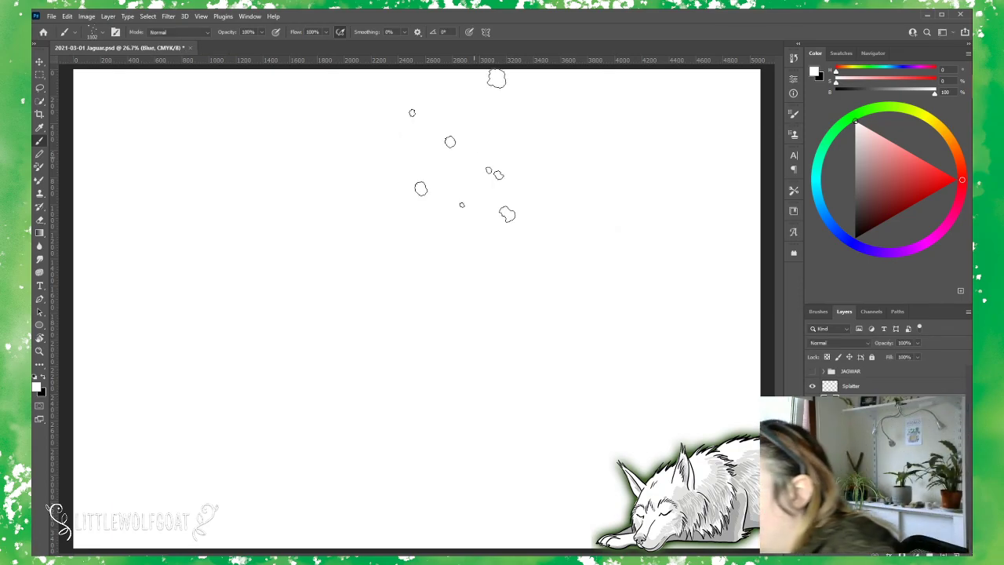
Step: Load Kyle's Real Watercolor – Puddle Brush from the watercolor brushes folder
left_click(92, 35)
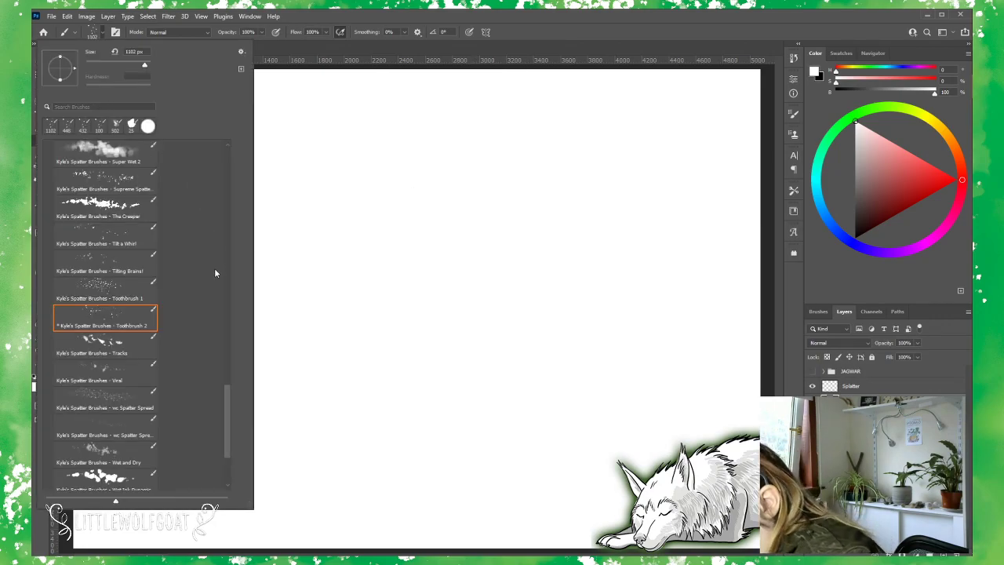
mouse_move(224, 397)
left_mouse_down()
mouse_move(227, 435)
mouse_move(222, 156)
mouse_move(208, 151)
left_mouse_up()
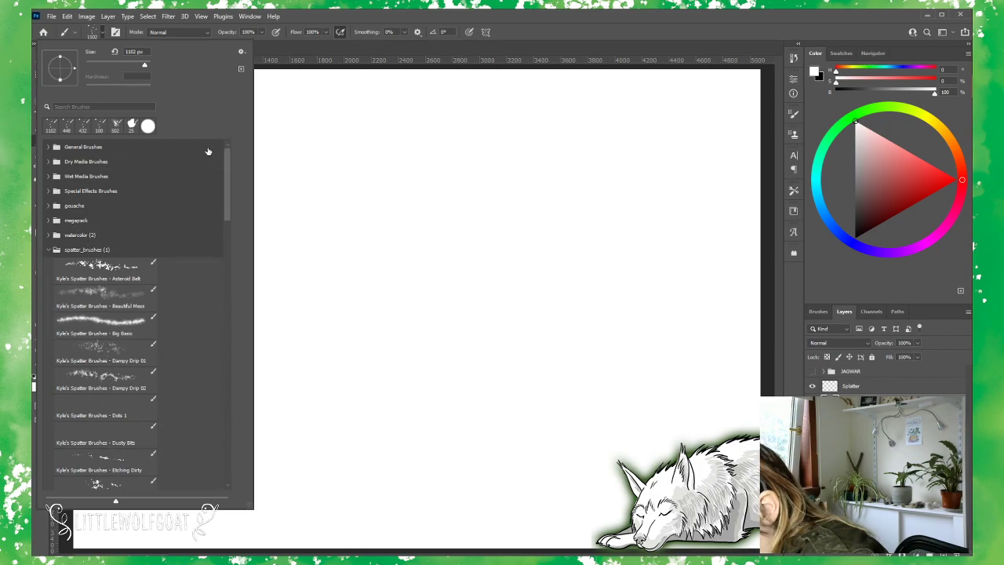
left_click(45, 249)
left_click(48, 234)
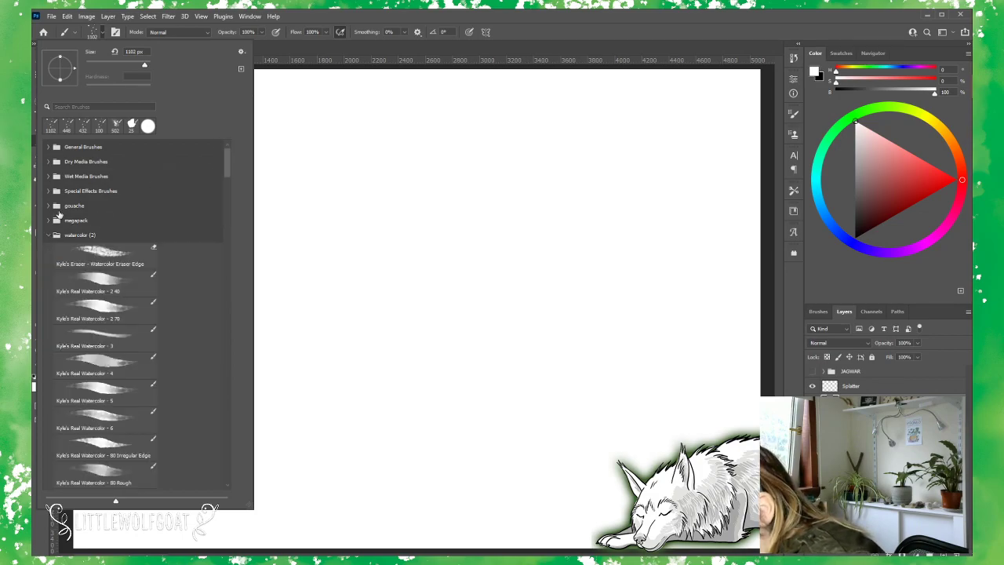
left_click_drag(227, 171, 218, 332)
scroll(218, 330, "down", 2)
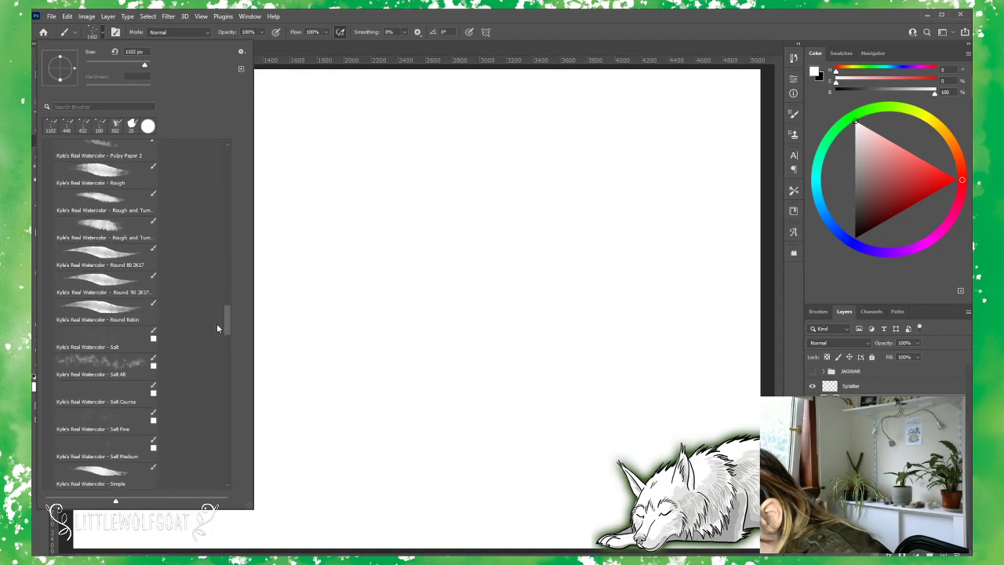
scroll(217, 323, "up", 5)
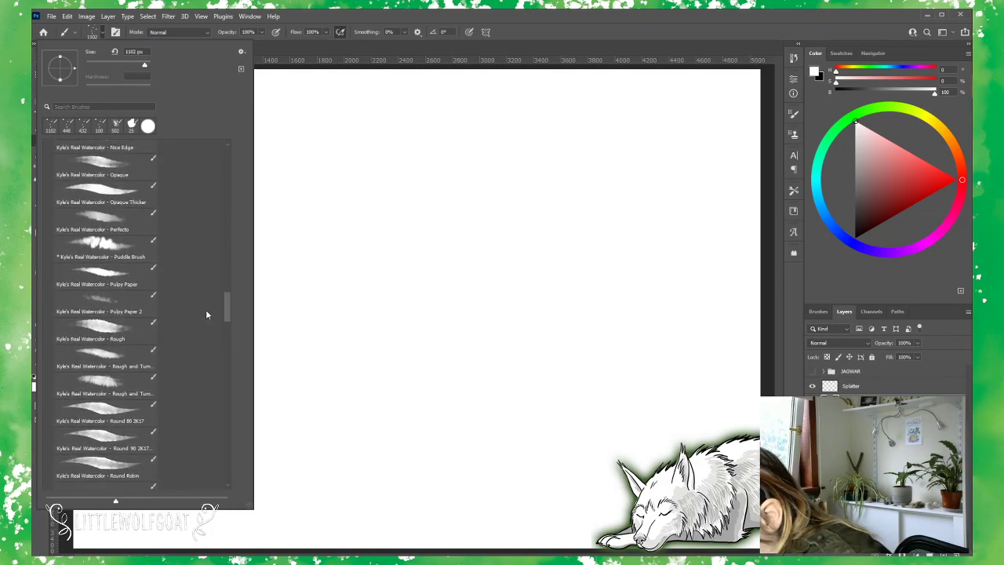
left_click(110, 263)
left_click(290, 46)
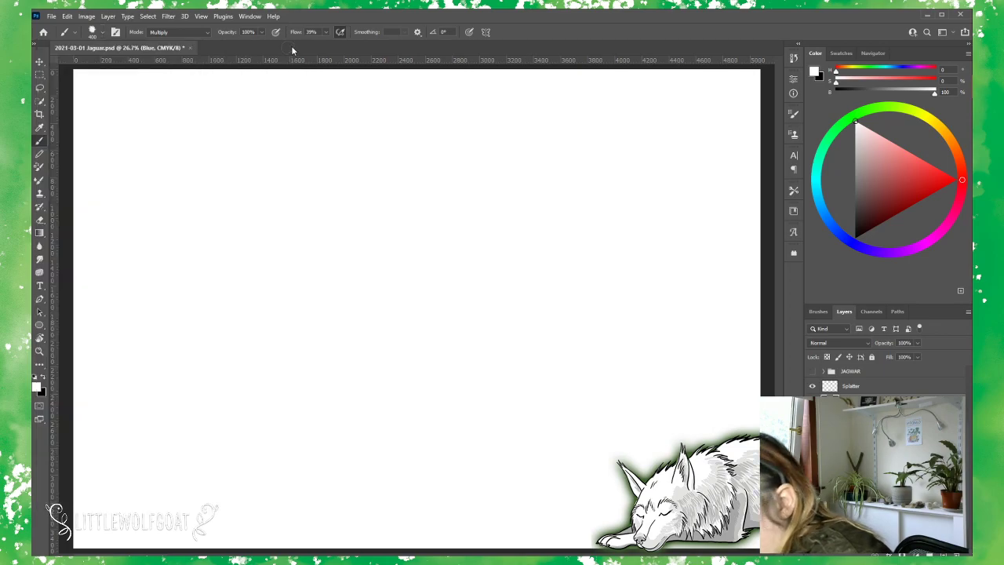
Step: Pick a dark blue painting colour on the colour wheel
left_click(842, 239)
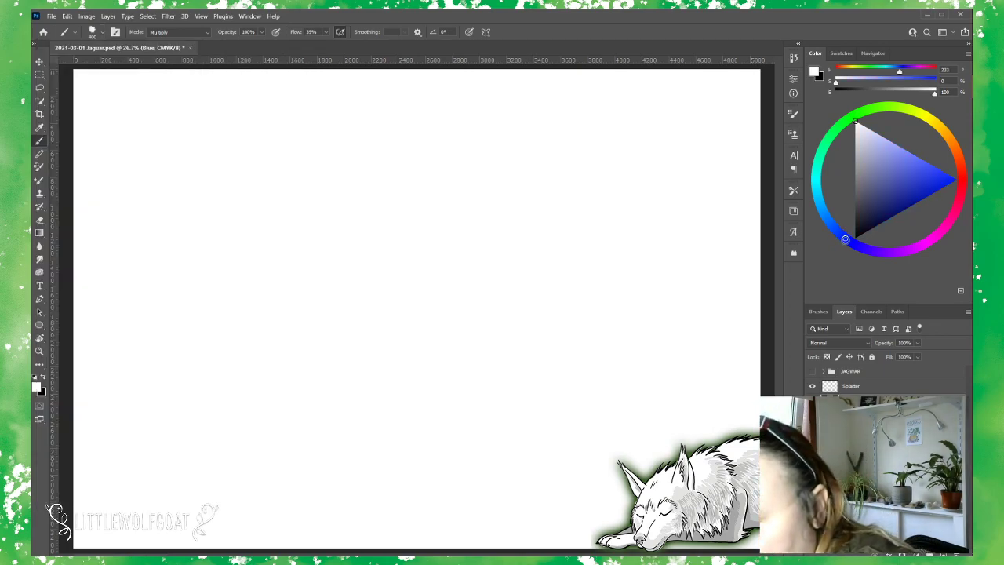
left_click(898, 195)
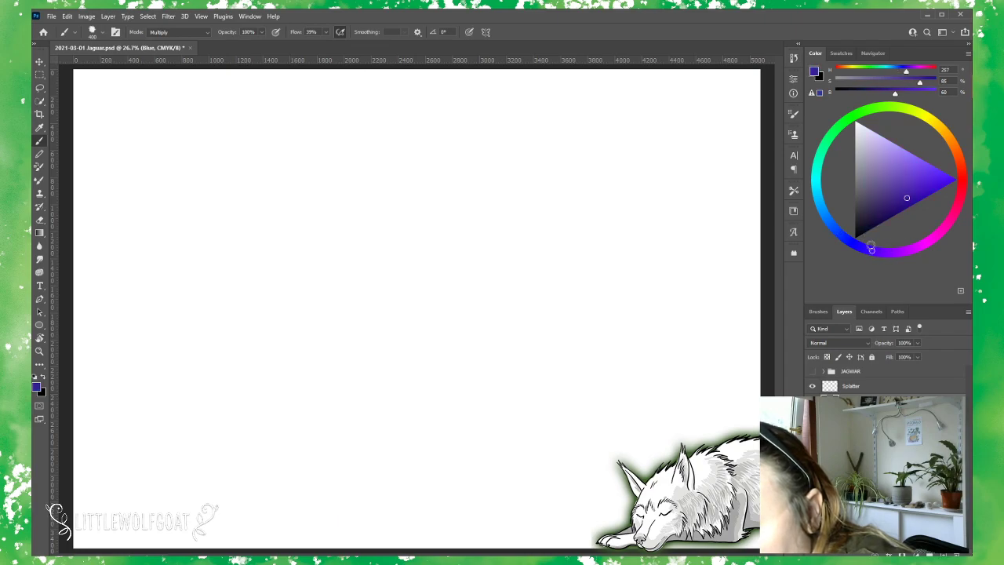
left_click(886, 211)
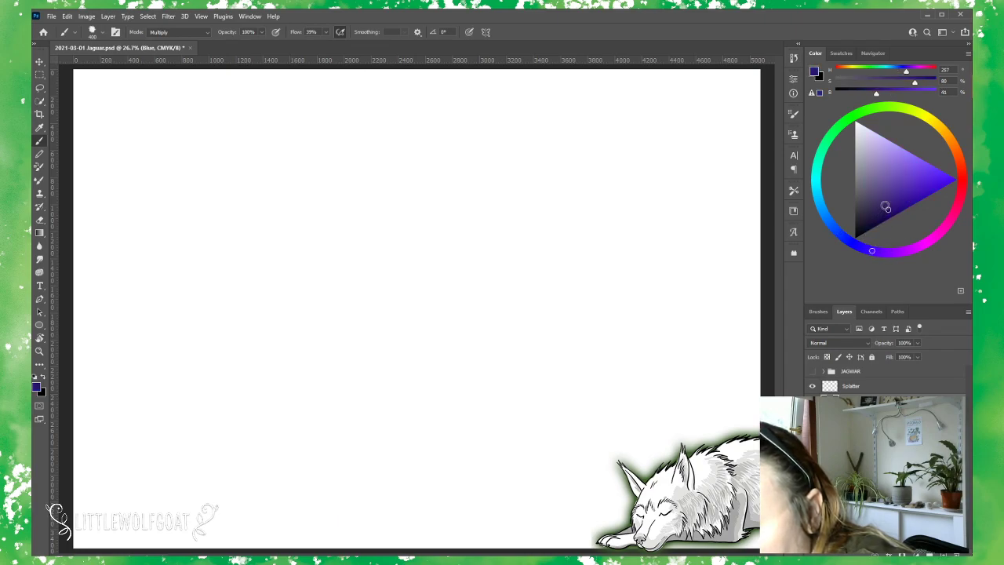
left_click(858, 247)
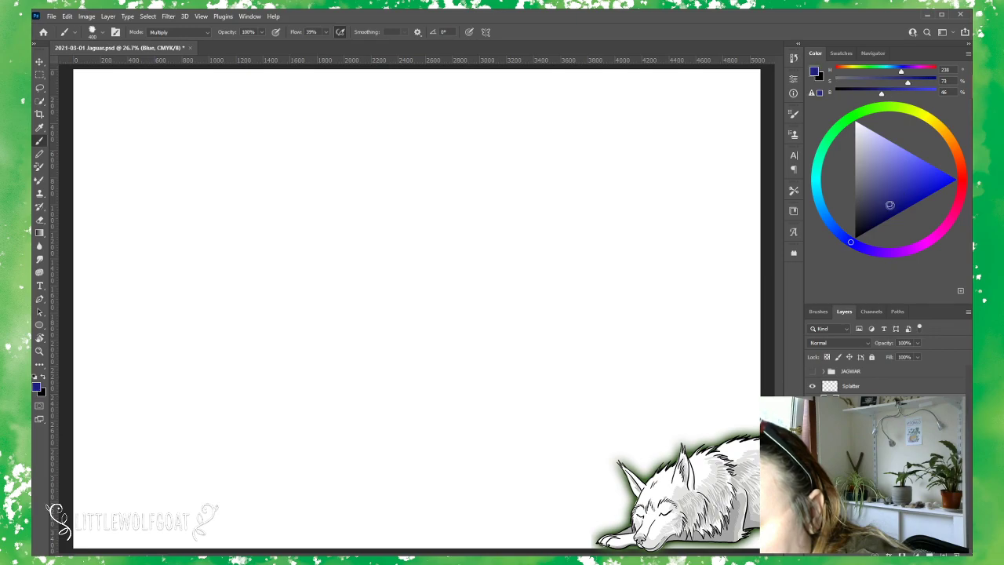
left_click(889, 200)
Step: Paint two trial blue strokes, then undo them to restore the blank canvas
mouse_move(190, 381)
left_mouse_down()
mouse_move(202, 358)
mouse_move(296, 310)
mouse_move(474, 323)
mouse_move(609, 279)
mouse_move(708, 273)
mouse_move(731, 253)
left_mouse_up()
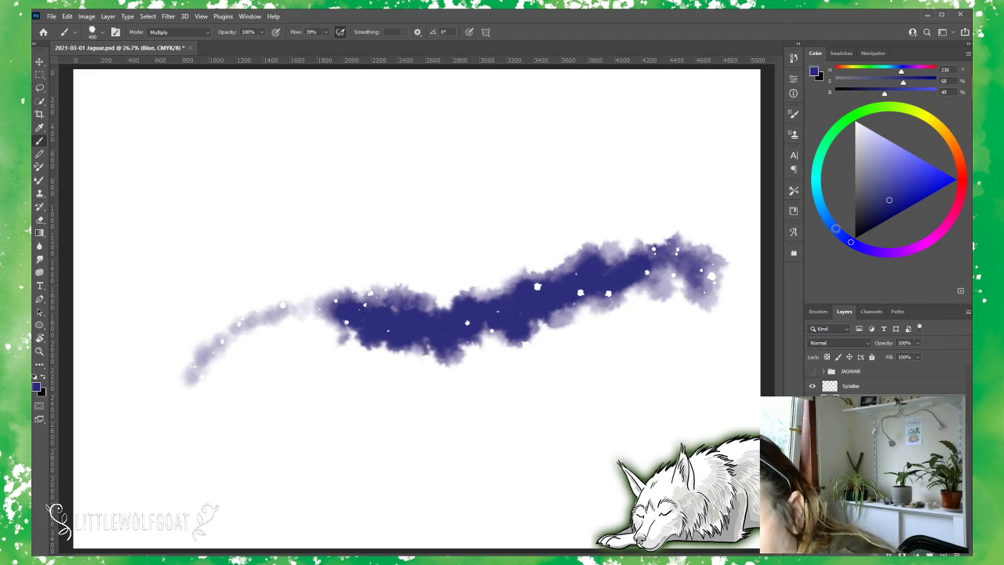
left_click(832, 226)
mouse_move(489, 381)
left_mouse_down()
mouse_move(717, 339)
mouse_move(595, 428)
mouse_move(651, 462)
left_mouse_up()
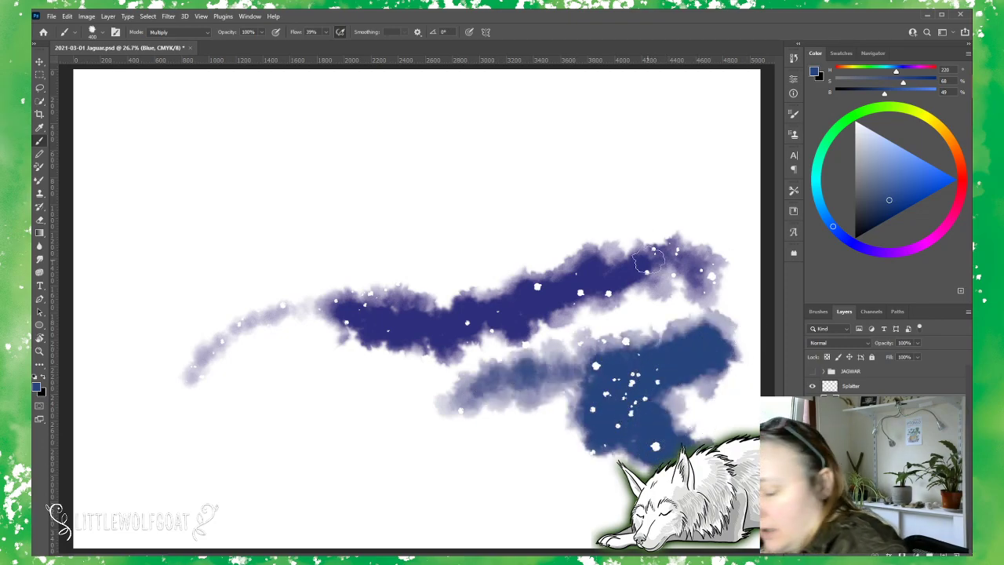
key("ctrl+z")
key("ctrl+z")
key("ctrl+z")
key("ctrl+z")
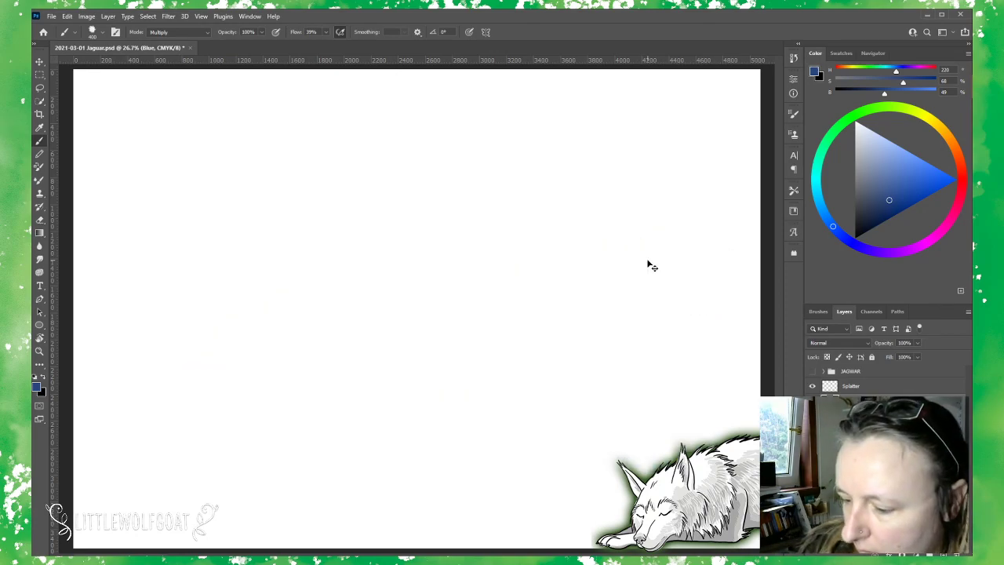
Step: Enlarge the watercolor brush and wash pale blue-violet across the whole canvas
left_click(93, 33)
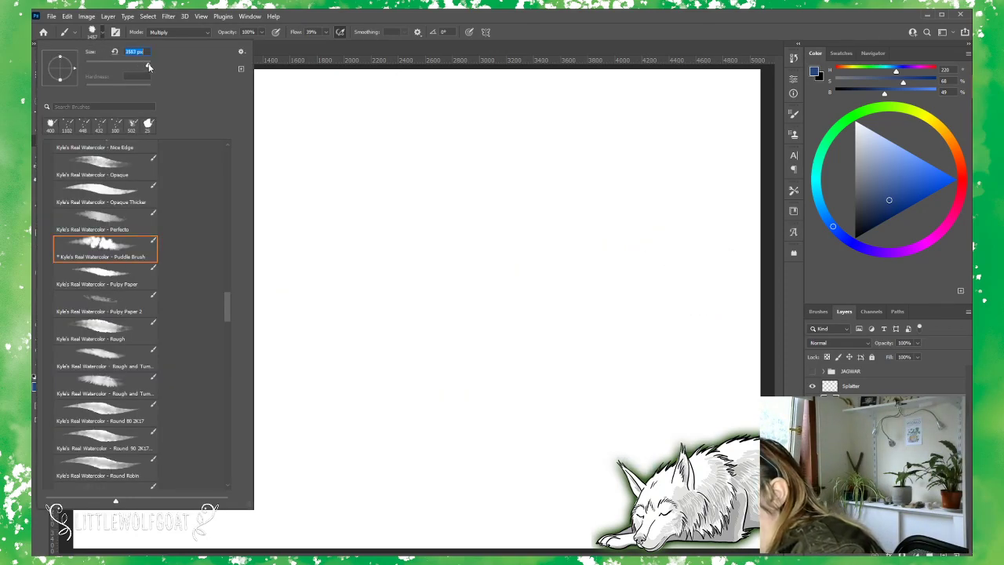
left_click(313, 40)
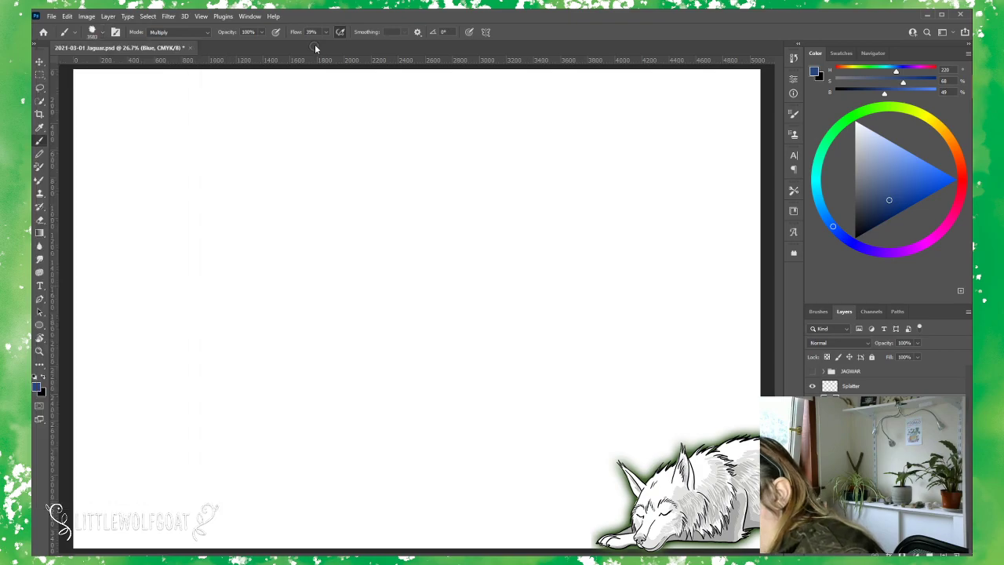
left_click(102, 33)
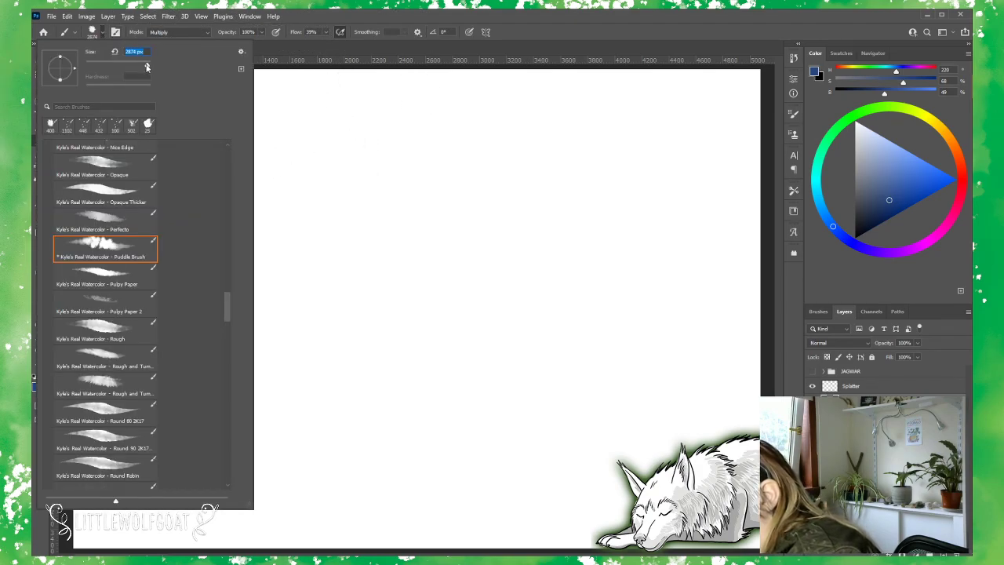
left_click(267, 53)
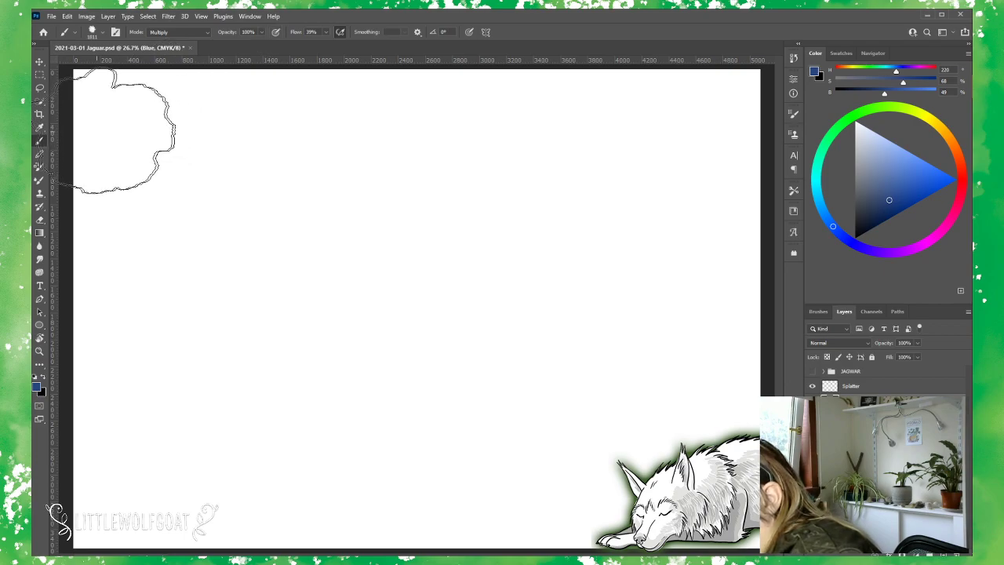
mouse_move(120, 125)
left_mouse_down()
mouse_move(90, 128)
mouse_move(100, 99)
mouse_move(116, 99)
mouse_move(98, 132)
mouse_move(98, 172)
mouse_move(192, 102)
mouse_move(178, 149)
mouse_move(188, 176)
mouse_move(243, 111)
mouse_move(285, 95)
mouse_move(267, 182)
mouse_move(376, 100)
mouse_move(361, 186)
mouse_move(416, 132)
mouse_move(469, 102)
mouse_move(464, 182)
mouse_move(517, 120)
mouse_move(555, 119)
mouse_move(552, 177)
mouse_move(621, 99)
mouse_move(630, 145)
mouse_move(653, 162)
mouse_move(721, 96)
mouse_move(750, 120)
mouse_move(746, 185)
mouse_move(692, 220)
mouse_move(513, 230)
mouse_move(199, 213)
mouse_move(130, 229)
mouse_move(106, 298)
mouse_move(138, 315)
mouse_move(239, 241)
mouse_move(215, 355)
mouse_move(313, 274)
mouse_move(375, 287)
mouse_move(385, 358)
mouse_move(522, 232)
mouse_move(498, 358)
mouse_move(607, 274)
mouse_move(655, 286)
mouse_move(688, 325)
mouse_move(762, 293)
mouse_move(700, 376)
mouse_move(293, 400)
mouse_move(172, 395)
mouse_move(108, 446)
mouse_move(121, 517)
mouse_move(316, 450)
mouse_move(388, 510)
mouse_move(509, 480)
mouse_move(686, 476)
mouse_move(530, 442)
mouse_move(343, 446)
mouse_move(181, 483)
mouse_move(160, 522)
mouse_move(504, 489)
mouse_move(658, 439)
mouse_move(554, 322)
mouse_move(316, 298)
mouse_move(137, 430)
mouse_move(128, 394)
mouse_move(130, 190)
mouse_move(114, 92)
mouse_move(105, 329)
mouse_move(224, 101)
mouse_move(295, 244)
mouse_move(491, 230)
mouse_move(717, 101)
mouse_move(694, 381)
mouse_move(728, 324)
mouse_move(472, 308)
mouse_move(157, 313)
mouse_move(123, 183)
mouse_move(143, 165)
mouse_move(249, 167)
mouse_move(385, 202)
mouse_move(549, 212)
mouse_move(695, 191)
left_mouse_up()
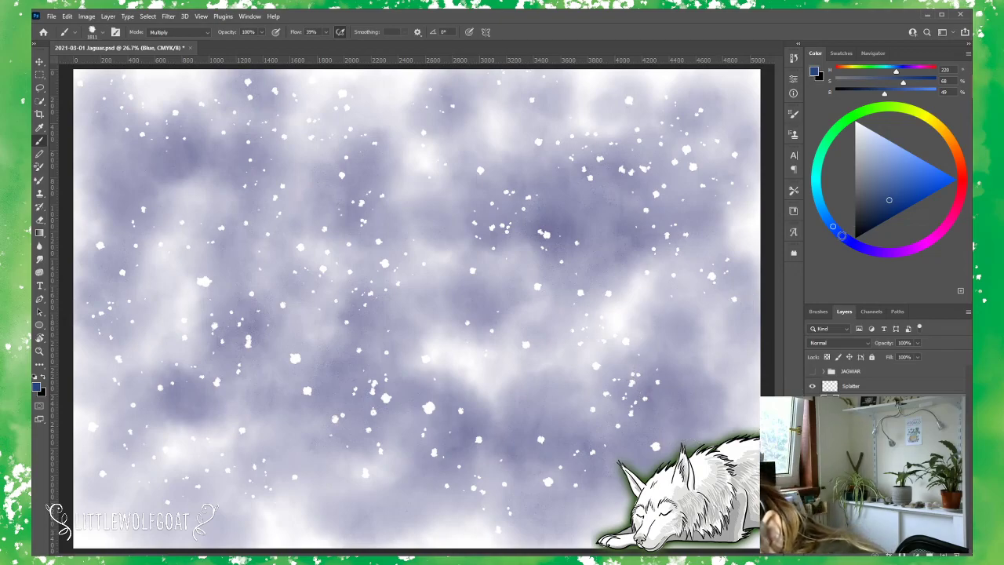
Step: Darken the paint colour and deepen the washes across the centre and lower canvas
left_click(839, 234)
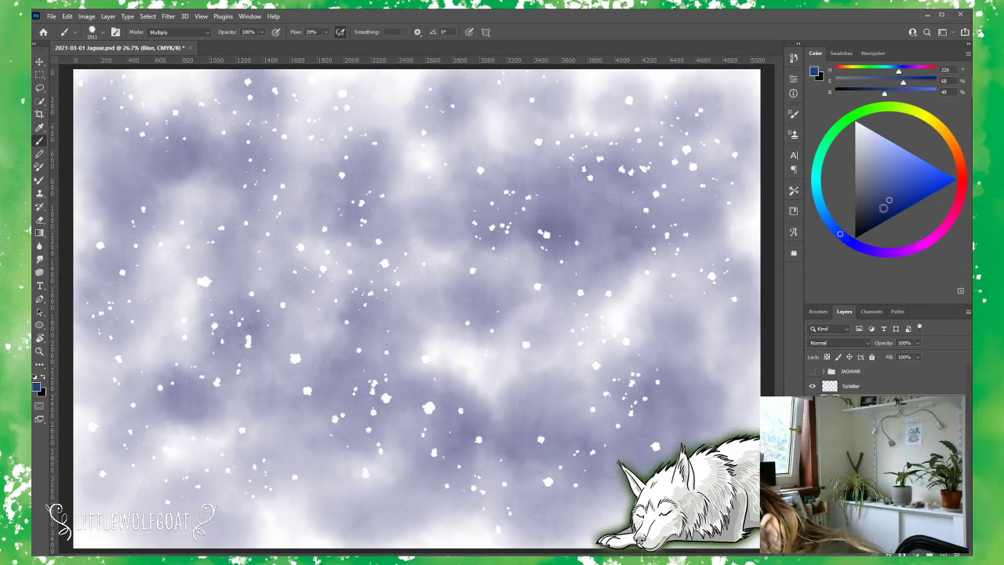
left_click(883, 206)
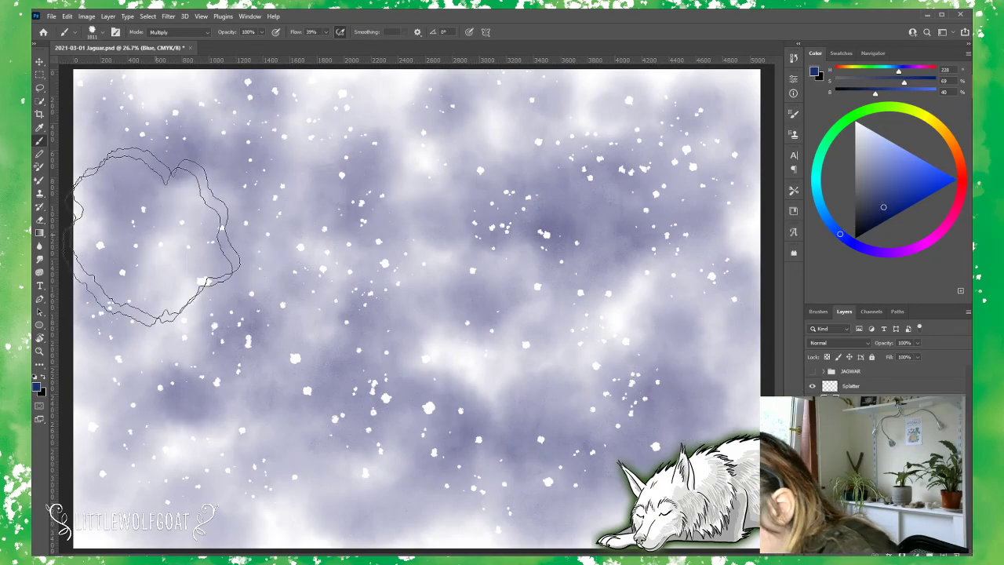
mouse_move(187, 267)
left_mouse_down()
mouse_move(212, 285)
mouse_move(274, 293)
mouse_move(458, 276)
mouse_move(623, 219)
mouse_move(681, 215)
mouse_move(701, 190)
left_mouse_up()
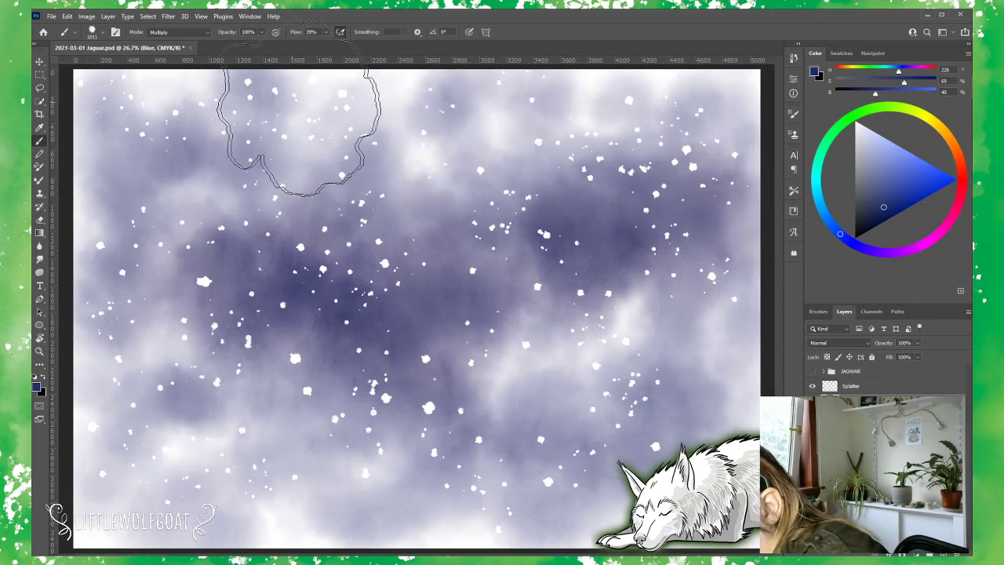
mouse_move(181, 480)
left_mouse_down()
mouse_move(549, 486)
mouse_move(675, 470)
left_mouse_up()
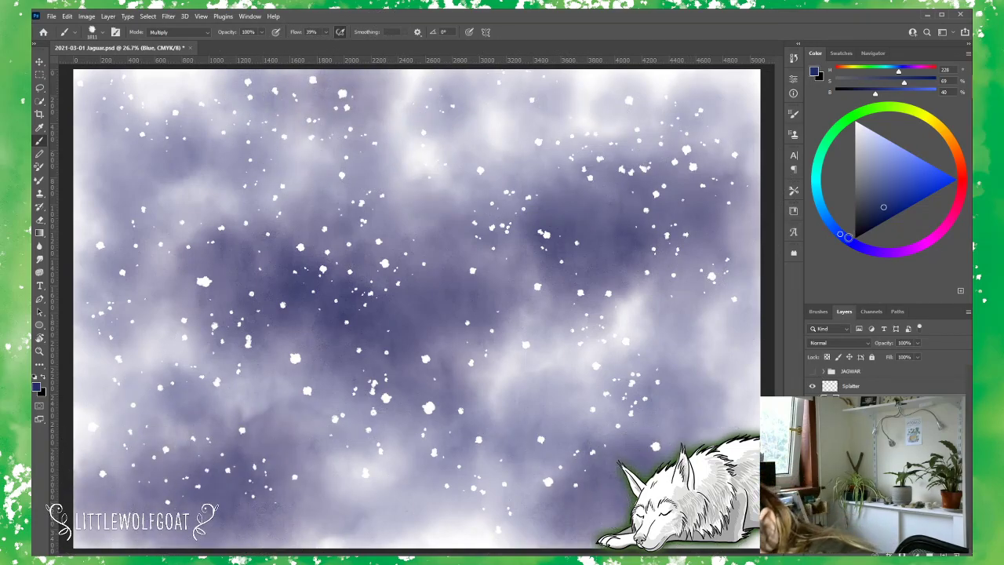
Step: Choose a darker, more saturated violet-blue and reopen the brush presets
left_click(844, 238)
left_click(885, 214)
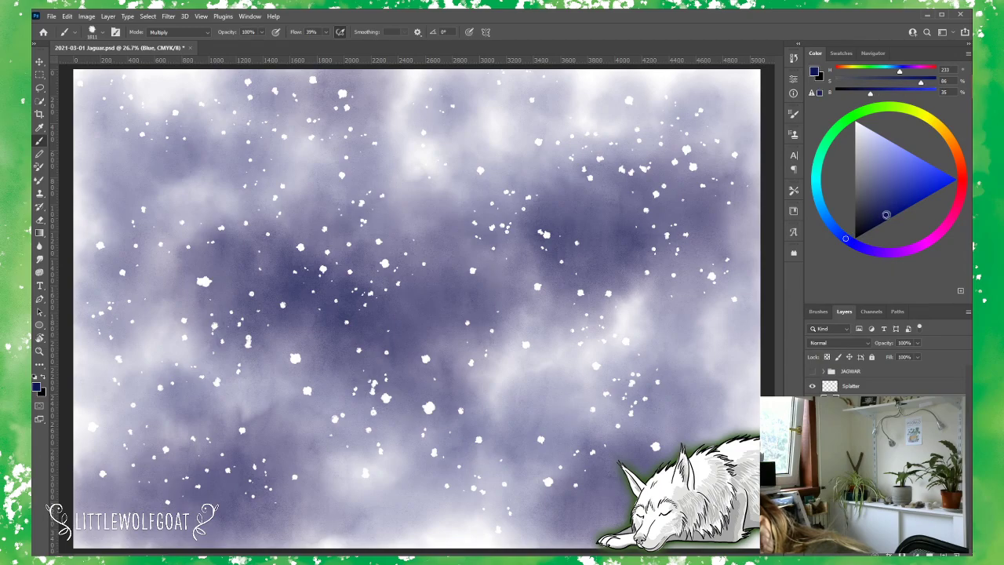
left_click(95, 34)
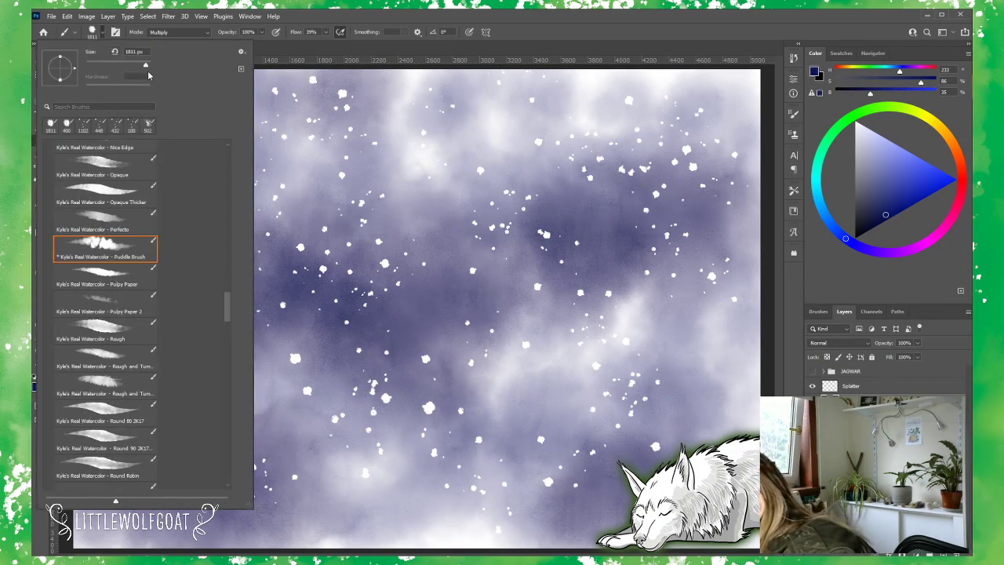
left_click(274, 48)
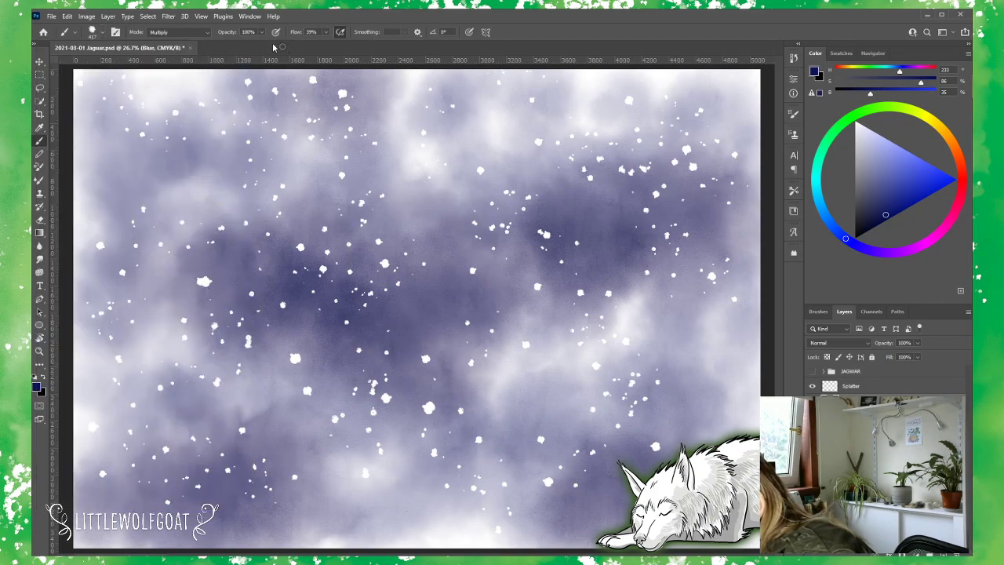
left_click(95, 33)
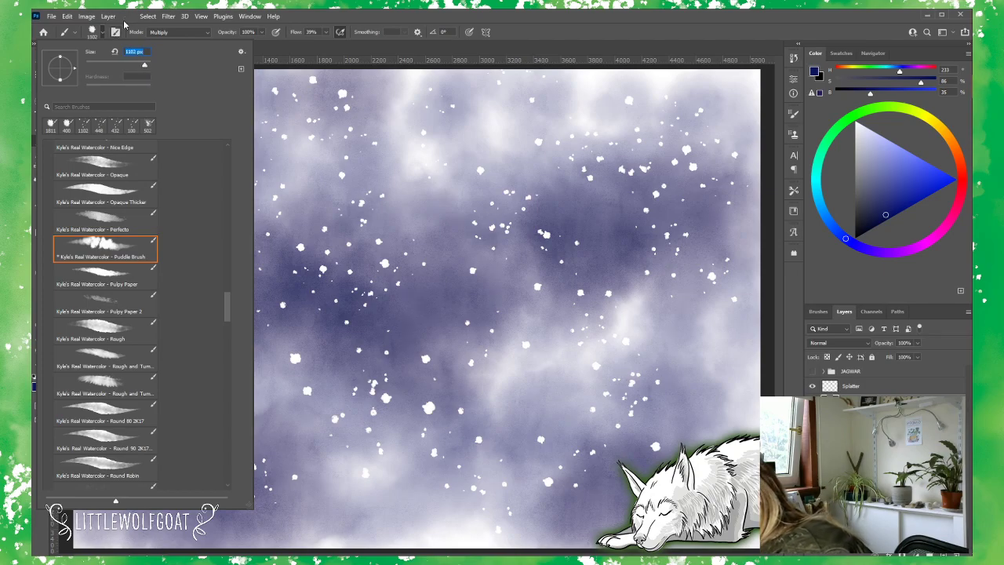
Step: Set the Puddle Brush size to 900 px
left_click(135, 52)
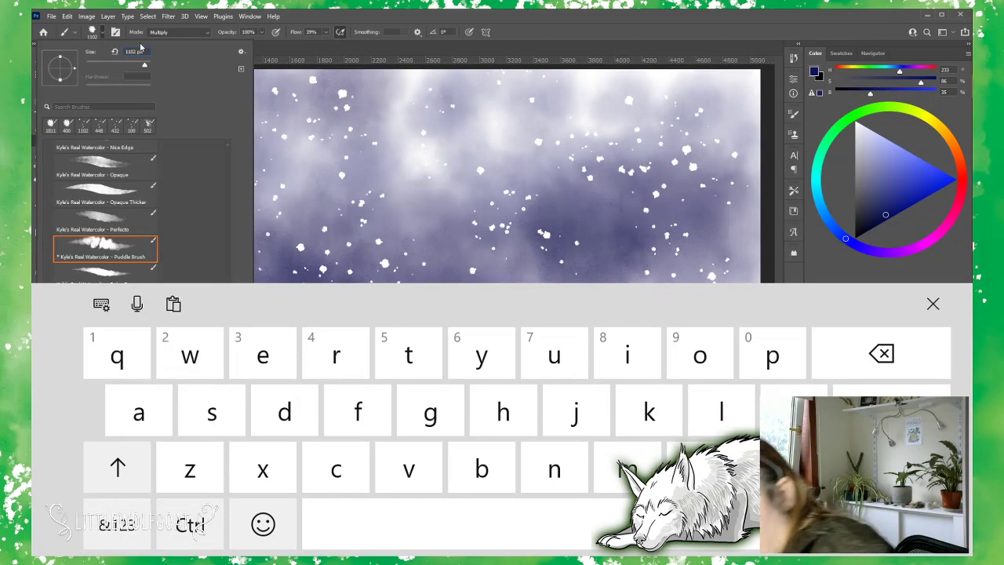
key("BackSpace")
left_click(699, 354)
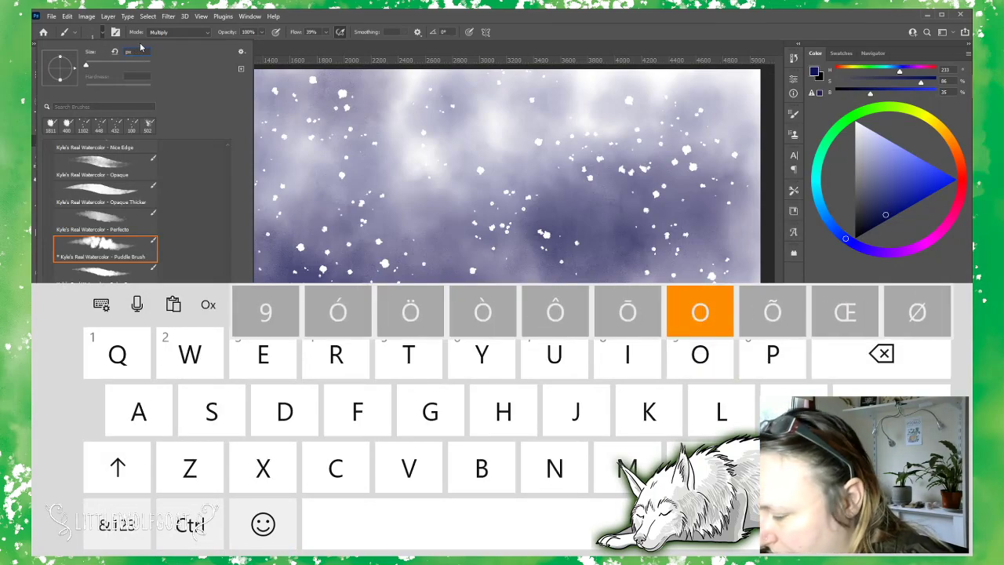
type("9")
left_click(772, 354)
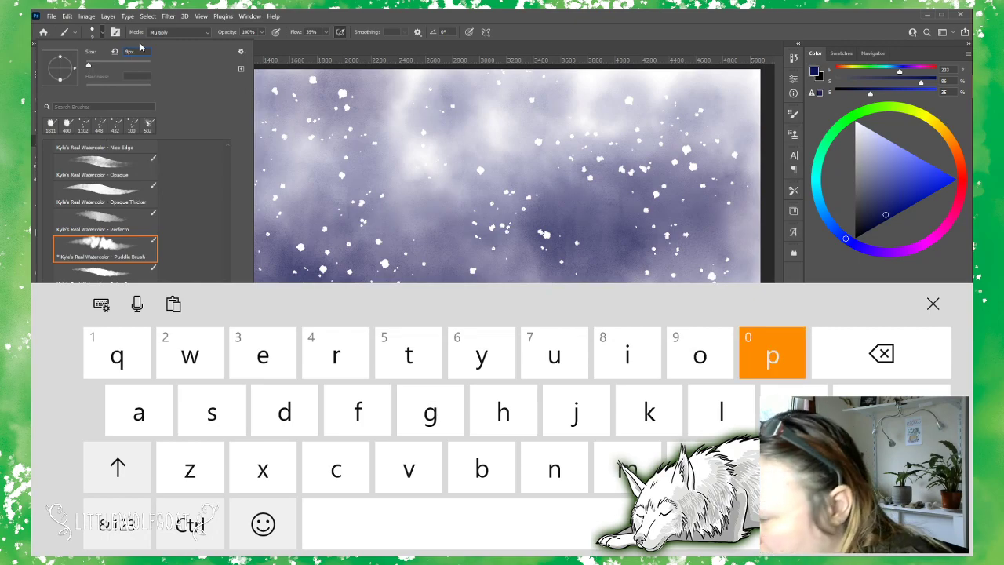
type("00")
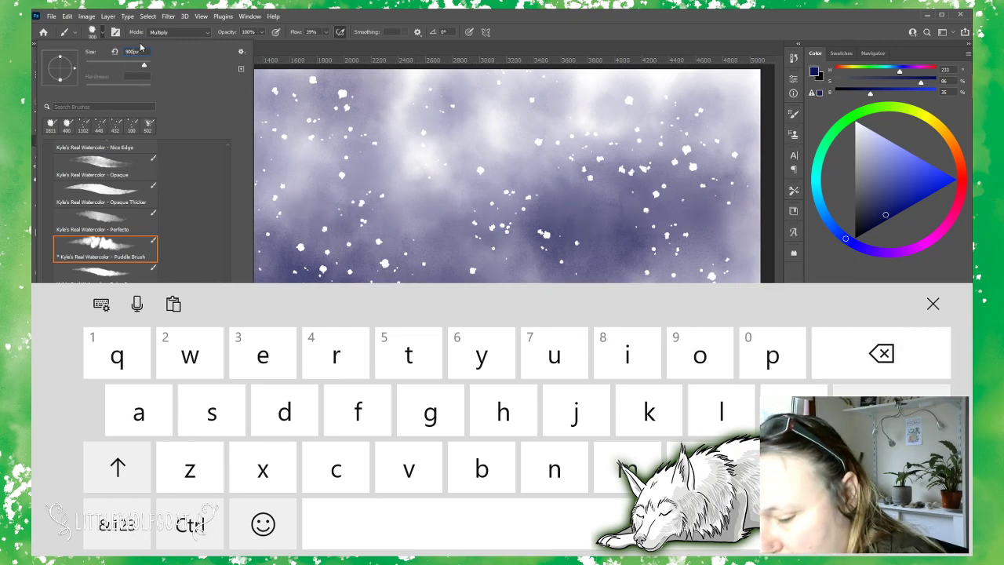
key("Return")
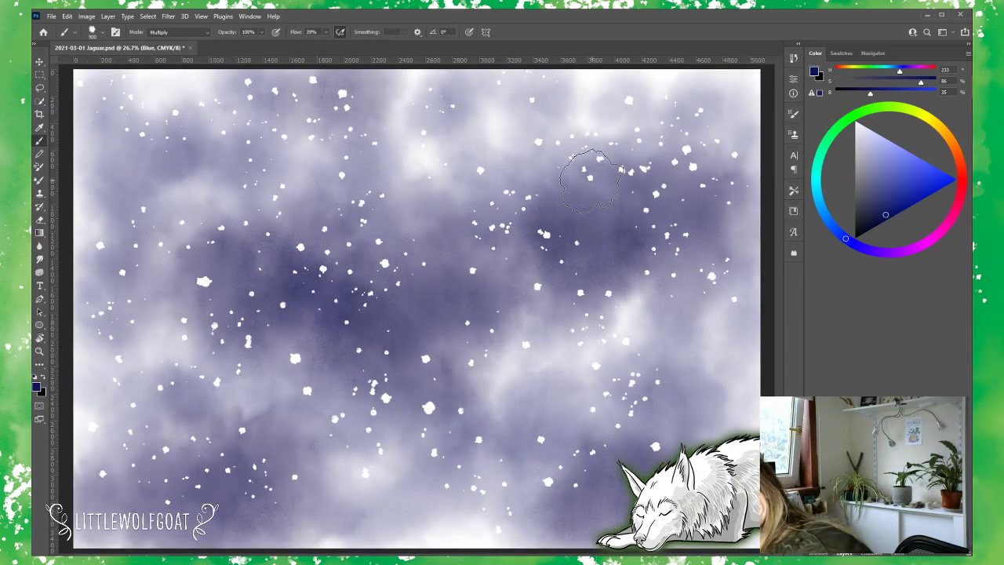
Step: Paint dark blue patches at the top-left, bottom-left, right edge and left side
mouse_move(89, 117)
left_mouse_down()
mouse_move(233, 180)
mouse_move(303, 173)
mouse_move(399, 138)
mouse_move(485, 157)
mouse_move(564, 149)
mouse_move(673, 168)
left_mouse_up()
mouse_move(113, 403)
left_mouse_down()
mouse_move(201, 384)
mouse_move(294, 392)
mouse_move(349, 412)
left_mouse_up()
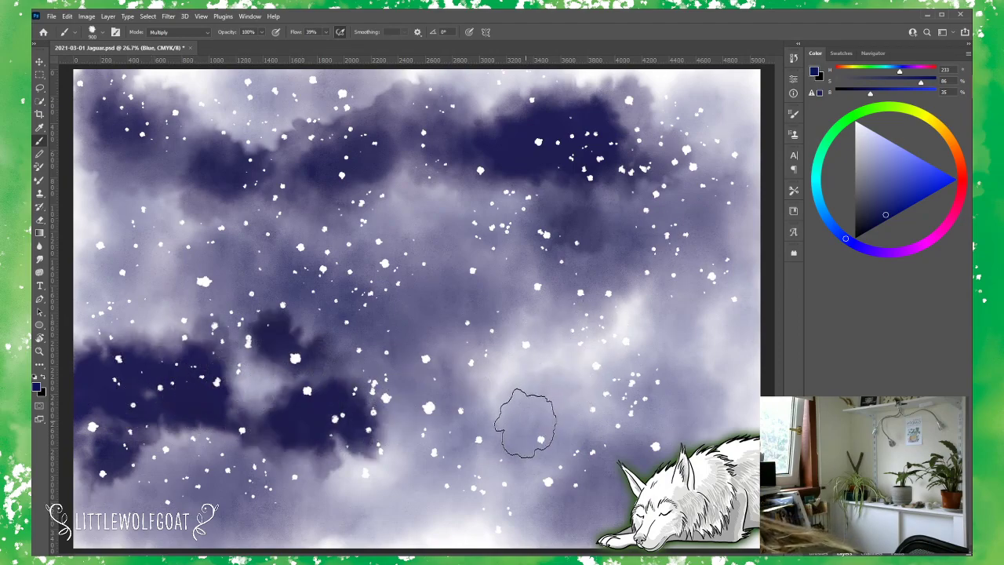
mouse_move(525, 424)
left_mouse_down()
mouse_move(556, 401)
mouse_move(626, 392)
mouse_move(732, 406)
mouse_move(773, 344)
mouse_move(694, 282)
left_mouse_up()
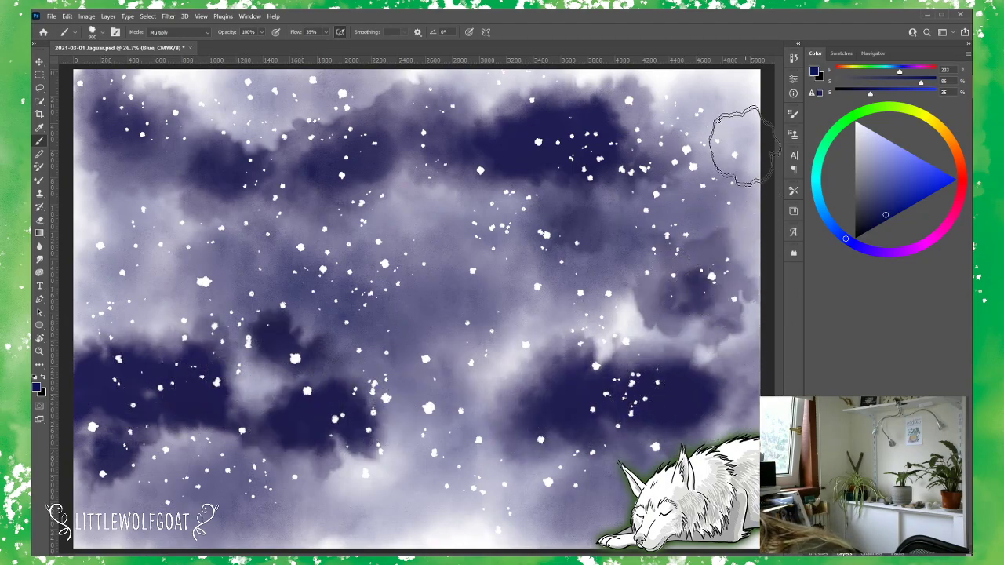
mouse_move(738, 145)
left_mouse_down()
mouse_move(729, 93)
mouse_move(745, 94)
mouse_move(745, 259)
left_mouse_up()
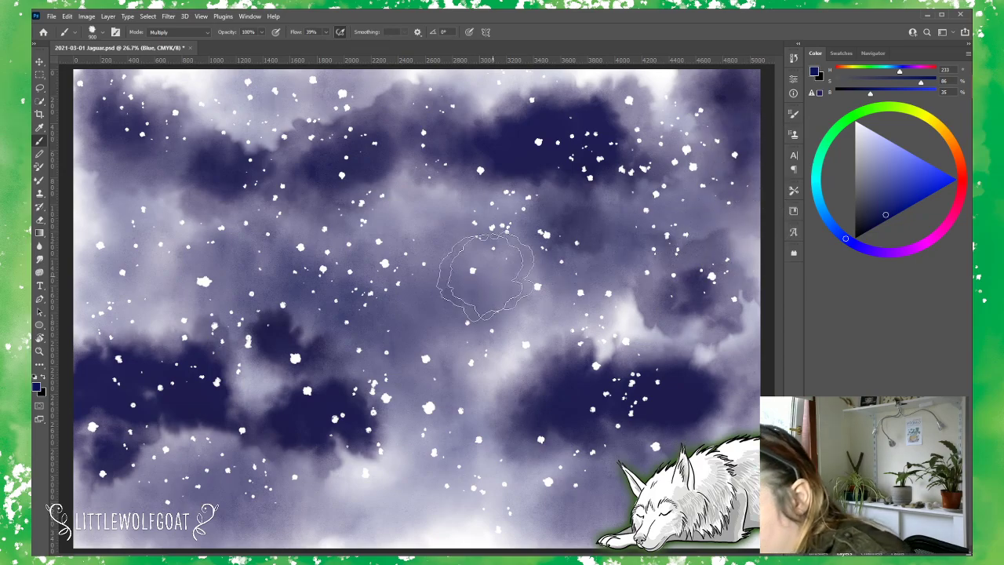
mouse_move(179, 291)
left_mouse_down()
mouse_move(90, 246)
mouse_move(165, 263)
left_mouse_up()
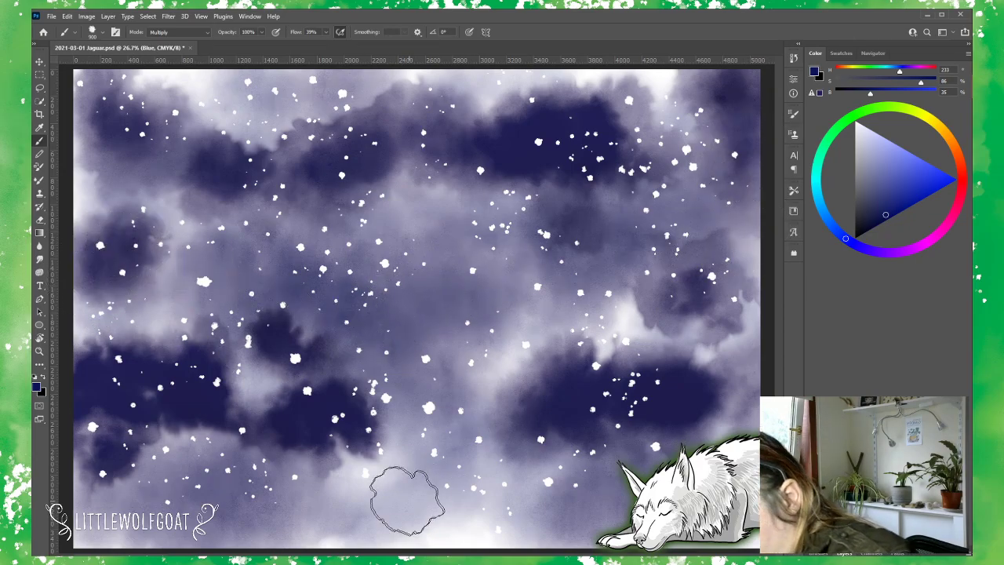
Step: Darken the bottom and top edges, then show the JAGWAR group again
left_click_drag(339, 530, 620, 518)
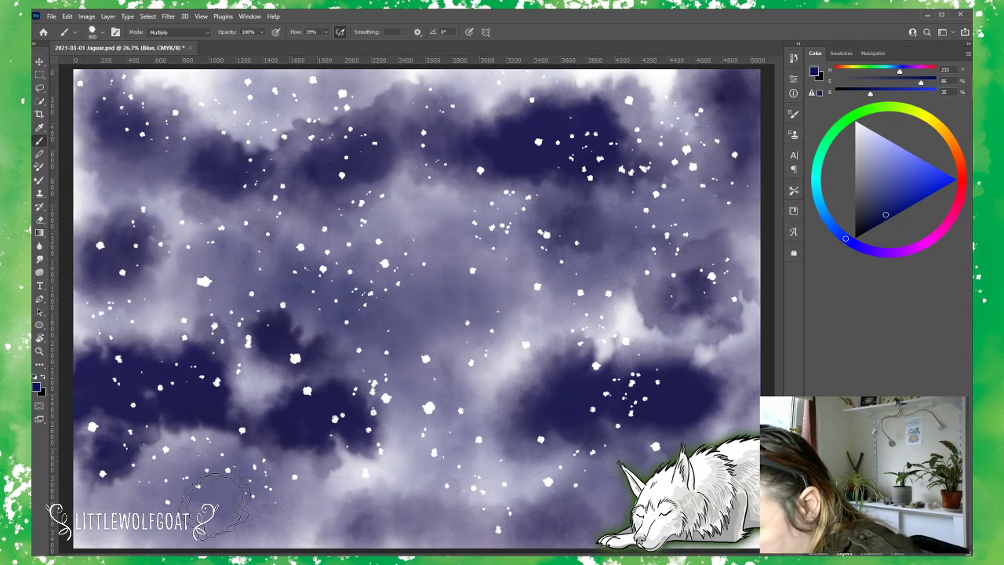
left_click_drag(79, 537, 620, 524)
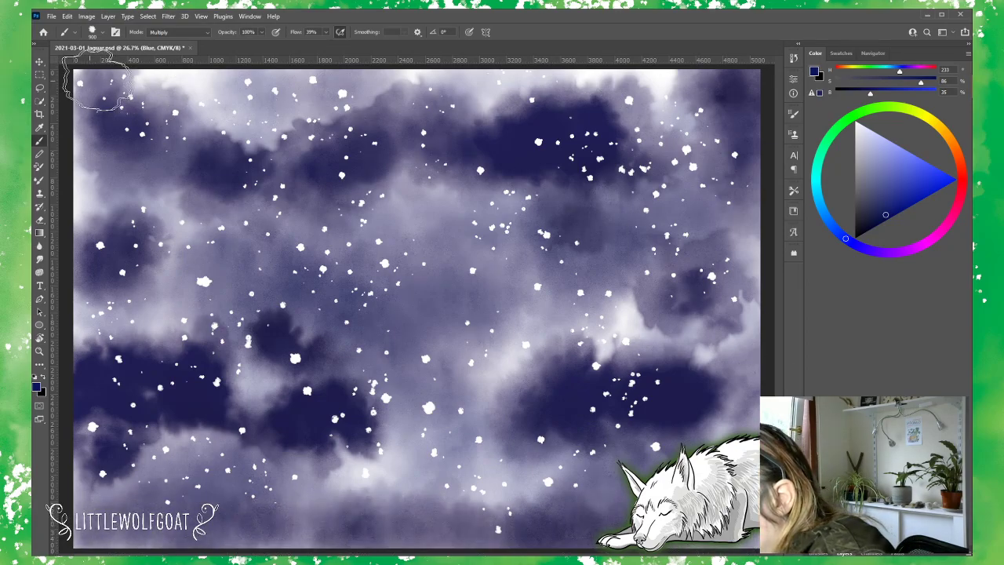
left_click_drag(100, 78, 739, 87)
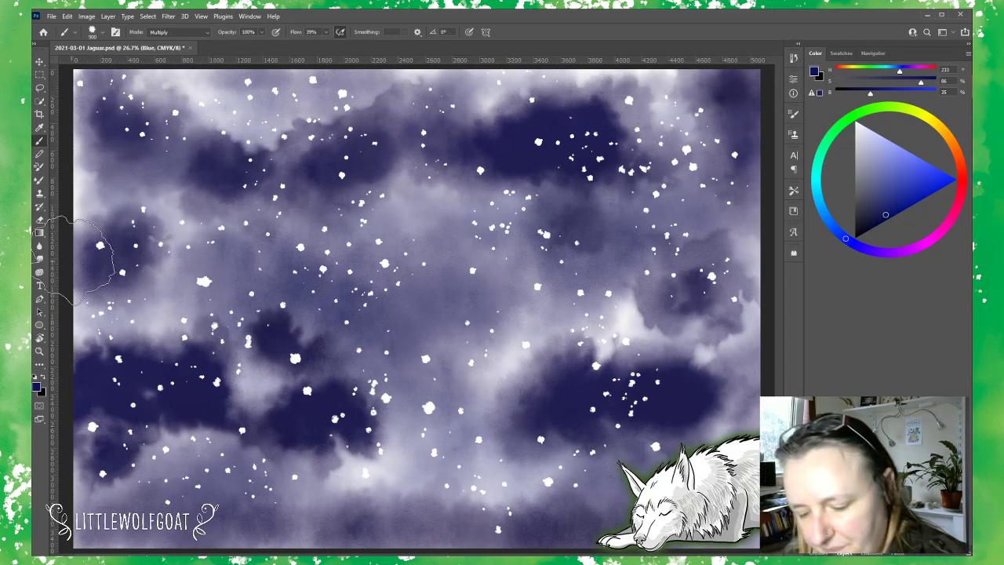
left_click(845, 552)
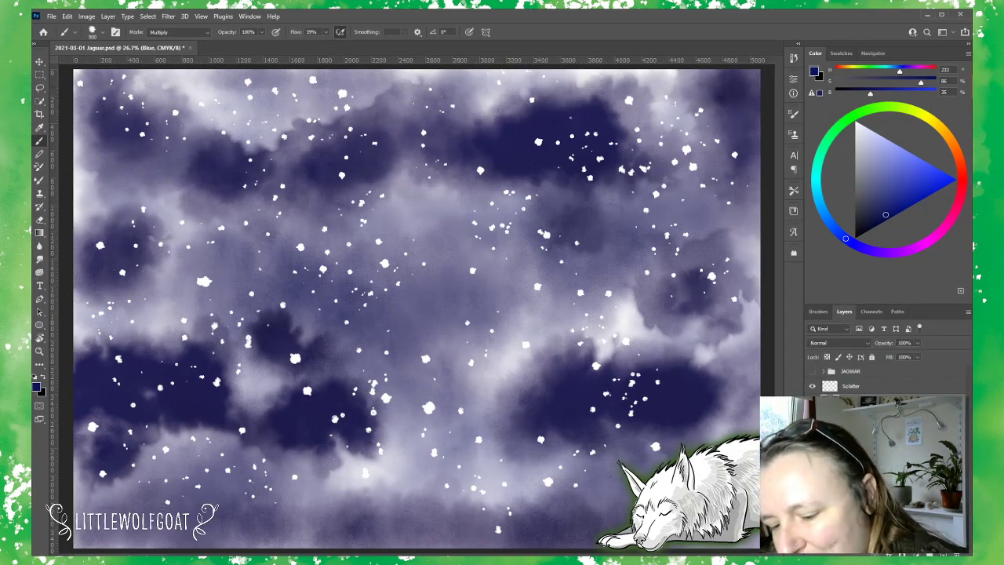
left_click(811, 373)
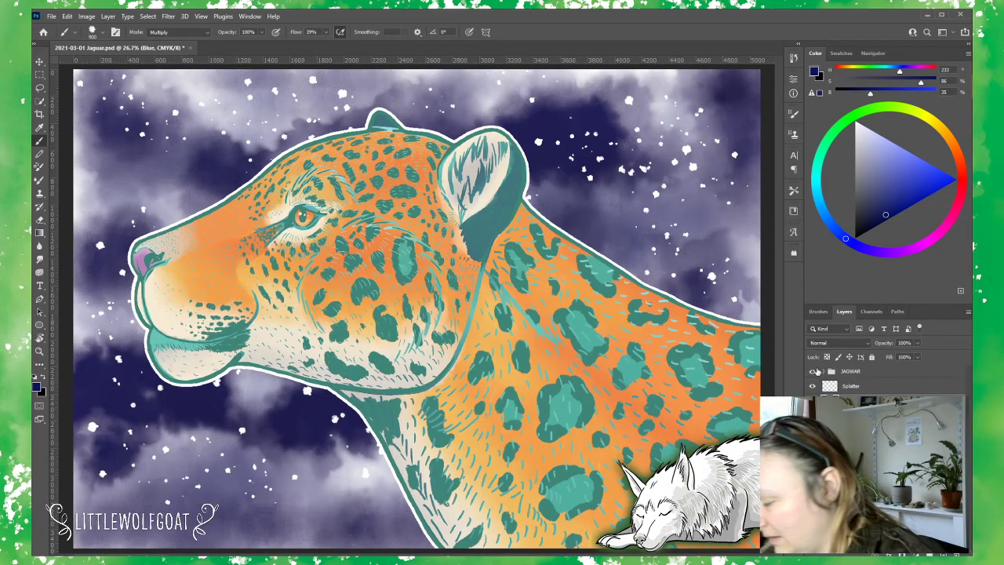
Step: Erase the watercolour background around the jaguar using the Eraser with a large soft brush
left_click(39, 219)
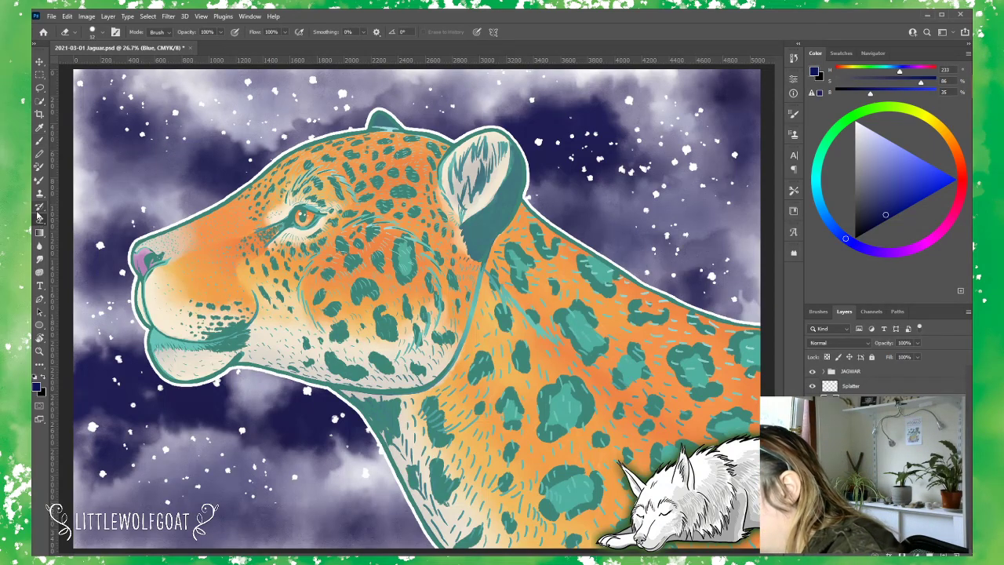
left_click(97, 32)
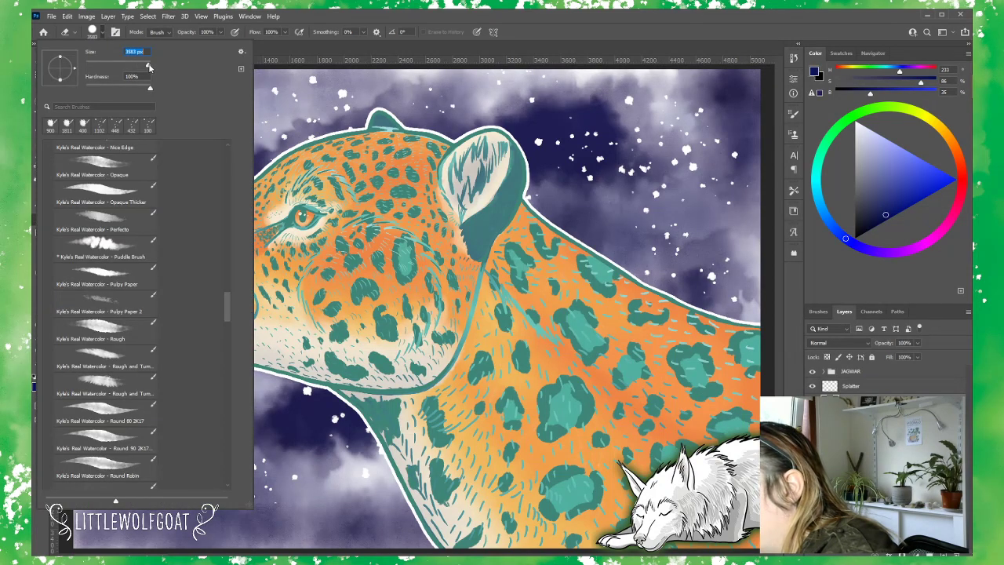
key("Return")
mouse_move(118, 94)
left_mouse_down()
mouse_move(86, 227)
mouse_move(196, 259)
mouse_move(337, 235)
mouse_move(314, 345)
mouse_move(376, 330)
mouse_move(493, 271)
mouse_move(549, 258)
mouse_move(509, 338)
mouse_move(337, 470)
mouse_move(439, 494)
mouse_move(306, 486)
mouse_move(424, 486)
left_mouse_up()
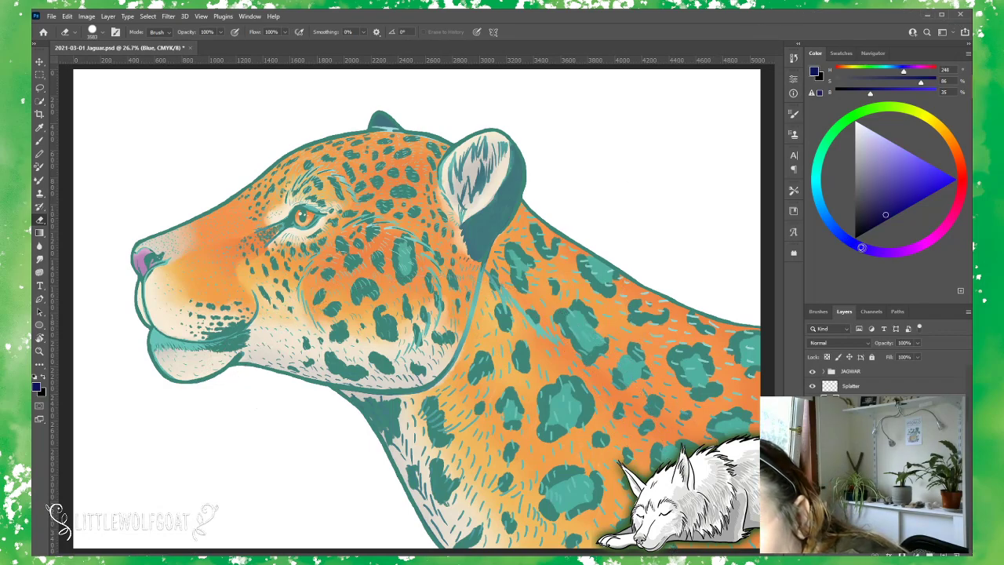
Step: Pick a lighter violet, test a wash behind the jaguar's ear, then undo it
left_click(889, 199)
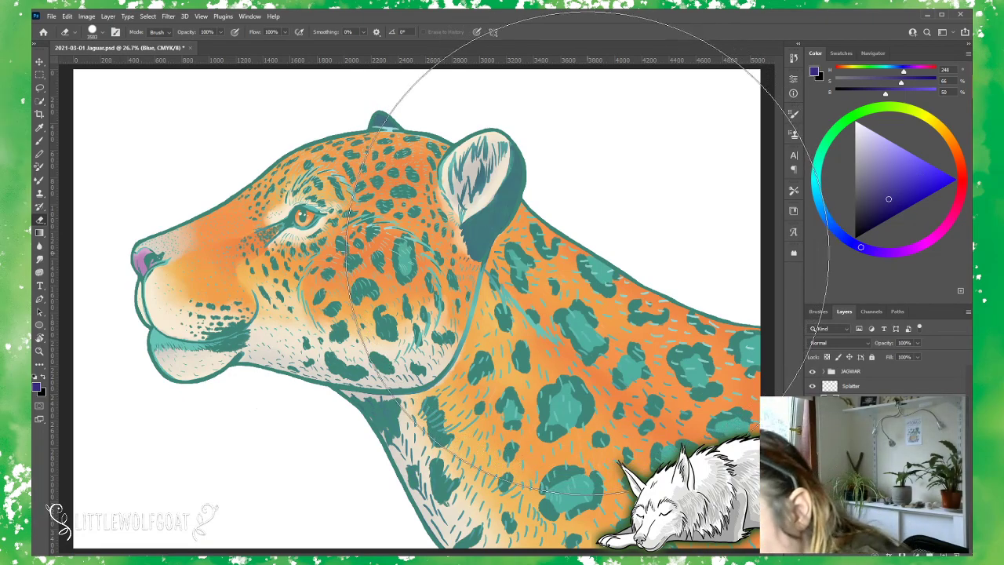
left_click(38, 142)
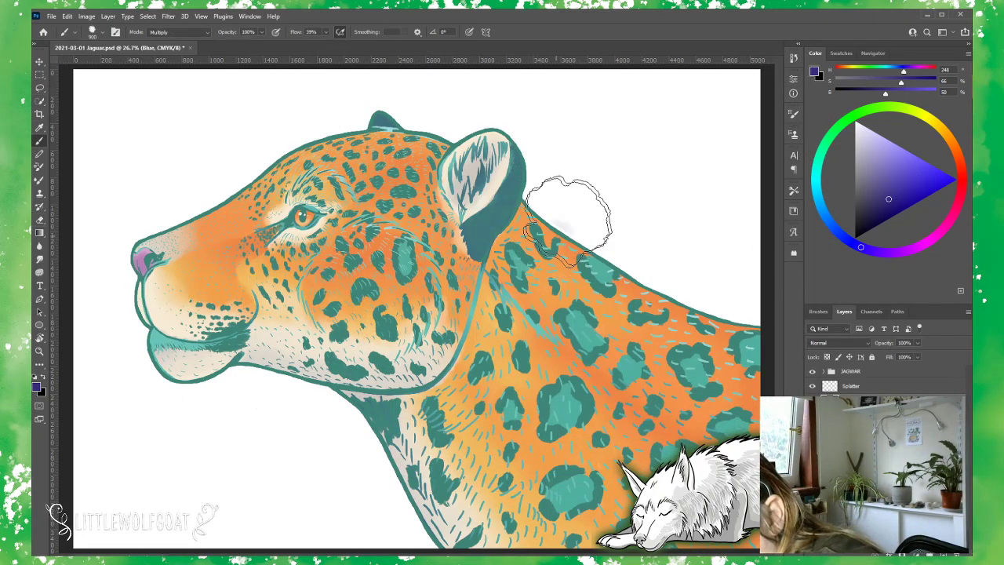
mouse_move(578, 202)
left_mouse_down()
mouse_move(629, 242)
mouse_move(678, 289)
mouse_move(730, 318)
mouse_move(533, 177)
mouse_move(416, 142)
mouse_move(307, 161)
mouse_move(152, 251)
mouse_move(135, 296)
mouse_move(167, 348)
mouse_move(237, 368)
mouse_move(312, 372)
mouse_move(433, 521)
left_mouse_up()
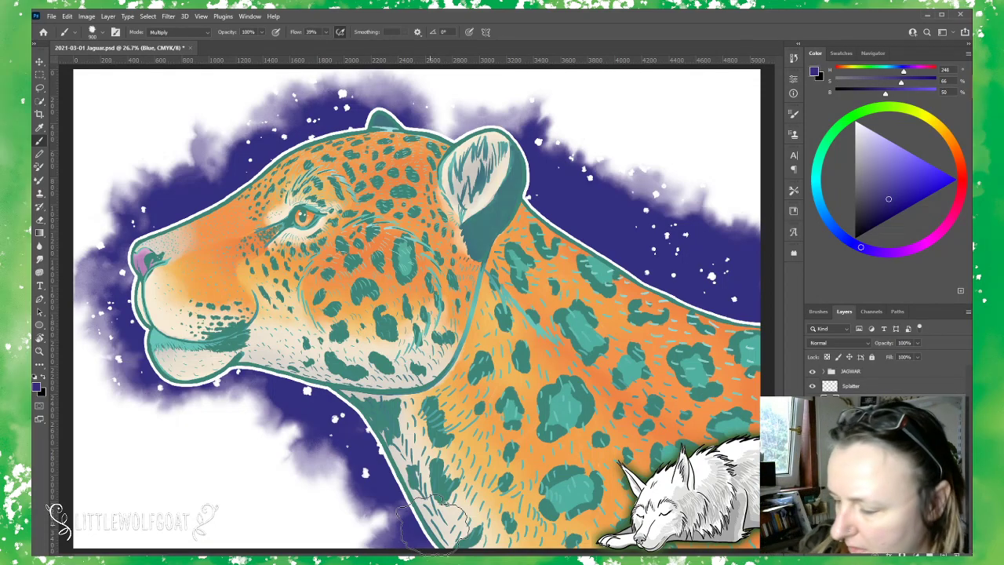
key("ctrl+comma")
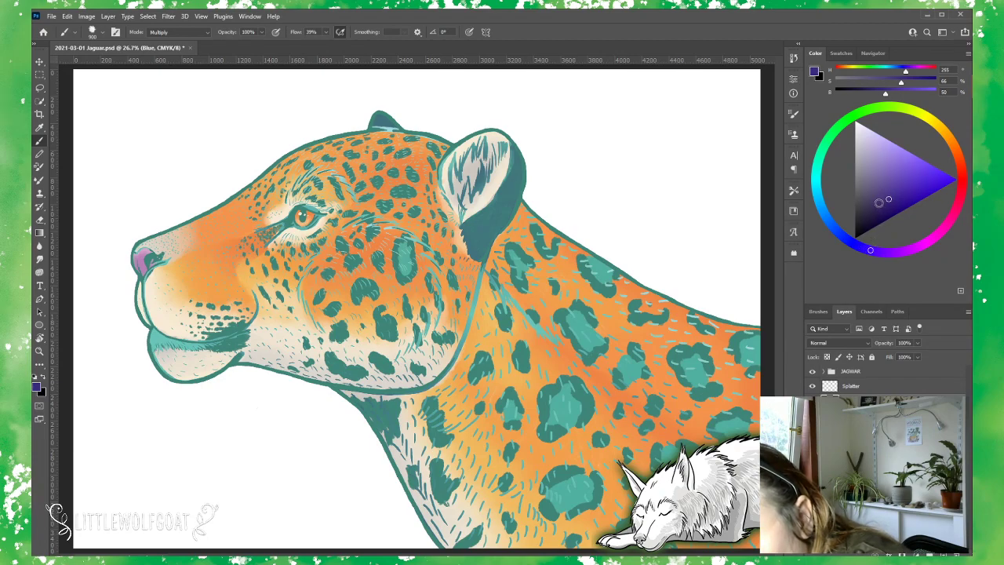
Step: Paint a slightly darker violet wash along the jaguar's back and behind its head, then undo it twice
left_click(879, 203)
left_click(882, 196)
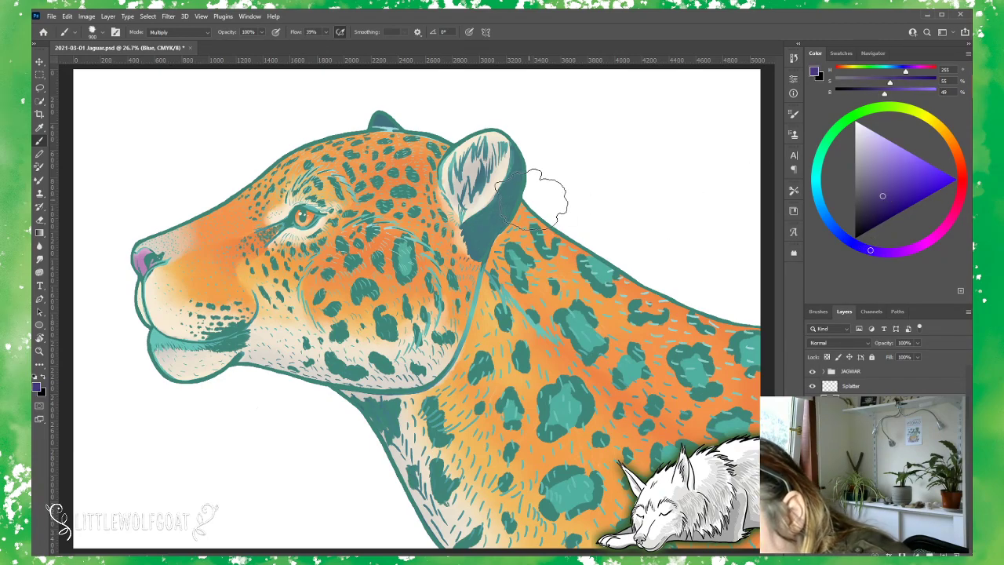
mouse_move(538, 175)
left_mouse_down()
mouse_move(616, 224)
mouse_move(687, 298)
mouse_move(776, 329)
left_mouse_up()
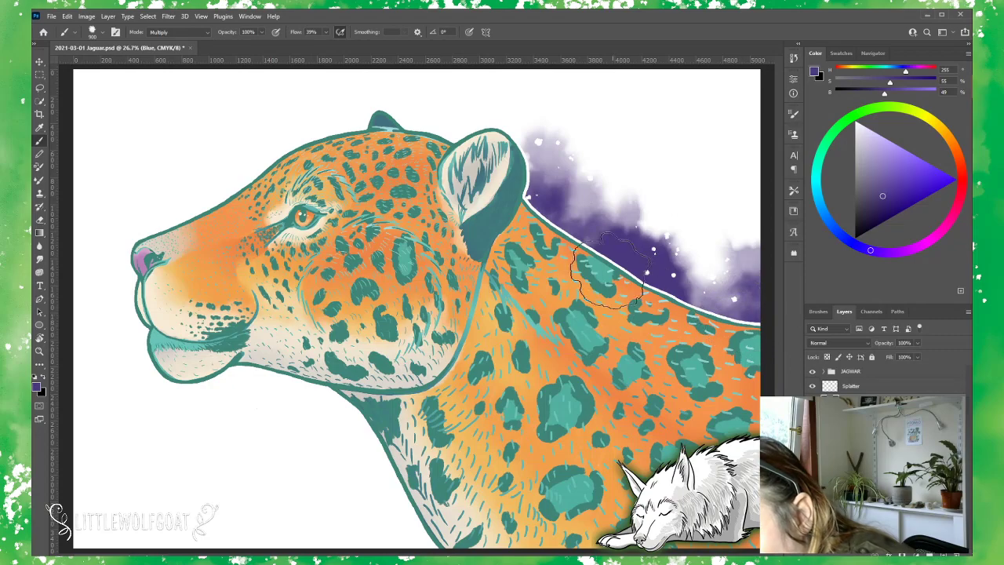
mouse_move(584, 235)
left_mouse_down()
mouse_move(502, 169)
mouse_move(400, 130)
mouse_move(278, 130)
mouse_move(196, 188)
mouse_move(110, 290)
mouse_move(170, 378)
mouse_move(338, 447)
mouse_move(396, 537)
left_mouse_up()
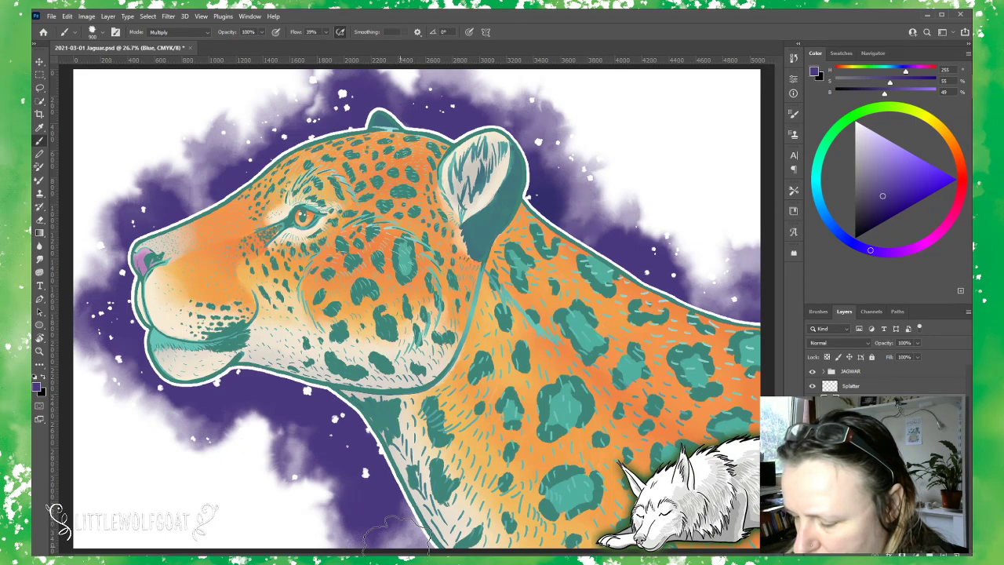
key("ctrl+z")
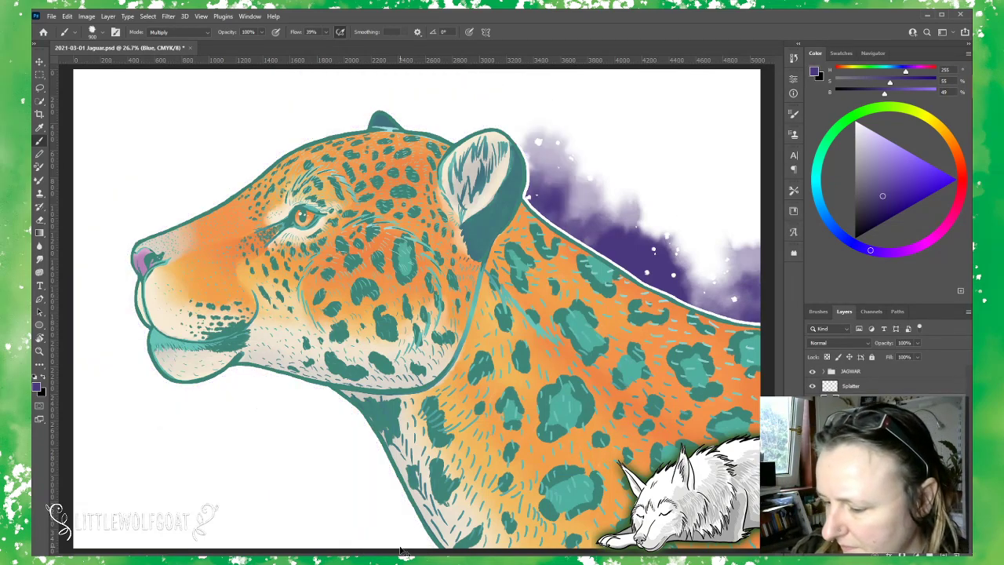
key("ctrl+z")
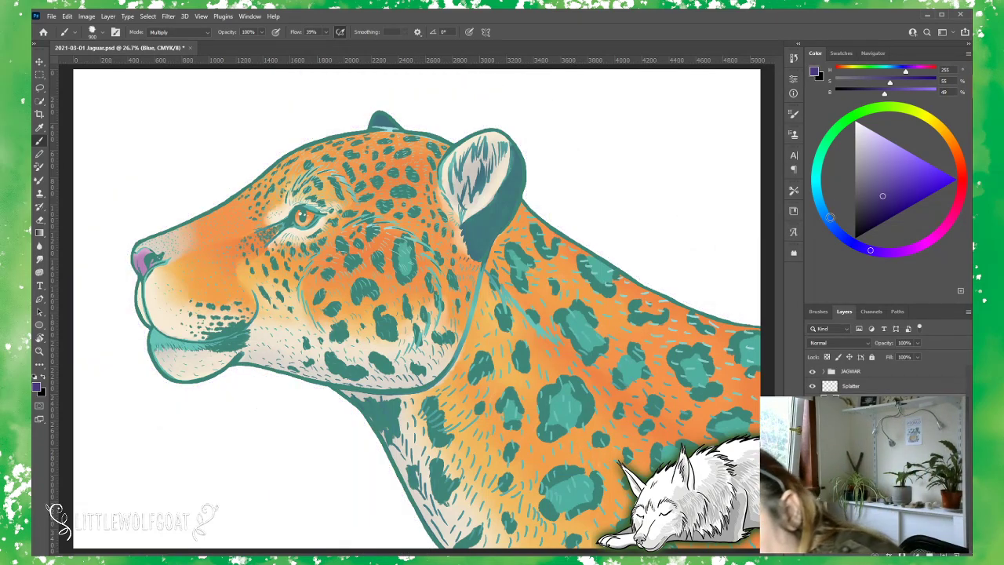
Step: Choose a brighter navy blue and paint a wash behind the jaguar's back and ear, then review the brush presets
left_click_drag(905, 71, 894, 71)
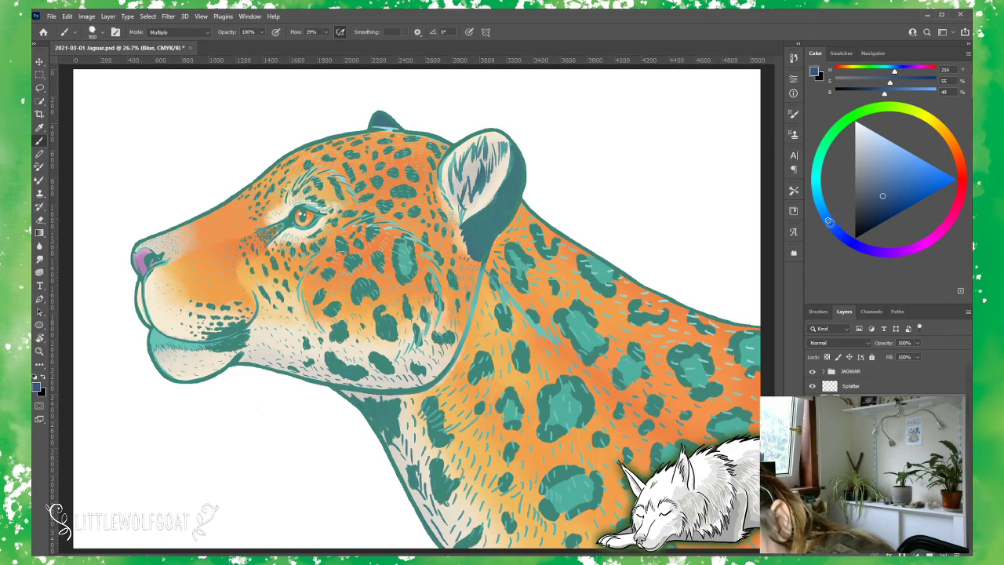
left_click_drag(907, 173, 879, 208)
mouse_move(613, 263)
left_mouse_down()
mouse_move(712, 300)
mouse_move(743, 323)
mouse_move(647, 281)
mouse_move(515, 172)
mouse_move(445, 137)
mouse_move(367, 135)
mouse_move(289, 156)
mouse_move(138, 260)
mouse_move(131, 306)
mouse_move(154, 357)
mouse_move(299, 379)
mouse_move(346, 421)
mouse_move(411, 521)
left_mouse_up()
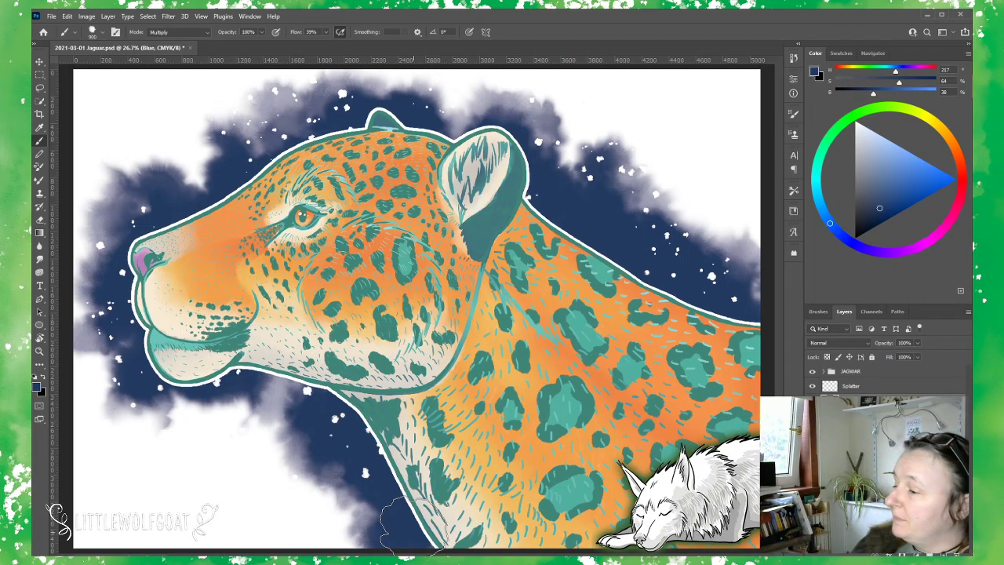
left_click(91, 33)
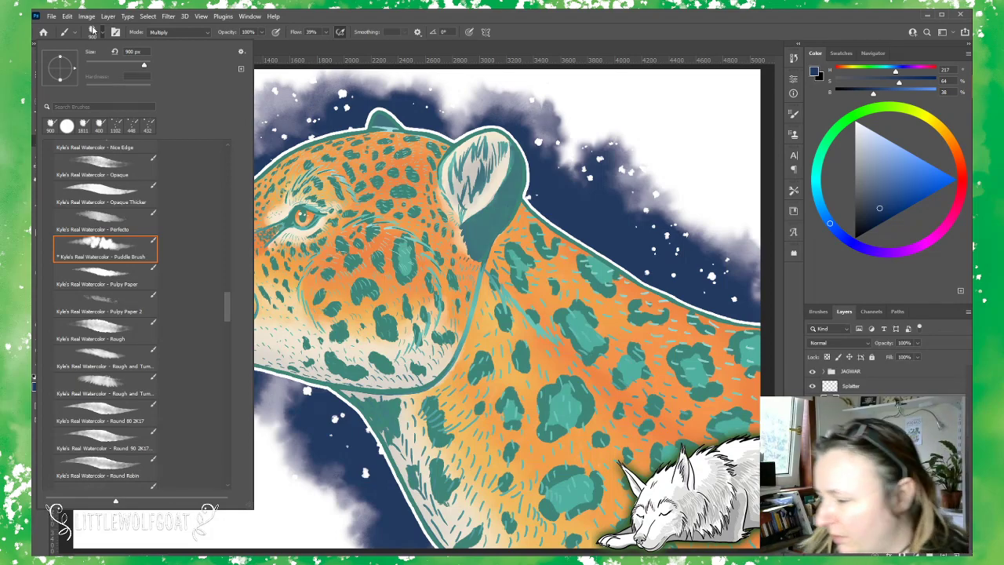
left_click(393, 45)
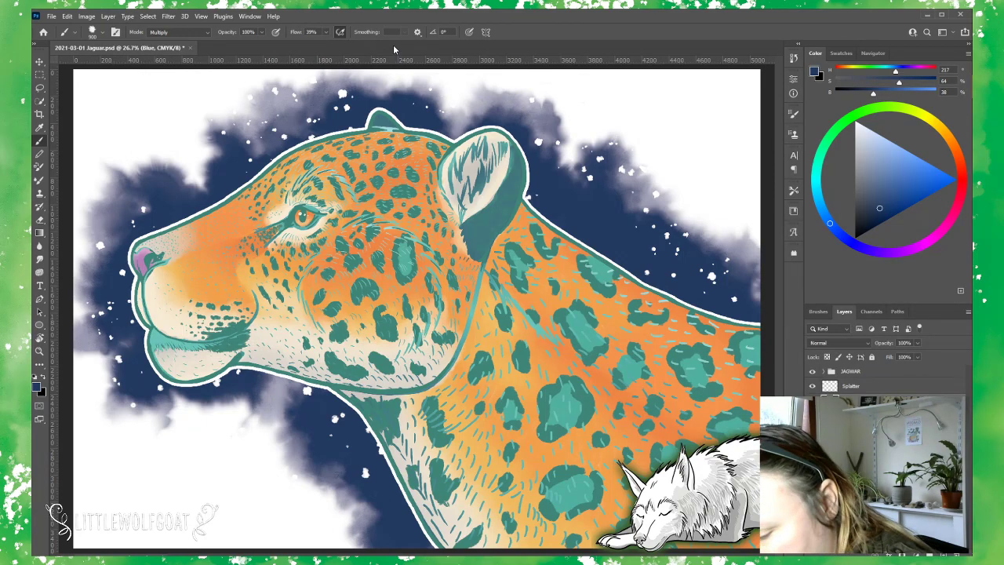
Step: Hide the navy wash to bring back the magenta splatter background, and select the background test layer
key("ctrl+comma")
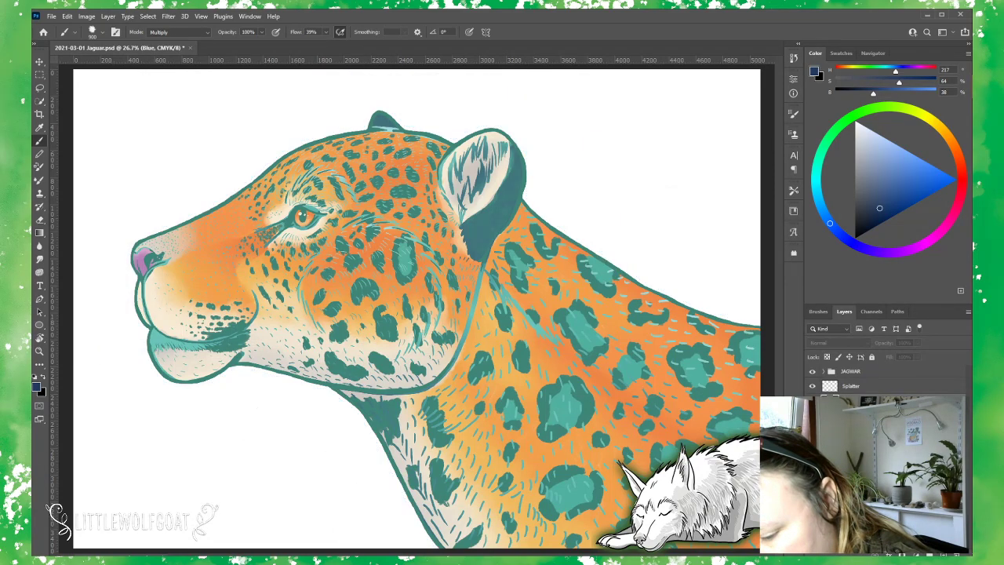
key("ctrl+comma")
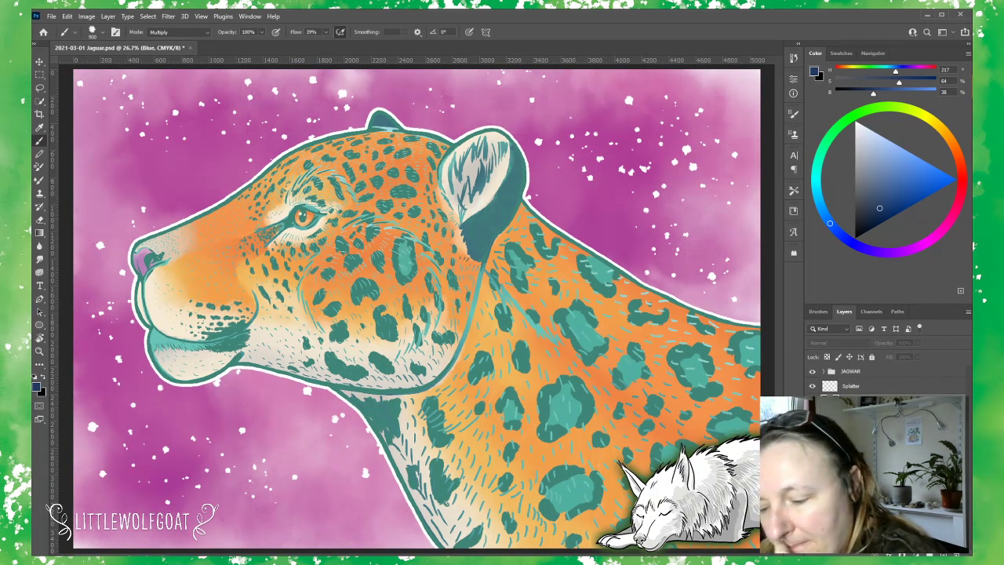
key("alt+bracketleft")
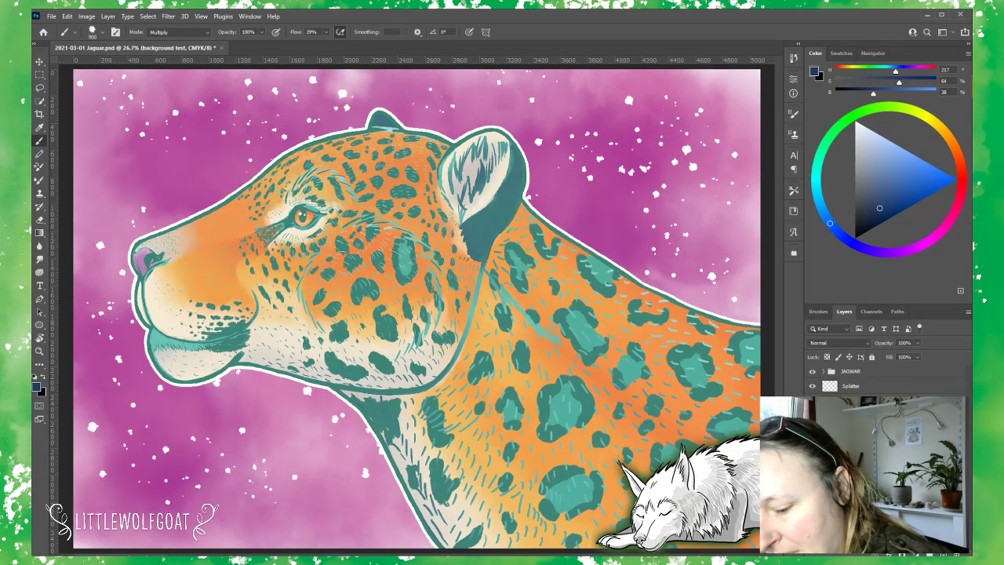
Step: Darken the magenta background right of the ear and toward the lower left with brighter purple strokes
left_click(890, 252)
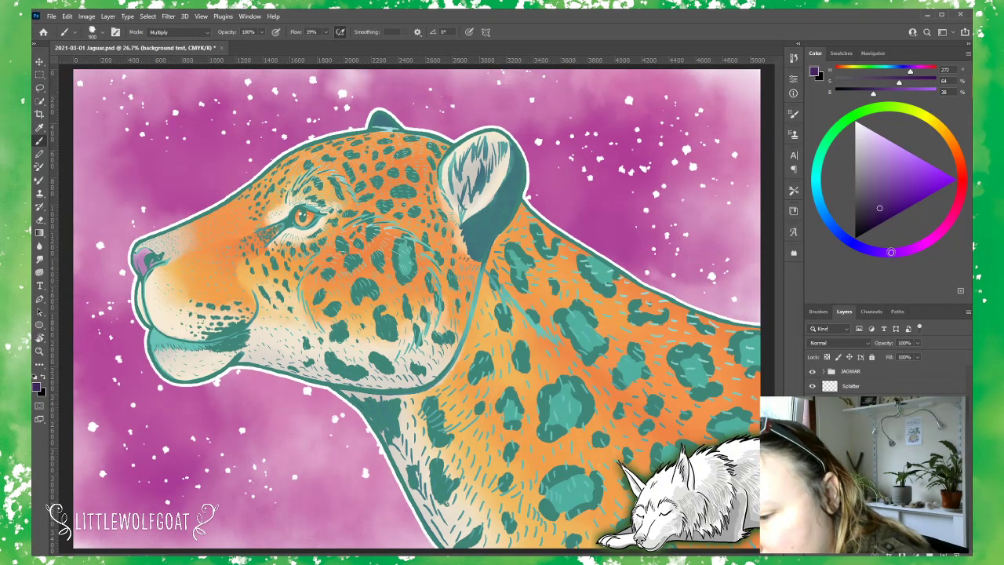
mouse_move(890, 195)
left_mouse_down()
mouse_move(904, 180)
mouse_move(899, 170)
left_mouse_up()
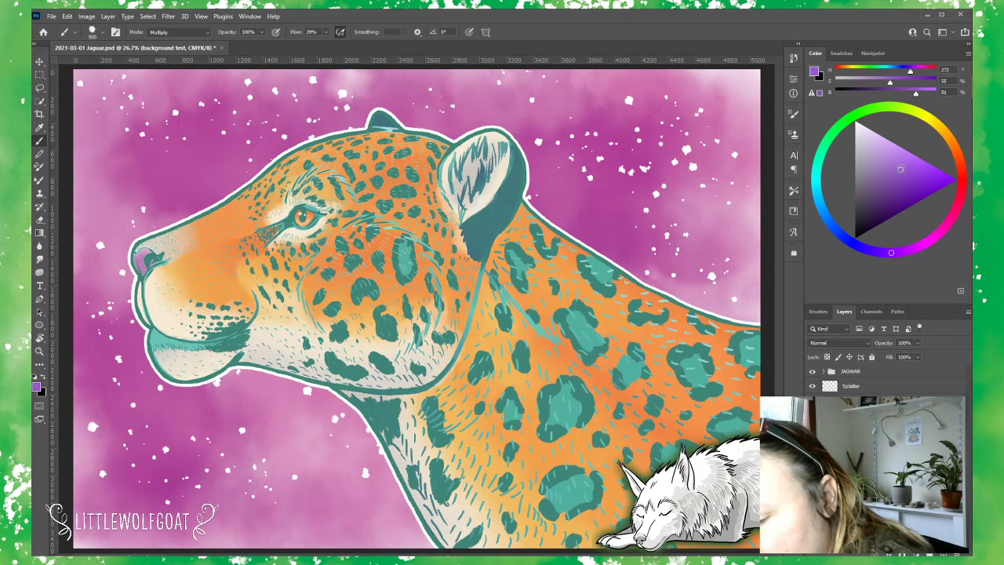
mouse_move(612, 198)
left_mouse_down()
mouse_move(751, 187)
mouse_move(607, 205)
mouse_move(407, 196)
mouse_move(222, 208)
mouse_move(82, 249)
left_mouse_up()
mouse_move(79, 482)
left_mouse_down()
mouse_move(128, 457)
mouse_move(441, 486)
left_mouse_up()
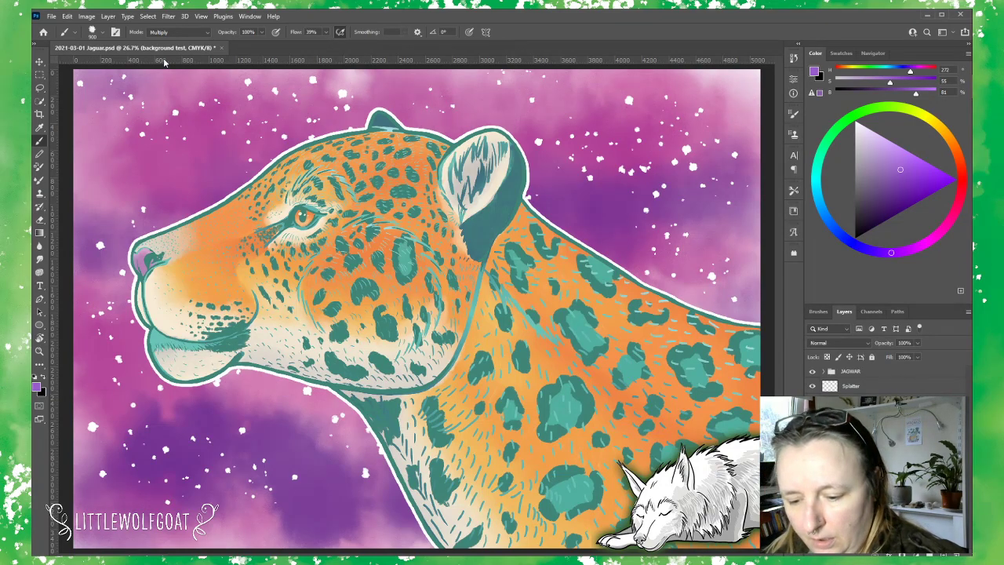
left_click(51, 17)
Step: Save the jaguar painting using File > Save
left_click(60, 129)
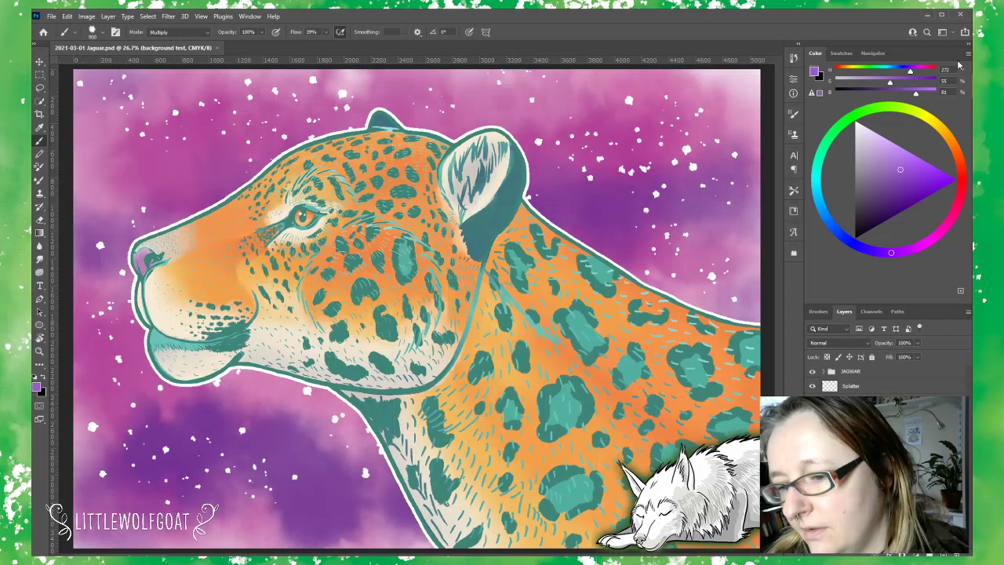
Step: In Chrome, search Google for 'twitch' from a new tab and open the Twitch website
key("alt+Tab")
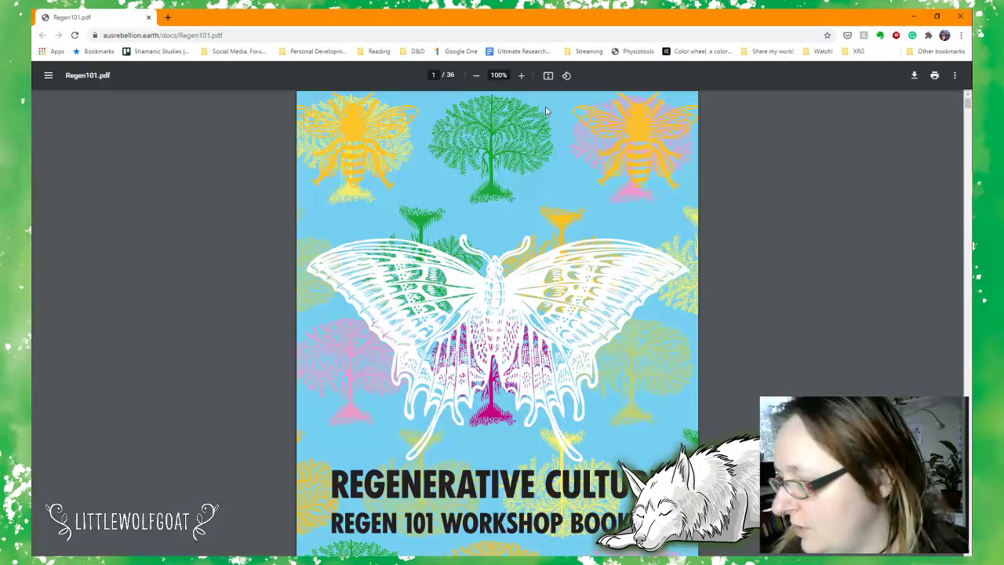
left_click(167, 17)
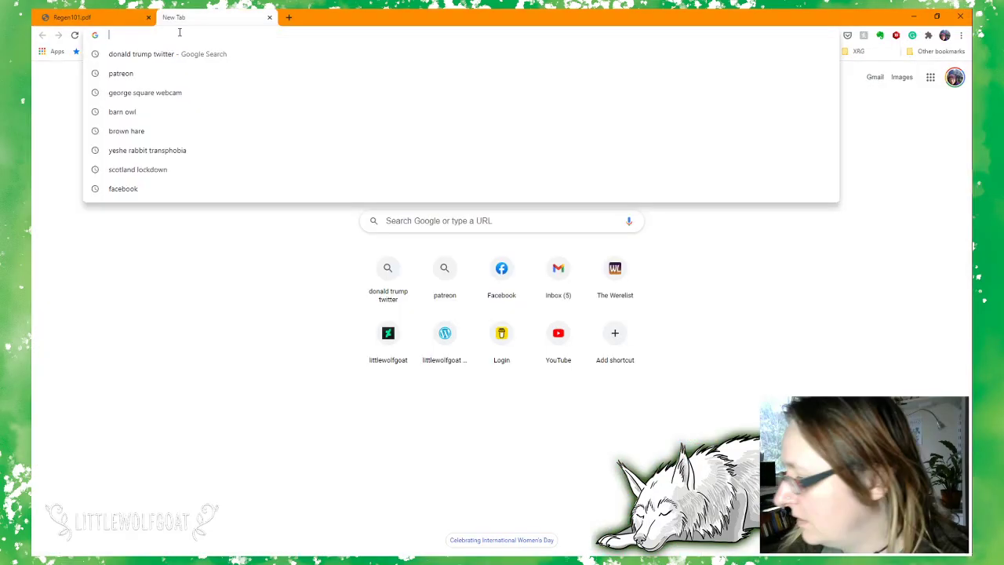
type("te")
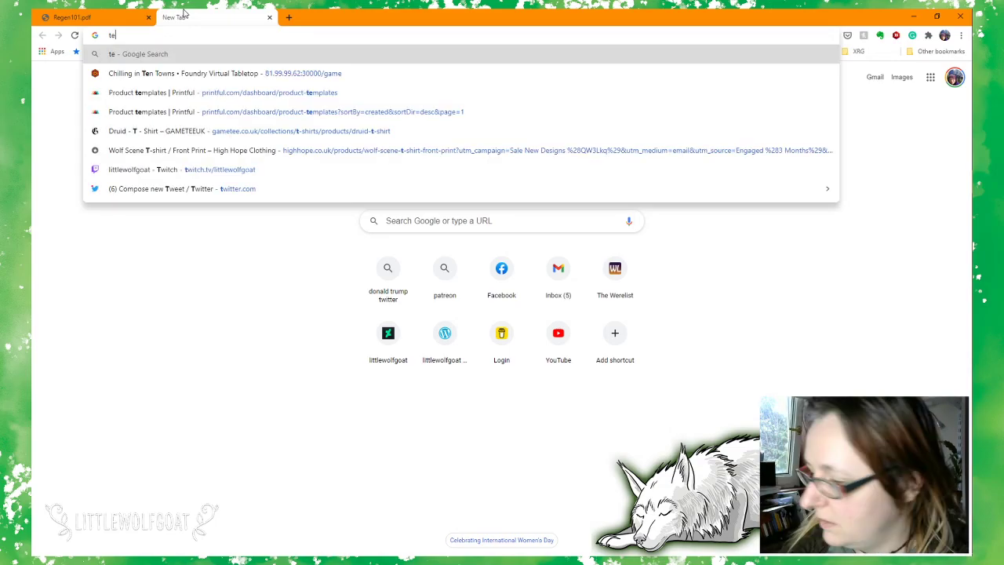
key("BackSpace")
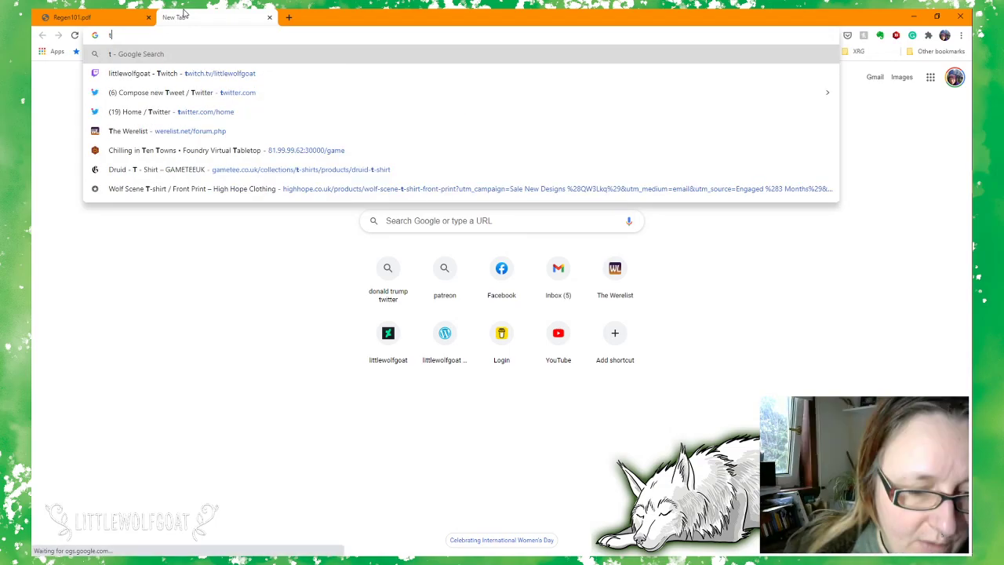
type("twit")
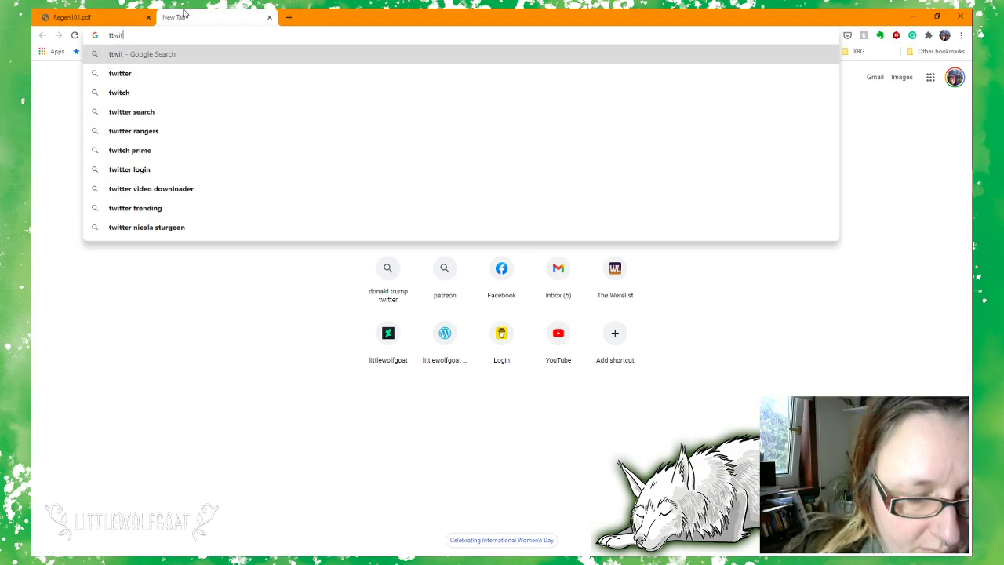
type("ch")
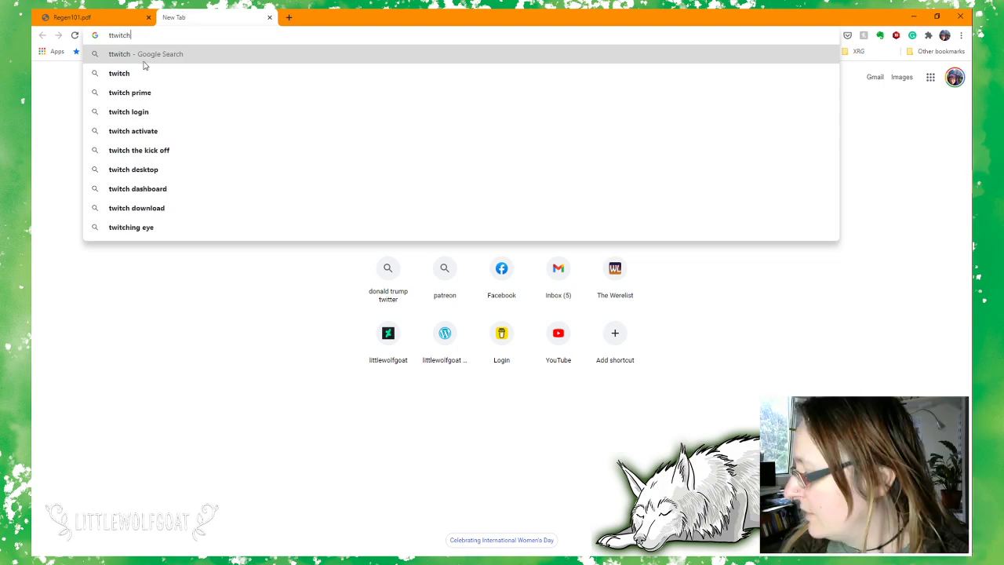
left_click(145, 71)
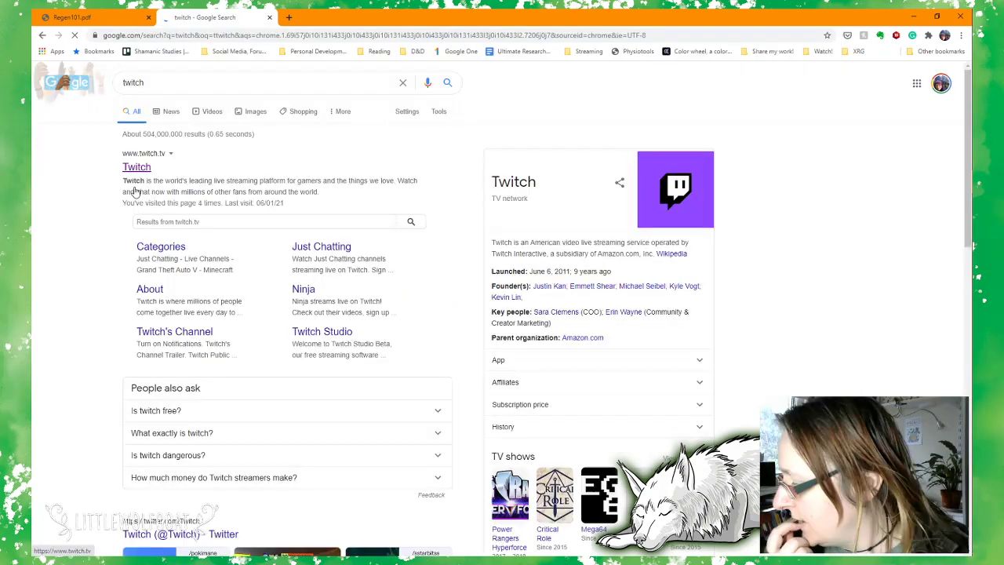
left_click(140, 168)
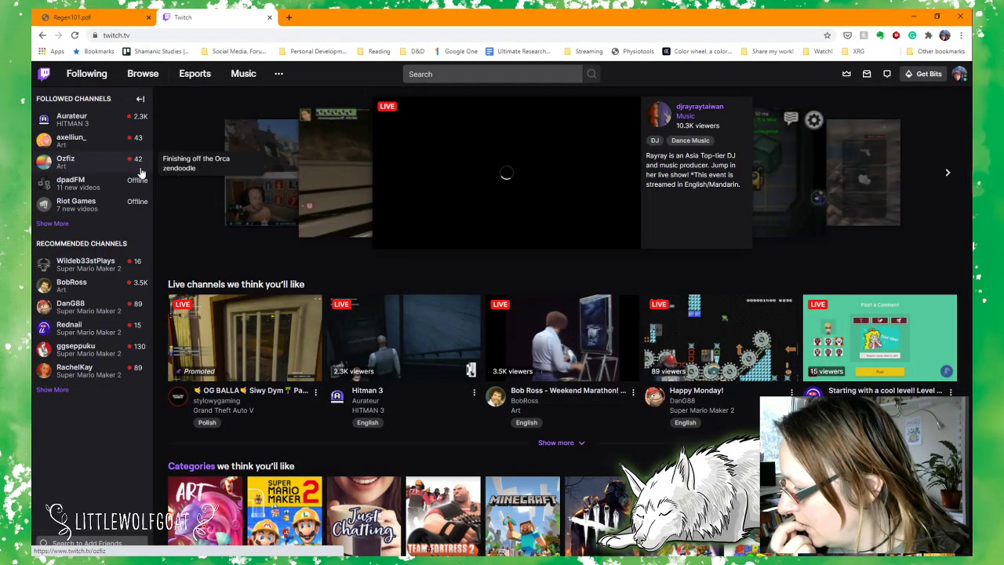
Step: Pause the featured stream, open a followed art channel's live page, and pause its video
left_click(468, 202)
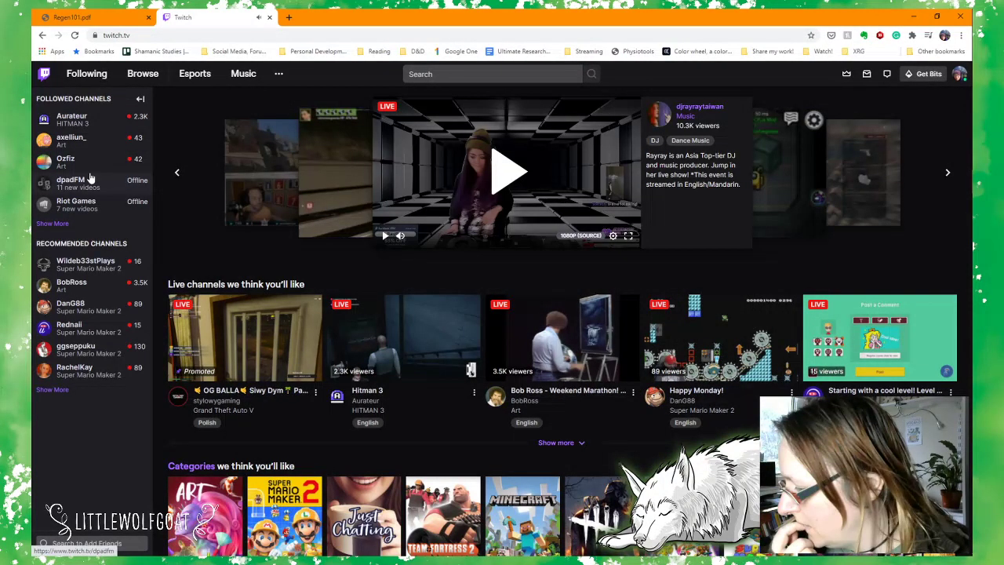
left_click(81, 167)
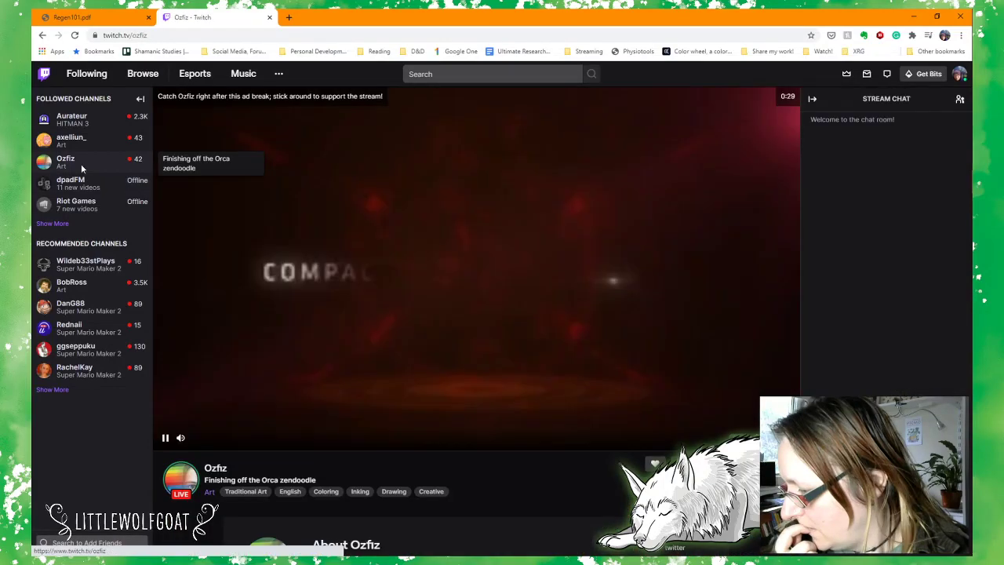
mouse_move(79, 184)
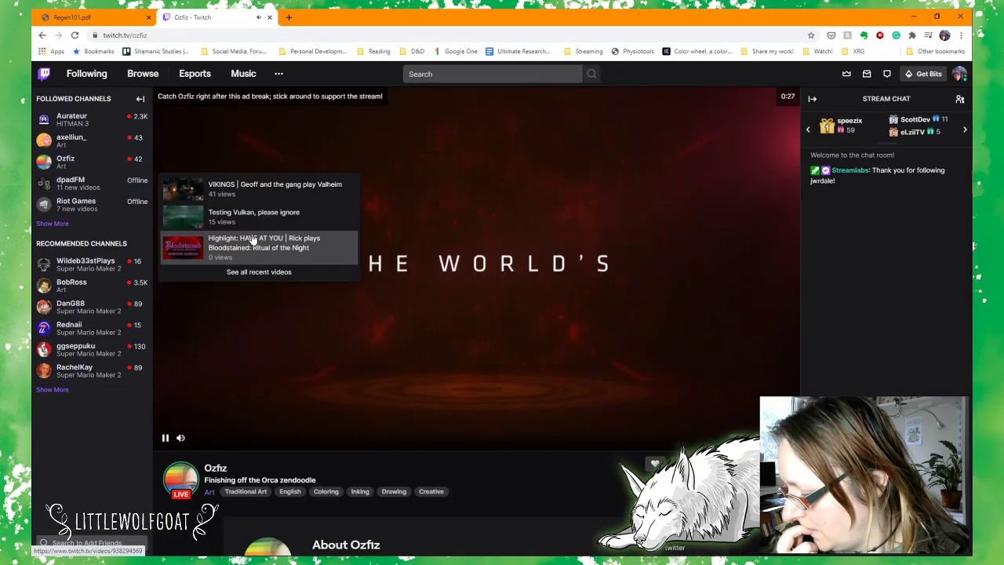
scroll(535, 404, "down", 3)
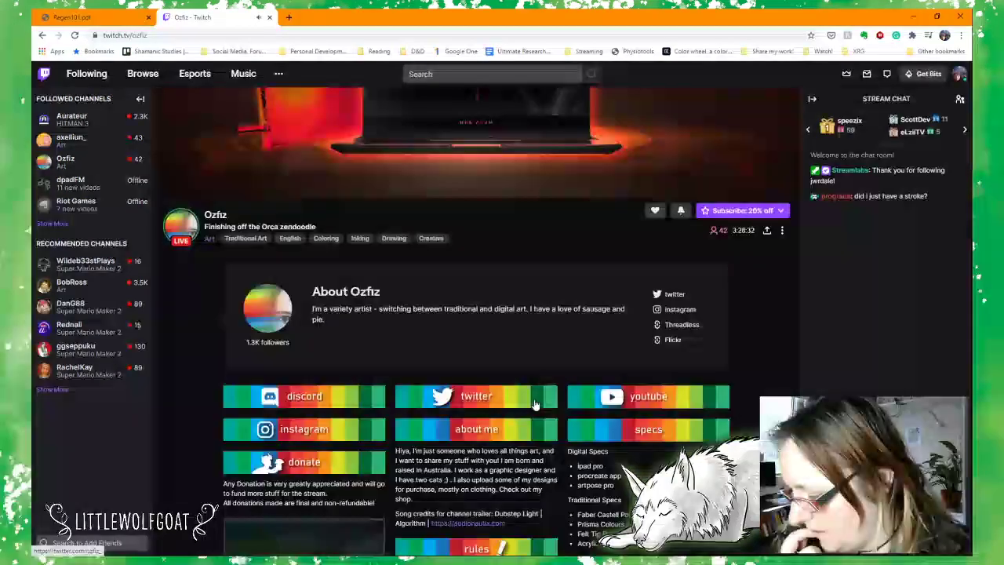
scroll(534, 404, "up", 3)
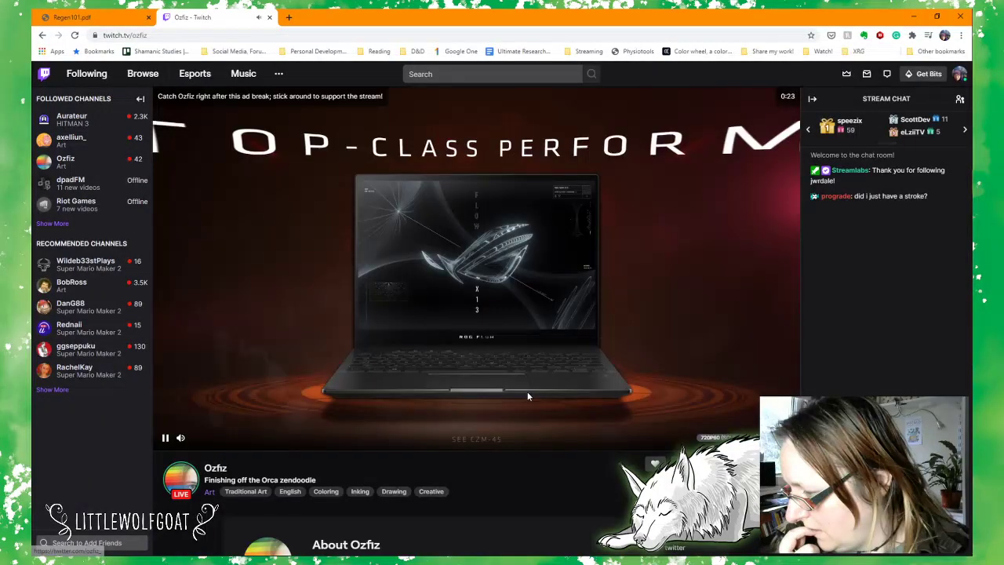
left_click(527, 396)
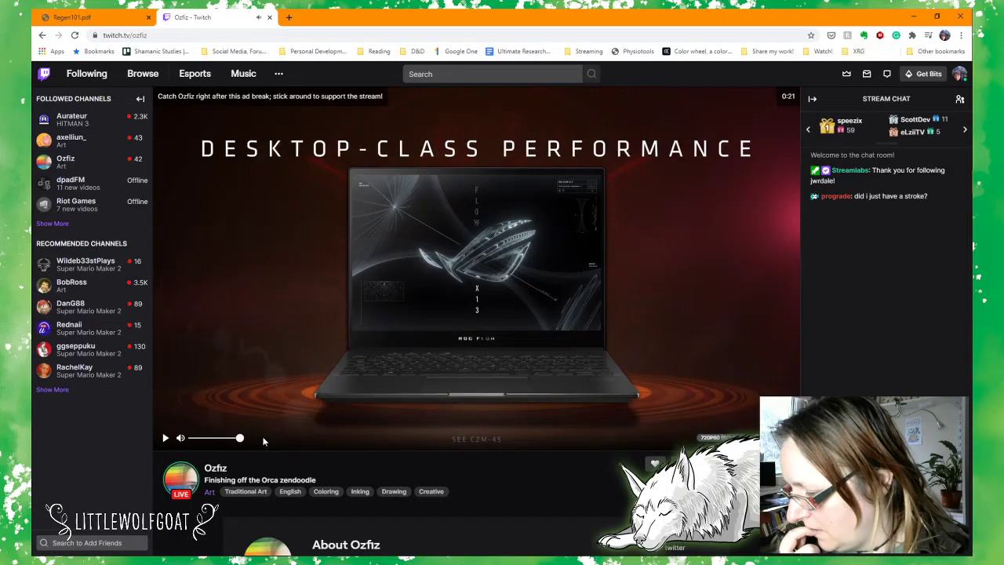
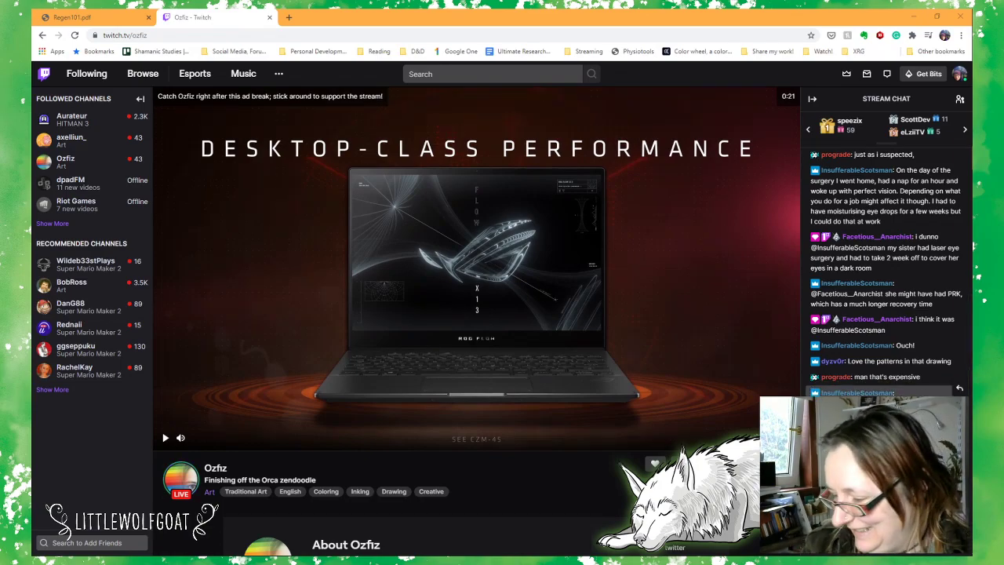
left_click(165, 439)
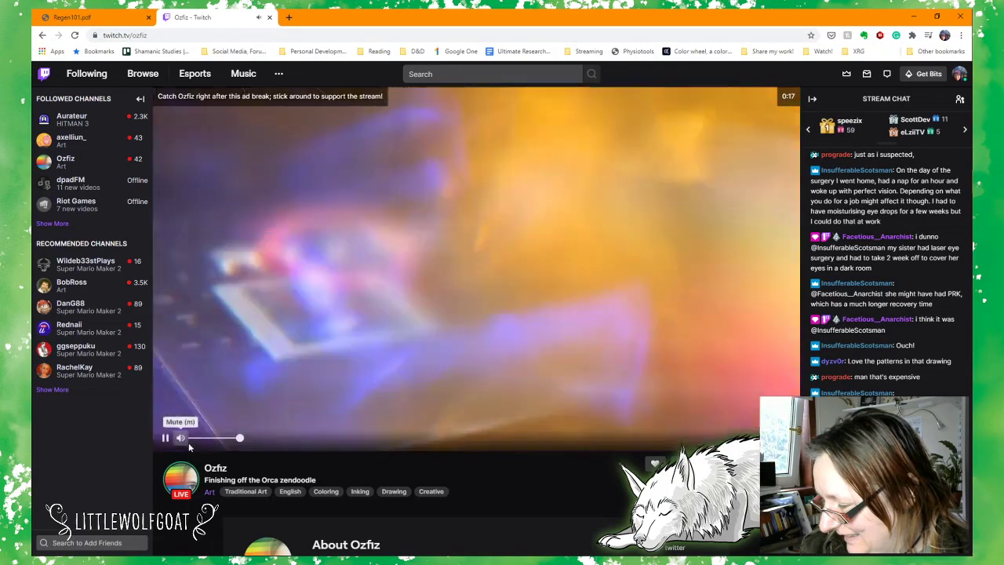
left_click(180, 437)
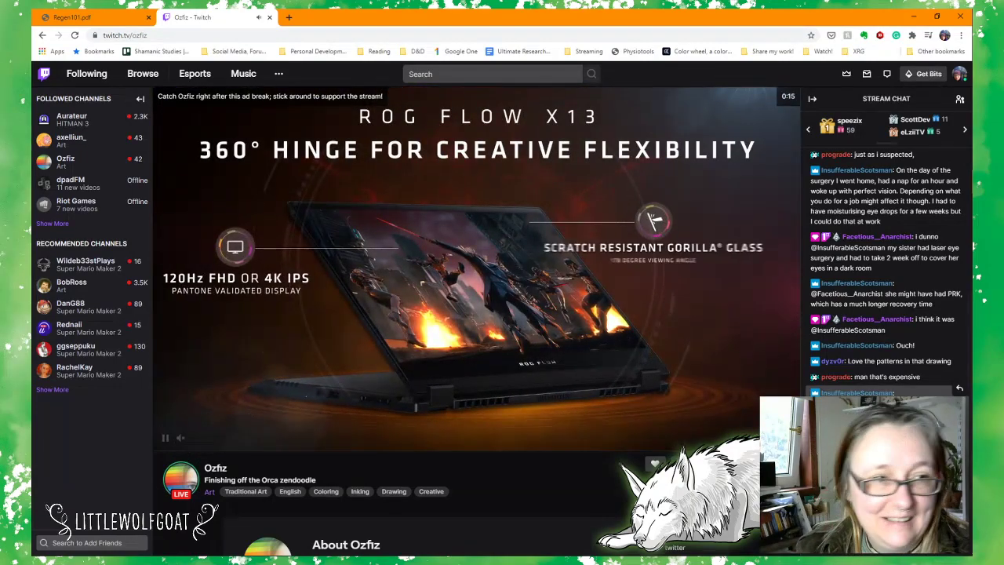